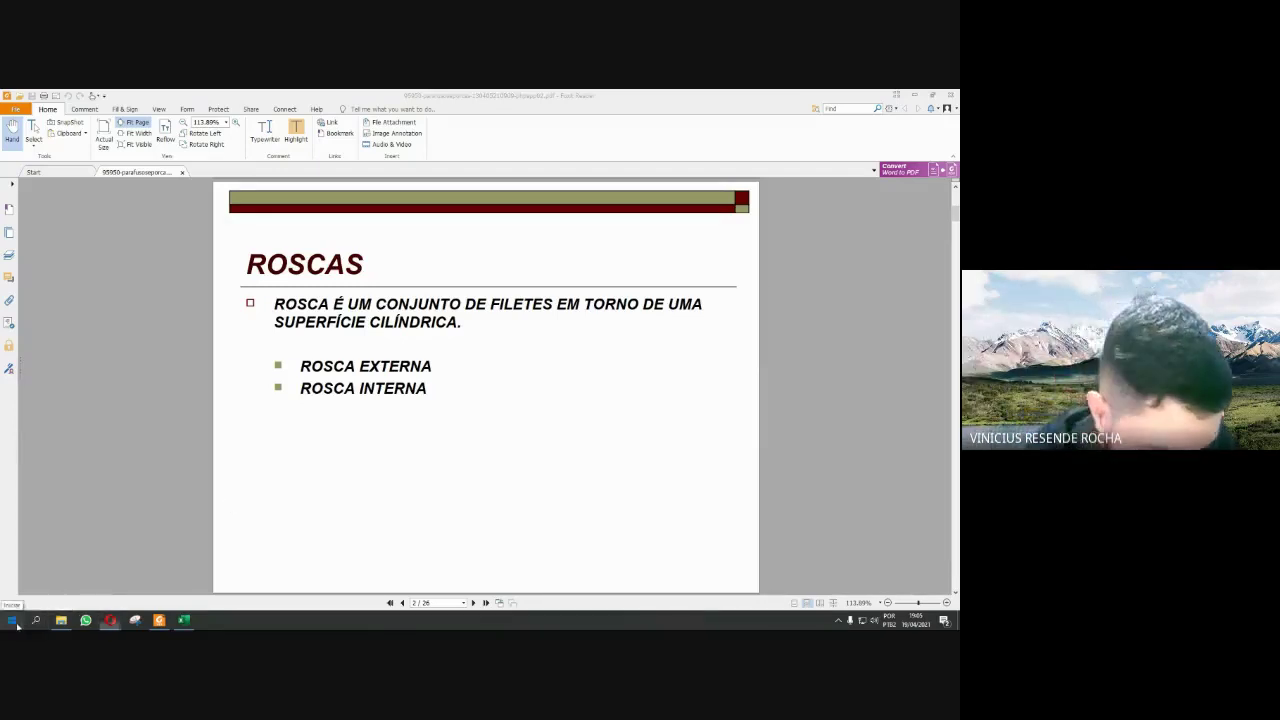
# - Launch Pointofix by searching 'poi' from the Windows Start menu
pyautogui.click(17, 625)
pyautogui.write('poi')
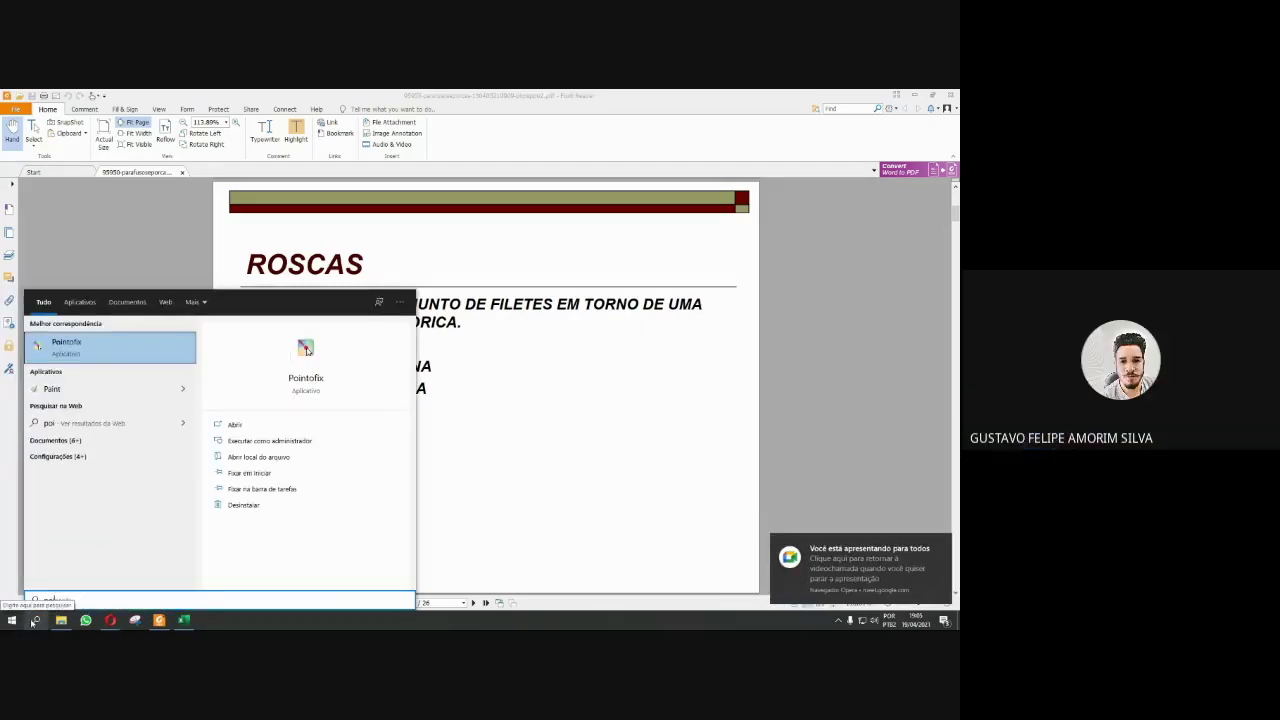
pyautogui.press('Return')
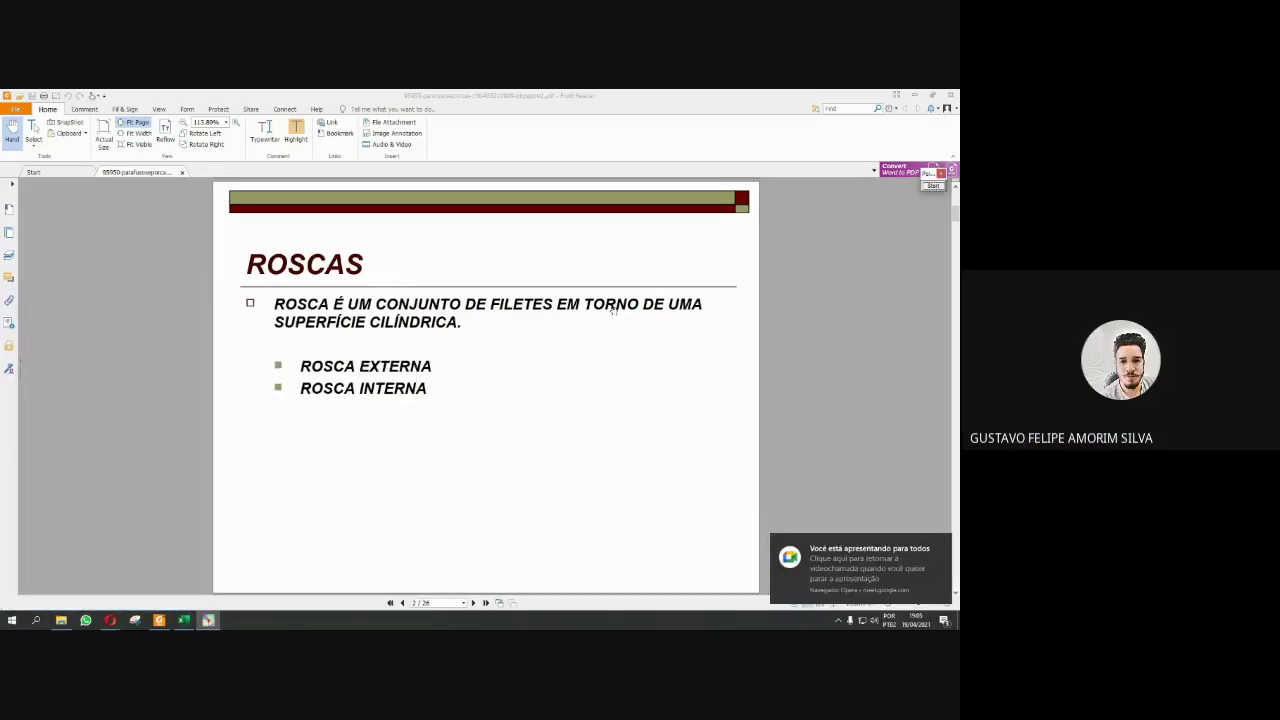
# - Expand the Pointofix palette and draw a blue engine loop under the left wing
pyautogui.click(932, 186)
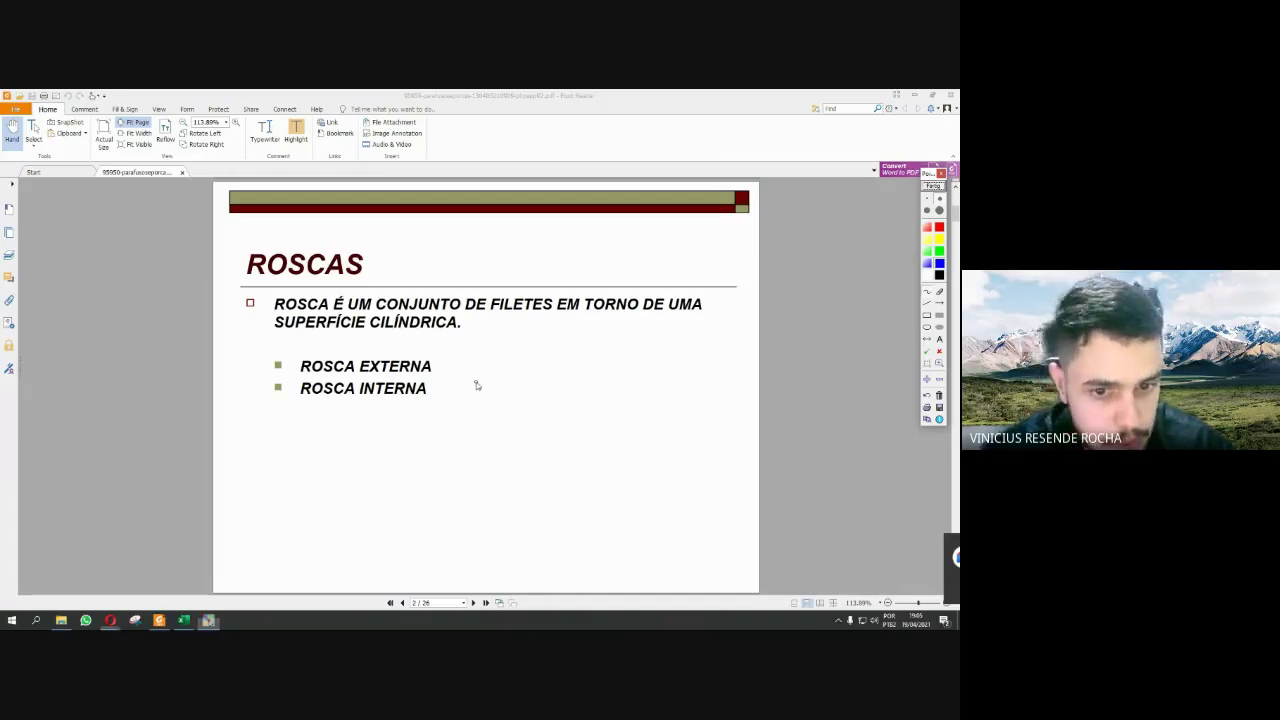
pyautogui.moveTo(531, 388)
pyautogui.mouseDown()
pyautogui.moveTo(490, 389)
pyautogui.moveTo(518, 438)
pyautogui.moveTo(542, 410)
pyautogui.moveTo(525, 383)
pyautogui.moveTo(743, 397)
pyautogui.moveTo(737, 408)
pyautogui.moveTo(546, 408)
pyautogui.moveTo(430, 385)
pyautogui.moveTo(300, 390)
pyautogui.moveTo(289, 404)
pyautogui.moveTo(462, 414)
pyautogui.mouseUp()
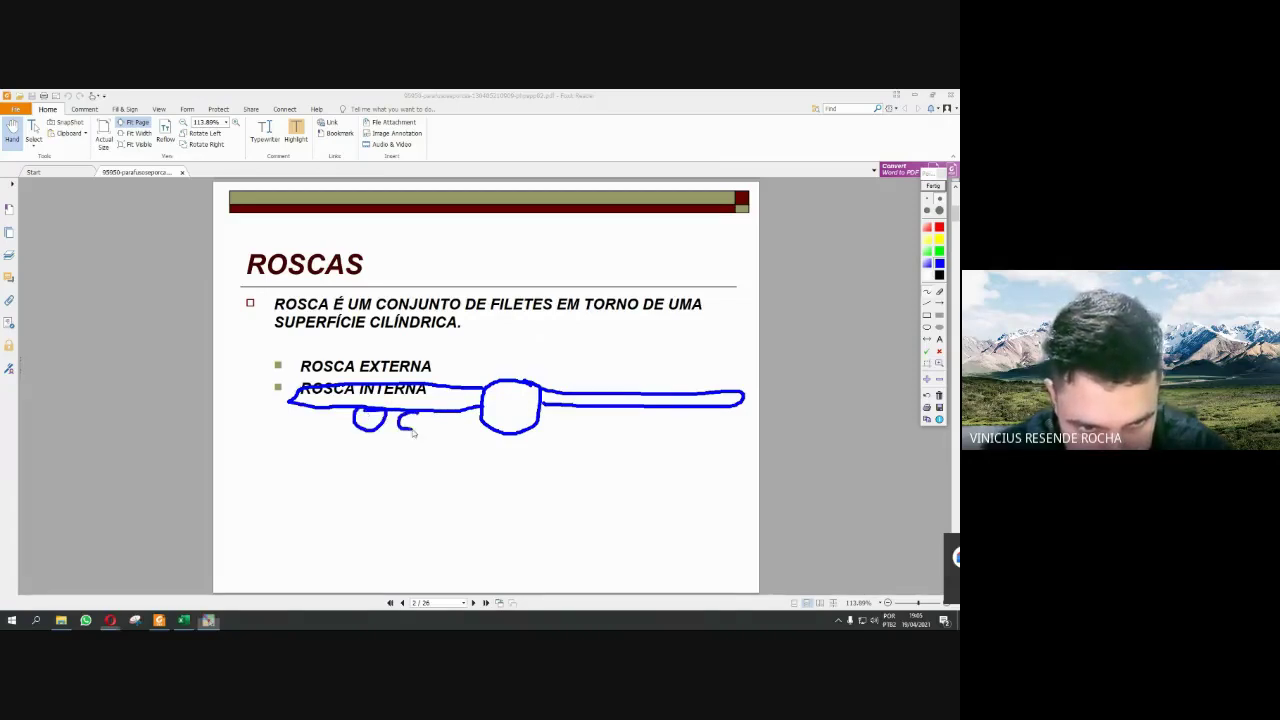
# - Draw the remaining engine loops, the tail fin and the cockpit window in blue
pyautogui.moveTo(425, 420); pyautogui.dragTo(427, 412)
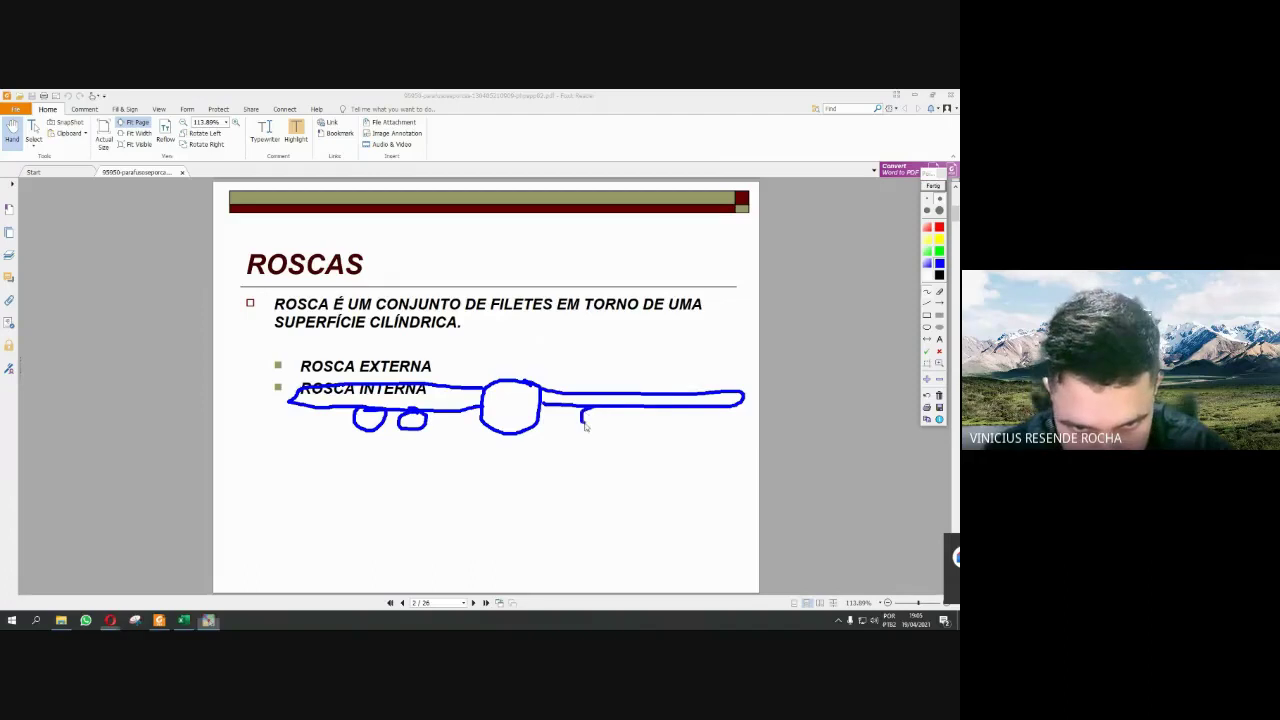
pyautogui.moveTo(664, 413); pyautogui.dragTo(641, 432)
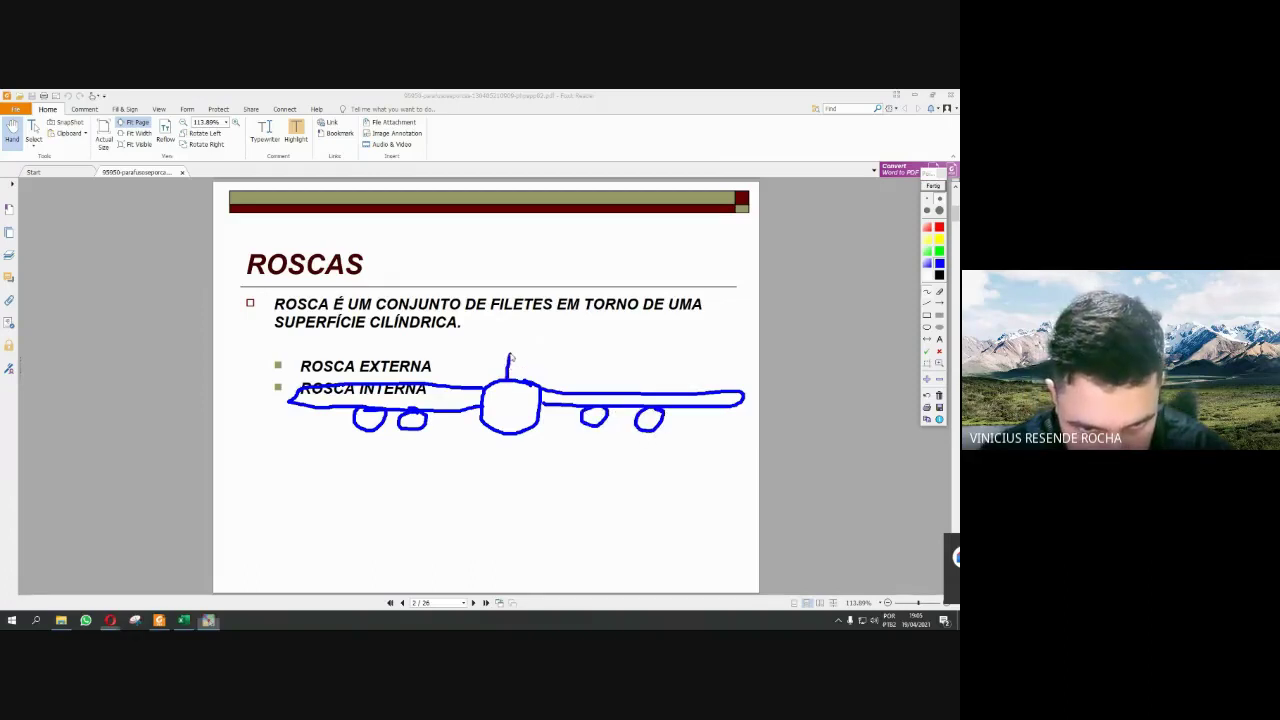
pyautogui.moveTo(517, 343); pyautogui.dragTo(523, 372)
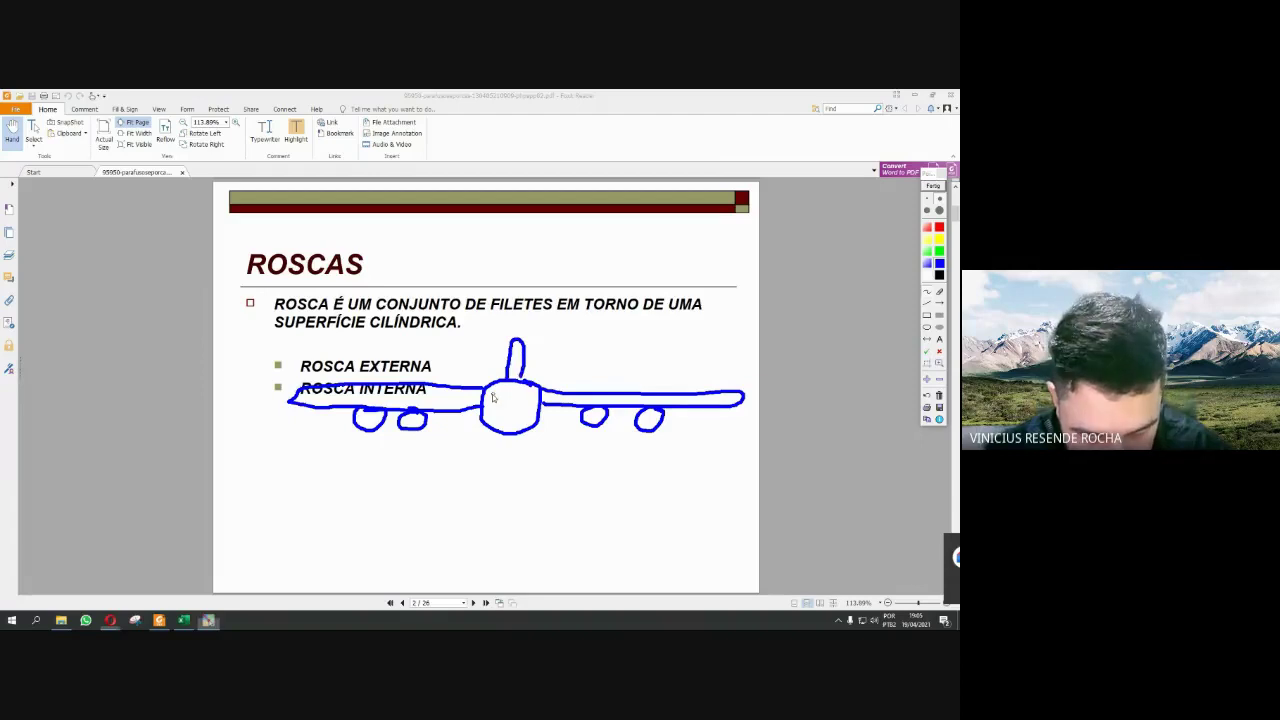
pyautogui.moveTo(536, 397); pyautogui.dragTo(505, 404)
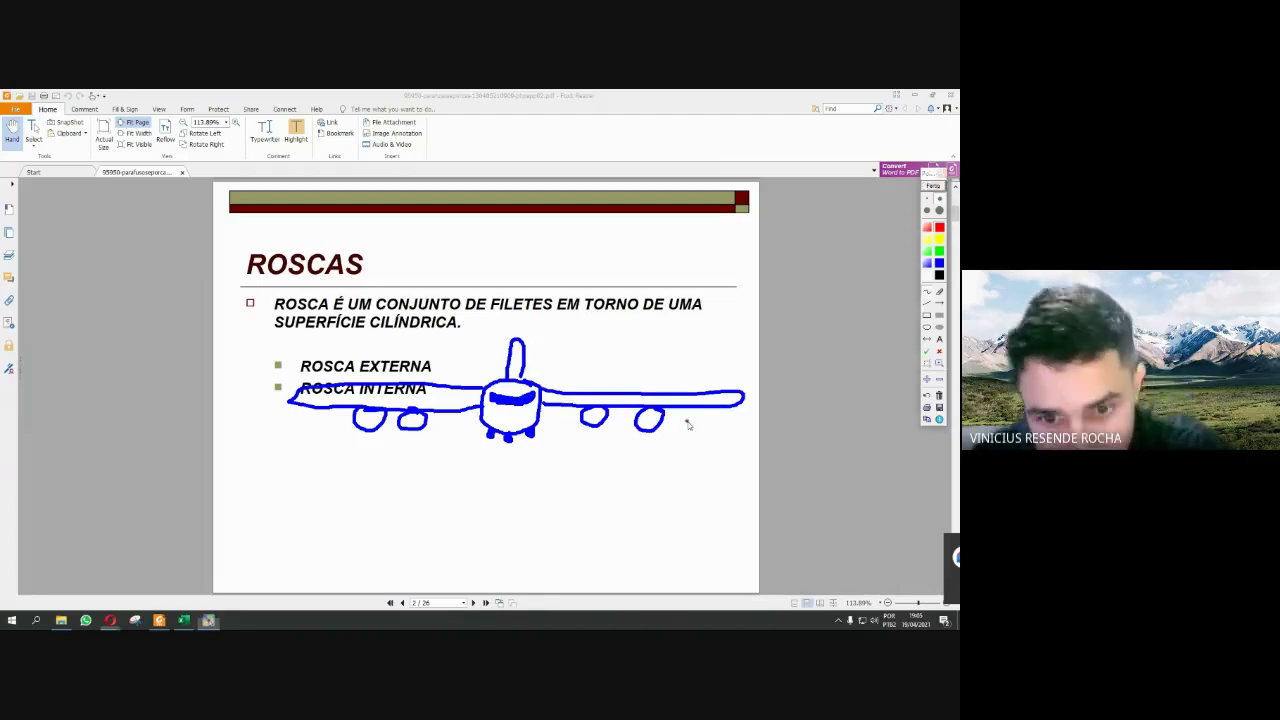
# - Draw red upward lift arrows beneath the right wing, the left wing and the left engine
pyautogui.moveTo(688, 430)
pyautogui.mouseDown()
pyautogui.moveTo(686, 467)
pyautogui.moveTo(701, 434)
pyautogui.mouseUp()
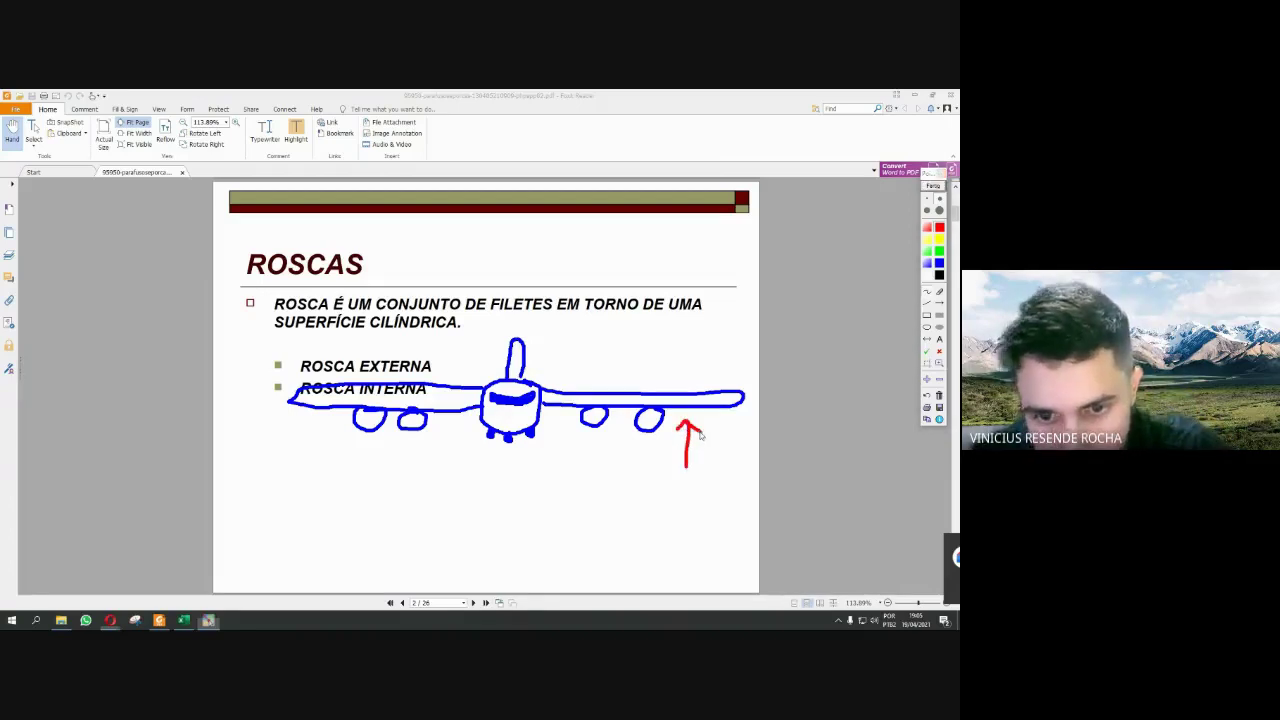
pyautogui.moveTo(626, 445)
pyautogui.mouseDown()
pyautogui.moveTo(630, 480)
pyautogui.moveTo(621, 443)
pyautogui.moveTo(579, 448)
pyautogui.mouseUp()
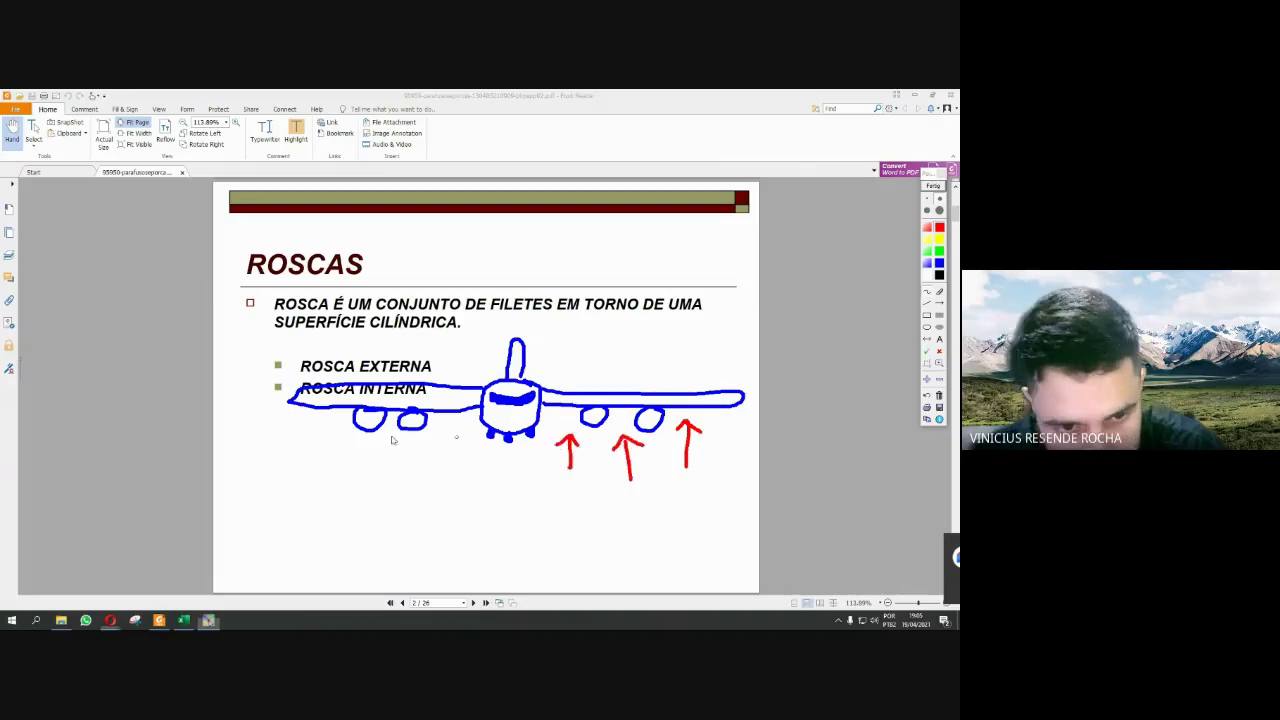
pyautogui.moveTo(446, 437); pyautogui.dragTo(445, 476)
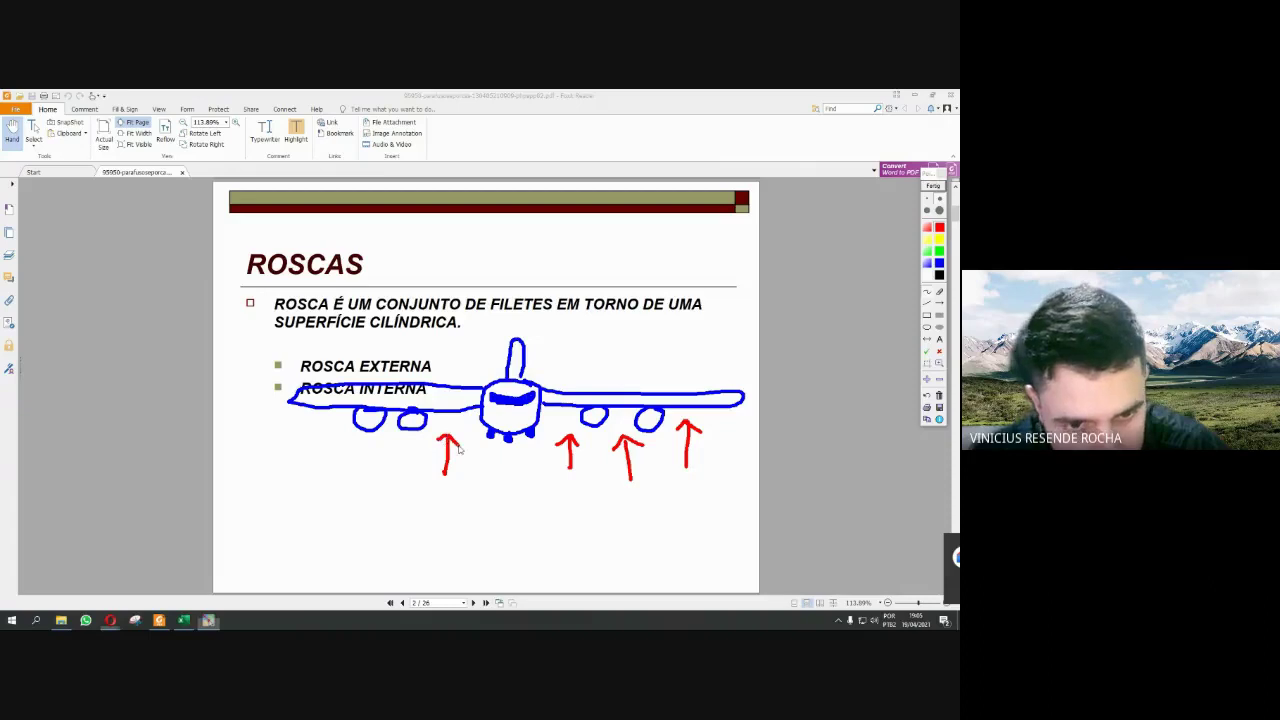
pyautogui.moveTo(386, 447); pyautogui.dragTo(392, 491)
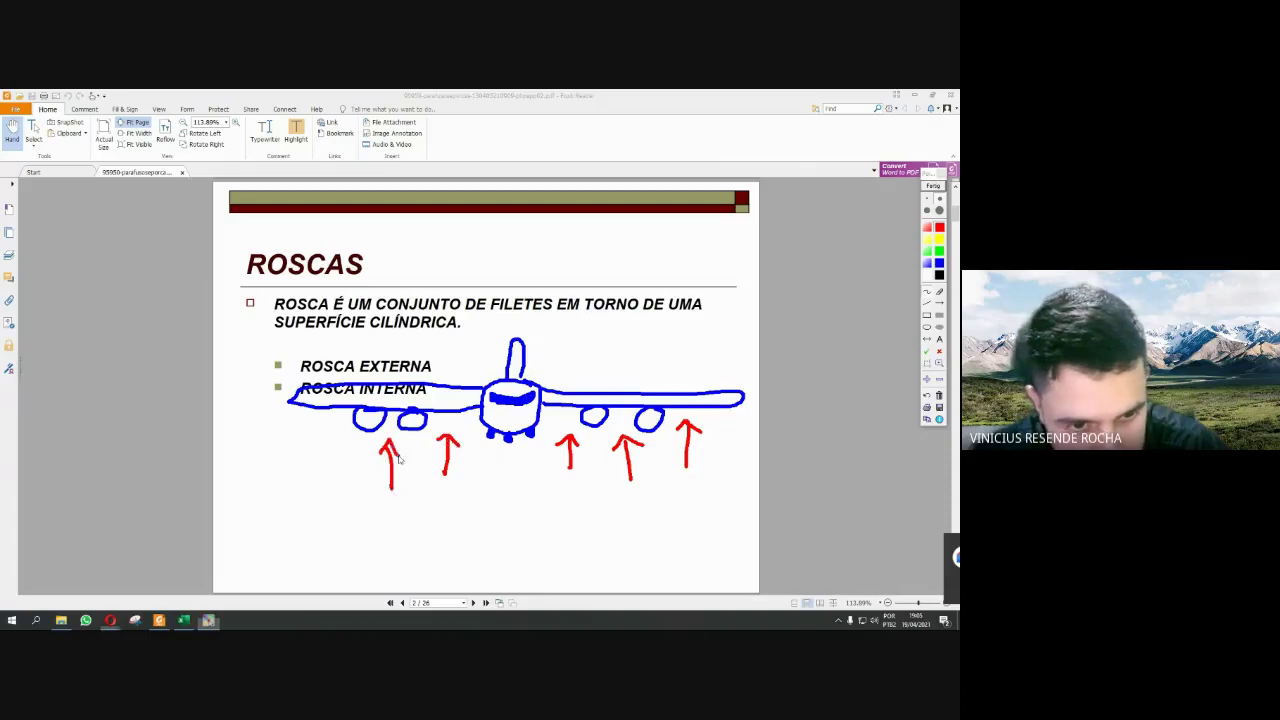
pyautogui.moveTo(322, 440)
pyautogui.mouseDown()
pyautogui.moveTo(322, 470)
pyautogui.moveTo(320, 441)
pyautogui.moveTo(337, 452)
pyautogui.mouseUp()
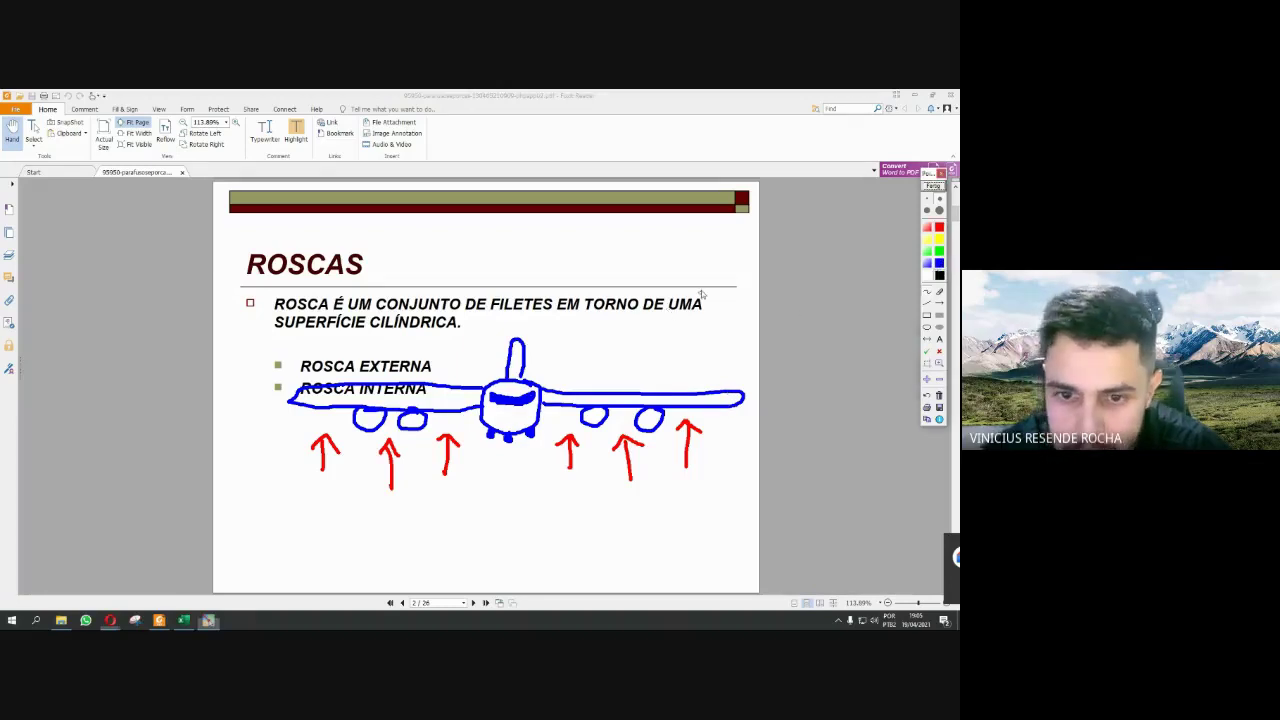
# - Add a black downward force arrow at upper right, a red Fs label, and green dashes above the right wing
pyautogui.moveTo(703, 265)
pyautogui.mouseDown()
pyautogui.moveTo(701, 345)
pyautogui.moveTo(720, 328)
pyautogui.moveTo(737, 254)
pyautogui.moveTo(765, 258)
pyautogui.mouseUp()
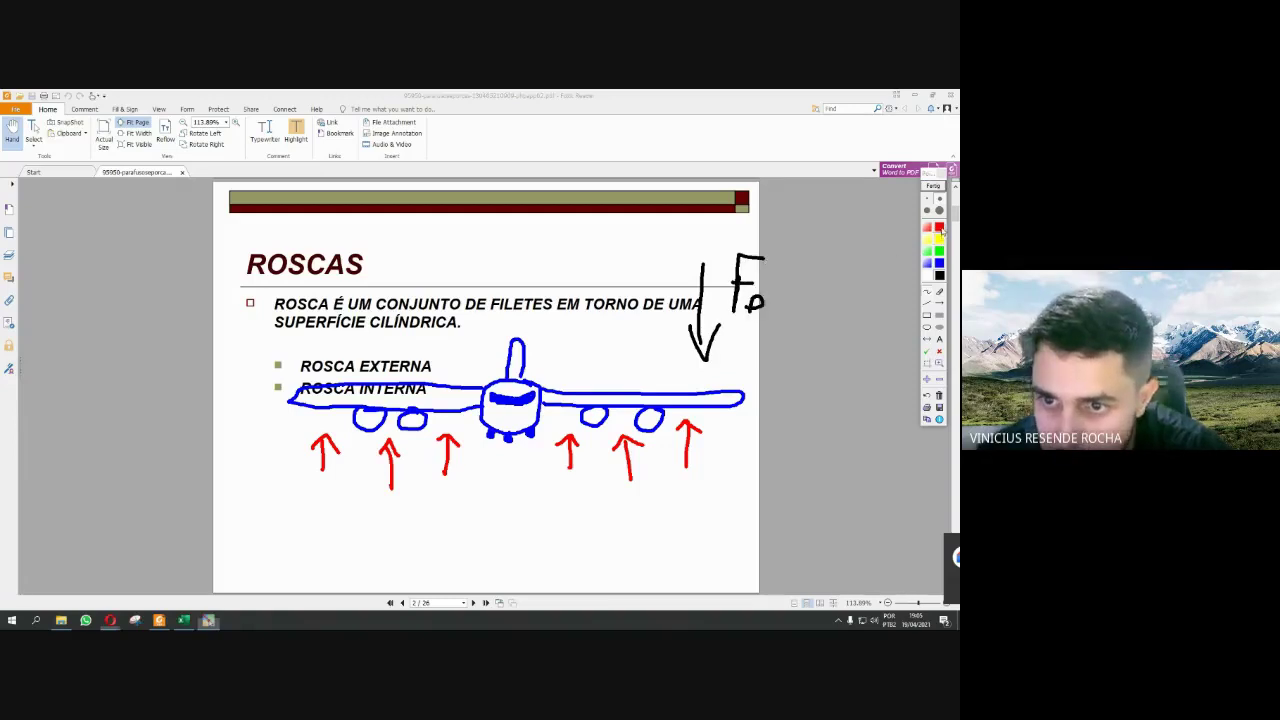
pyautogui.moveTo(660, 532)
pyautogui.mouseDown()
pyautogui.moveTo(660, 493)
pyautogui.moveTo(680, 493)
pyautogui.mouseUp()
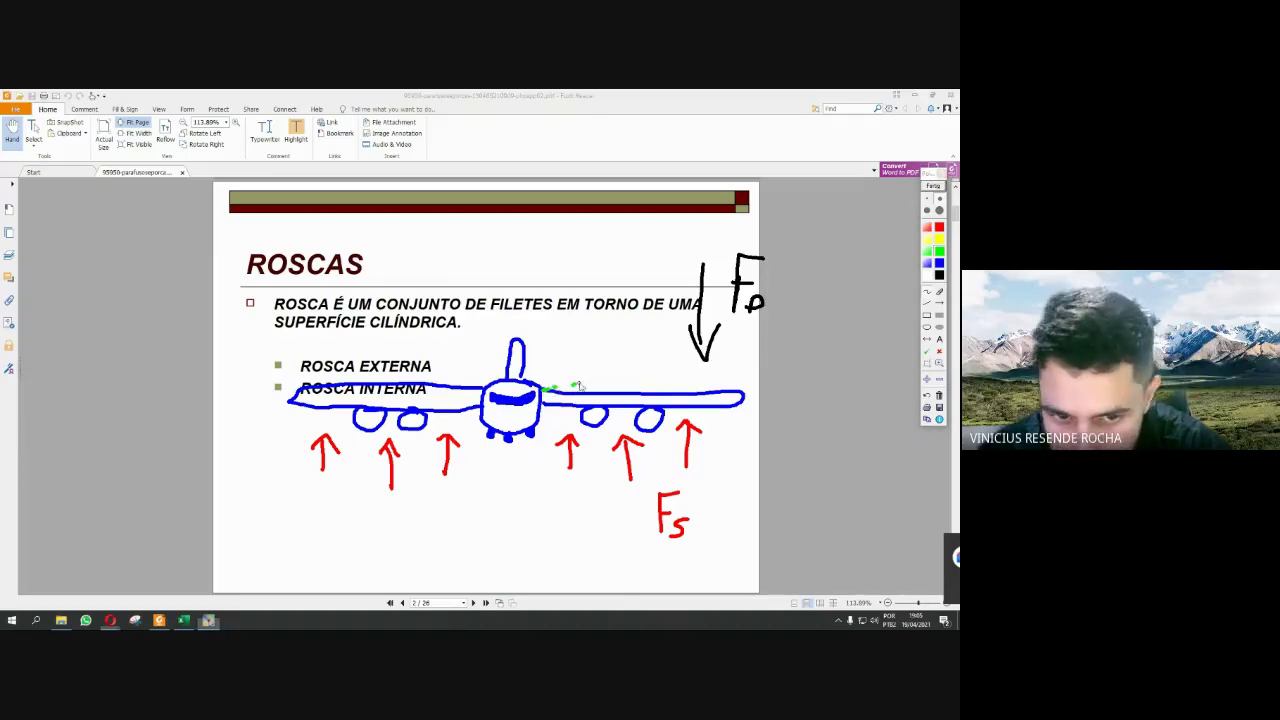
pyautogui.moveTo(582, 383); pyautogui.dragTo(727, 353)
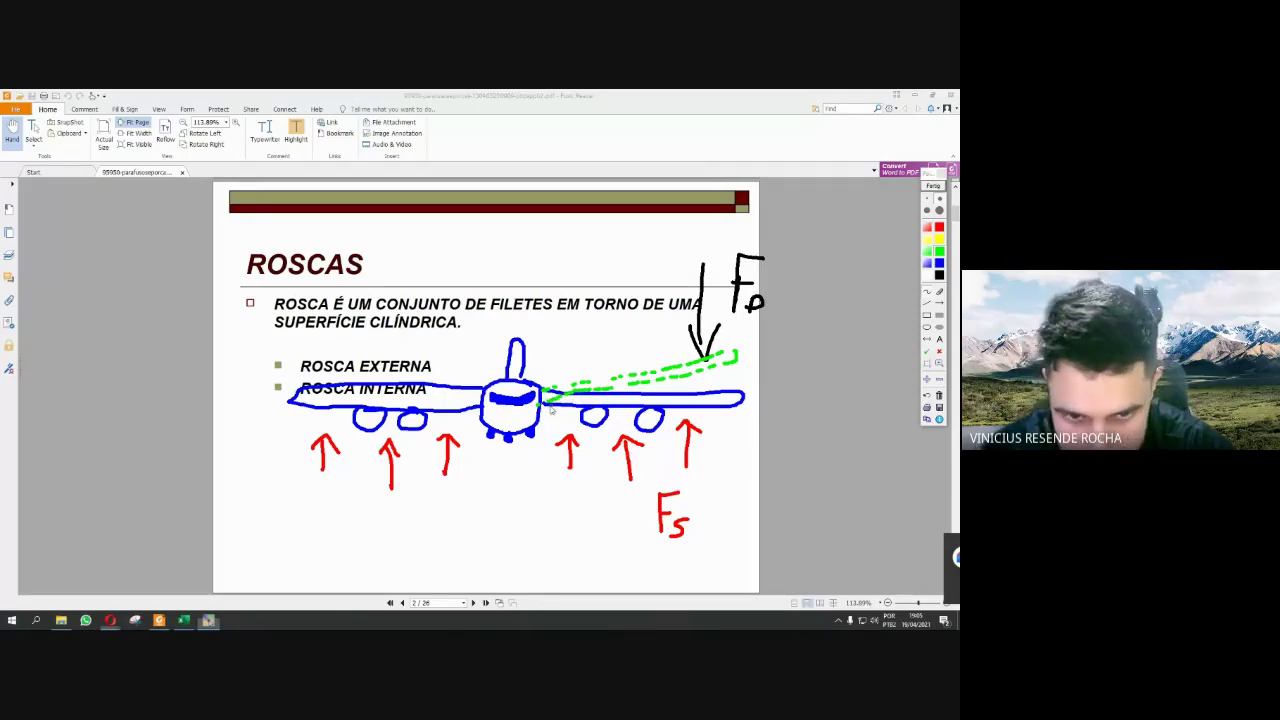
# - Draw a green dashed line below the right wing and the red graph's vertical axis
pyautogui.moveTo(548, 408)
pyautogui.mouseDown()
pyautogui.moveTo(735, 459)
pyautogui.moveTo(703, 459)
pyautogui.mouseUp()
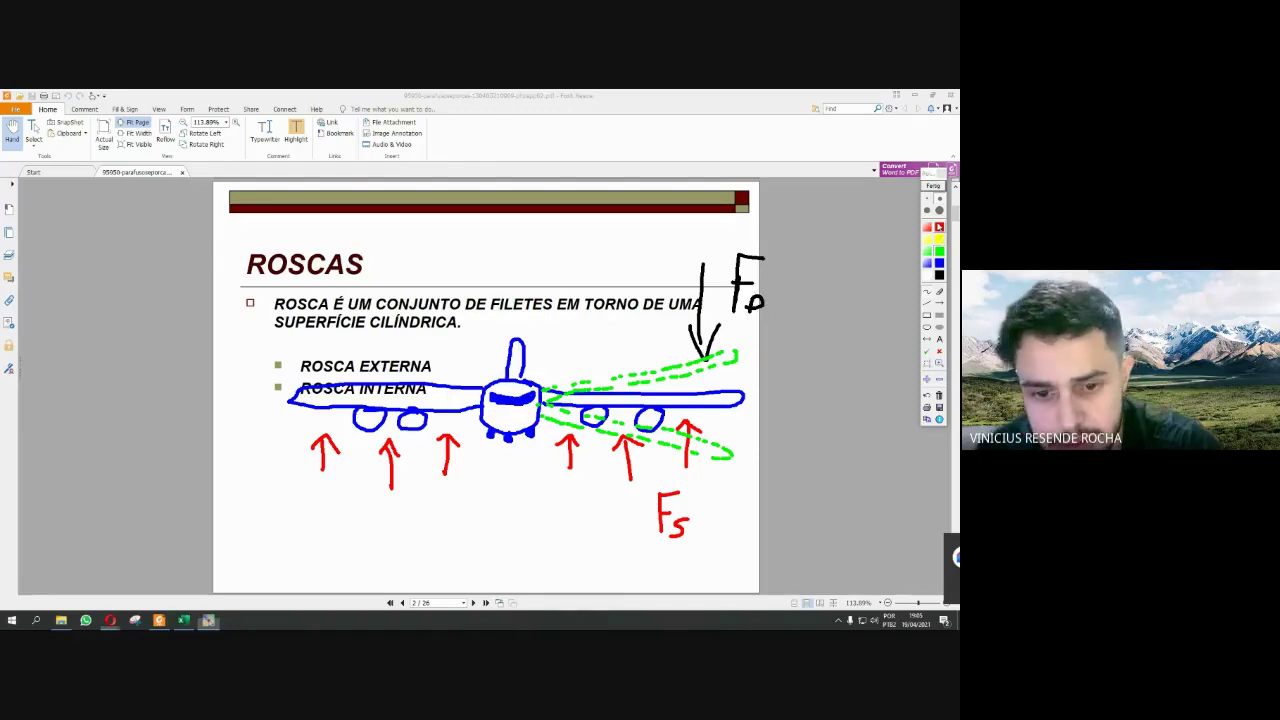
pyautogui.moveTo(449, 500)
pyautogui.mouseDown()
pyautogui.moveTo(451, 578)
pyautogui.moveTo(651, 551)
pyautogui.moveTo(700, 580)
pyautogui.moveTo(694, 564)
pyautogui.mouseUp()
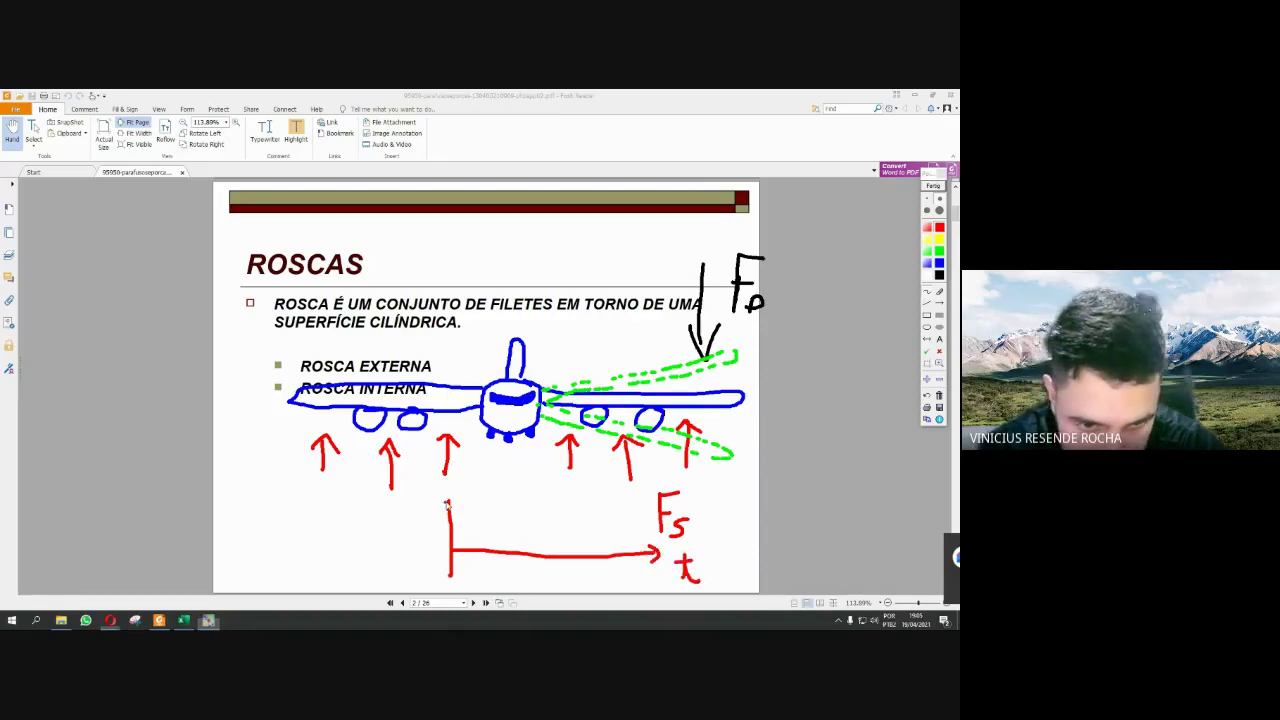
# - Label the axis F in red, then draw a blue wave, a wingtip up-down arrow and 'Fadiga'
pyautogui.moveTo(403, 505)
pyautogui.mouseDown()
pyautogui.moveTo(425, 493)
pyautogui.moveTo(419, 520)
pyautogui.mouseUp()
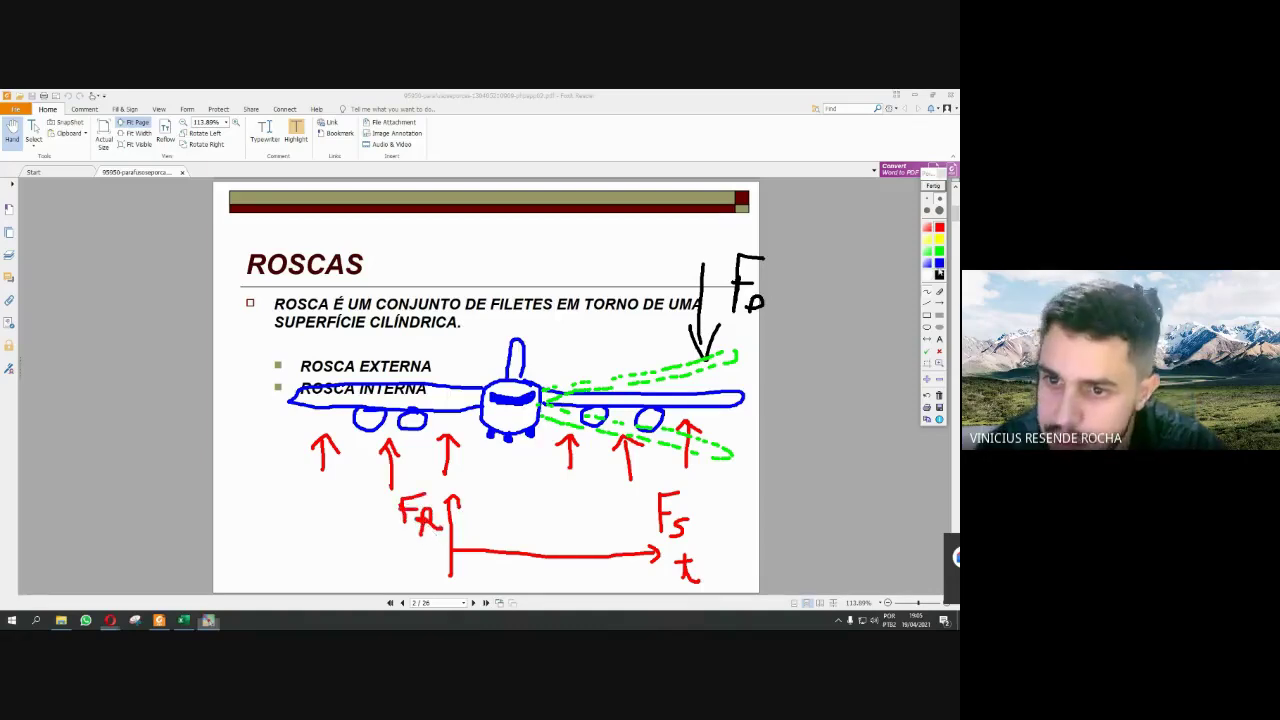
pyautogui.click(939, 274)
pyautogui.moveTo(453, 548)
pyautogui.mouseDown()
pyautogui.moveTo(471, 533)
pyautogui.moveTo(520, 576)
pyautogui.moveTo(544, 576)
pyautogui.moveTo(572, 530)
pyautogui.moveTo(595, 538)
pyautogui.moveTo(622, 580)
pyautogui.moveTo(688, 530)
pyautogui.mouseUp()
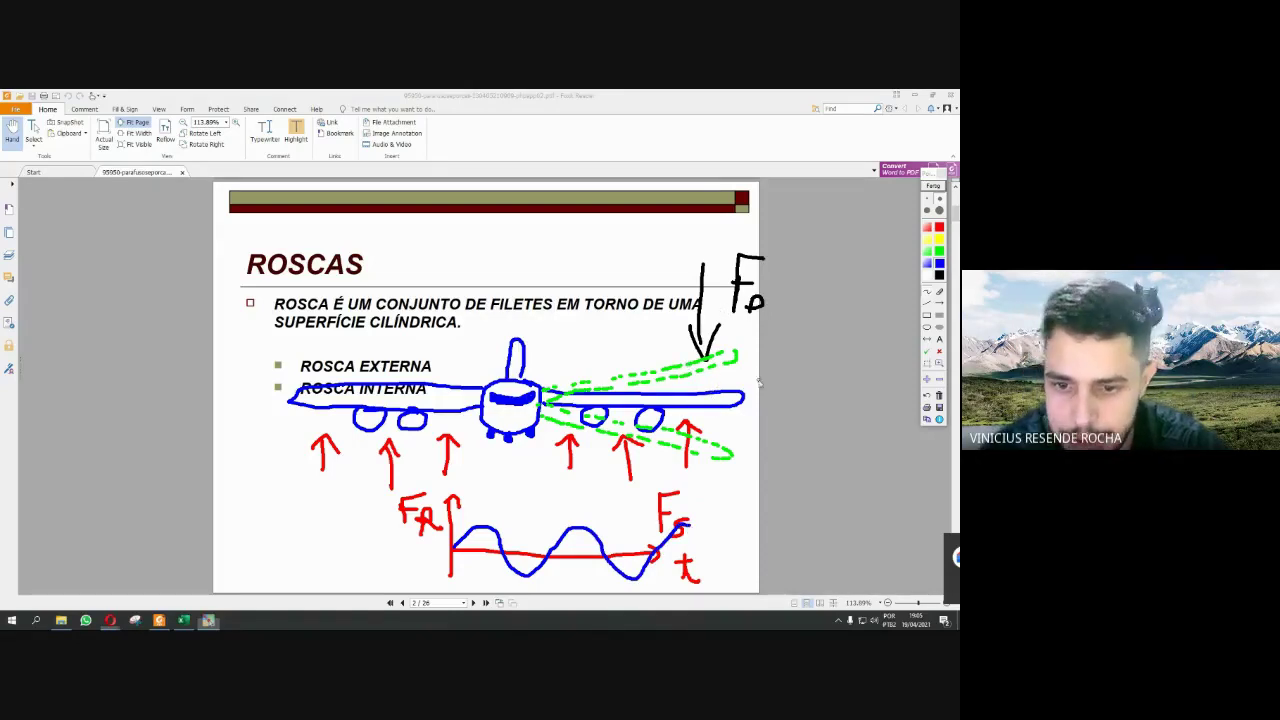
pyautogui.moveTo(750, 422); pyautogui.dragTo(773, 418)
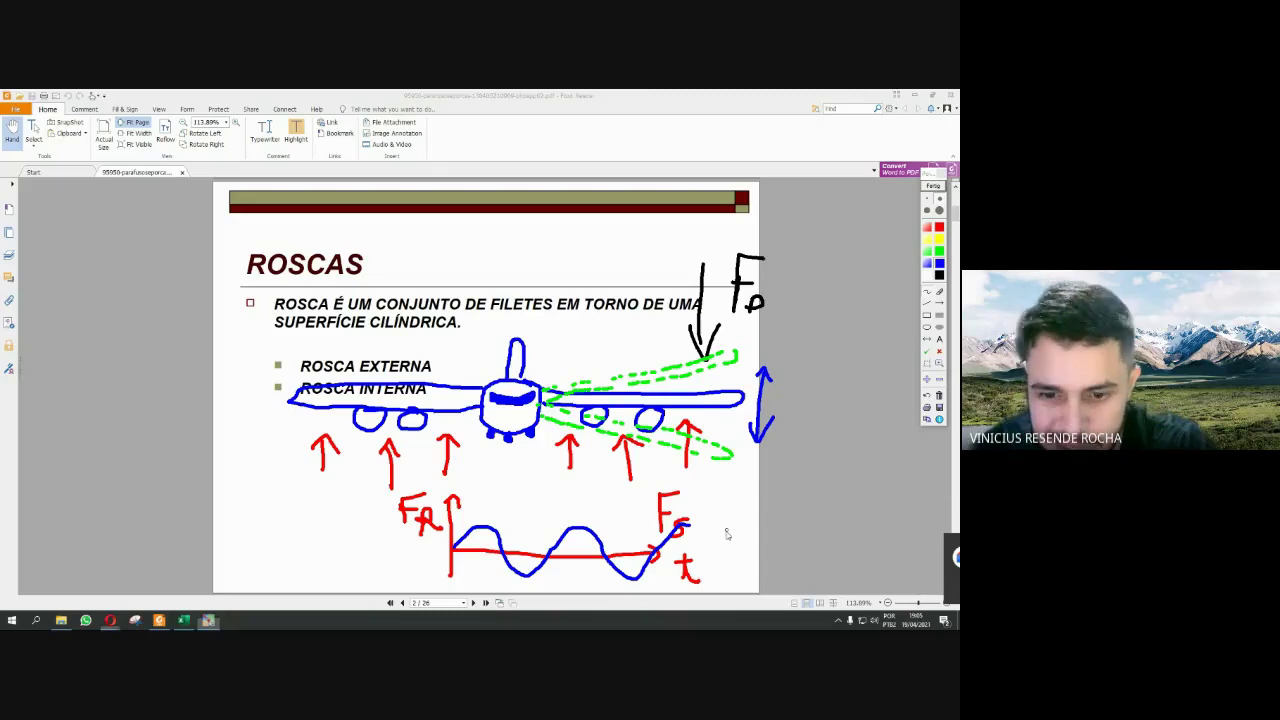
pyautogui.moveTo(722, 540)
pyautogui.mouseDown()
pyautogui.moveTo(762, 480)
pyautogui.moveTo(760, 538)
pyautogui.moveTo(784, 526)
pyautogui.moveTo(803, 474)
pyautogui.moveTo(792, 540)
pyautogui.moveTo(813, 528)
pyautogui.moveTo(822, 566)
pyautogui.moveTo(862, 515)
pyautogui.moveTo(878, 538)
pyautogui.mouseUp()
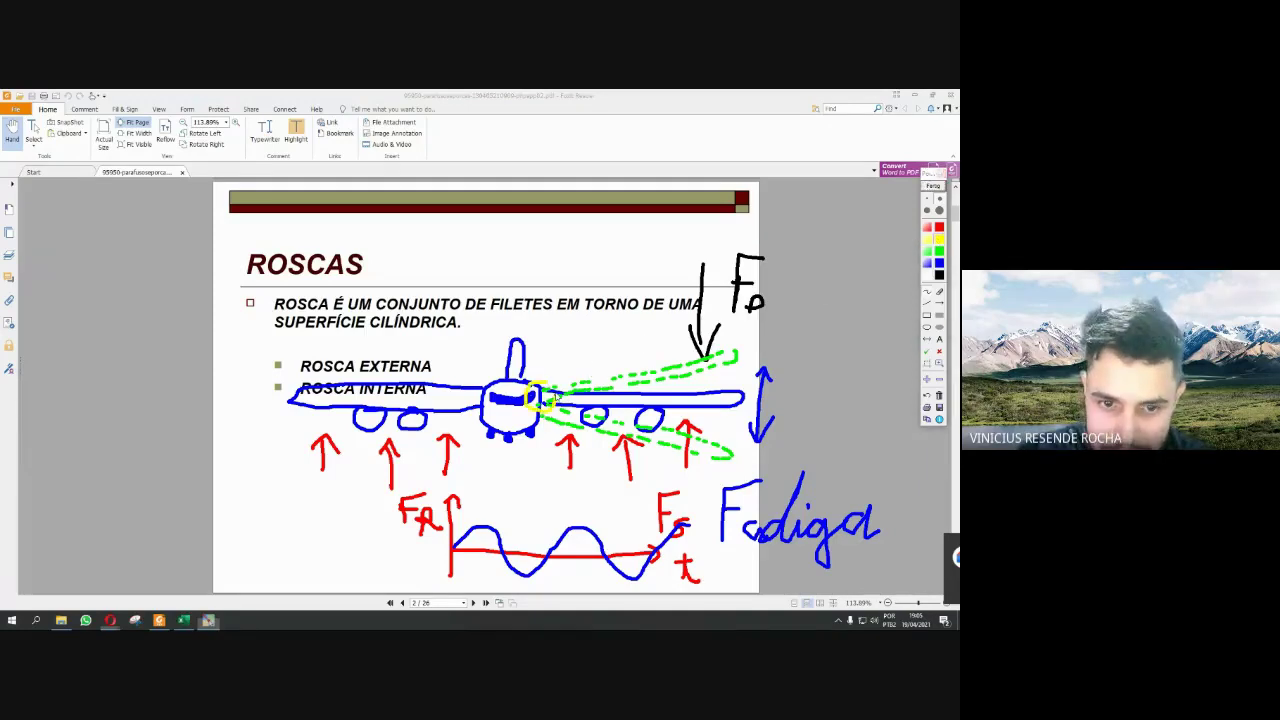
# - Circle the wing root in yellow and start a blue rectangle left of the slide
pyautogui.moveTo(530, 378); pyautogui.dragTo(532, 392)
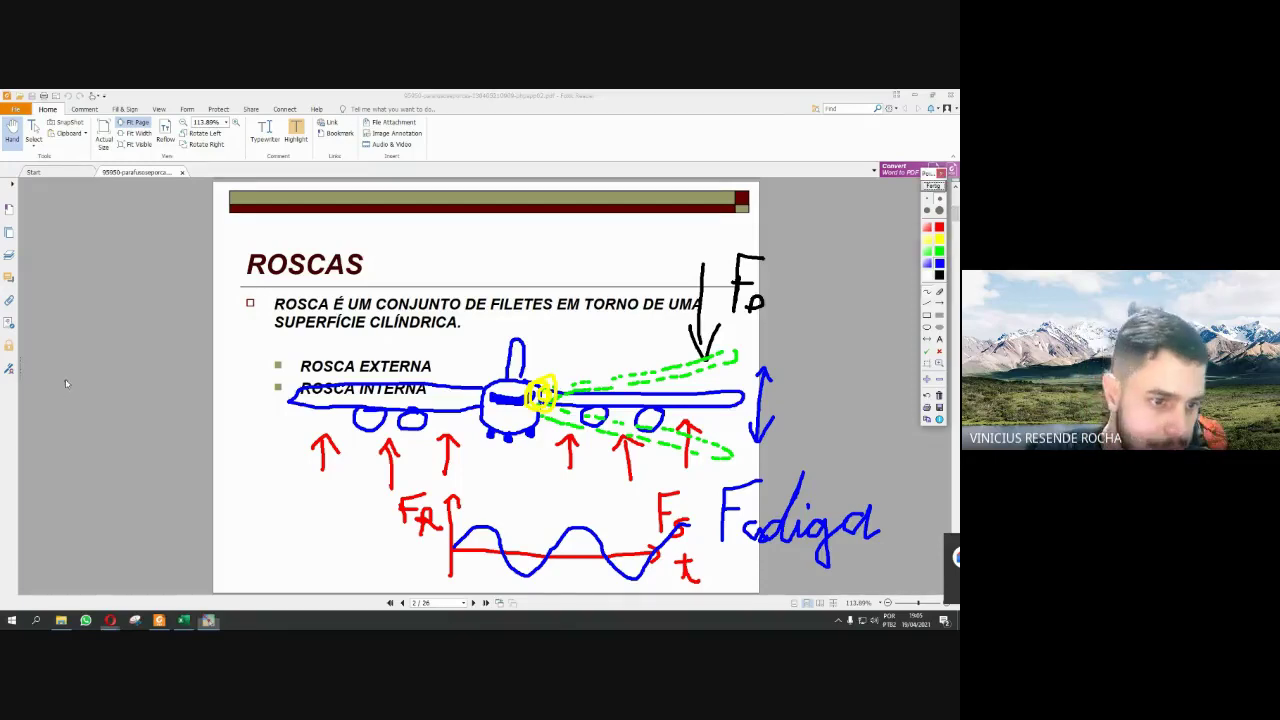
pyautogui.moveTo(64, 366)
pyautogui.mouseDown()
pyautogui.moveTo(50, 484)
pyautogui.moveTo(214, 486)
pyautogui.moveTo(232, 356)
pyautogui.moveTo(70, 358)
pyautogui.mouseUp()
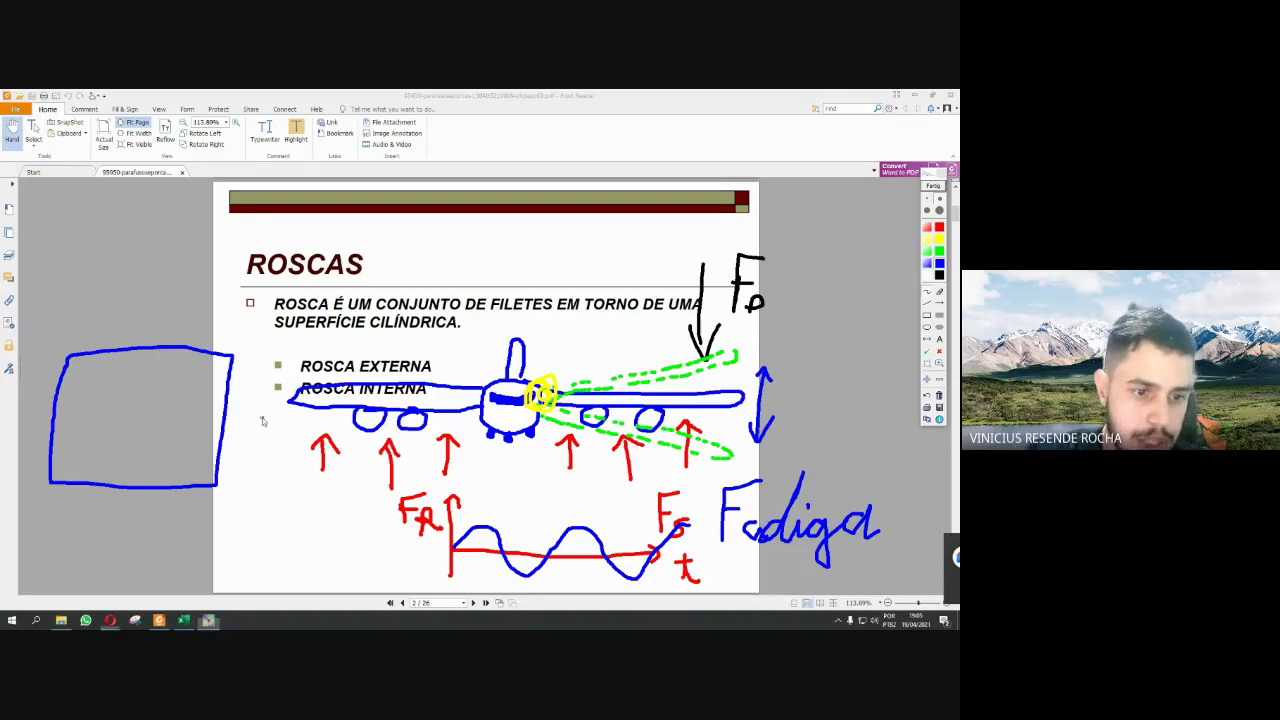
# - Draw a blue arrow toward the plane, a red arrow back to the rectangle, and a red line at far left
pyautogui.moveTo(241, 415)
pyautogui.mouseDown()
pyautogui.moveTo(284, 408)
pyautogui.moveTo(290, 430)
pyautogui.mouseUp()
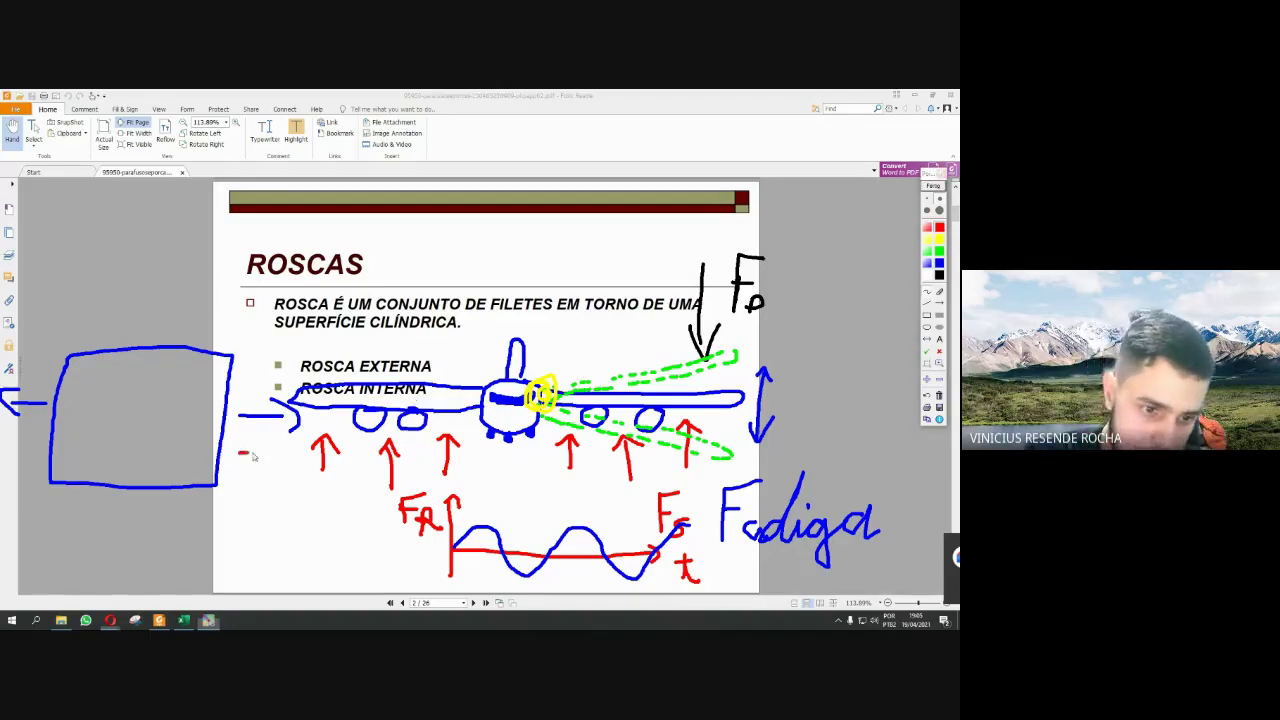
pyautogui.moveTo(238, 453)
pyautogui.mouseDown()
pyautogui.moveTo(295, 453)
pyautogui.moveTo(255, 471)
pyautogui.mouseUp()
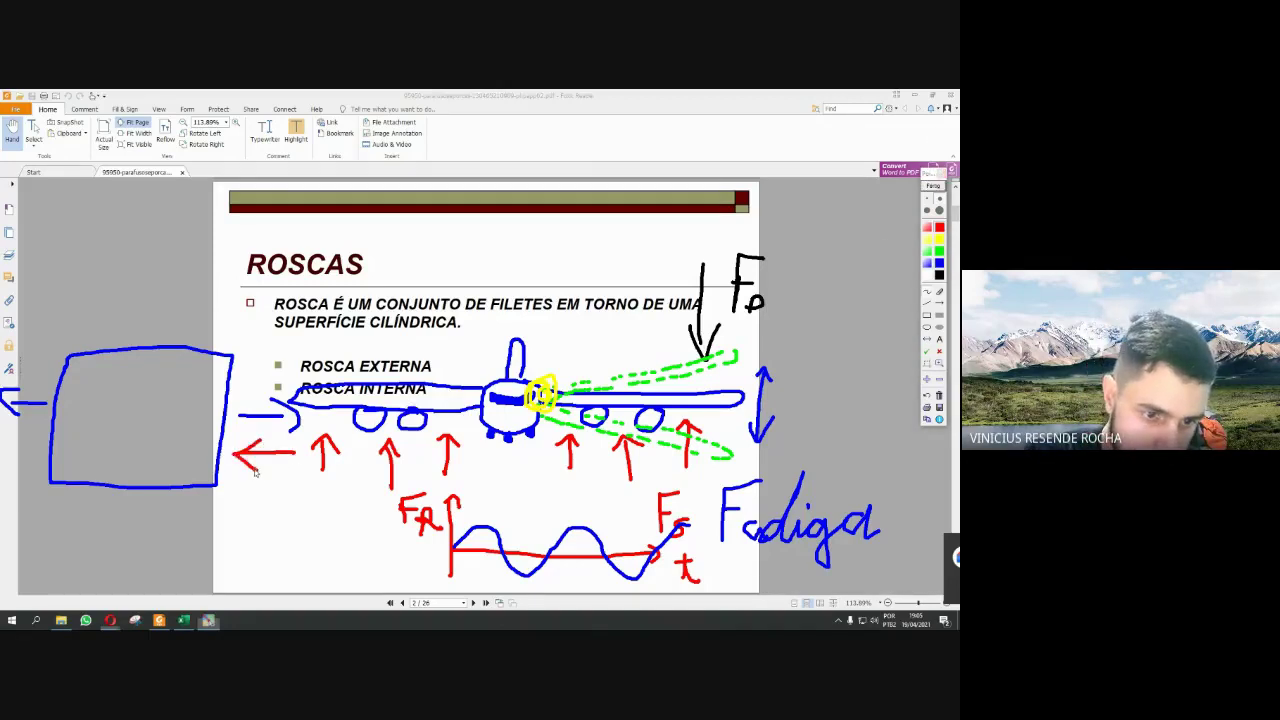
pyautogui.moveTo(2, 440); pyautogui.dragTo(29, 444)
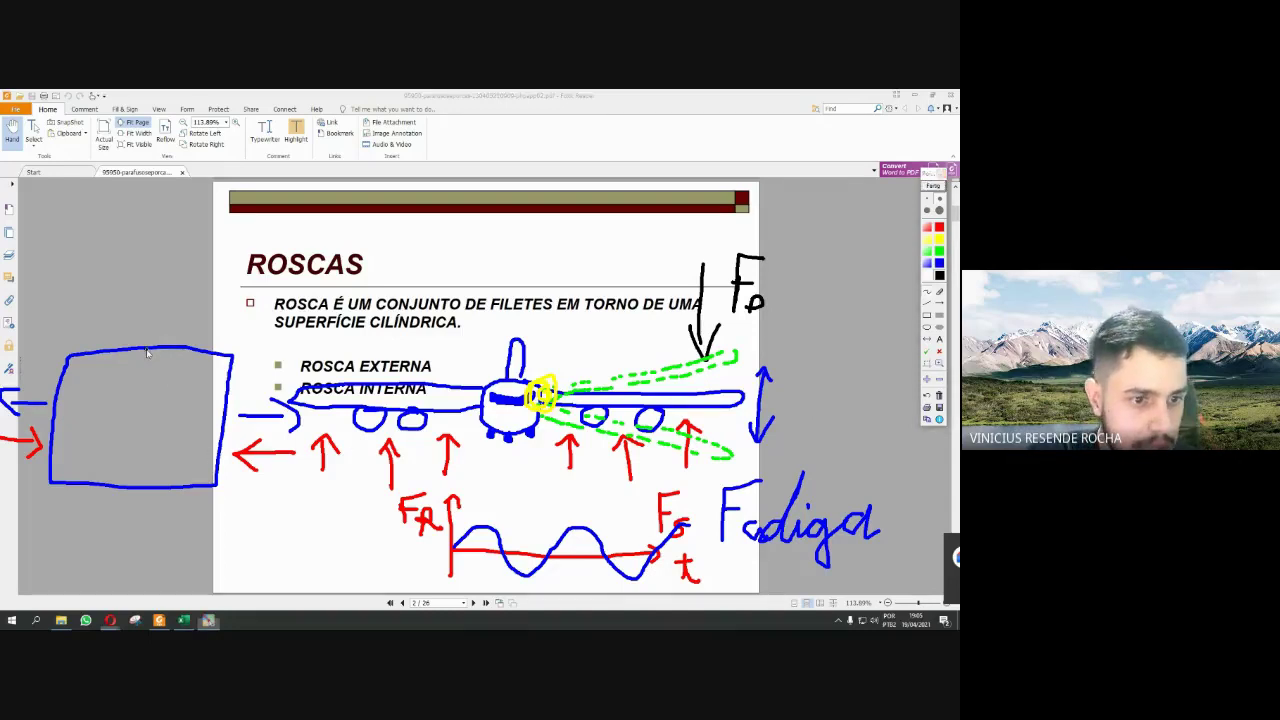
# - Draw a jagged black crack down through the box and trace its outline in red
pyautogui.moveTo(147, 352); pyautogui.dragTo(149, 366)
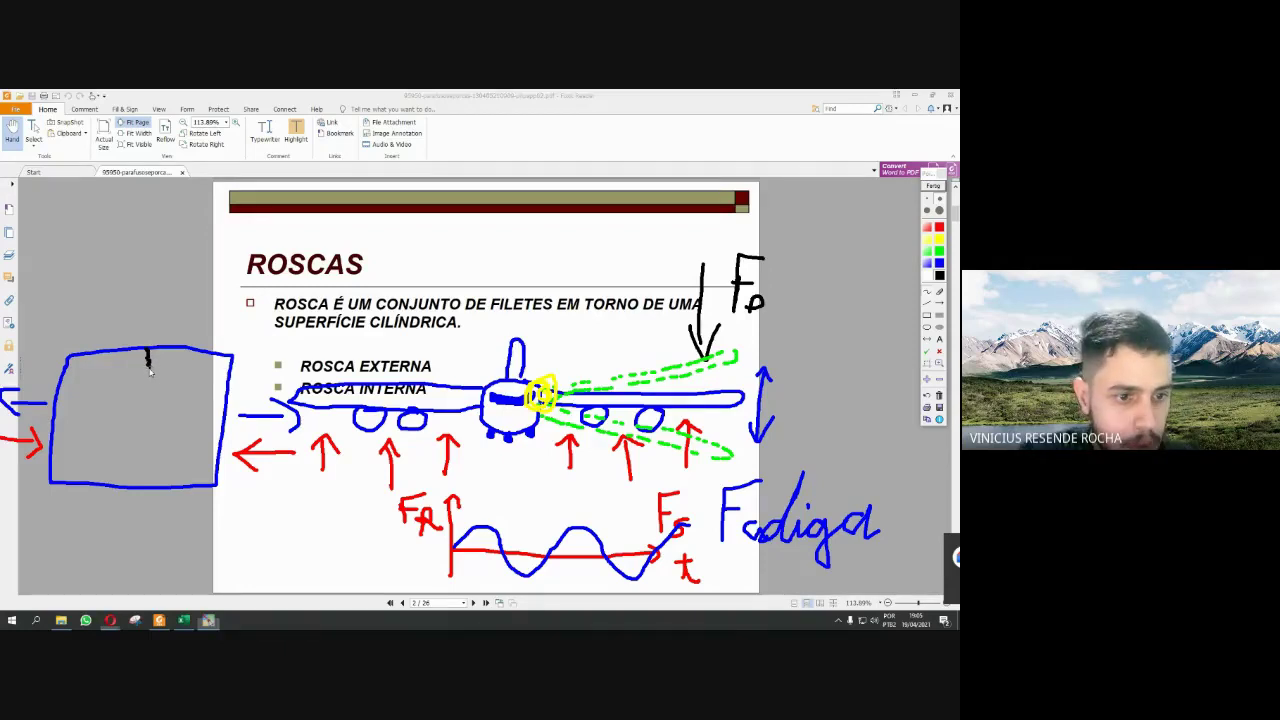
pyautogui.moveTo(150, 400); pyautogui.dragTo(146, 488)
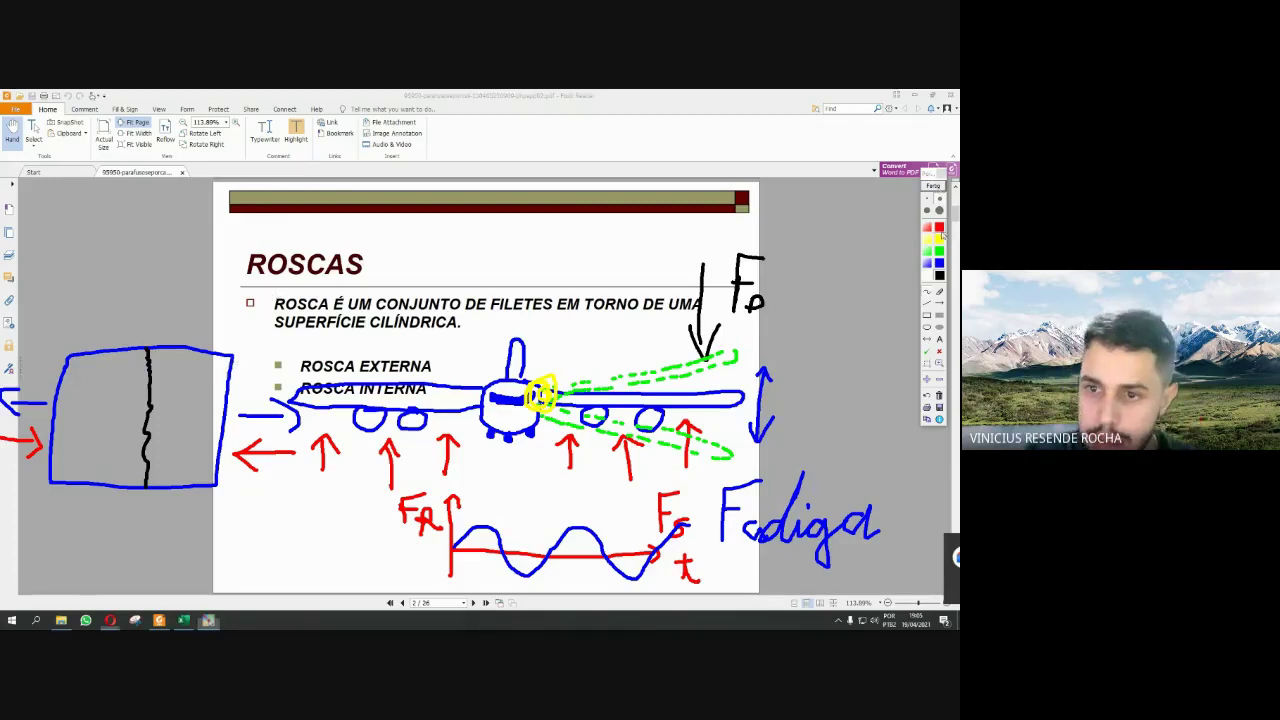
pyautogui.moveTo(74, 357)
pyautogui.mouseDown()
pyautogui.moveTo(234, 352)
pyautogui.moveTo(226, 472)
pyautogui.moveTo(212, 490)
pyautogui.moveTo(55, 487)
pyautogui.moveTo(65, 362)
pyautogui.mouseUp()
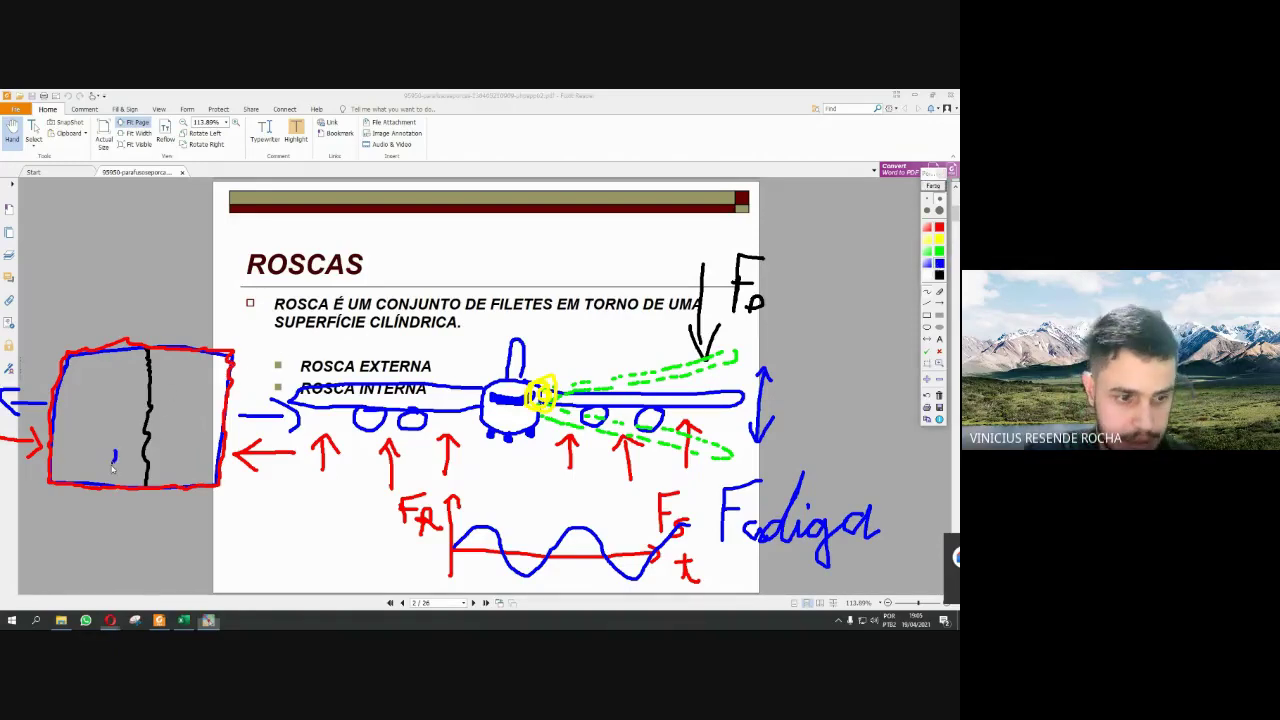
# - Draw a blue arrow up at the crack inside the red box and a long blue line across the top
pyautogui.moveTo(116, 458); pyautogui.dragTo(90, 532)
pyautogui.moveTo(98, 464); pyautogui.dragTo(123, 474)
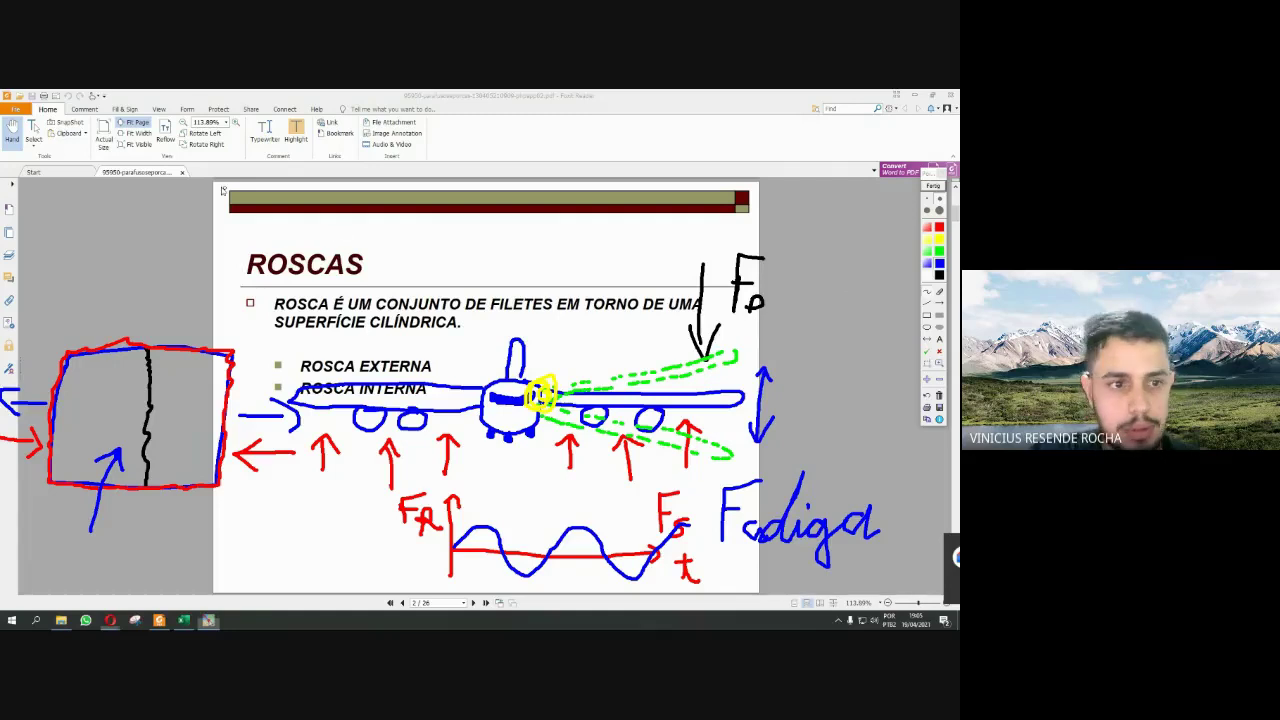
pyautogui.moveTo(177, 178); pyautogui.dragTo(689, 173)
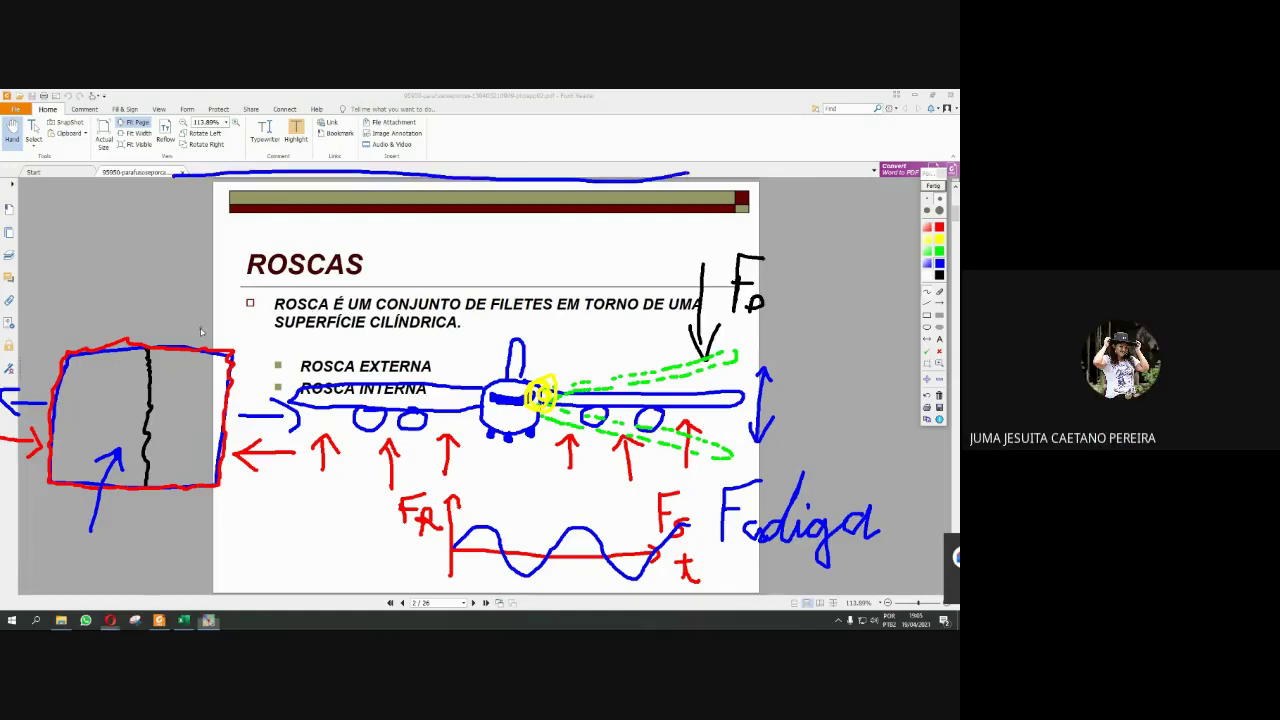
# - Underline the first bullet in blue and draw a small blue oval under the header bar
pyautogui.moveTo(200, 331); pyautogui.dragTo(678, 338)
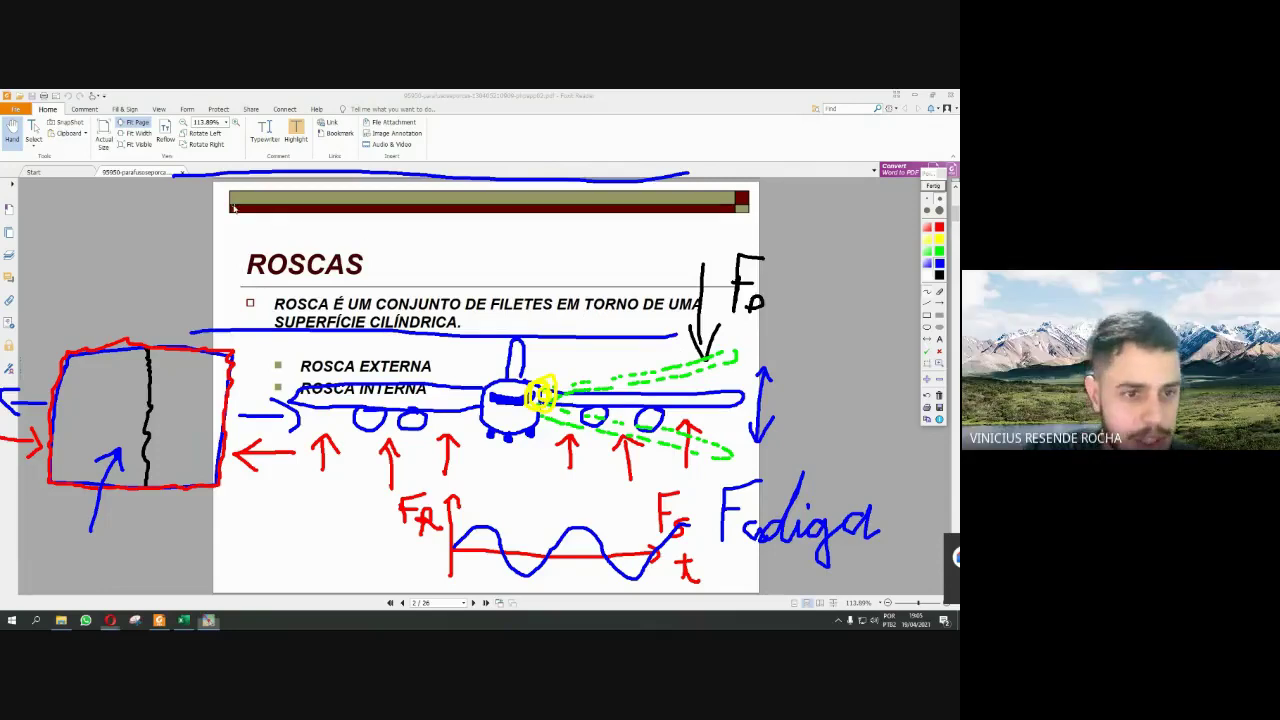
pyautogui.moveTo(234, 226); pyautogui.dragTo(265, 232)
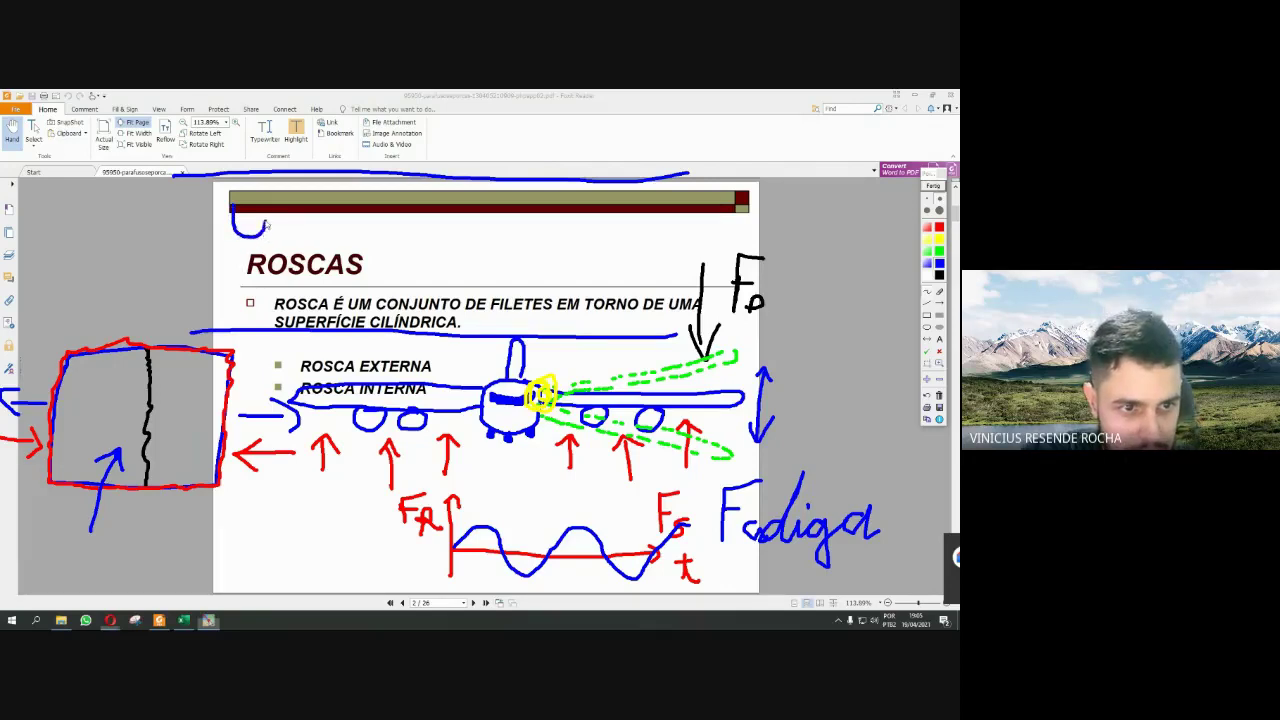
pyautogui.moveTo(265, 205); pyautogui.dragTo(237, 203)
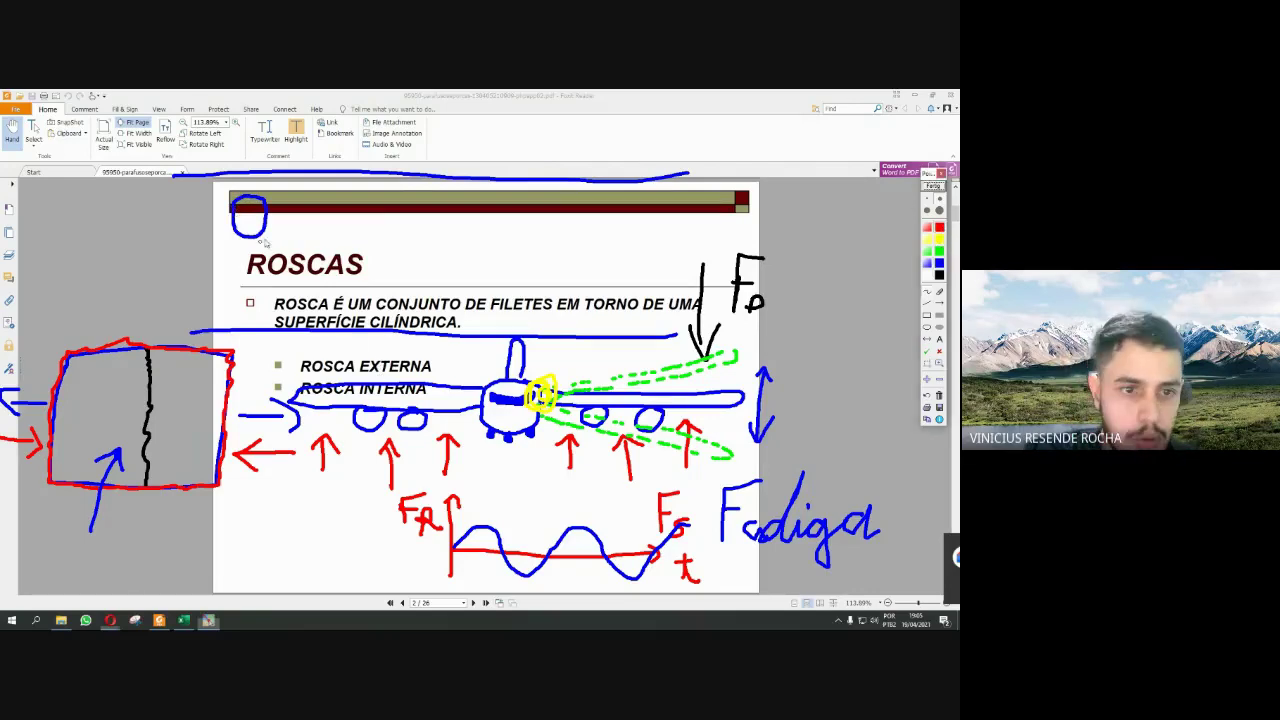
# - Draw a red L, a red square with green corner marks, and a yellow circle
pyautogui.moveTo(346, 200); pyautogui.dragTo(341, 232)
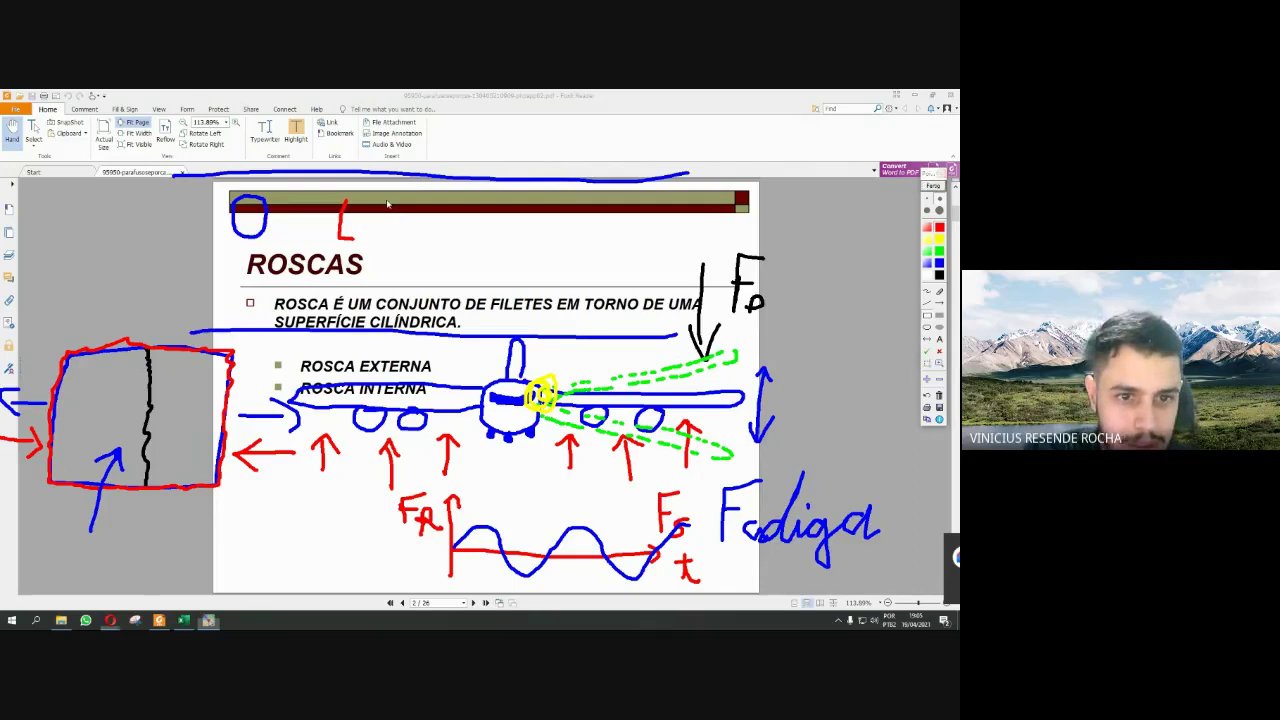
pyautogui.moveTo(387, 200); pyautogui.dragTo(421, 241)
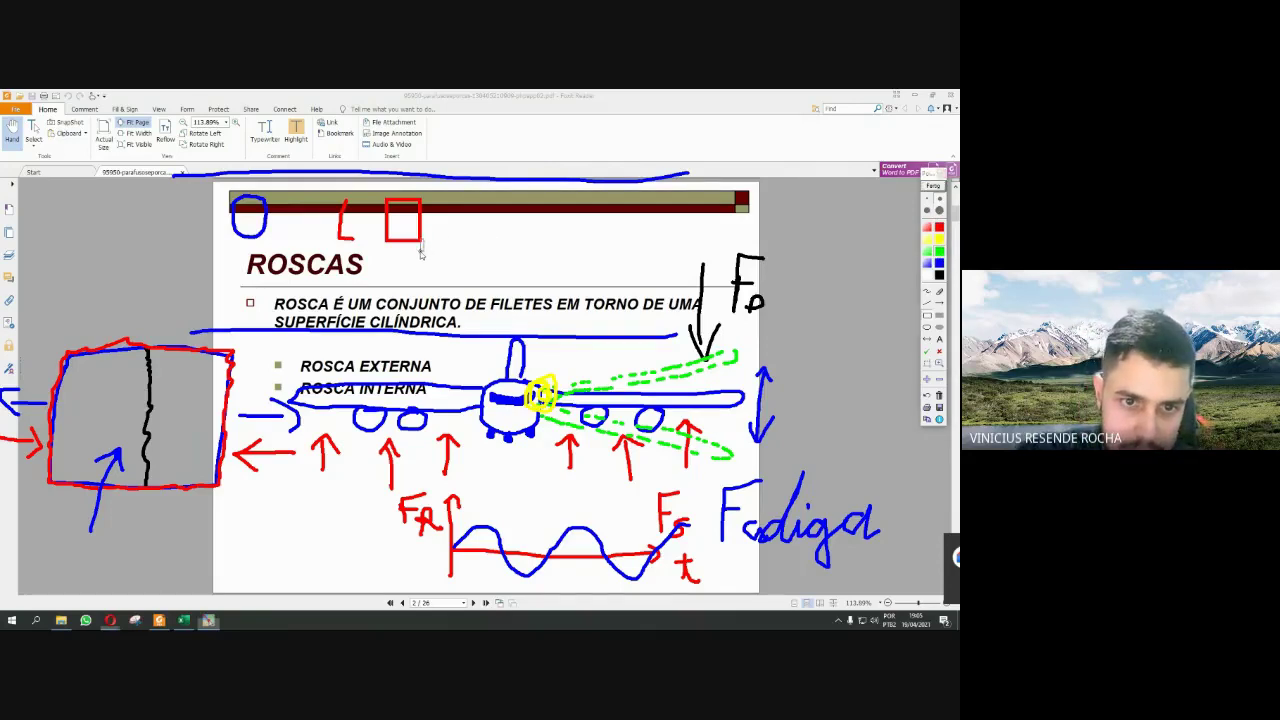
pyautogui.moveTo(411, 238)
pyautogui.mouseDown()
pyautogui.moveTo(424, 246)
pyautogui.moveTo(394, 247)
pyautogui.mouseUp()
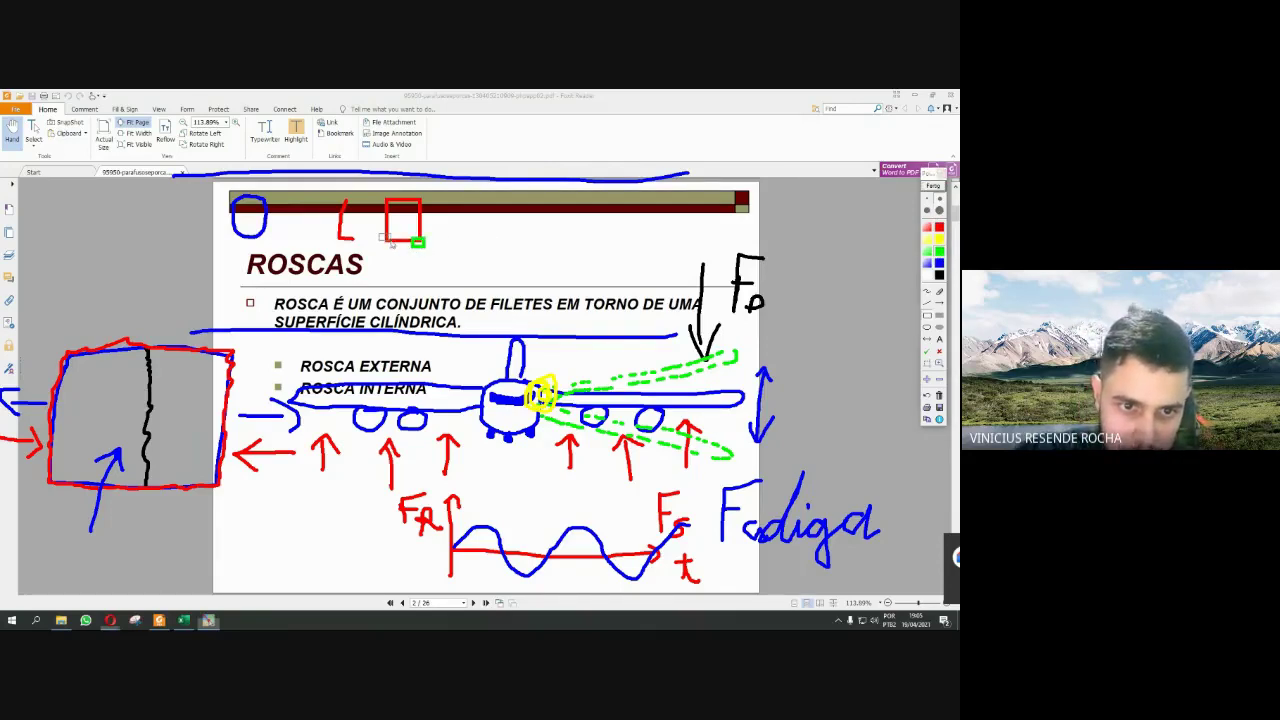
pyautogui.moveTo(380, 196); pyautogui.dragTo(425, 208)
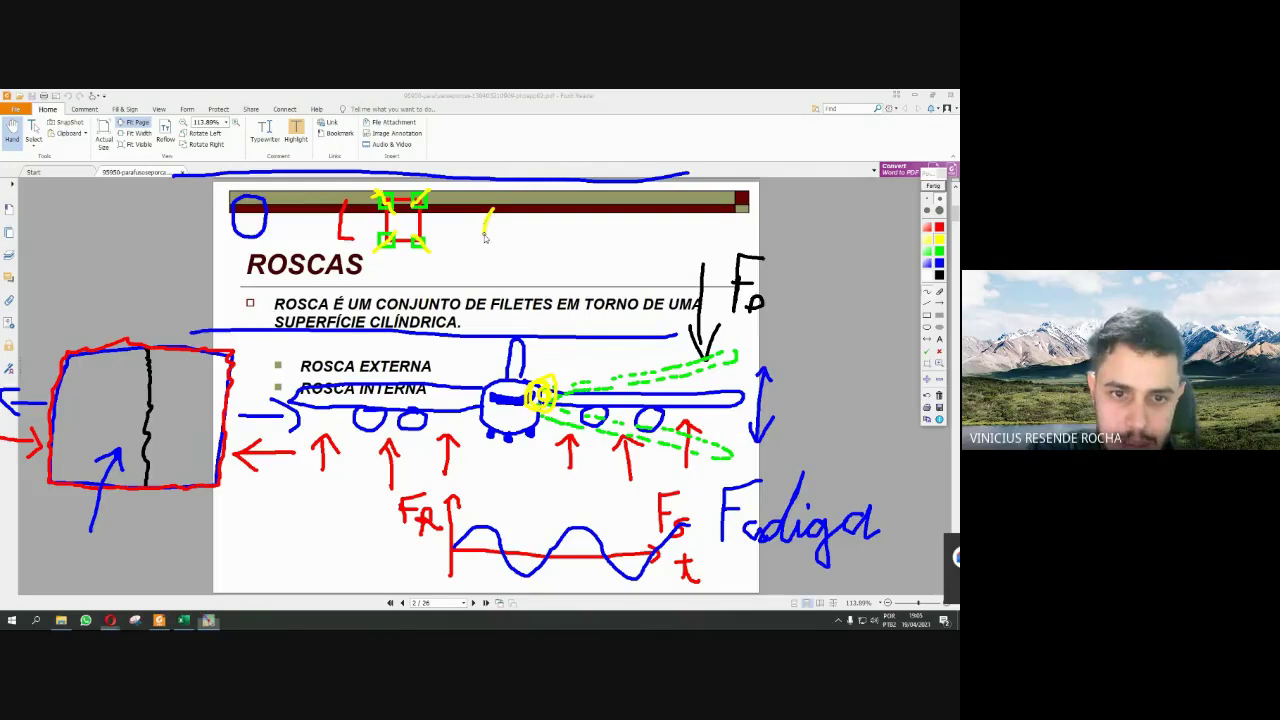
pyautogui.moveTo(512, 261)
pyautogui.mouseDown()
pyautogui.moveTo(534, 250)
pyautogui.moveTo(534, 232)
pyautogui.moveTo(496, 209)
pyautogui.mouseUp()
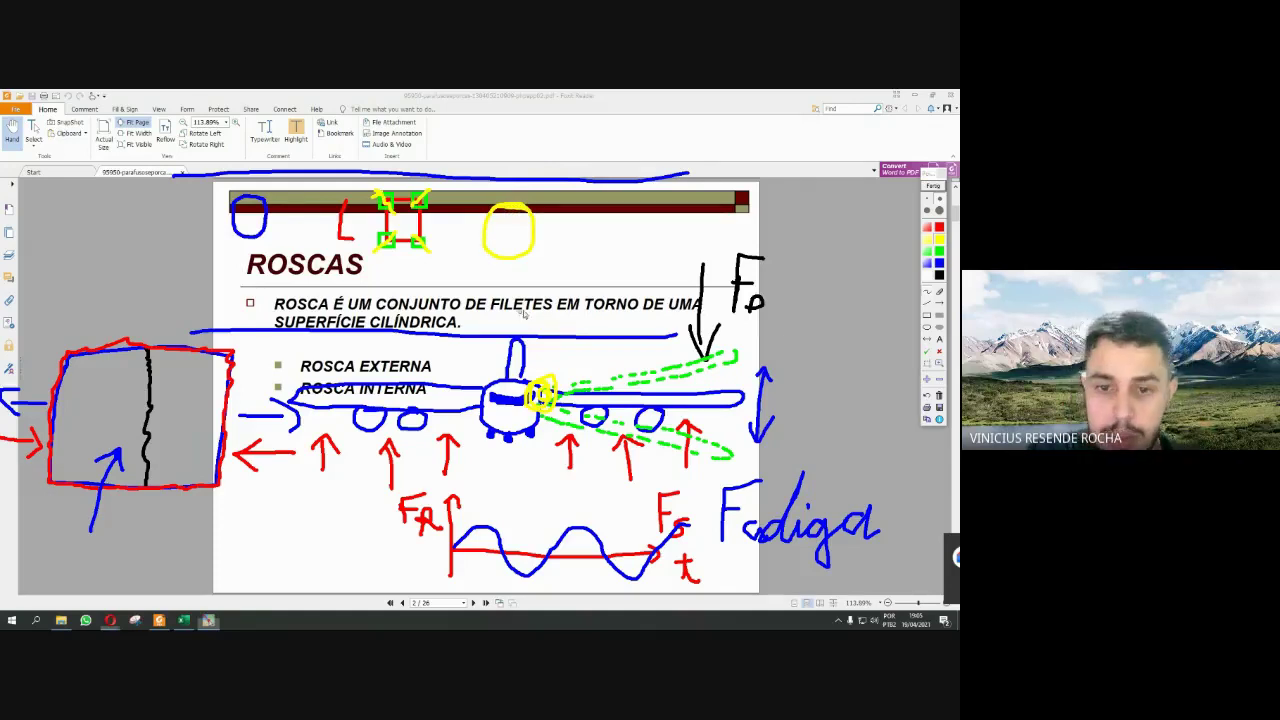
# - Clear the old sketches and draw a red stepped shaft outline below the bullets
pyautogui.click(932, 199)
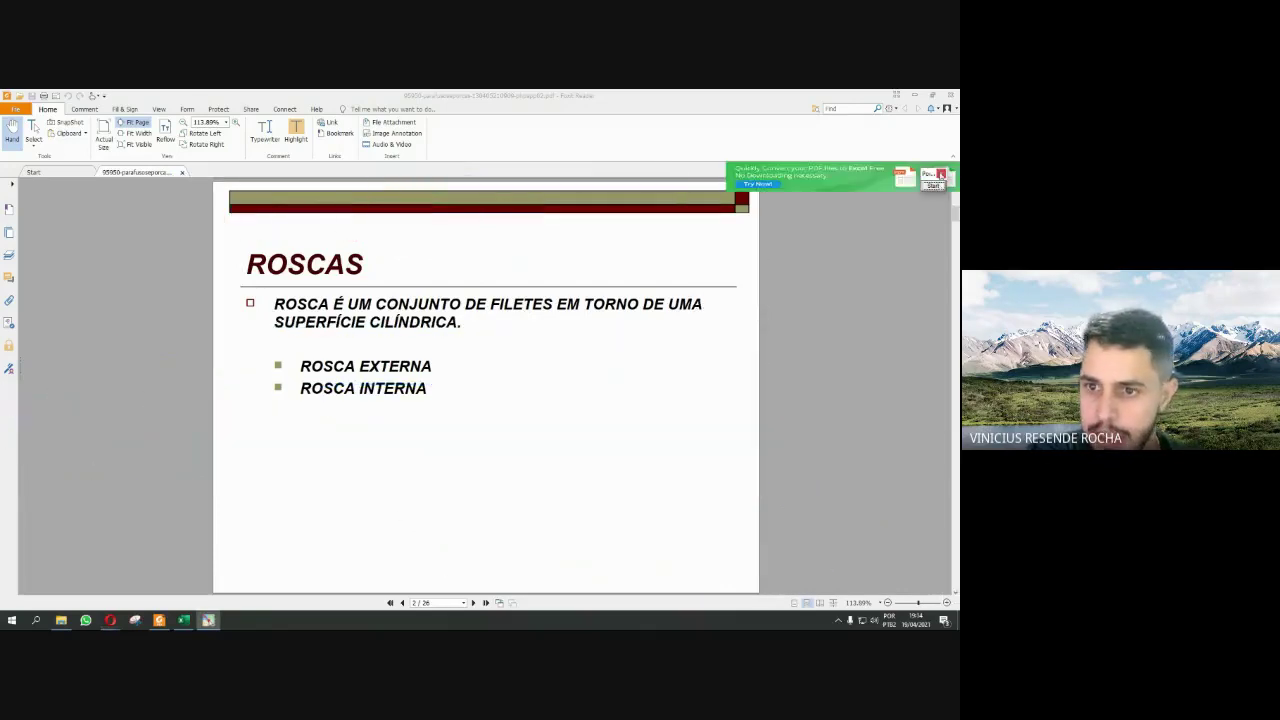
pyautogui.click(940, 176)
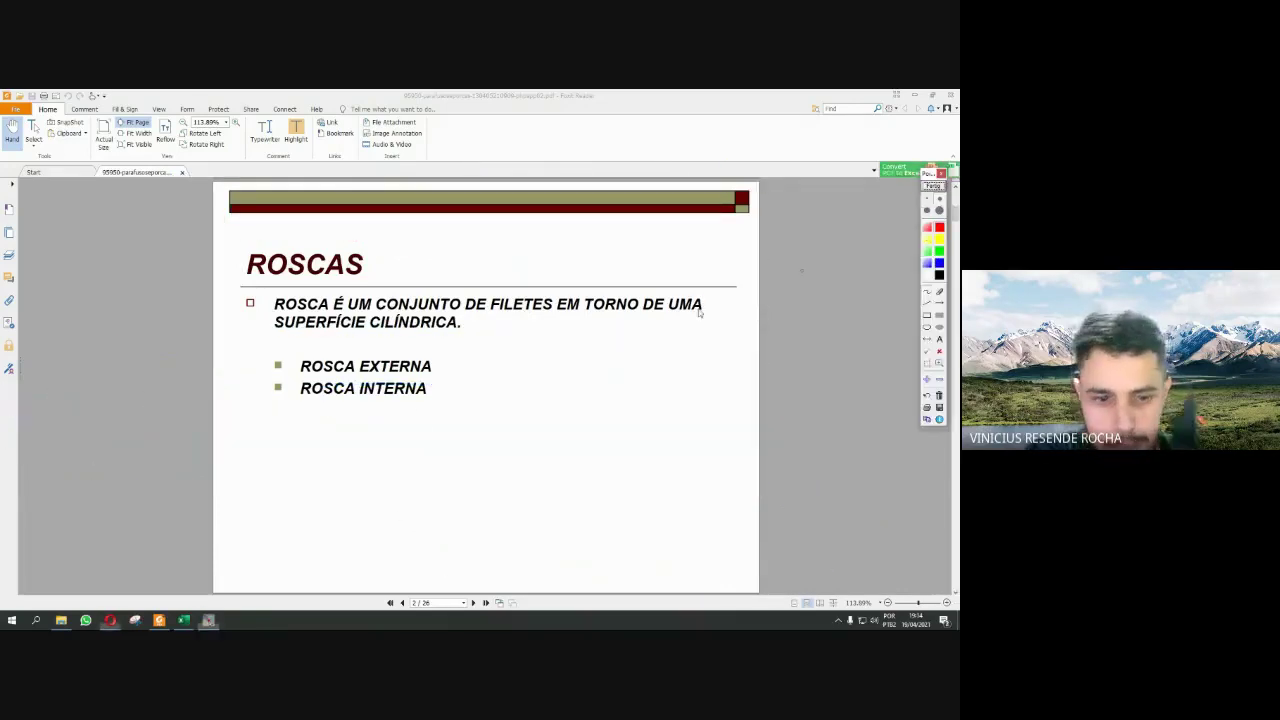
pyautogui.moveTo(339, 435); pyautogui.dragTo(510, 432)
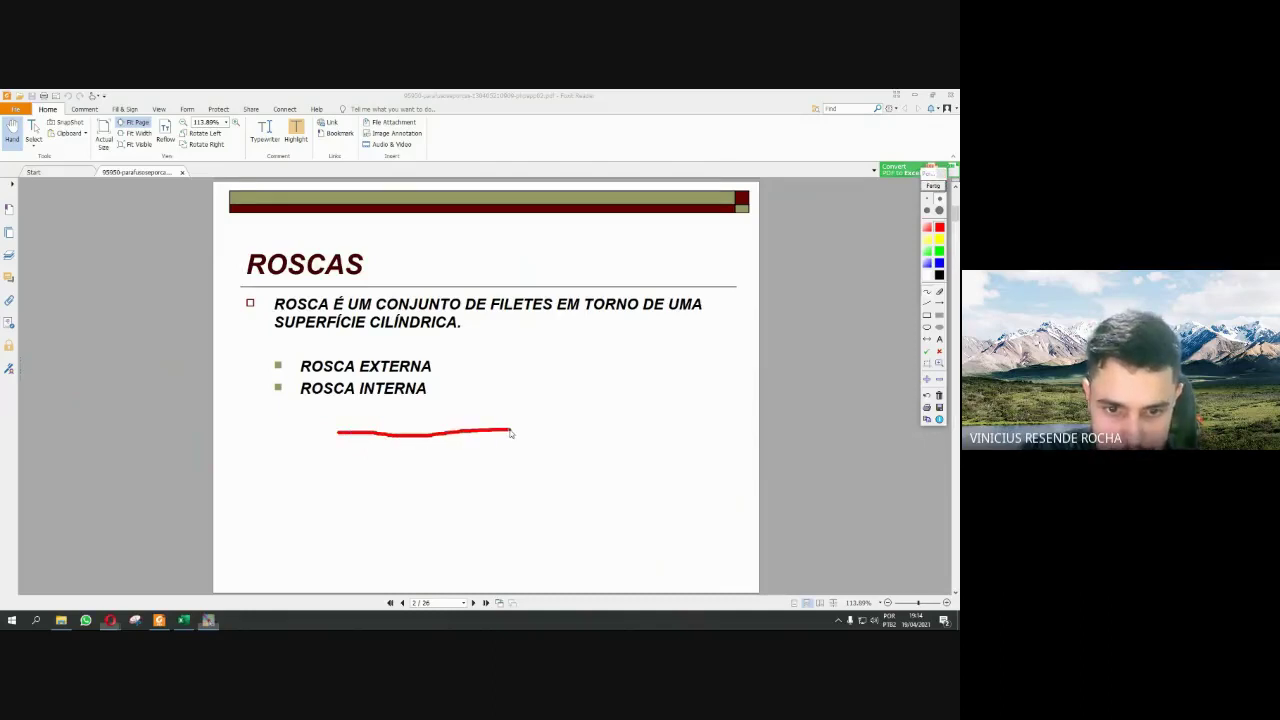
pyautogui.moveTo(510, 432)
pyautogui.mouseDown()
pyautogui.moveTo(528, 452)
pyautogui.moveTo(666, 455)
pyautogui.moveTo(673, 492)
pyautogui.moveTo(513, 509)
pyautogui.moveTo(480, 533)
pyautogui.moveTo(323, 535)
pyautogui.moveTo(344, 468)
pyautogui.moveTo(323, 444)
pyautogui.moveTo(322, 526)
pyautogui.mouseUp()
pyautogui.moveTo(510, 450); pyautogui.dragTo(509, 519)
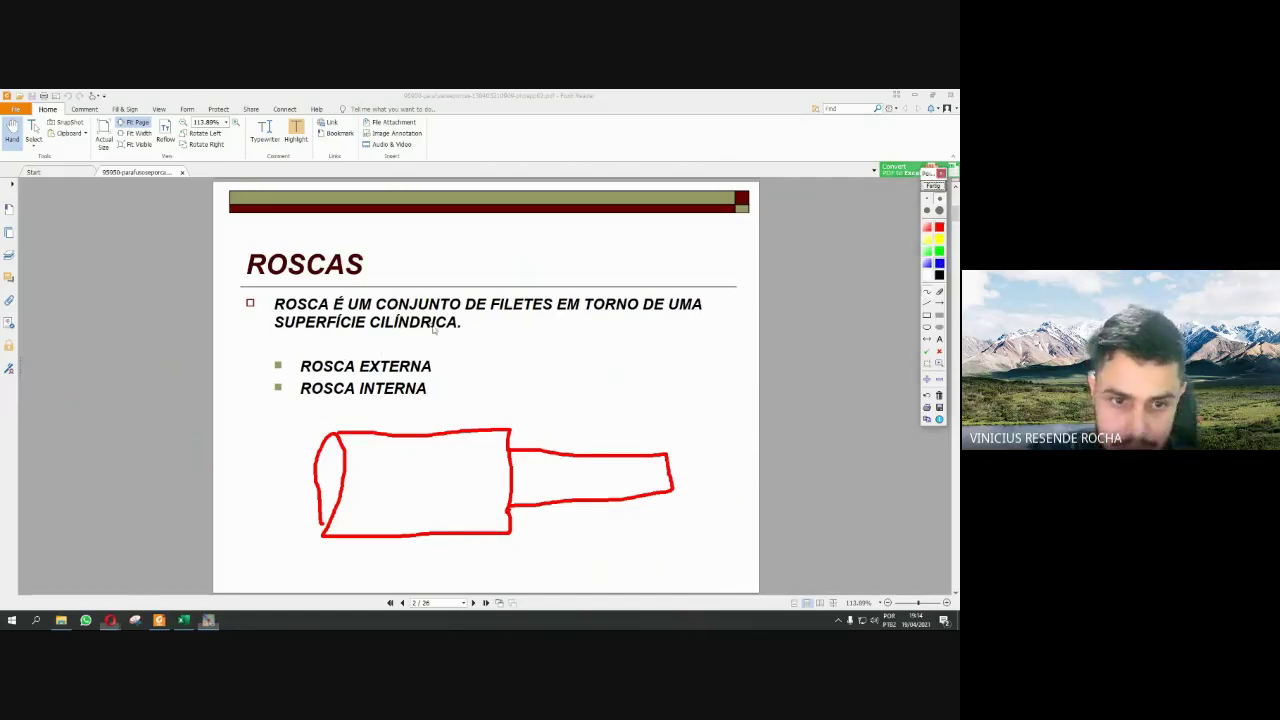
# - Draw a blue shaft with a rounded head and a shoulder arrow, then clear the screen
pyautogui.moveTo(442, 327)
pyautogui.mouseDown()
pyautogui.moveTo(535, 337)
pyautogui.moveTo(555, 366)
pyautogui.moveTo(656, 365)
pyautogui.moveTo(663, 397)
pyautogui.moveTo(543, 400)
pyautogui.moveTo(488, 437)
pyautogui.moveTo(424, 437)
pyautogui.mouseUp()
pyautogui.moveTo(442, 326)
pyautogui.mouseDown()
pyautogui.moveTo(462, 395)
pyautogui.moveTo(440, 434)
pyautogui.moveTo(420, 364)
pyautogui.moveTo(432, 320)
pyautogui.mouseUp()
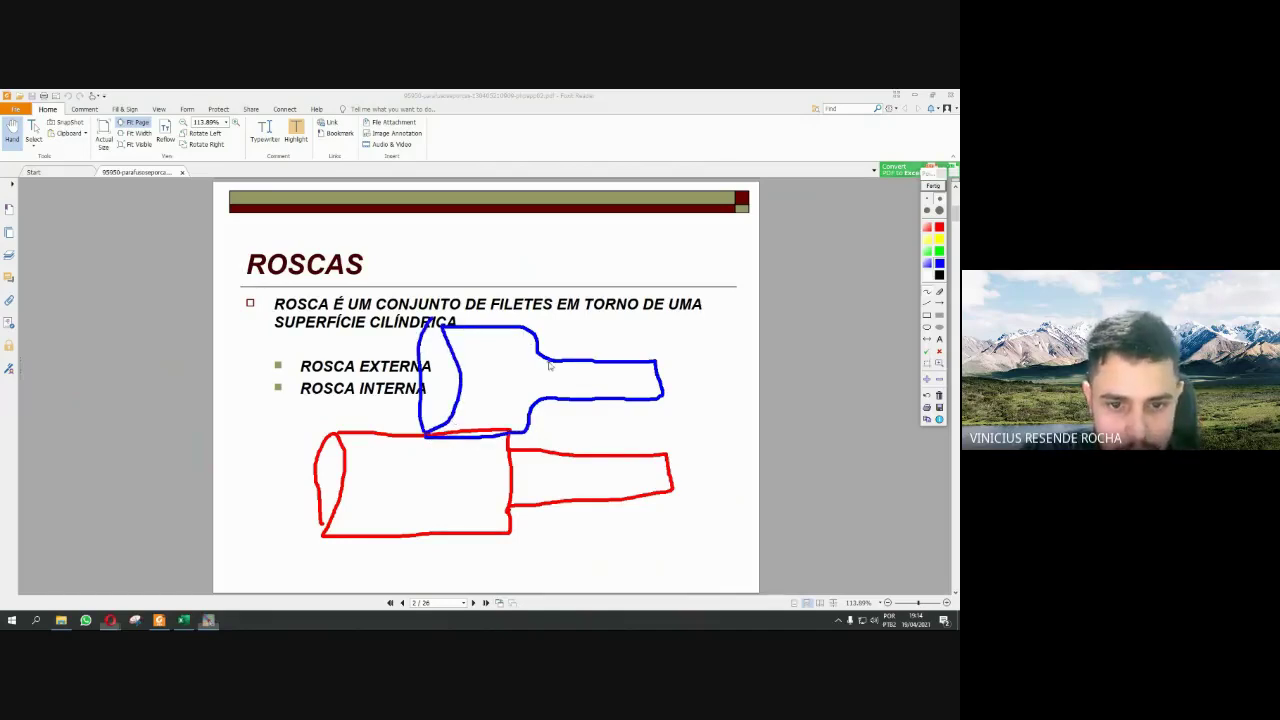
pyautogui.moveTo(539, 350); pyautogui.dragTo(531, 416)
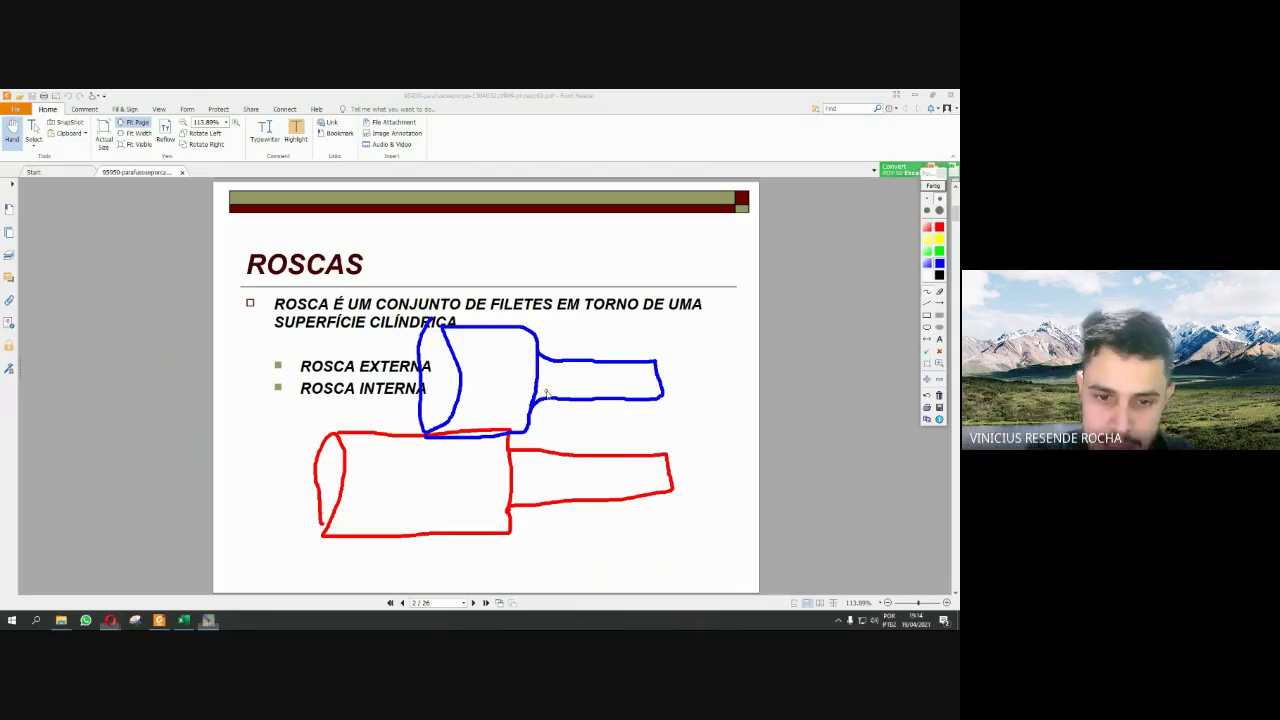
pyautogui.moveTo(548, 353); pyautogui.dragTo(571, 323)
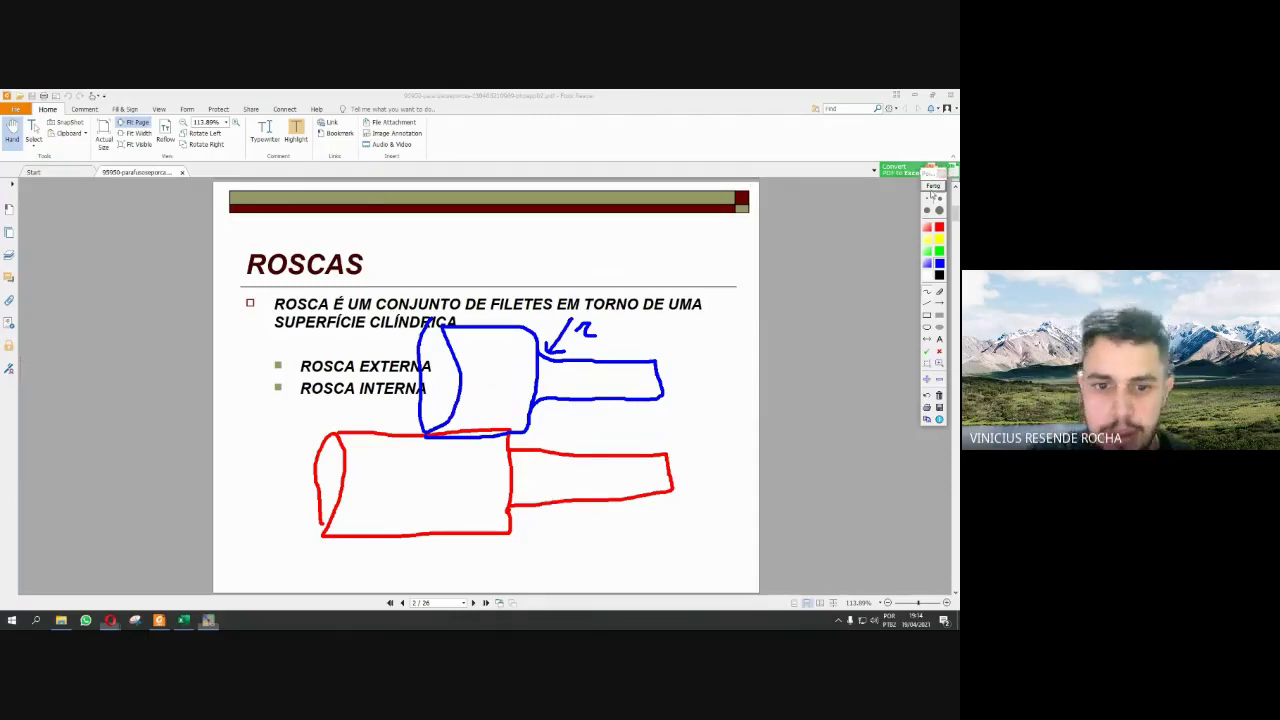
pyautogui.click(932, 188)
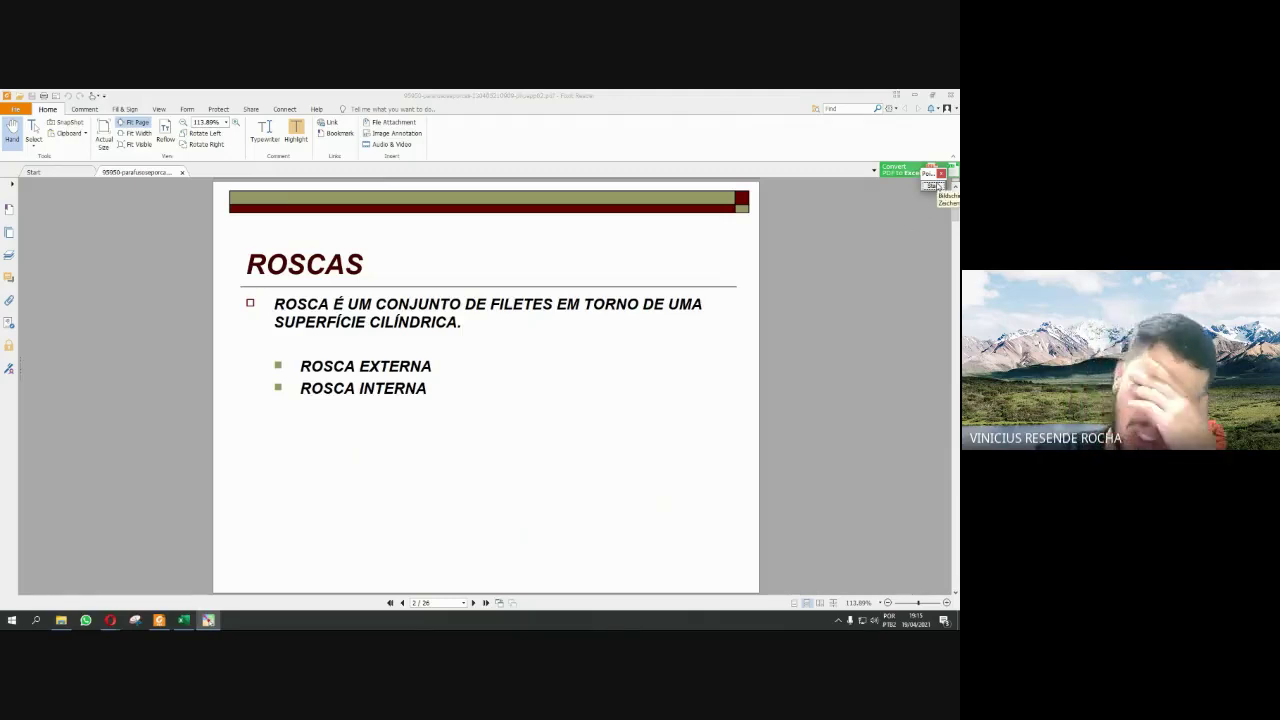
pyautogui.click(938, 187)
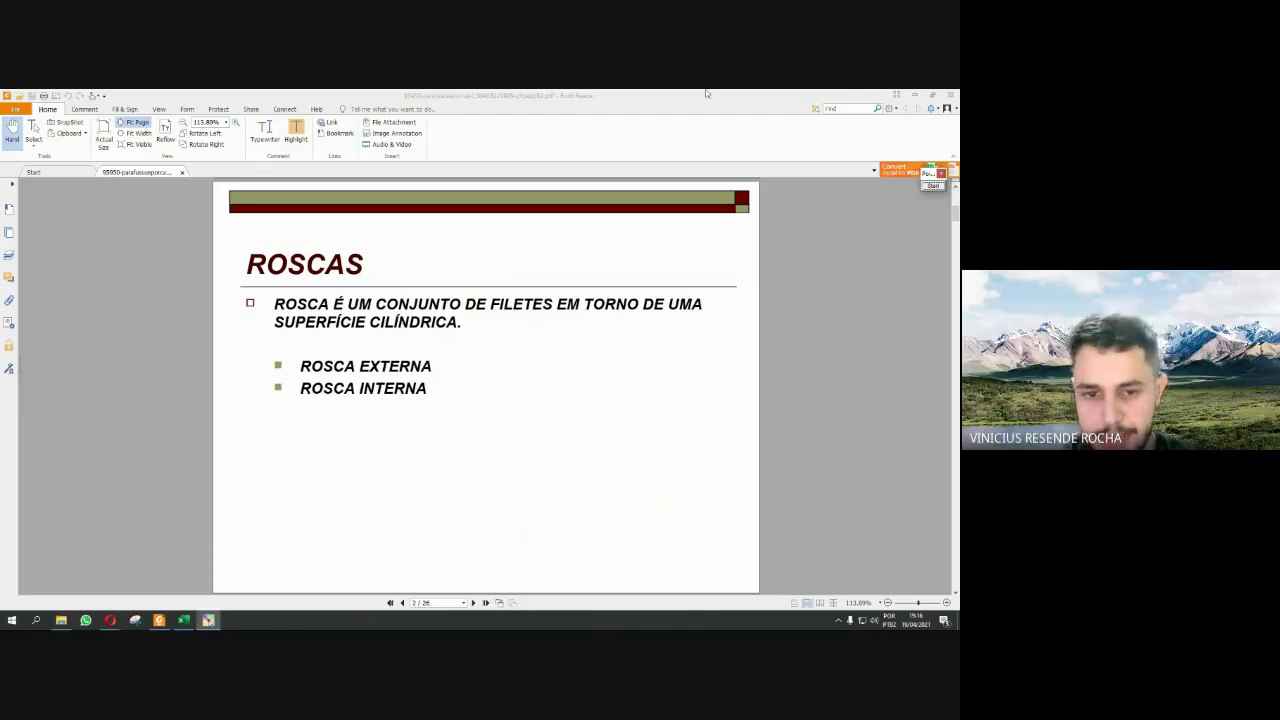
# - Sketch a blue cylinder with red arrows rising from its top and pointing down below it
pyautogui.click(932, 186)
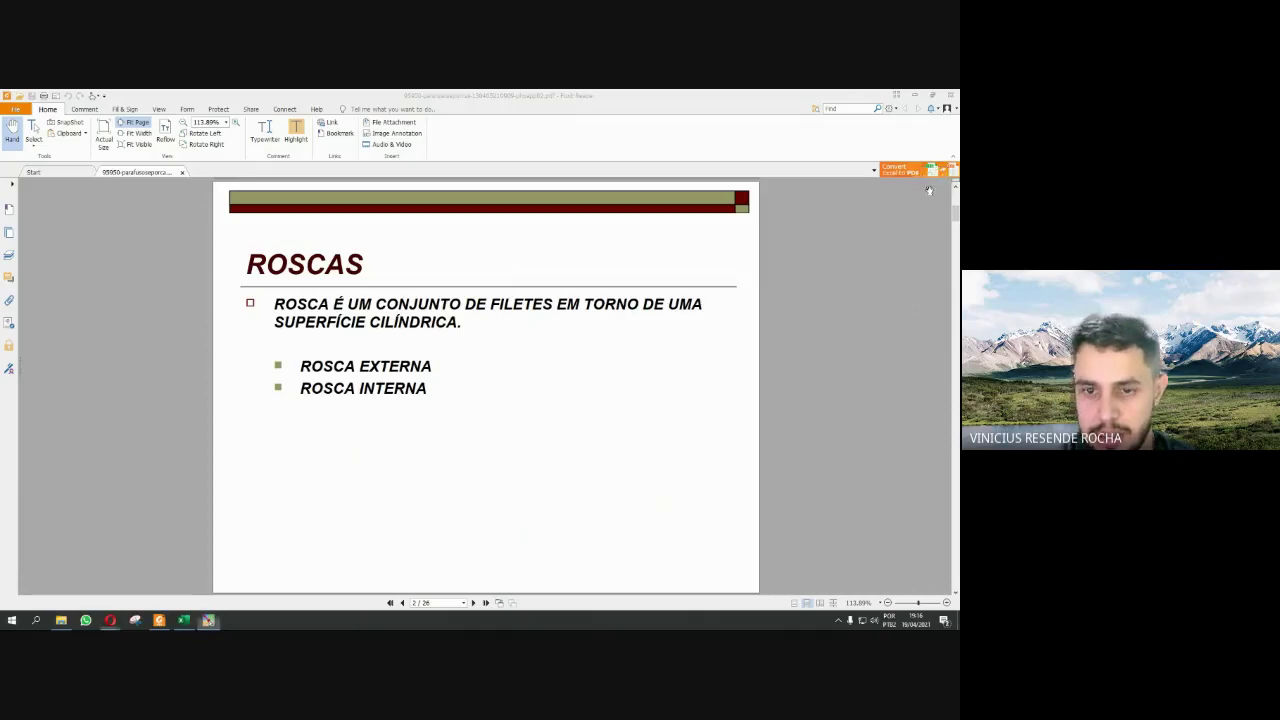
pyautogui.moveTo(544, 357)
pyautogui.mouseDown()
pyautogui.moveTo(542, 513)
pyautogui.moveTo(611, 519)
pyautogui.mouseUp()
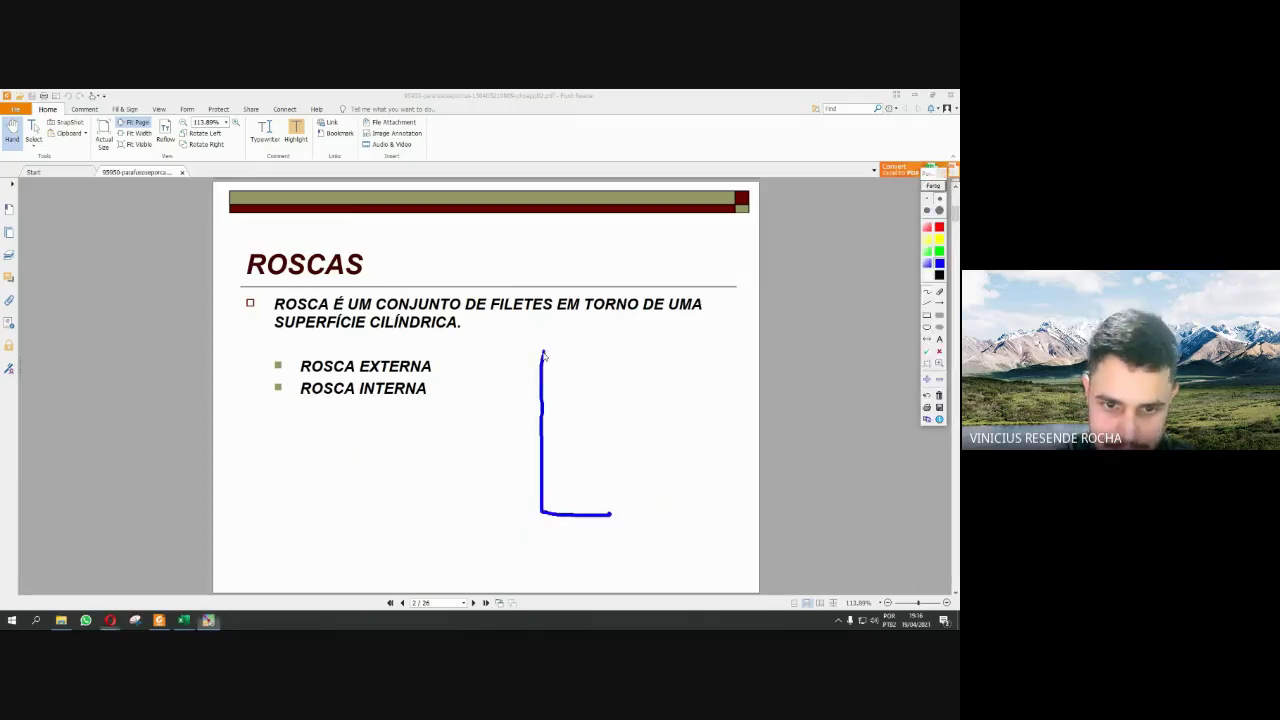
pyautogui.moveTo(544, 357)
pyautogui.mouseDown()
pyautogui.moveTo(571, 366)
pyautogui.moveTo(609, 352)
pyautogui.moveTo(540, 352)
pyautogui.moveTo(609, 434)
pyautogui.moveTo(619, 530)
pyautogui.mouseUp()
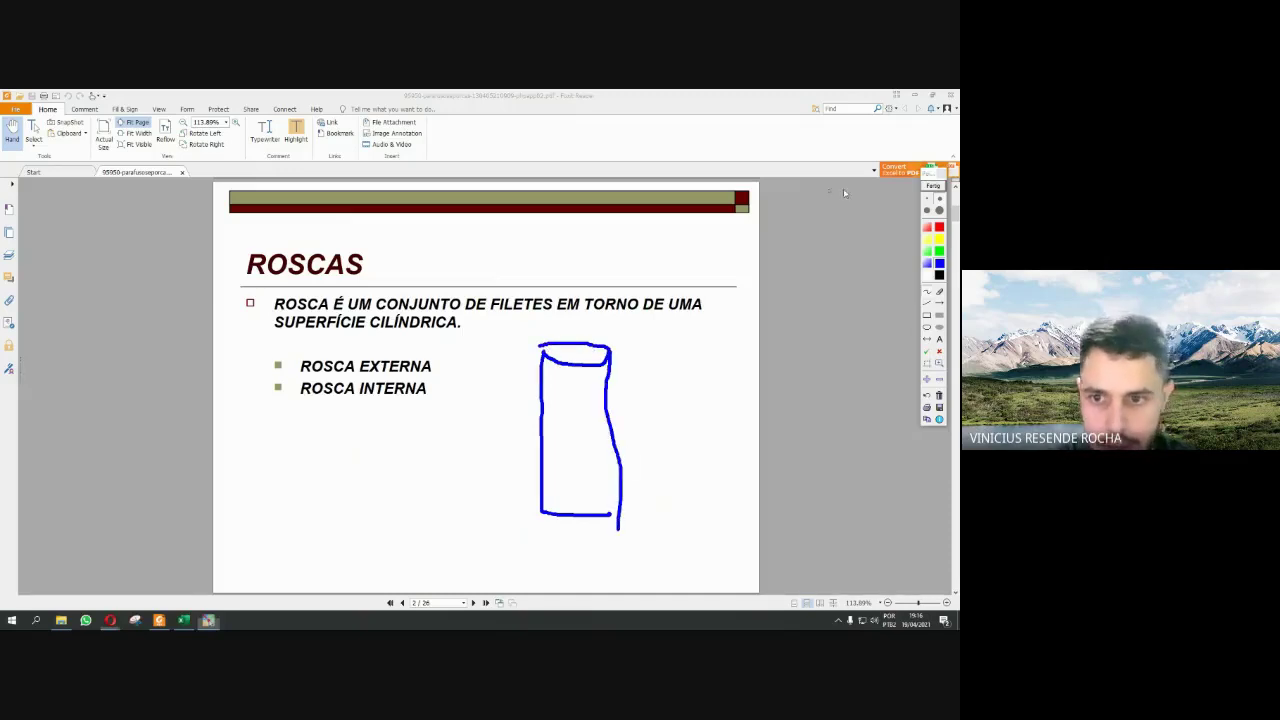
pyautogui.click(939, 227)
pyautogui.moveTo(578, 344)
pyautogui.mouseDown()
pyautogui.moveTo(586, 245)
pyautogui.moveTo(593, 285)
pyautogui.mouseUp()
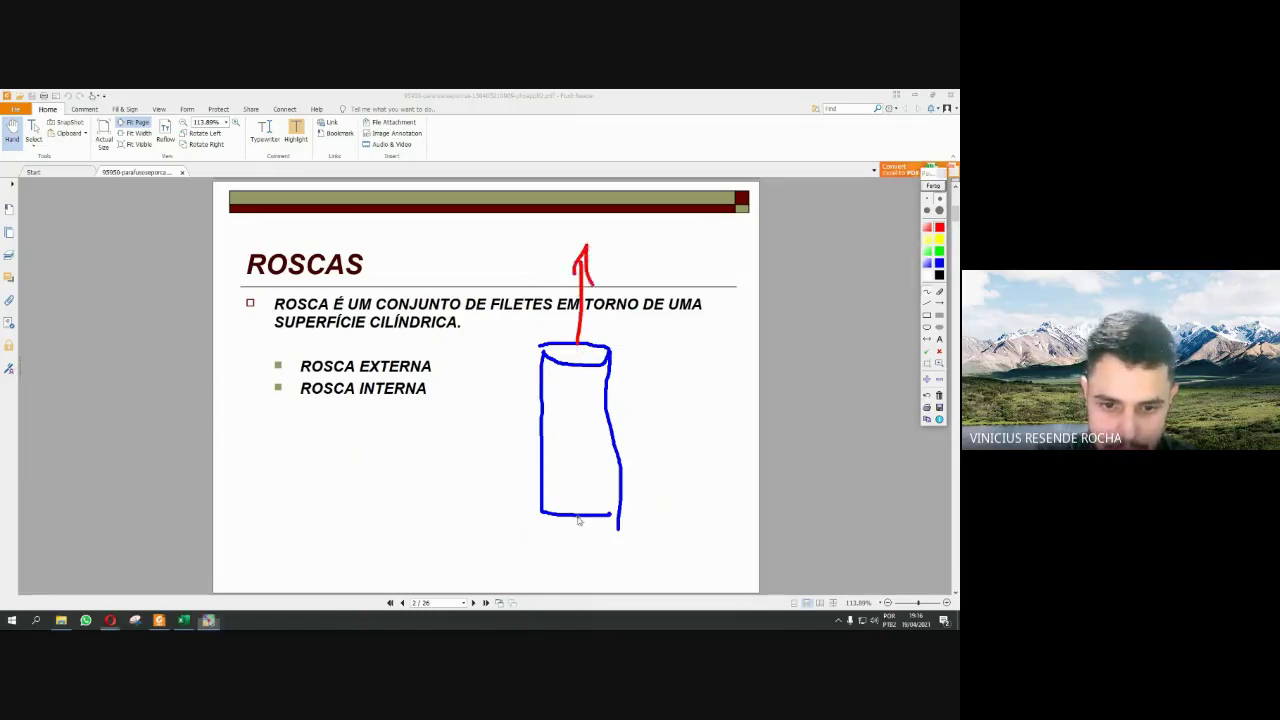
pyautogui.moveTo(577, 517)
pyautogui.mouseDown()
pyautogui.moveTo(578, 591)
pyautogui.moveTo(598, 562)
pyautogui.mouseUp()
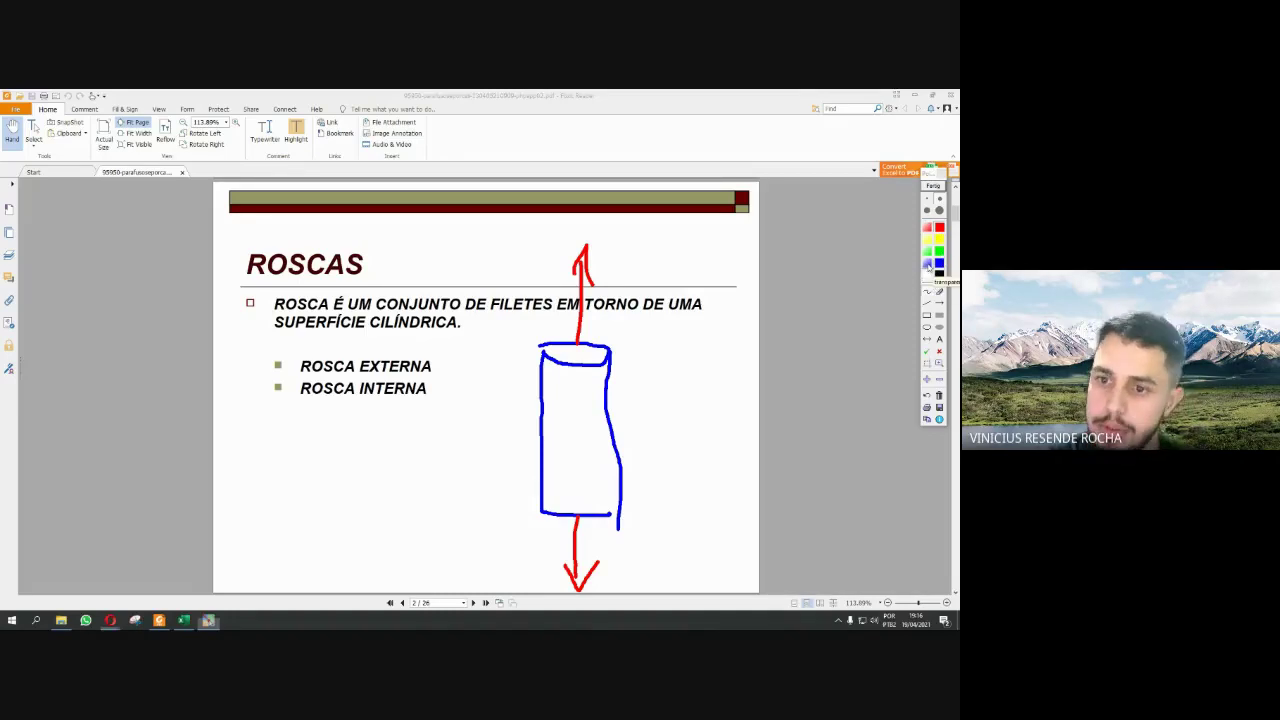
# - Clear the slide and draw two offset black plates, the lower one shifted right
pyautogui.click(934, 185)
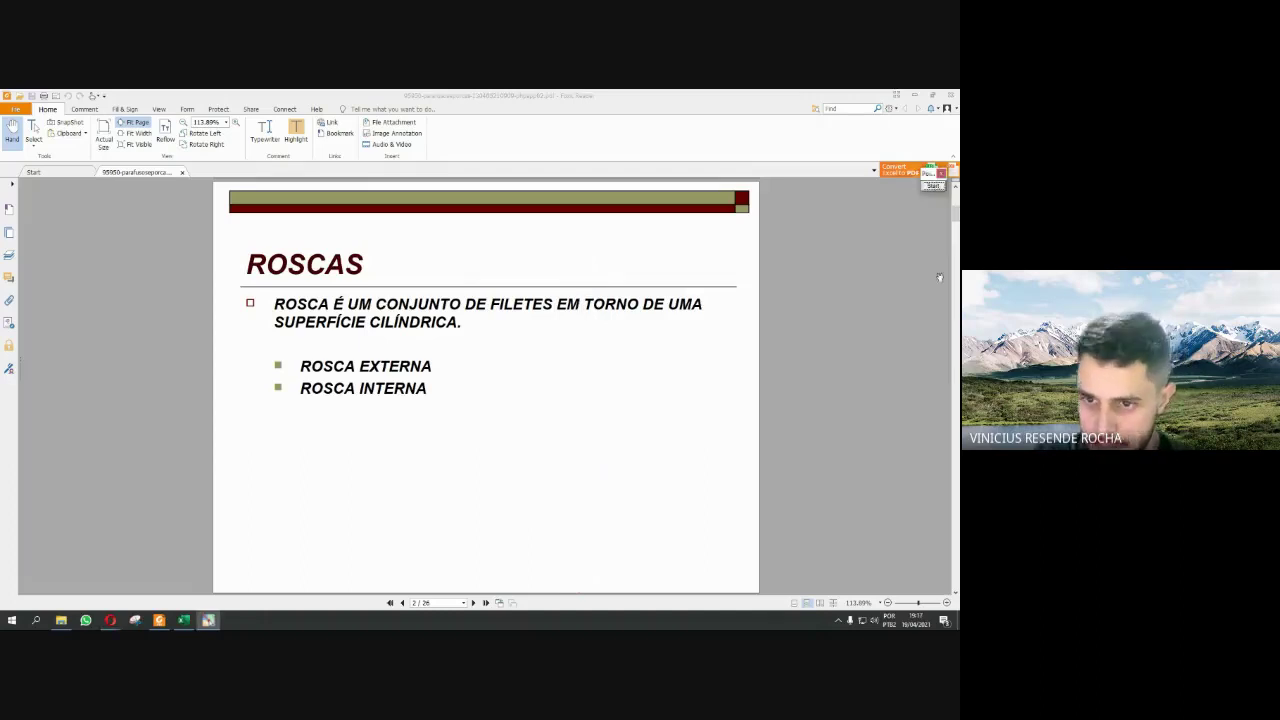
pyautogui.click(936, 186)
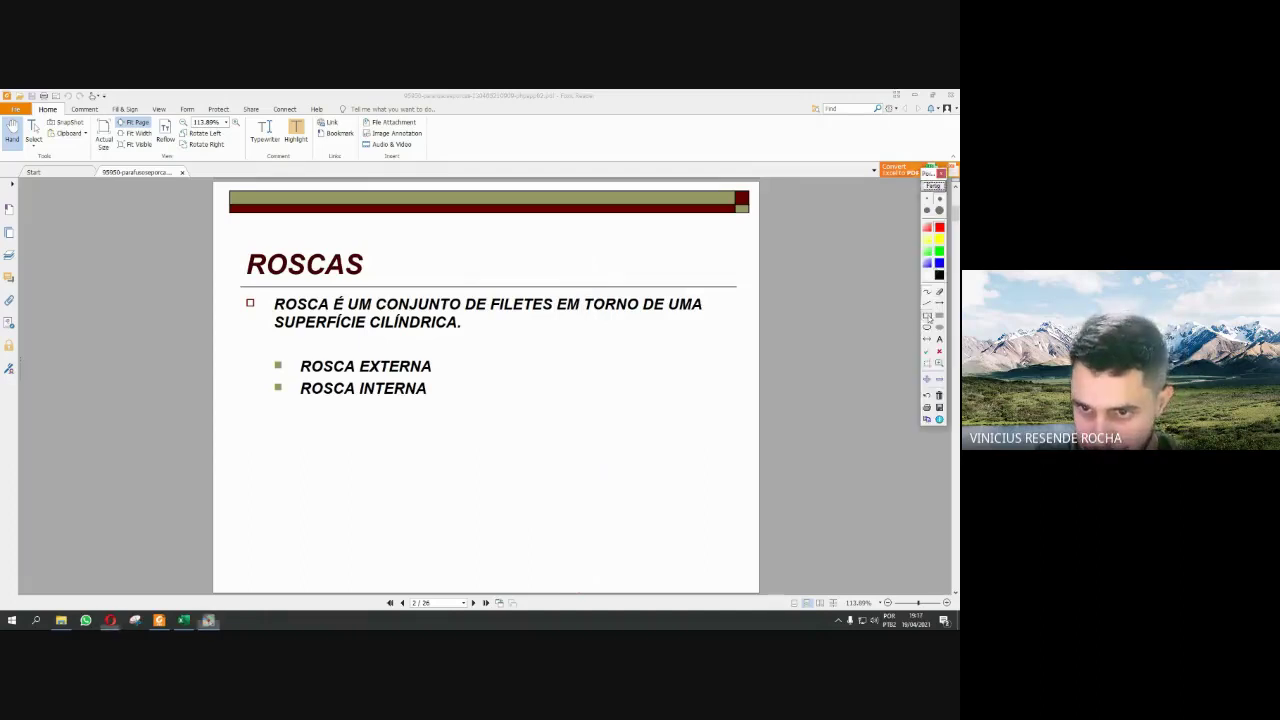
pyautogui.moveTo(480, 364)
pyautogui.mouseDown()
pyautogui.moveTo(640, 407)
pyautogui.moveTo(723, 397)
pyautogui.mouseUp()
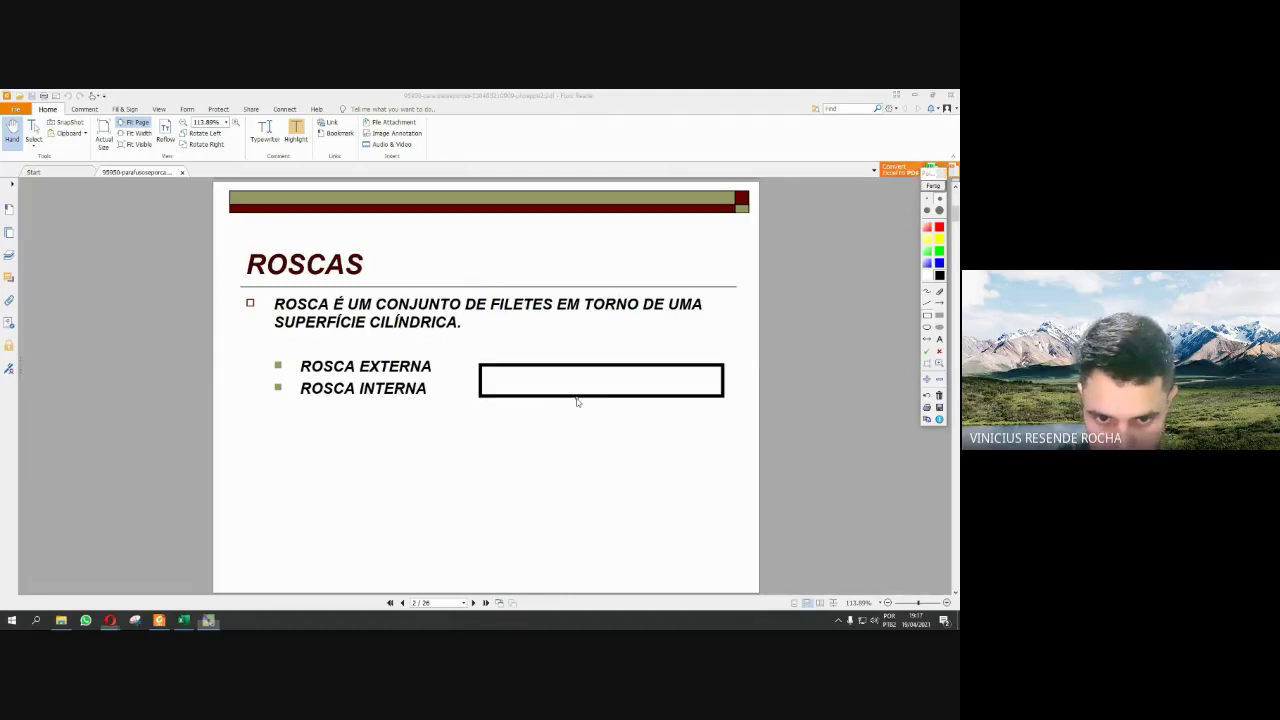
pyautogui.moveTo(577, 399); pyautogui.dragTo(782, 428)
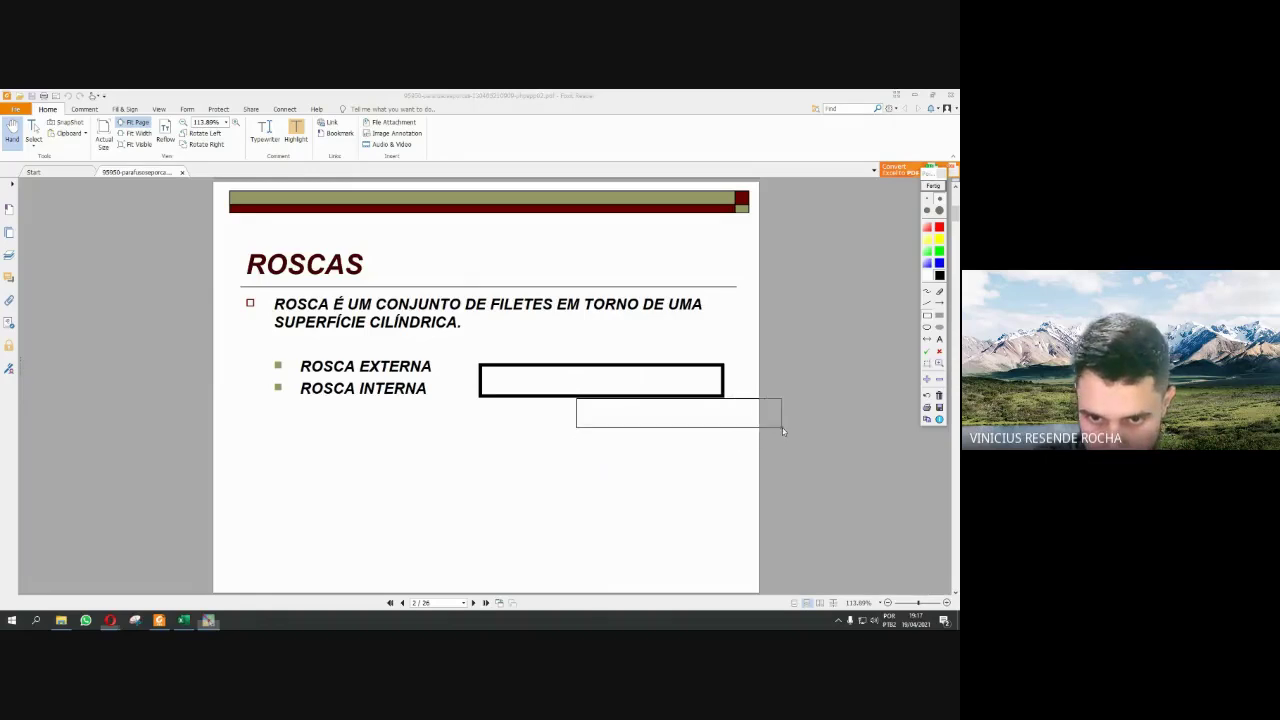
pyautogui.moveTo(782, 427); pyautogui.dragTo(815, 426)
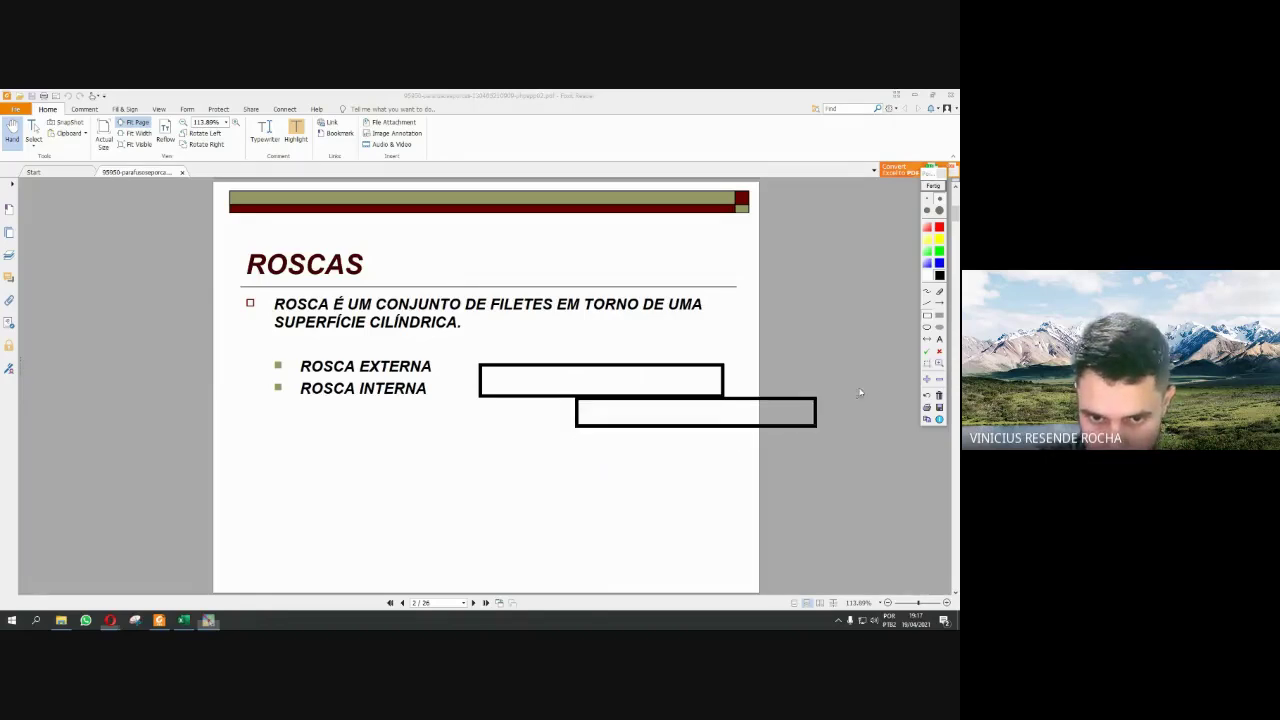
# - Draw a blue bolt shank through both plates with a small head on top
pyautogui.click(846, 352)
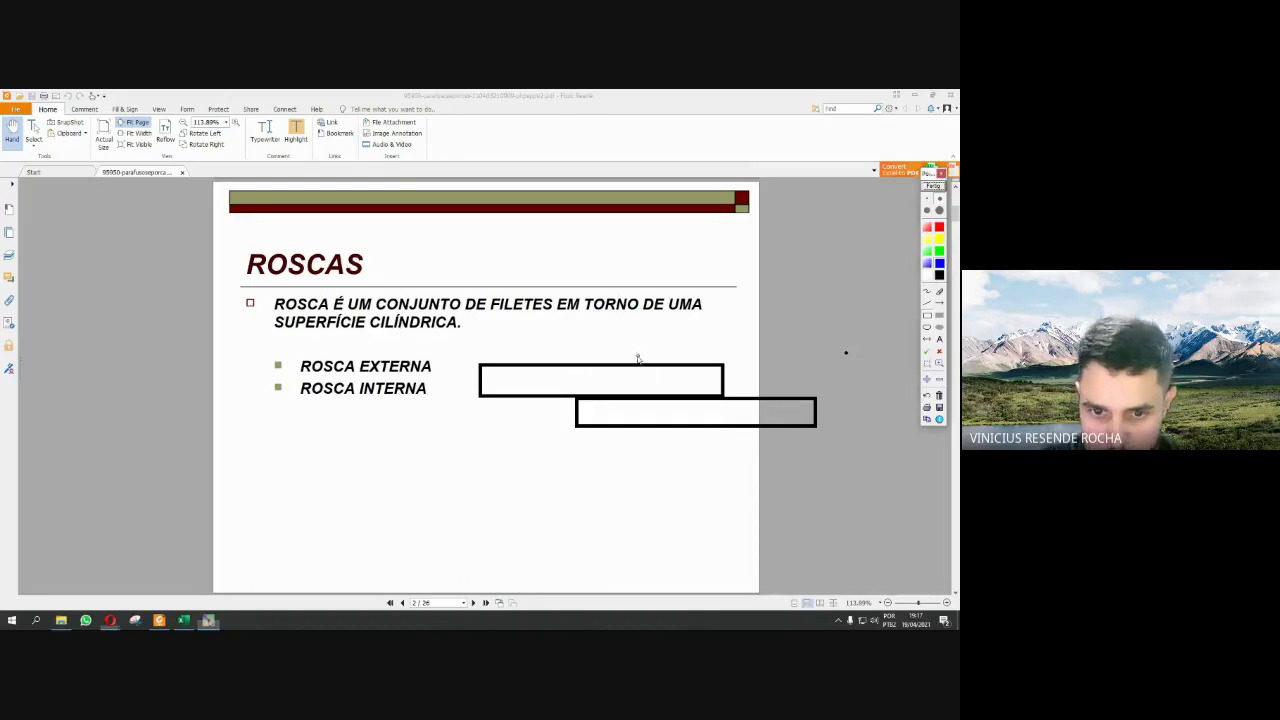
pyautogui.moveTo(632, 358); pyautogui.dragTo(655, 457)
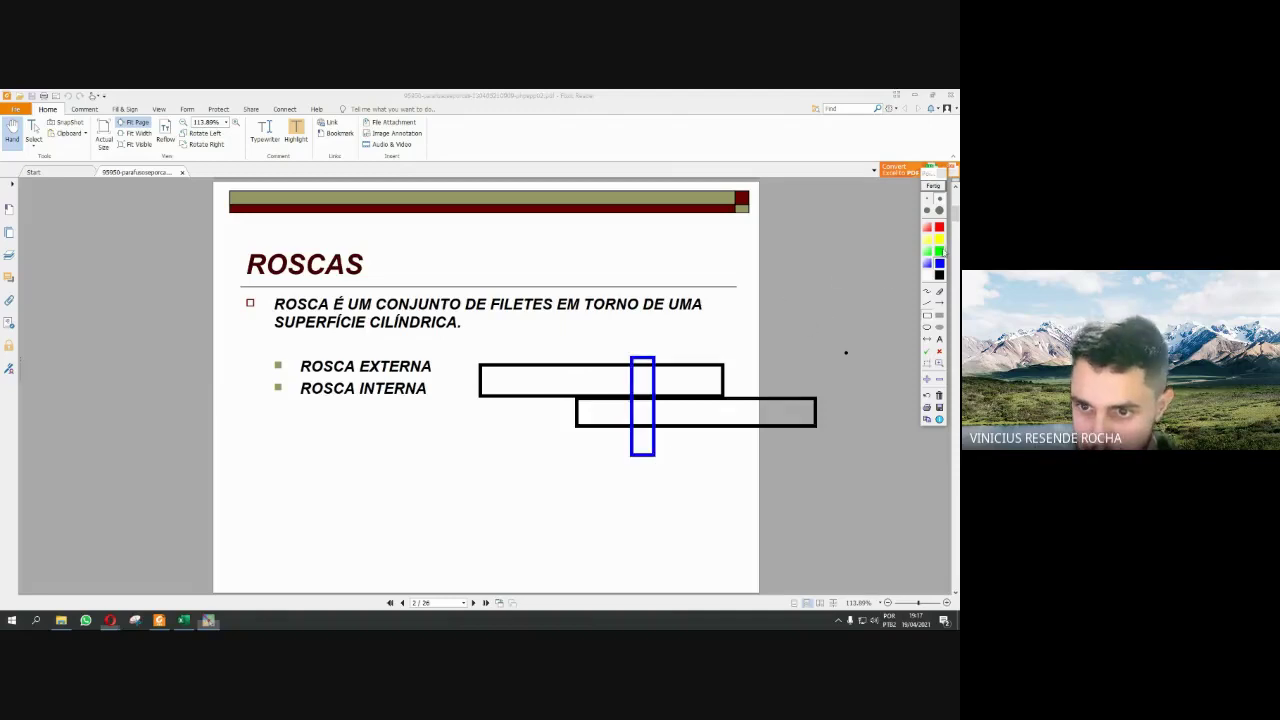
pyautogui.moveTo(621, 348); pyautogui.dragTo(661, 366)
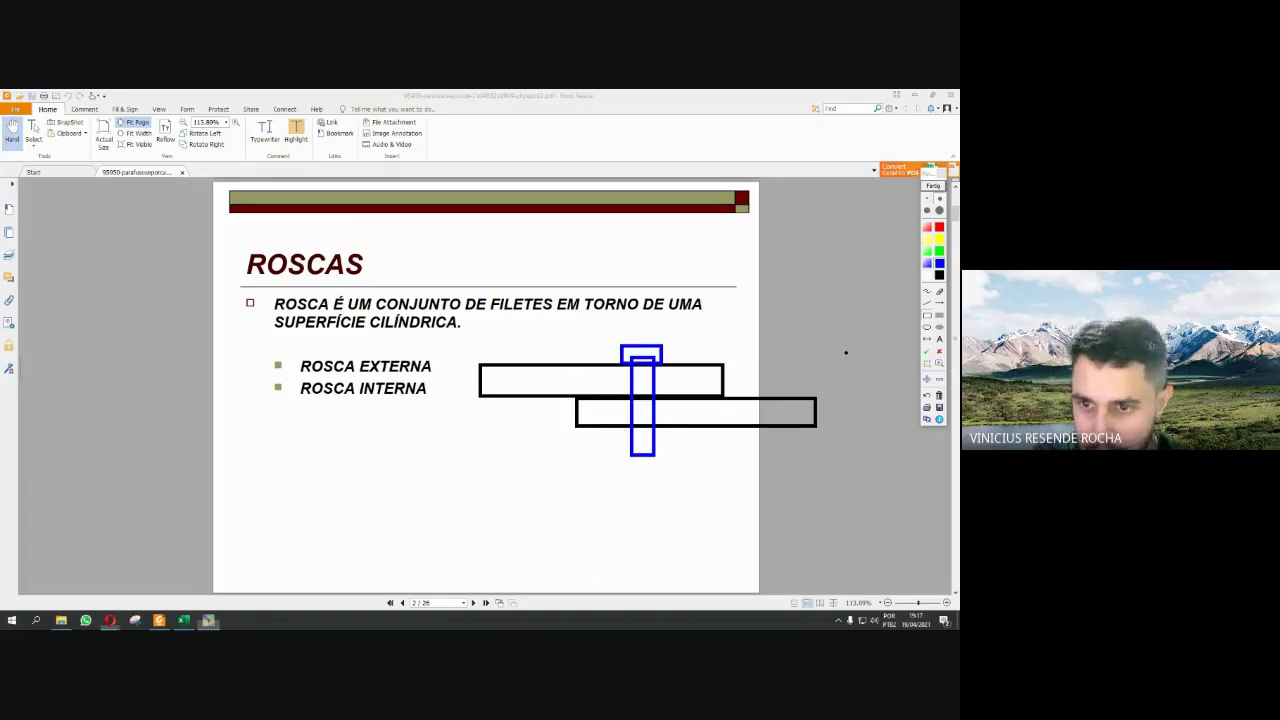
pyautogui.click(933, 317)
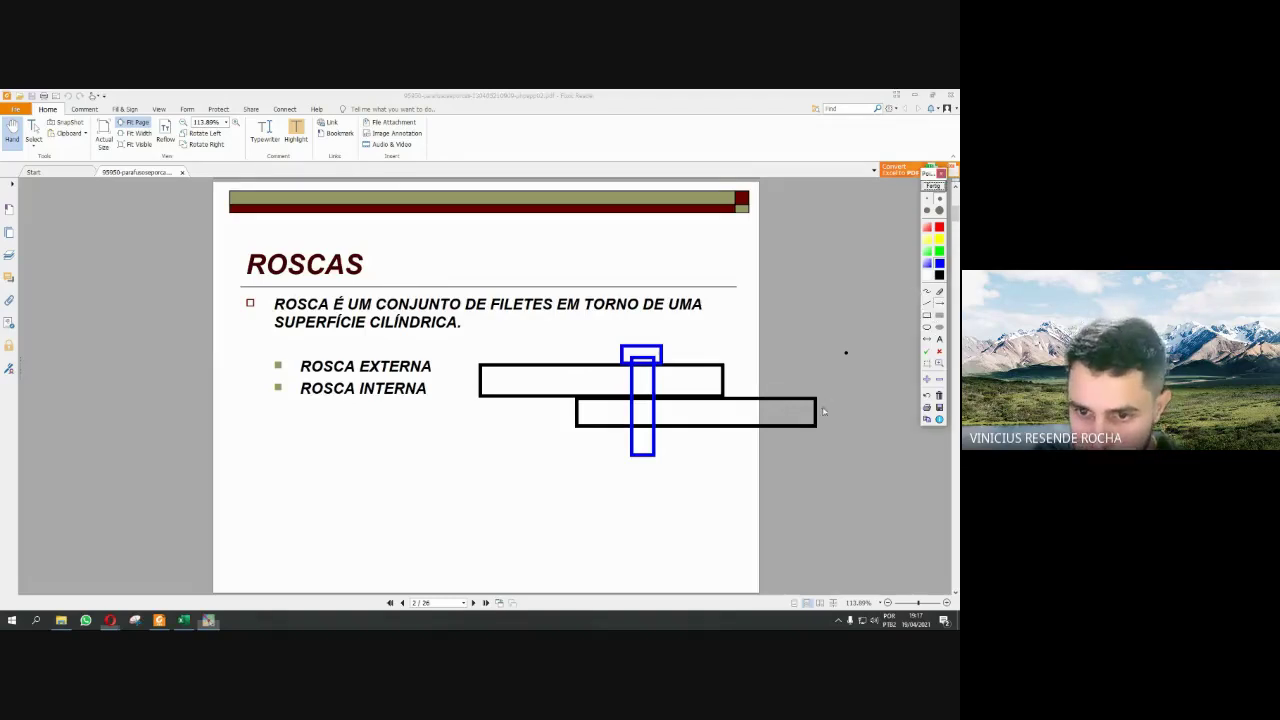
# - Draw blue arrows pulling the plates right and left, and a red upward arrow above the bolt
pyautogui.moveTo(824, 411); pyautogui.dragTo(898, 409)
pyautogui.moveTo(467, 380); pyautogui.dragTo(388, 380)
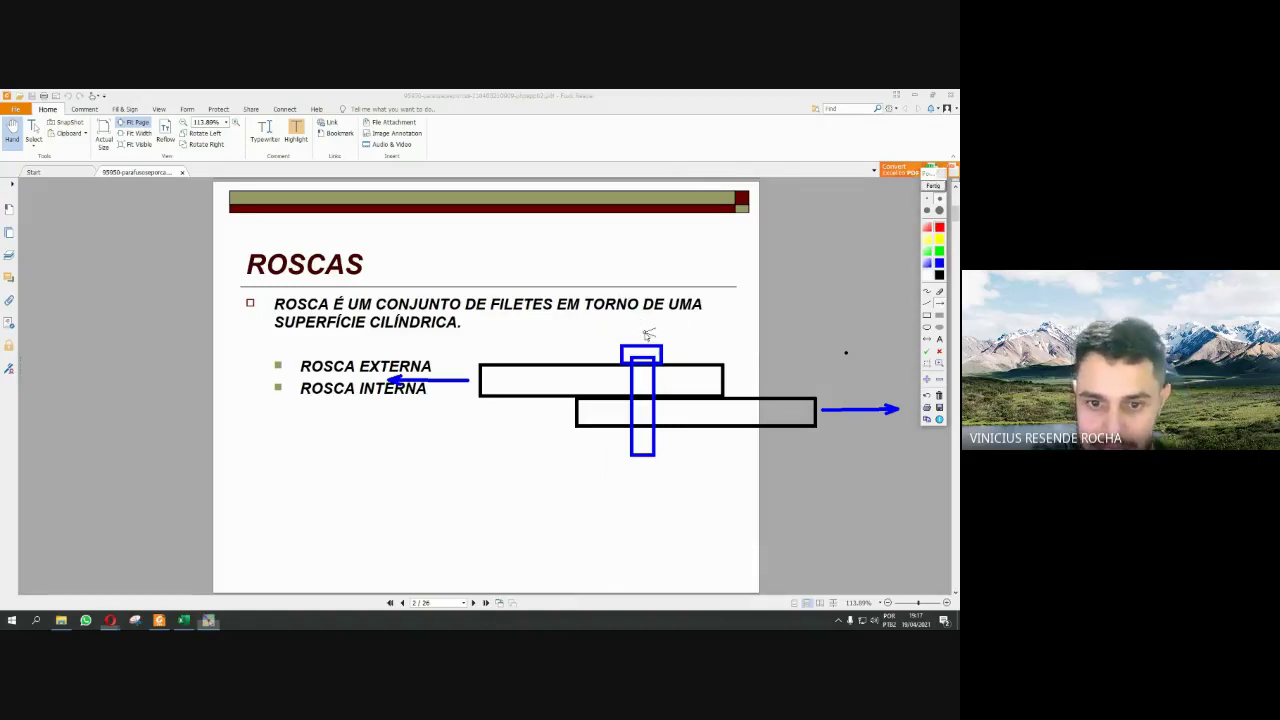
pyautogui.moveTo(649, 335); pyautogui.dragTo(645, 288)
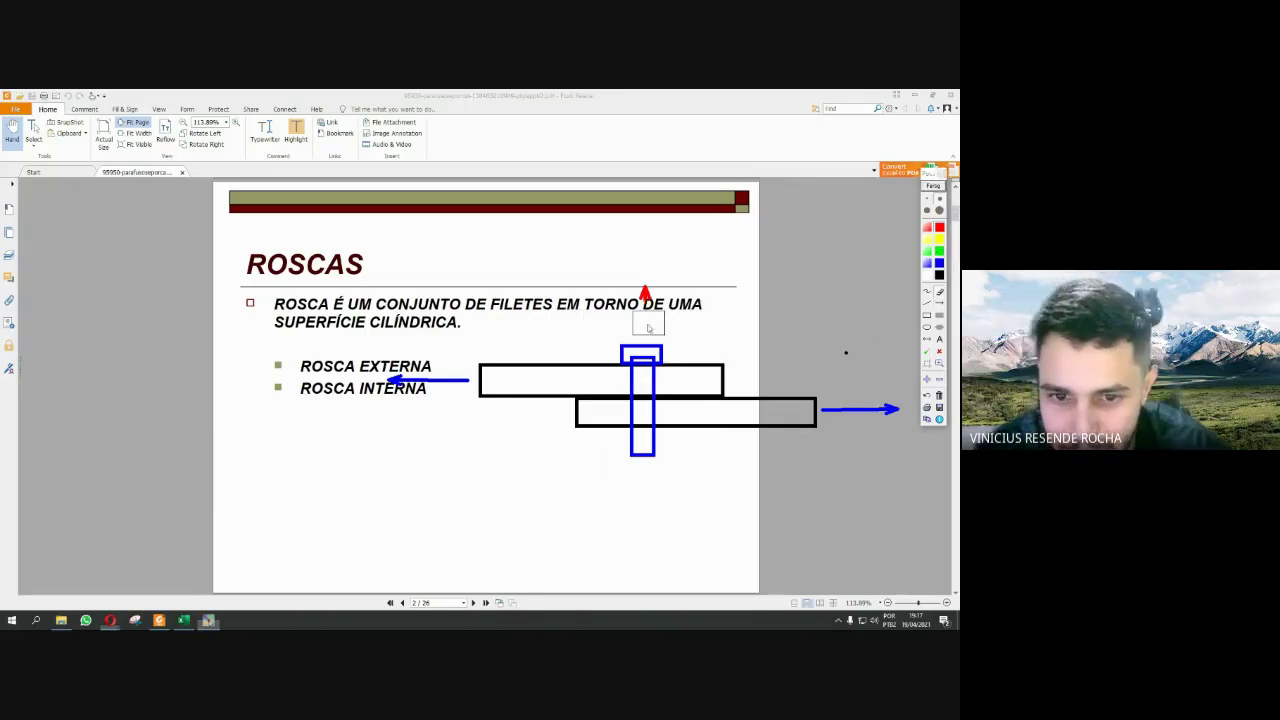
# - Erase the red arrow and stray dot, add a red stroke above the bolt head, then clear everything
pyautogui.click(643, 300)
pyautogui.click(846, 352)
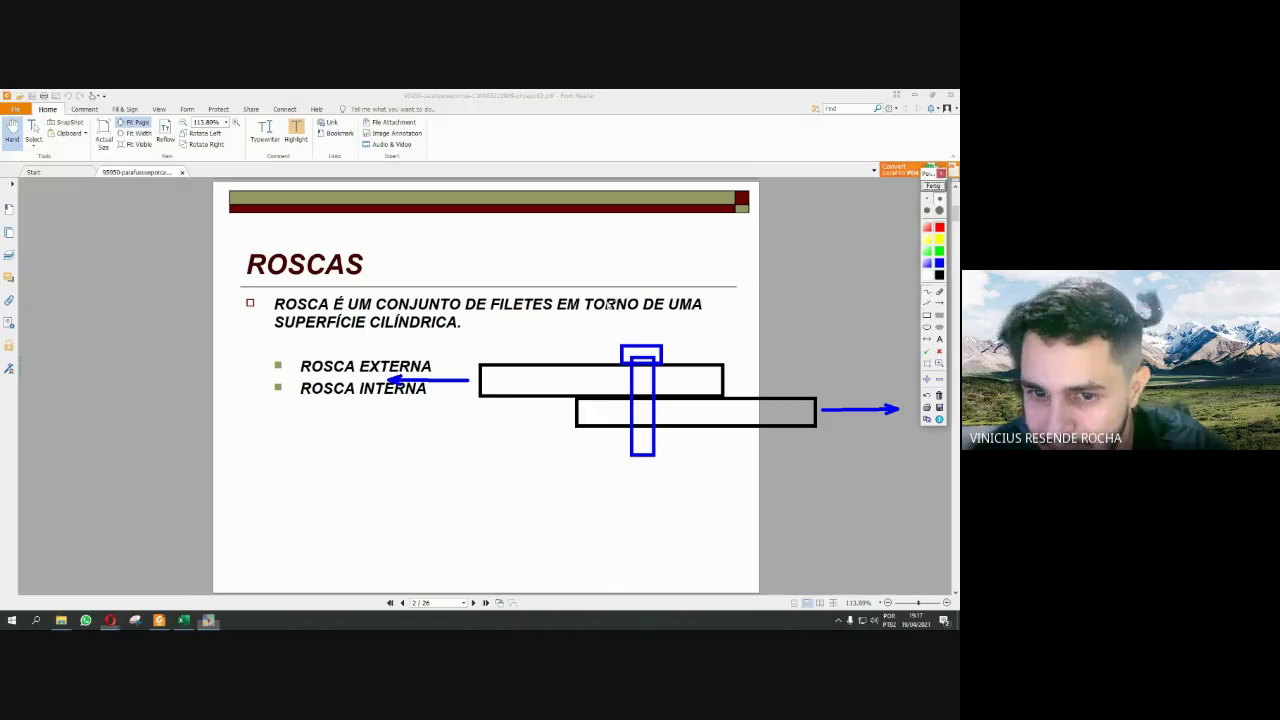
pyautogui.moveTo(637, 340)
pyautogui.mouseDown()
pyautogui.moveTo(652, 305)
pyautogui.moveTo(661, 334)
pyautogui.moveTo(679, 322)
pyautogui.mouseUp()
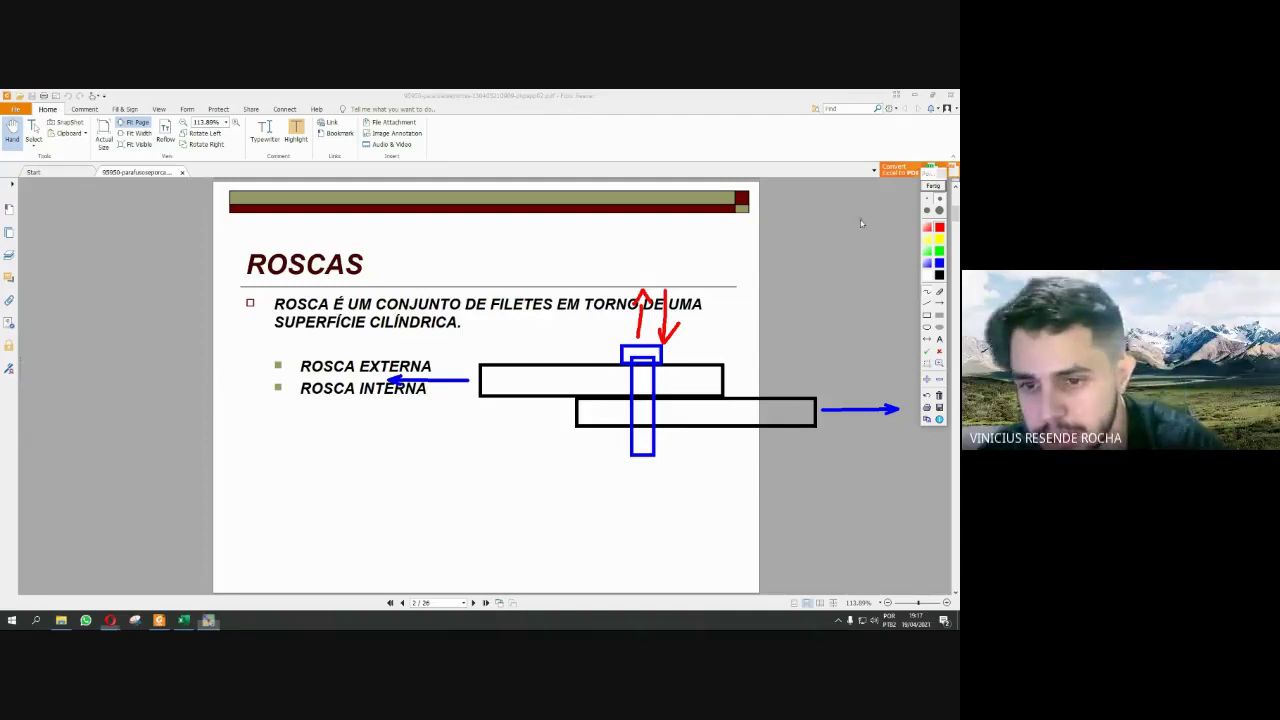
pyautogui.click(933, 187)
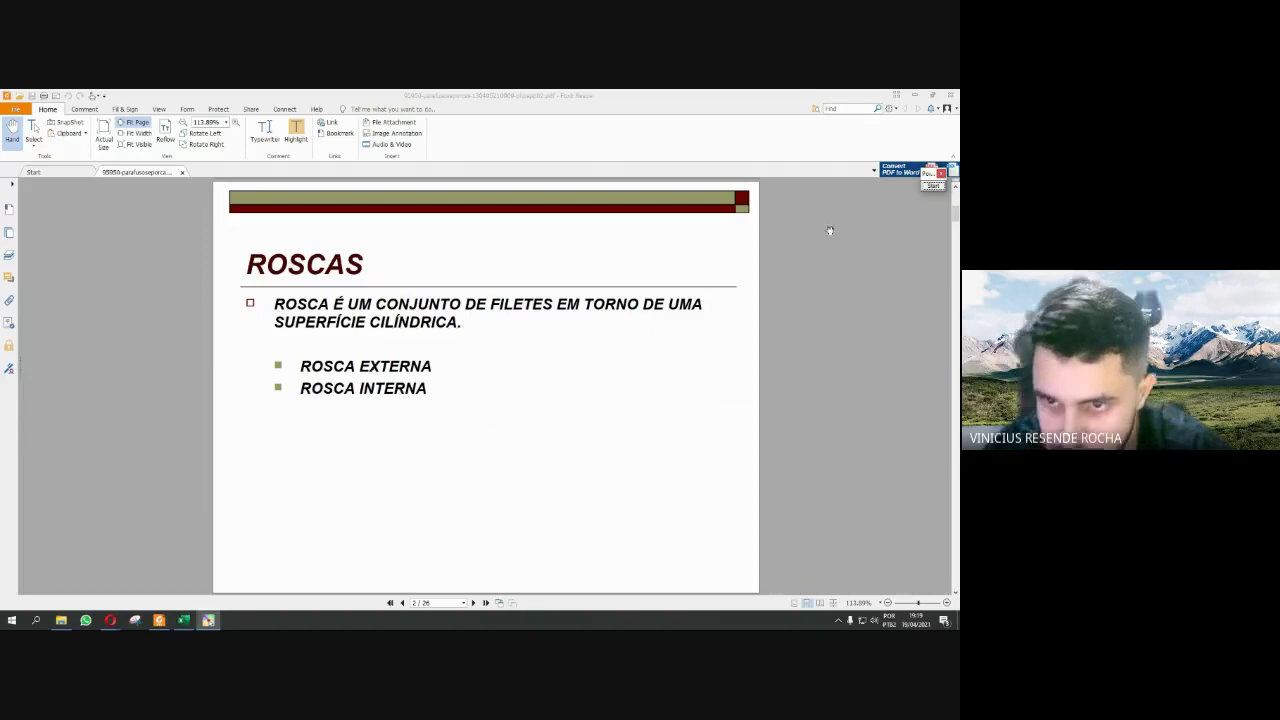
# - Draw the fan's two-sided black shaft, an oval hub and the blades
pyautogui.click(933, 187)
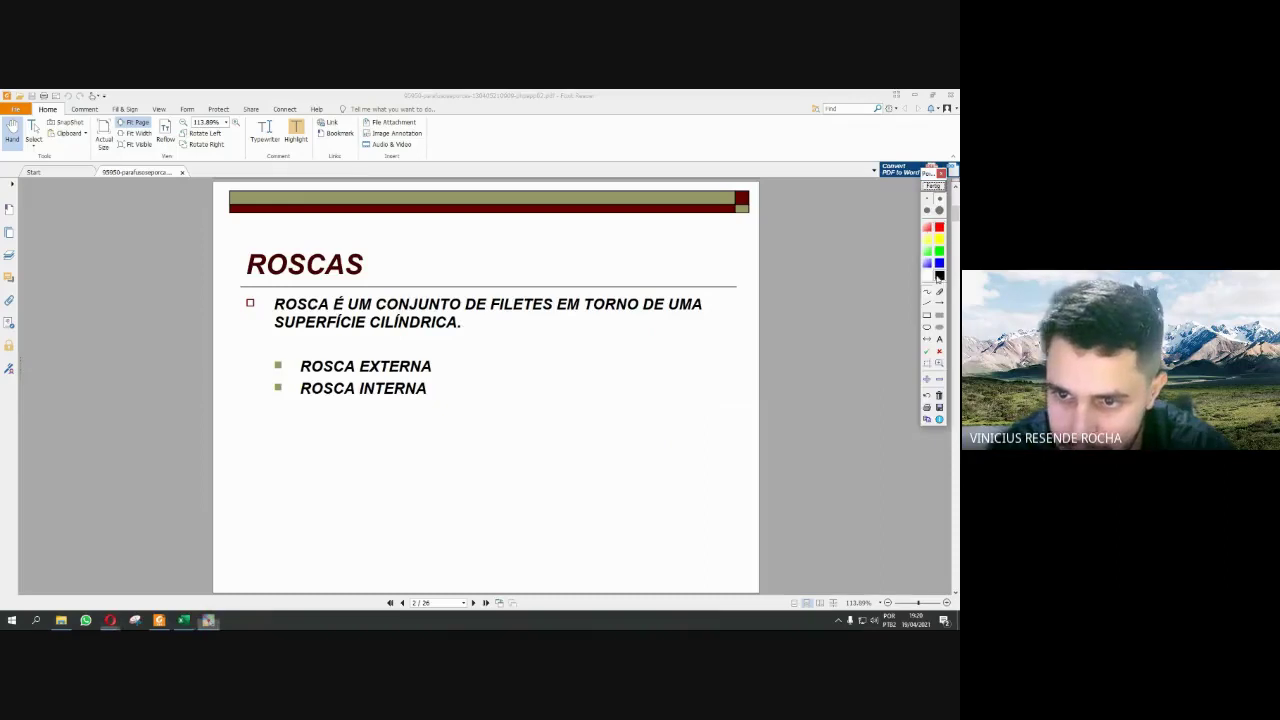
pyautogui.moveTo(587, 340); pyautogui.dragTo(591, 420)
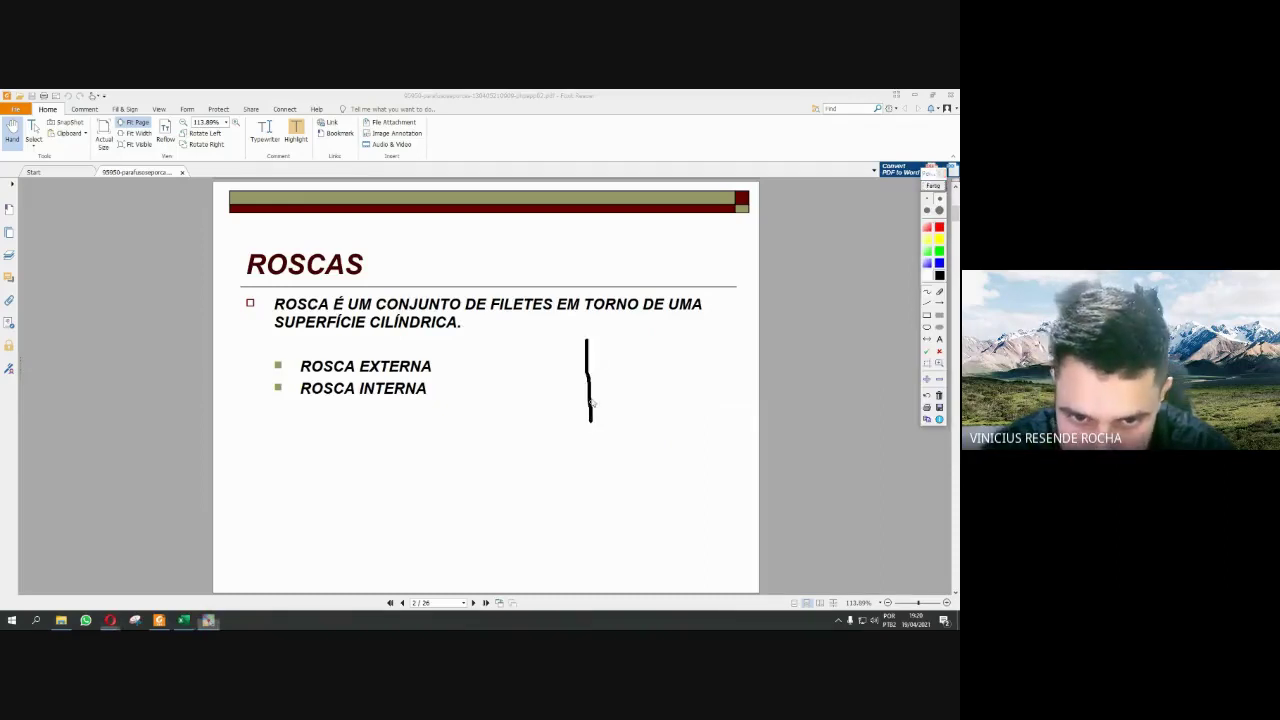
pyautogui.moveTo(593, 340); pyautogui.dragTo(600, 422)
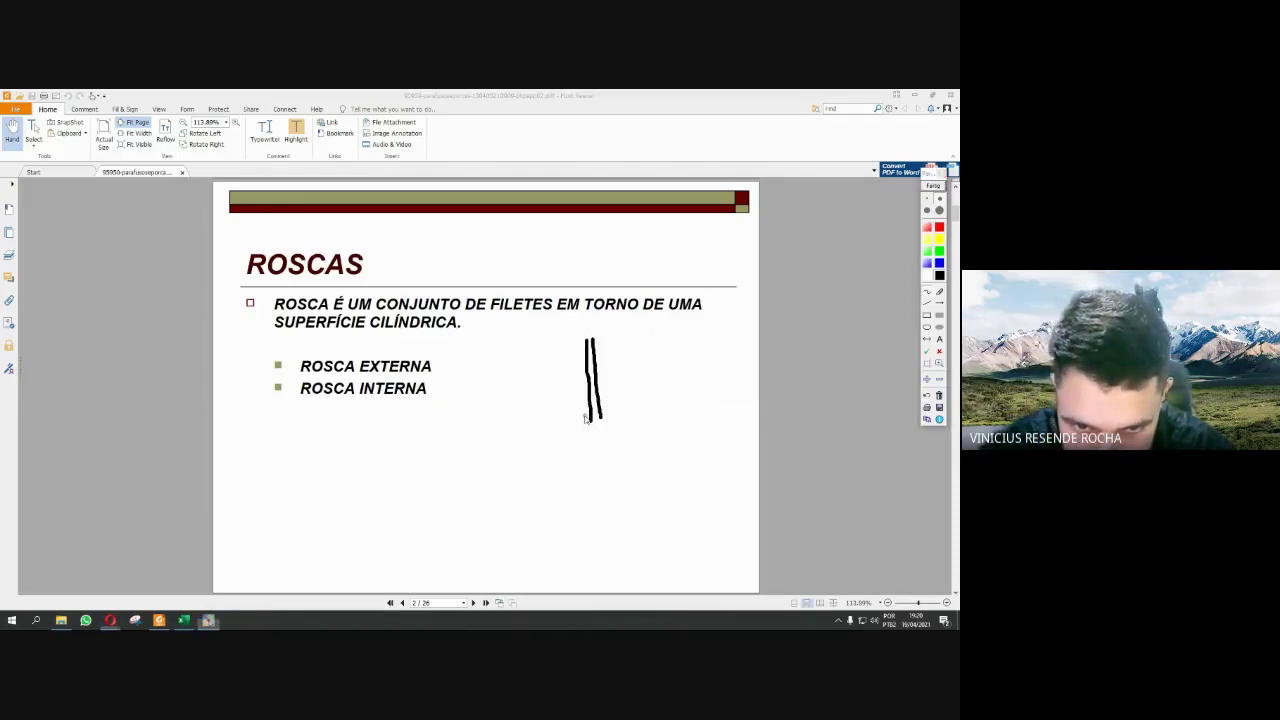
pyautogui.moveTo(588, 437)
pyautogui.mouseDown()
pyautogui.moveTo(619, 425)
pyautogui.moveTo(681, 474)
pyautogui.moveTo(621, 472)
pyautogui.moveTo(598, 436)
pyautogui.mouseUp()
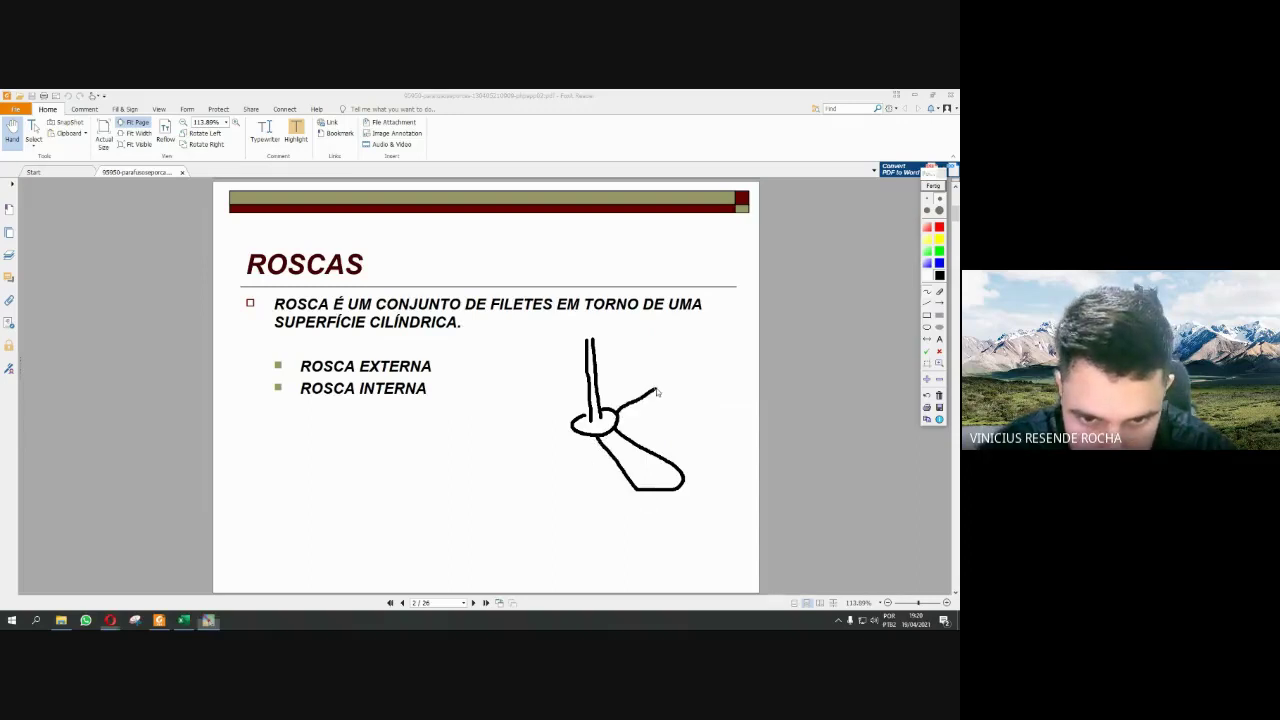
pyautogui.moveTo(657, 393)
pyautogui.mouseDown()
pyautogui.moveTo(676, 374)
pyautogui.moveTo(660, 358)
pyautogui.moveTo(630, 363)
pyautogui.moveTo(612, 402)
pyautogui.moveTo(545, 417)
pyautogui.moveTo(540, 440)
pyautogui.moveTo(586, 430)
pyautogui.mouseUp()
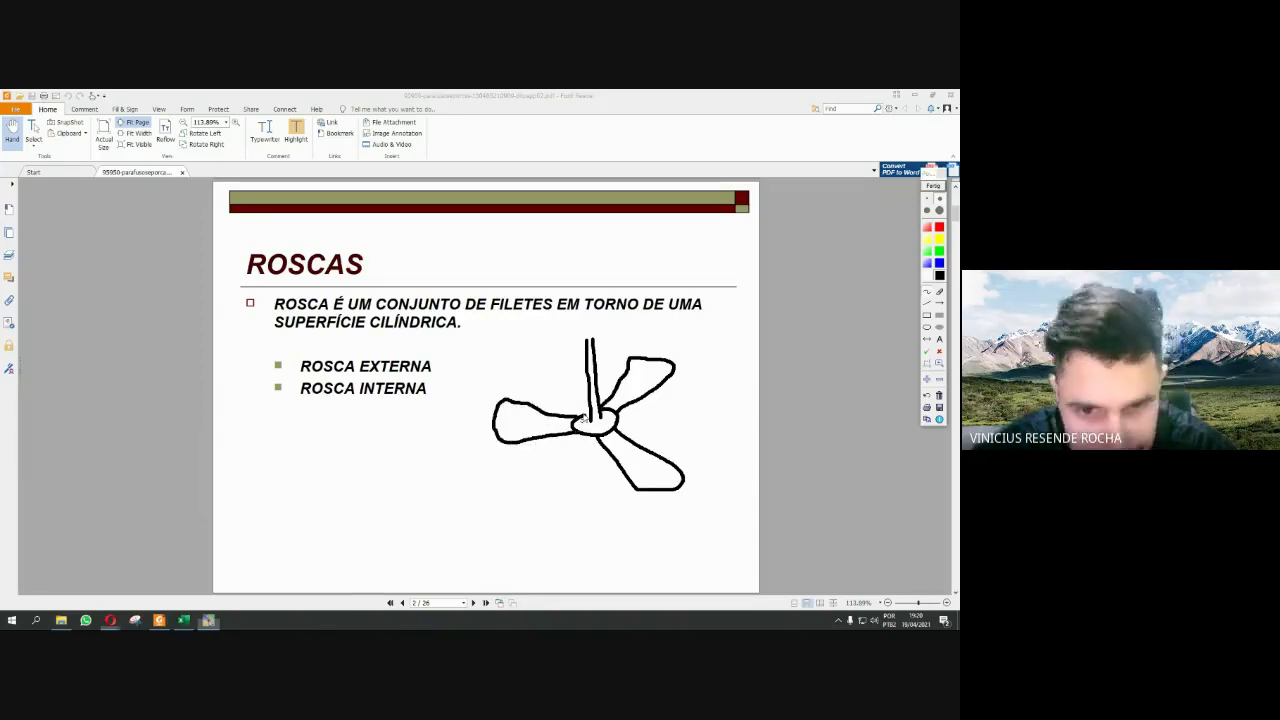
# - Add a red mount over the shaft top and a red rod beside the fan
pyautogui.moveTo(571, 350)
pyautogui.mouseDown()
pyautogui.moveTo(617, 344)
pyautogui.moveTo(605, 326)
pyautogui.moveTo(575, 328)
pyautogui.moveTo(568, 346)
pyautogui.mouseUp()
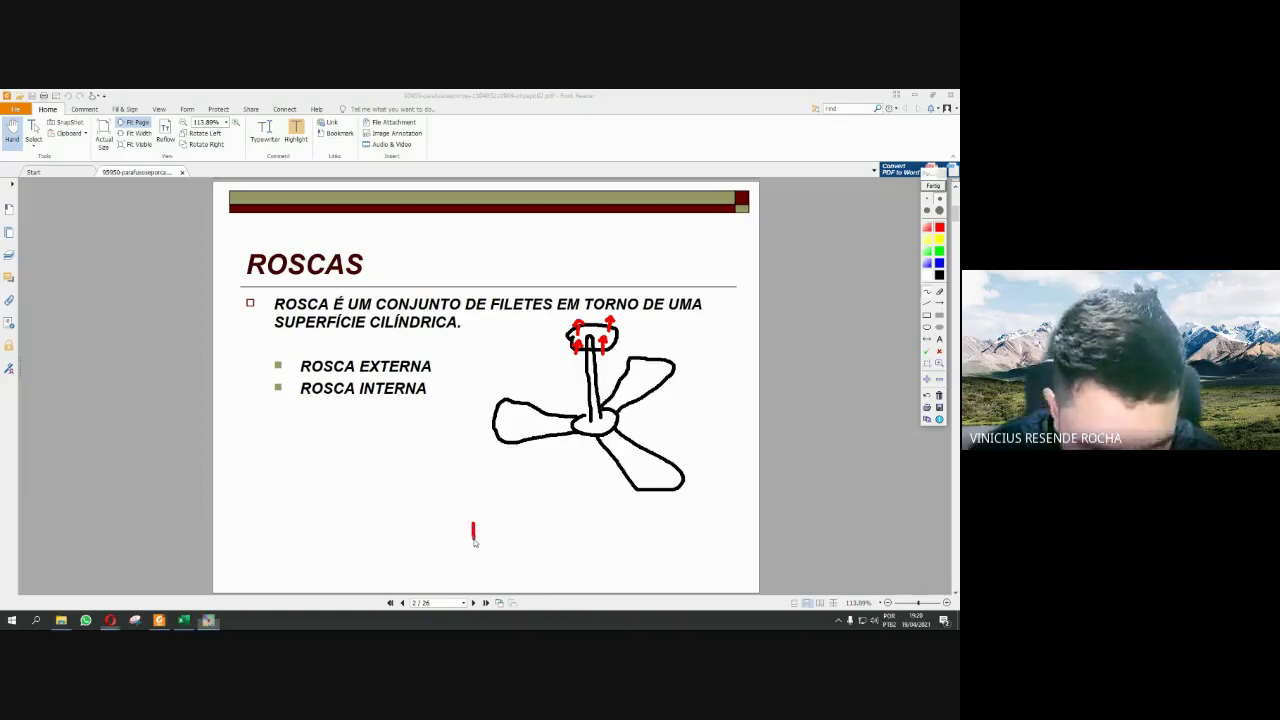
pyautogui.moveTo(475, 543)
pyautogui.mouseDown()
pyautogui.moveTo(514, 533)
pyautogui.moveTo(476, 529)
pyautogui.moveTo(482, 473)
pyautogui.moveTo(509, 505)
pyautogui.moveTo(507, 525)
pyautogui.moveTo(494, 522)
pyautogui.moveTo(507, 502)
pyautogui.moveTo(481, 492)
pyautogui.moveTo(493, 495)
pyautogui.moveTo(484, 472)
pyautogui.moveTo(505, 464)
pyautogui.moveTo(484, 446)
pyautogui.moveTo(505, 448)
pyautogui.mouseUp()
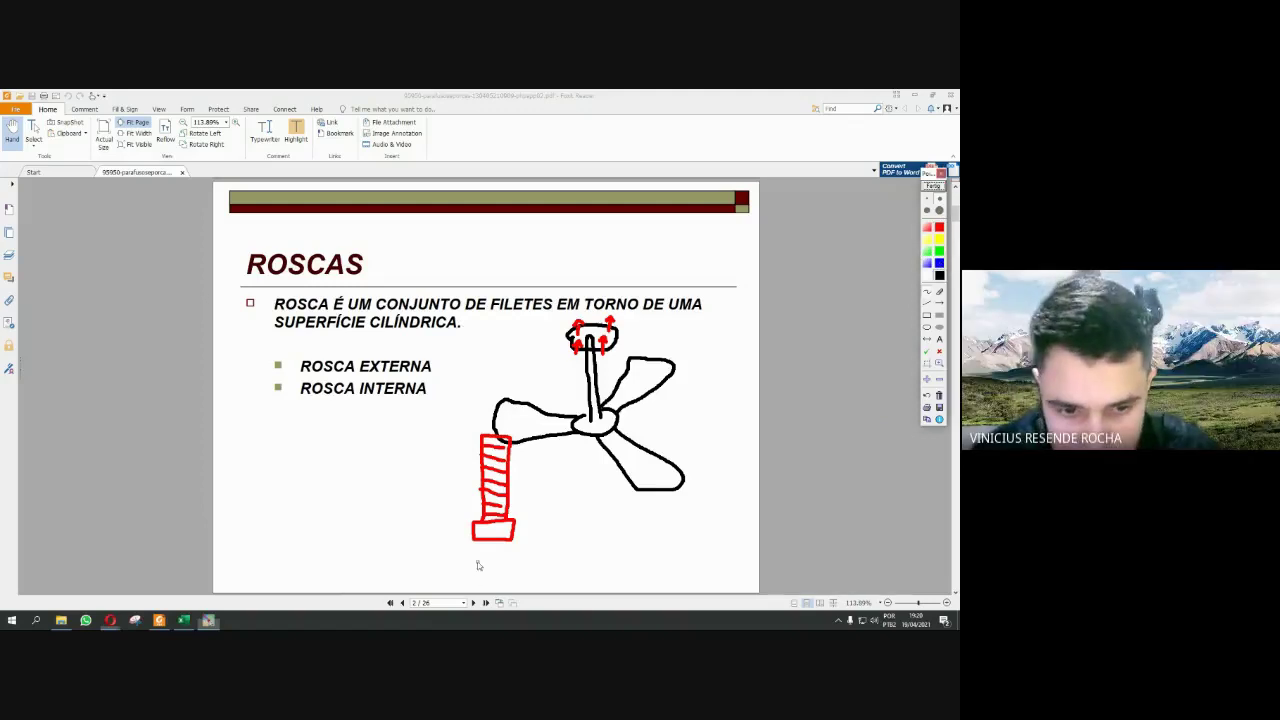
# - Draw a downward P arrow below the red base and extend the blue slab line both ways
pyautogui.moveTo(488, 550)
pyautogui.mouseDown()
pyautogui.moveTo(490, 584)
pyautogui.moveTo(511, 578)
pyautogui.mouseUp()
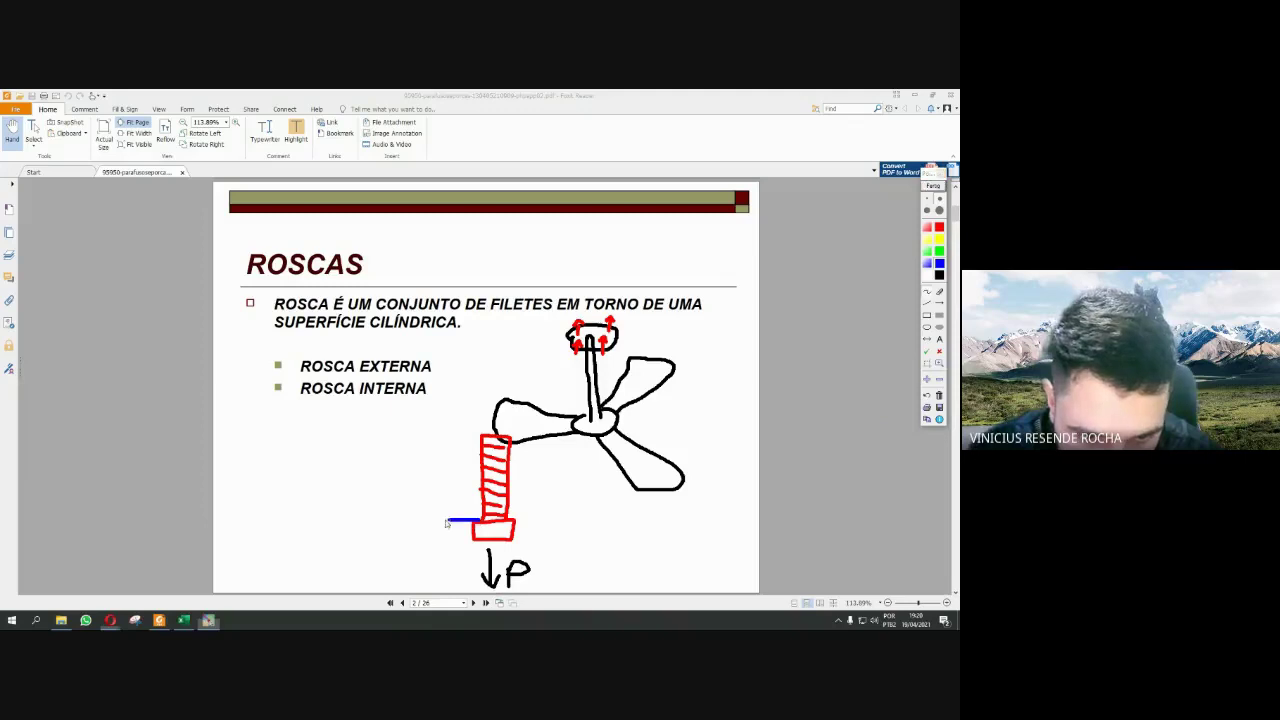
pyautogui.moveTo(447, 522); pyautogui.dragTo(346, 521)
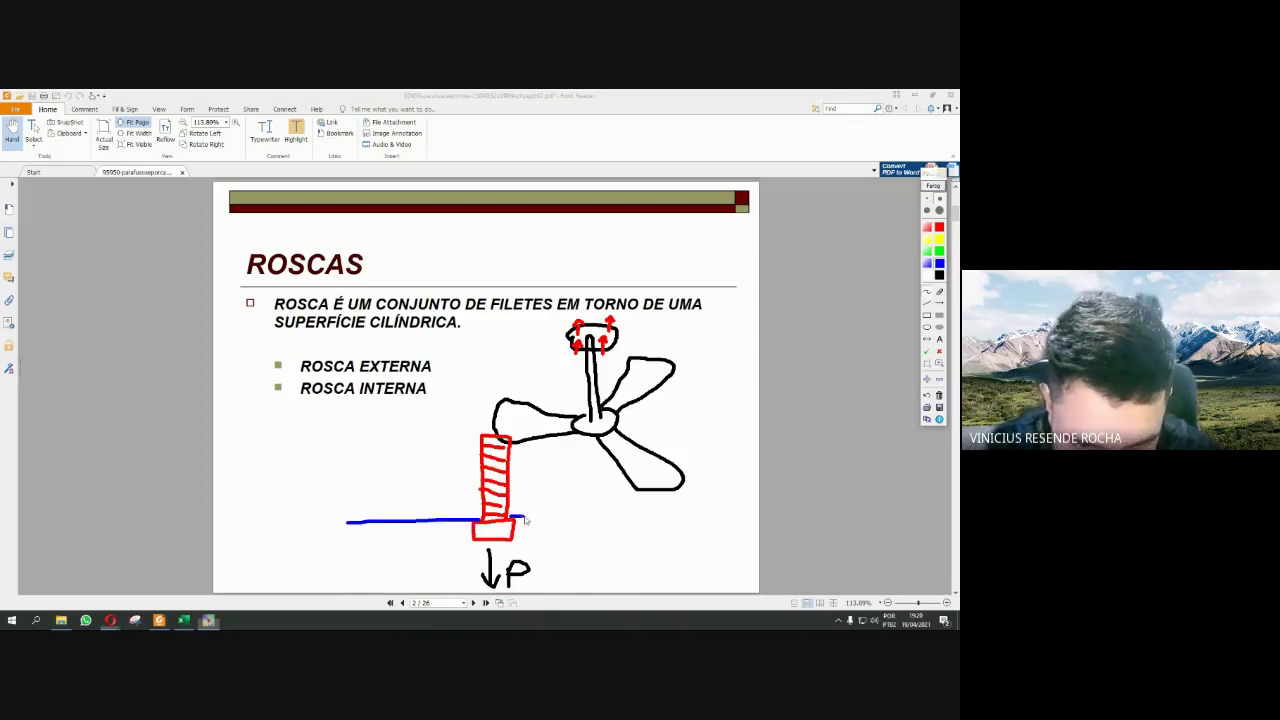
pyautogui.moveTo(525, 519); pyautogui.dragTo(686, 513)
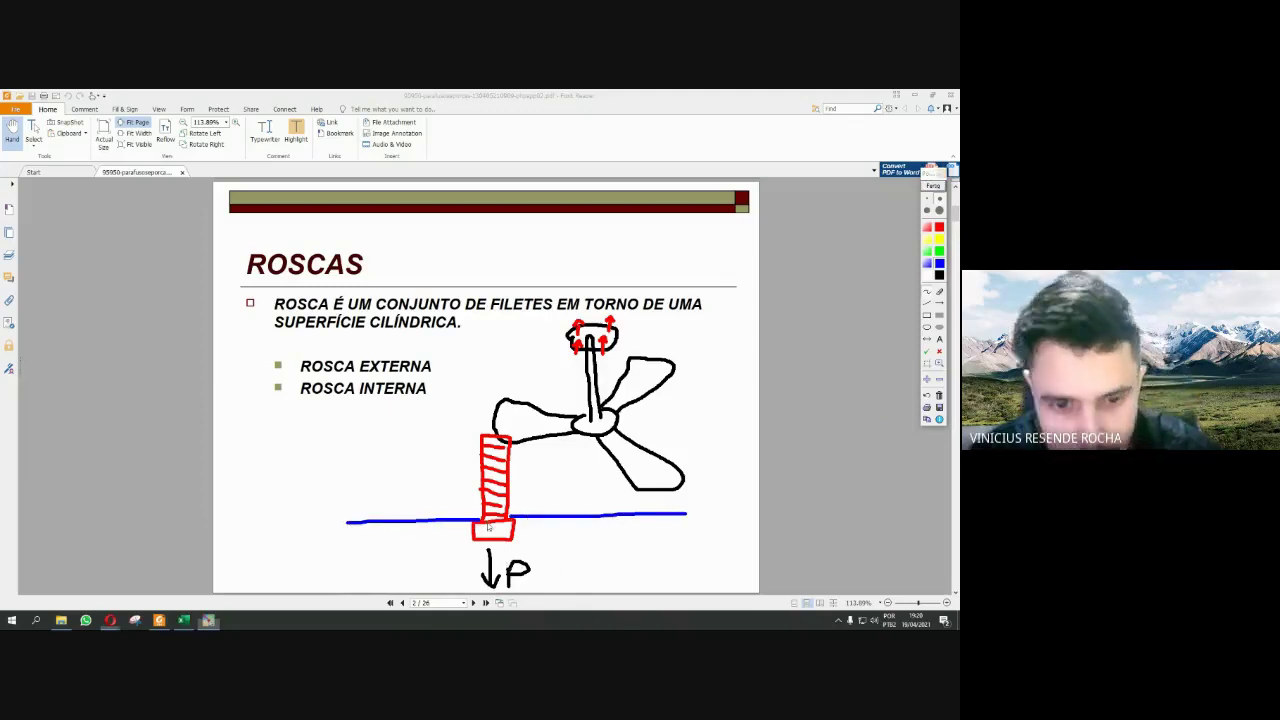
# - Handwrite 'laje' above the blue line and draw a green upward arrow inside the red block
pyautogui.moveTo(348, 507)
pyautogui.mouseDown()
pyautogui.moveTo(378, 498)
pyautogui.moveTo(417, 518)
pyautogui.moveTo(431, 476)
pyautogui.mouseUp()
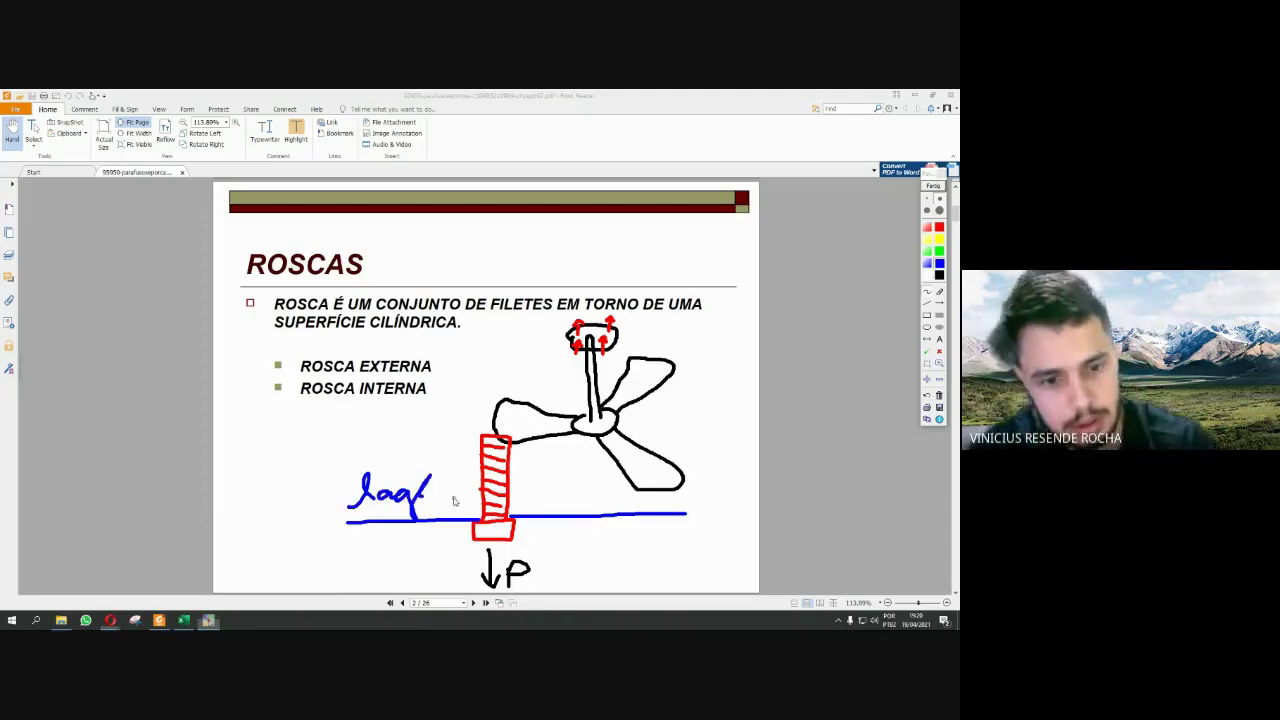
pyautogui.moveTo(430, 476)
pyautogui.mouseDown()
pyautogui.moveTo(427, 496)
pyautogui.moveTo(442, 497)
pyautogui.mouseUp()
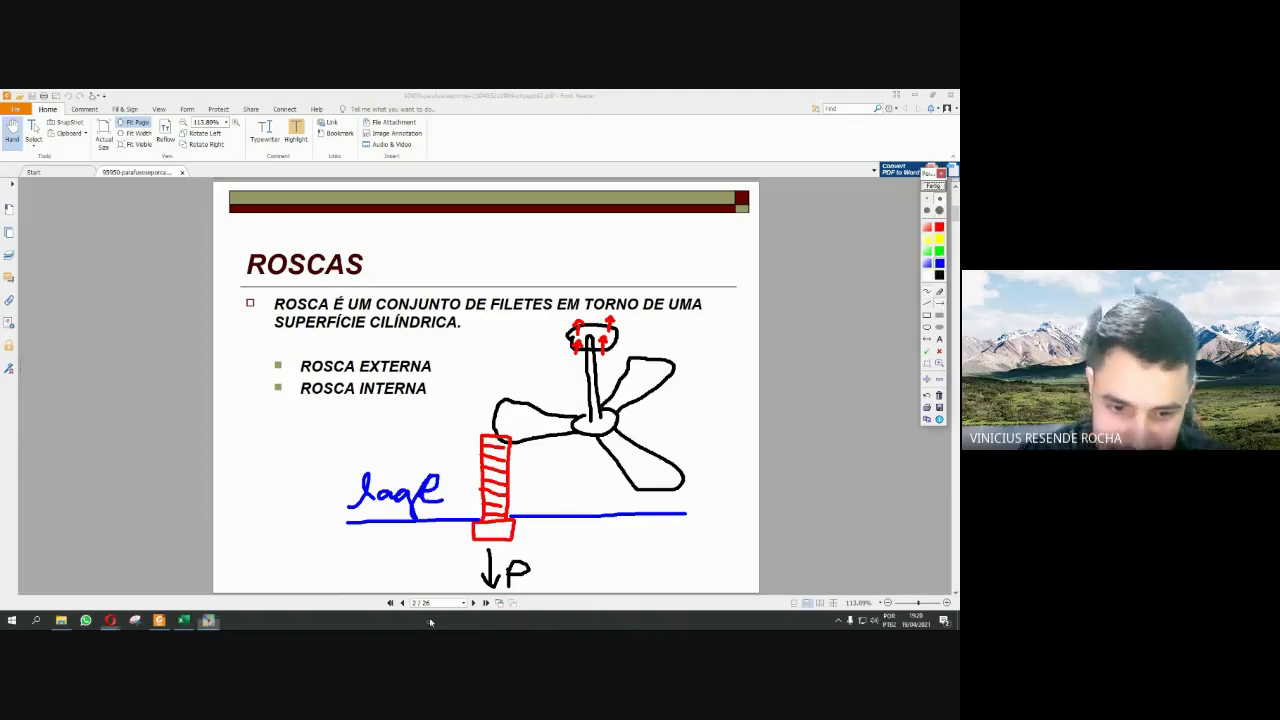
pyautogui.moveTo(478, 548); pyautogui.dragTo(477, 591)
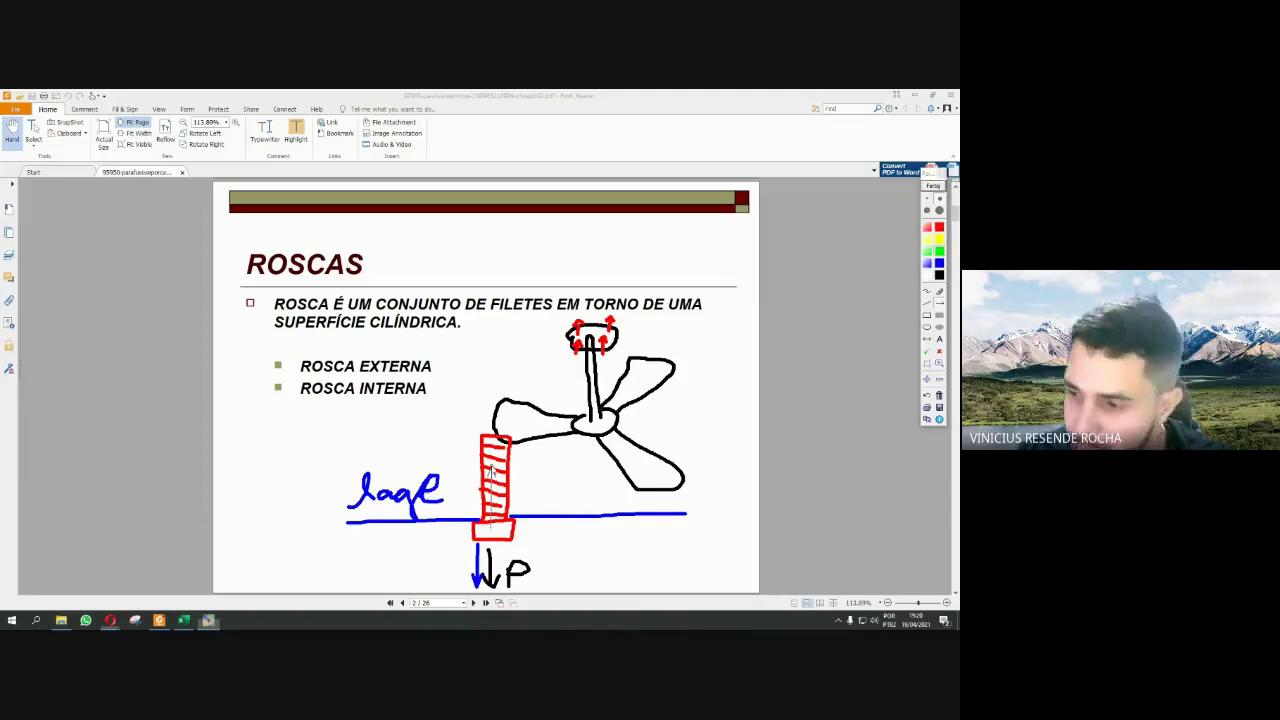
pyautogui.moveTo(492, 530); pyautogui.dragTo(491, 467)
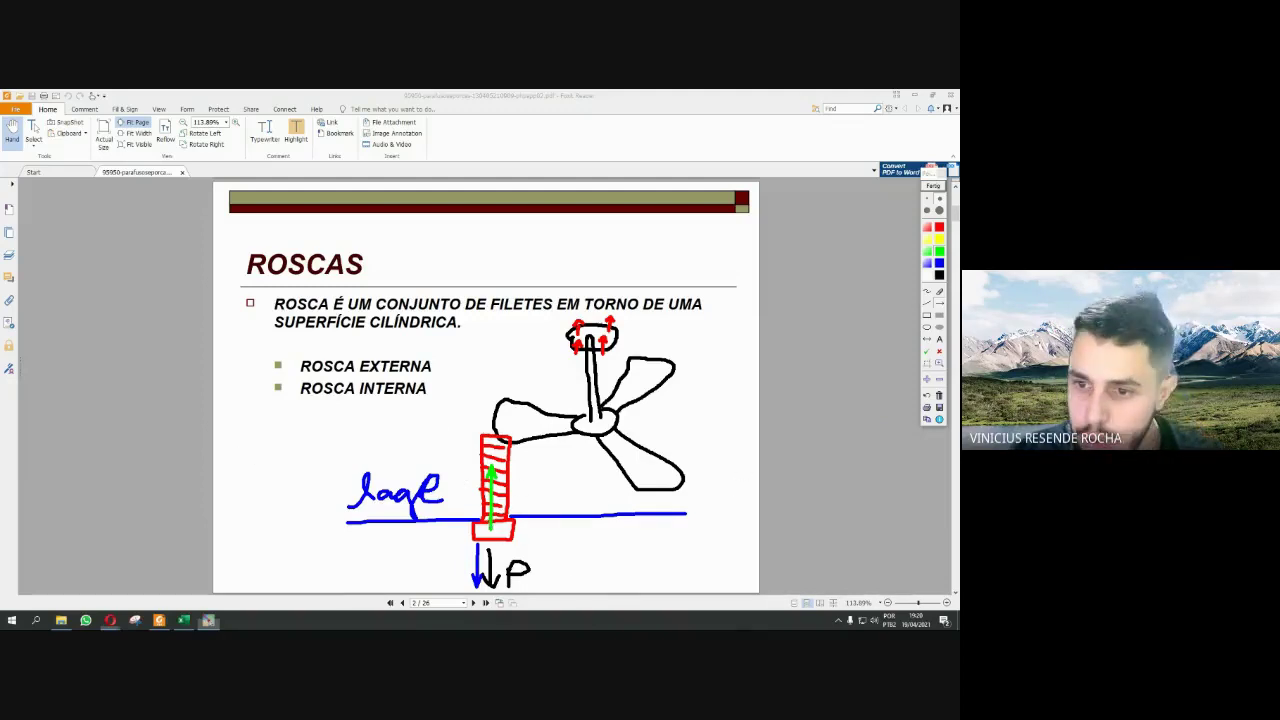
# - Draw green arrows toward the red block from left and right, then clear all drawings
pyautogui.moveTo(382, 455); pyautogui.dragTo(472, 455)
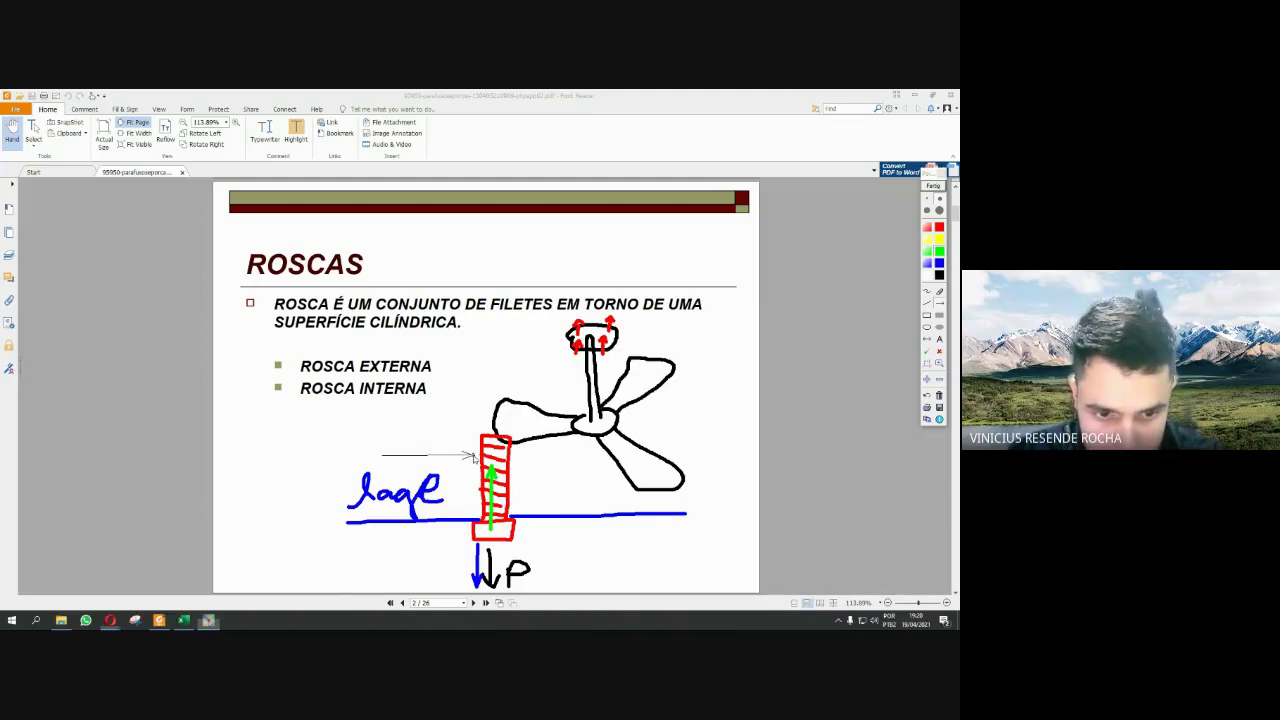
pyautogui.moveTo(472, 456); pyautogui.dragTo(474, 458)
pyautogui.moveTo(594, 483); pyautogui.dragTo(523, 485)
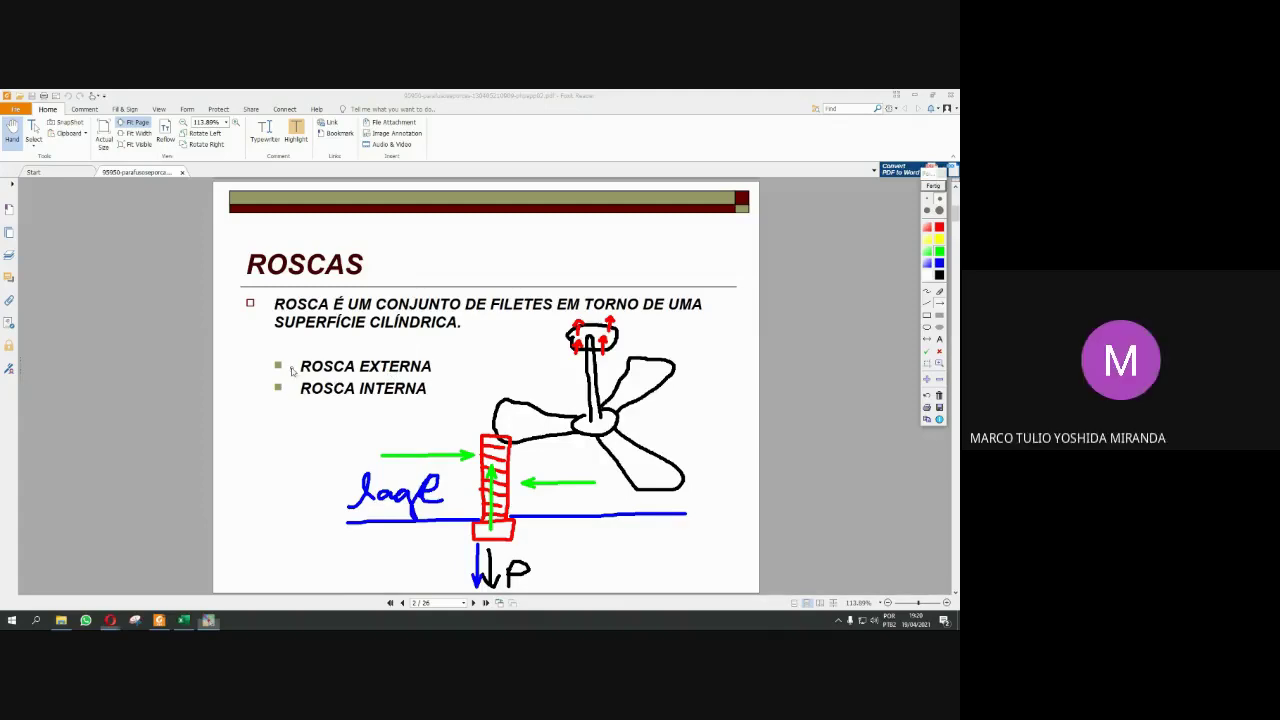
pyautogui.click(934, 186)
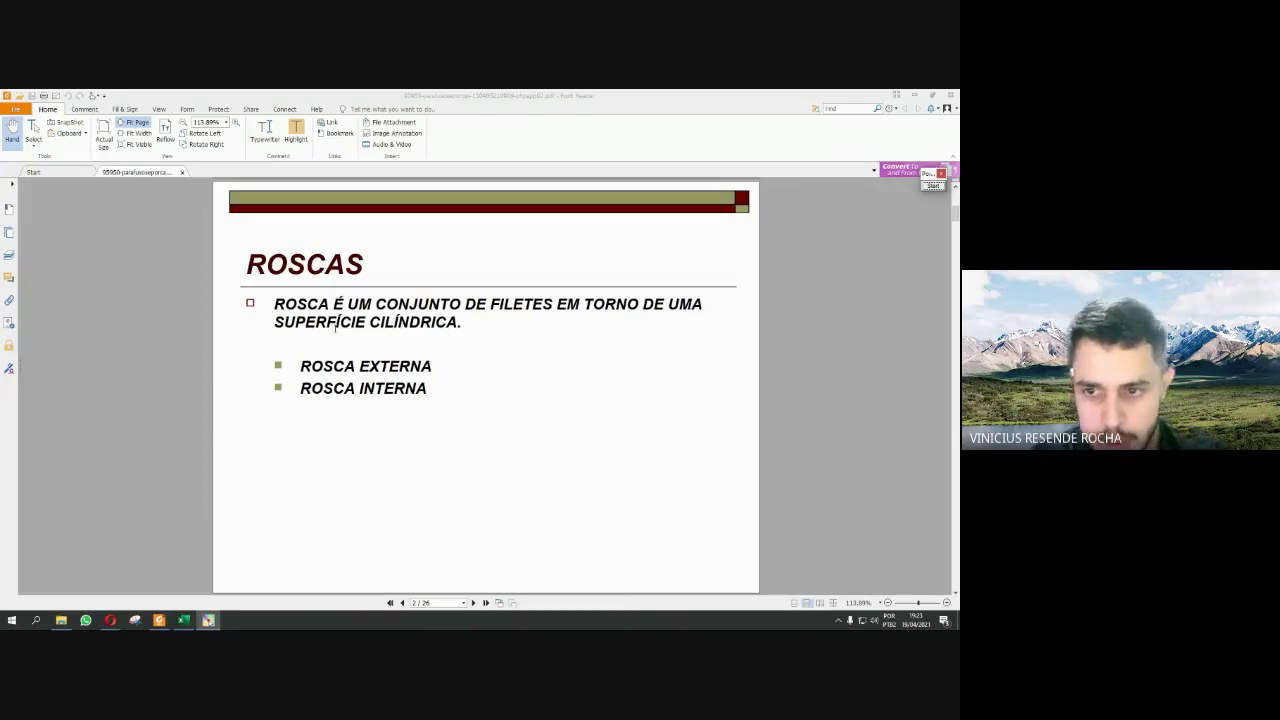
# - Add a small red arrow beside the bullets, then draw the bolt's oval top and shank
pyautogui.click(932, 183)
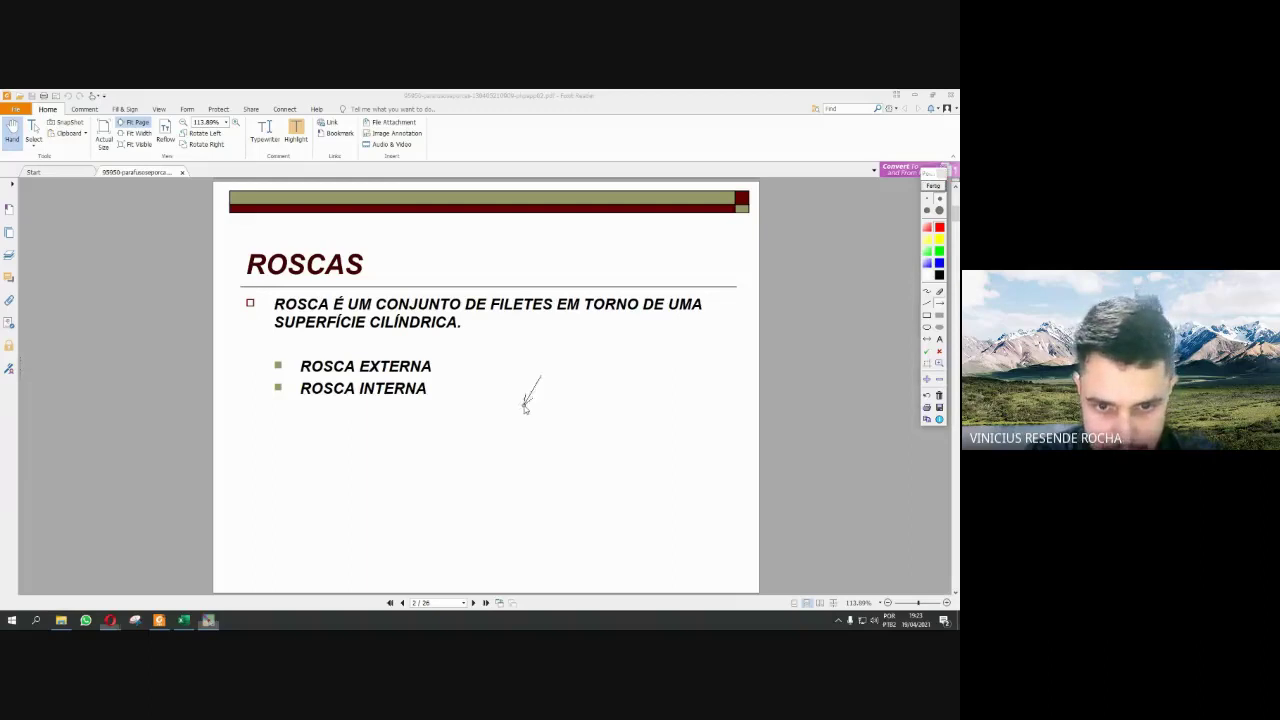
pyautogui.moveTo(529, 386); pyautogui.dragTo(541, 377)
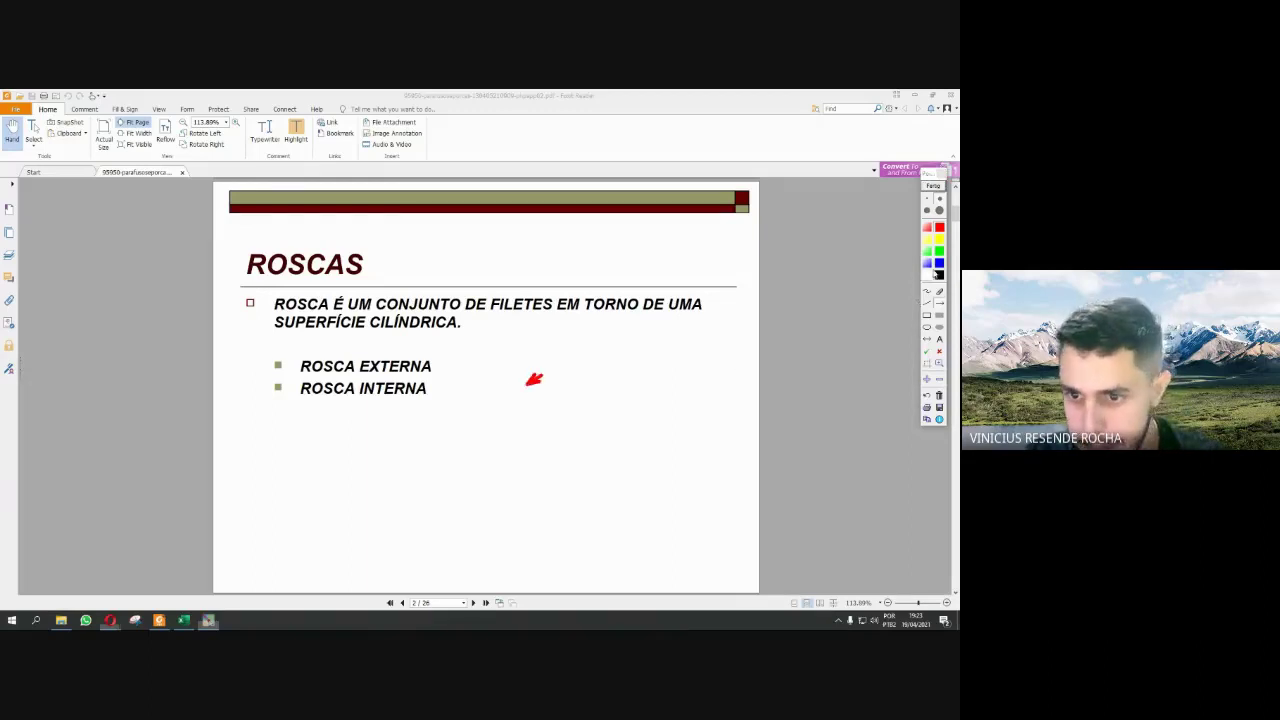
pyautogui.moveTo(622, 350)
pyautogui.mouseDown()
pyautogui.moveTo(614, 382)
pyautogui.moveTo(634, 366)
pyautogui.moveTo(620, 348)
pyautogui.moveTo(594, 479)
pyautogui.mouseUp()
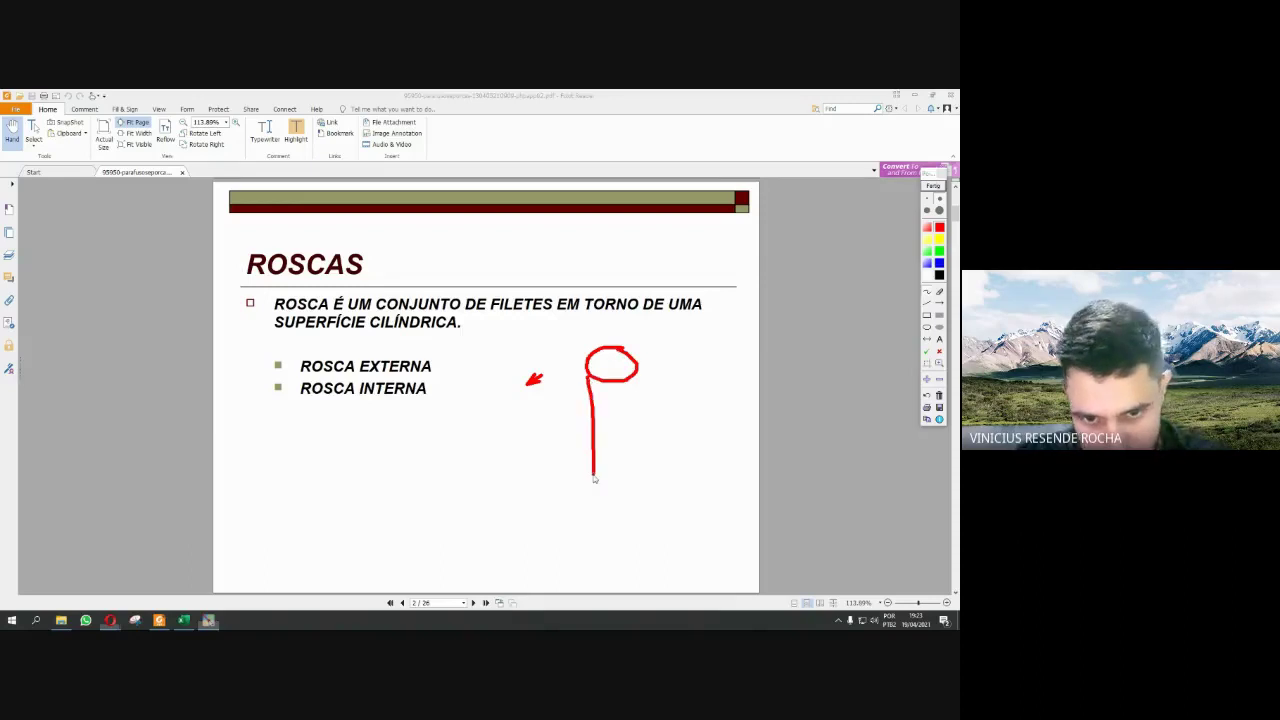
pyautogui.moveTo(641, 372)
pyautogui.mouseDown()
pyautogui.moveTo(648, 470)
pyautogui.moveTo(600, 487)
pyautogui.moveTo(655, 476)
pyautogui.mouseUp()
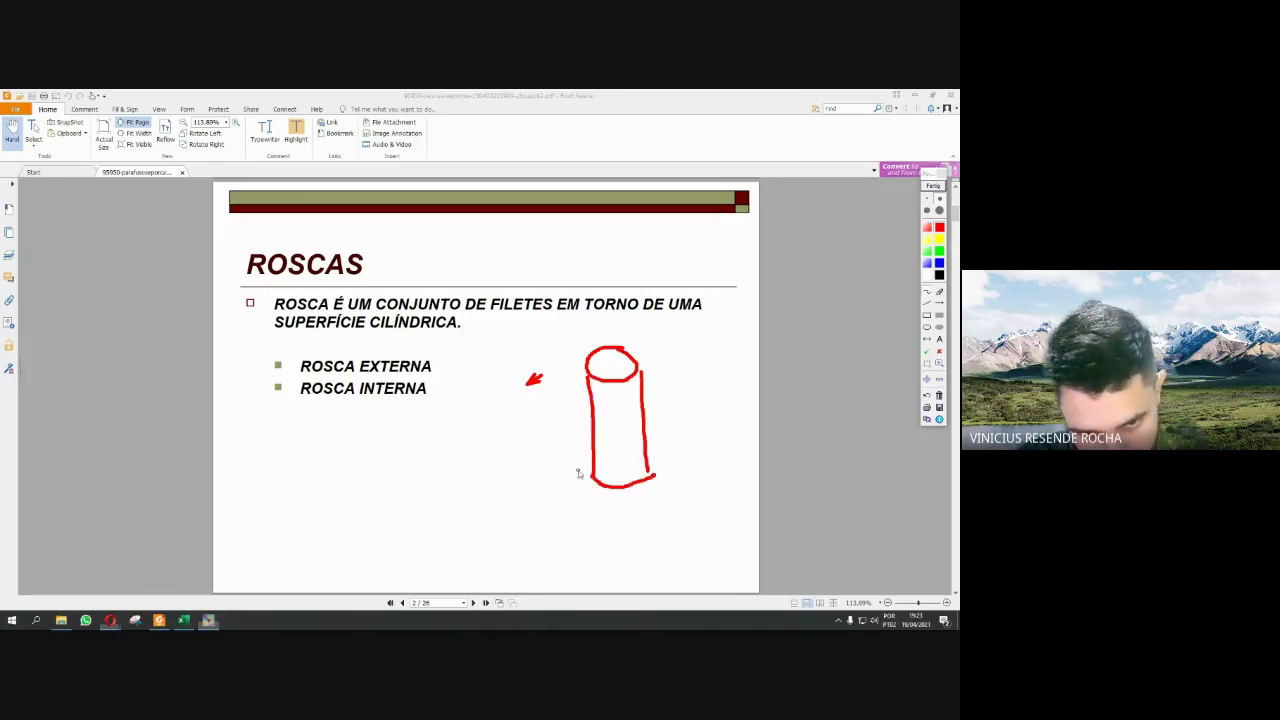
pyautogui.moveTo(573, 474)
pyautogui.mouseDown()
pyautogui.moveTo(574, 505)
pyautogui.moveTo(657, 508)
pyautogui.moveTo(683, 492)
pyautogui.moveTo(677, 462)
pyautogui.moveTo(645, 449)
pyautogui.mouseUp()
# - Outline the bolt's hexagonal head in red, then switch the pen to blue
pyautogui.moveTo(572, 470); pyautogui.dragTo(584, 462)
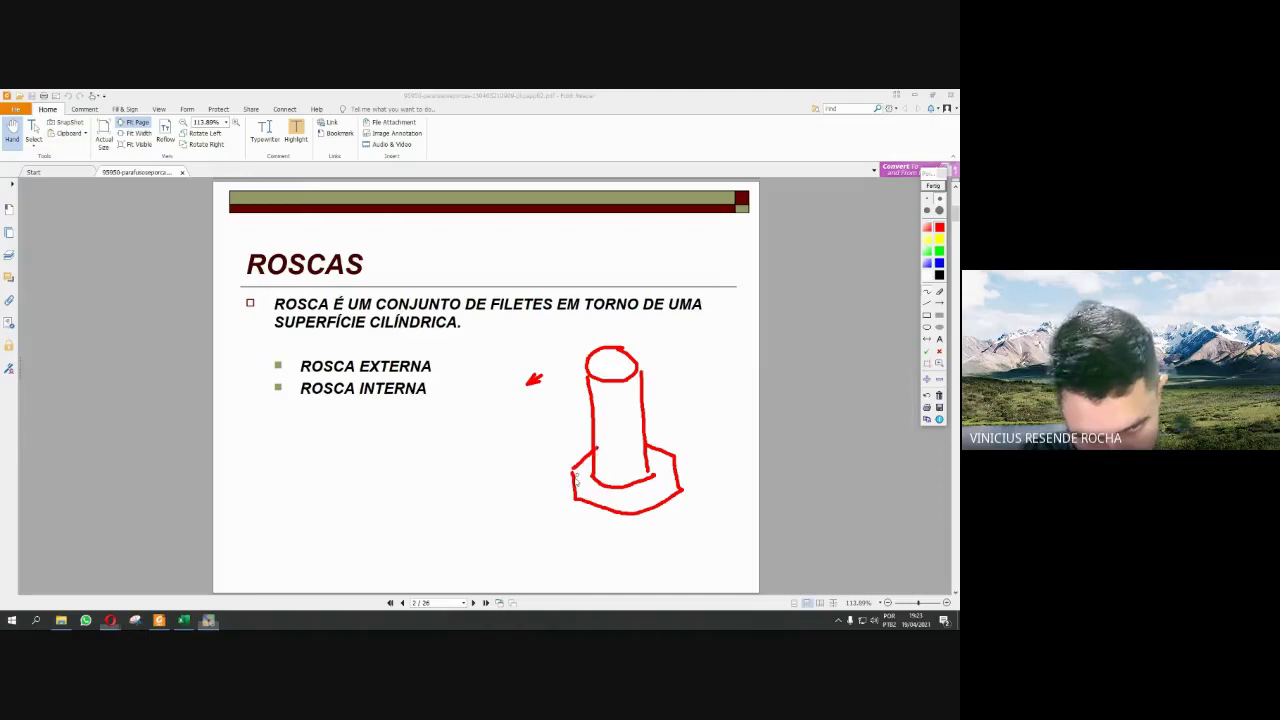
pyautogui.moveTo(577, 509)
pyautogui.mouseDown()
pyautogui.moveTo(590, 530)
pyautogui.moveTo(684, 518)
pyautogui.mouseUp()
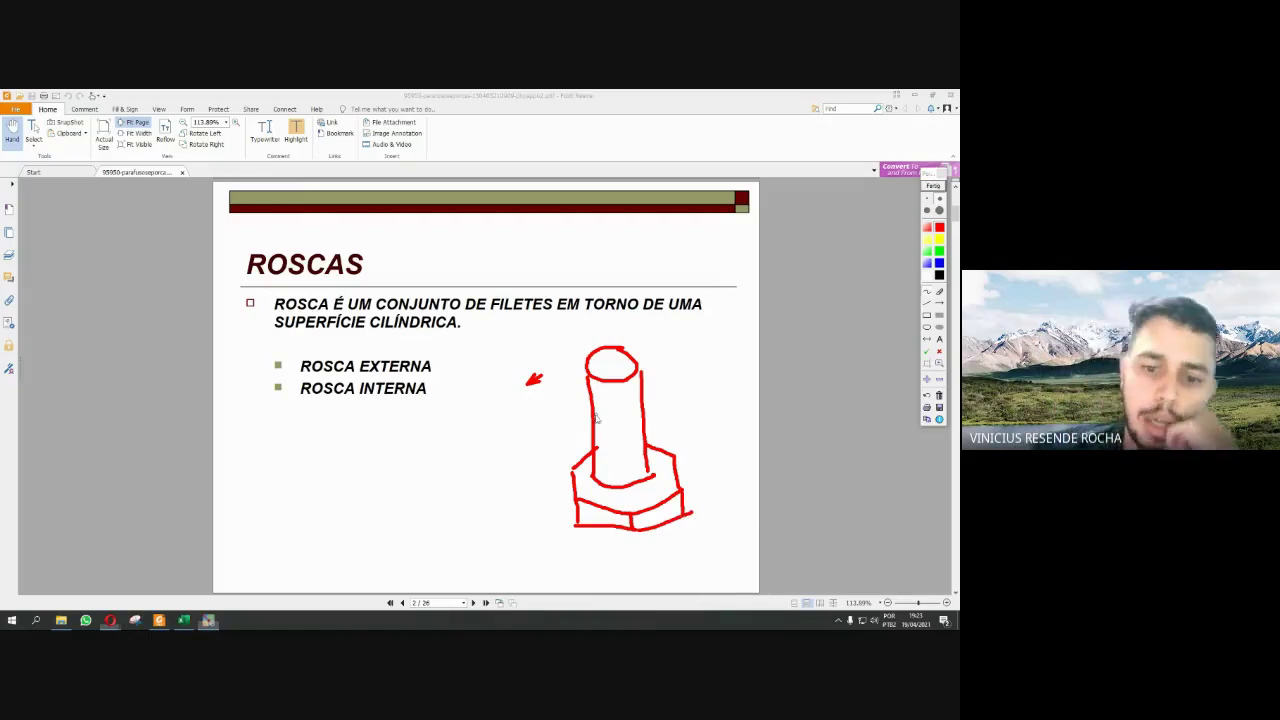
pyautogui.moveTo(595, 471)
pyautogui.mouseDown()
pyautogui.moveTo(651, 474)
pyautogui.moveTo(610, 446)
pyautogui.moveTo(651, 452)
pyautogui.moveTo(632, 400)
pyautogui.moveTo(650, 398)
pyautogui.mouseUp()
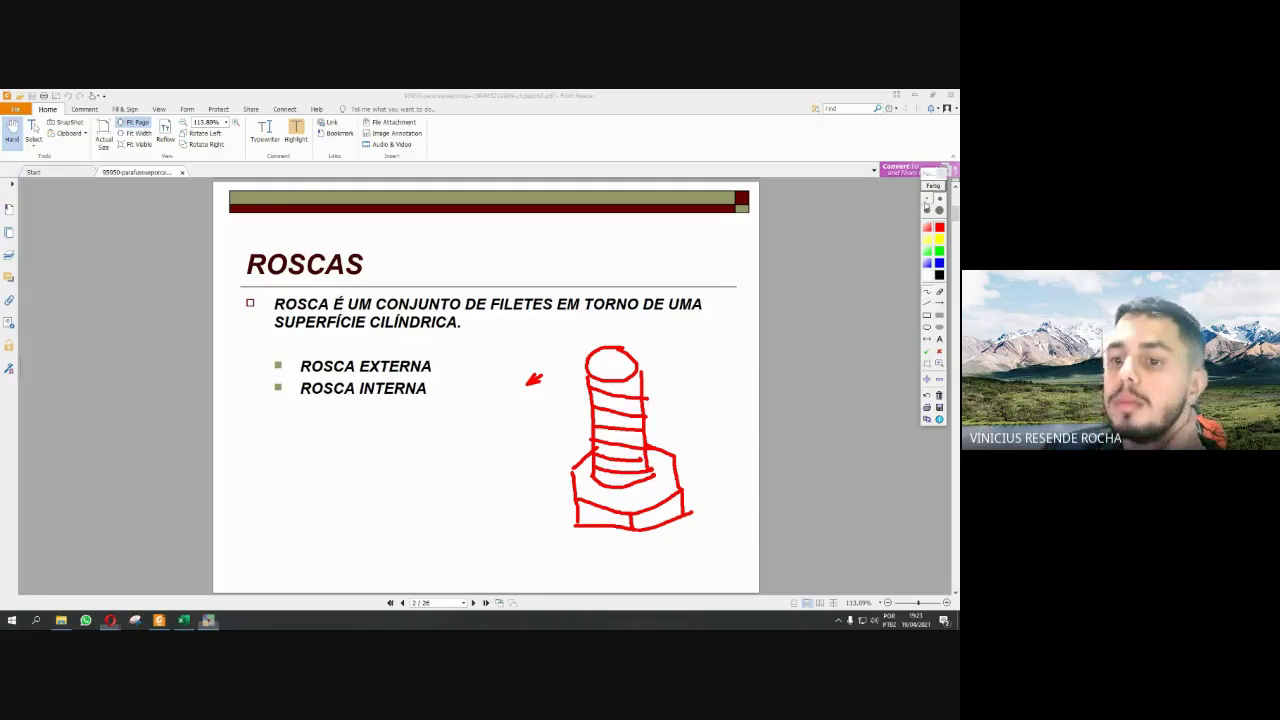
pyautogui.click(940, 273)
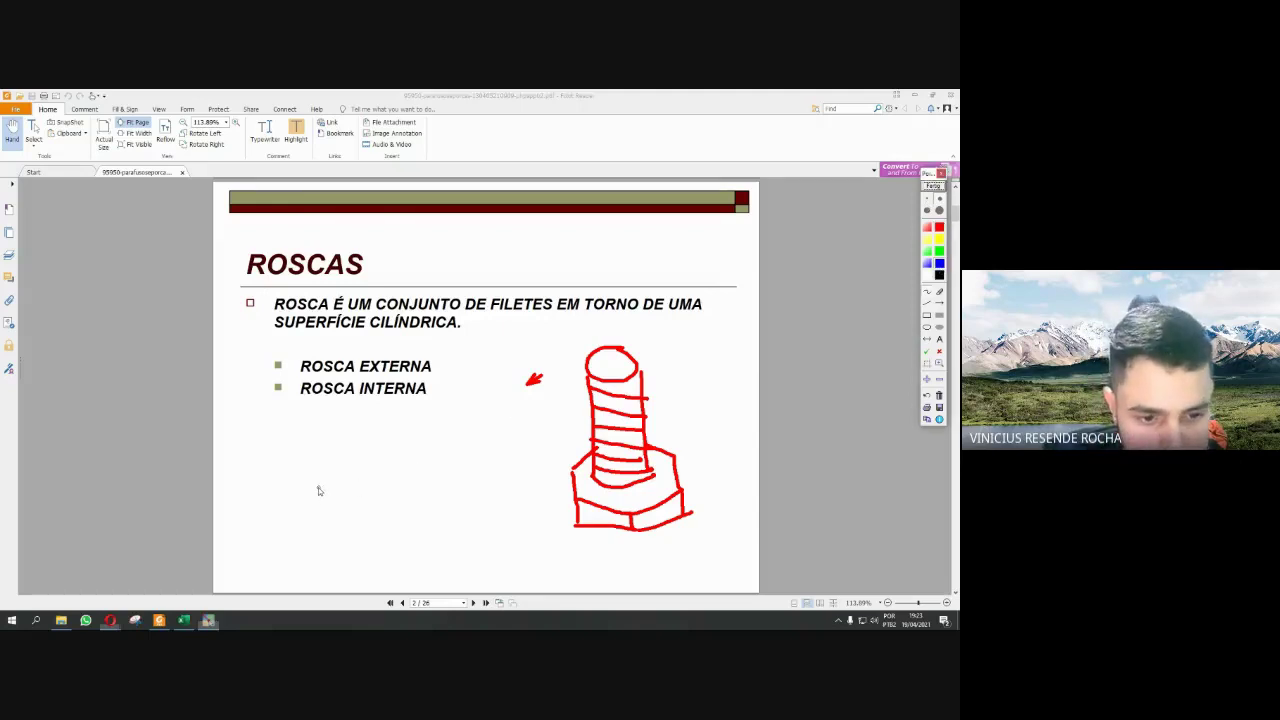
# - Draw a blue hexagon outline with a round central hole left of the red bolt
pyautogui.moveTo(317, 490)
pyautogui.mouseDown()
pyautogui.moveTo(350, 518)
pyautogui.moveTo(404, 500)
pyautogui.mouseUp()
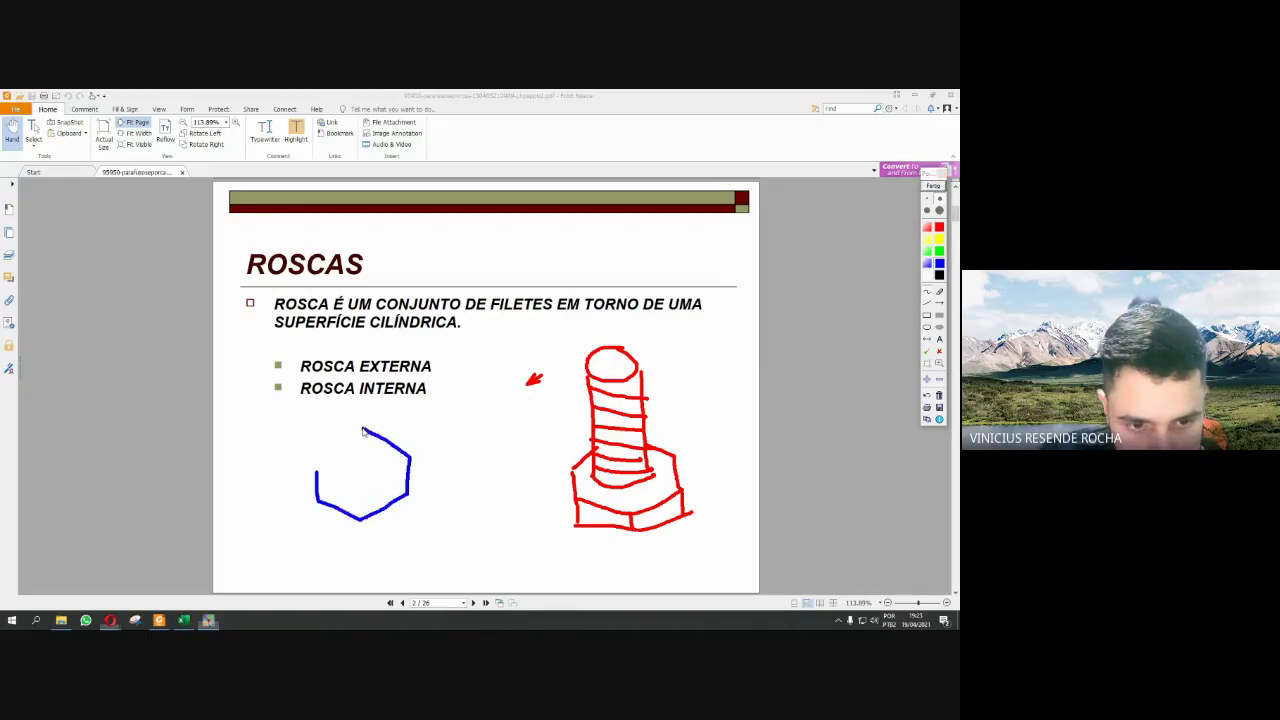
pyautogui.moveTo(362, 432)
pyautogui.mouseDown()
pyautogui.moveTo(330, 456)
pyautogui.moveTo(322, 530)
pyautogui.moveTo(350, 541)
pyautogui.moveTo(412, 522)
pyautogui.moveTo(409, 496)
pyautogui.mouseUp()
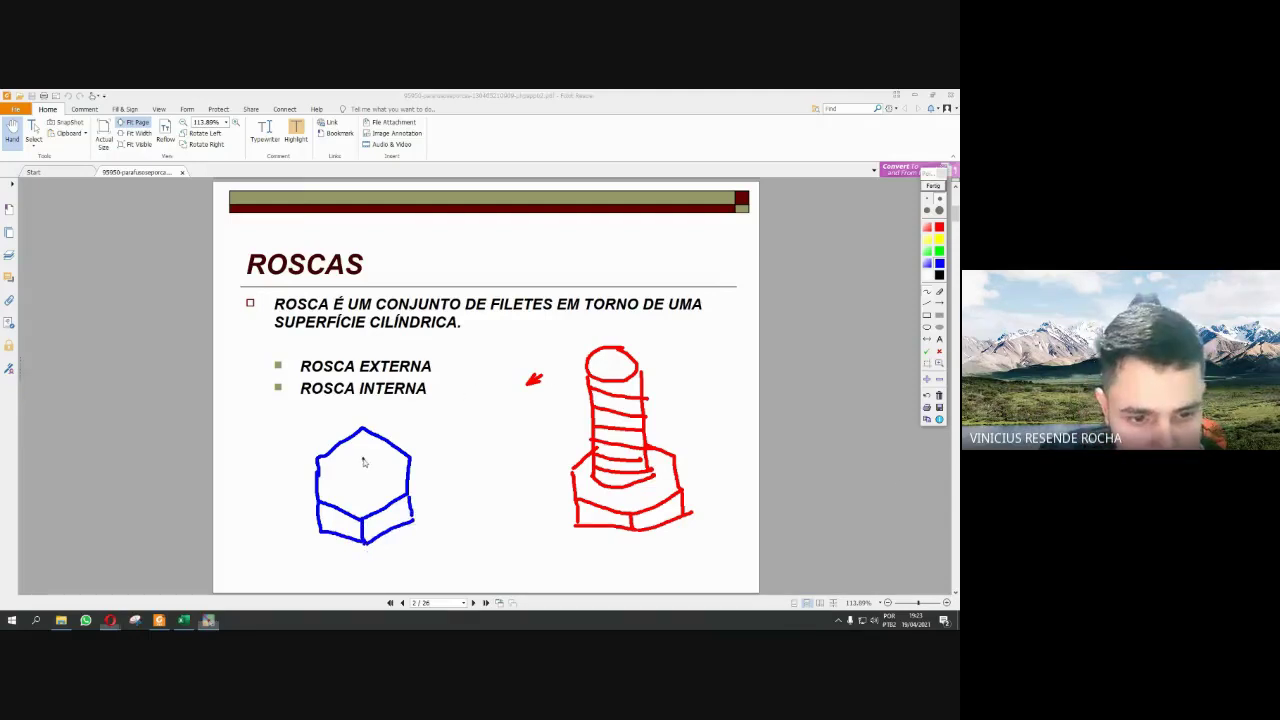
pyautogui.moveTo(363, 461)
pyautogui.mouseDown()
pyautogui.moveTo(339, 476)
pyautogui.moveTo(355, 493)
pyautogui.moveTo(378, 490)
pyautogui.moveTo(386, 474)
pyautogui.moveTo(364, 455)
pyautogui.moveTo(348, 463)
pyautogui.mouseUp()
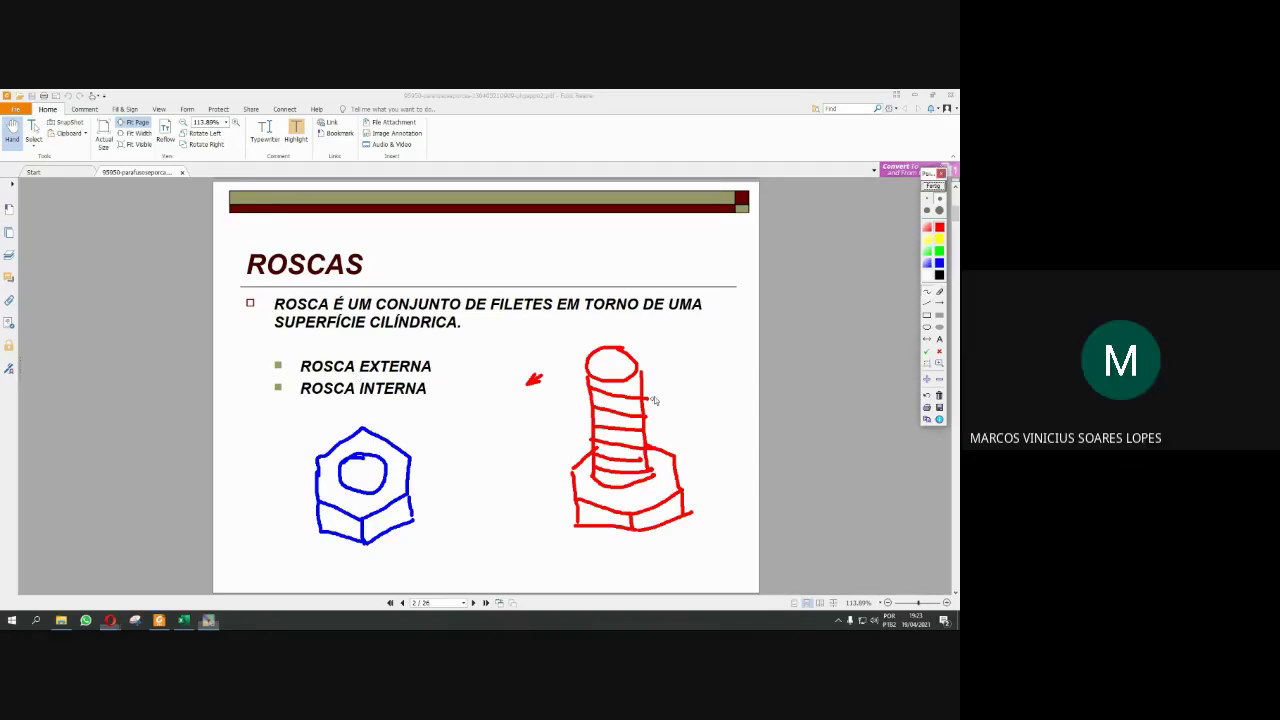
# - Tag the bolt 'externa' with a red arrow, thread the nut's hole, and tag it 'interna' with a blue arrow
pyautogui.moveTo(649, 383)
pyautogui.mouseDown()
pyautogui.moveTo(670, 371)
pyautogui.moveTo(687, 387)
pyautogui.moveTo(724, 344)
pyautogui.moveTo(734, 362)
pyautogui.moveTo(752, 338)
pyautogui.moveTo(764, 358)
pyautogui.moveTo(784, 344)
pyautogui.moveTo(840, 350)
pyautogui.moveTo(845, 370)
pyautogui.mouseUp()
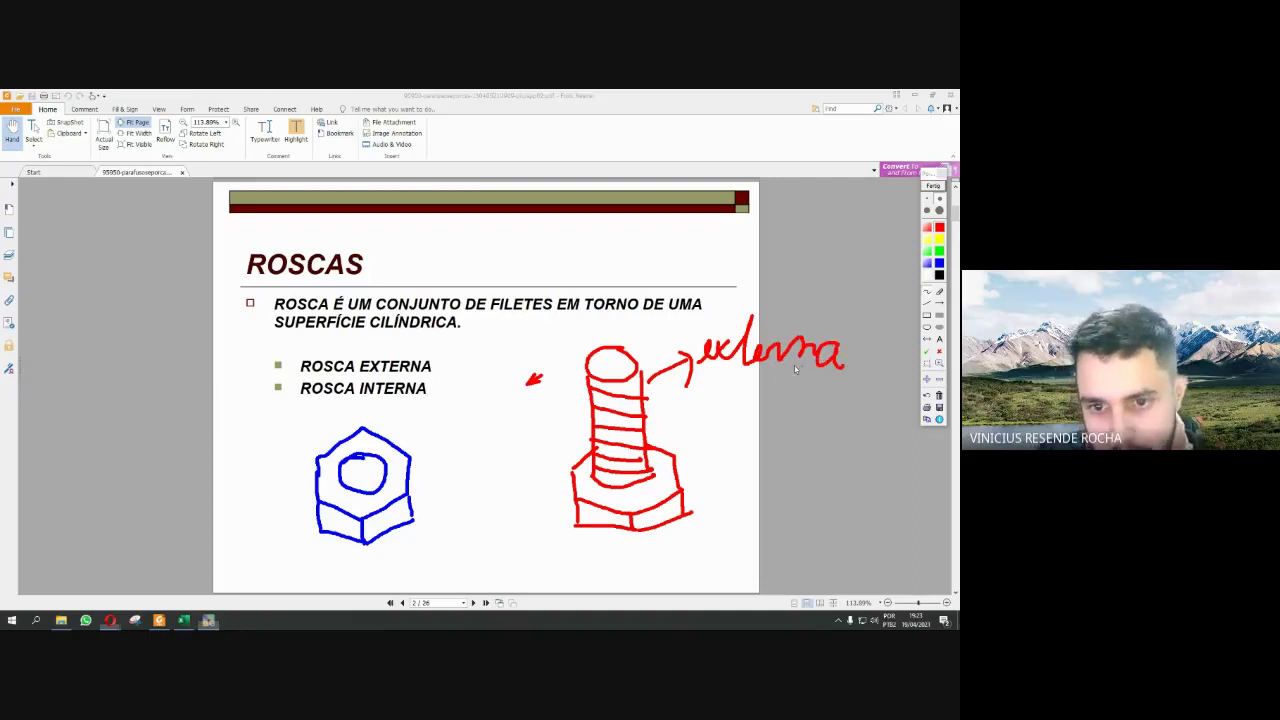
pyautogui.moveTo(740, 328); pyautogui.dragTo(768, 330)
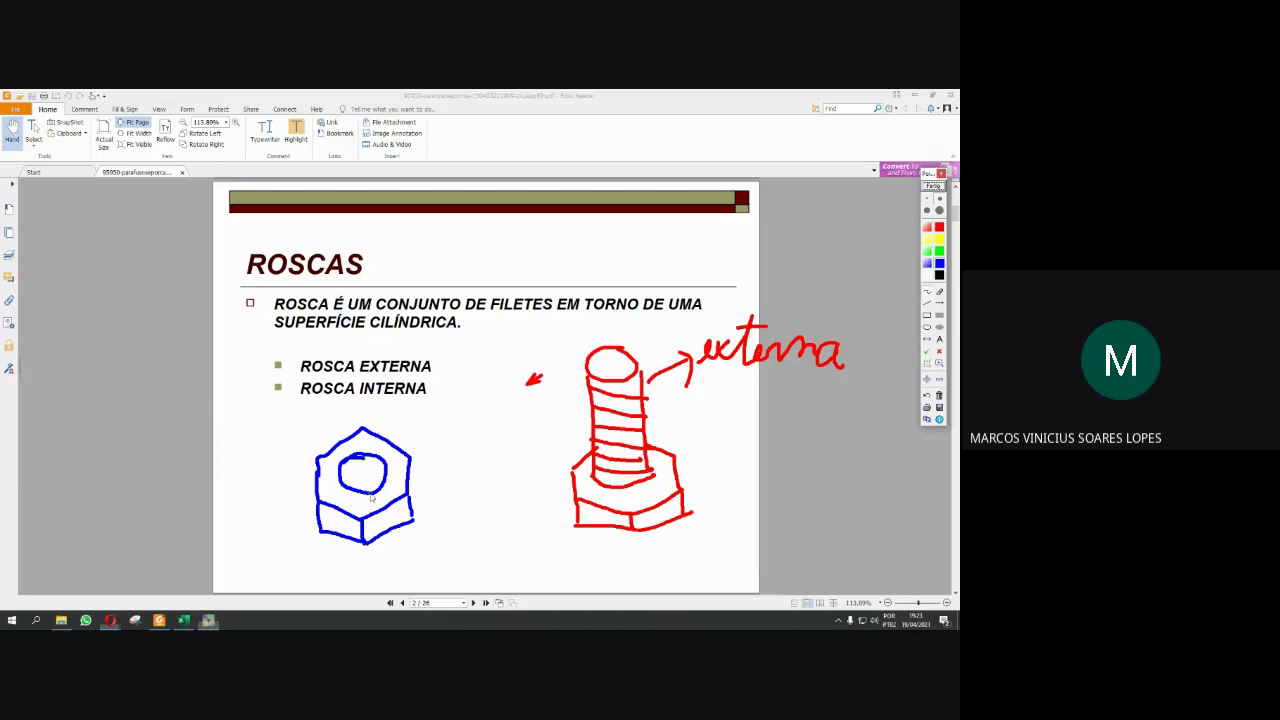
pyautogui.moveTo(346, 470)
pyautogui.mouseDown()
pyautogui.moveTo(383, 466)
pyautogui.moveTo(372, 490)
pyautogui.moveTo(388, 483)
pyautogui.mouseUp()
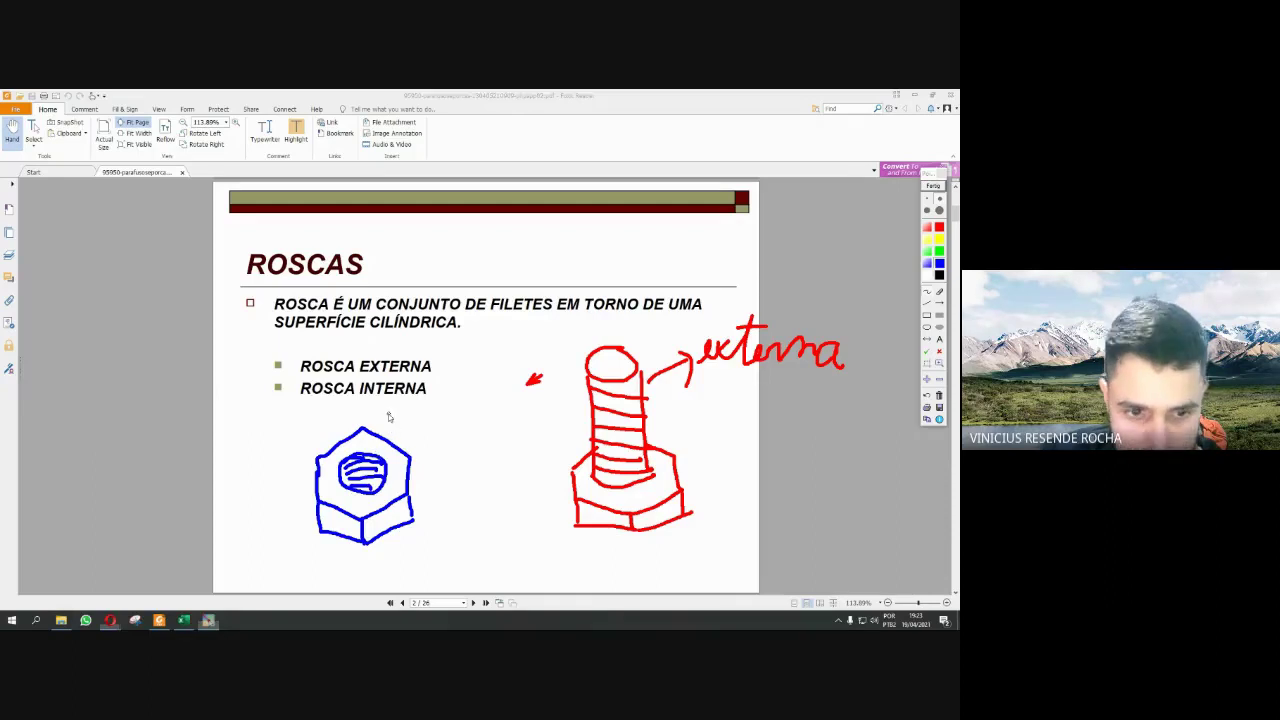
pyautogui.moveTo(381, 430)
pyautogui.mouseDown()
pyautogui.moveTo(480, 412)
pyautogui.moveTo(553, 428)
pyautogui.mouseUp()
pyautogui.moveTo(470, 397); pyautogui.dragTo(500, 400)
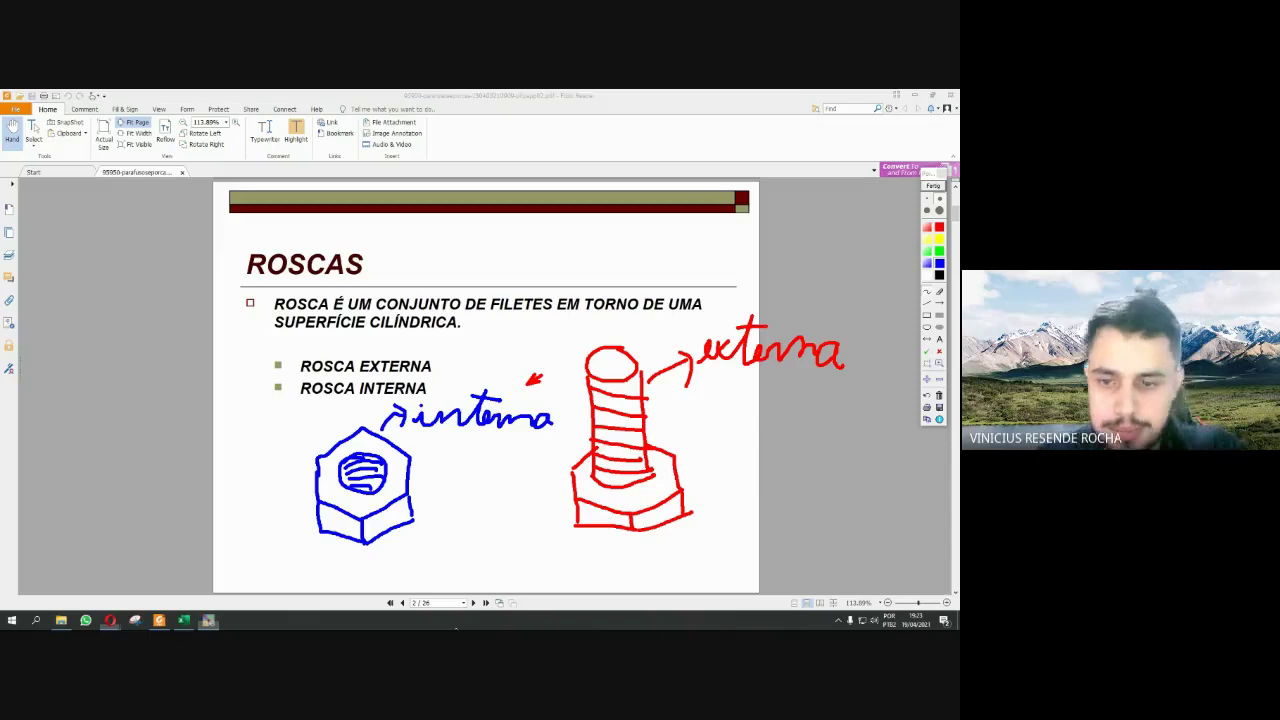
# - Clear the Pointofix drawings and scroll down to page 3's ROSCAS thread-profile table
pyautogui.click(929, 190)
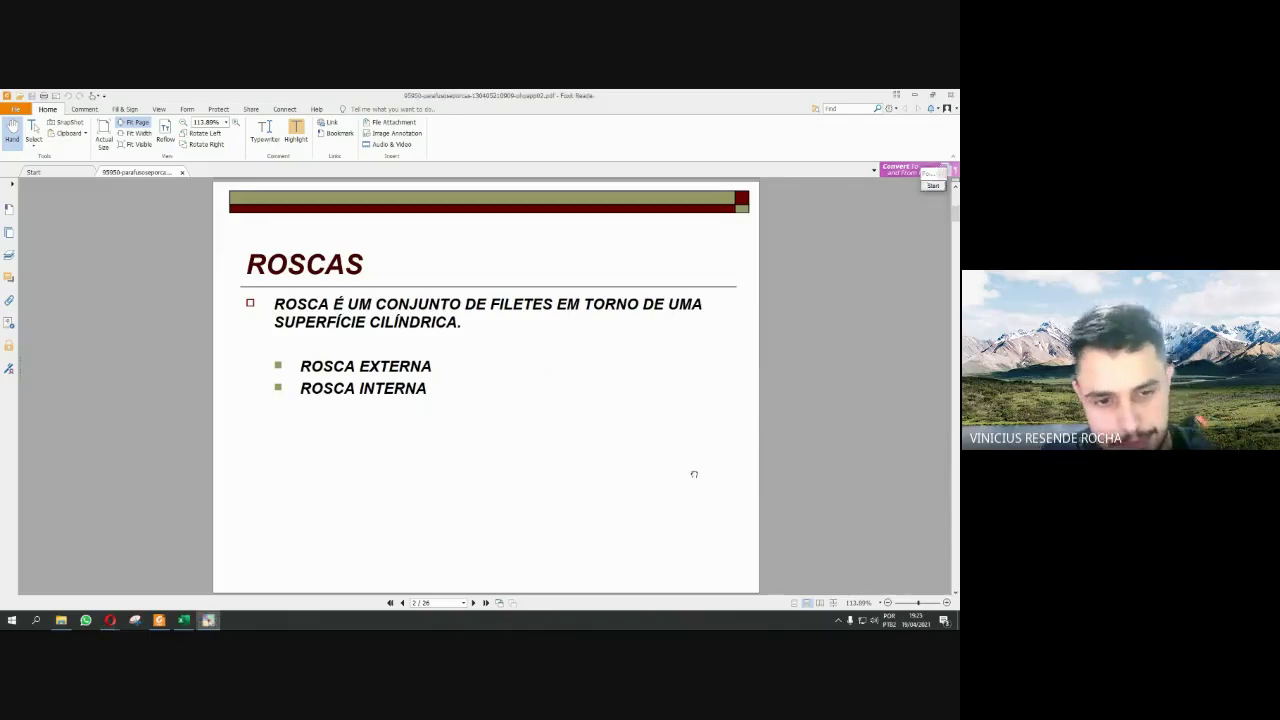
pyautogui.scroll(-1, 747, 407)
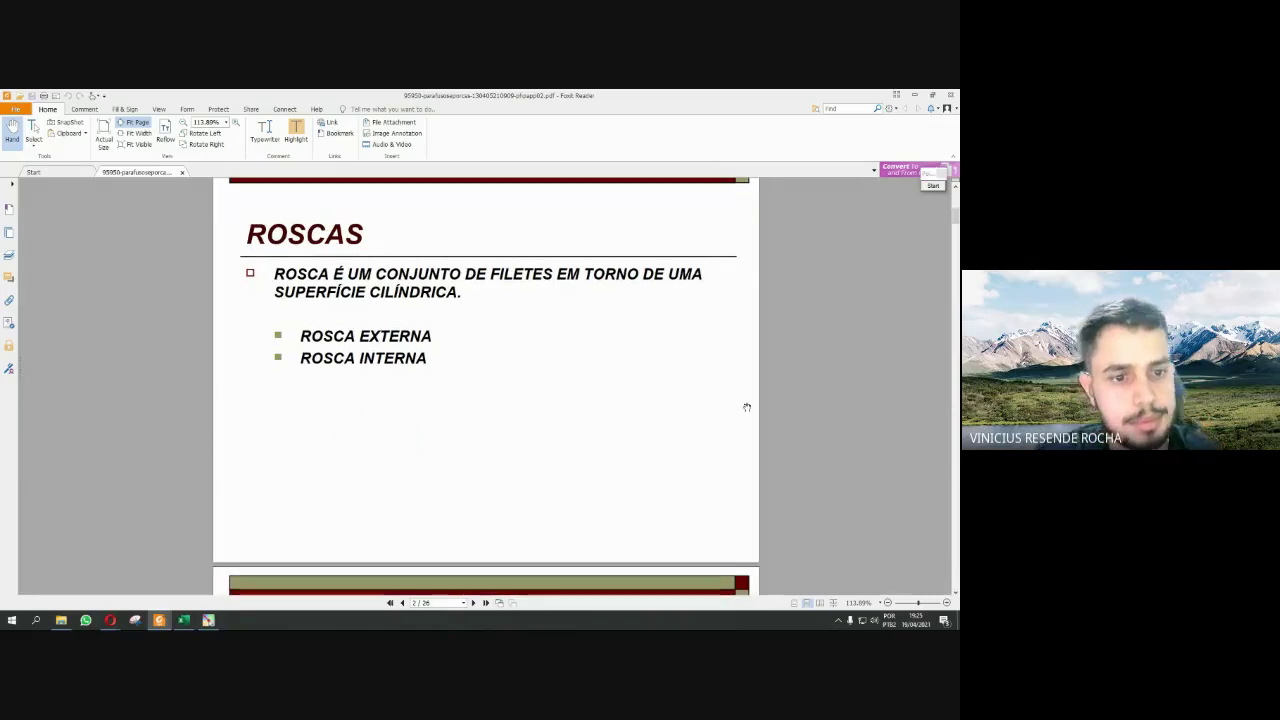
pyautogui.scroll(-3, 747, 407)
pyautogui.scroll(-4, 755, 420)
pyautogui.scroll(-1, 765, 435)
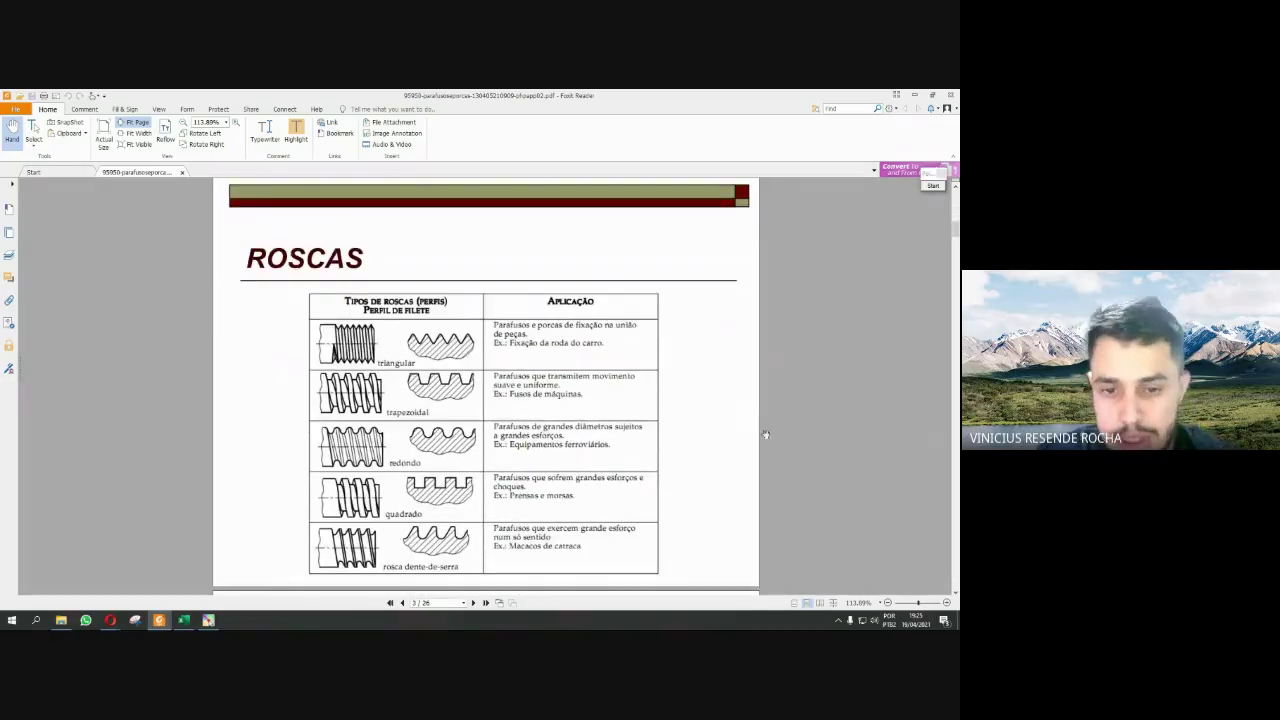
pyautogui.scroll(-1, 703, 403)
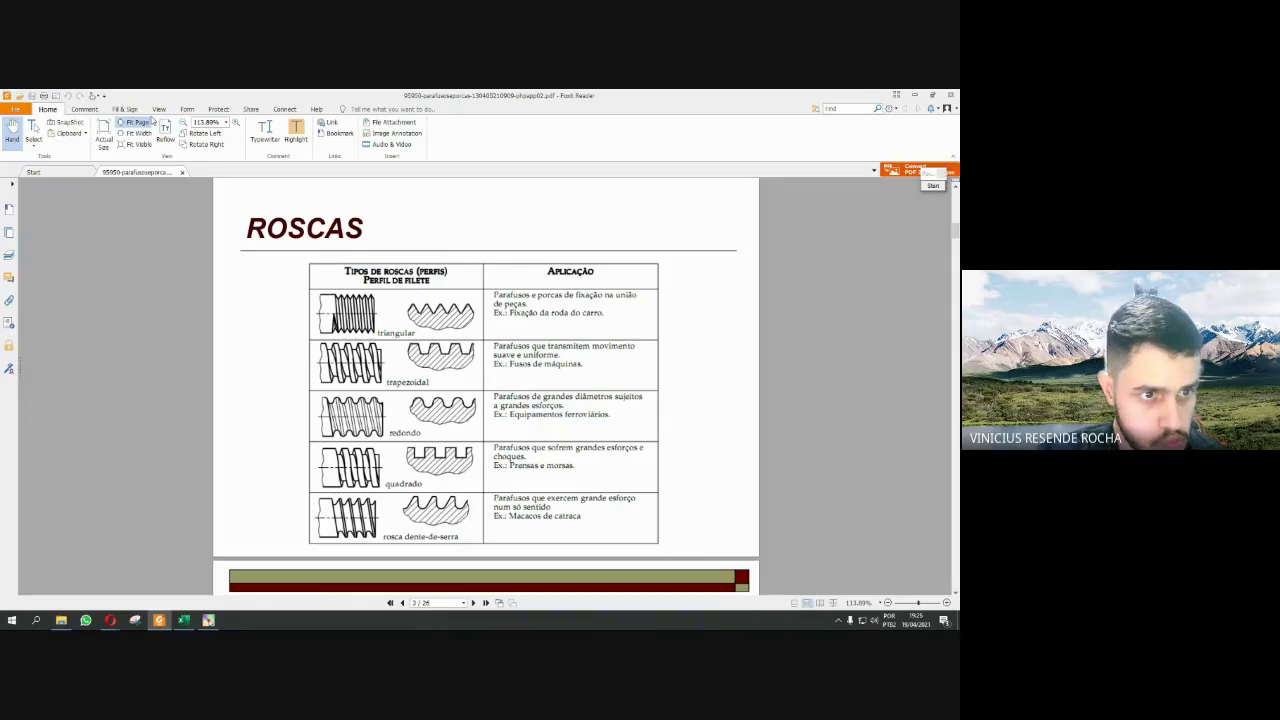
pyautogui.click(86, 109)
pyautogui.click(145, 110)
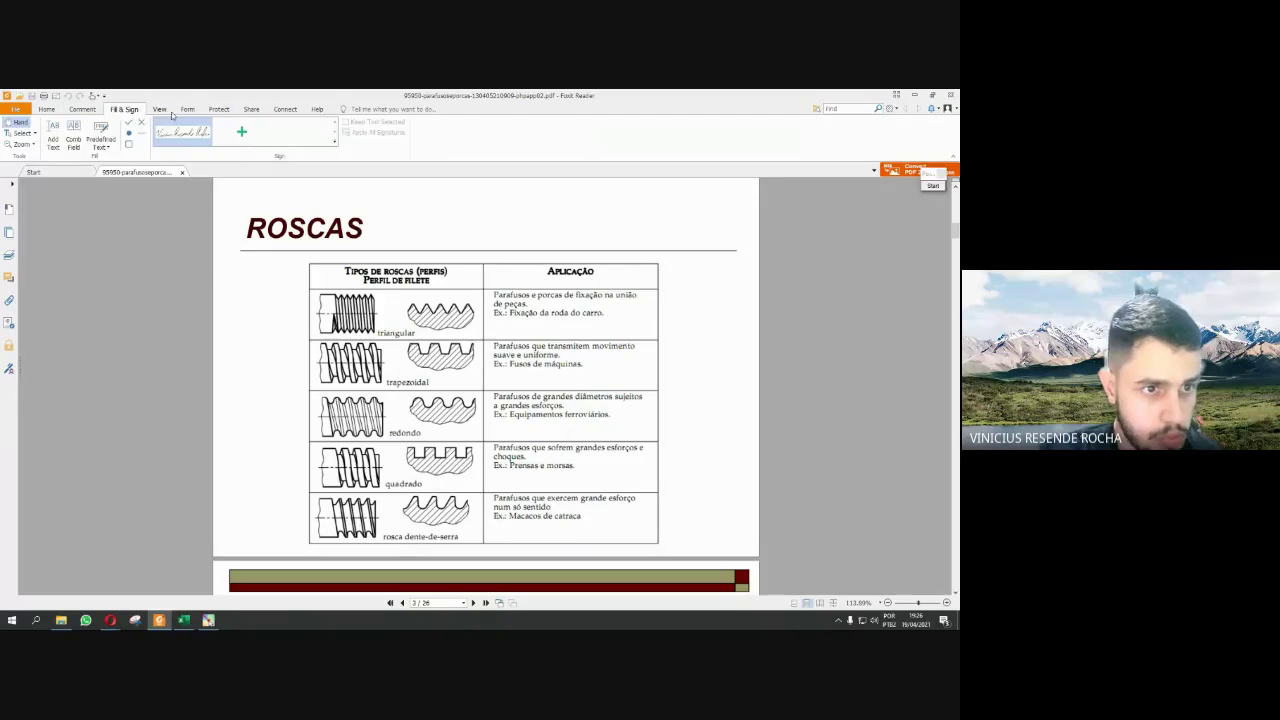
pyautogui.click(162, 109)
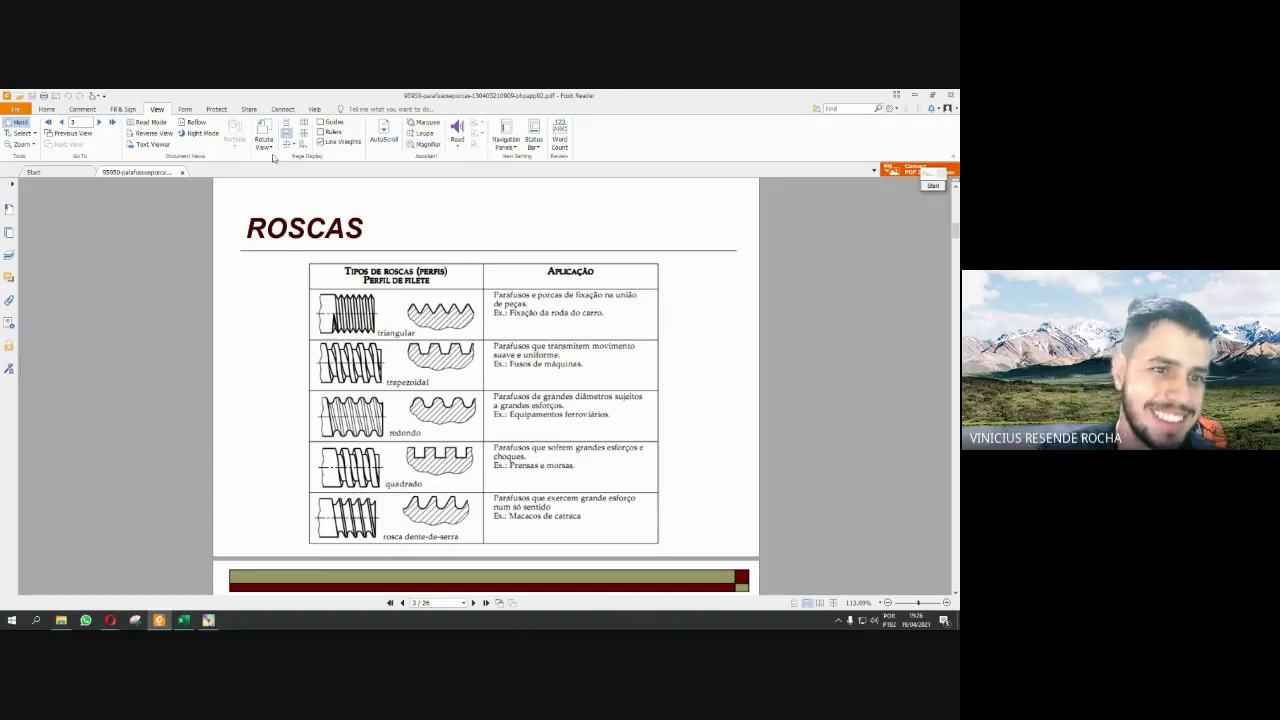
pyautogui.click(24, 111)
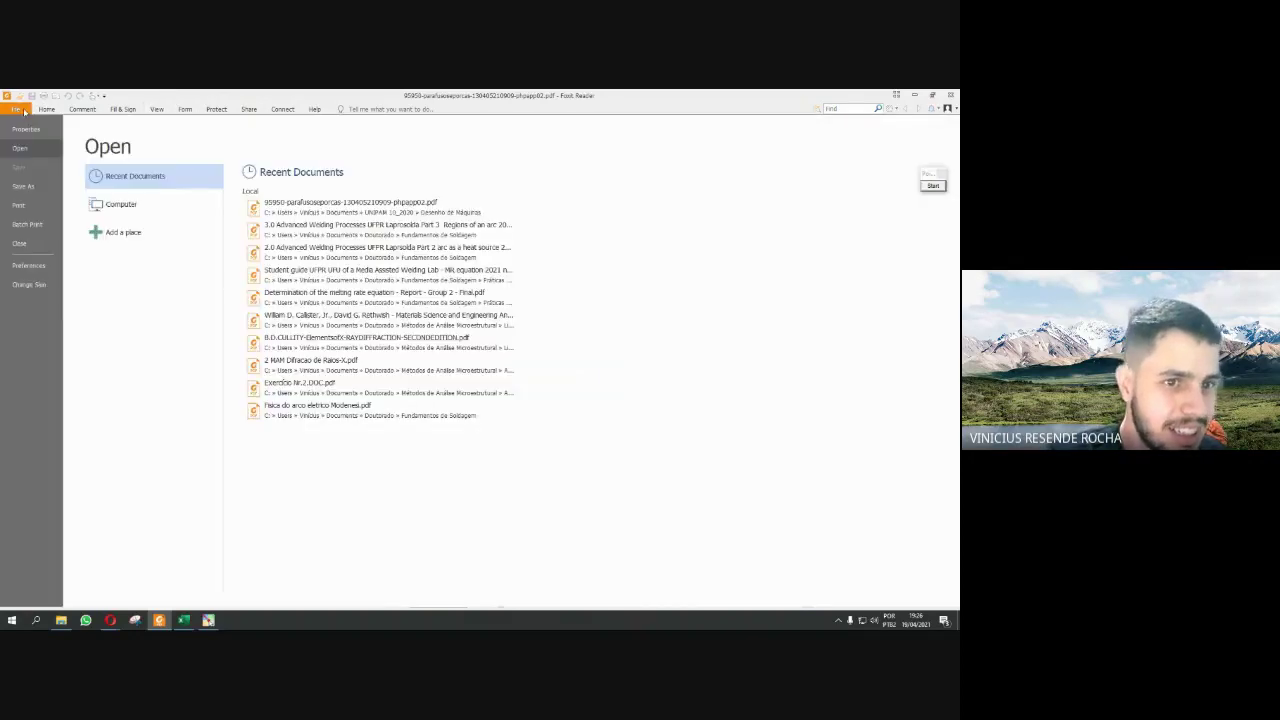
pyautogui.click(24, 111)
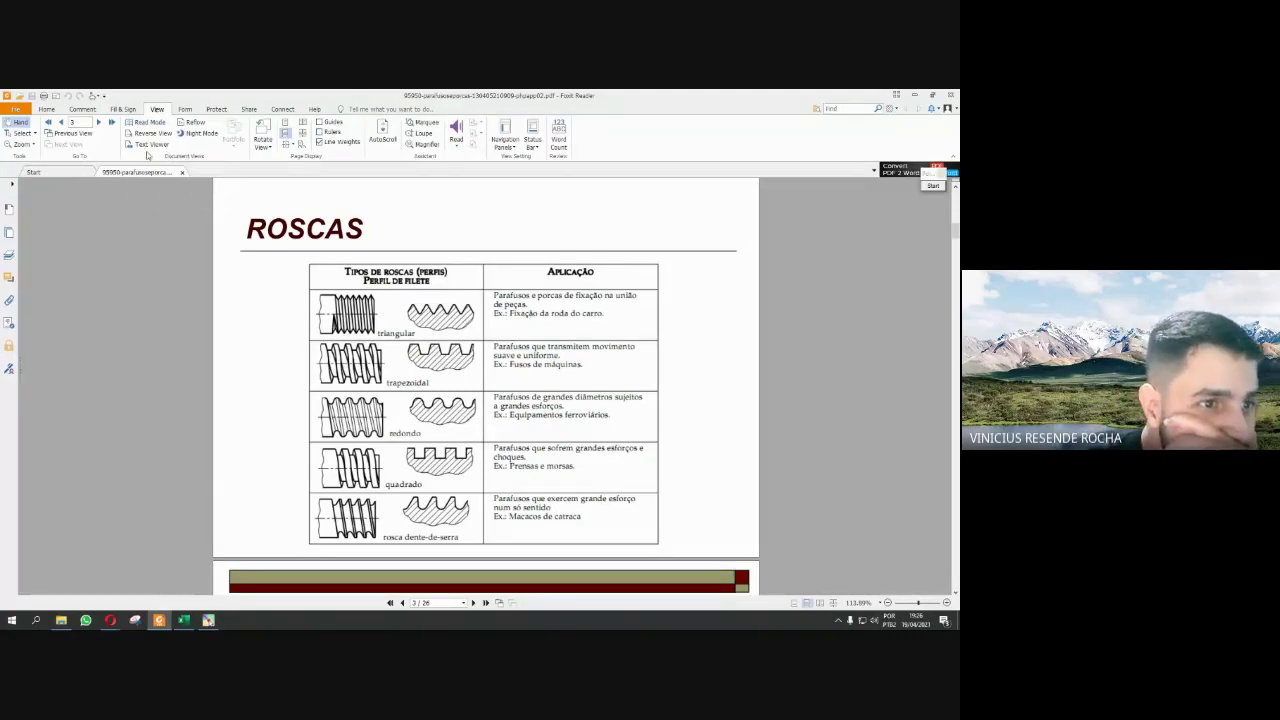
pyautogui.click(31, 146)
pyautogui.click(31, 146)
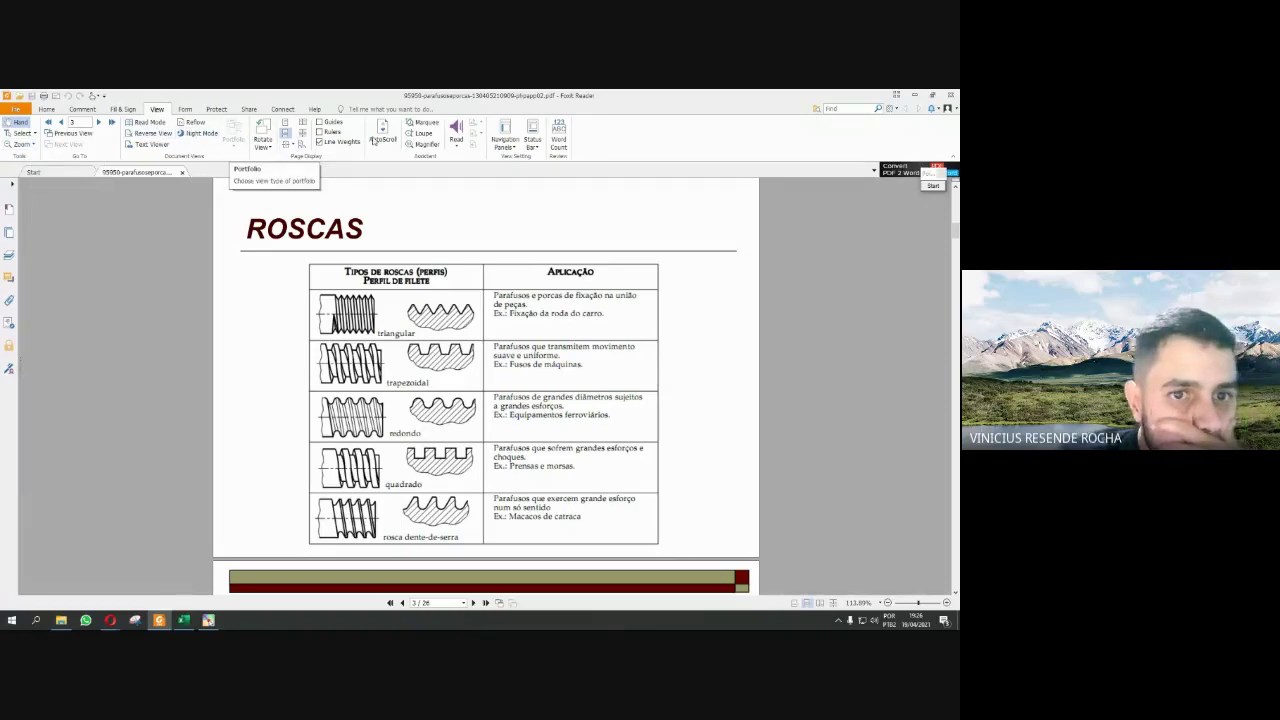
pyautogui.click(185, 108)
pyautogui.click(216, 108)
pyautogui.click(251, 108)
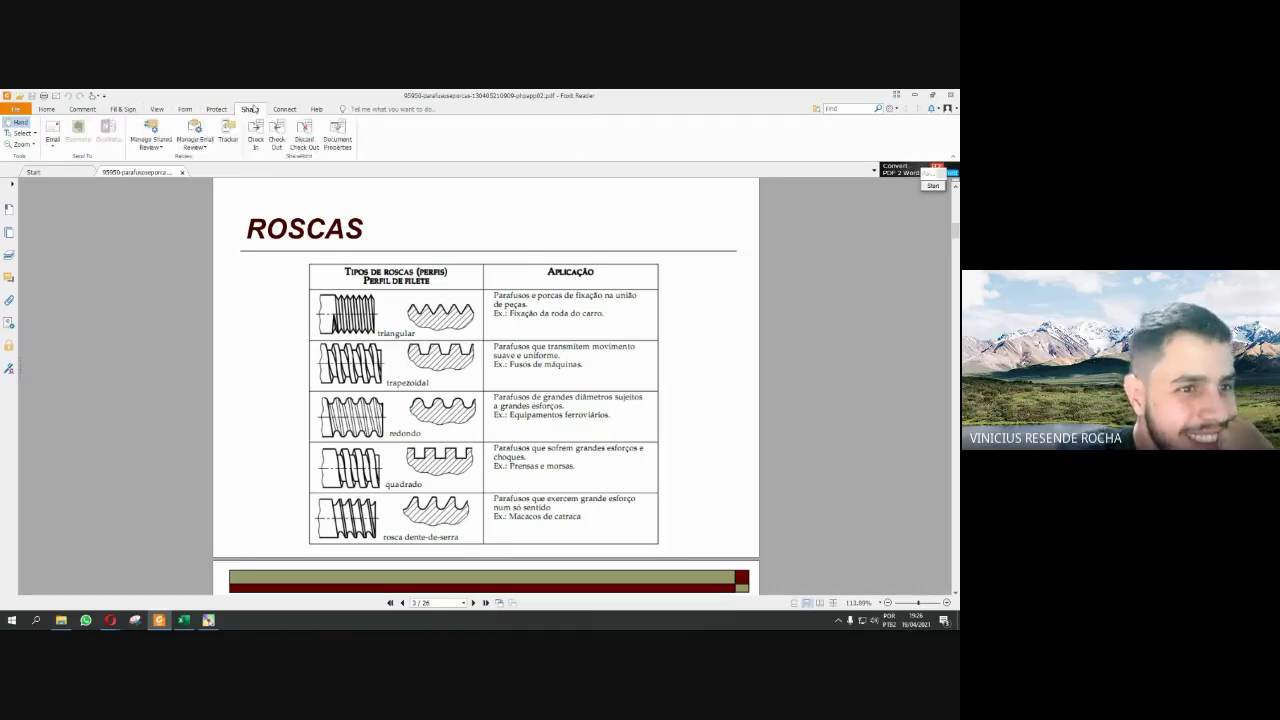
pyautogui.click(285, 108)
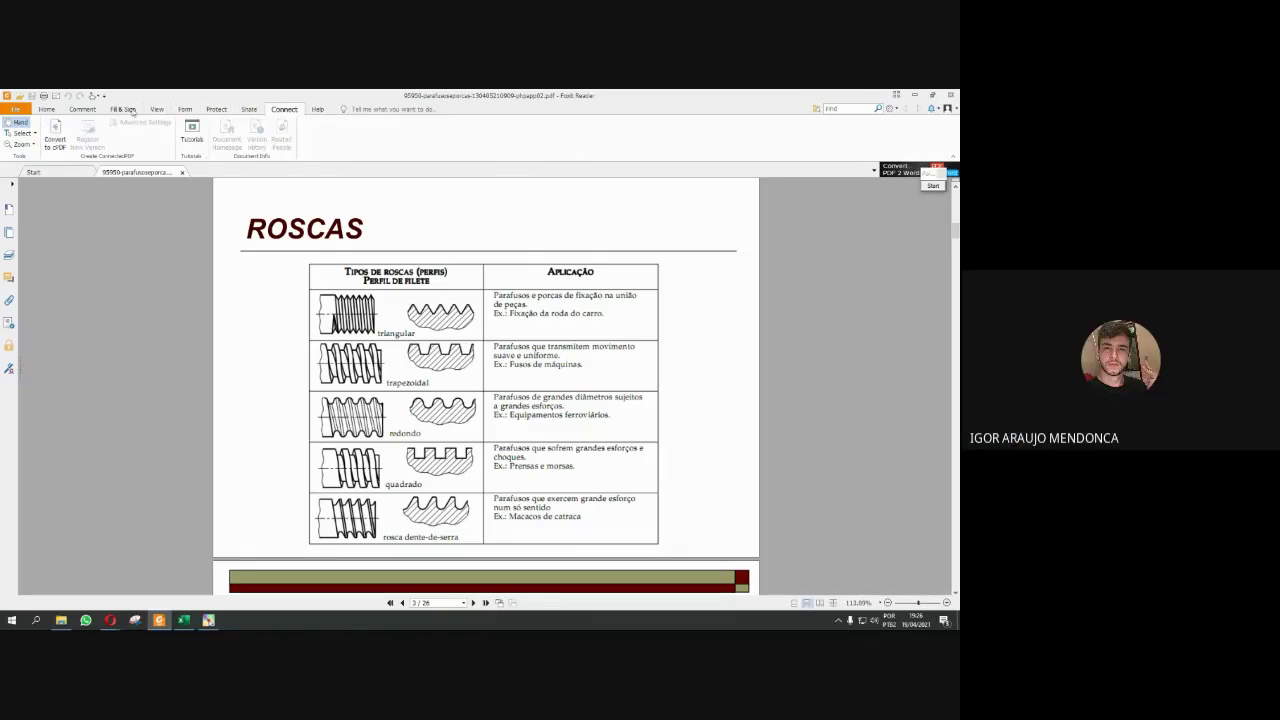
pyautogui.click(156, 110)
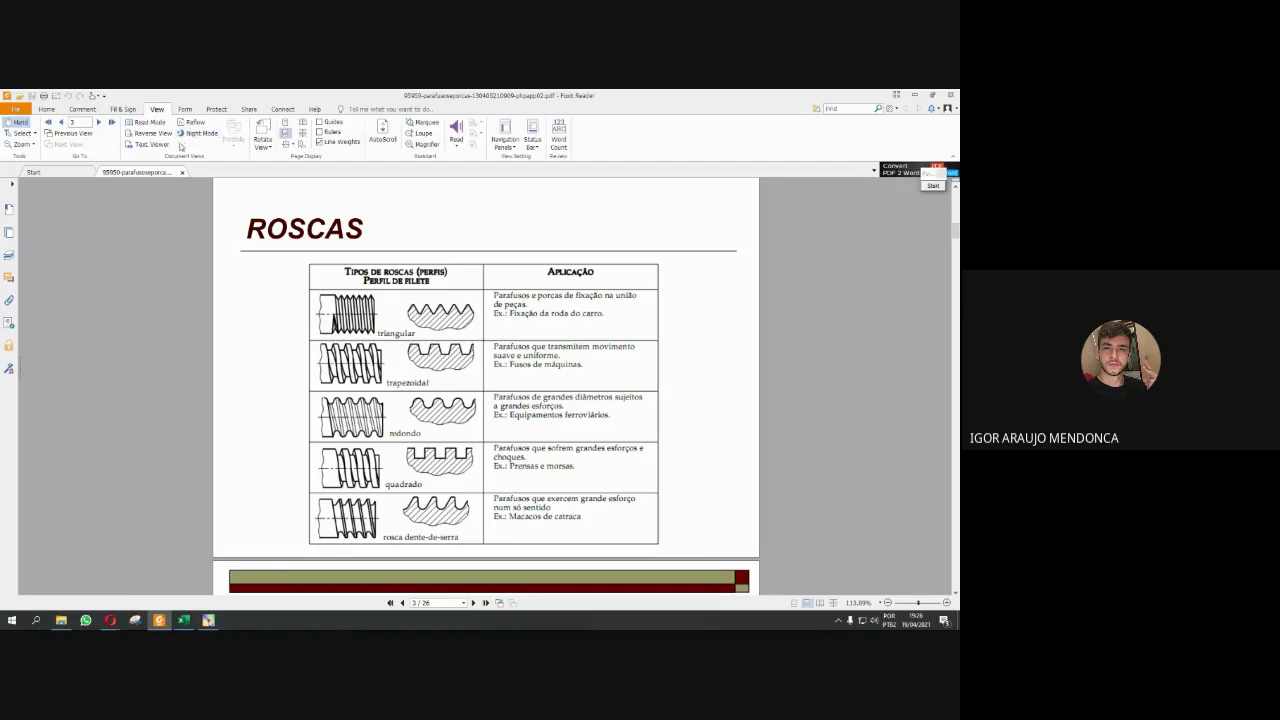
# - Put Foxit Reader in Read Mode and full-screen view (F11)
pyautogui.click(152, 122)
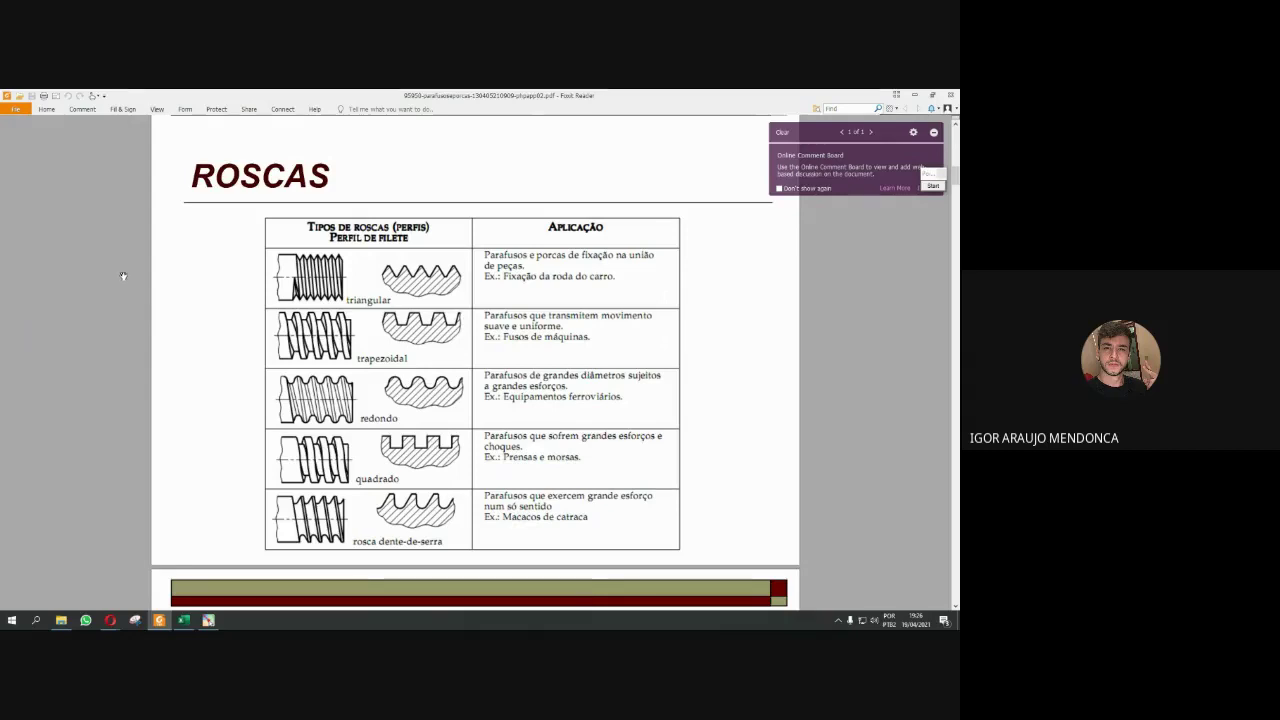
pyautogui.press('F11')
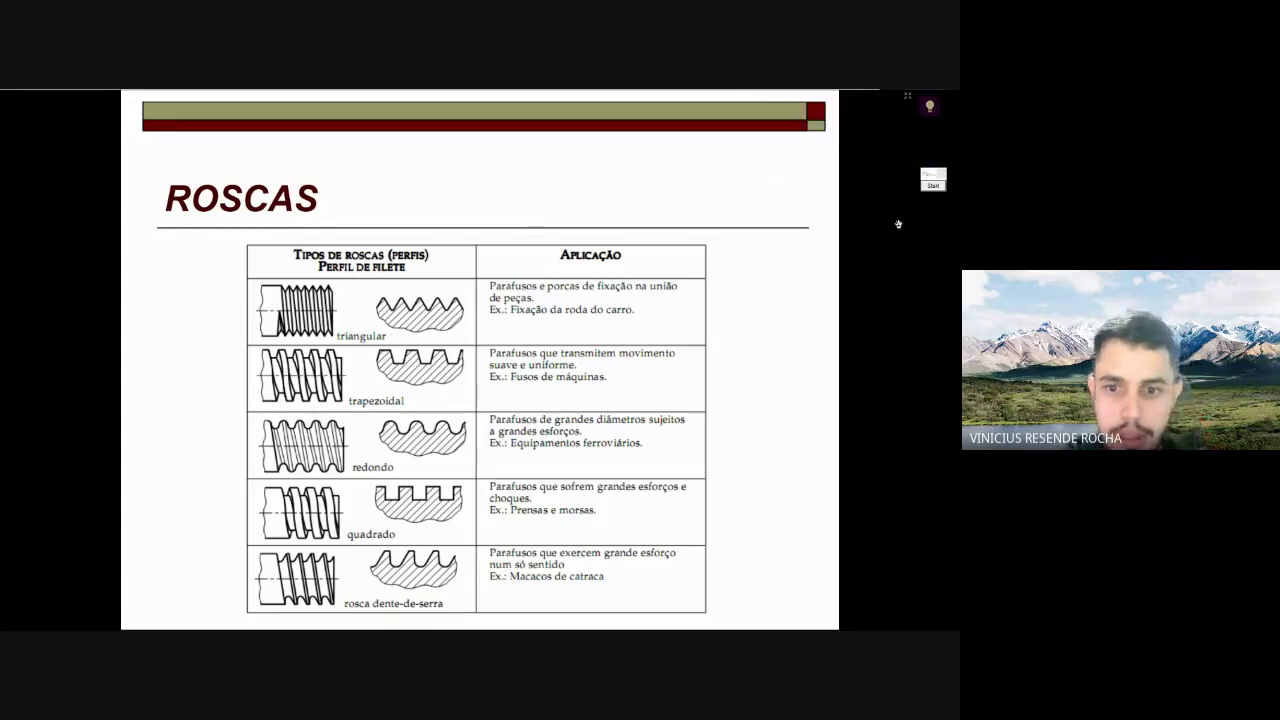
# - Draw a blue triangle, trace a triangular tooth, underline 'Fixação da roda do carro', and begin a trapezoid
pyautogui.click(936, 186)
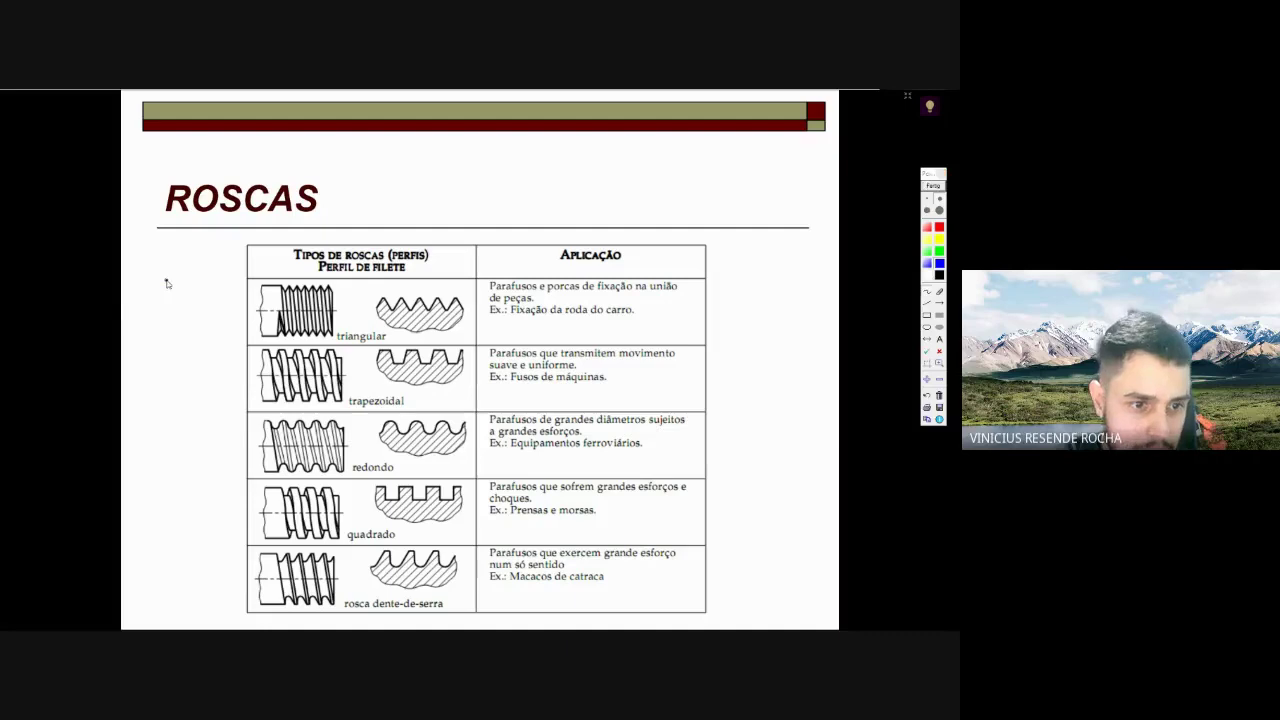
pyautogui.moveTo(167, 278); pyautogui.dragTo(213, 274)
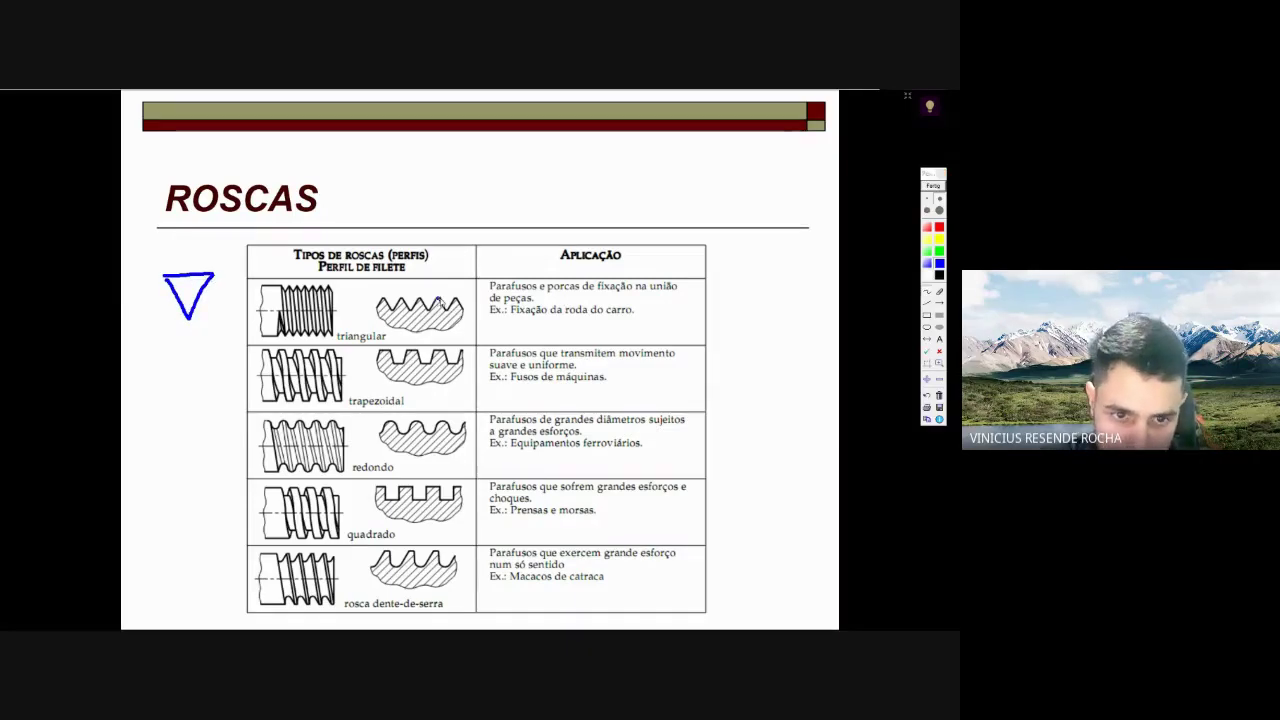
pyautogui.moveTo(437, 299)
pyautogui.mouseDown()
pyautogui.moveTo(451, 311)
pyautogui.moveTo(457, 299)
pyautogui.mouseUp()
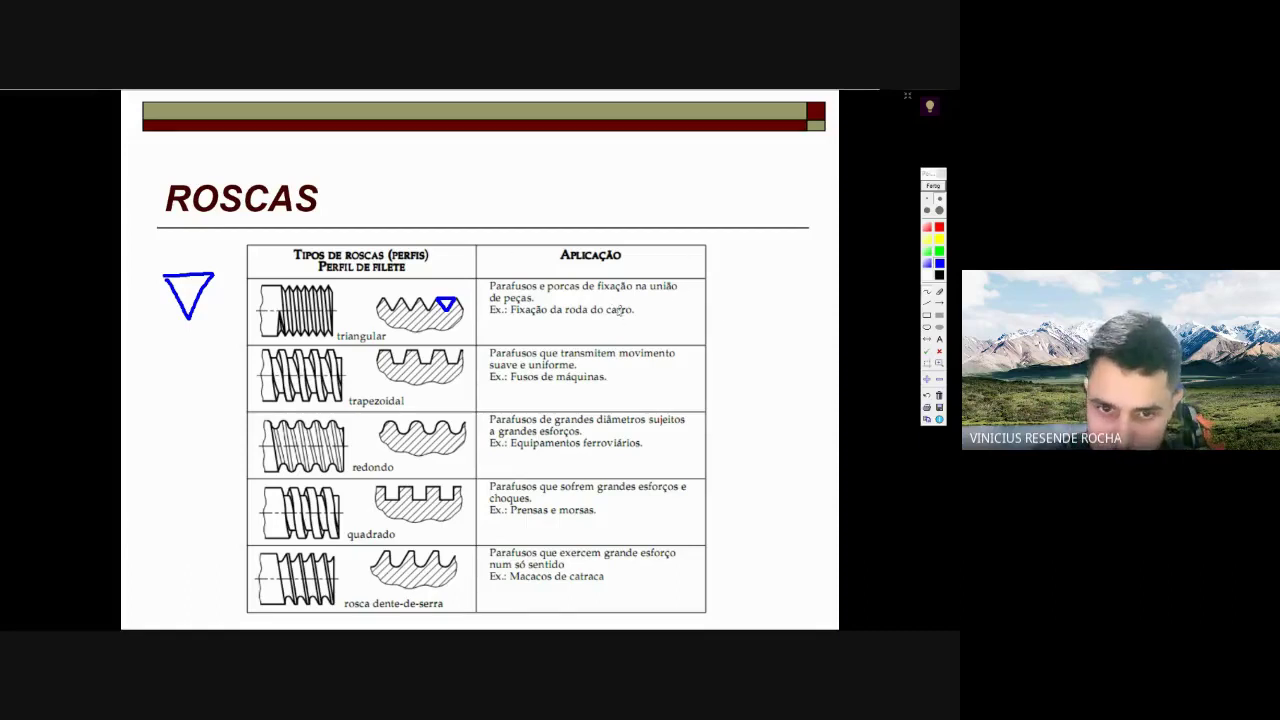
pyautogui.moveTo(494, 317); pyautogui.dragTo(641, 318)
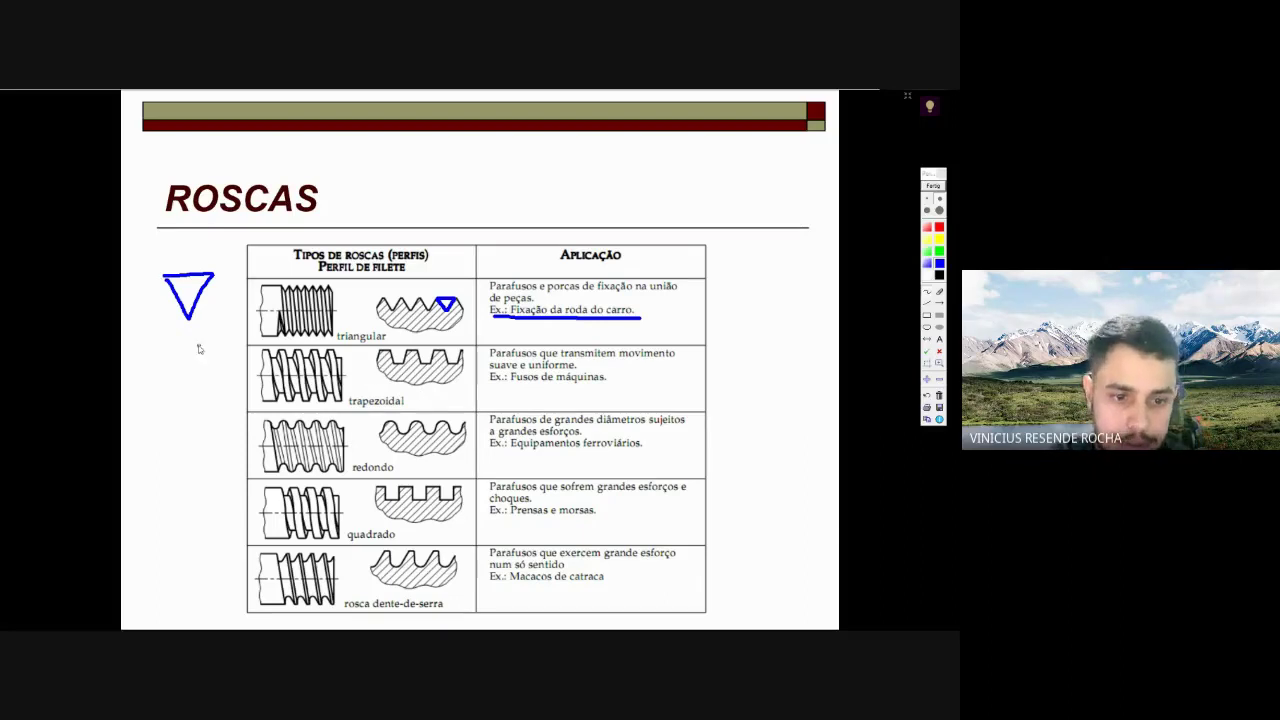
pyautogui.moveTo(143, 363)
pyautogui.mouseDown()
pyautogui.moveTo(160, 393)
pyautogui.moveTo(214, 365)
pyautogui.moveTo(142, 352)
pyautogui.moveTo(145, 372)
pyautogui.mouseUp()
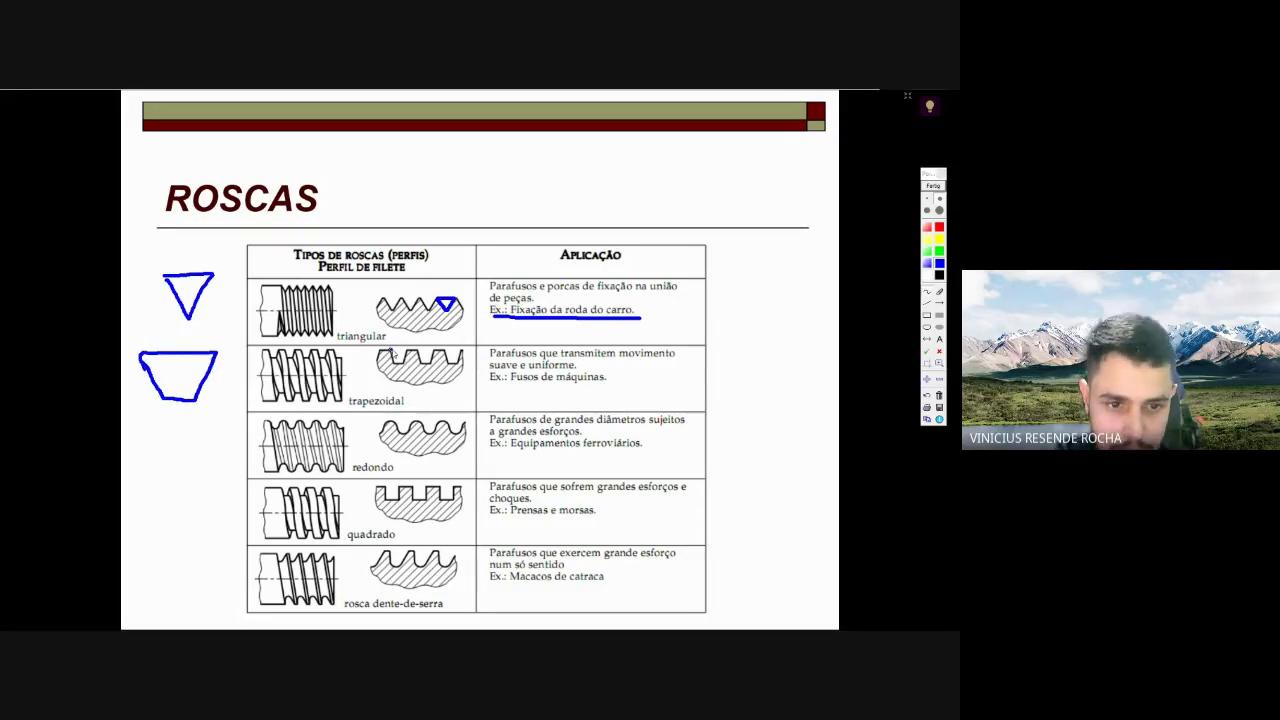
# - Finish the trapezoid, sketch a U-shaped profile, trace a round tooth, and arrow toward redondo and Equipamentos ferroviários
pyautogui.moveTo(408, 354); pyautogui.dragTo(398, 368)
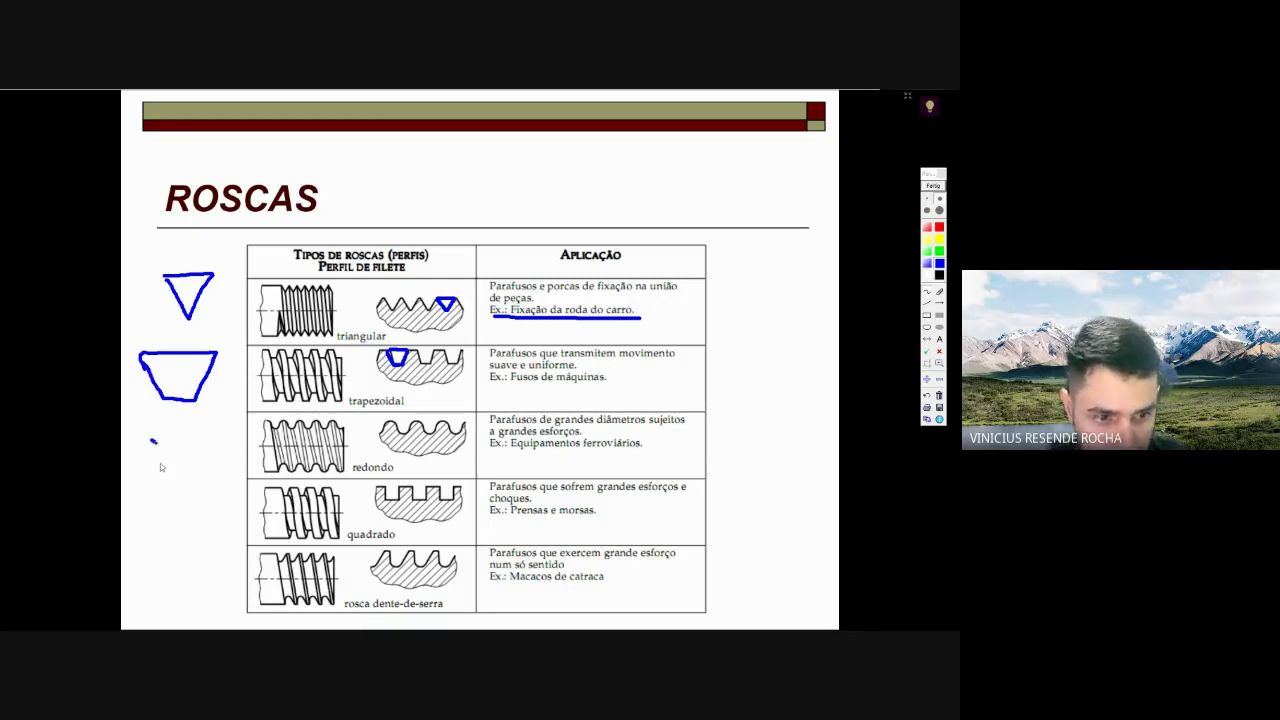
pyautogui.moveTo(160, 467)
pyautogui.mouseDown()
pyautogui.moveTo(168, 478)
pyautogui.moveTo(202, 454)
pyautogui.moveTo(183, 430)
pyautogui.moveTo(155, 437)
pyautogui.mouseUp()
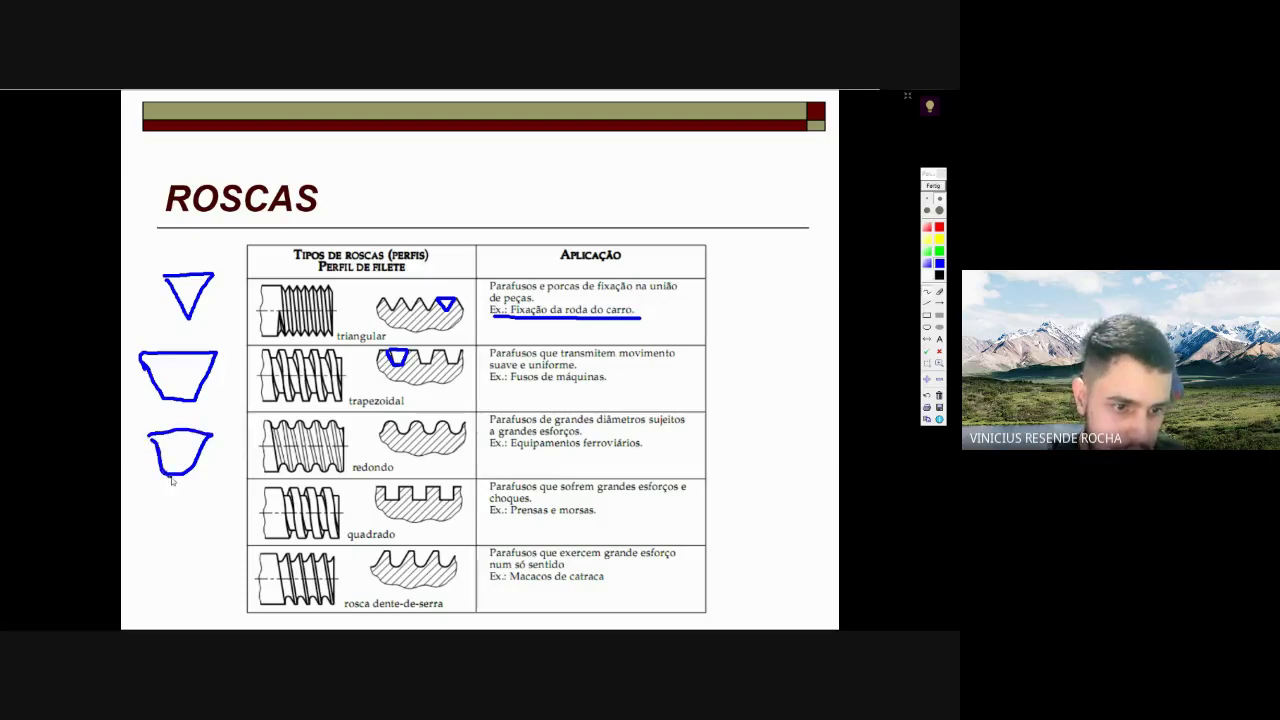
pyautogui.moveTo(172, 481); pyautogui.dragTo(190, 478)
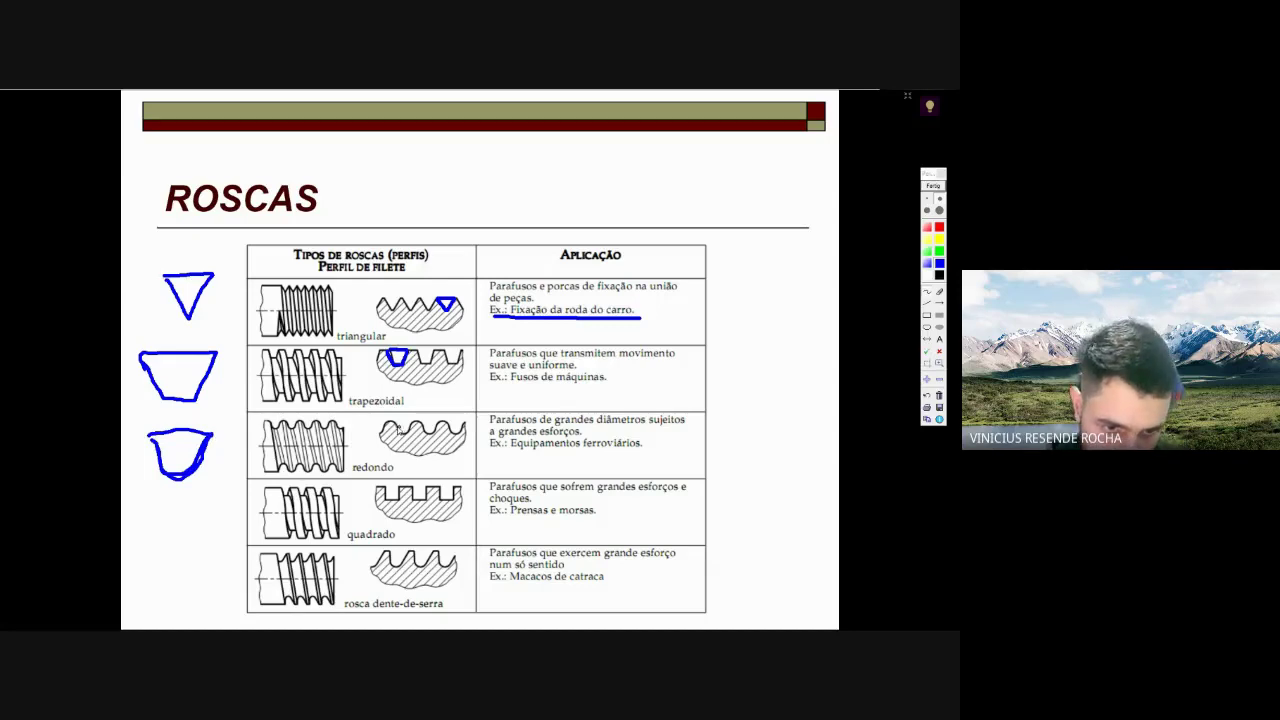
pyautogui.moveTo(409, 429); pyautogui.dragTo(400, 424)
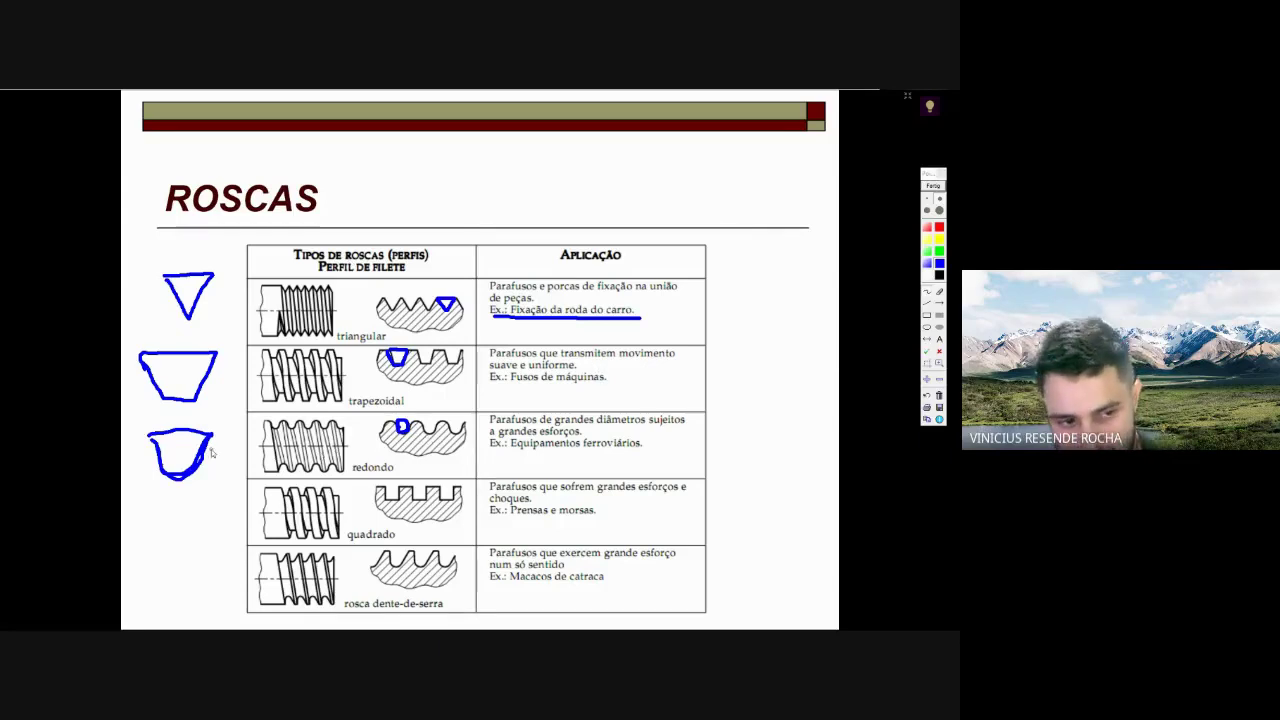
pyautogui.moveTo(205, 477); pyautogui.dragTo(248, 457)
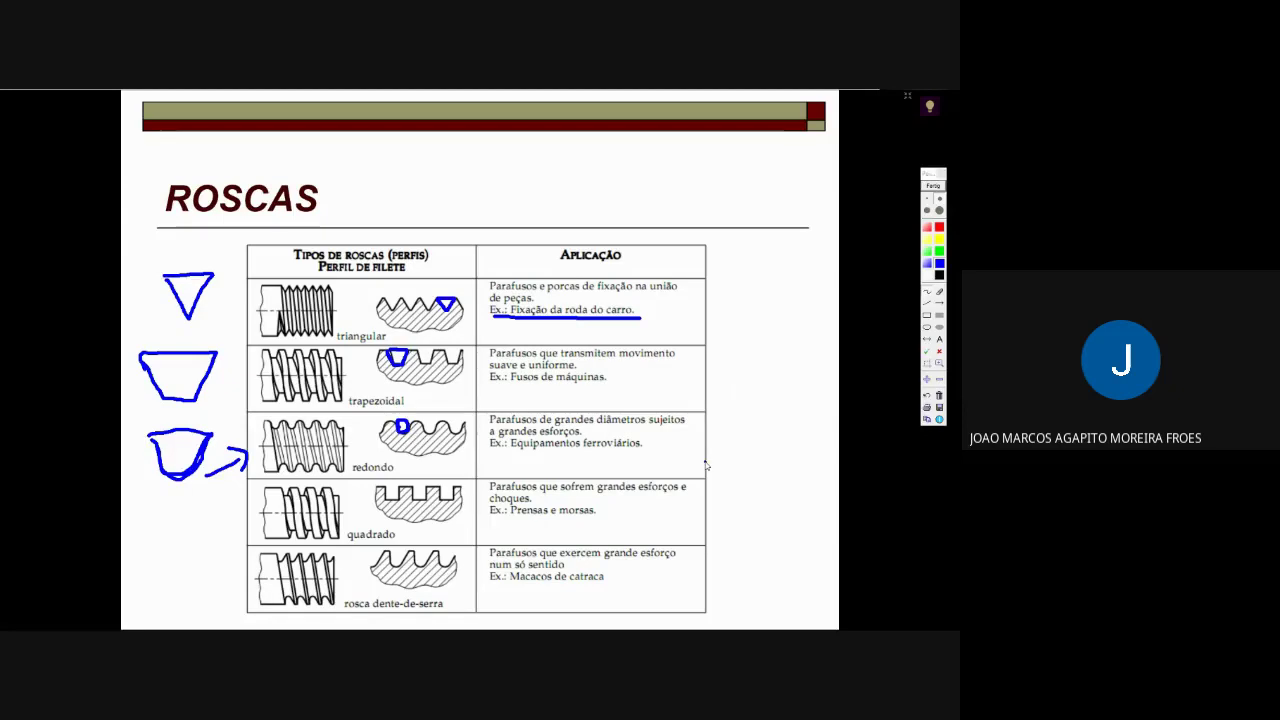
pyautogui.moveTo(705, 465)
pyautogui.mouseDown()
pyautogui.moveTo(737, 430)
pyautogui.moveTo(796, 442)
pyautogui.moveTo(808, 467)
pyautogui.moveTo(861, 460)
pyautogui.moveTo(903, 419)
pyautogui.mouseUp()
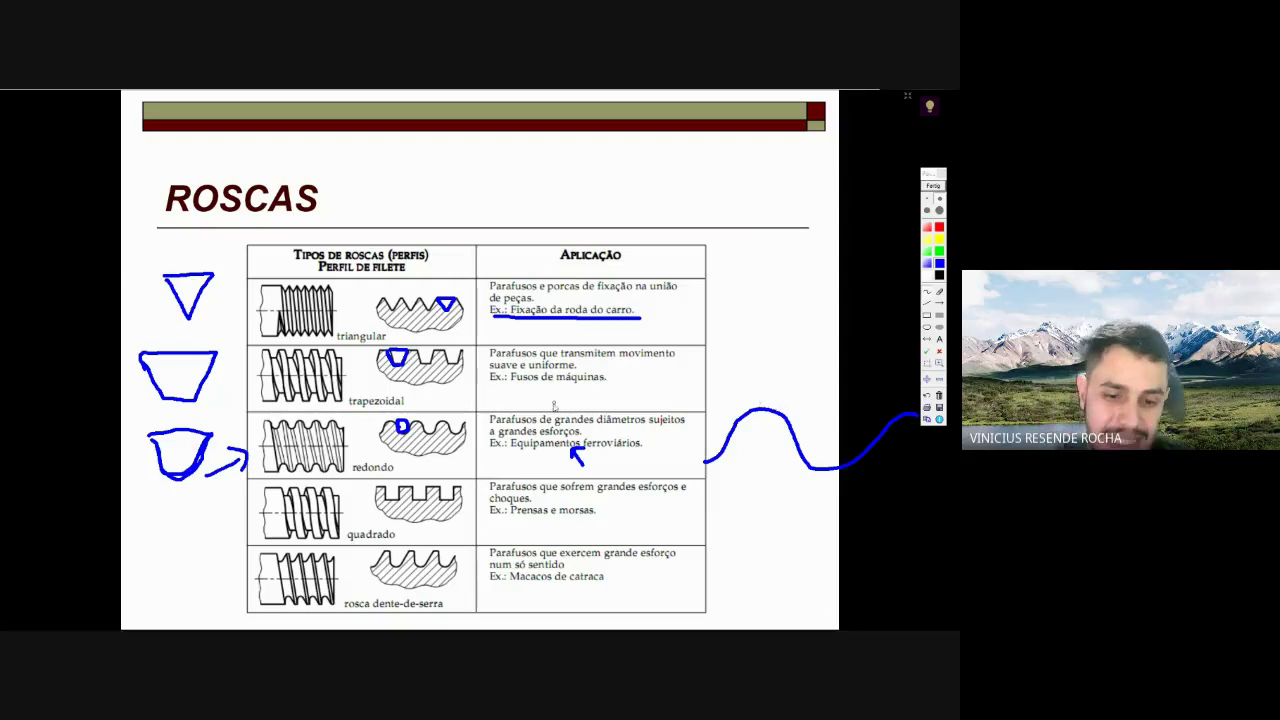
# - Clear earlier marks, draw a blue square and a hammer across the table, and underline 'Prensas e morsas'
pyautogui.click(933, 185)
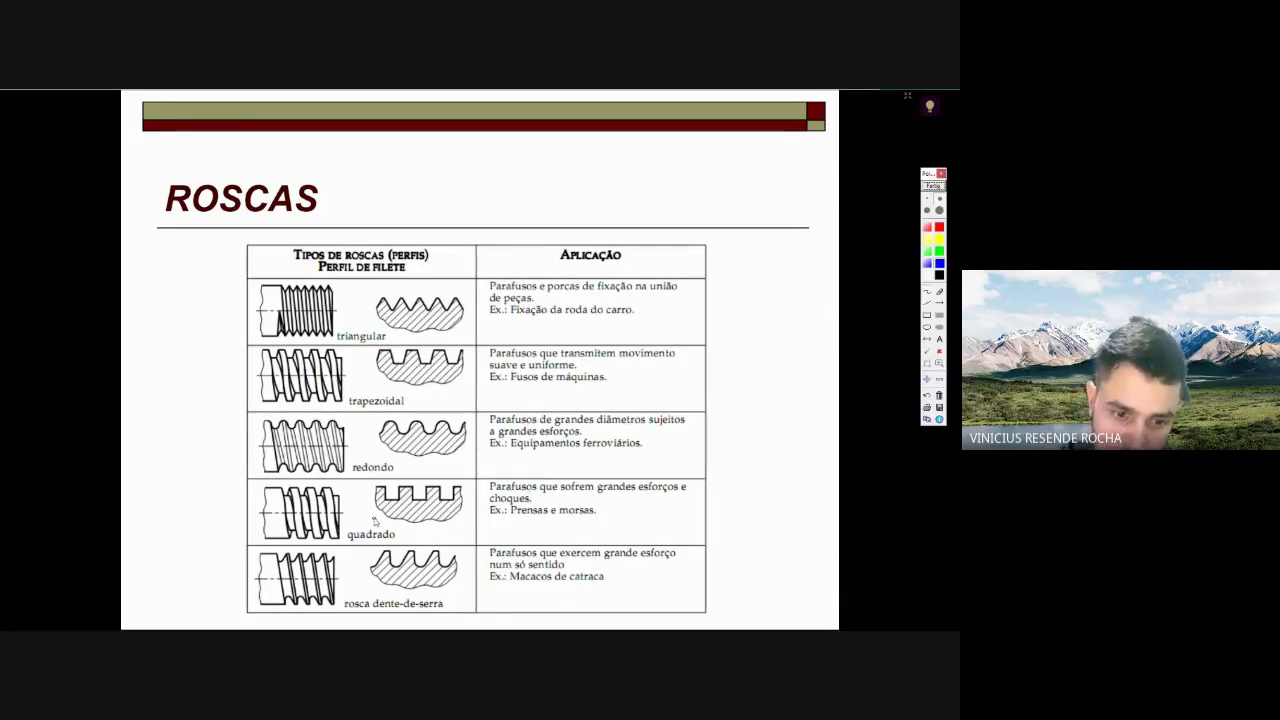
pyautogui.moveTo(153, 497)
pyautogui.mouseDown()
pyautogui.moveTo(207, 498)
pyautogui.moveTo(150, 492)
pyautogui.mouseUp()
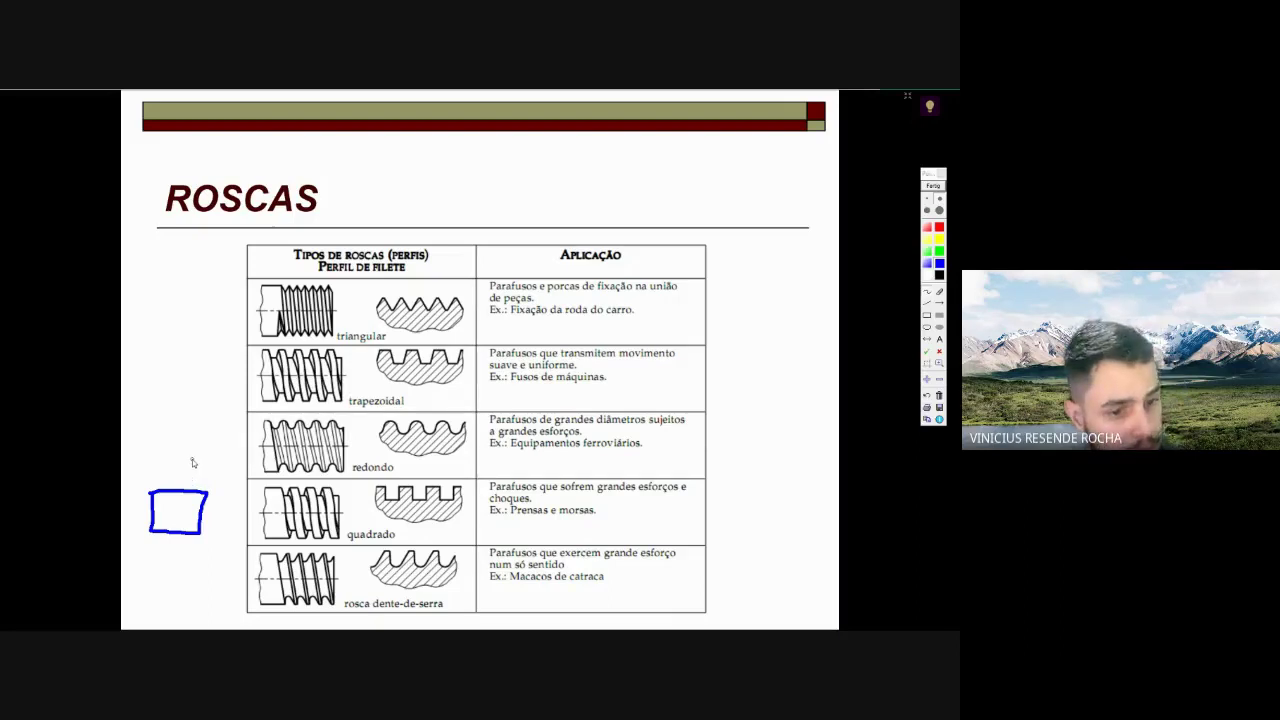
pyautogui.moveTo(178, 430)
pyautogui.mouseDown()
pyautogui.moveTo(202, 474)
pyautogui.moveTo(224, 394)
pyautogui.moveTo(222, 316)
pyautogui.moveTo(240, 285)
pyautogui.moveTo(202, 305)
pyautogui.moveTo(170, 432)
pyautogui.mouseUp()
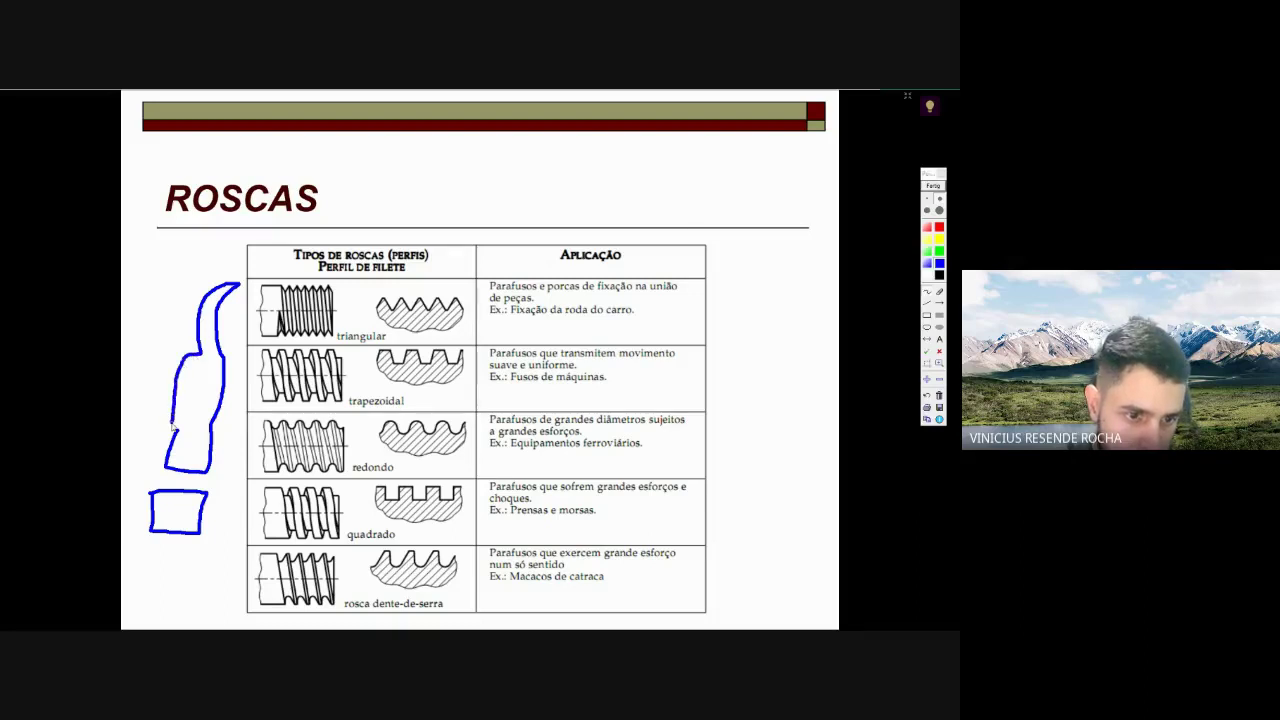
pyautogui.moveTo(226, 378); pyautogui.dragTo(452, 390)
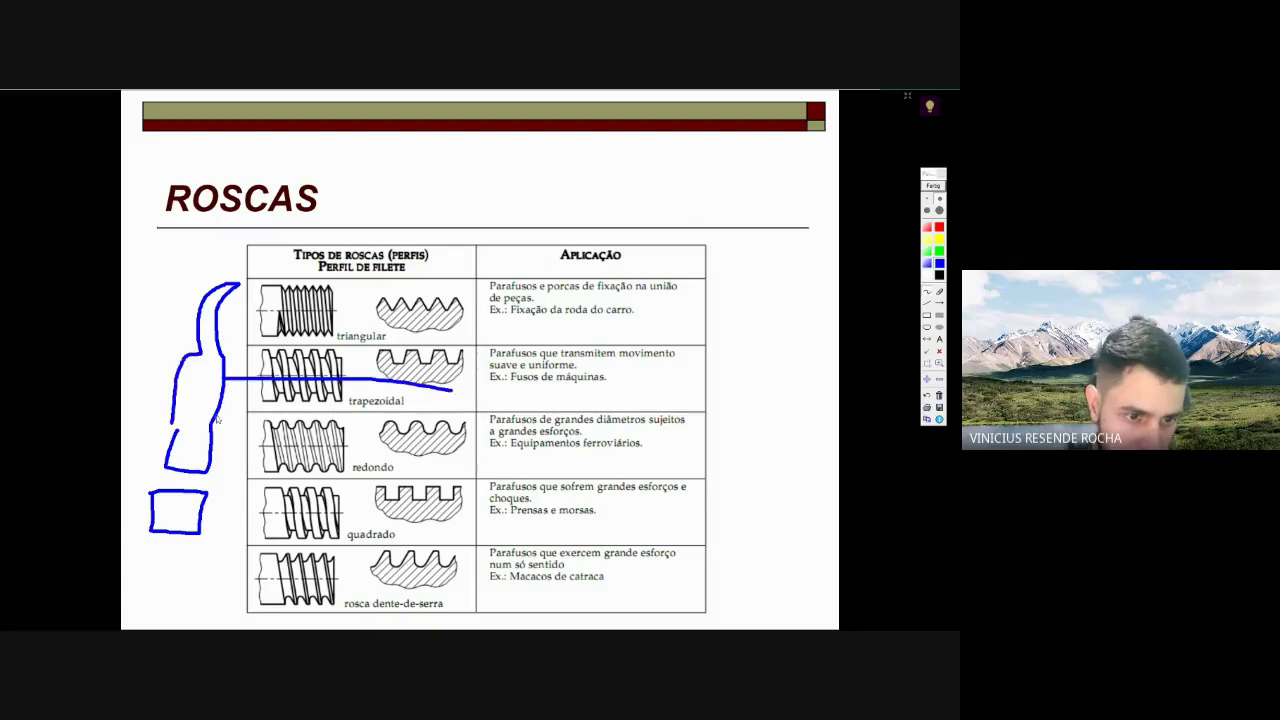
pyautogui.moveTo(214, 414)
pyautogui.mouseDown()
pyautogui.moveTo(530, 432)
pyautogui.moveTo(542, 405)
pyautogui.moveTo(432, 392)
pyautogui.mouseUp()
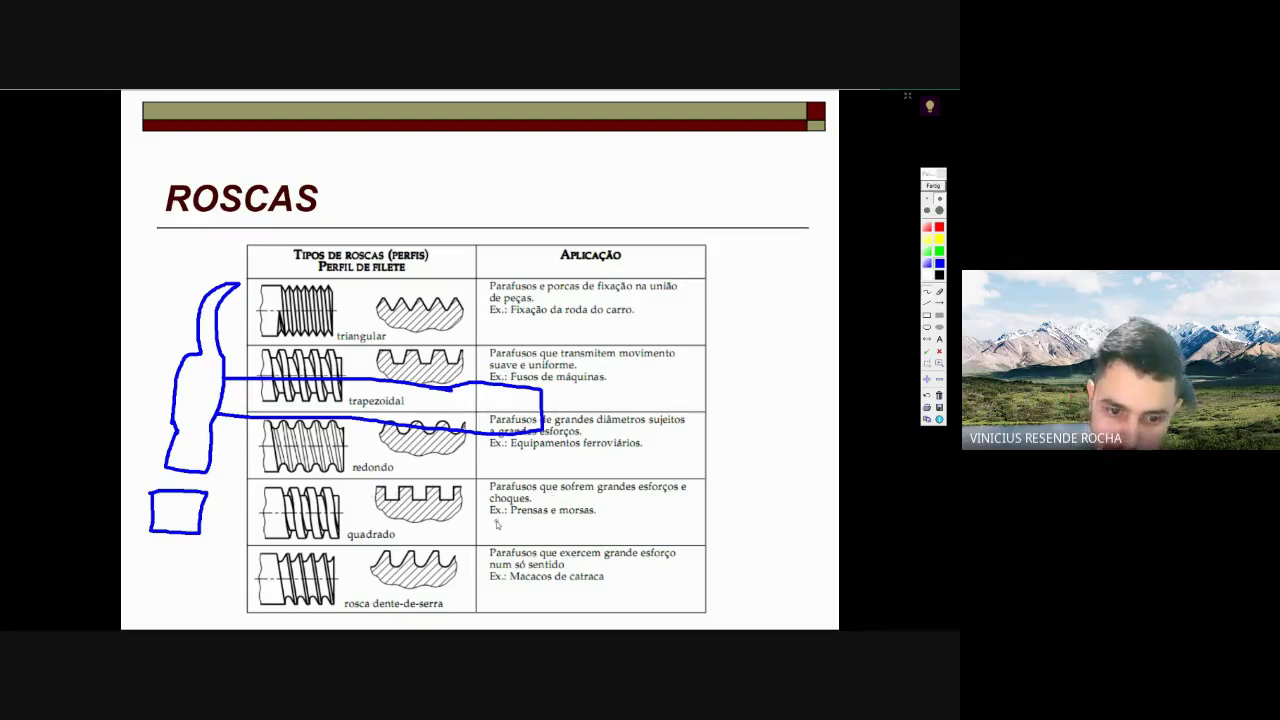
pyautogui.moveTo(494, 521); pyautogui.dragTo(605, 521)
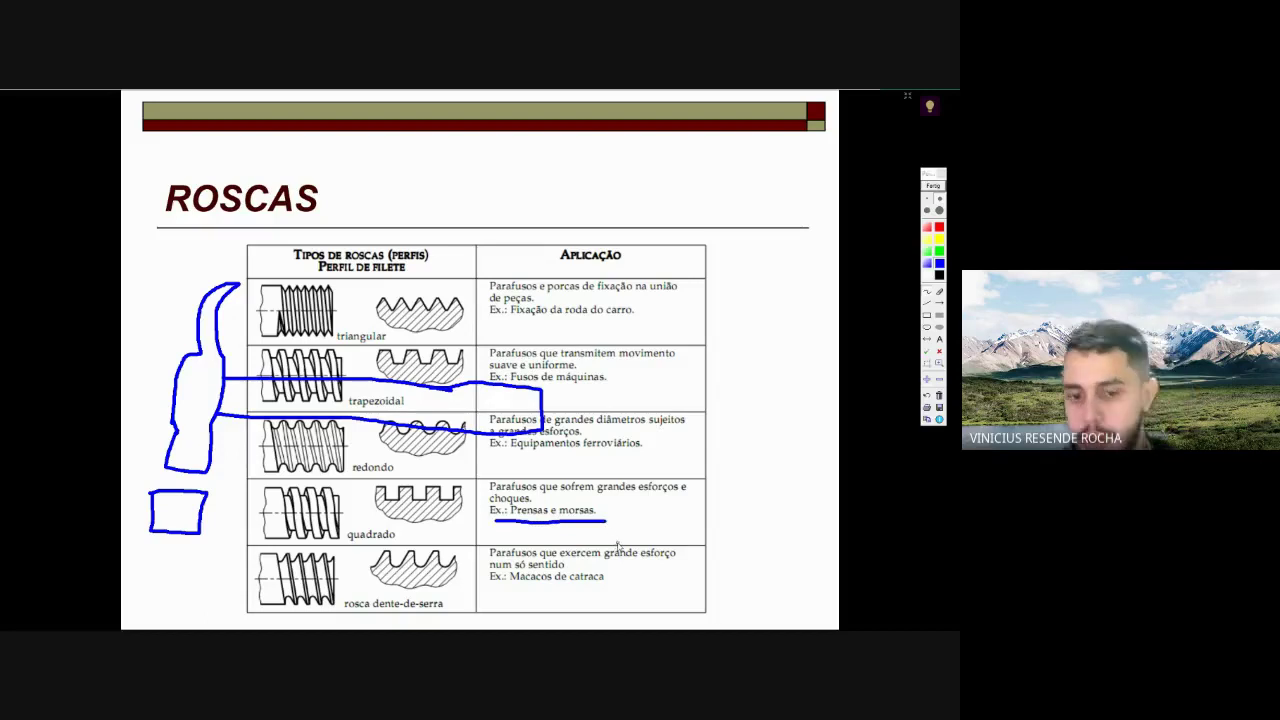
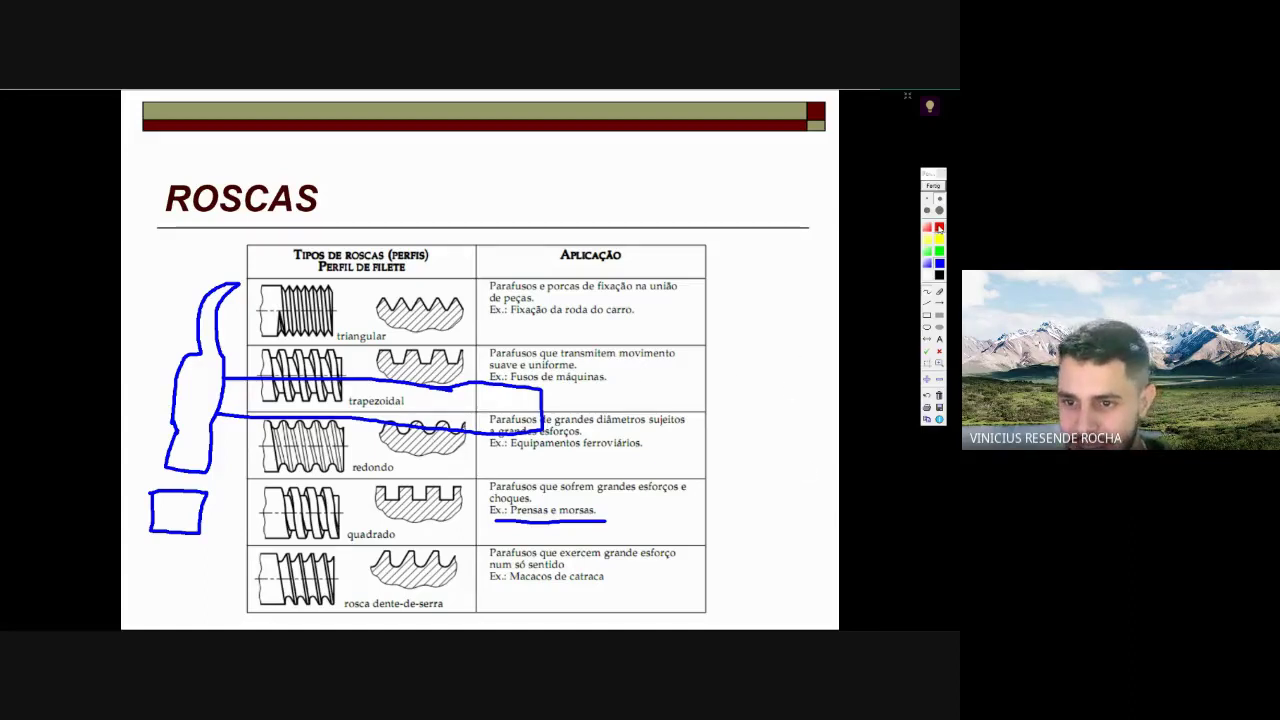
# - Sketch a red bench vise with two jaws and upper and lower screw bars beside the table
pyautogui.moveTo(709, 444)
pyautogui.mouseDown()
pyautogui.moveTo(675, 487)
pyautogui.moveTo(667, 542)
pyautogui.moveTo(716, 566)
pyautogui.mouseUp()
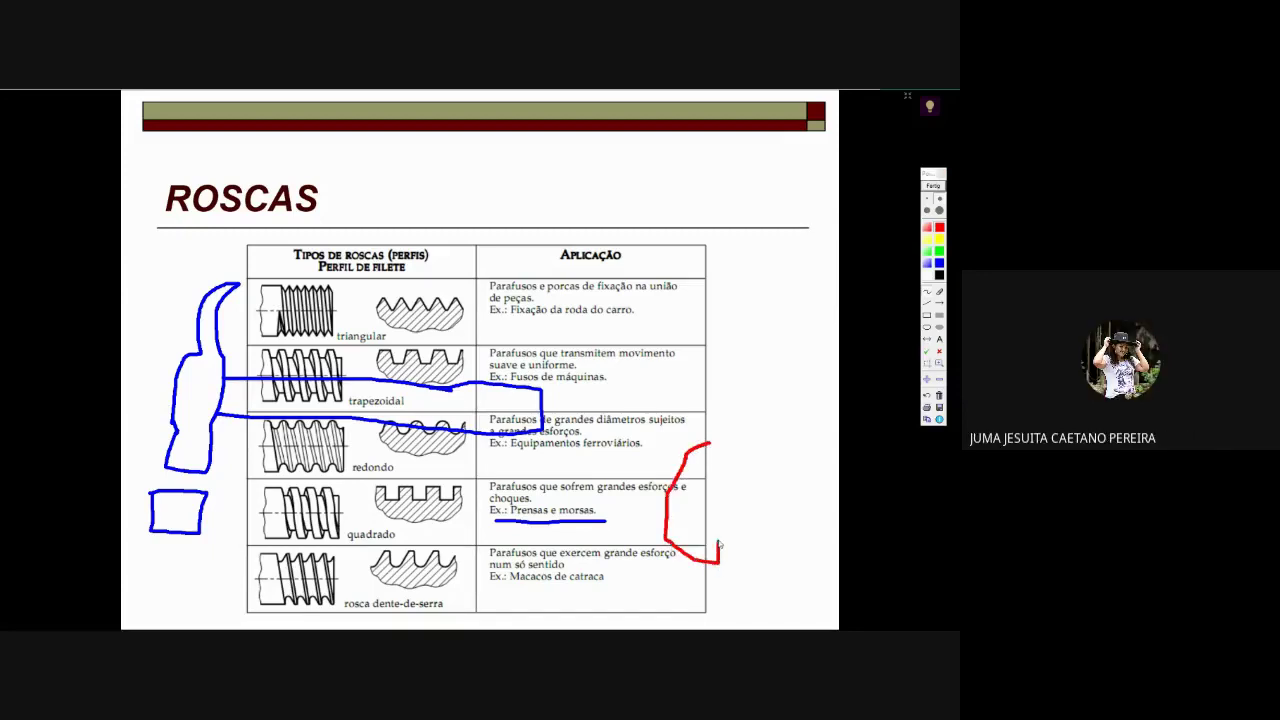
pyautogui.moveTo(721, 498)
pyautogui.mouseDown()
pyautogui.moveTo(708, 490)
pyautogui.moveTo(722, 452)
pyautogui.mouseUp()
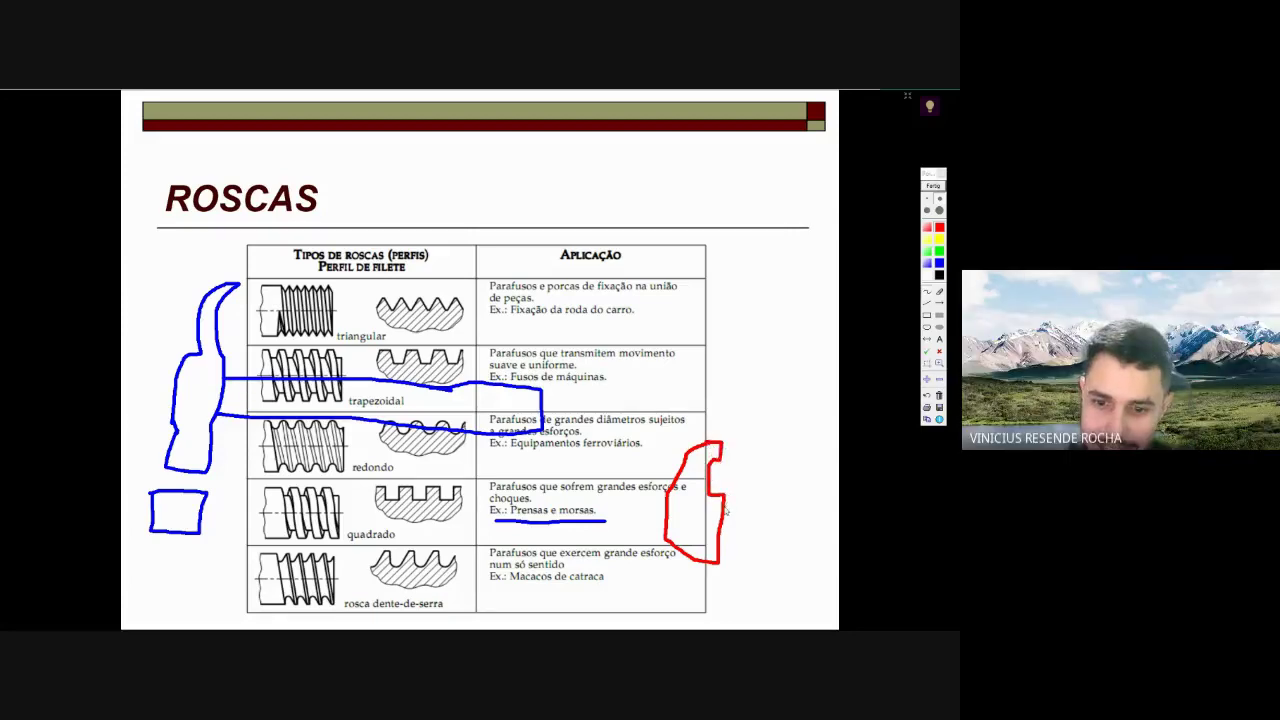
pyautogui.moveTo(724, 507)
pyautogui.mouseDown()
pyautogui.moveTo(747, 510)
pyautogui.moveTo(748, 550)
pyautogui.mouseUp()
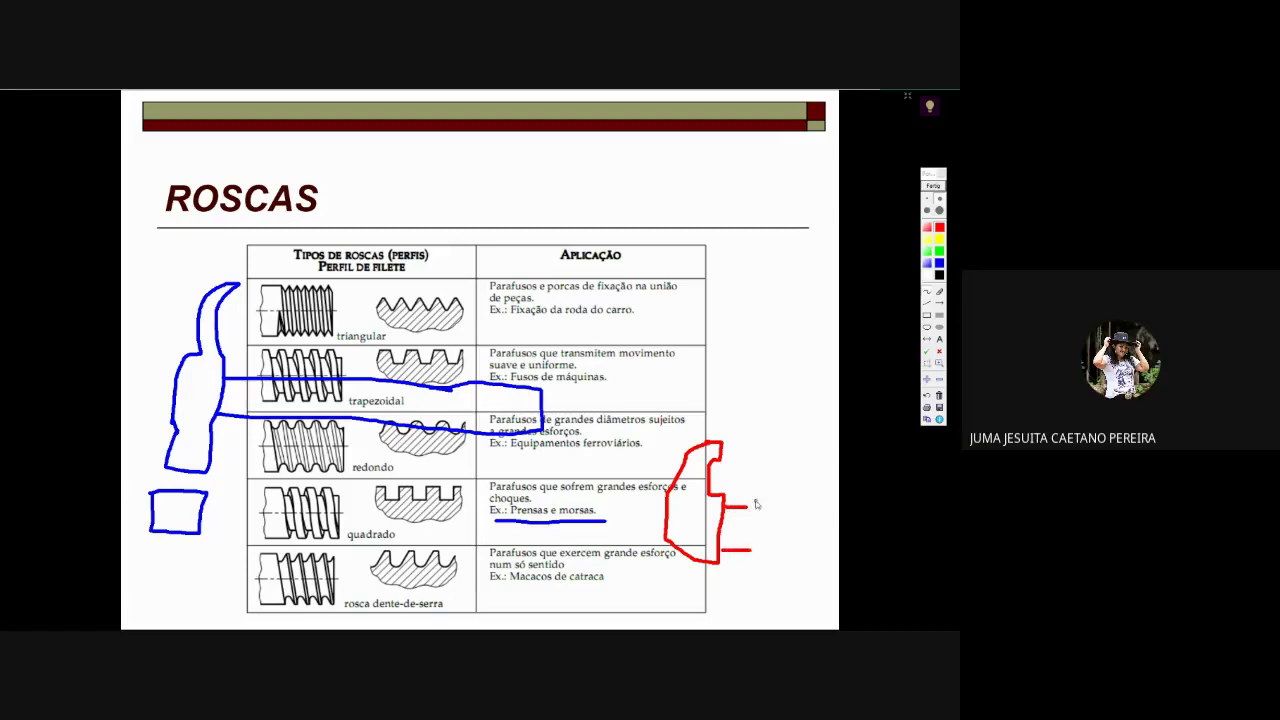
pyautogui.moveTo(755, 491)
pyautogui.mouseDown()
pyautogui.moveTo(756, 538)
pyautogui.moveTo(810, 566)
pyautogui.moveTo(820, 491)
pyautogui.mouseUp()
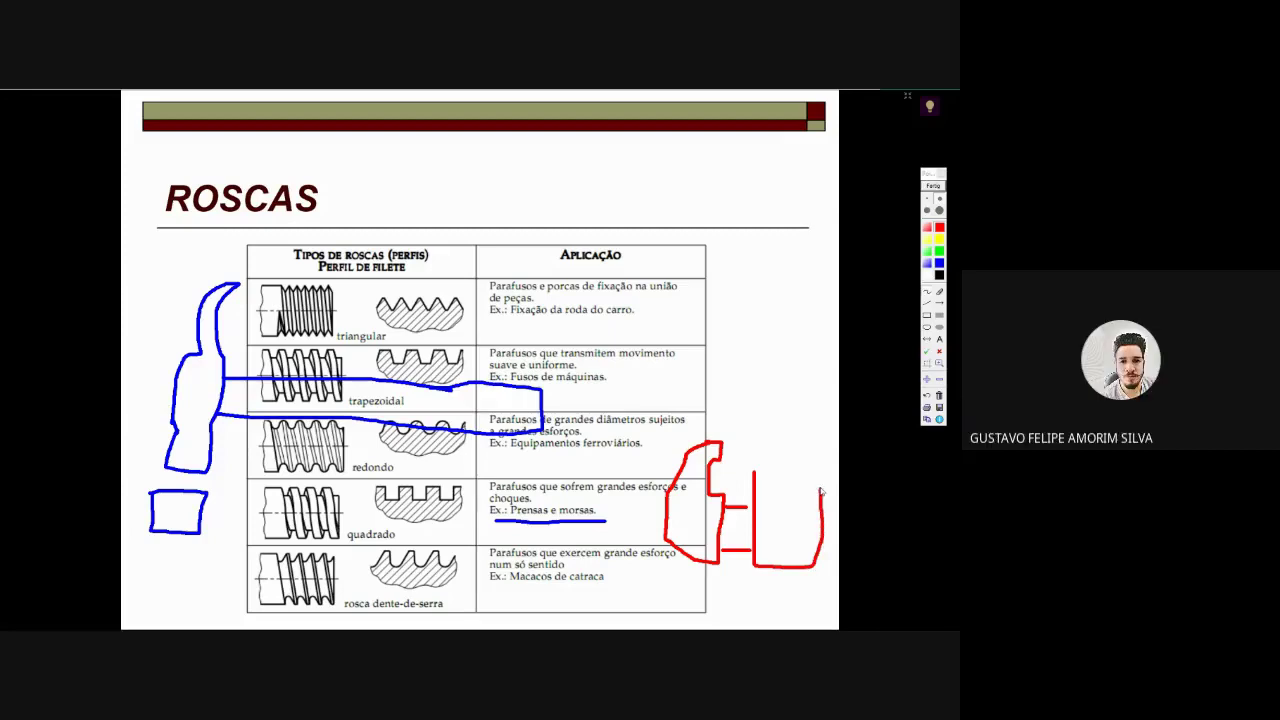
pyautogui.moveTo(793, 446)
pyautogui.mouseDown()
pyautogui.moveTo(769, 433)
pyautogui.moveTo(756, 459)
pyautogui.mouseUp()
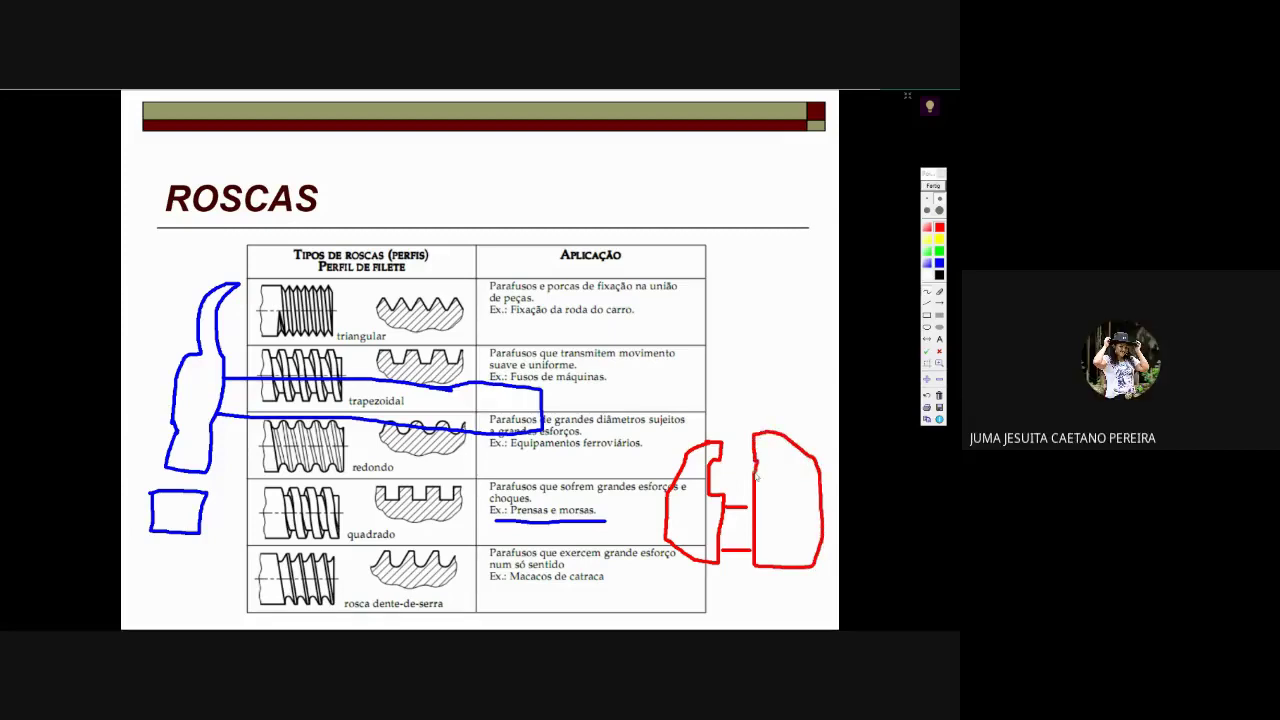
pyautogui.moveTo(823, 503); pyautogui.dragTo(922, 514)
pyautogui.moveTo(828, 552); pyautogui.dragTo(935, 554)
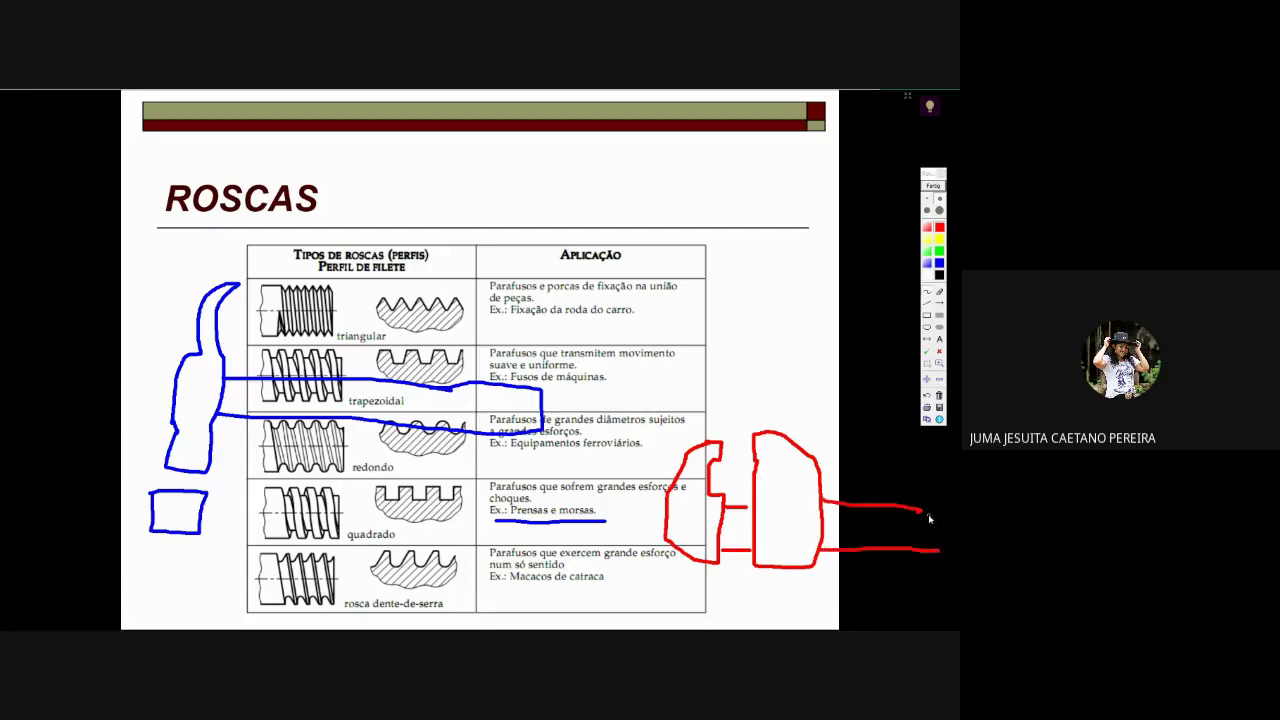
pyautogui.moveTo(920, 510); pyautogui.dragTo(940, 550)
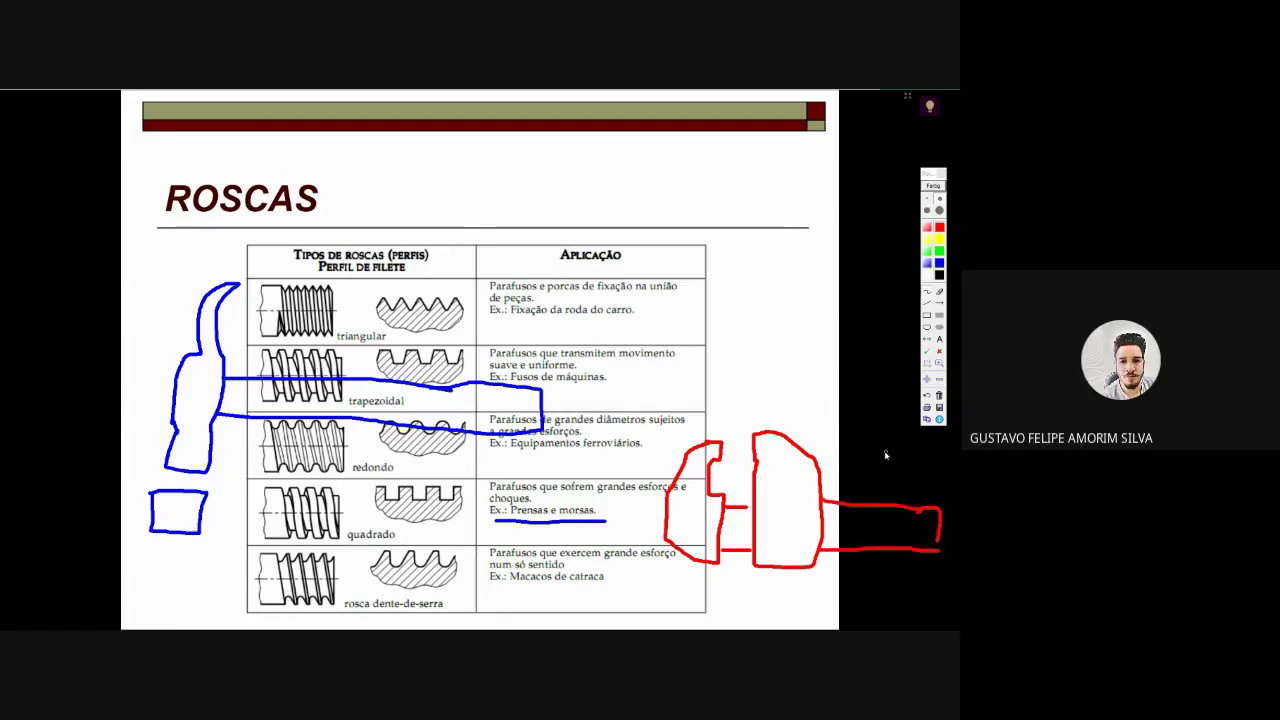
# - Switch to blue and trace a tall rectangle, a loop and a short stroke over the red vise
pyautogui.click(940, 273)
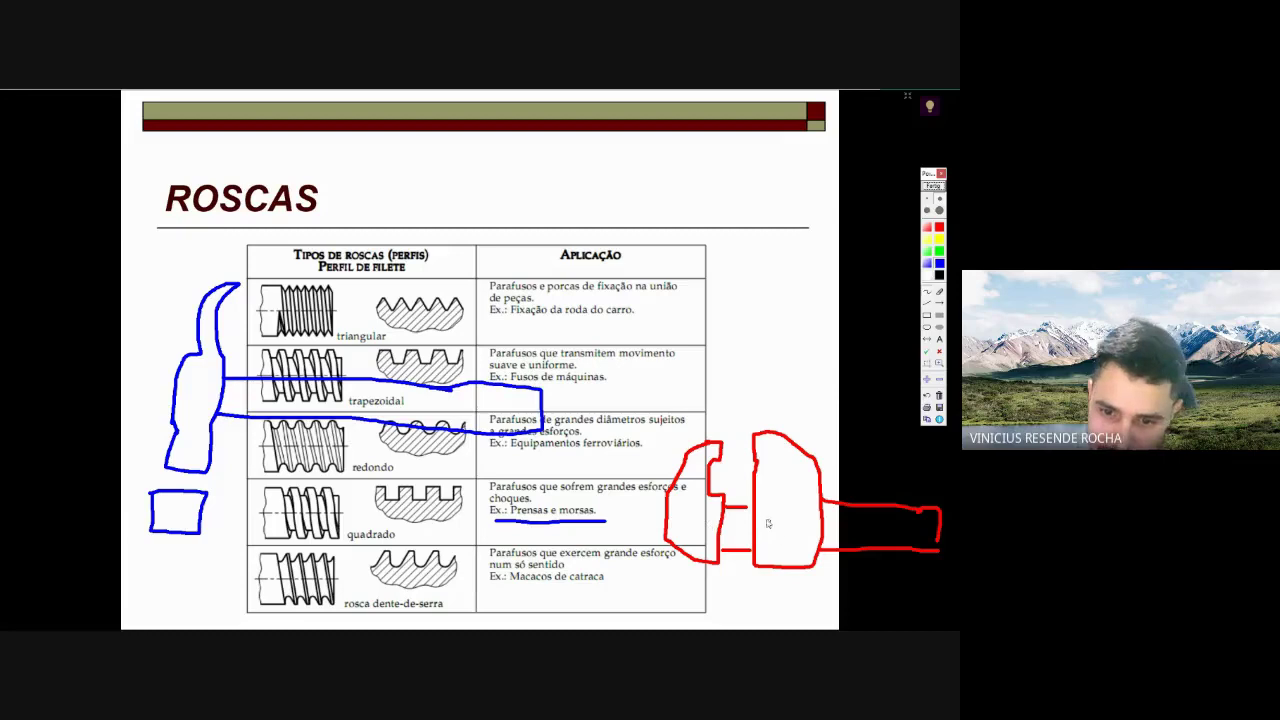
pyautogui.moveTo(717, 392); pyautogui.dragTo(758, 497)
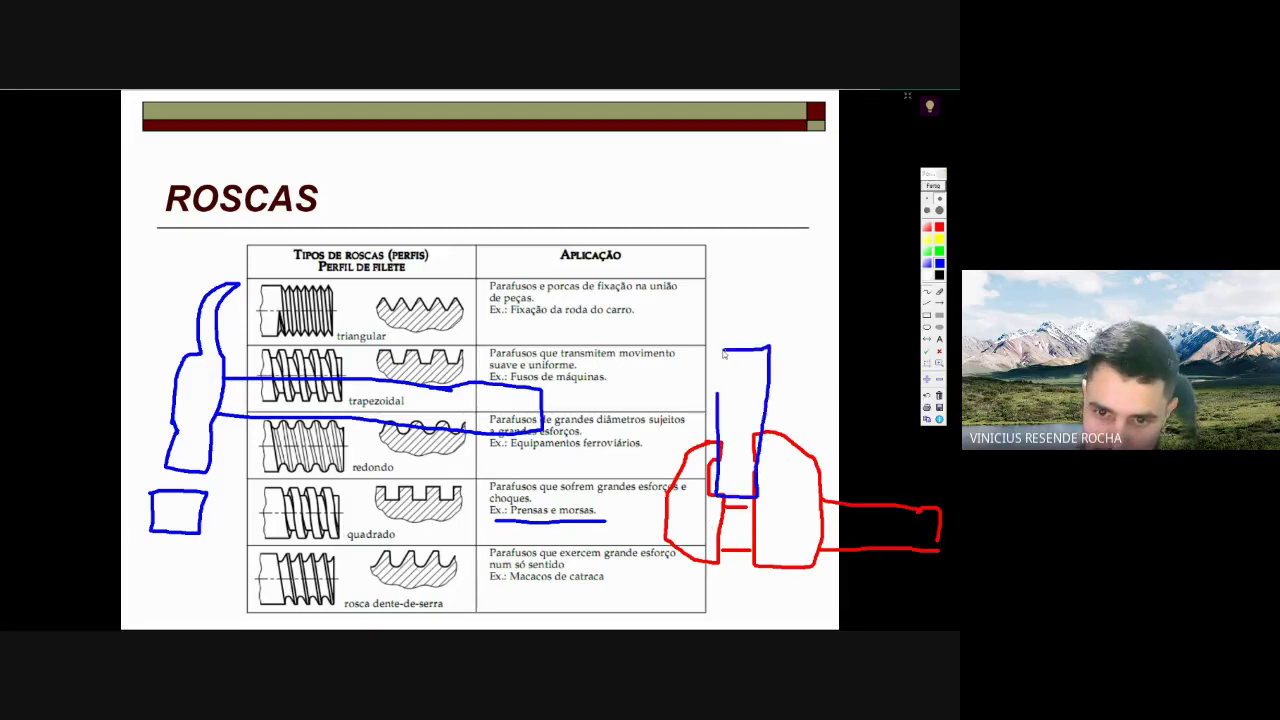
pyautogui.moveTo(758, 500); pyautogui.dragTo(714, 410)
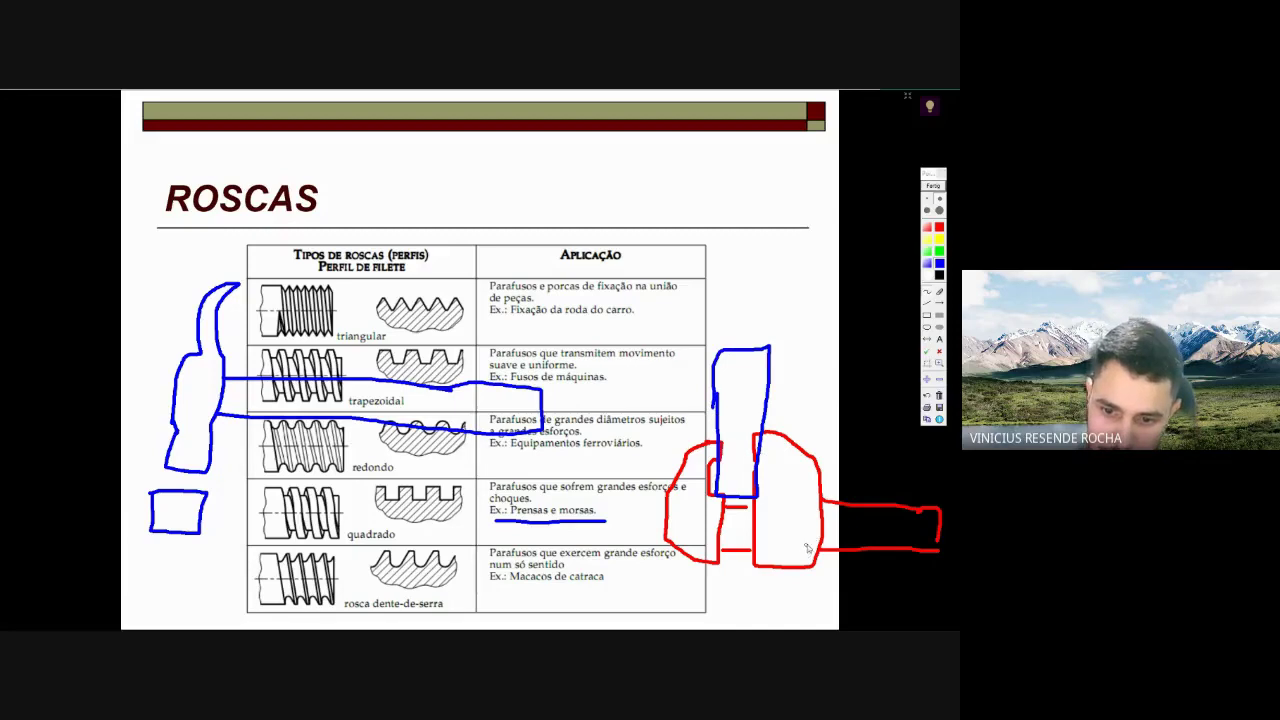
pyautogui.moveTo(815, 544)
pyautogui.mouseDown()
pyautogui.moveTo(884, 541)
pyautogui.moveTo(792, 563)
pyautogui.mouseUp()
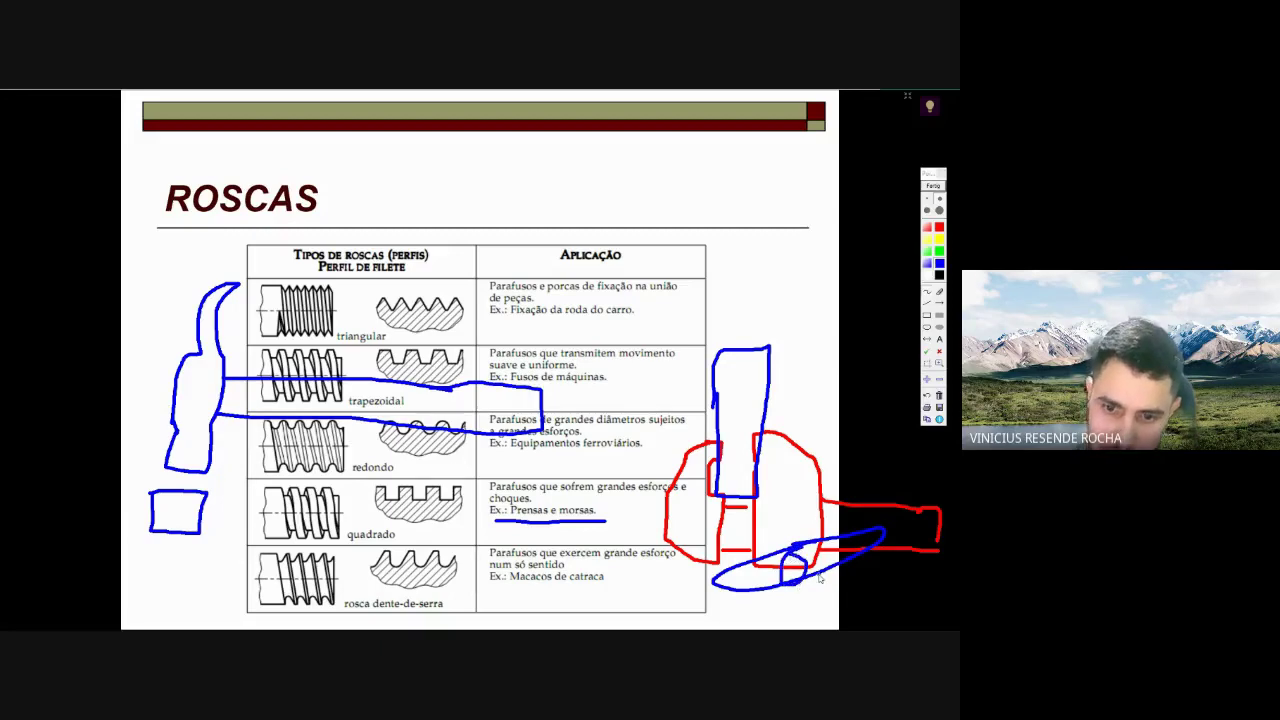
pyautogui.moveTo(836, 506); pyautogui.dragTo(833, 548)
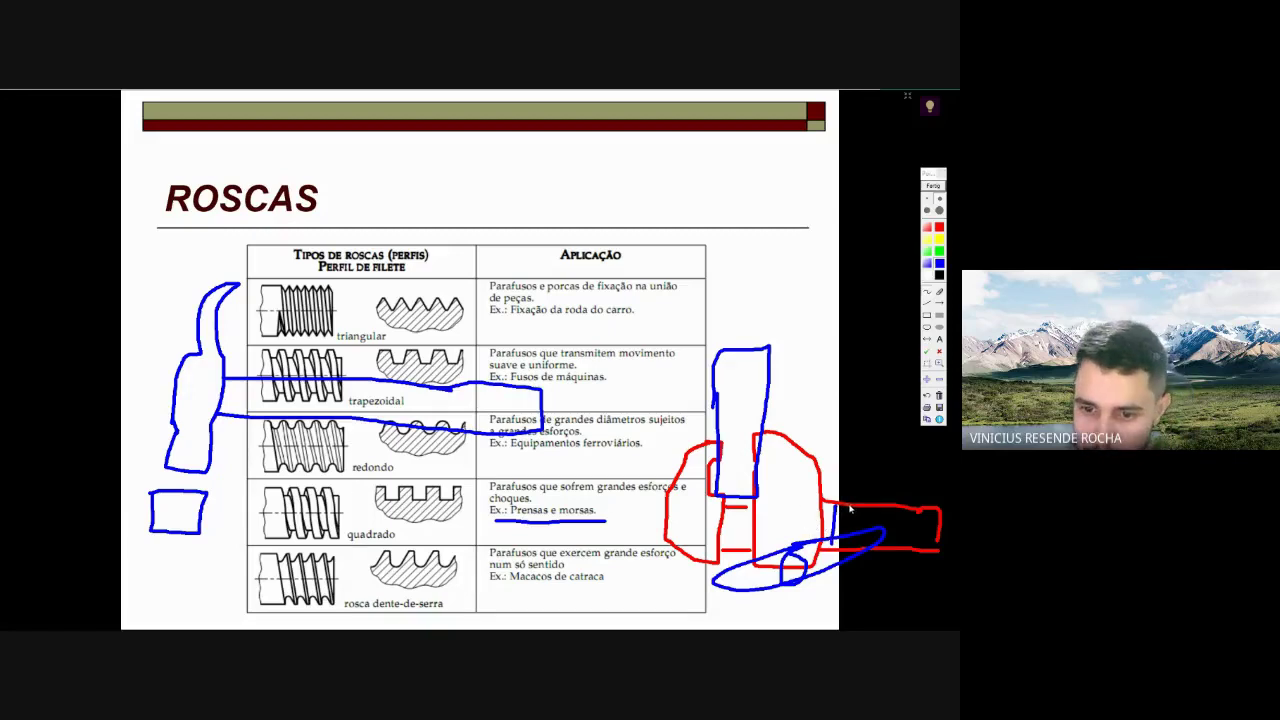
# - Underline Prensas e morsas, Macacos de catraca and rosca dente-de-serra in blue, then clear the ink
pyautogui.moveTo(438, 532); pyautogui.dragTo(500, 512)
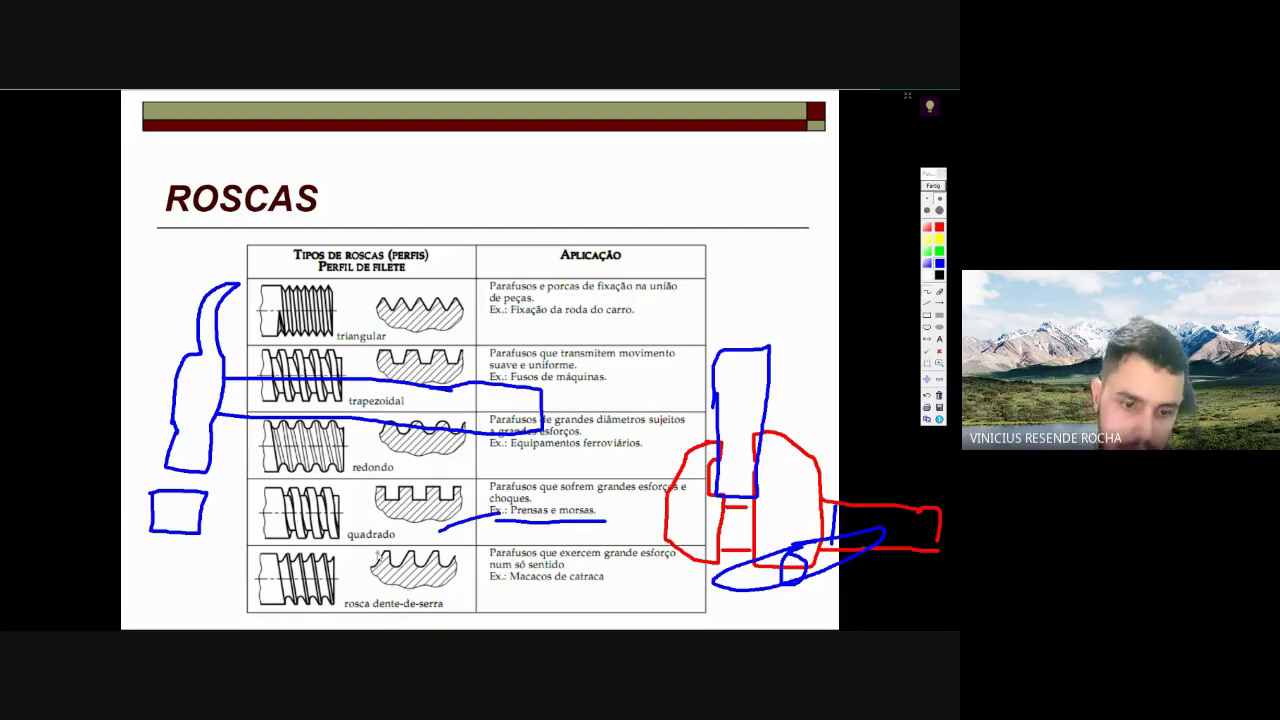
pyautogui.moveTo(392, 558); pyautogui.dragTo(398, 565)
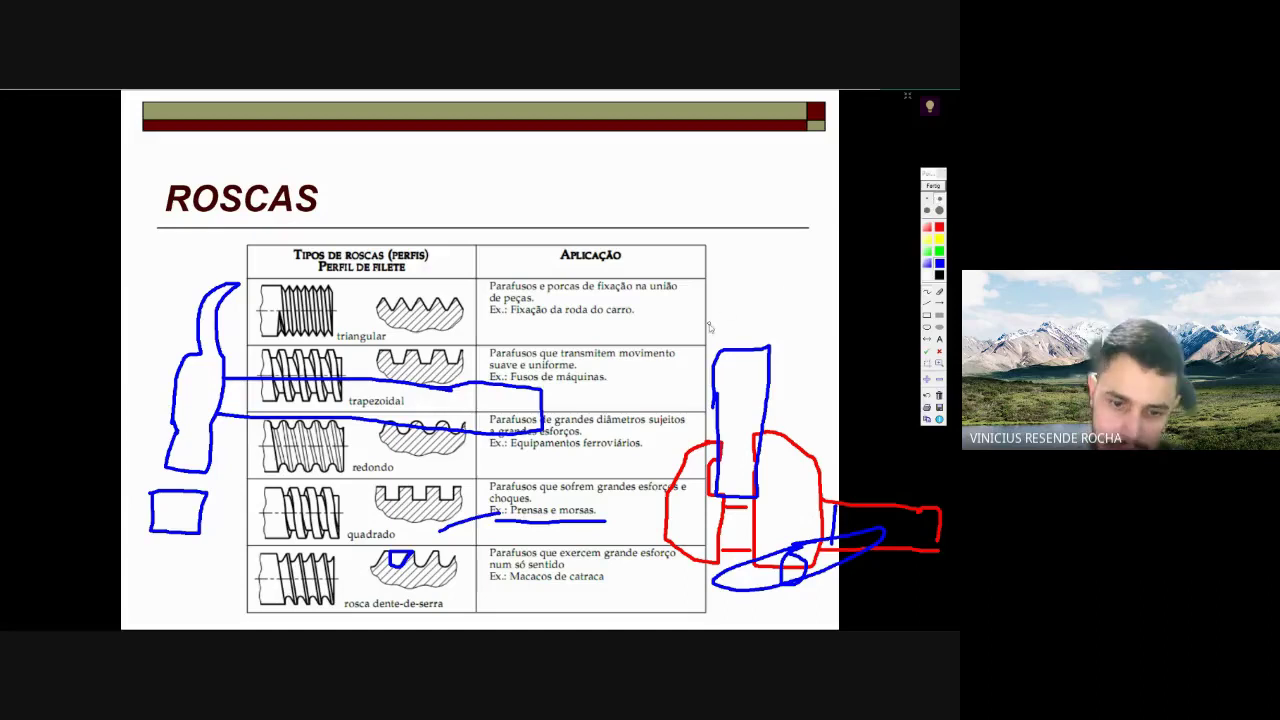
pyautogui.moveTo(508, 590); pyautogui.dragTo(597, 590)
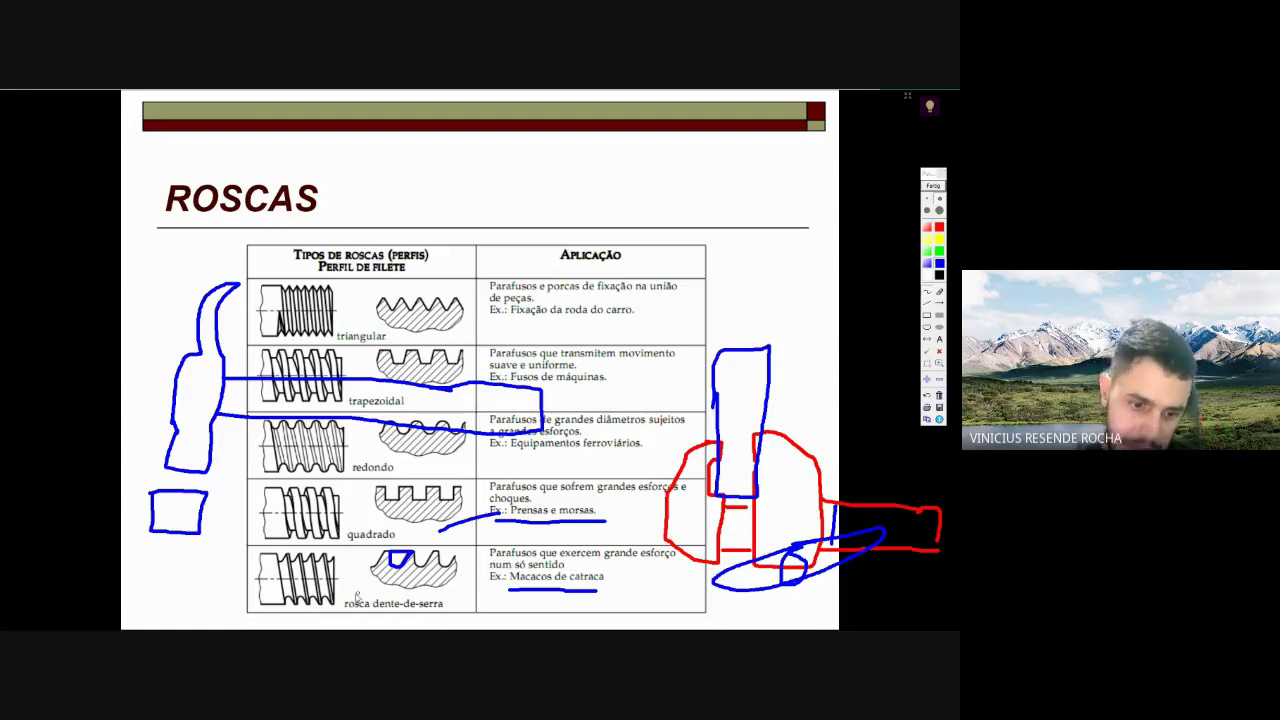
pyautogui.moveTo(336, 610); pyautogui.dragTo(437, 610)
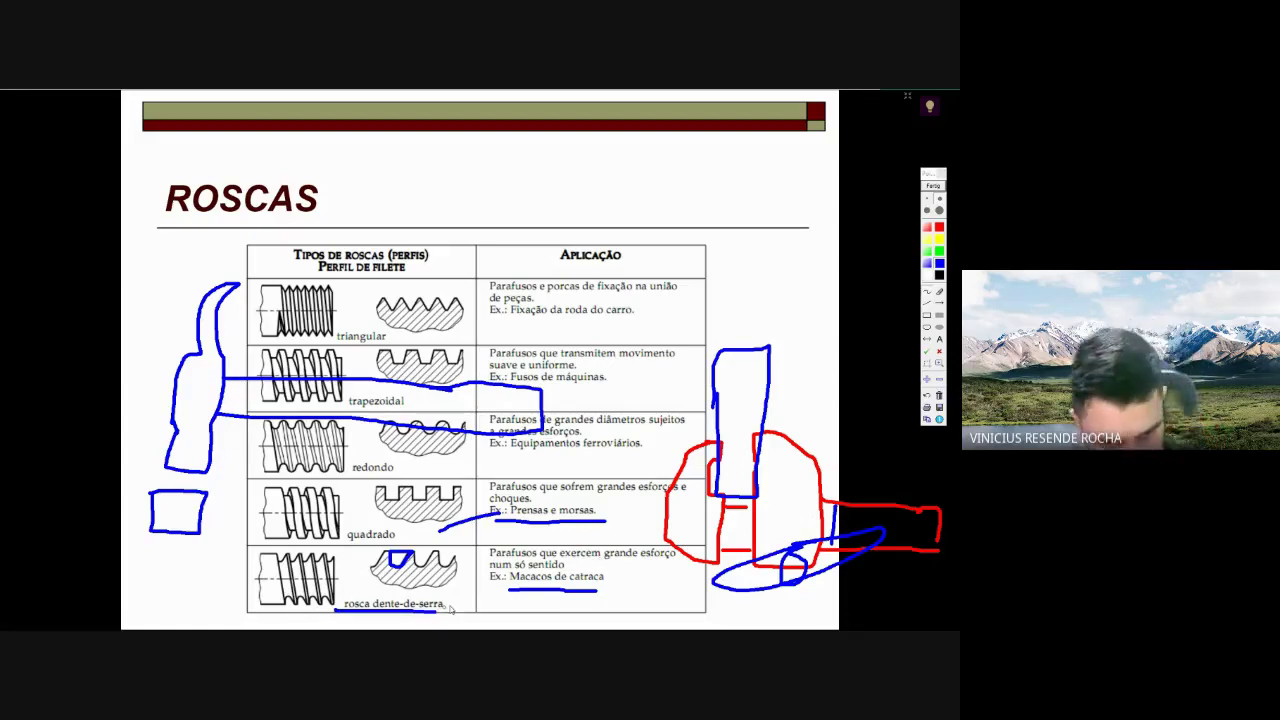
pyautogui.click(933, 186)
# - Go to the PARAFUSOS slide and underline "não permanente de peças" in blue
pyautogui.click(731, 409)
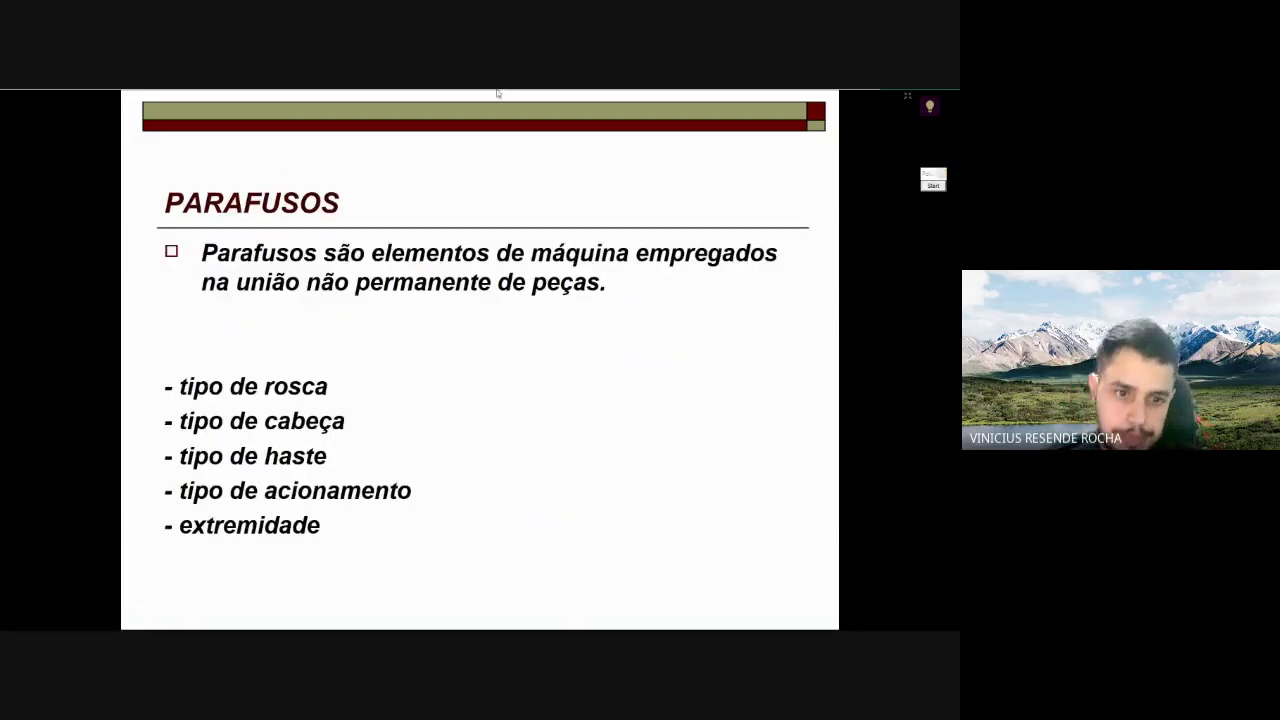
pyautogui.click(933, 186)
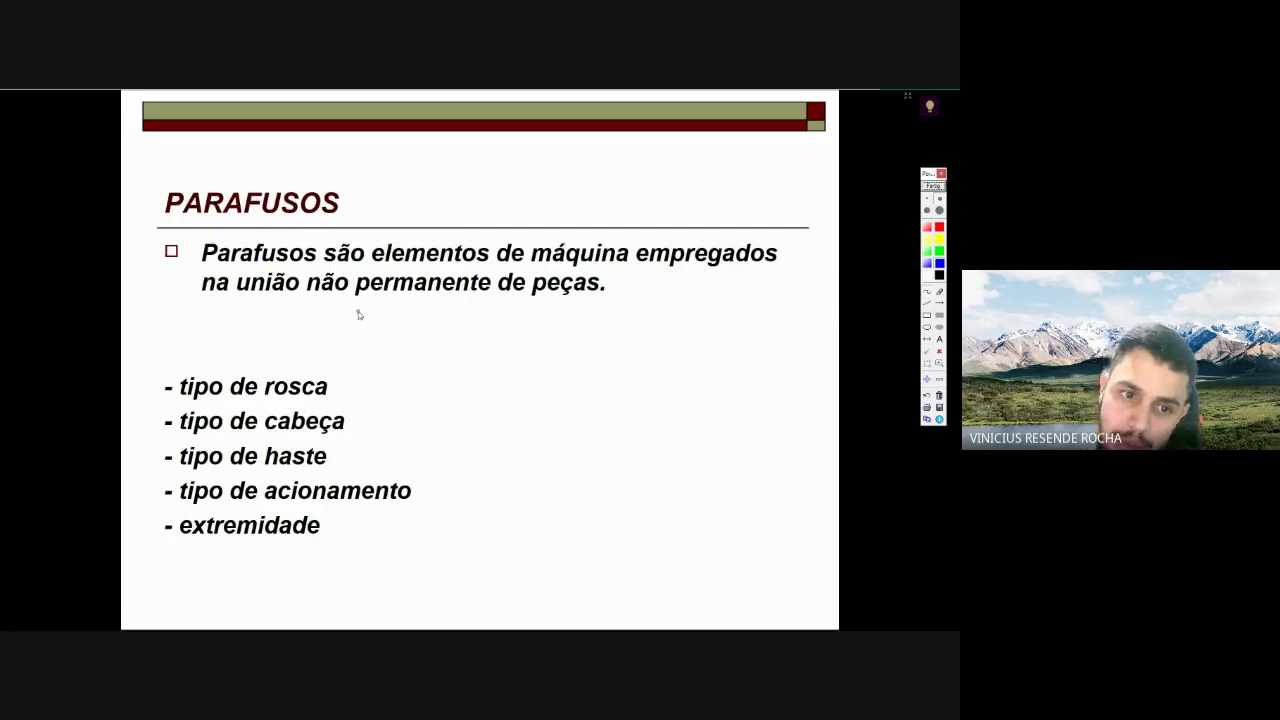
pyautogui.moveTo(306, 294); pyautogui.dragTo(625, 302)
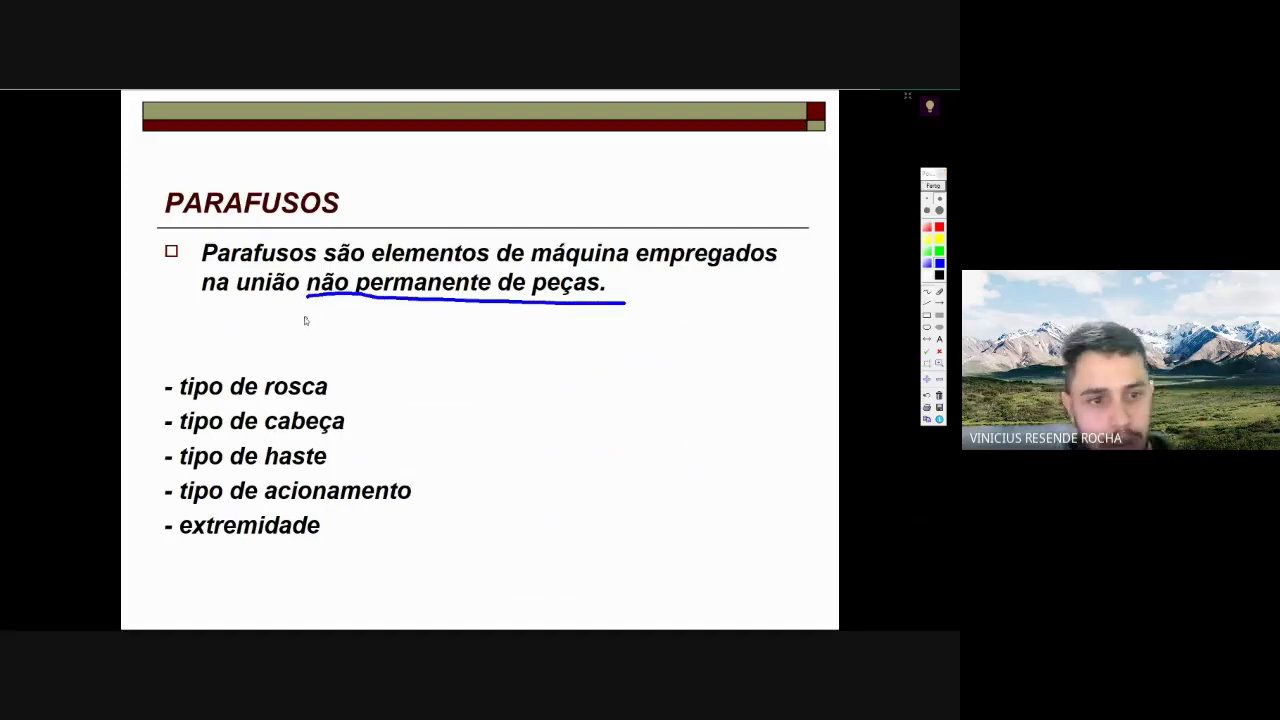
pyautogui.moveTo(308, 300); pyautogui.dragTo(302, 298)
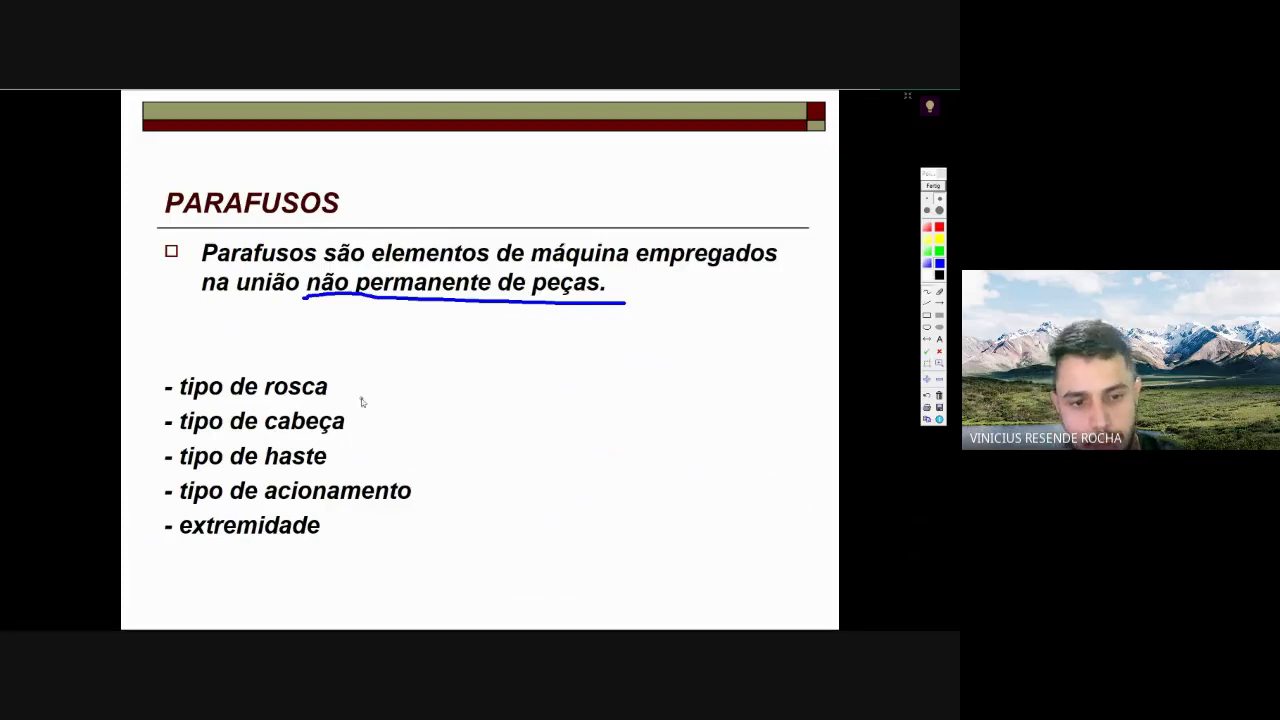
# - Tick the rosca, cabeça, haste, acionamento and extremidade items in blue
pyautogui.moveTo(322, 408); pyautogui.dragTo(354, 393)
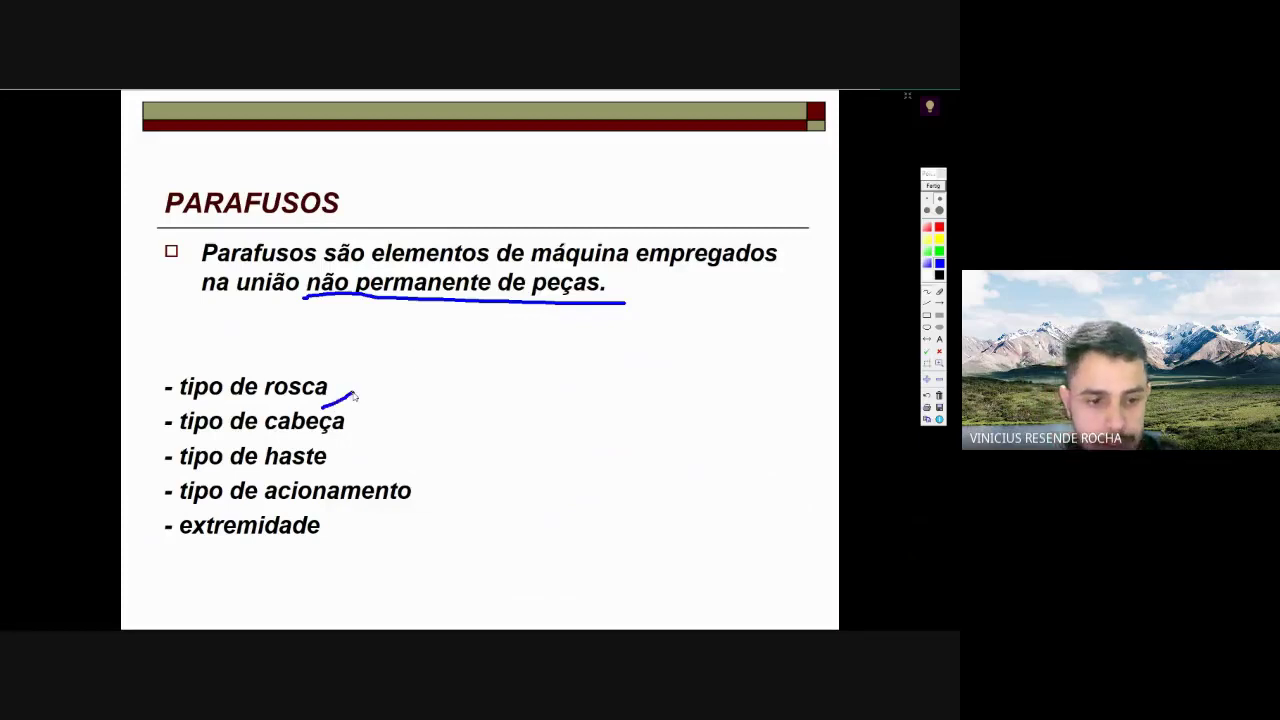
pyautogui.moveTo(342, 451); pyautogui.dragTo(364, 428)
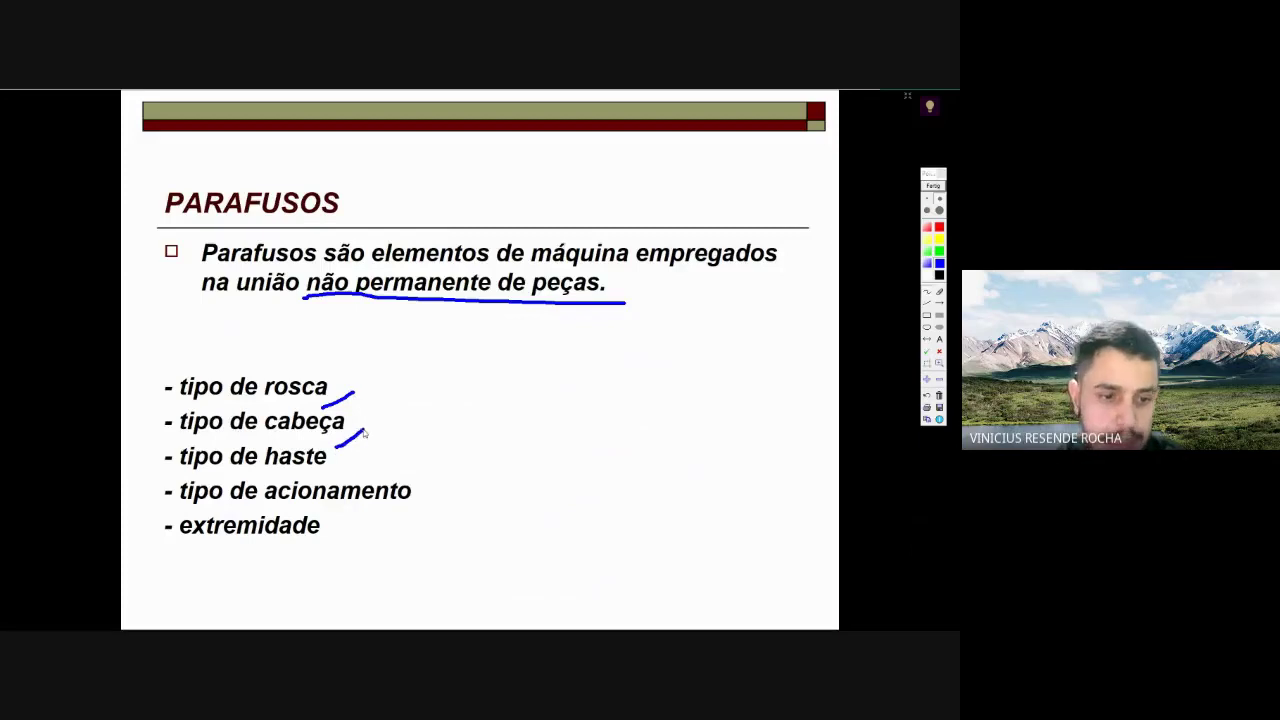
pyautogui.moveTo(320, 474); pyautogui.dragTo(341, 467)
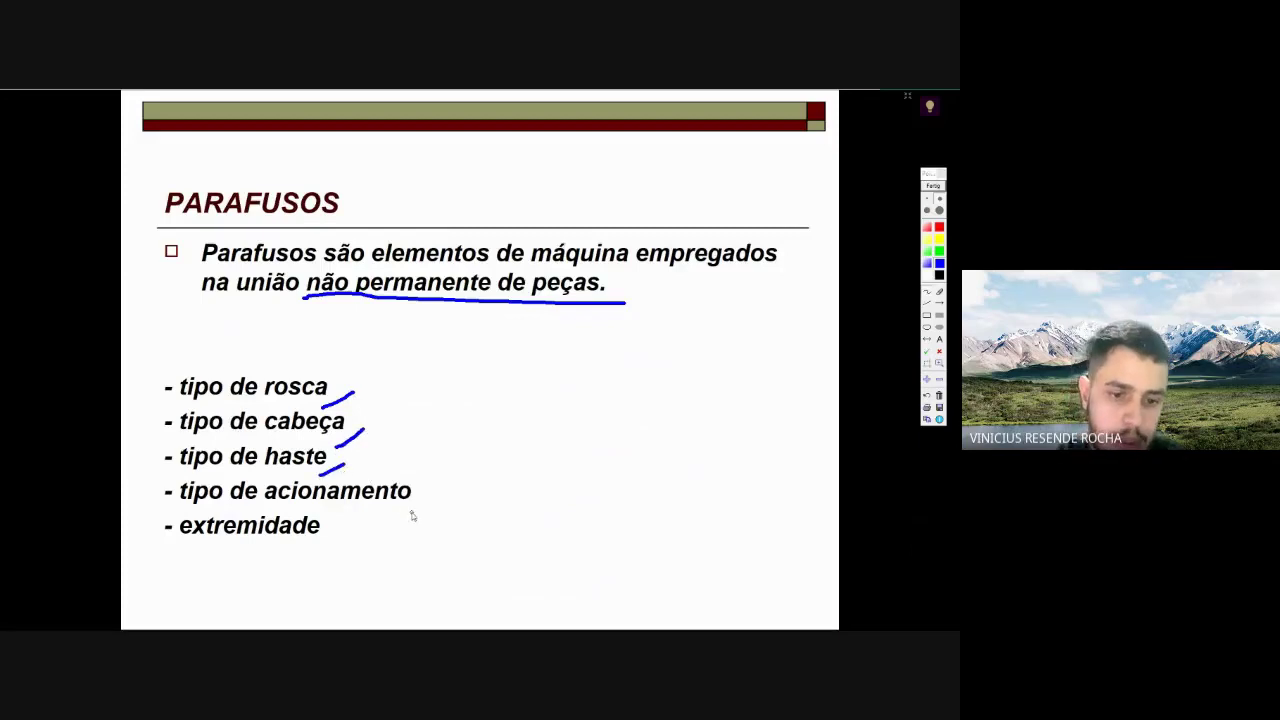
pyautogui.moveTo(402, 507); pyautogui.dragTo(439, 491)
pyautogui.moveTo(307, 549); pyautogui.dragTo(345, 541)
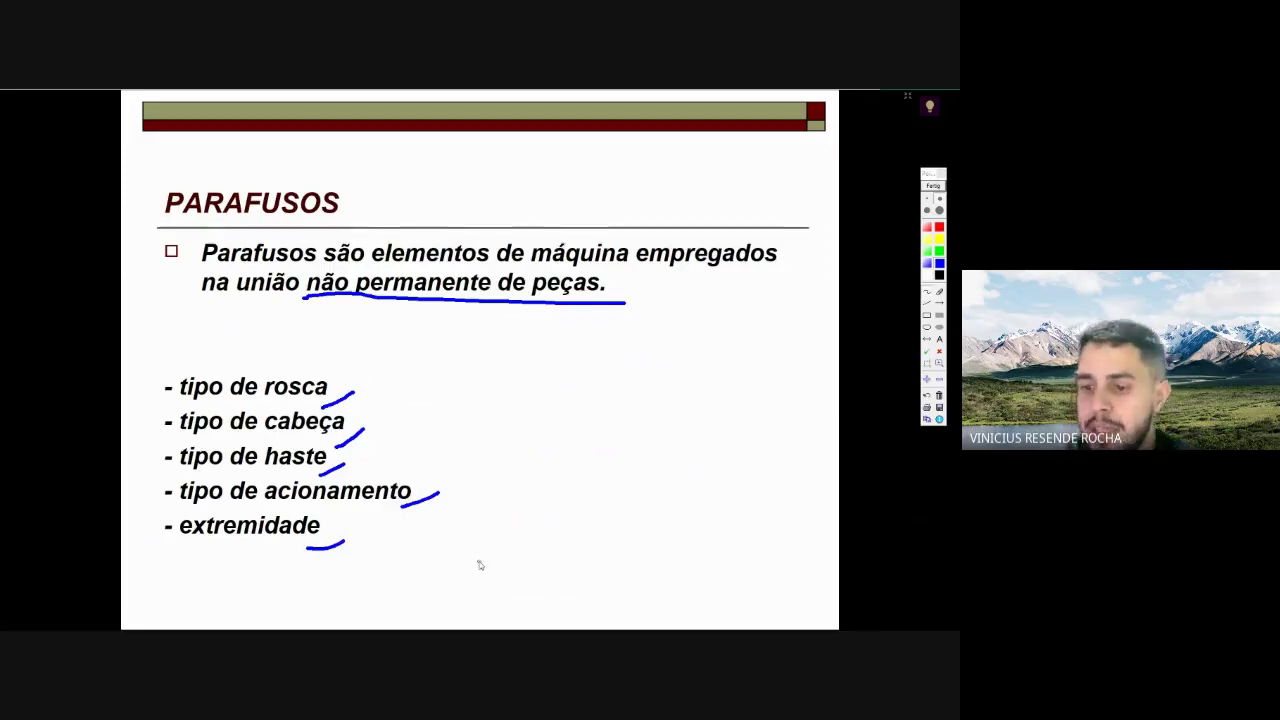
# - Clear the ink, advance to the PARAFUSO SEXTAVADO slide, and bring back the Pointofix pen tools
pyautogui.press('Escape')
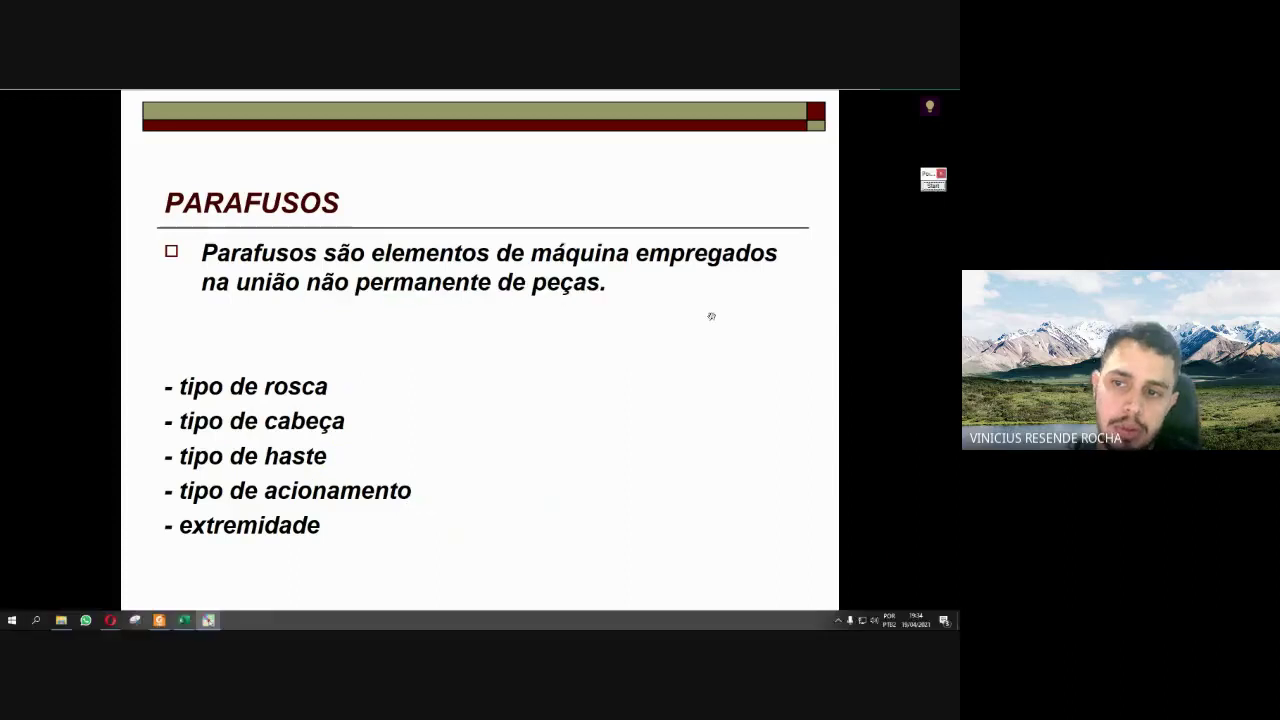
pyautogui.press('Right')
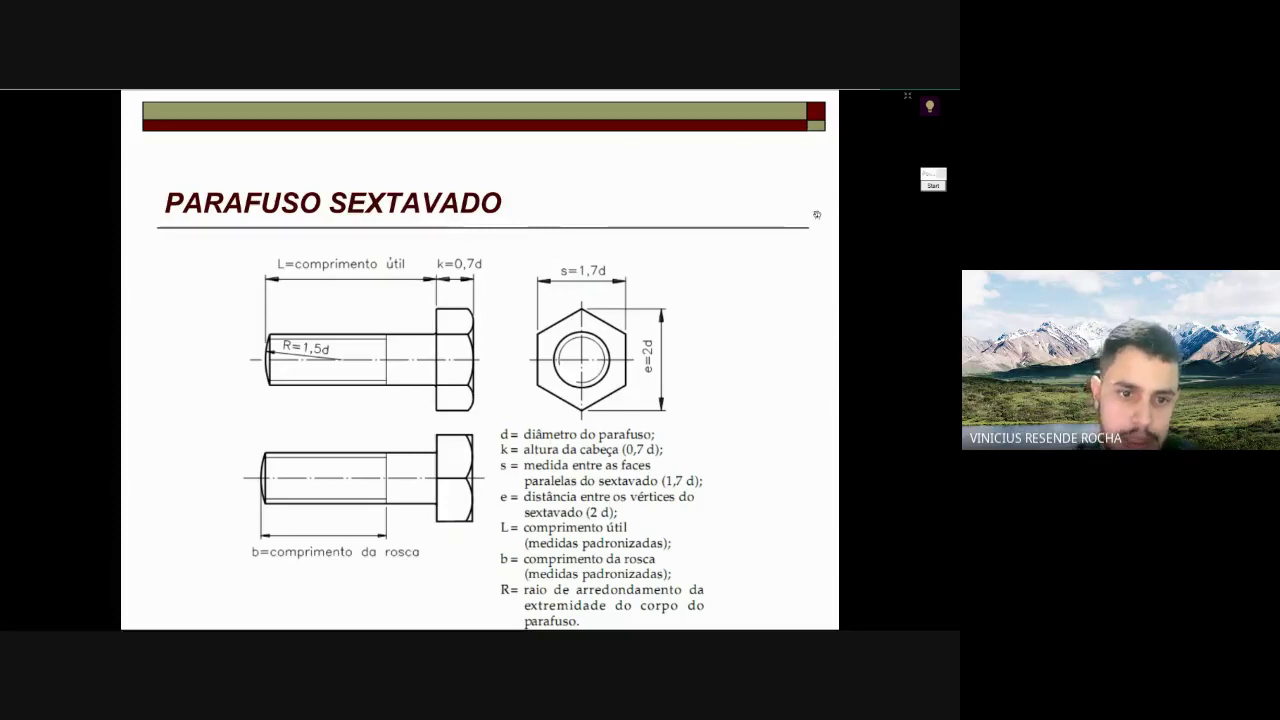
pyautogui.click(933, 186)
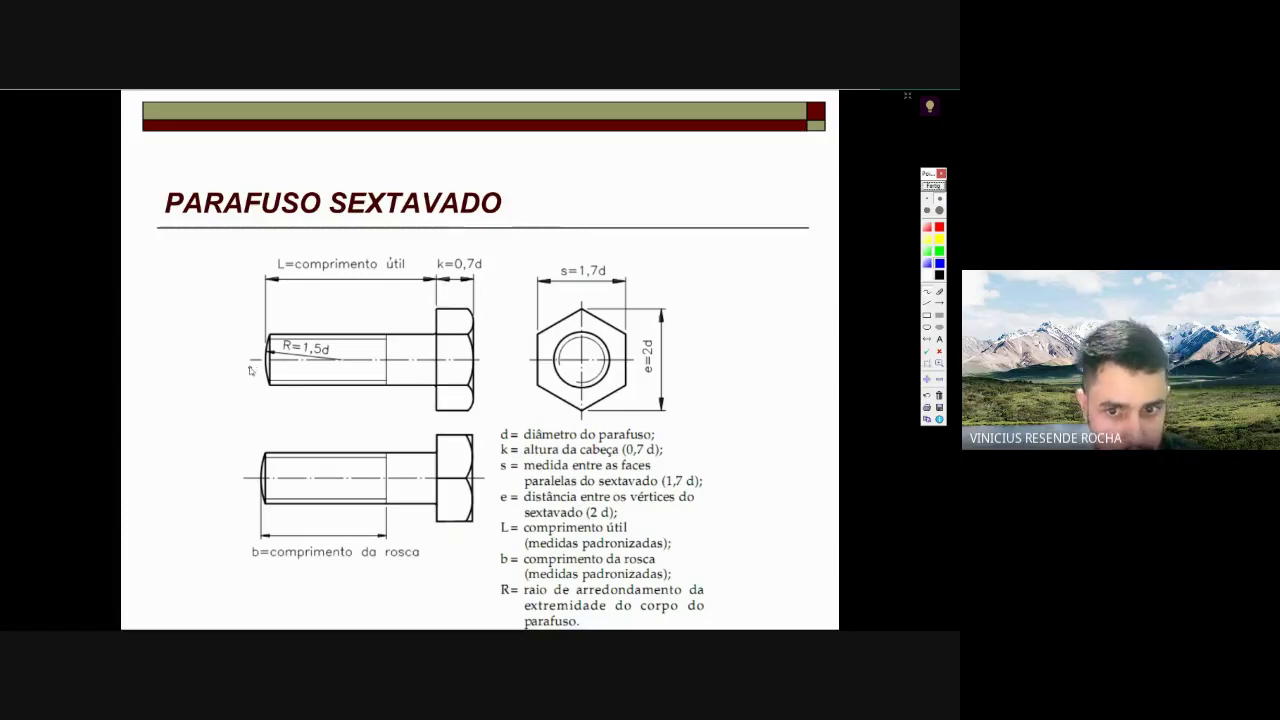
# - Label the shank diameter d, mark the head height k, and draw the width line above the hexagon
pyautogui.moveTo(236, 338)
pyautogui.mouseDown()
pyautogui.moveTo(243, 381)
pyautogui.moveTo(246, 348)
pyautogui.mouseUp()
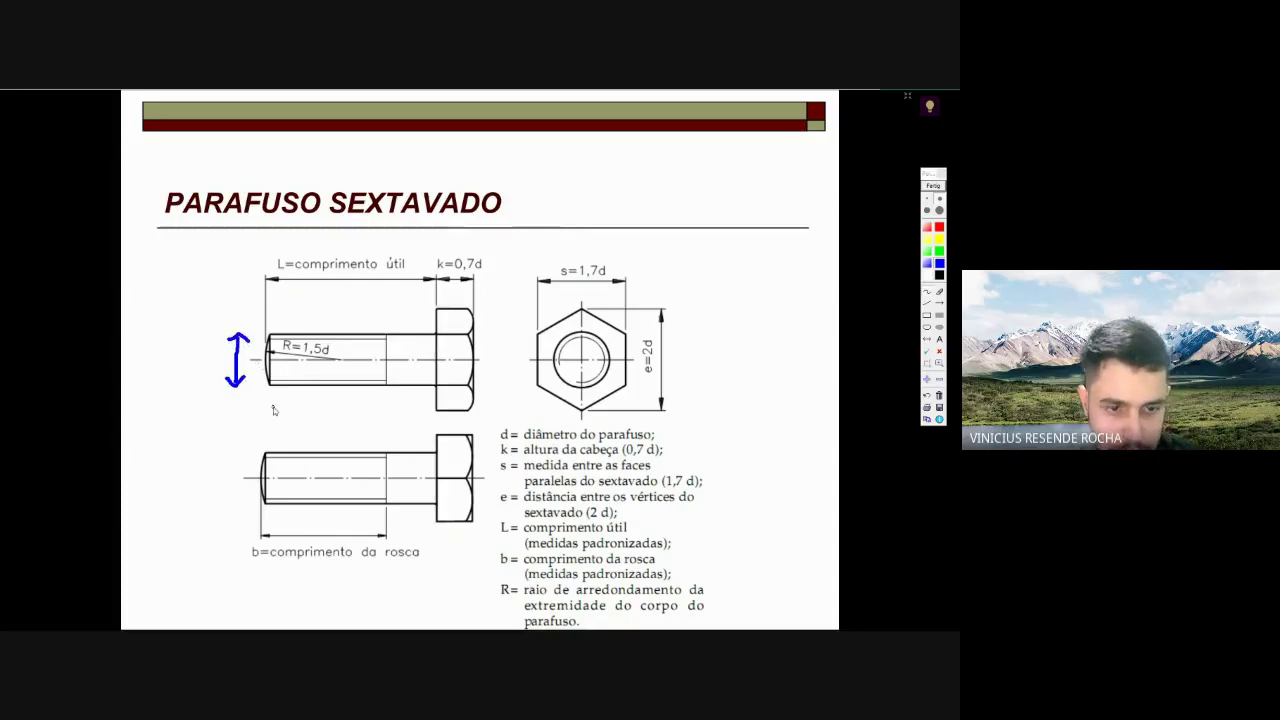
pyautogui.moveTo(204, 356)
pyautogui.mouseDown()
pyautogui.moveTo(208, 342)
pyautogui.moveTo(214, 372)
pyautogui.mouseUp()
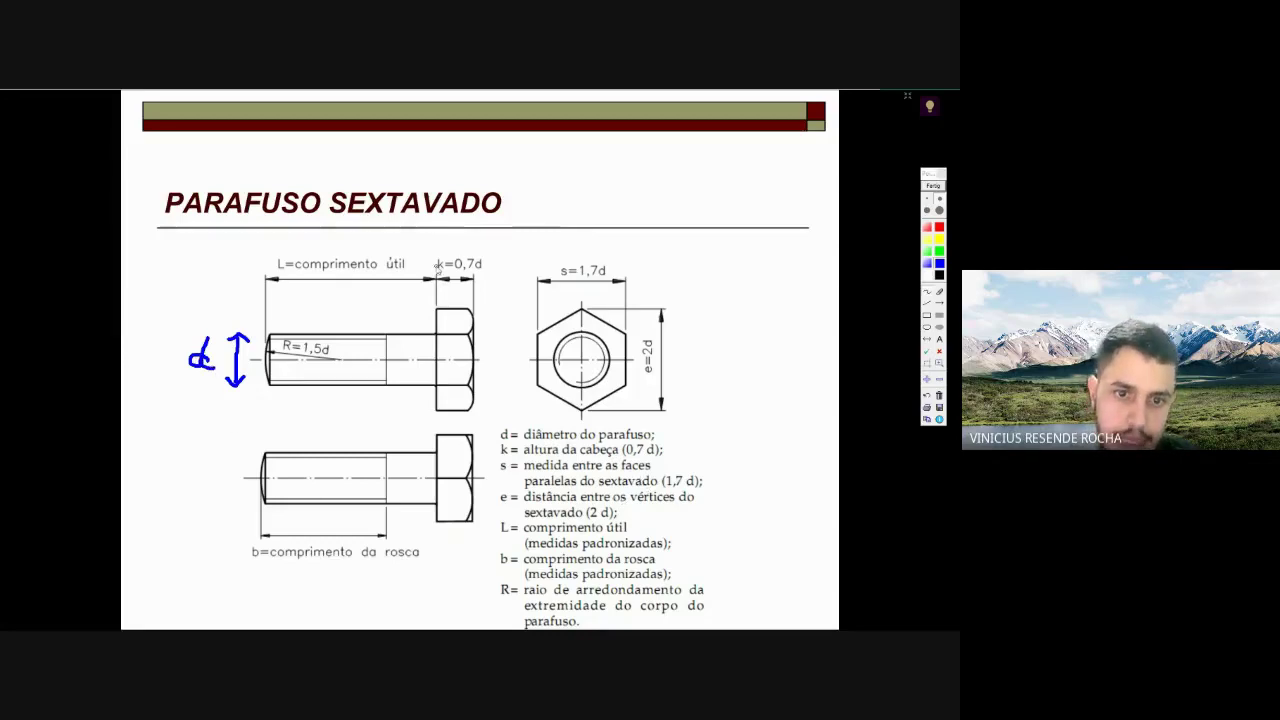
pyautogui.moveTo(437, 278)
pyautogui.mouseDown()
pyautogui.moveTo(438, 299)
pyautogui.moveTo(474, 290)
pyautogui.mouseUp()
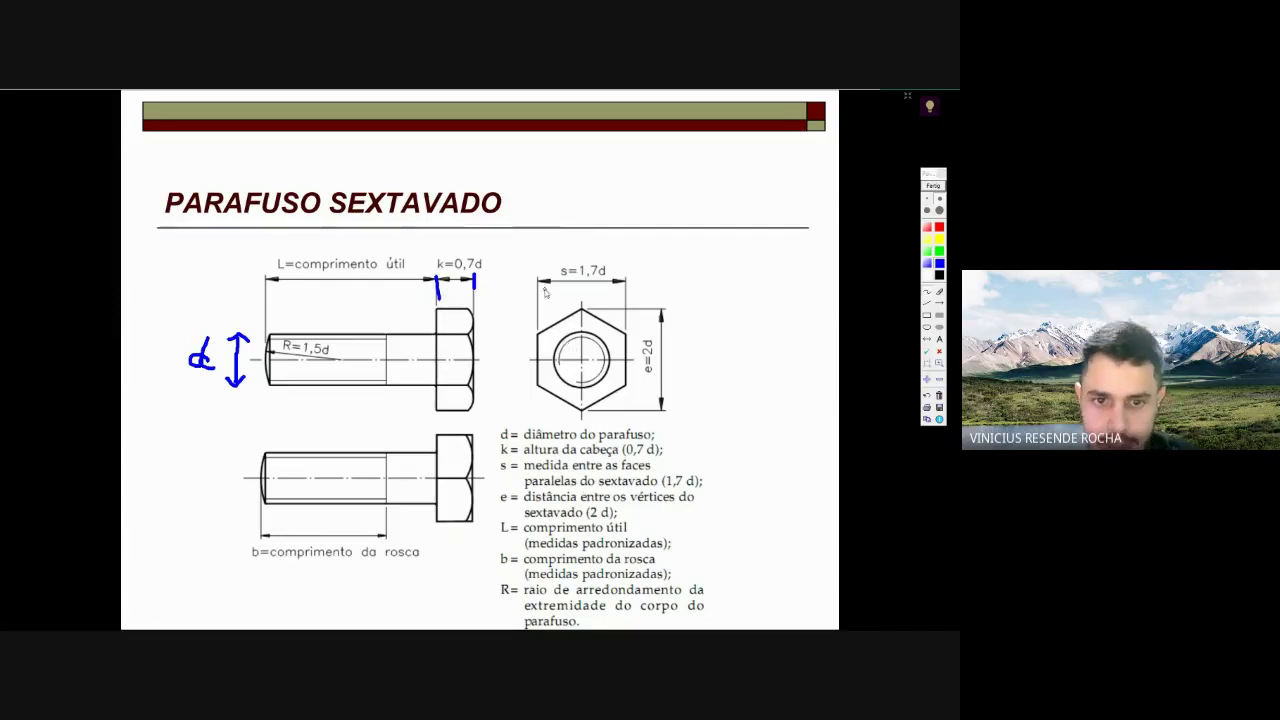
pyautogui.moveTo(533, 240)
pyautogui.mouseDown()
pyautogui.moveTo(533, 262)
pyautogui.moveTo(627, 251)
pyautogui.moveTo(624, 264)
pyautogui.mouseUp()
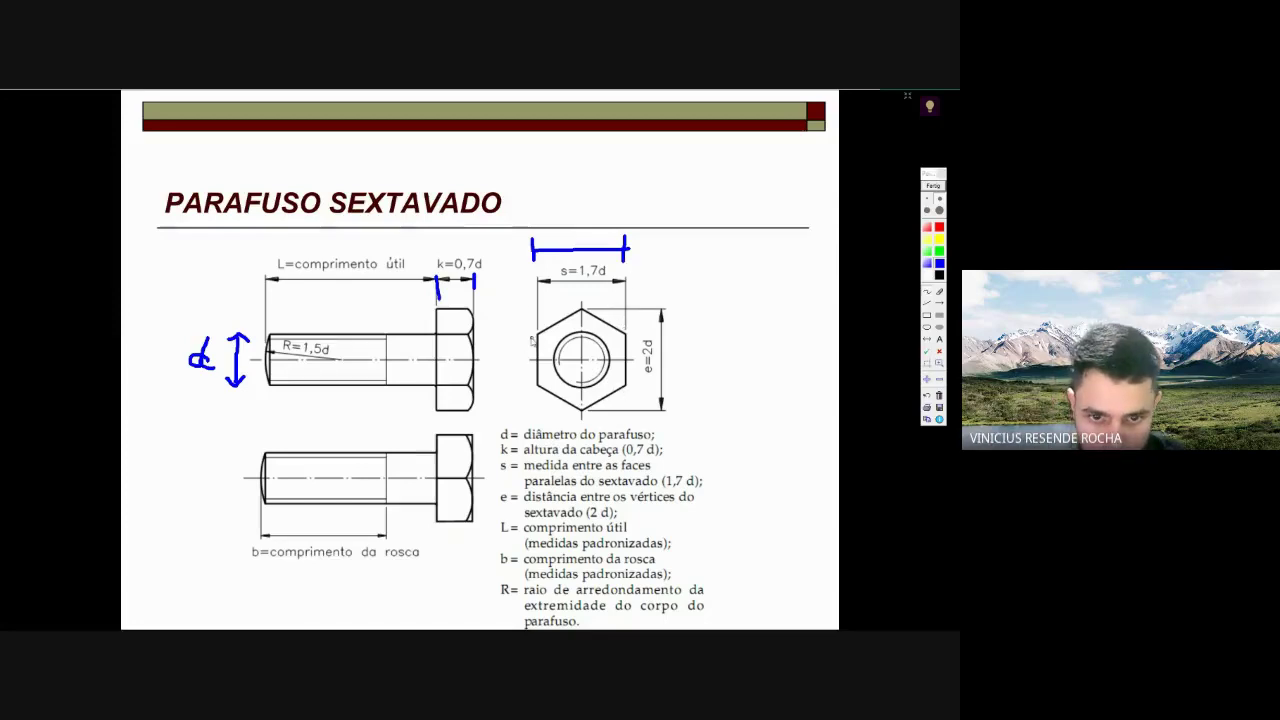
# - Tick the hexagon's four corners, retrace the d label, and underline s=1,7d in blue
pyautogui.moveTo(531, 339); pyautogui.dragTo(547, 330)
pyautogui.moveTo(587, 411); pyautogui.dragTo(573, 419)
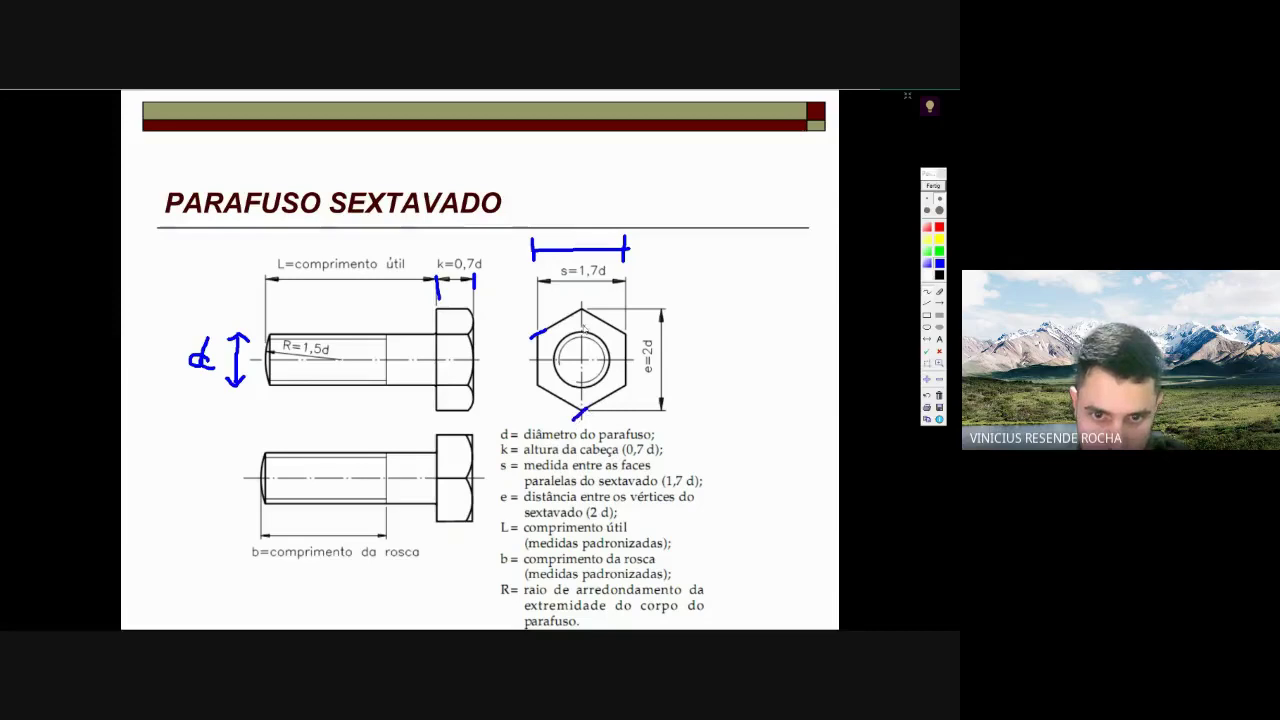
pyautogui.moveTo(623, 335); pyautogui.dragTo(634, 345)
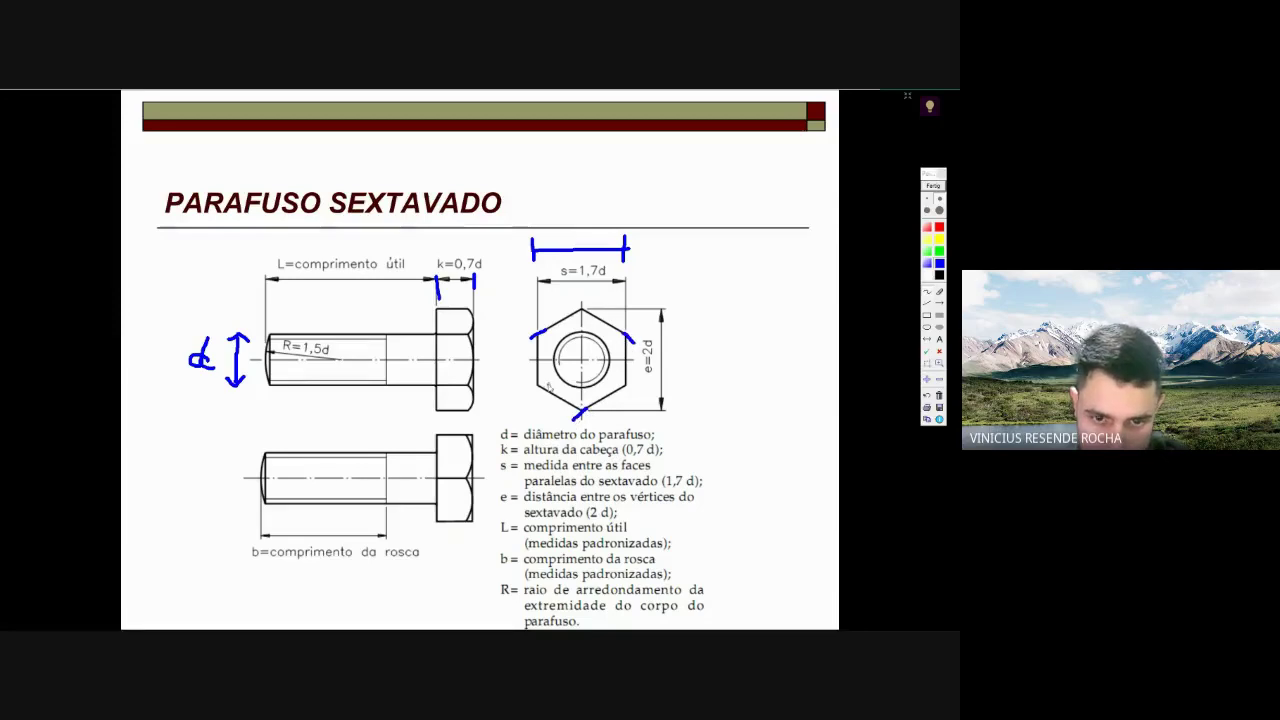
pyautogui.moveTo(535, 383); pyautogui.dragTo(553, 396)
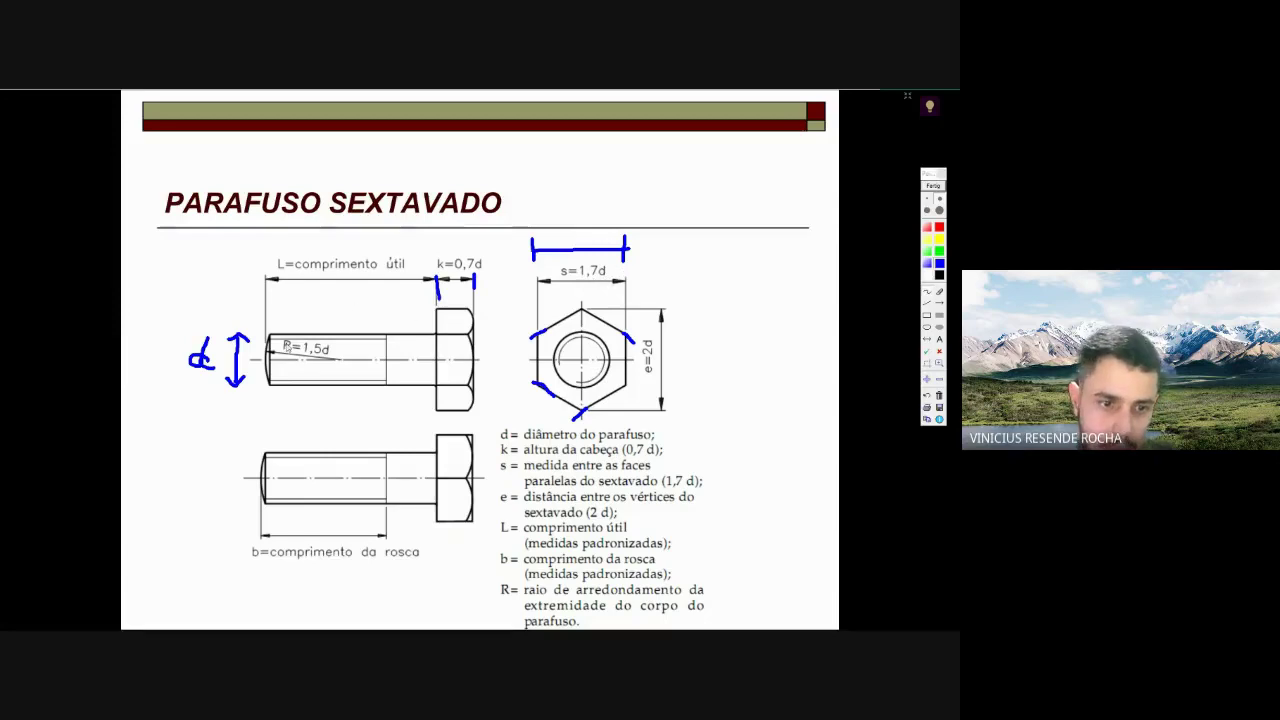
pyautogui.moveTo(186, 377); pyautogui.dragTo(198, 373)
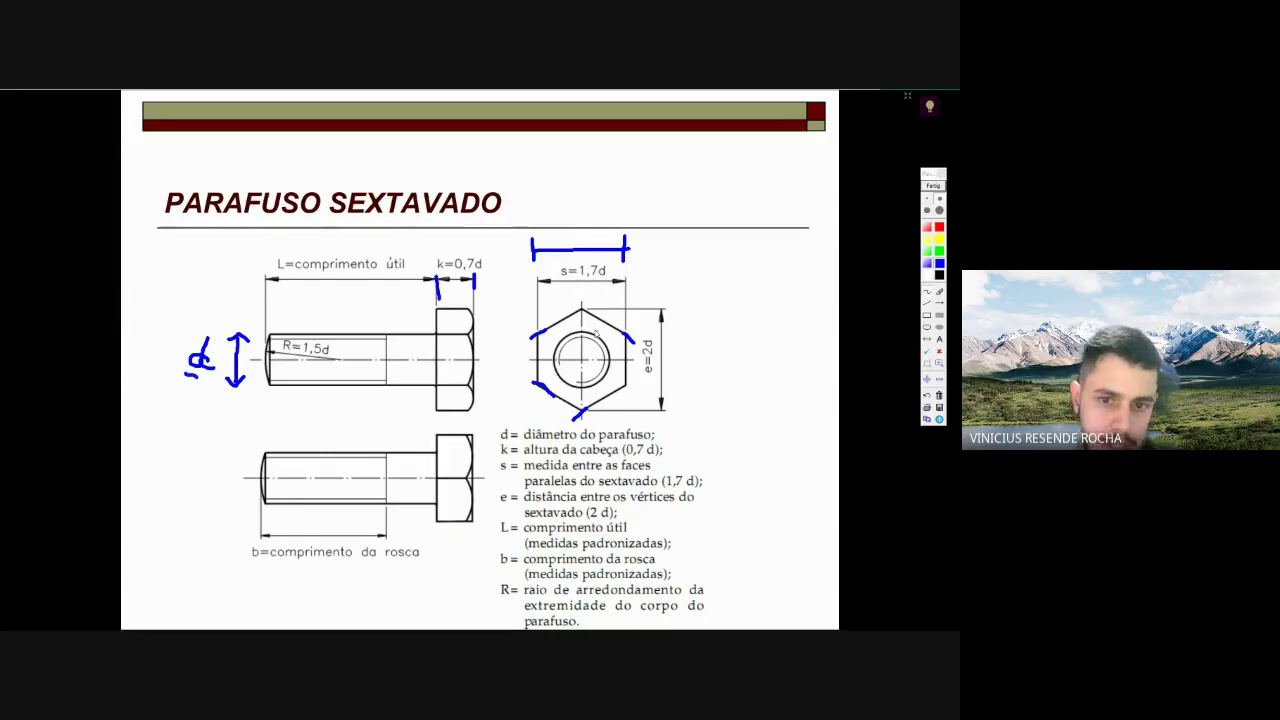
pyautogui.moveTo(570, 284); pyautogui.dragTo(635, 291)
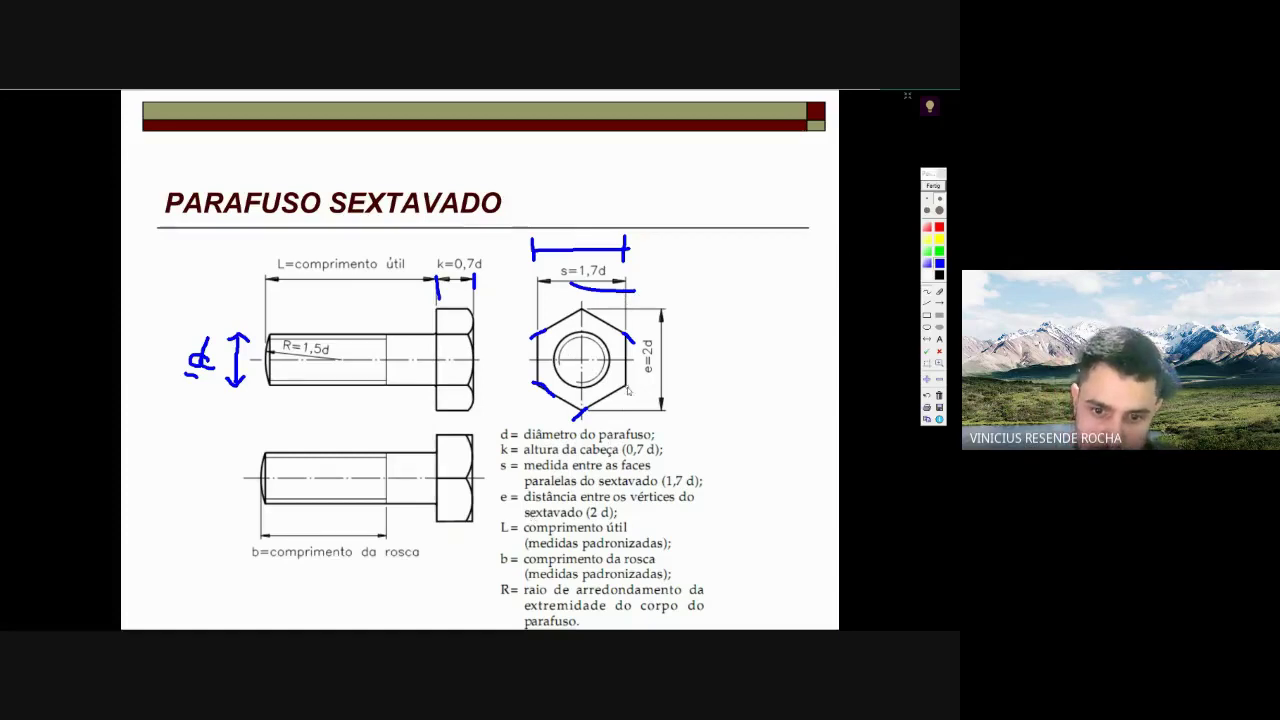
# - Reset the ink, dot the hexagon's bottom vertex, arc beside e=2d, and line under the upper bolt
pyautogui.click(932, 188)
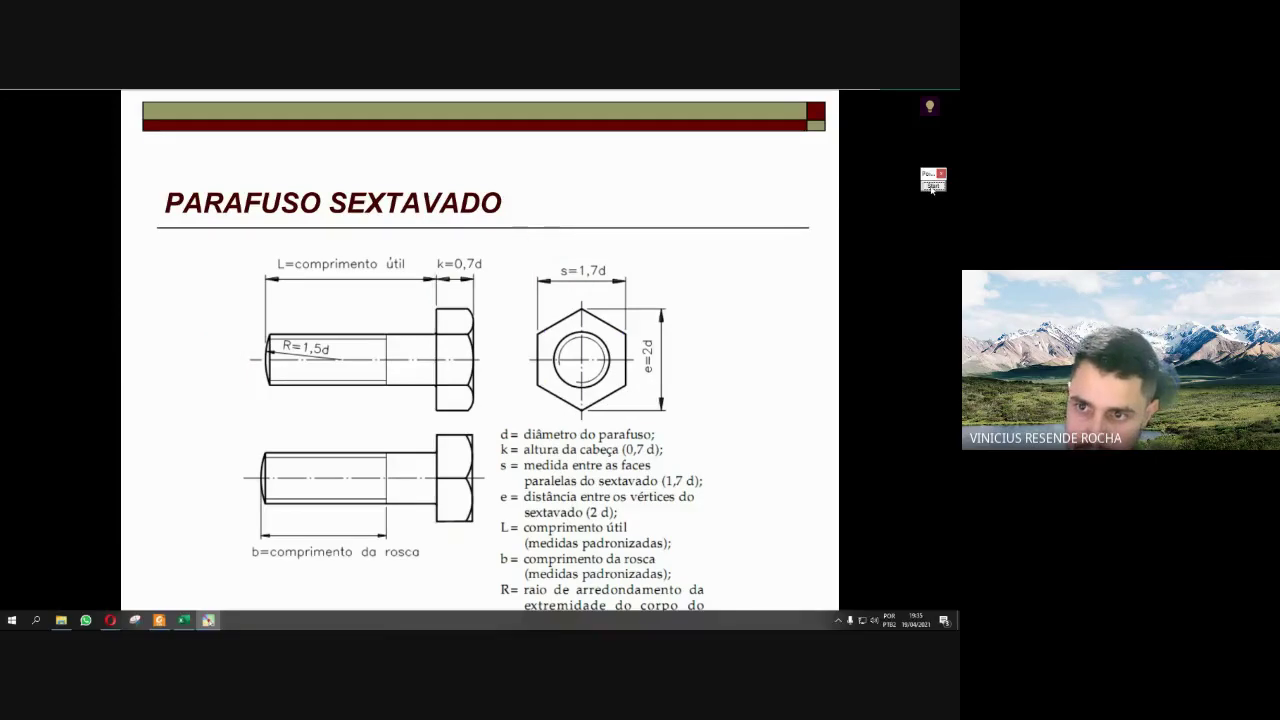
pyautogui.click(932, 185)
pyautogui.click(582, 410)
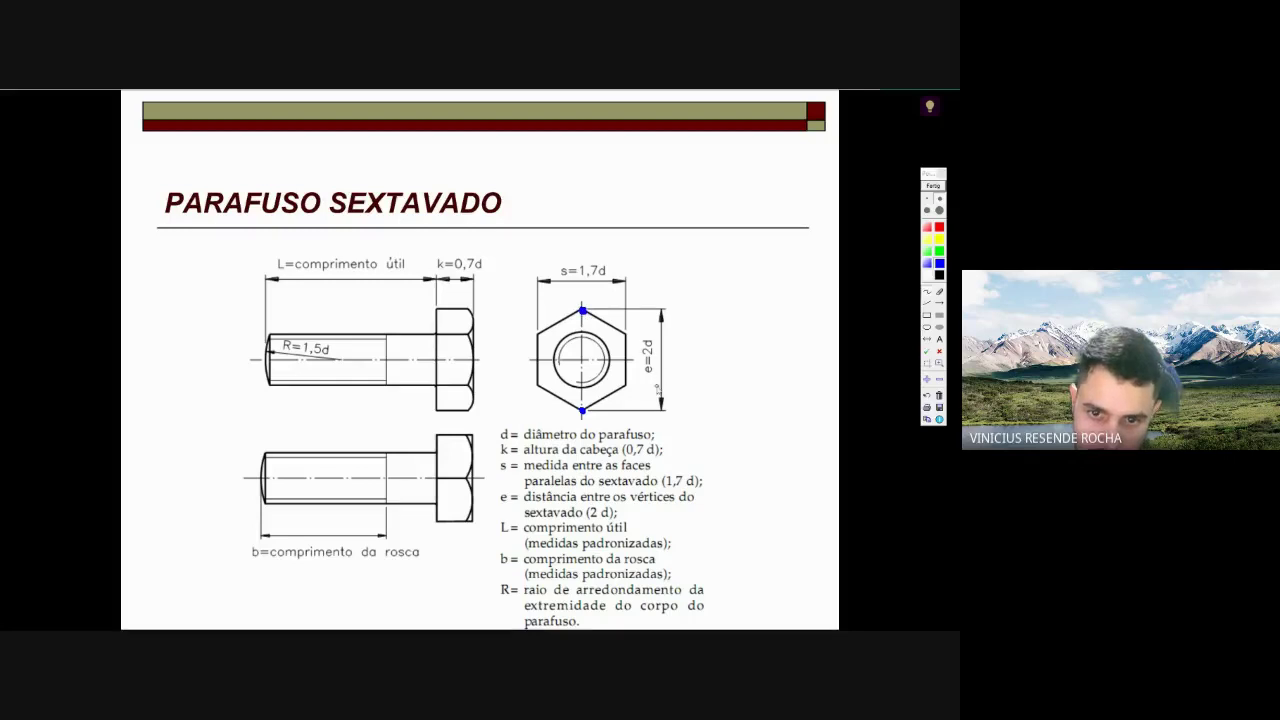
pyautogui.moveTo(648, 384); pyautogui.dragTo(663, 369)
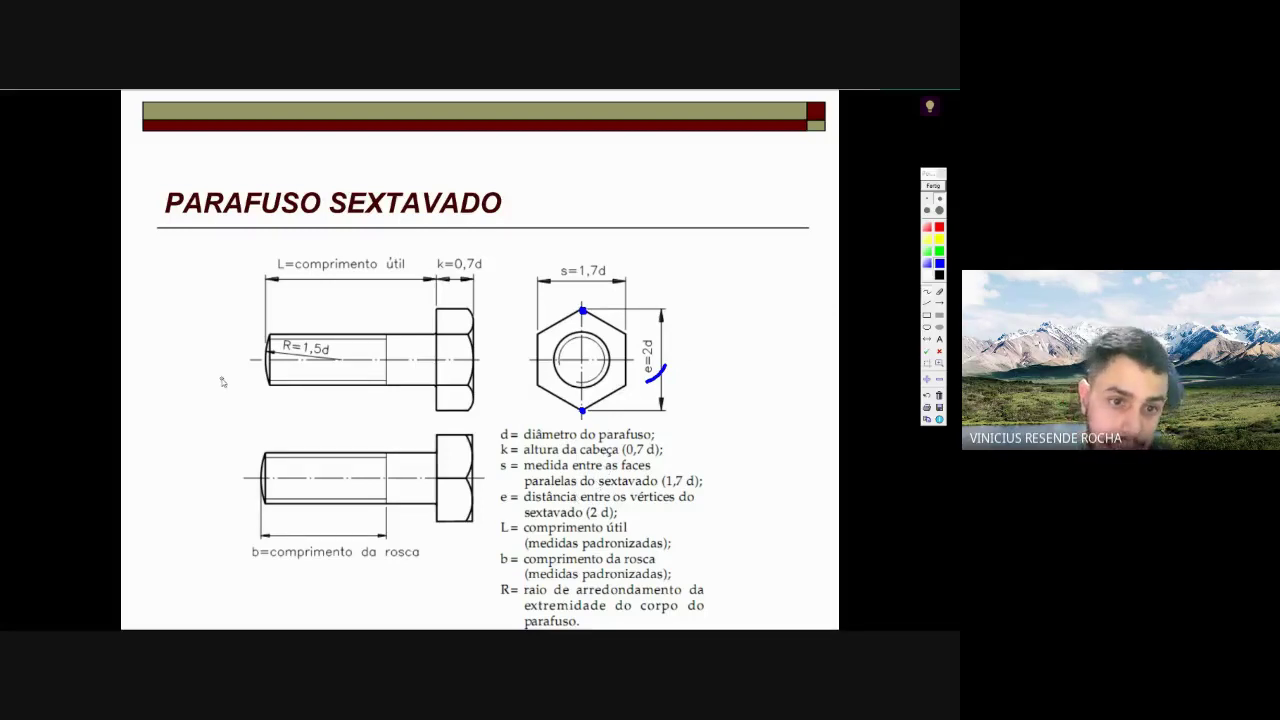
pyautogui.moveTo(267, 403)
pyautogui.mouseDown()
pyautogui.moveTo(261, 428)
pyautogui.moveTo(430, 422)
pyautogui.moveTo(431, 434)
pyautogui.mouseUp()
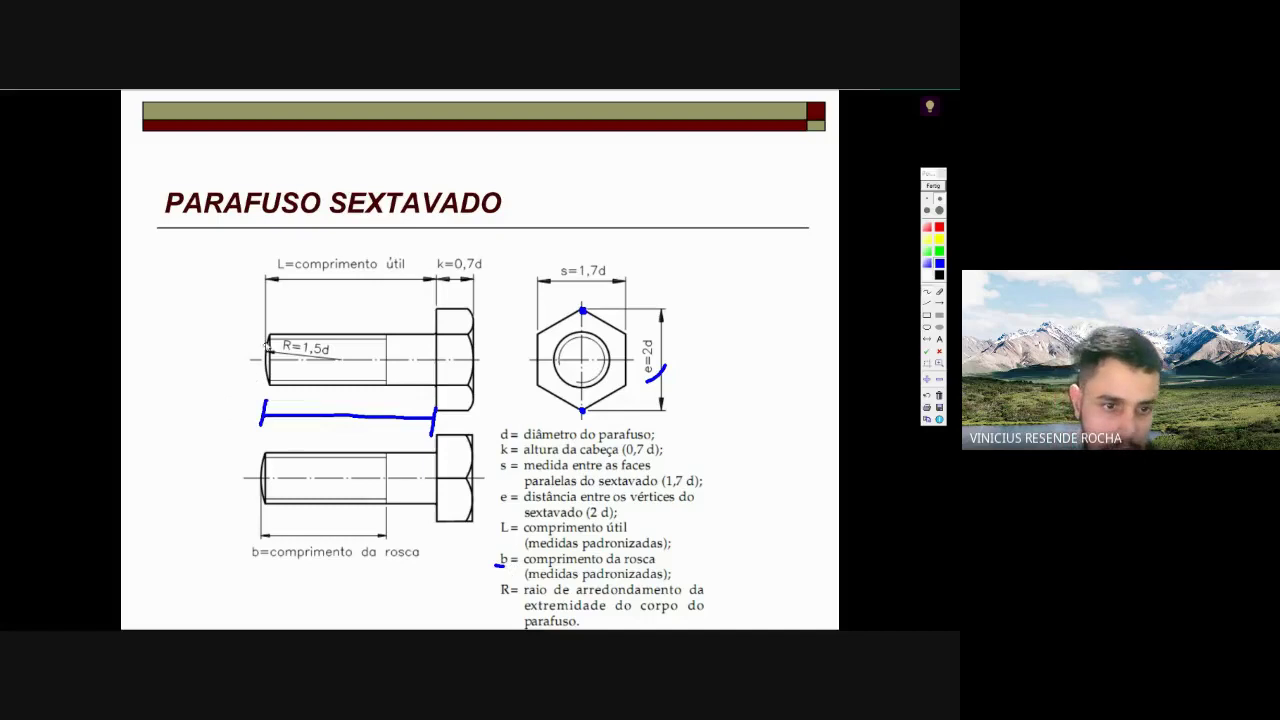
# - Draw the blue b threaded-length line, then box the 'b=comprimento da rosca' caption in black
pyautogui.moveTo(263, 310)
pyautogui.mouseDown()
pyautogui.moveTo(264, 322)
pyautogui.moveTo(389, 316)
pyautogui.moveTo(388, 332)
pyautogui.mouseUp()
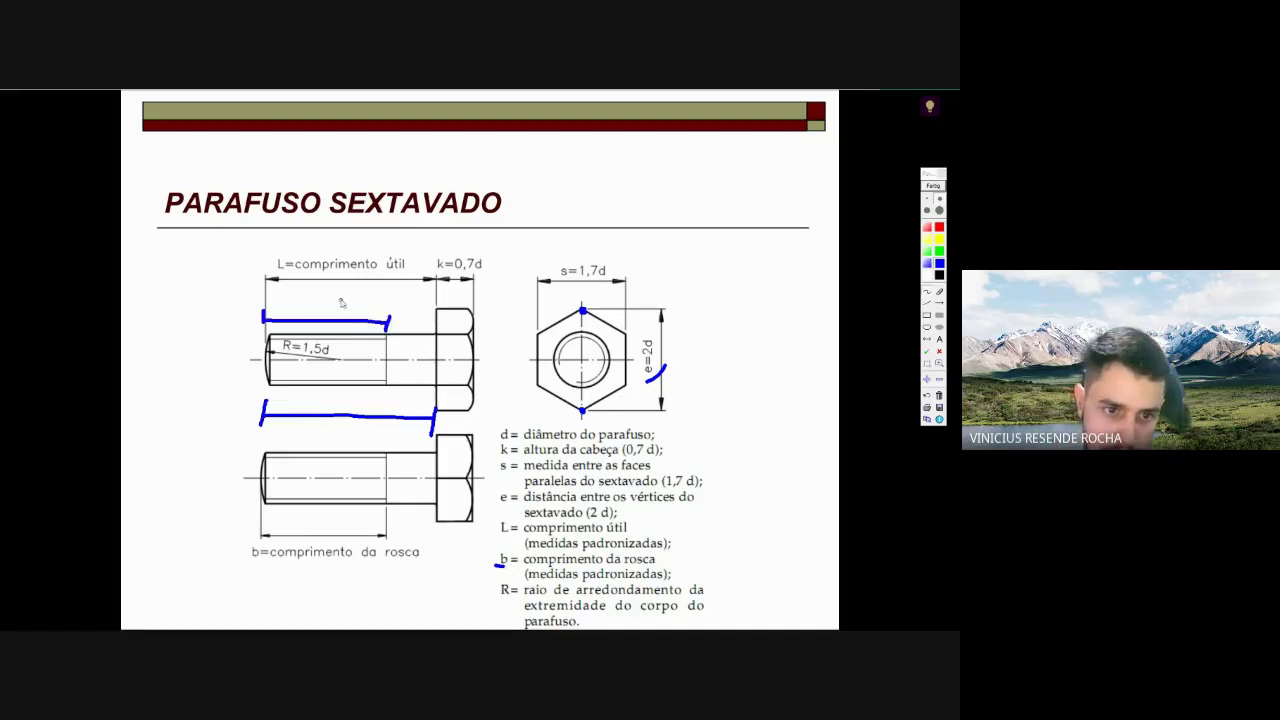
pyautogui.moveTo(337, 294); pyautogui.dragTo(336, 312)
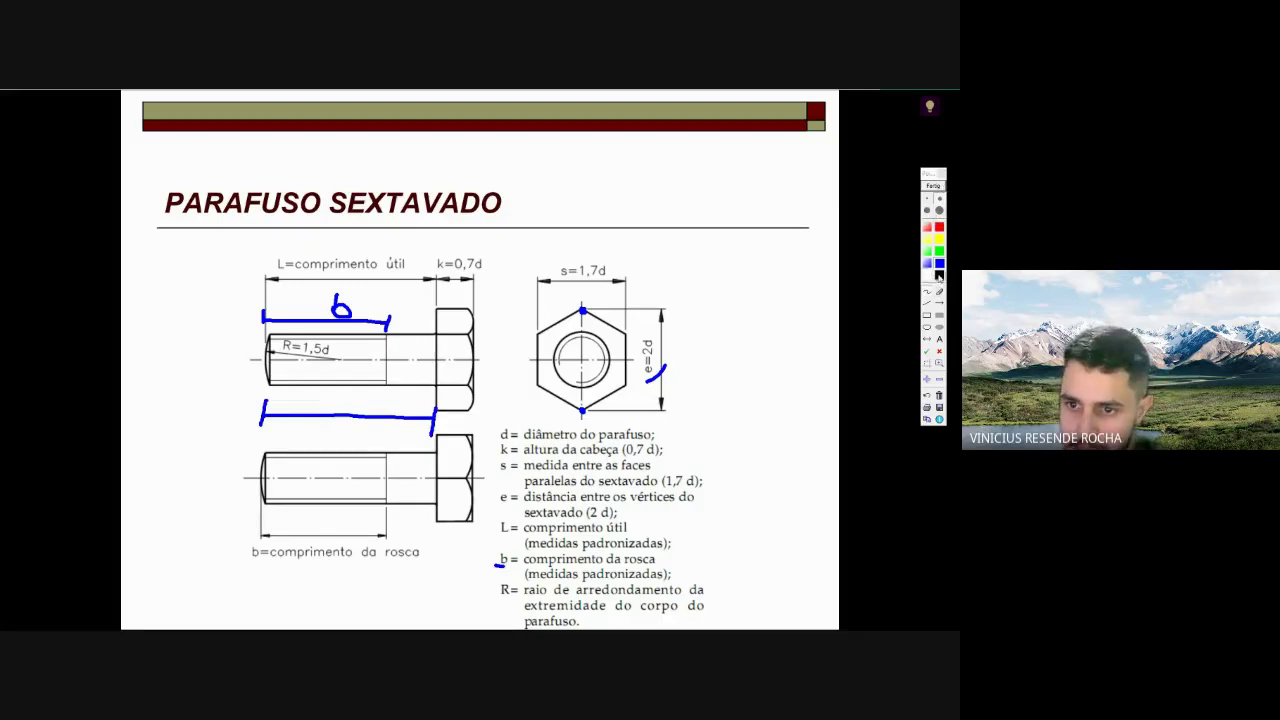
pyautogui.click(938, 276)
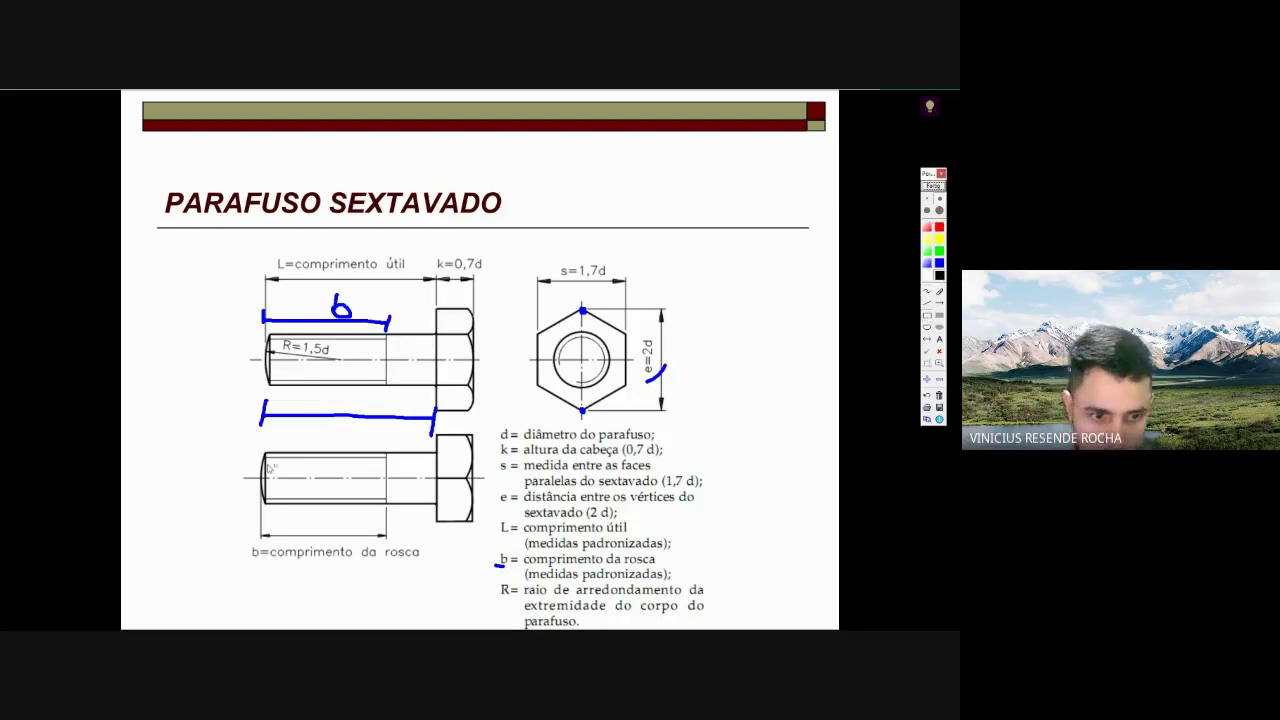
pyautogui.moveTo(148, 537); pyautogui.dragTo(440, 598)
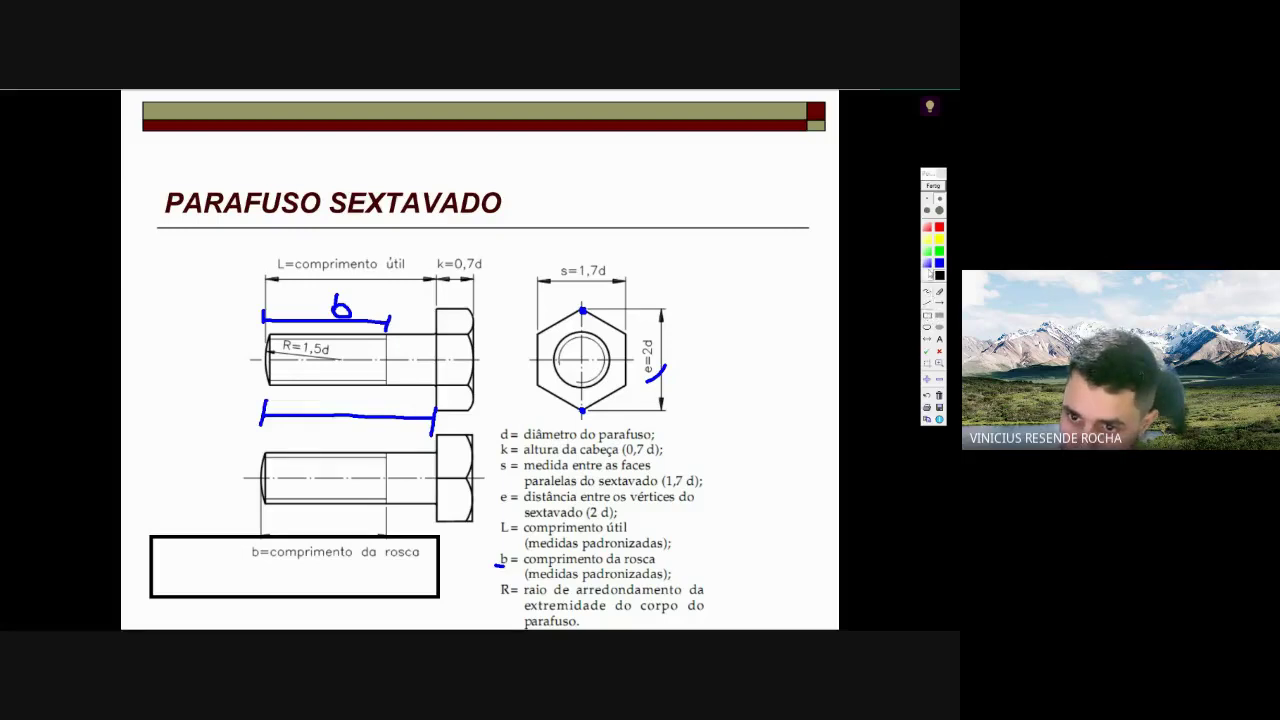
# - Draw a blue bolt shank through the left end of the black box, topped by a head
pyautogui.click(939, 263)
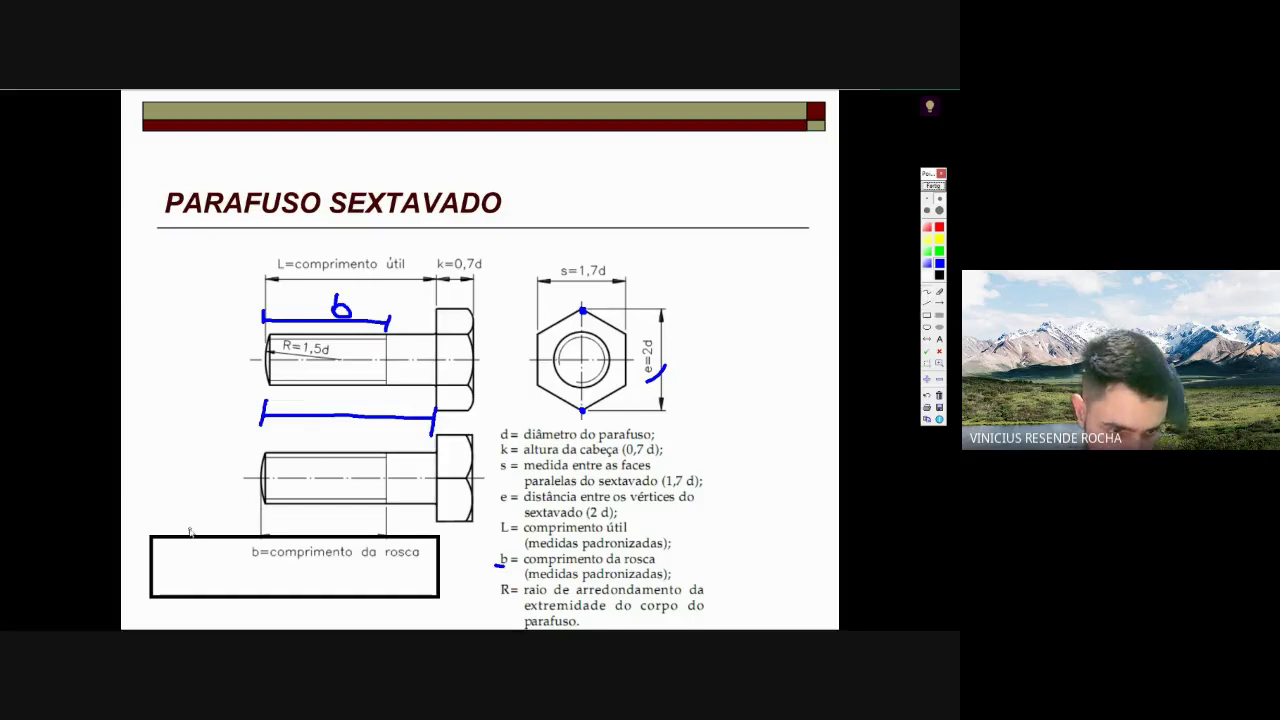
pyautogui.moveTo(189, 531); pyautogui.dragTo(189, 563)
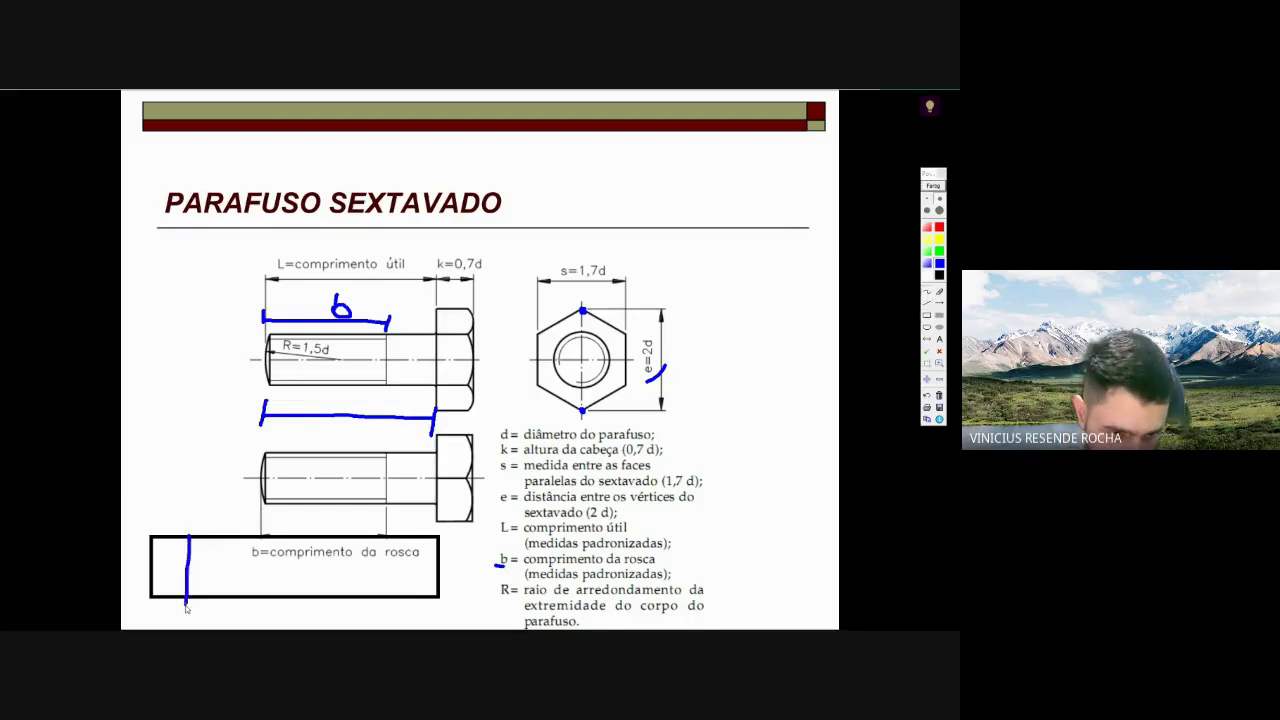
pyautogui.moveTo(186, 608)
pyautogui.mouseDown()
pyautogui.moveTo(199, 621)
pyautogui.moveTo(213, 568)
pyautogui.mouseUp()
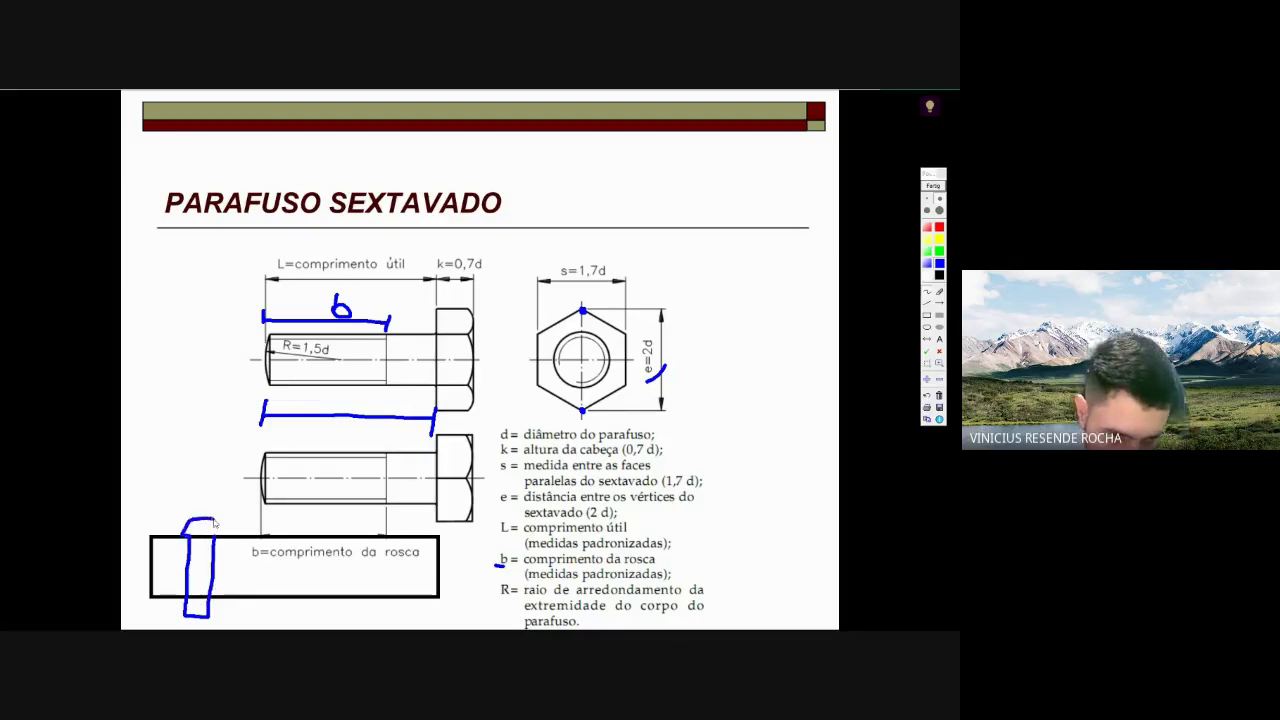
pyautogui.moveTo(211, 536); pyautogui.dragTo(180, 539)
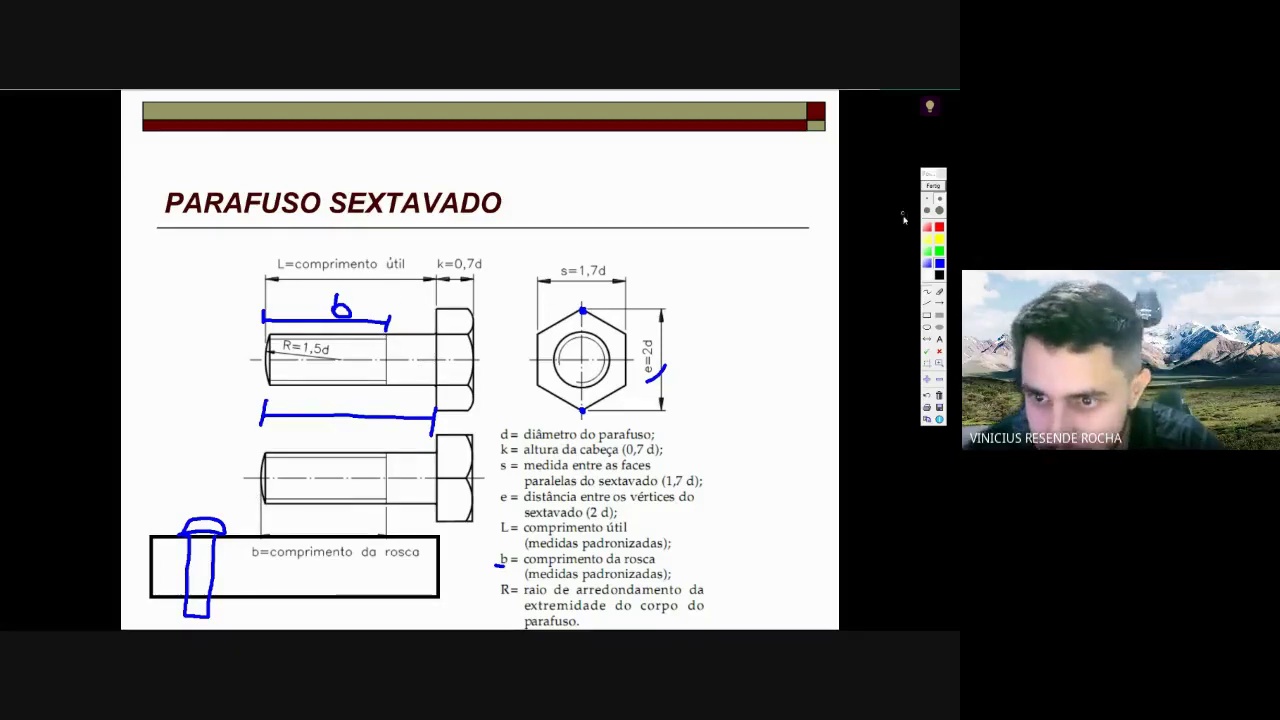
# - Zigzag black threads up the sketched shank and outline the protruding tip in red
pyautogui.click(938, 275)
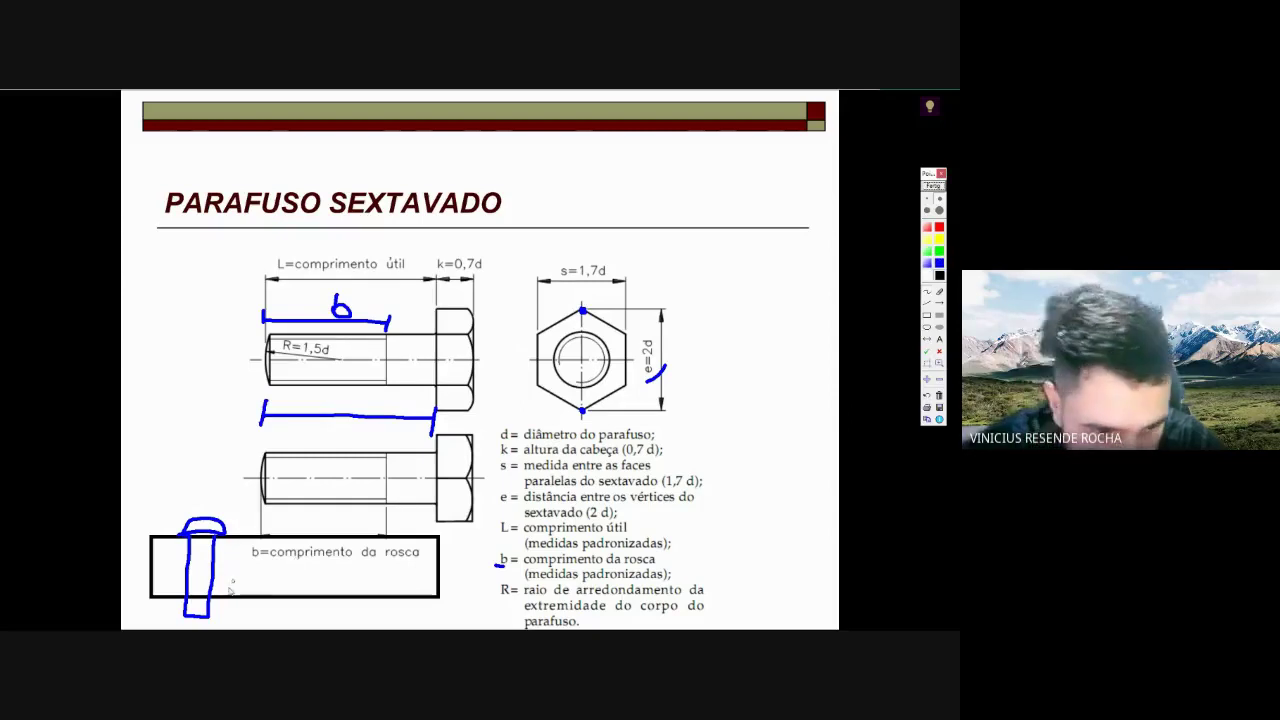
pyautogui.click(200, 618)
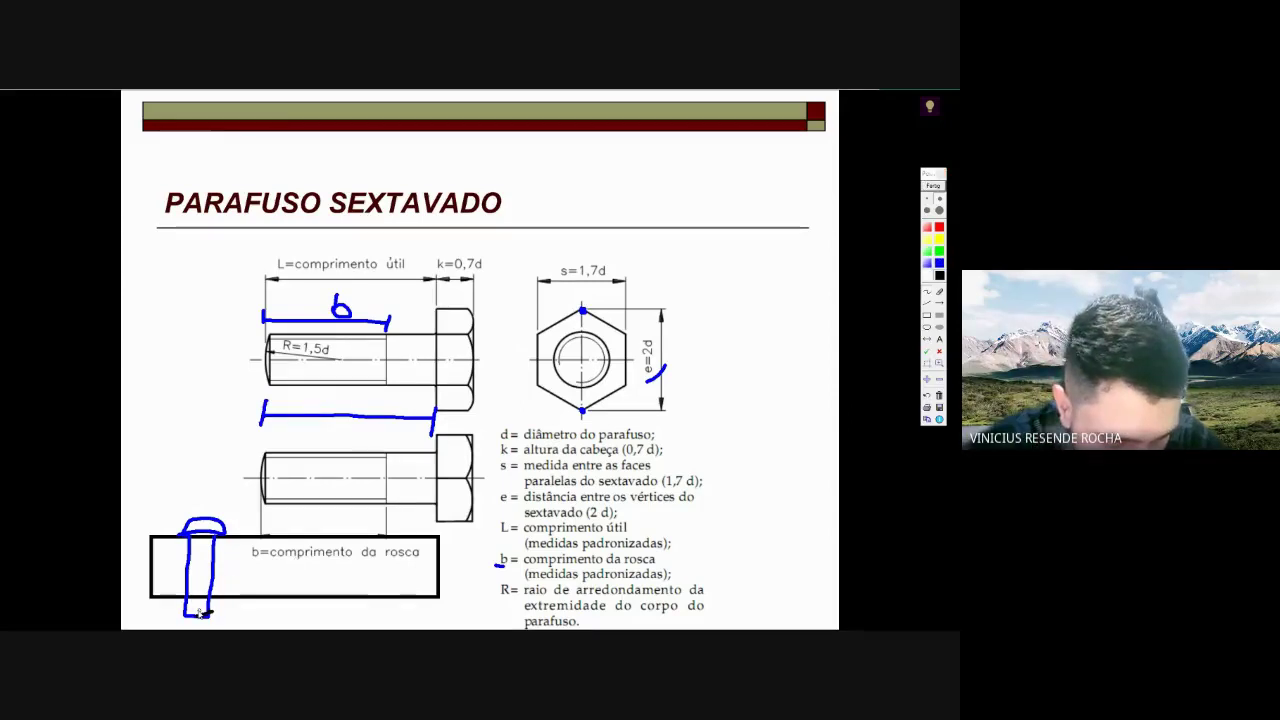
pyautogui.moveTo(184, 612)
pyautogui.mouseDown()
pyautogui.moveTo(213, 598)
pyautogui.moveTo(210, 612)
pyautogui.mouseUp()
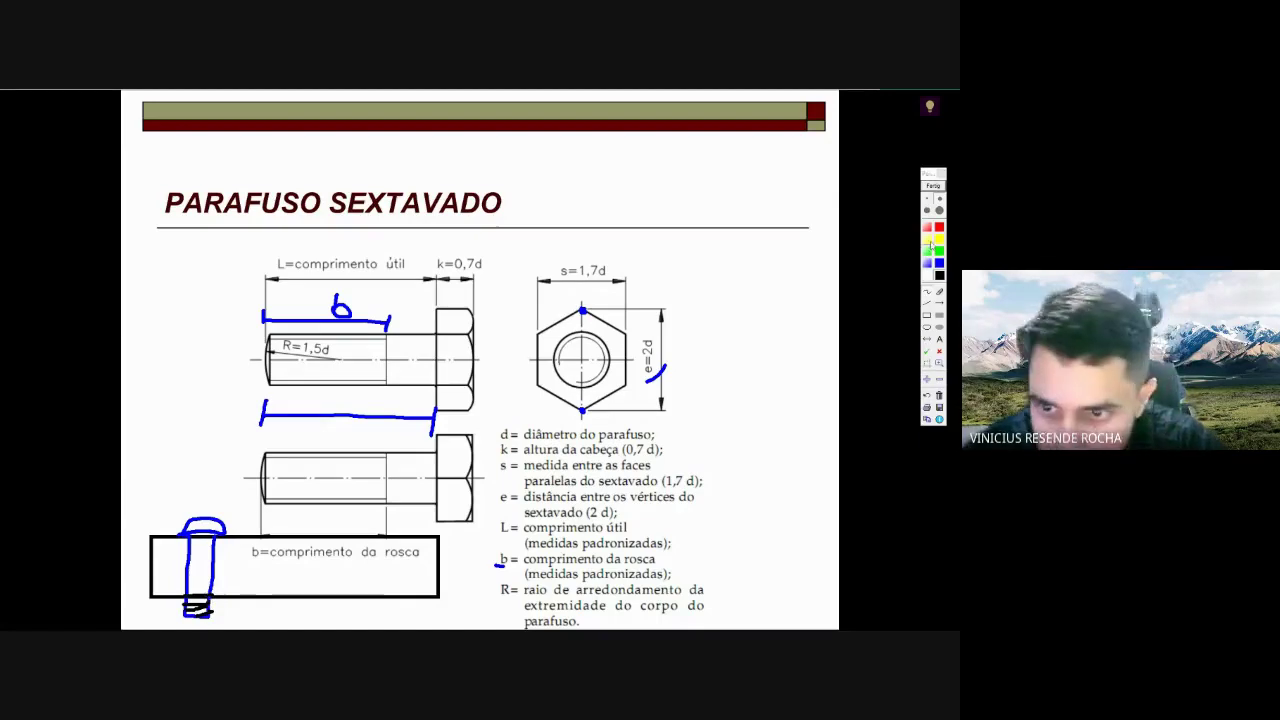
pyautogui.moveTo(186, 597); pyautogui.dragTo(211, 583)
pyautogui.moveTo(187, 584); pyautogui.dragTo(221, 541)
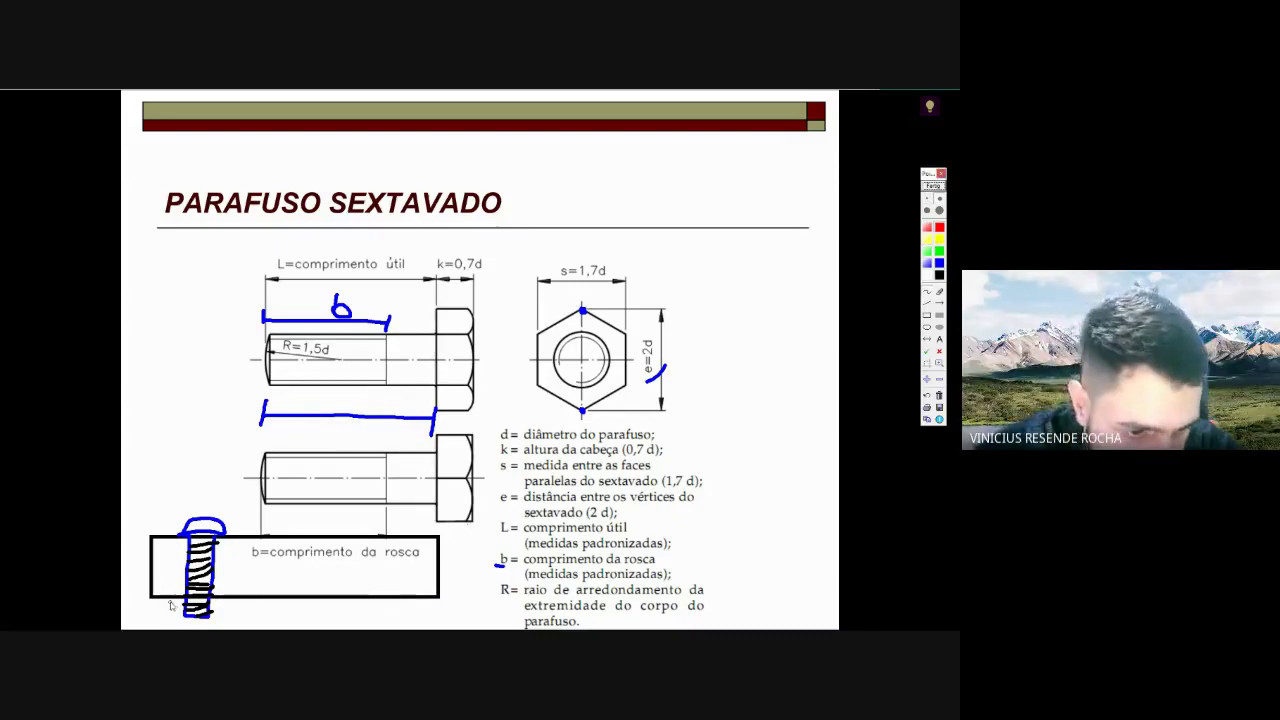
pyautogui.moveTo(172, 602)
pyautogui.mouseDown()
pyautogui.moveTo(181, 621)
pyautogui.moveTo(231, 604)
pyautogui.moveTo(213, 598)
pyautogui.mouseUp()
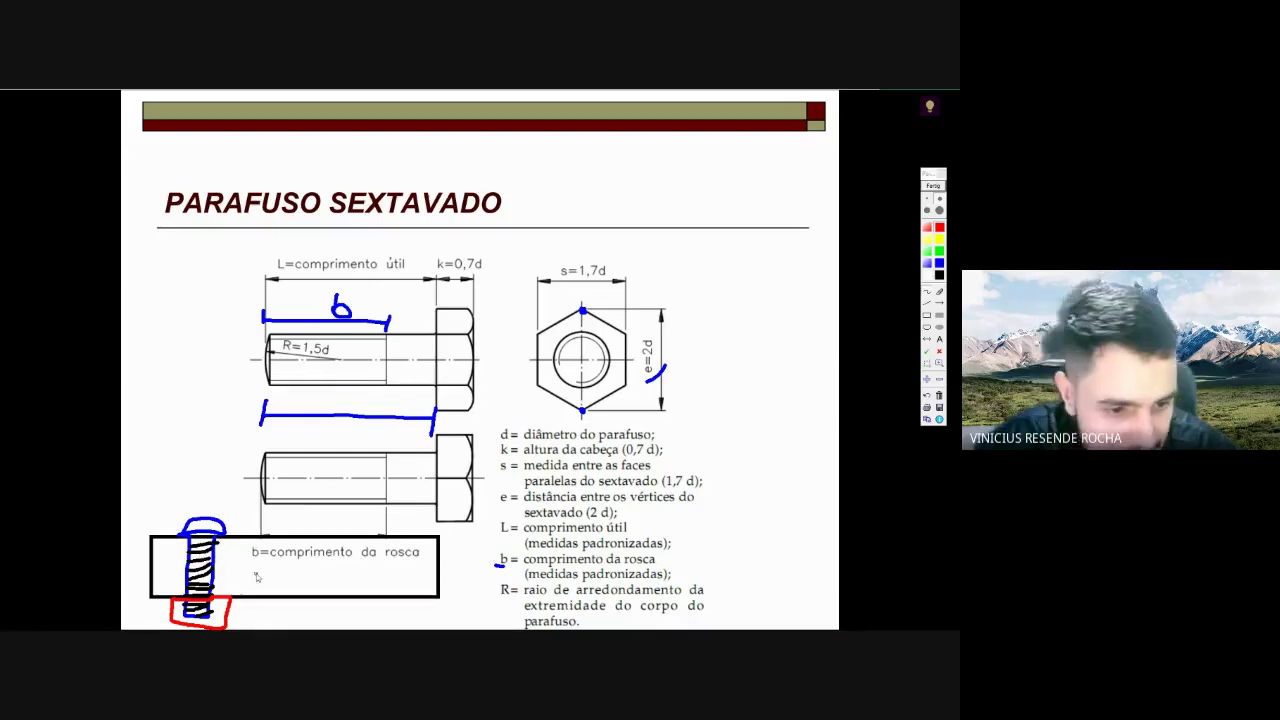
# - Shade the protruding bolt tip in red, then wipe all Pointofix ink
pyautogui.click(237, 561)
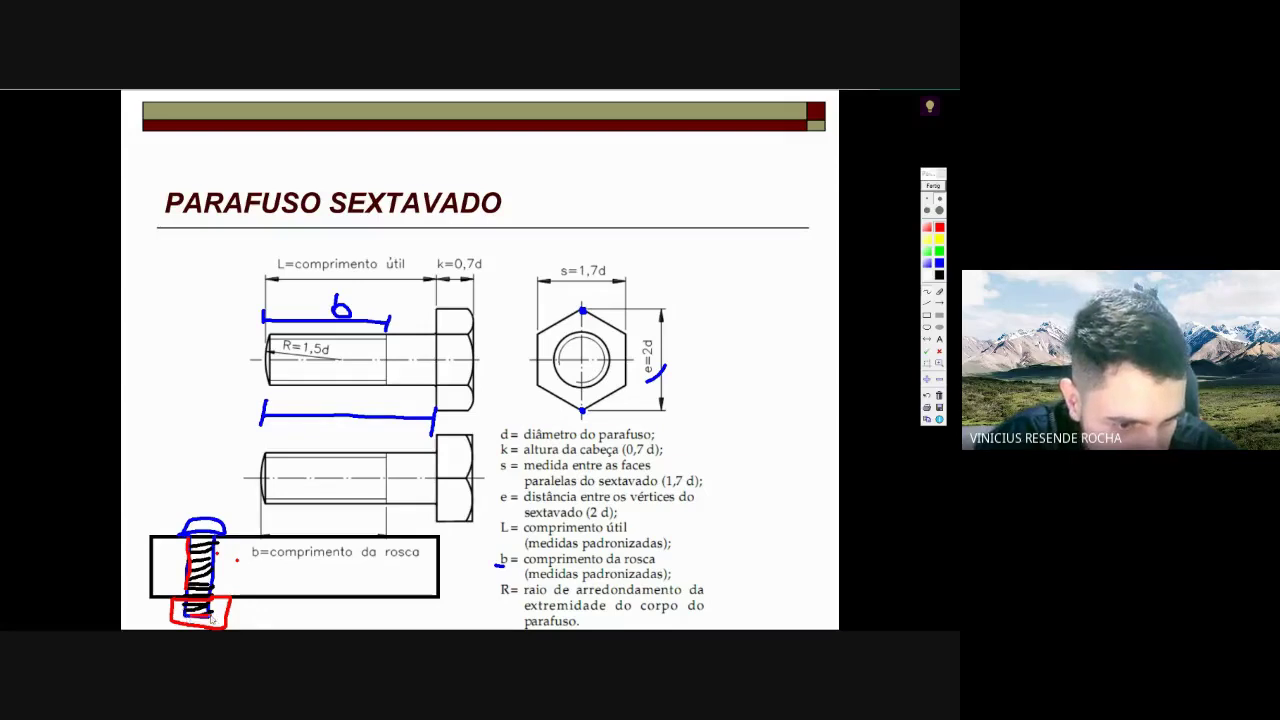
pyautogui.moveTo(212, 614)
pyautogui.mouseDown()
pyautogui.moveTo(186, 610)
pyautogui.moveTo(204, 612)
pyautogui.mouseUp()
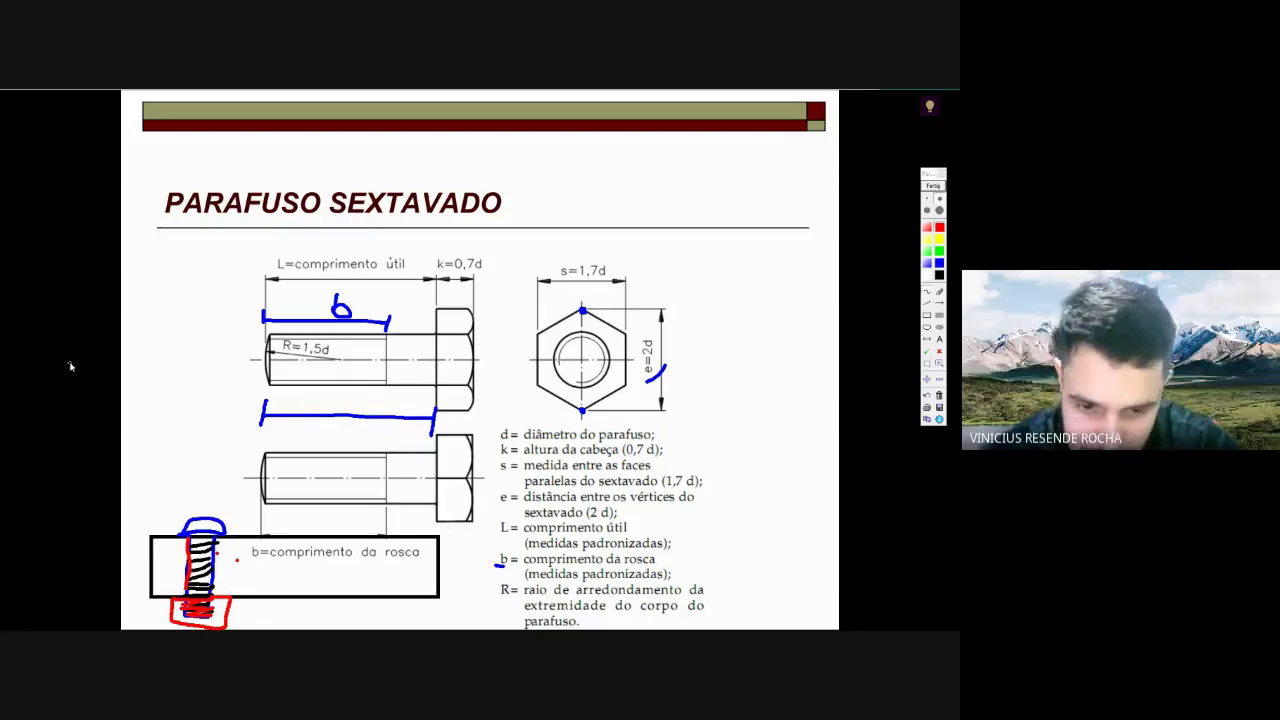
pyautogui.click(932, 186)
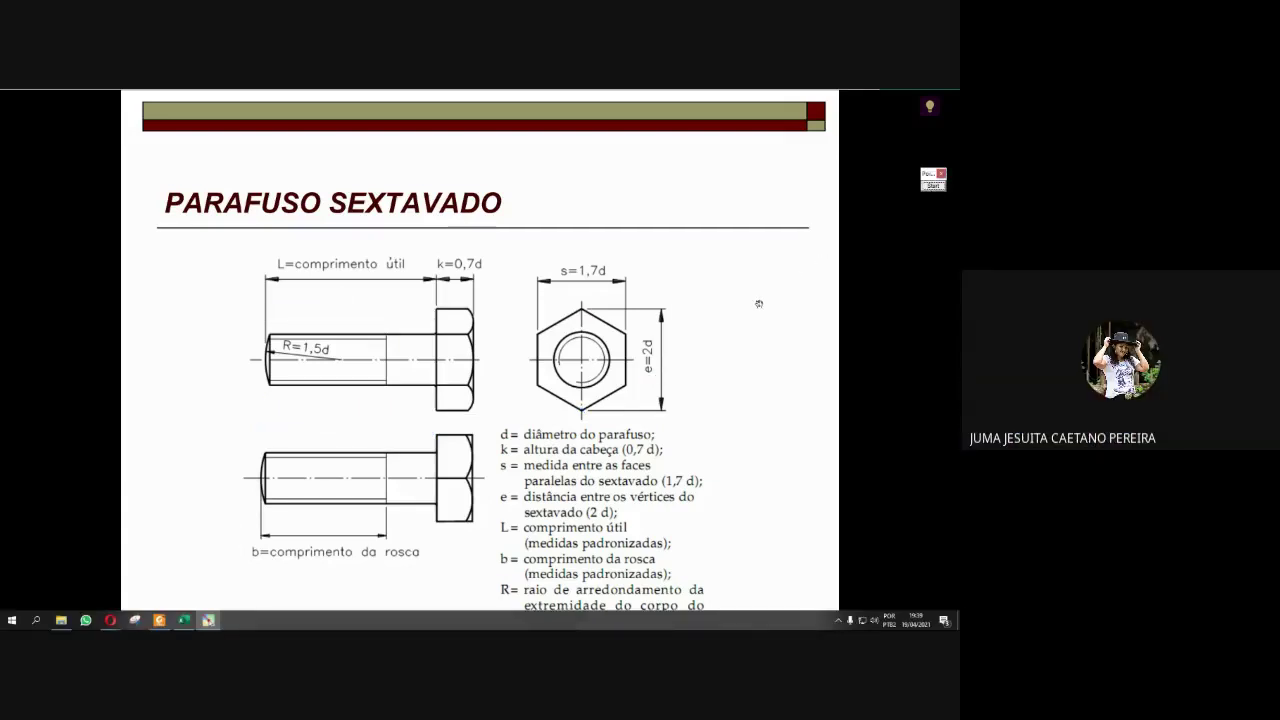
pyautogui.press('Right')
pyautogui.press('Left')
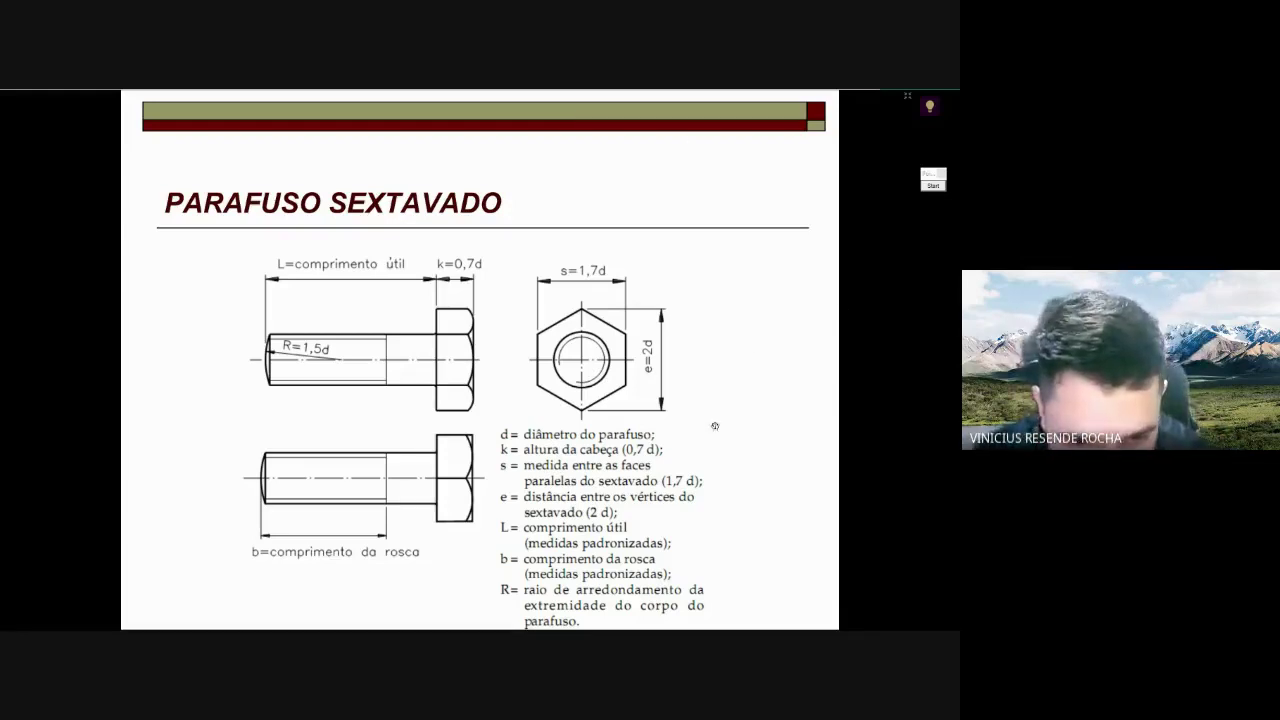
pyautogui.click(929, 185)
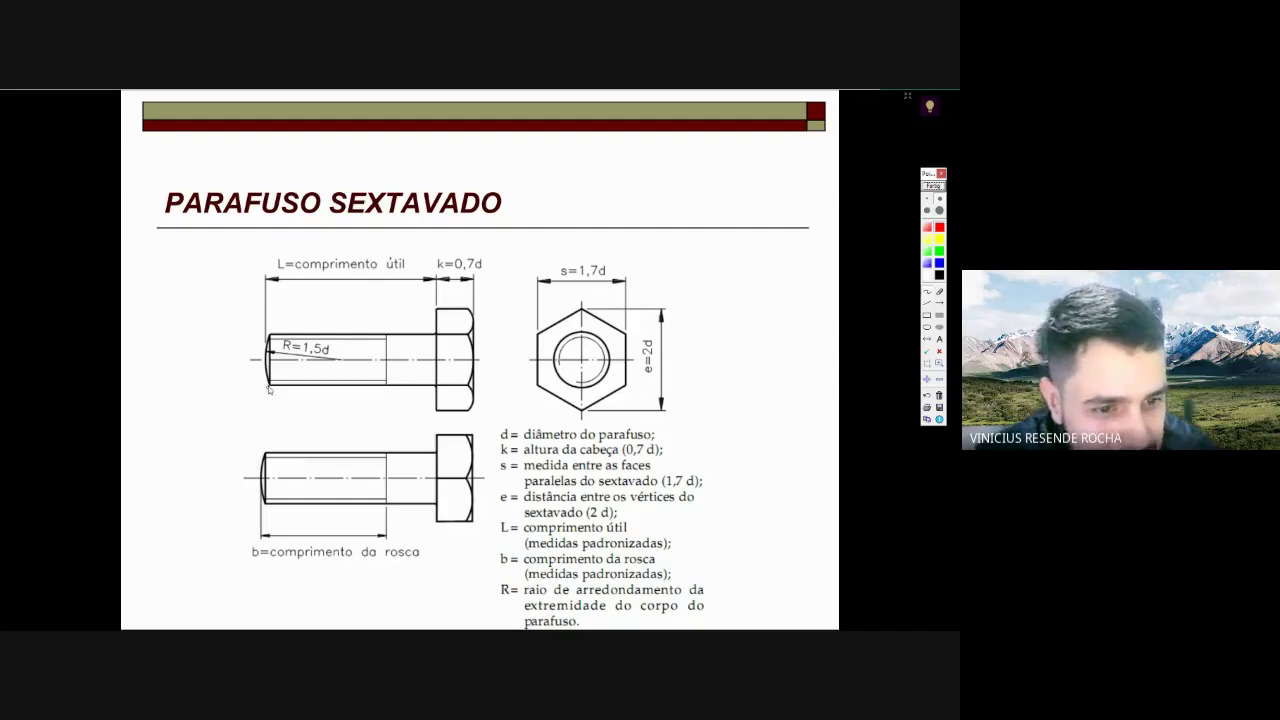
pyautogui.click(263, 458)
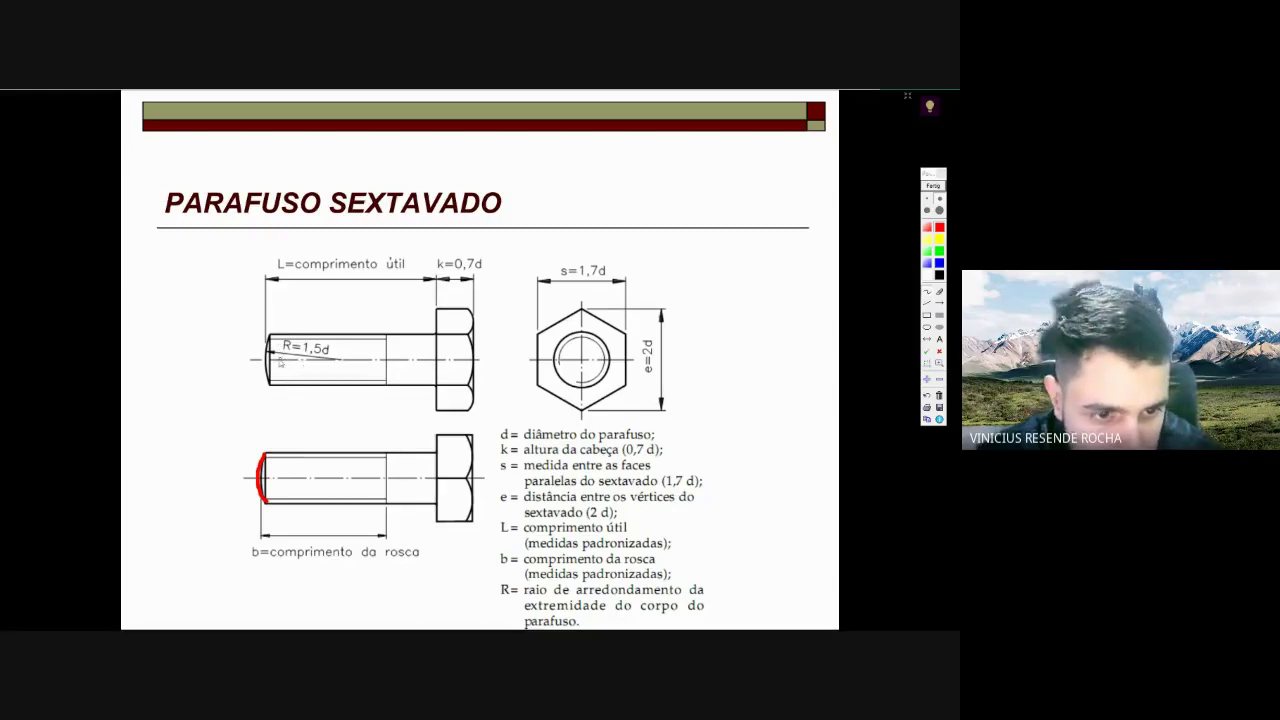
pyautogui.moveTo(323, 363); pyautogui.dragTo(340, 359)
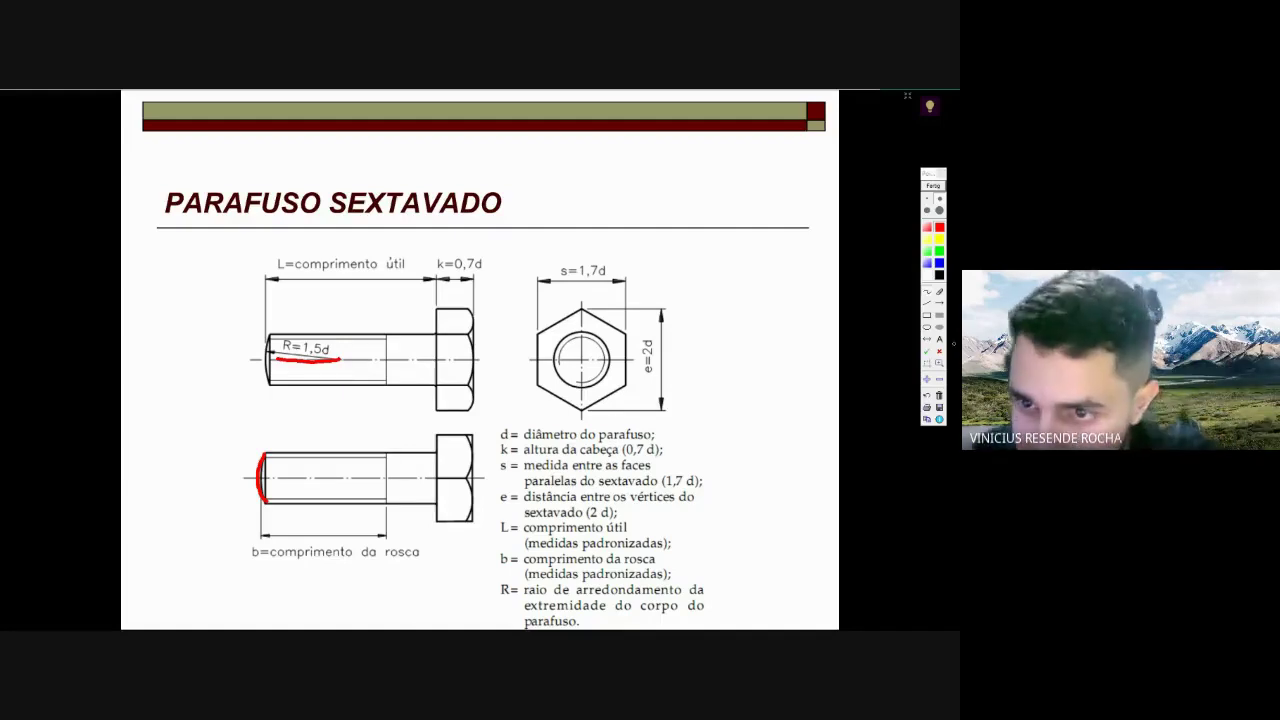
pyautogui.click(932, 187)
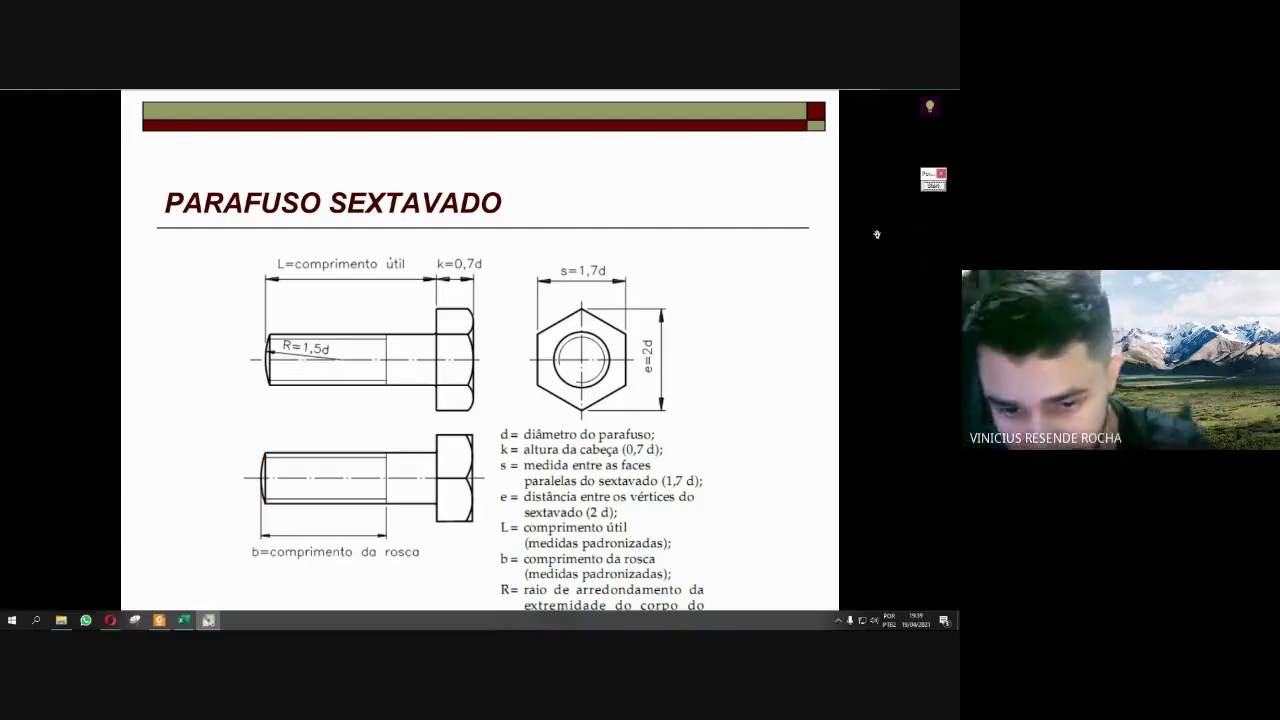
# - Advance past the headless socket screw slide to the PARAFUSO ALLEN slide
pyautogui.click(762, 330)
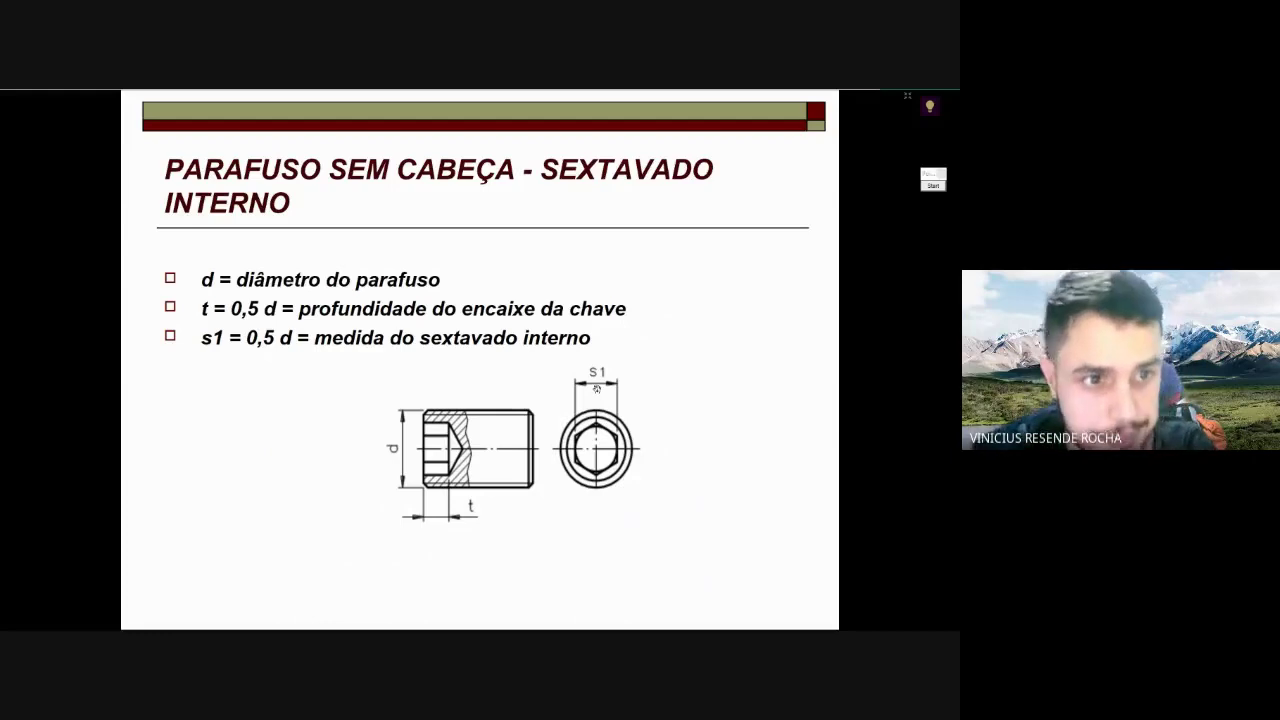
pyautogui.click(541, 230)
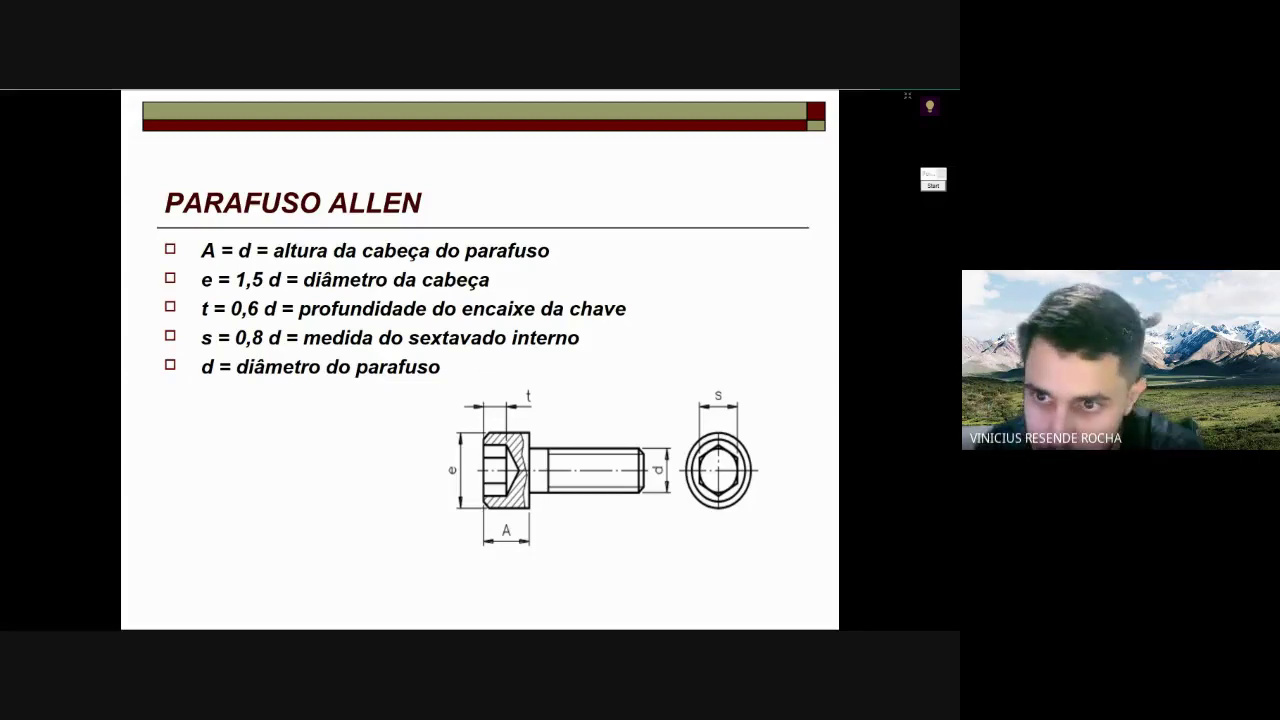
# - Turn on Pointofix annotation with Ctrl+Shift+P and draw a red wavy line under the Allen bolt
pyautogui.hotkey('ctrl', 'shift', 'p')
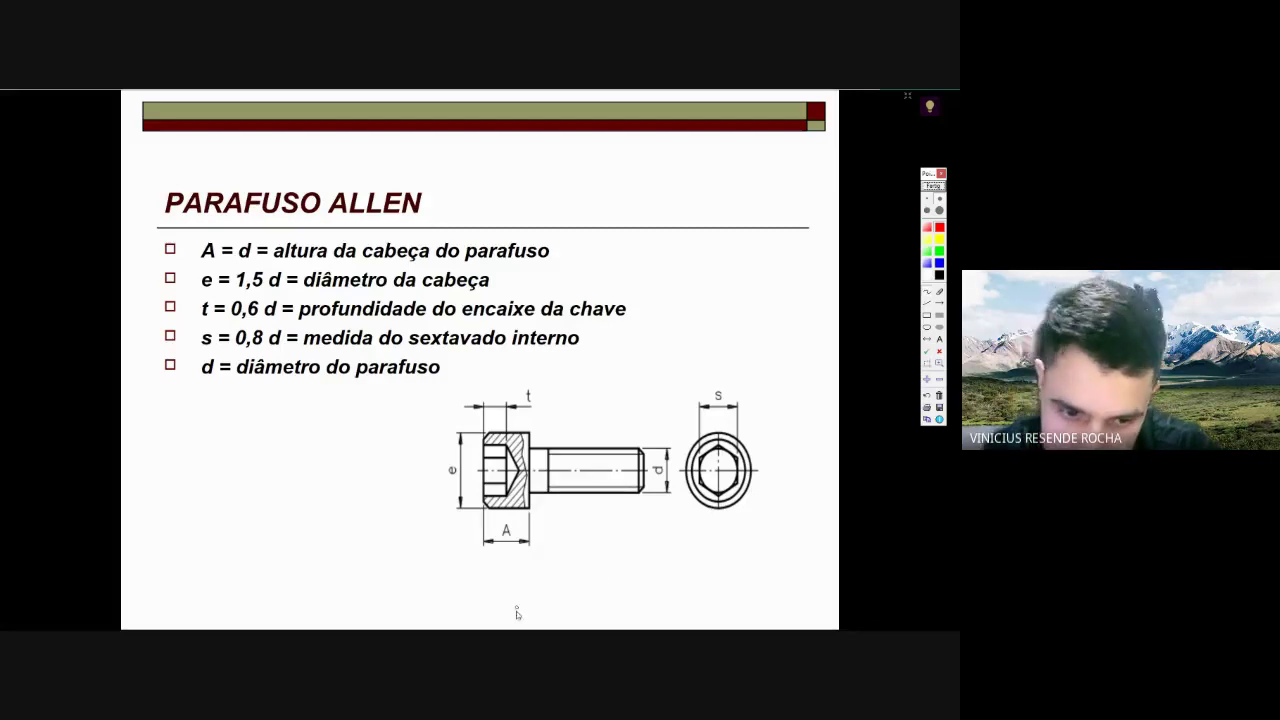
pyautogui.moveTo(451, 547); pyautogui.dragTo(780, 572)
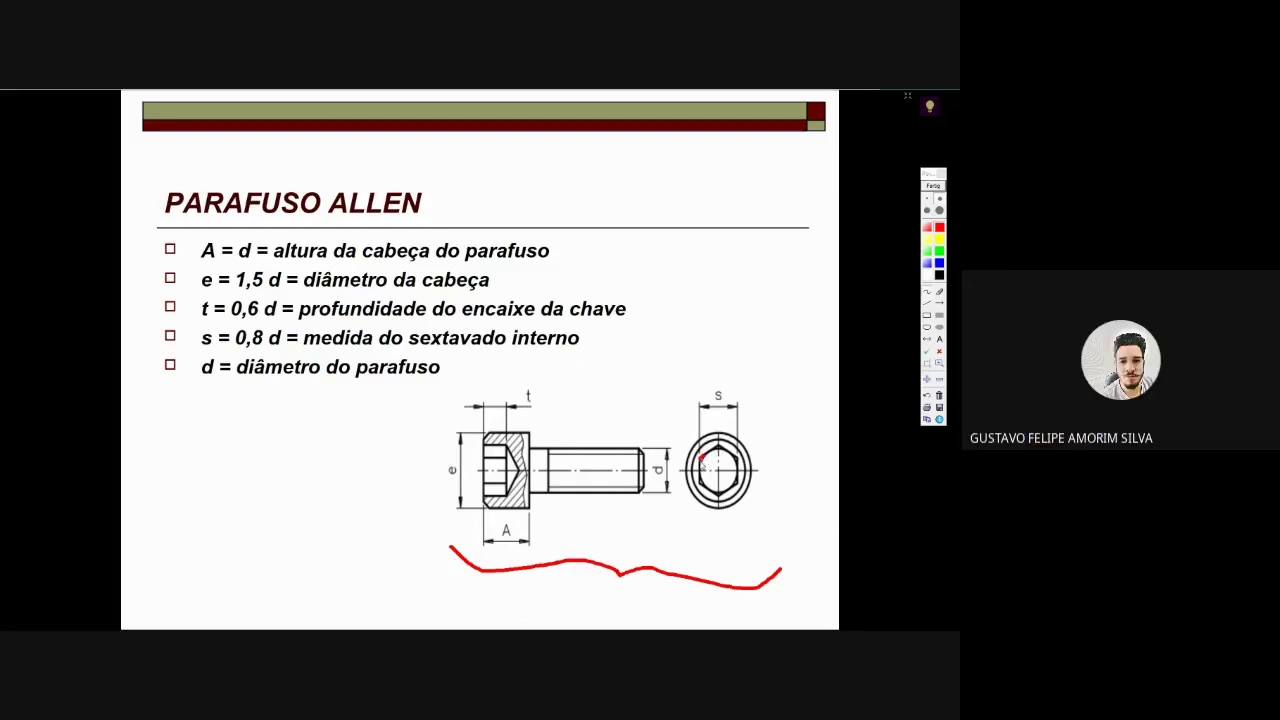
# - Mark the hexagon socket and the A head-height and t socket-depth dimensions in red, erasing part of the hexagon
pyautogui.moveTo(703, 460)
pyautogui.mouseDown()
pyautogui.moveTo(720, 496)
pyautogui.moveTo(738, 484)
pyautogui.moveTo(719, 452)
pyautogui.moveTo(706, 456)
pyautogui.mouseUp()
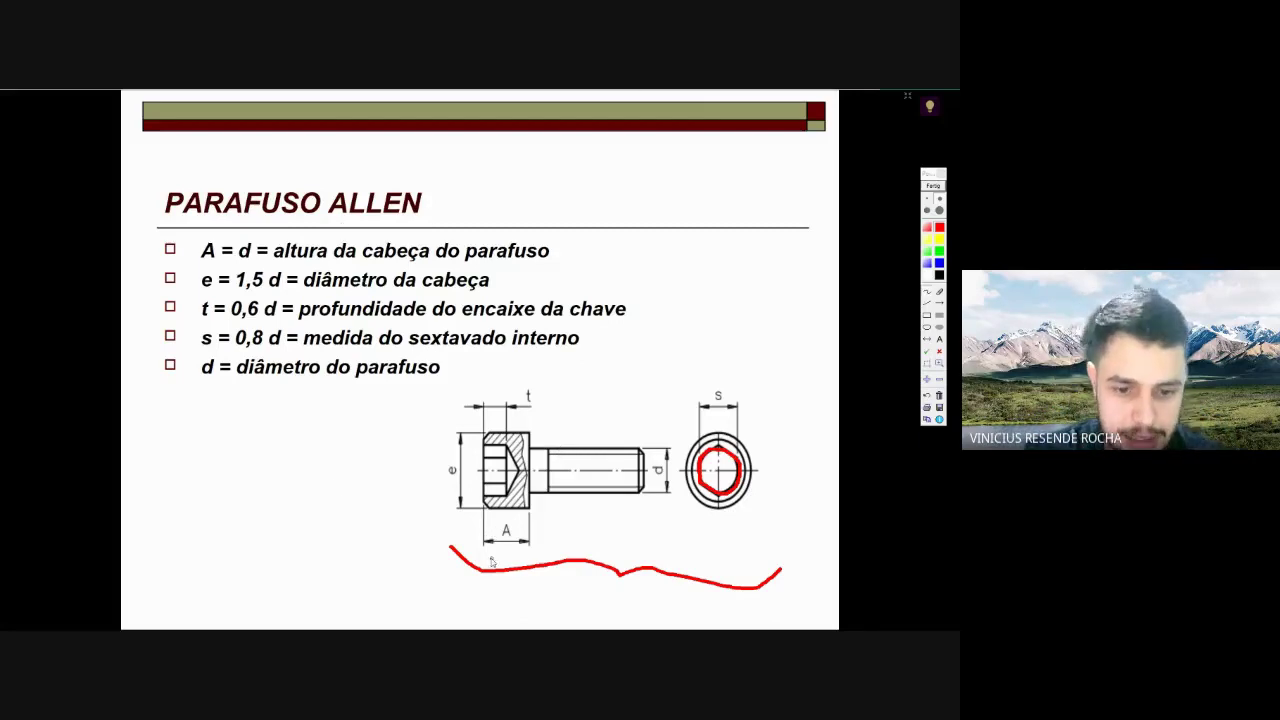
pyautogui.moveTo(481, 556); pyautogui.dragTo(531, 556)
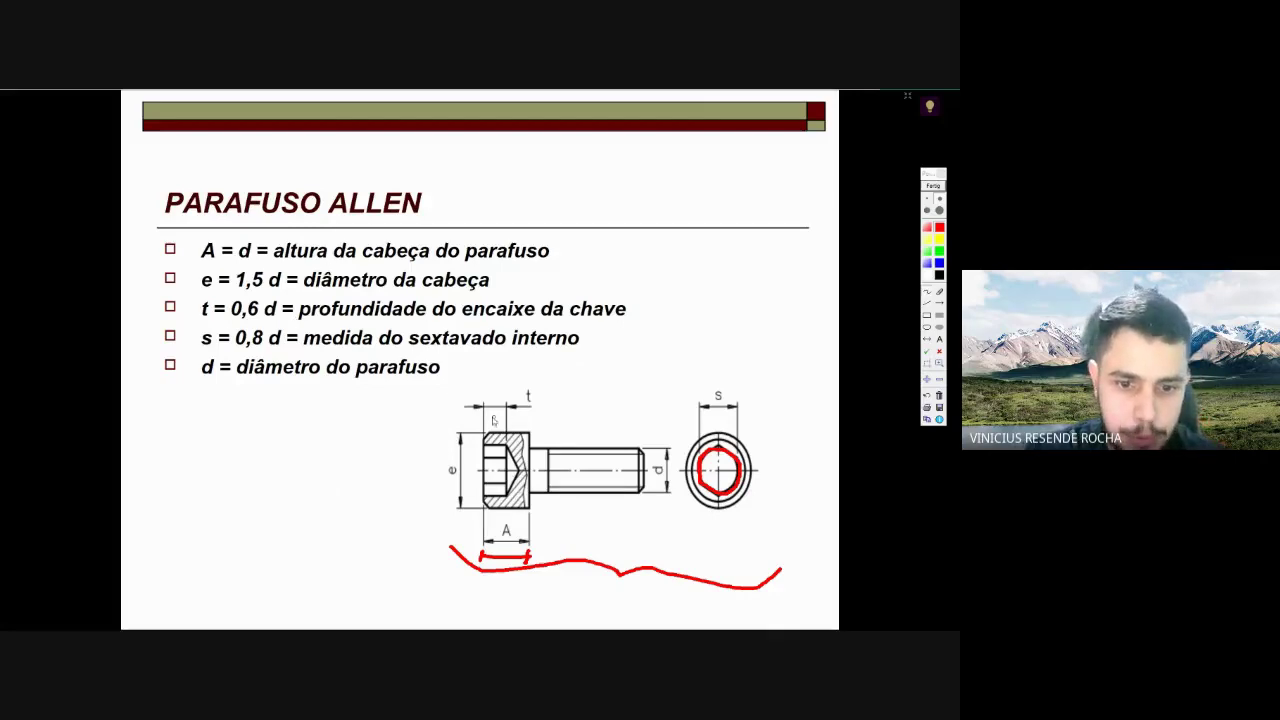
pyautogui.moveTo(481, 395); pyautogui.dragTo(482, 412)
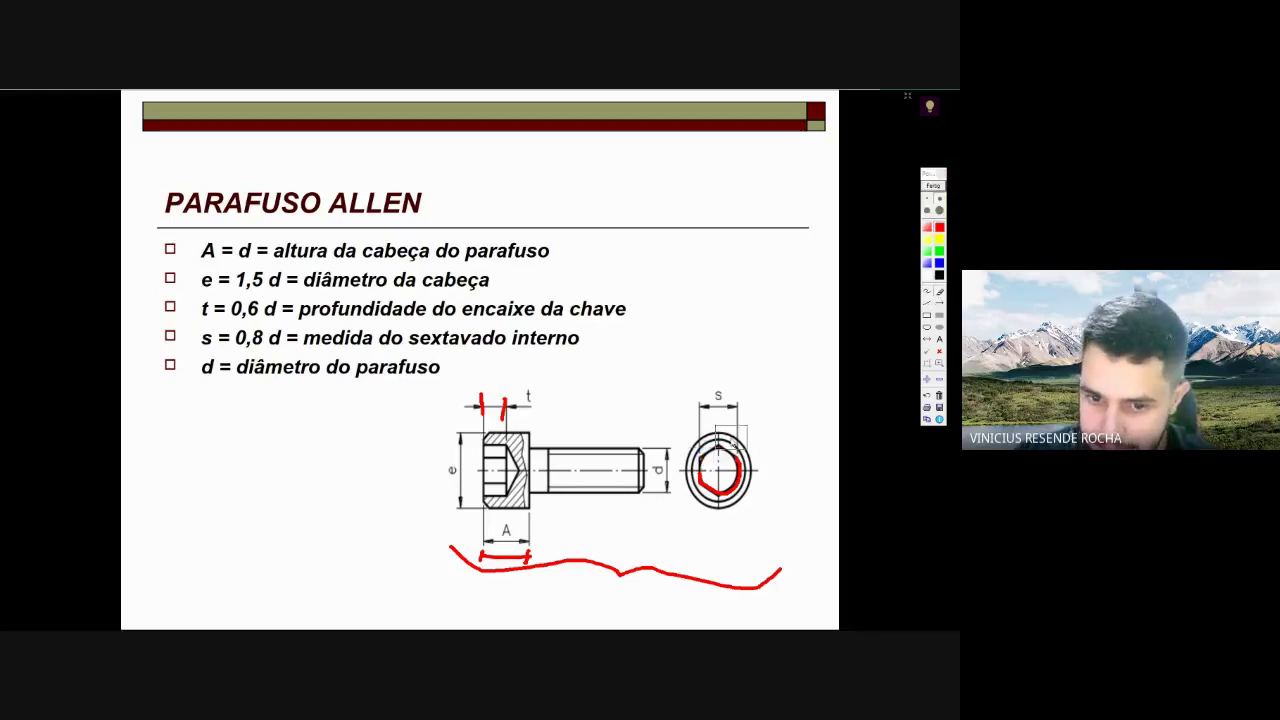
pyautogui.moveTo(700, 445)
pyautogui.mouseDown()
pyautogui.moveTo(705, 485)
pyautogui.moveTo(745, 455)
pyautogui.mouseUp()
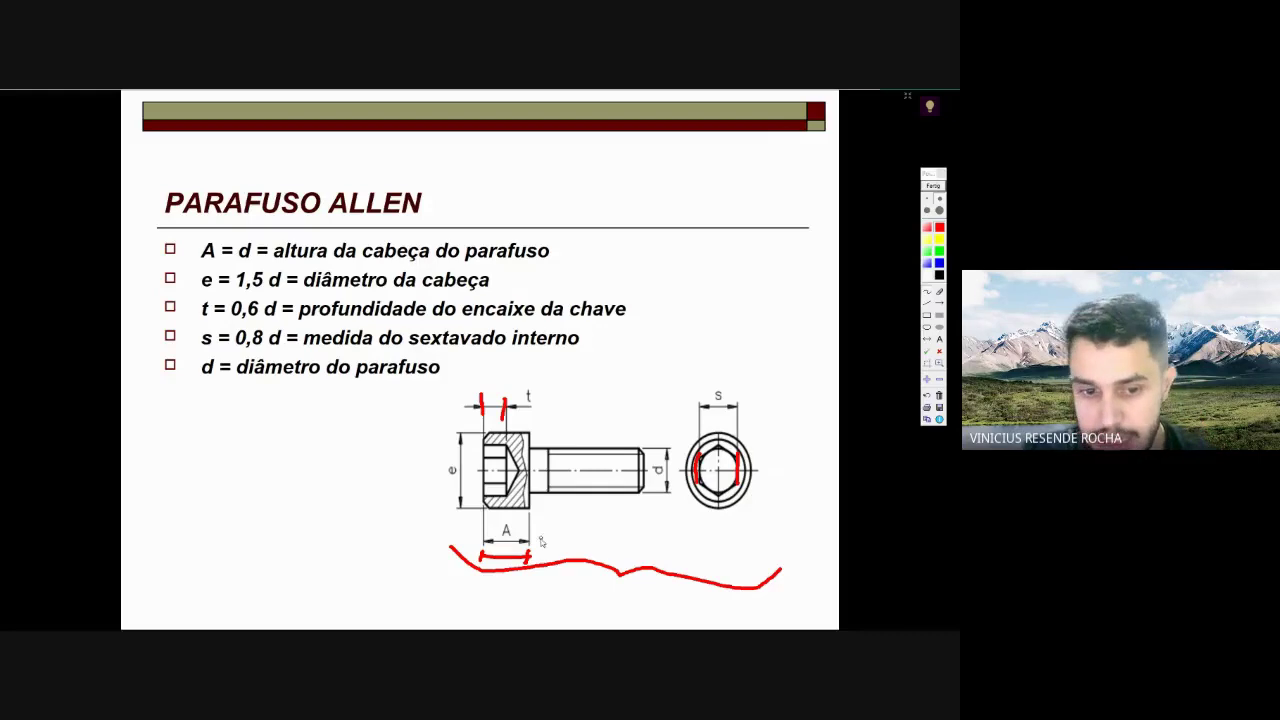
# - Label the shank length L below and the threaded length b above the shank in red
pyautogui.moveTo(577, 507)
pyautogui.mouseDown()
pyautogui.moveTo(570, 526)
pyautogui.moveTo(600, 538)
pyautogui.mouseUp()
pyautogui.moveTo(531, 502); pyautogui.dragTo(638, 503)
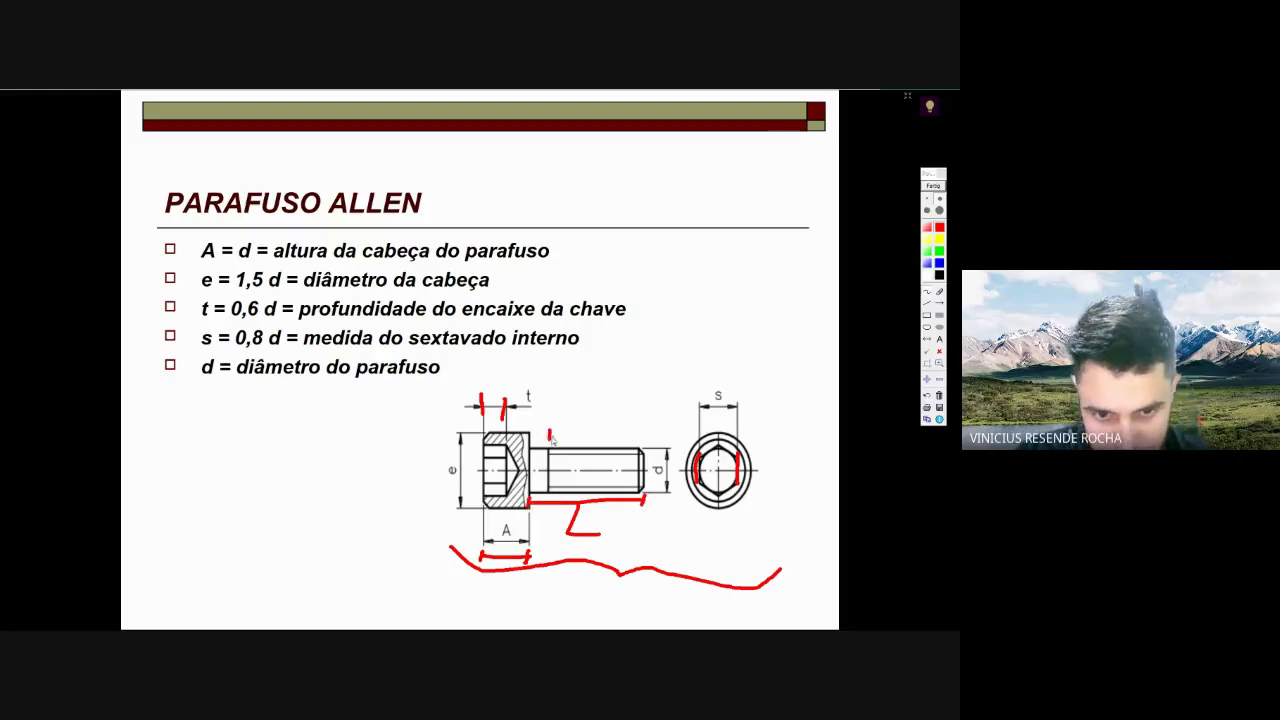
pyautogui.moveTo(549, 434)
pyautogui.mouseDown()
pyautogui.moveTo(644, 436)
pyautogui.moveTo(600, 421)
pyautogui.moveTo(600, 432)
pyautogui.mouseUp()
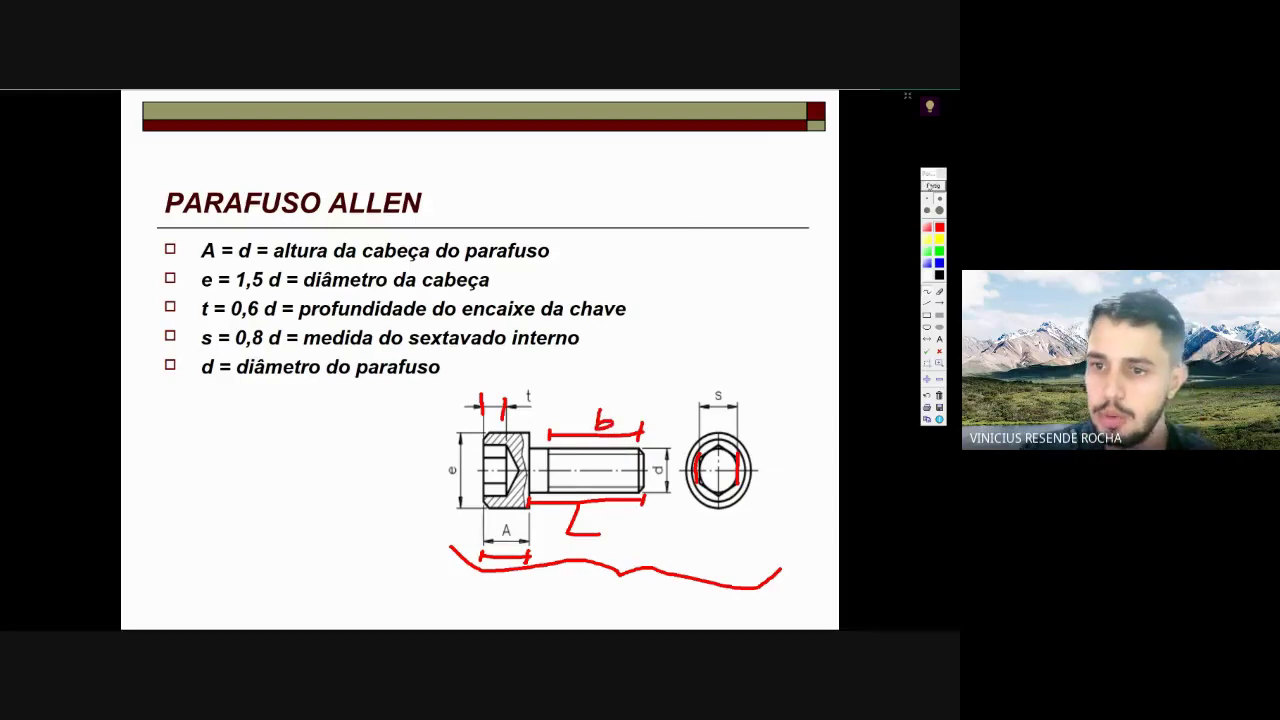
# - Discard the Allen bolt ink and navigate to the REBAIXO PARA ALOJAR CABEÇA DO PARAFUSO counterbore slide
pyautogui.click(933, 185)
pyautogui.click(634, 350)
pyautogui.press('Left')
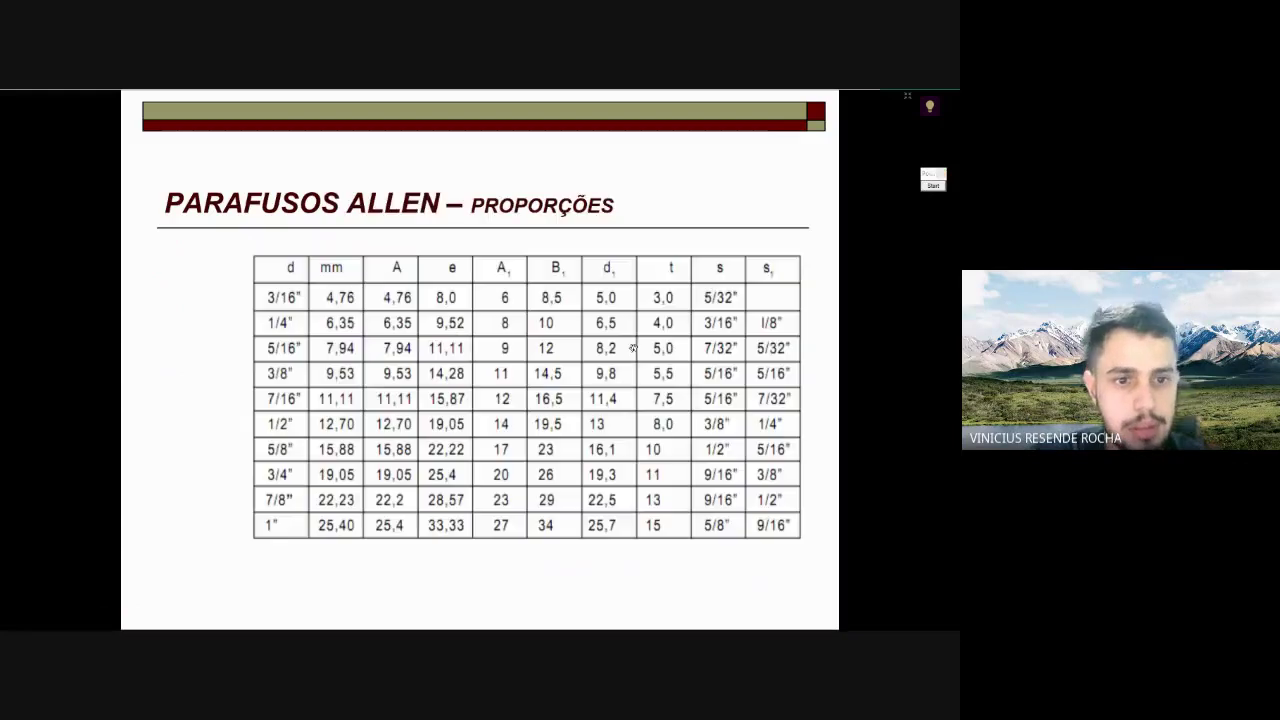
pyautogui.click(633, 348)
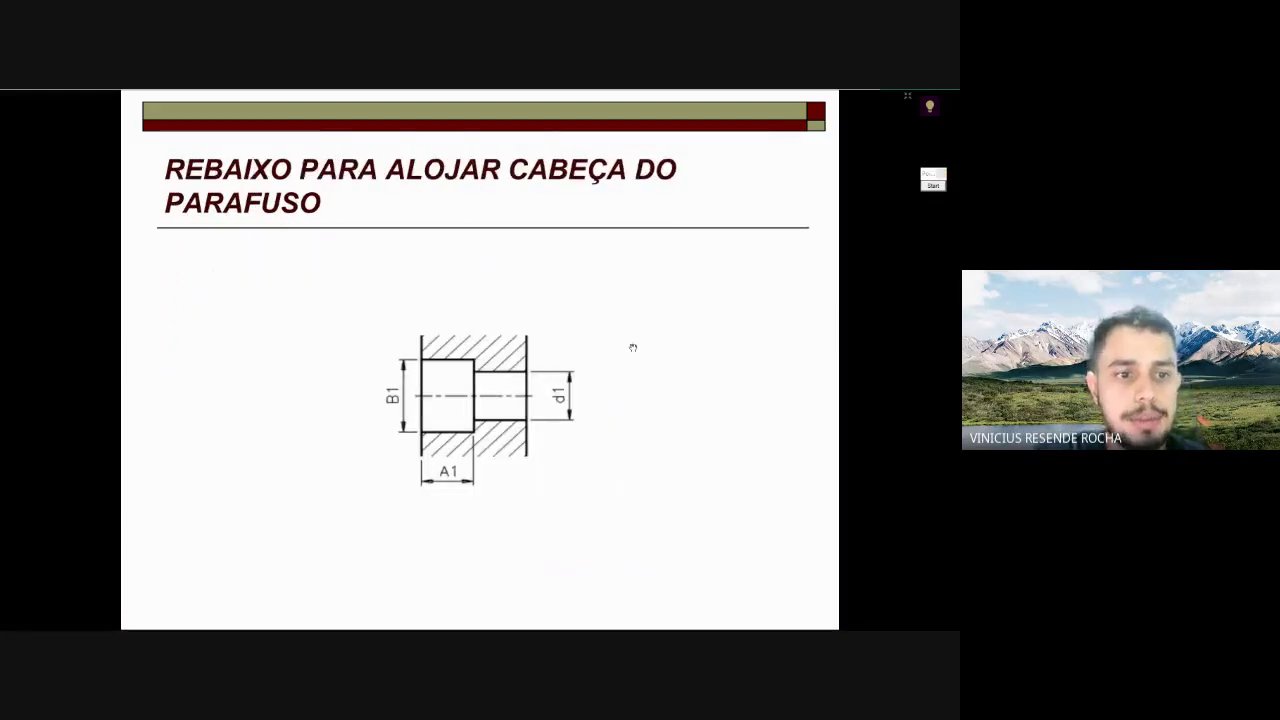
pyautogui.click(633, 347)
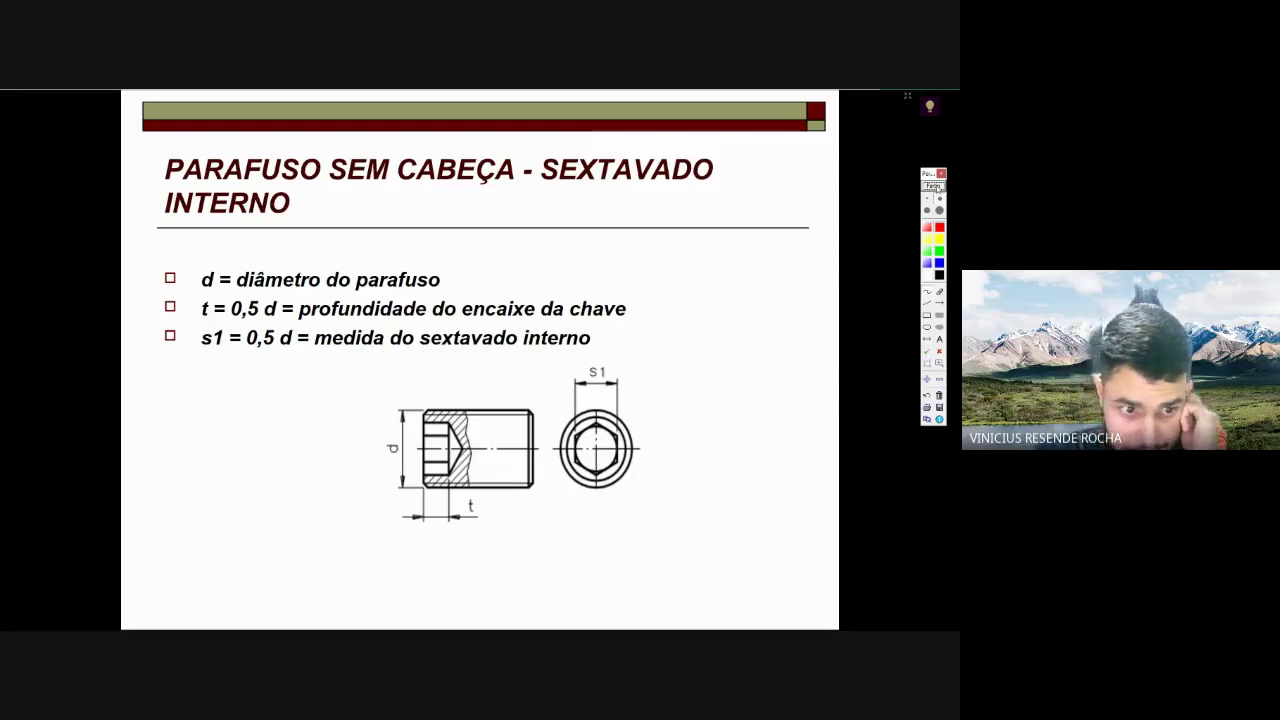
pyautogui.click(933, 186)
pyautogui.click(703, 339)
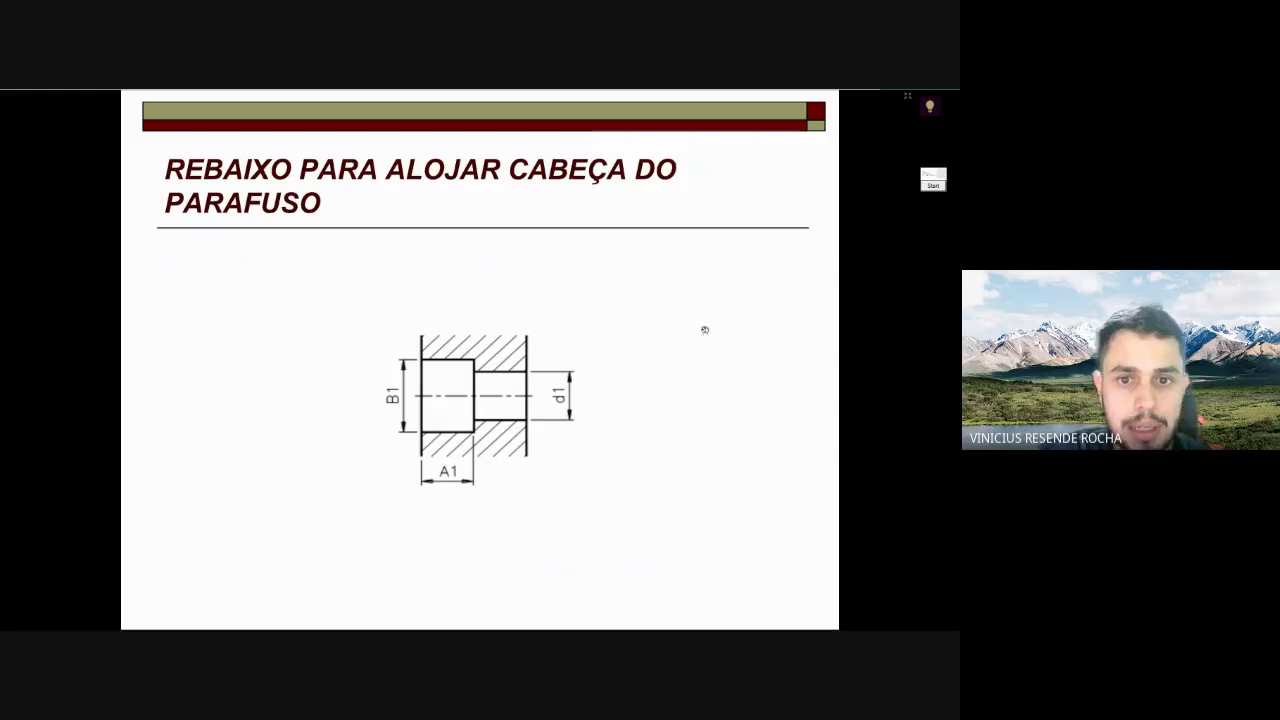
# - Sketch red strokes over the counterbore, then clear them and show the PARAFUSOS ALLEN – PROPORÇÕES table
pyautogui.click(933, 184)
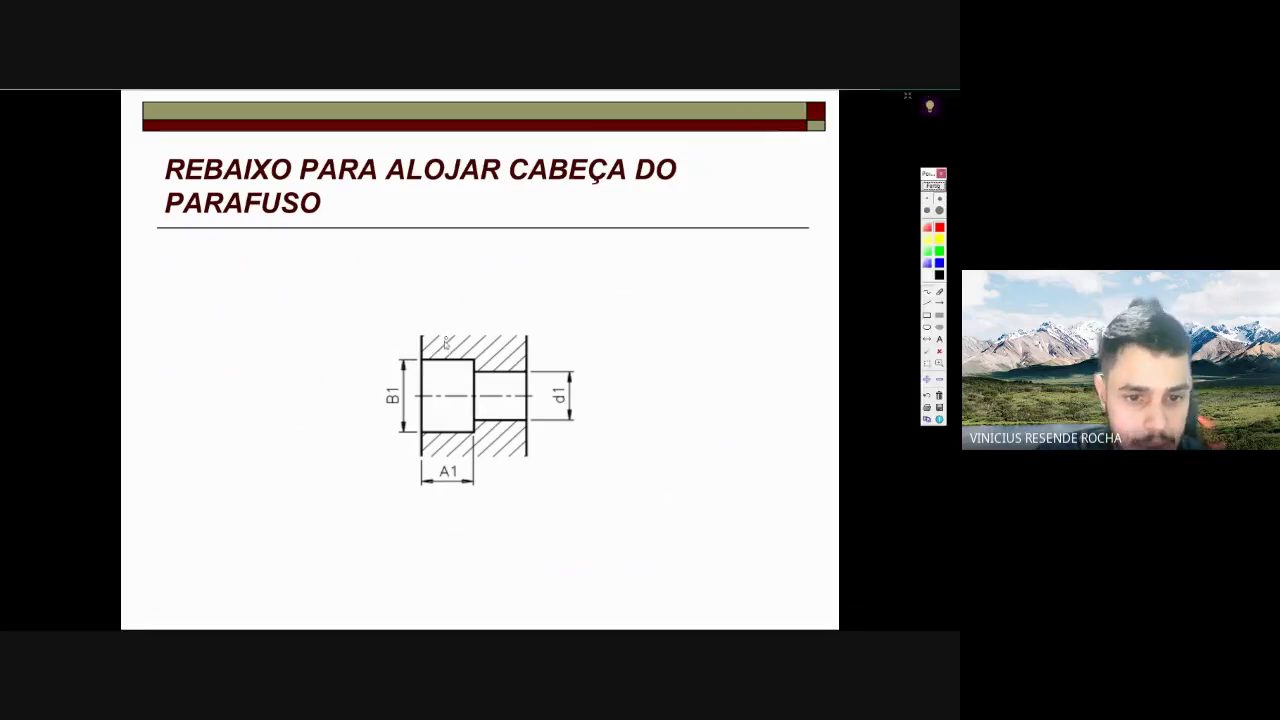
pyautogui.moveTo(422, 352)
pyautogui.mouseDown()
pyautogui.moveTo(448, 329)
pyautogui.moveTo(487, 331)
pyautogui.moveTo(474, 359)
pyautogui.moveTo(546, 380)
pyautogui.mouseUp()
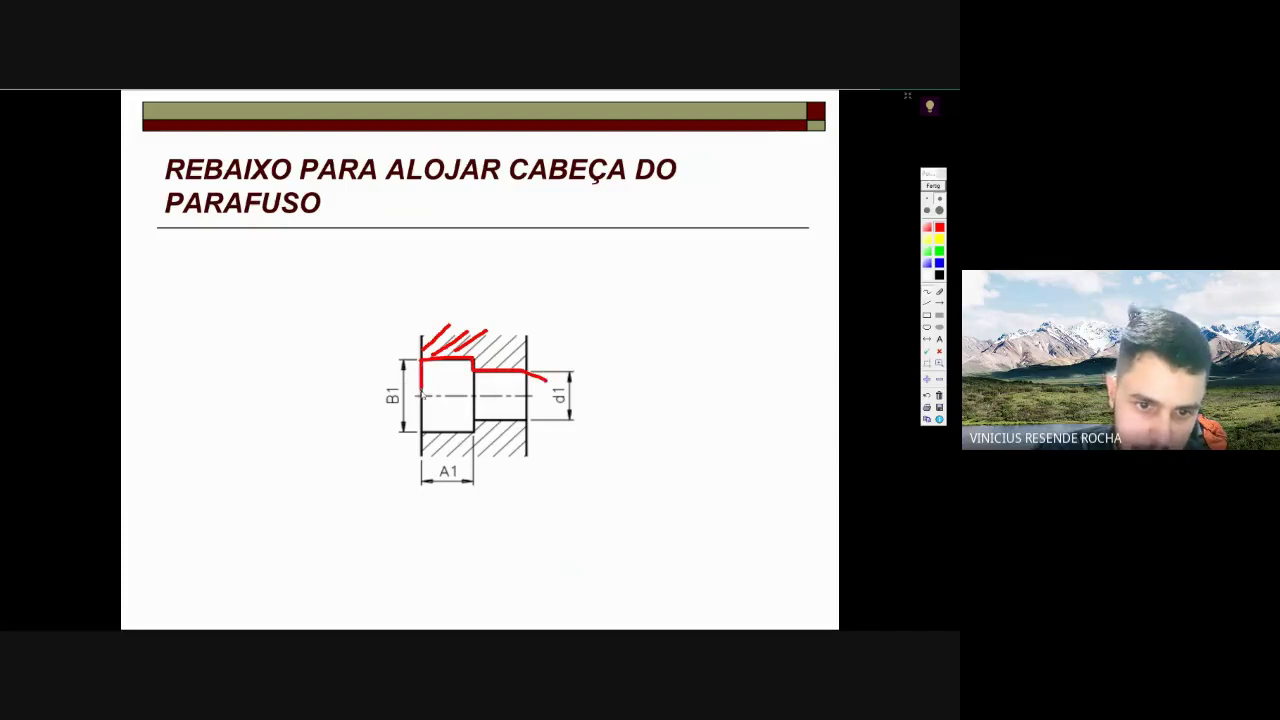
pyautogui.moveTo(423, 395)
pyautogui.mouseDown()
pyautogui.moveTo(425, 424)
pyautogui.moveTo(559, 424)
pyautogui.mouseUp()
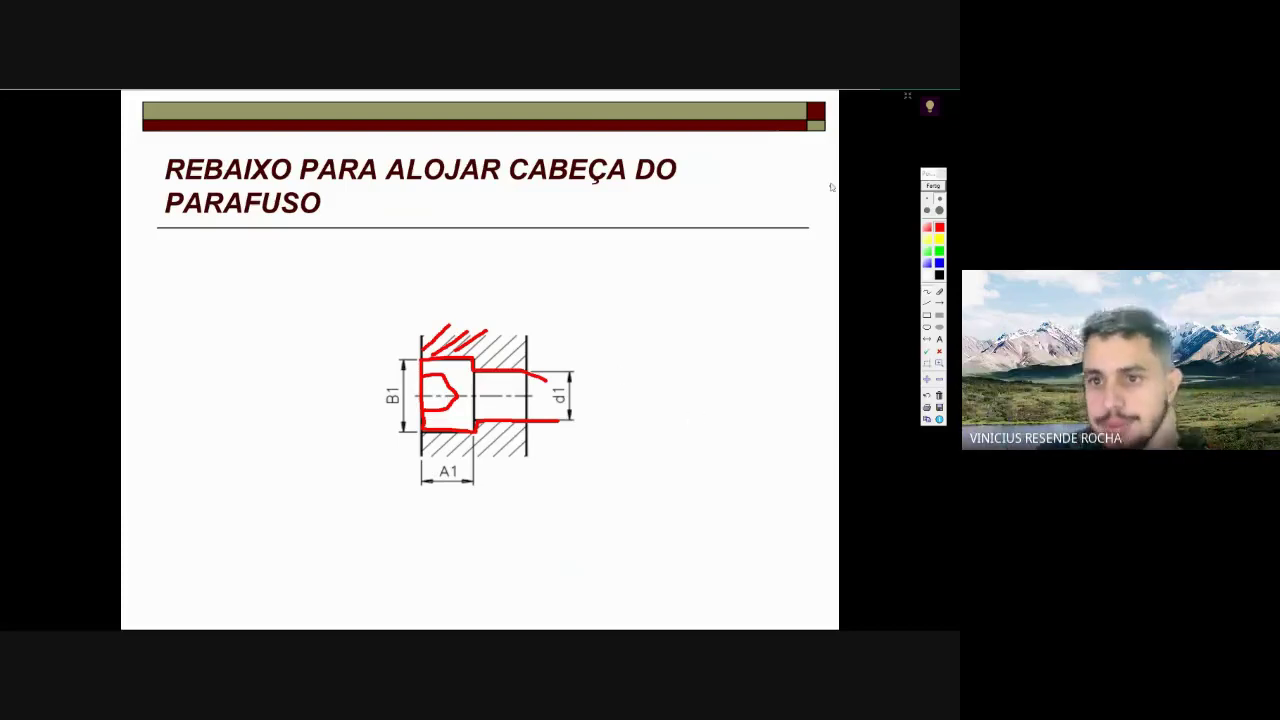
pyautogui.press('Escape')
pyautogui.click(662, 373)
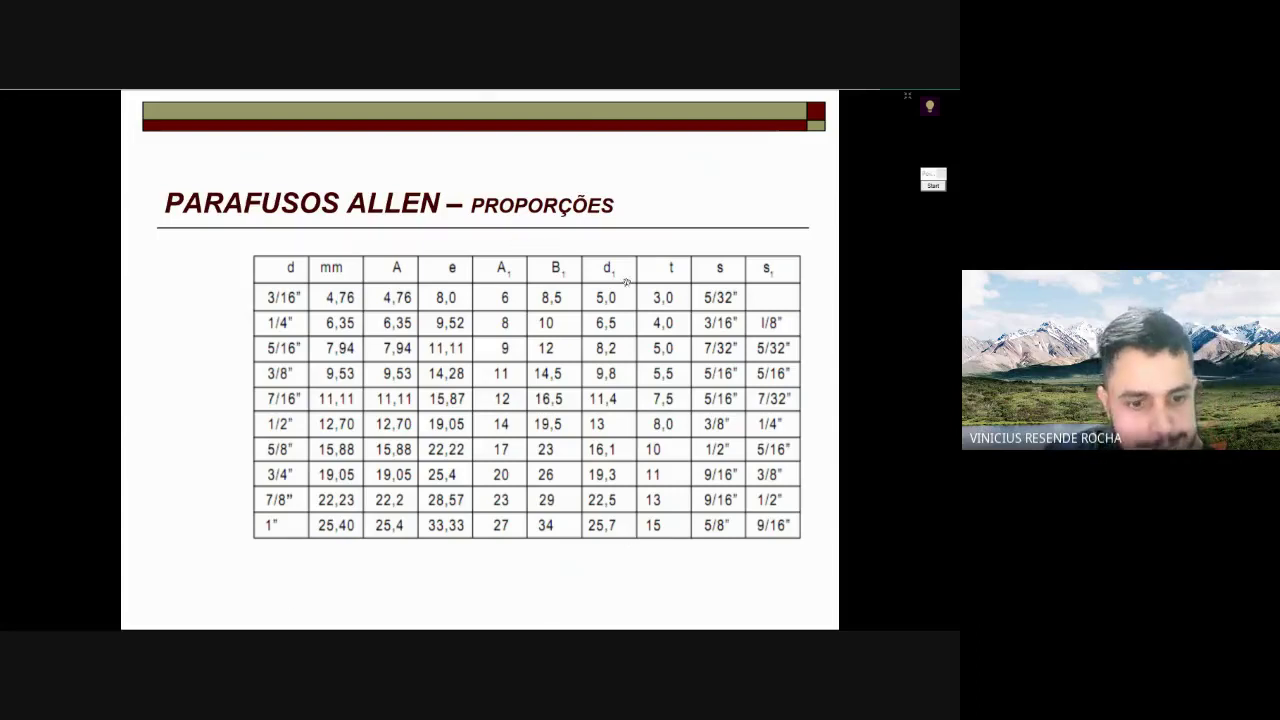
pyautogui.click(680, 217)
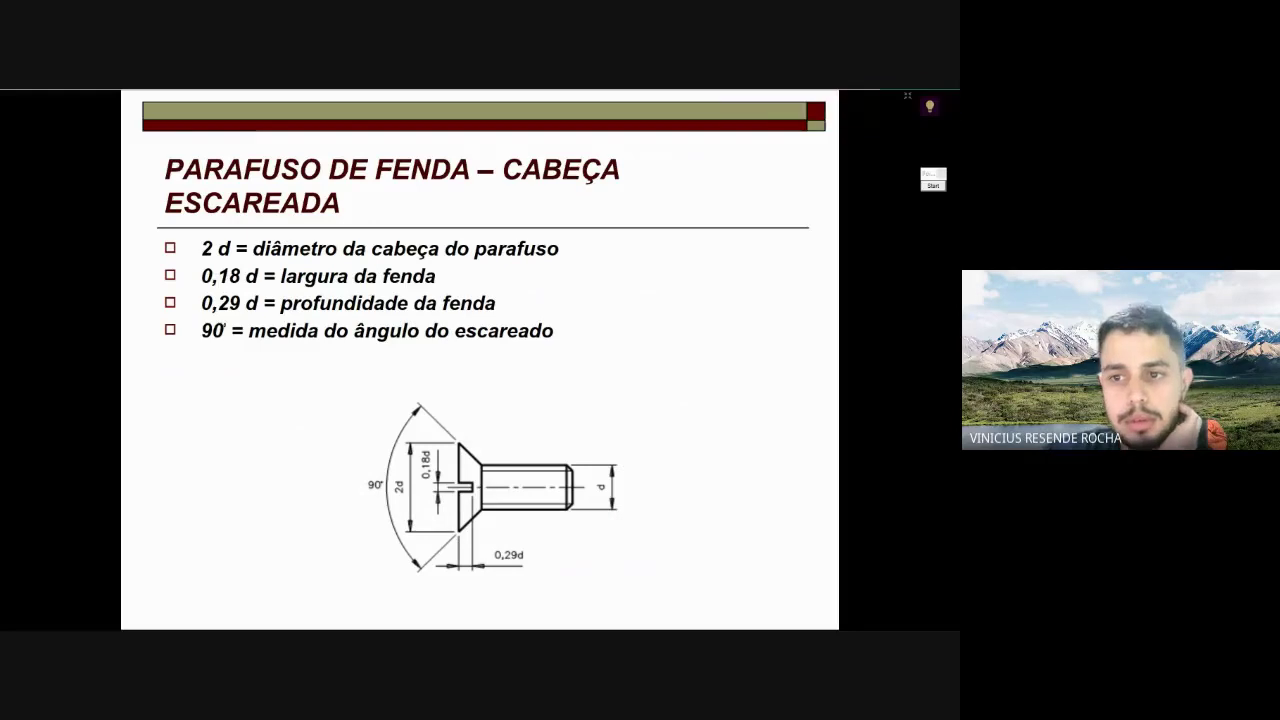
# - Circle the 2d head and d thread diameters in red, and mark the slot with its 0,29d depth
pyautogui.click(933, 186)
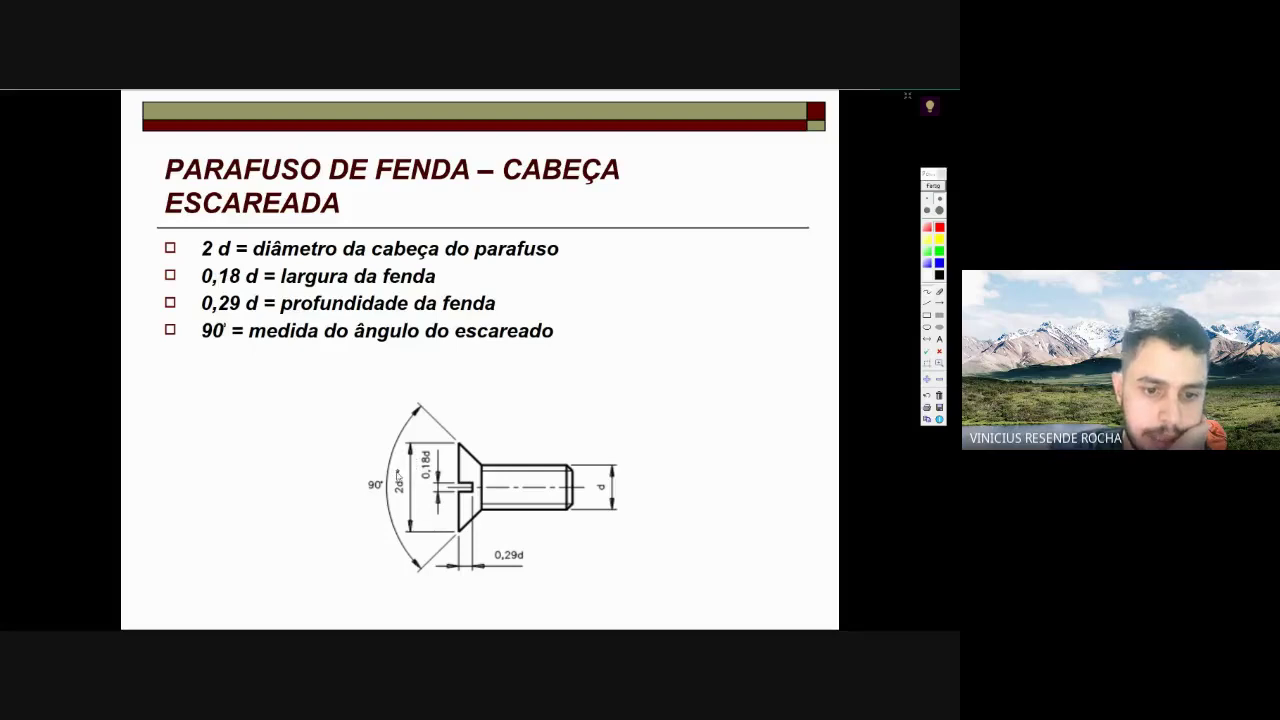
pyautogui.moveTo(397, 472); pyautogui.dragTo(397, 504)
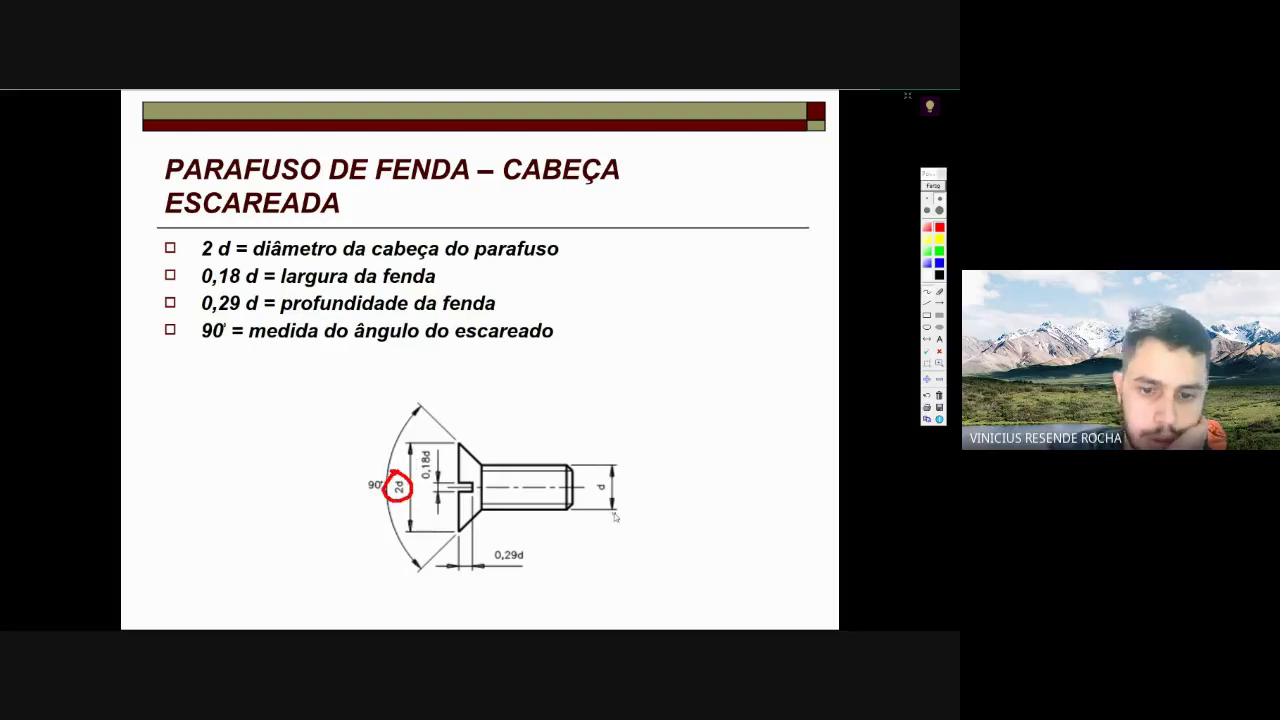
pyautogui.moveTo(611, 461); pyautogui.dragTo(601, 452)
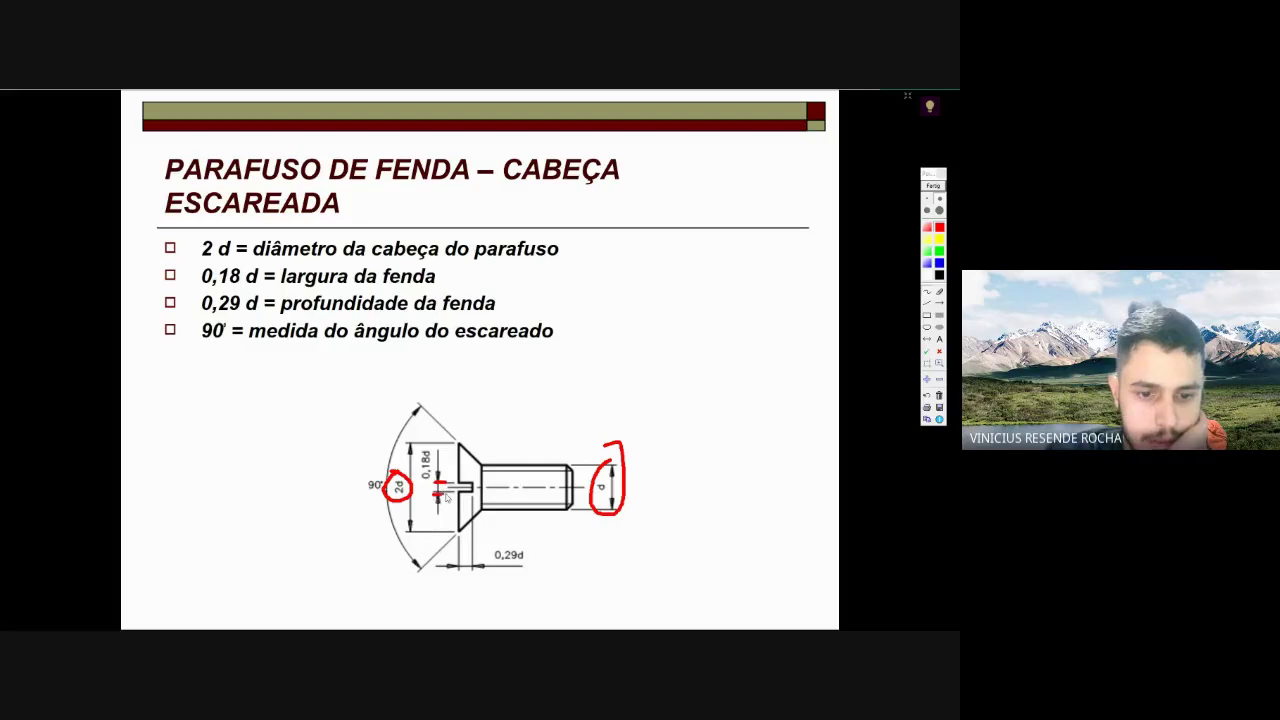
pyautogui.moveTo(446, 496); pyautogui.dragTo(453, 497)
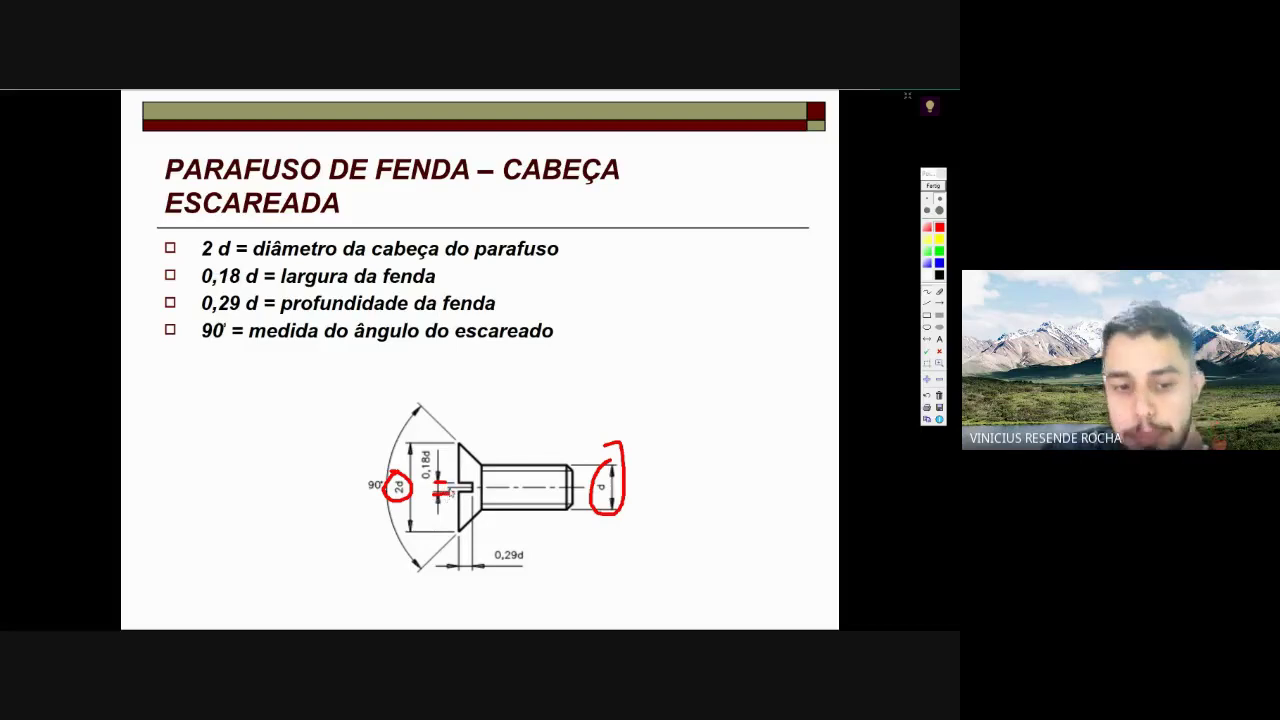
pyautogui.moveTo(459, 528)
pyautogui.mouseDown()
pyautogui.moveTo(459, 550)
pyautogui.moveTo(474, 546)
pyautogui.mouseUp()
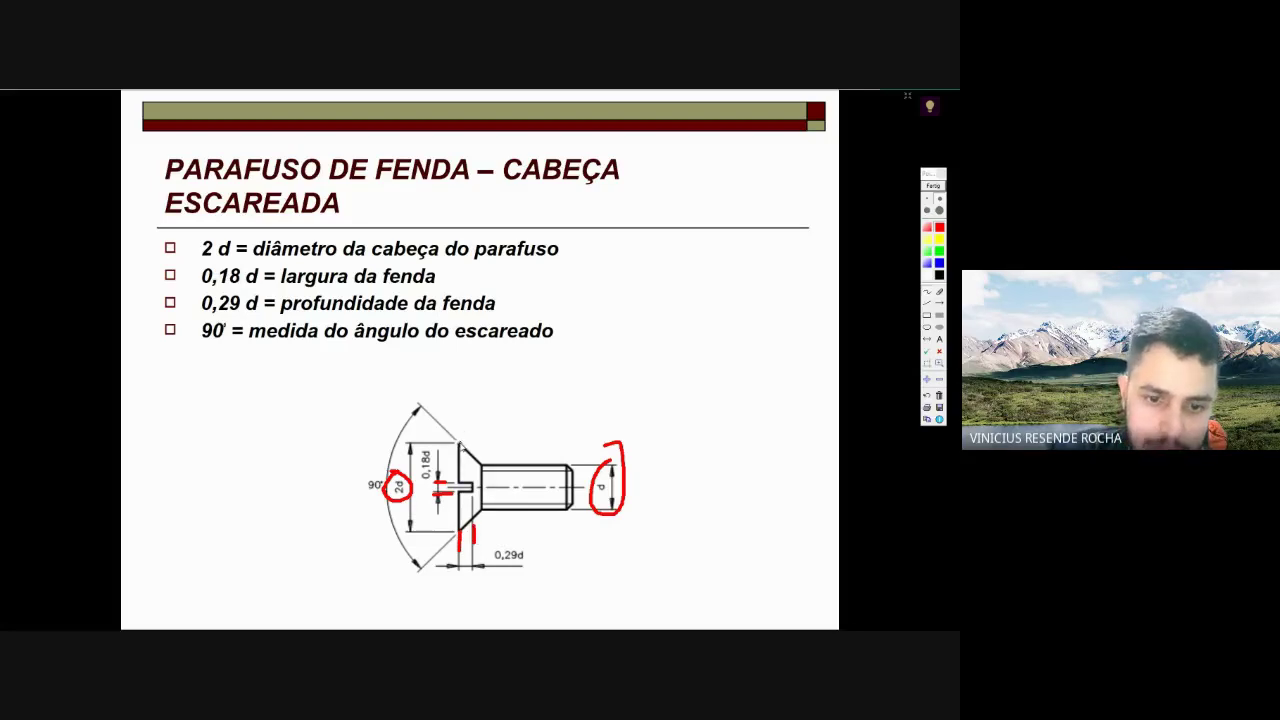
# - Trace both countersunk-head chamfers in red, then clear the ink and advance to the raised countersunk head slide
pyautogui.moveTo(458, 444); pyautogui.dragTo(410, 408)
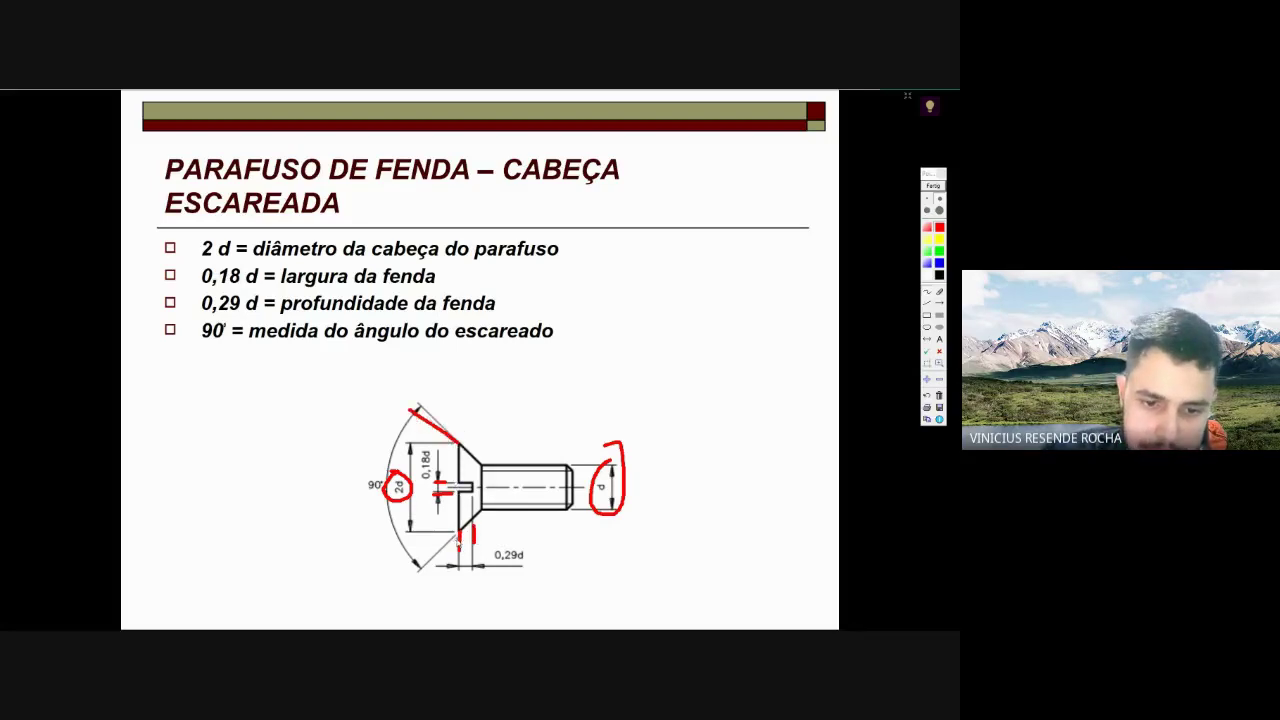
pyautogui.moveTo(462, 530); pyautogui.dragTo(410, 578)
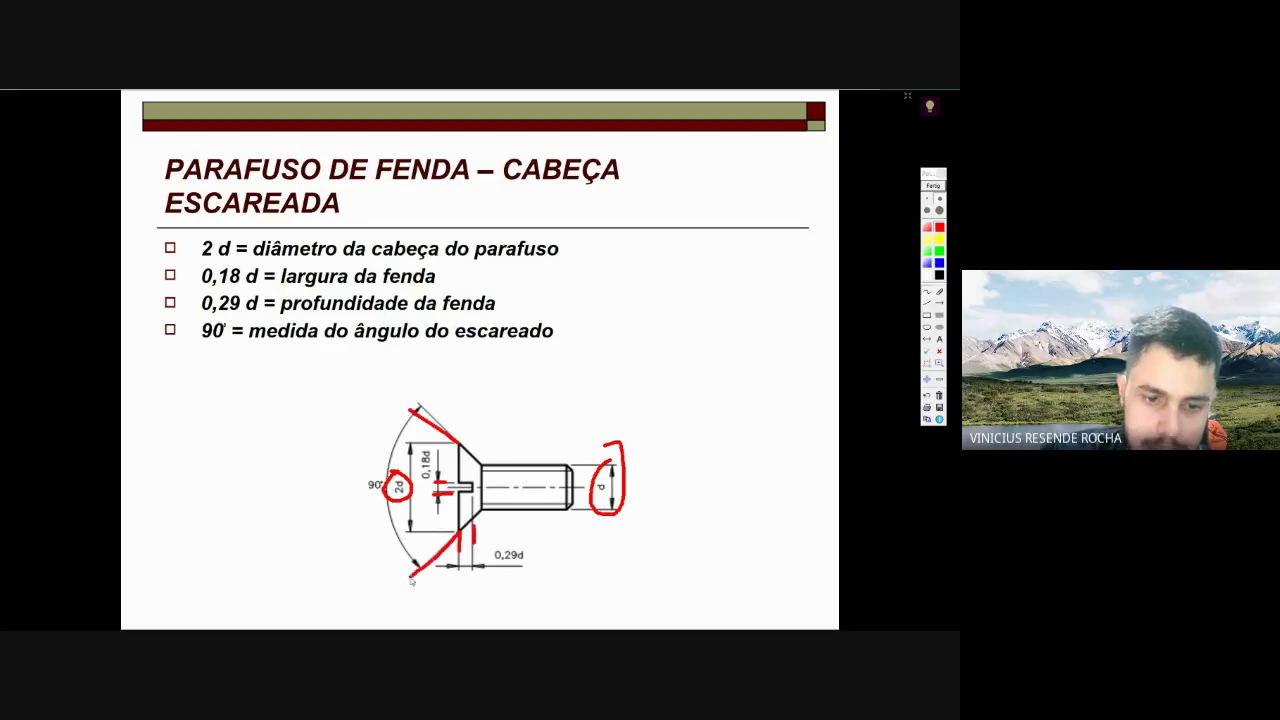
pyautogui.click(934, 186)
pyautogui.click(724, 294)
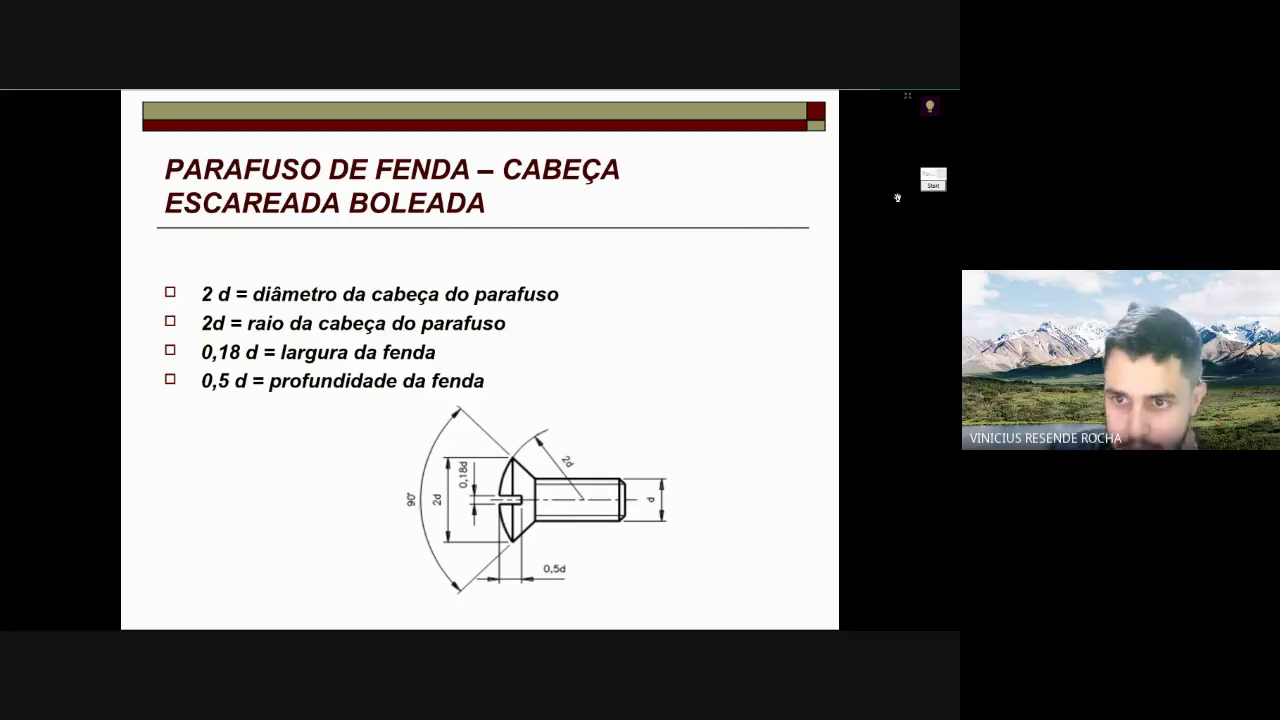
# - Draw a red curved arrow out from the raised countersunk head, then switch to the 'parafuso de cama' image results
pyautogui.click(932, 186)
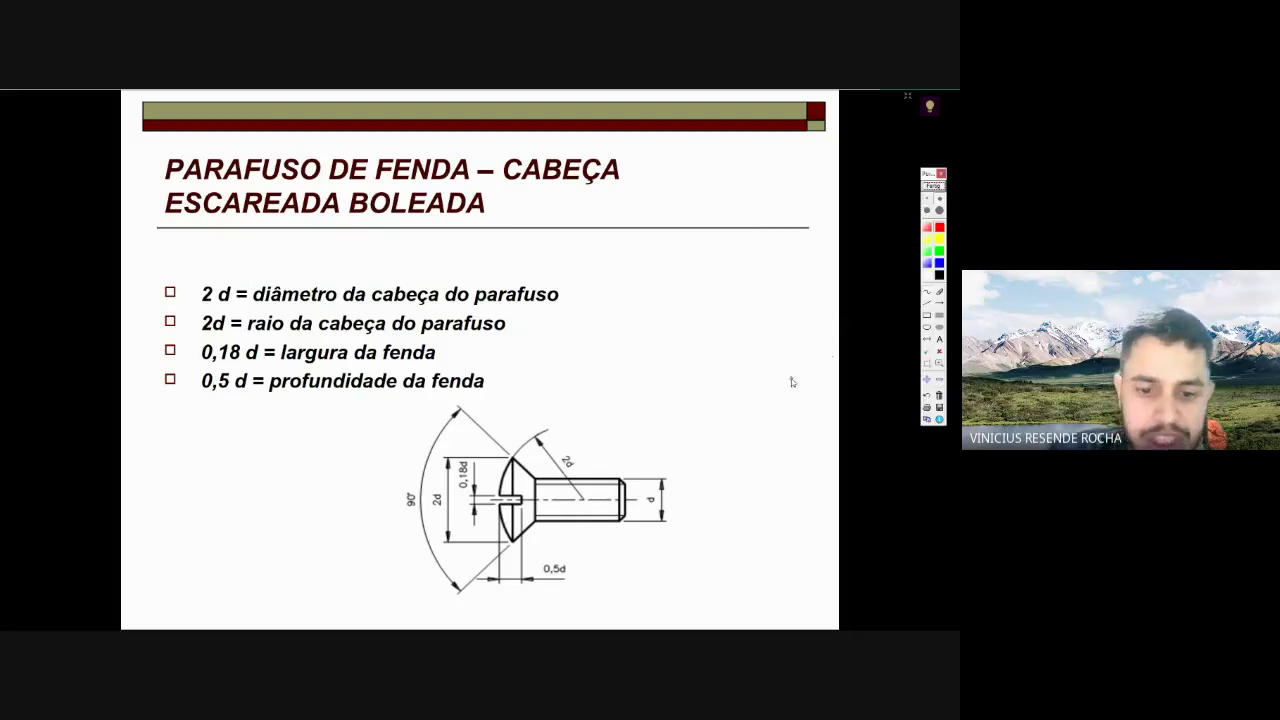
pyautogui.moveTo(527, 458); pyautogui.dragTo(566, 413)
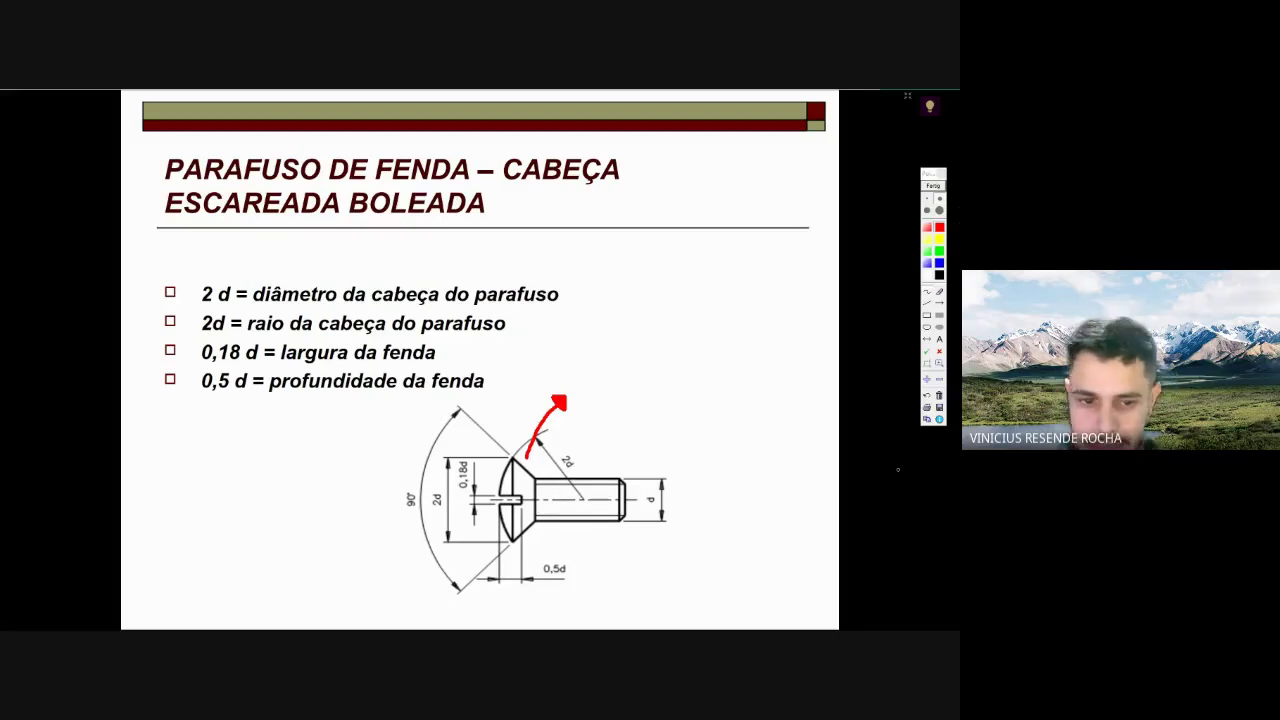
pyautogui.hotkey('alt', 'Tab')
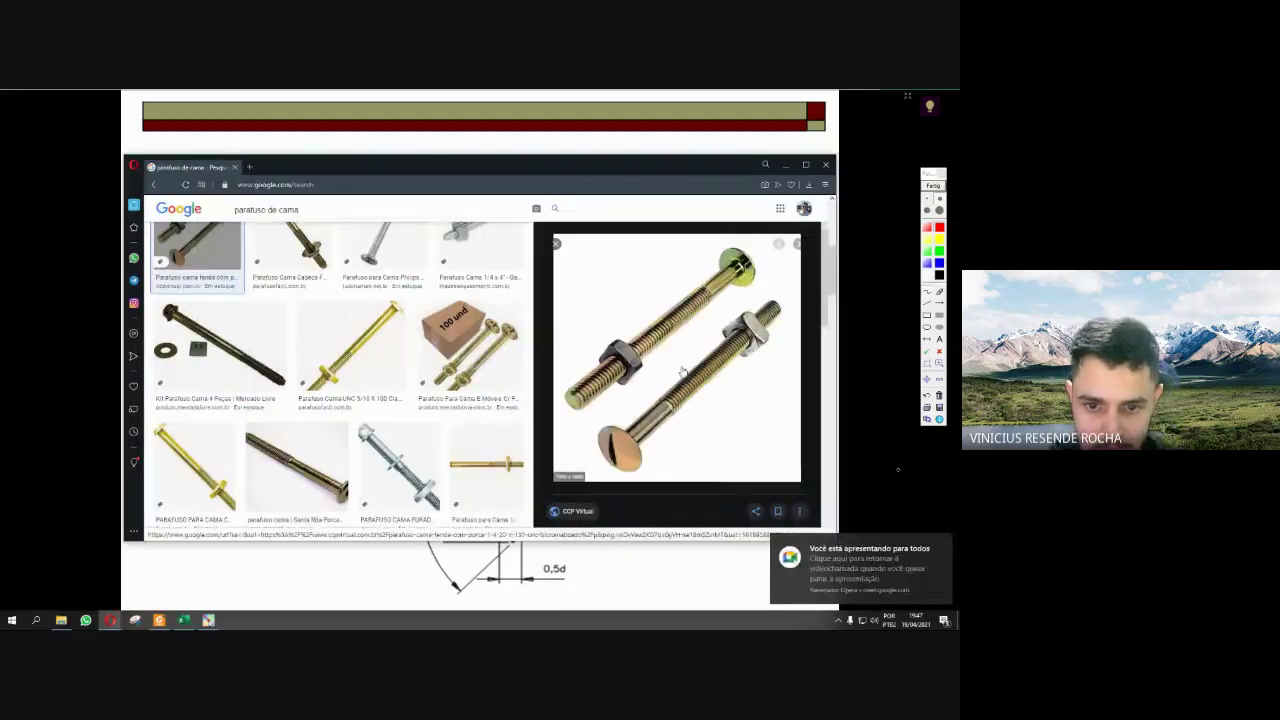
# - Scroll through the bed screw image results and preview the bolts on the red background
pyautogui.scroll(-1, 683, 372)
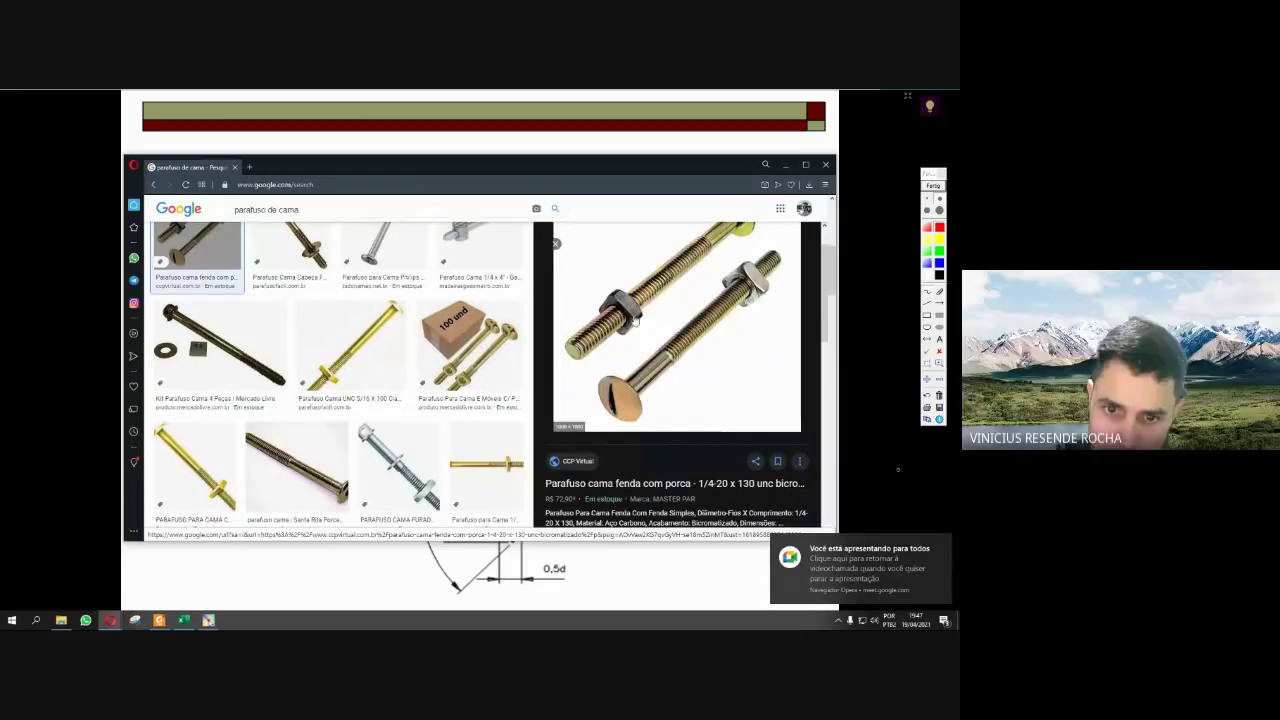
pyautogui.scroll(1, 655, 327)
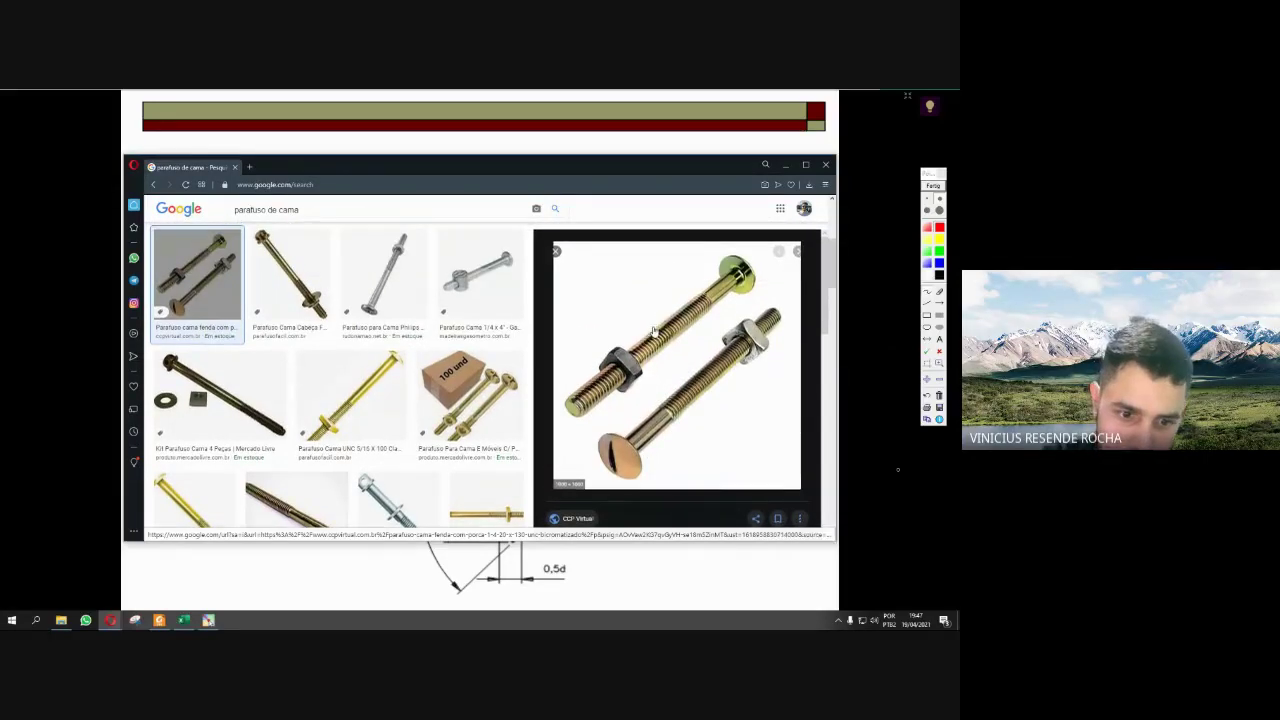
pyautogui.scroll(-2, 655, 327)
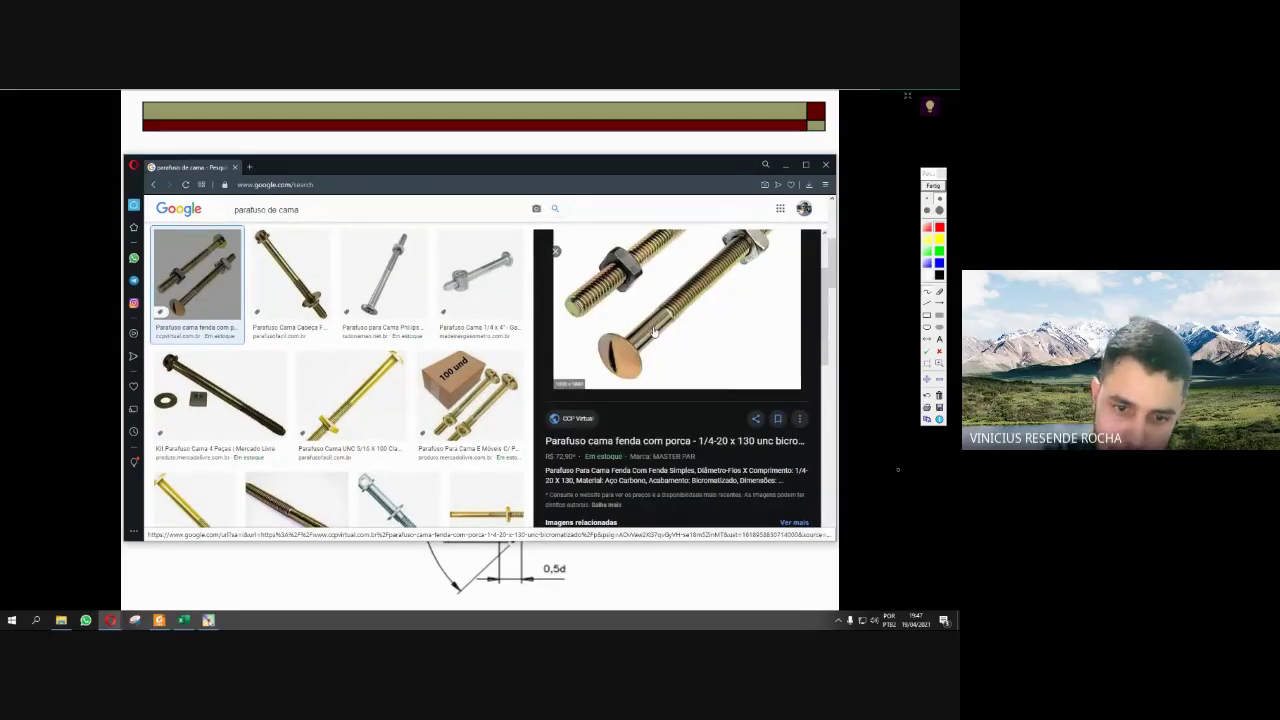
pyautogui.scroll(2, 628, 342)
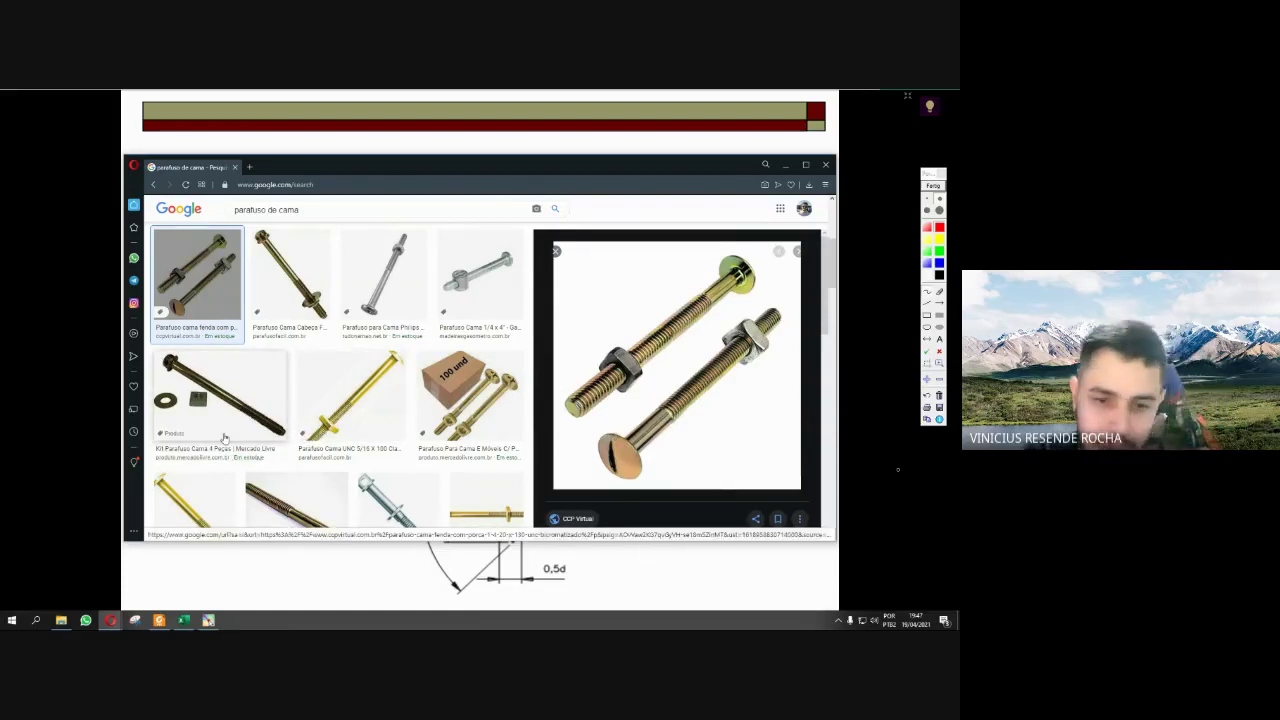
pyautogui.scroll(-2, 300, 420)
pyautogui.scroll(-1, 400, 390)
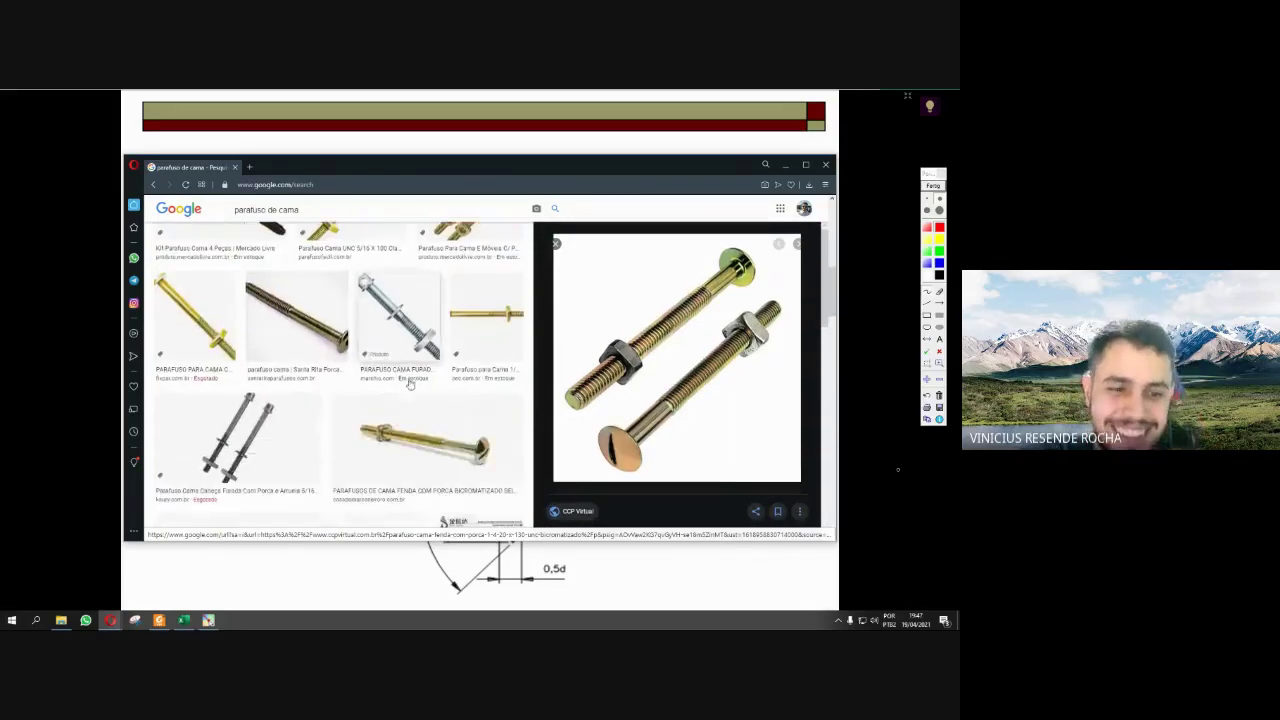
pyautogui.scroll(-1, 409, 370)
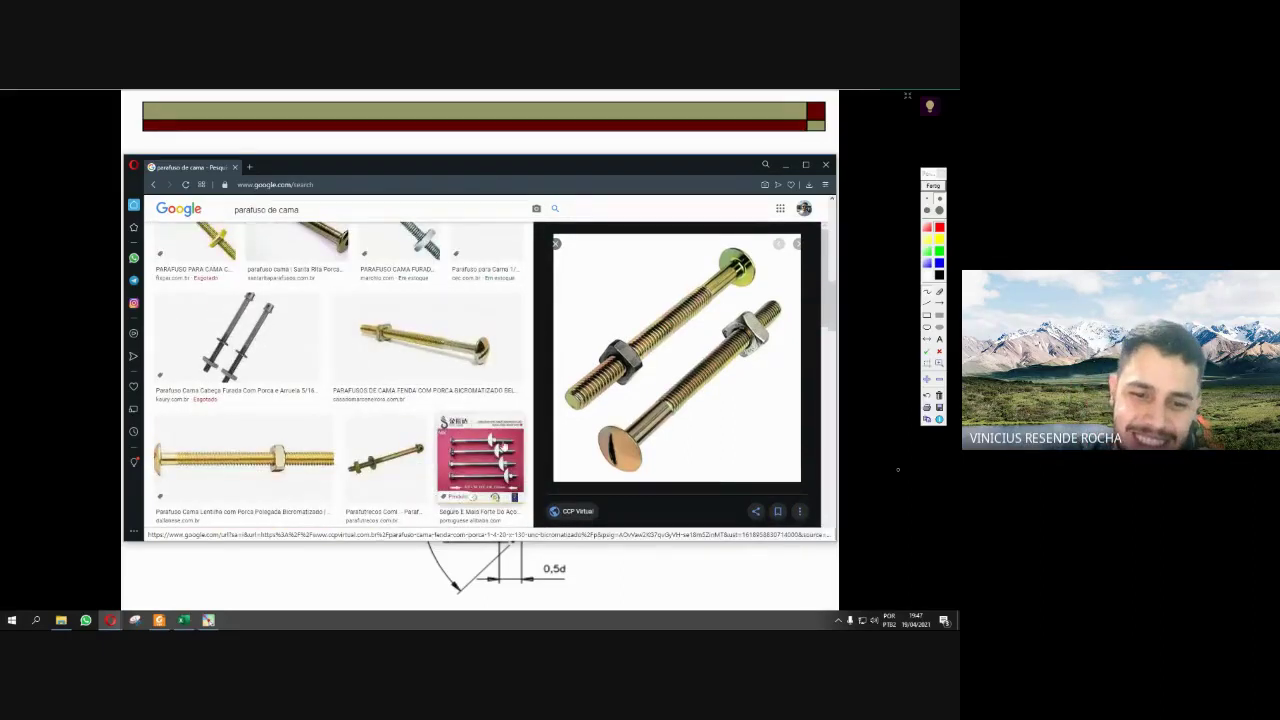
pyautogui.click(480, 460)
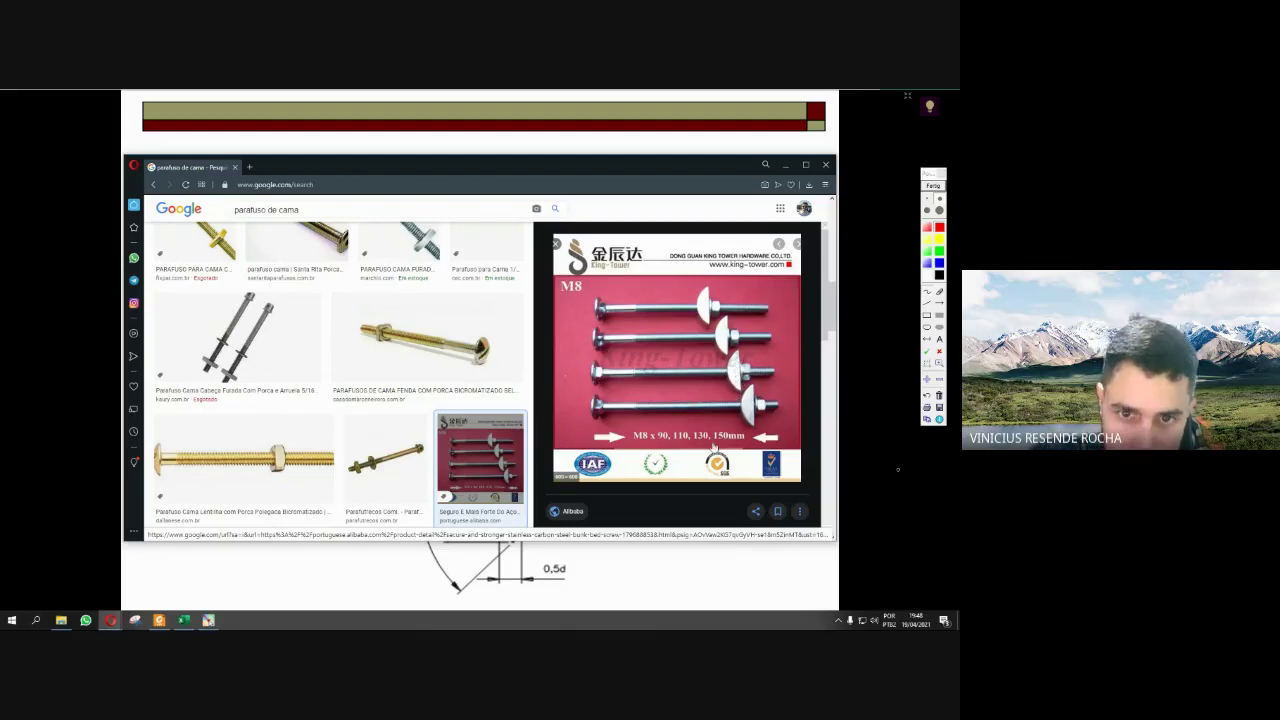
# - Preview the curved-clip screw and the long yellow bed screw with nut, then close the browser
pyautogui.scroll(-3, 258, 450)
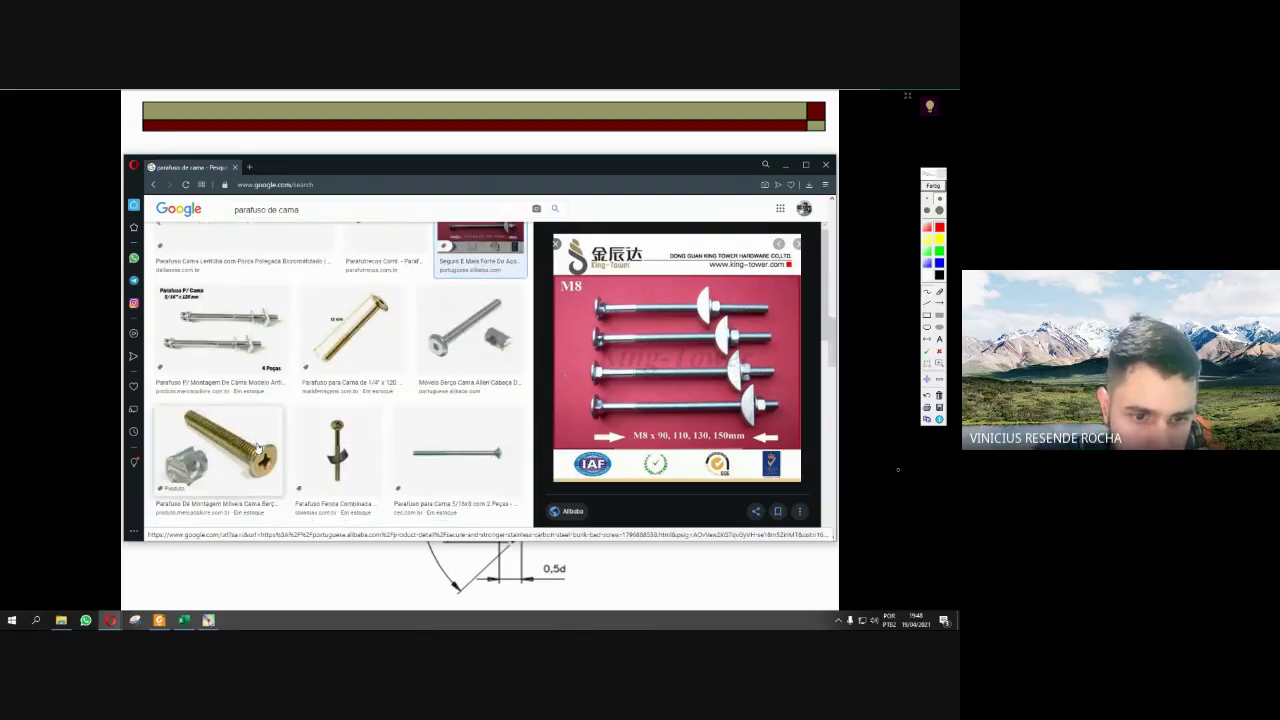
pyautogui.scroll(1, 258, 450)
pyautogui.scroll(-1, 321, 437)
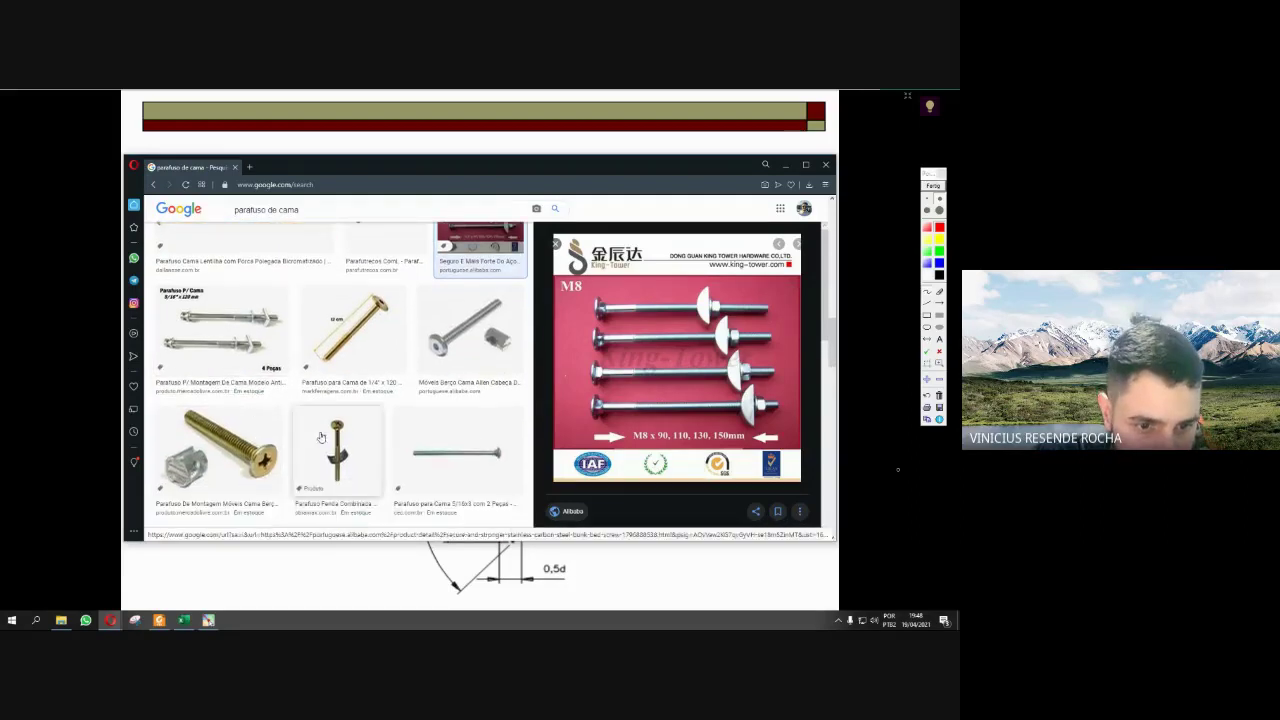
pyautogui.click(321, 437)
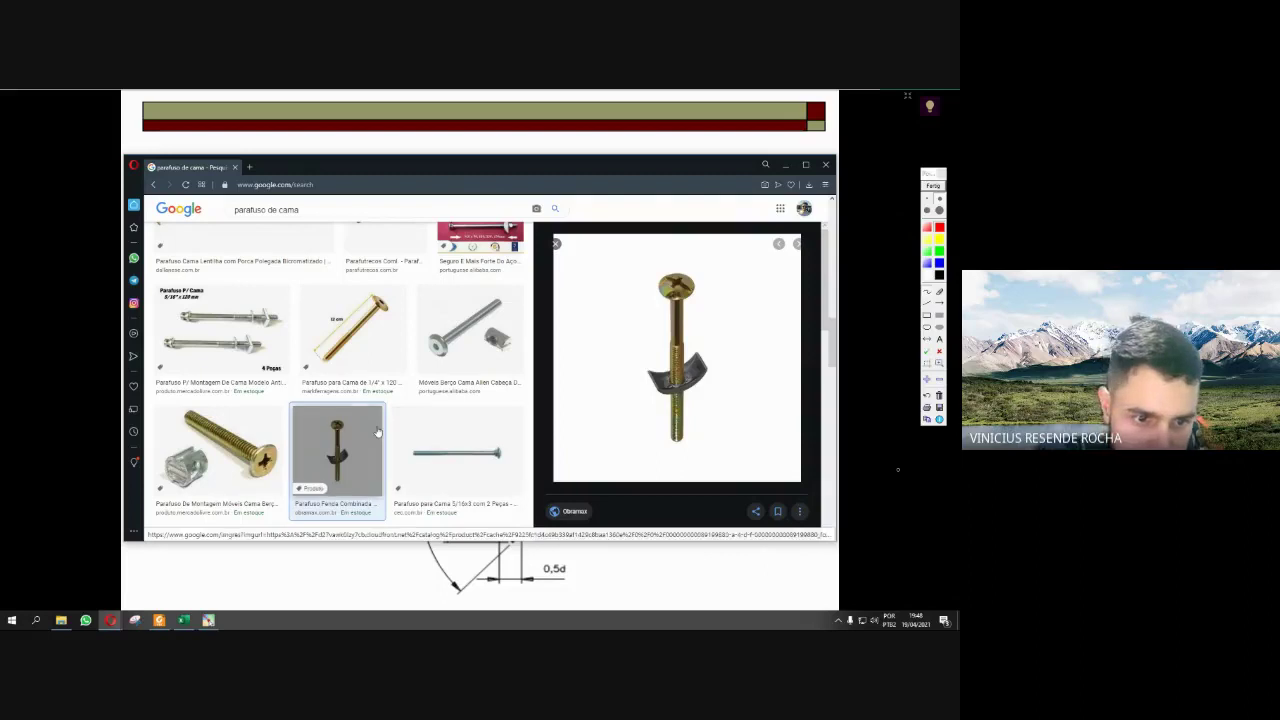
pyautogui.scroll(1, 377, 432)
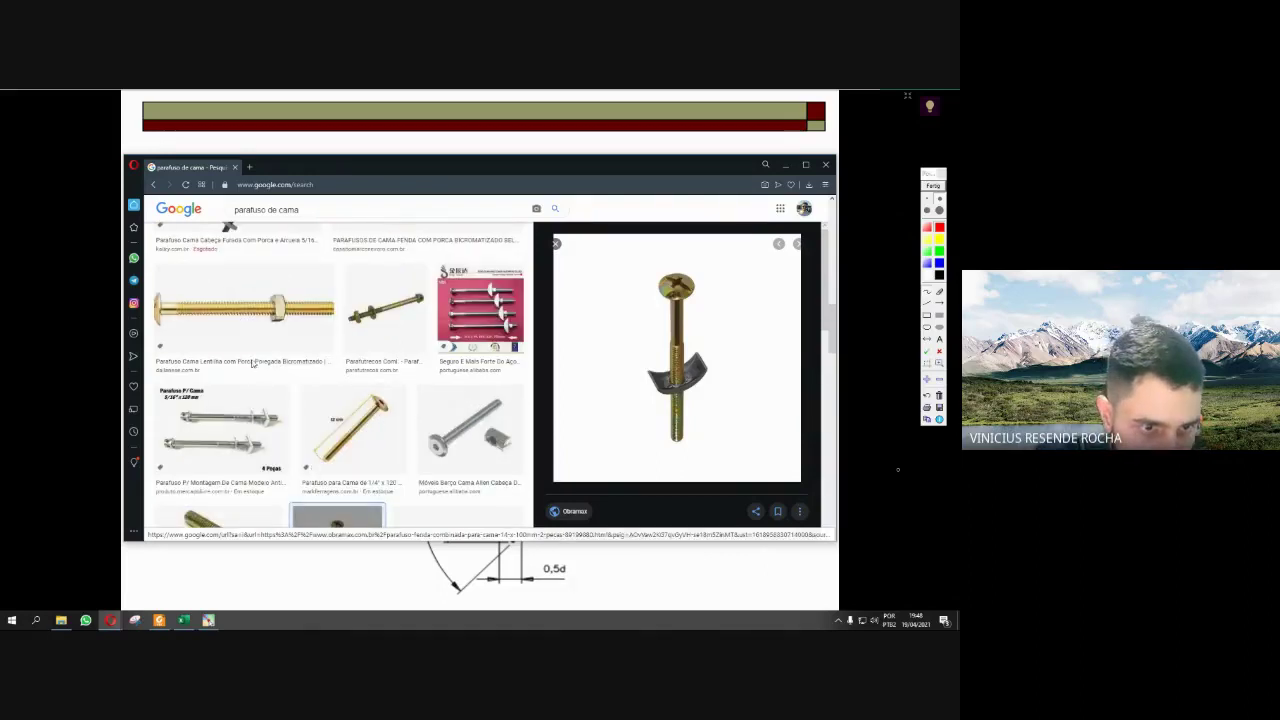
pyautogui.click(186, 312)
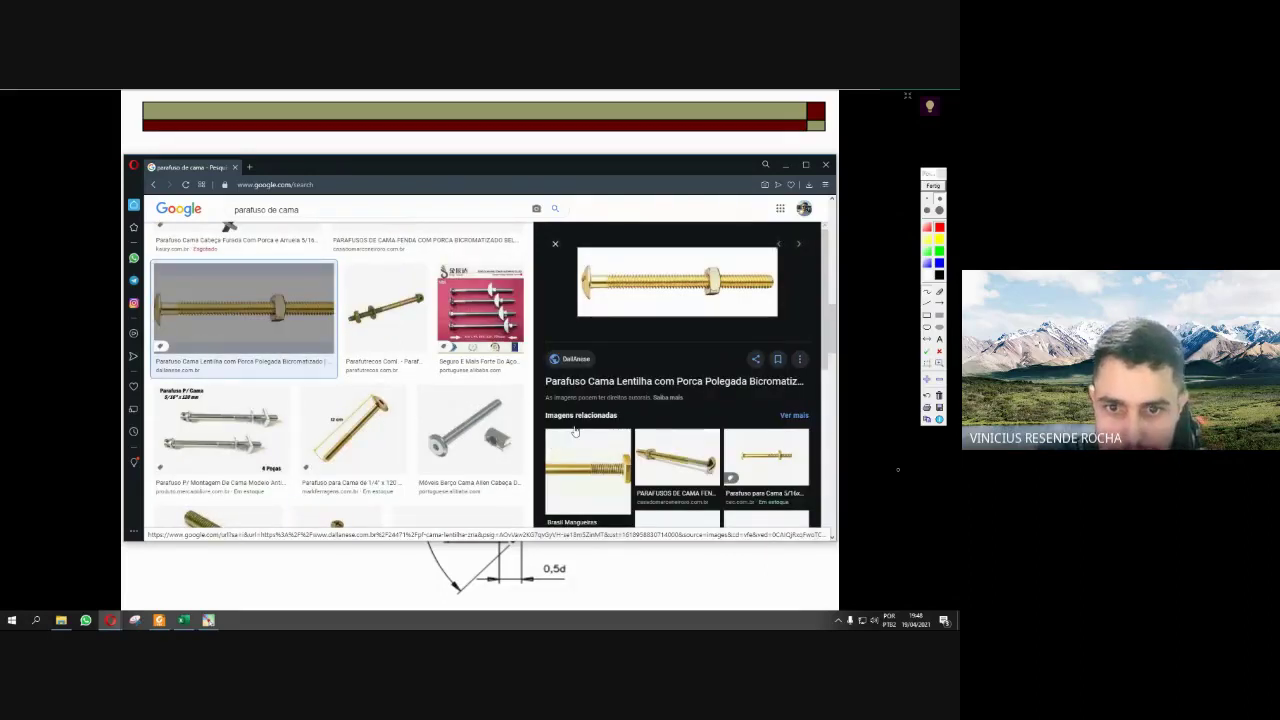
pyautogui.click(827, 164)
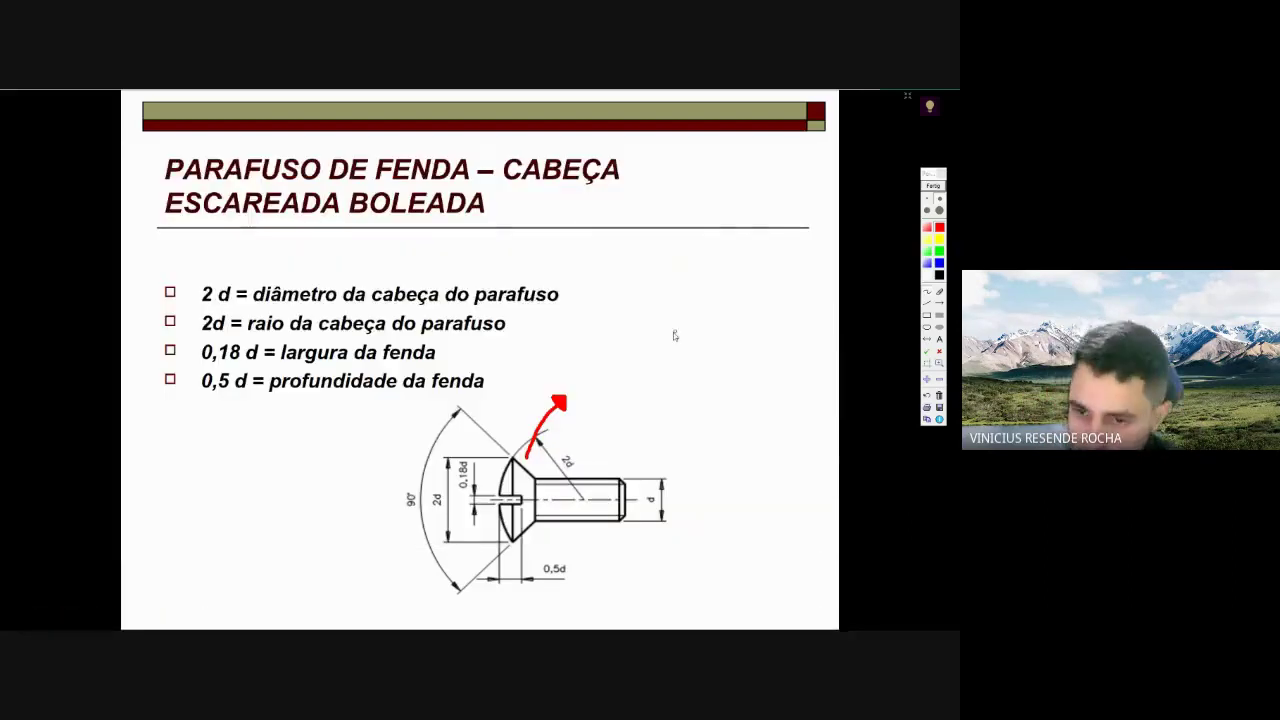
# - Clear the Pointofix ink and move to the cylindrical raised head screw slide
pyautogui.click(934, 186)
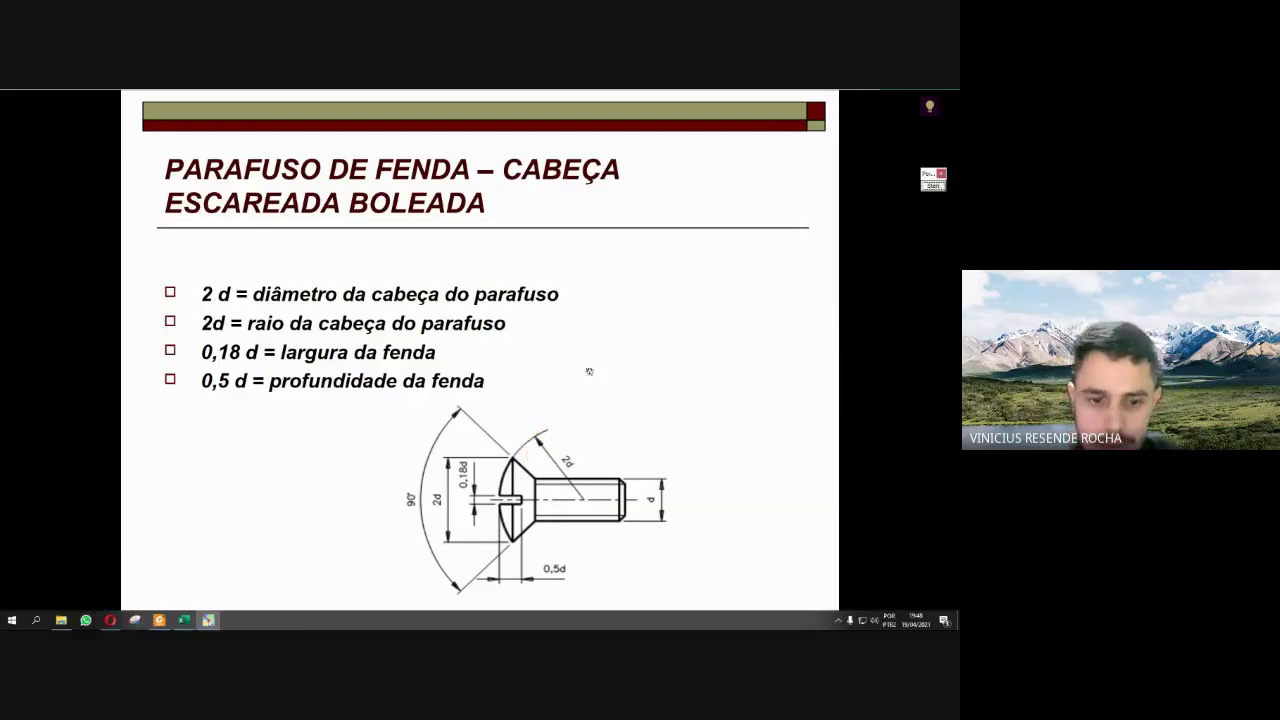
pyautogui.click(643, 360)
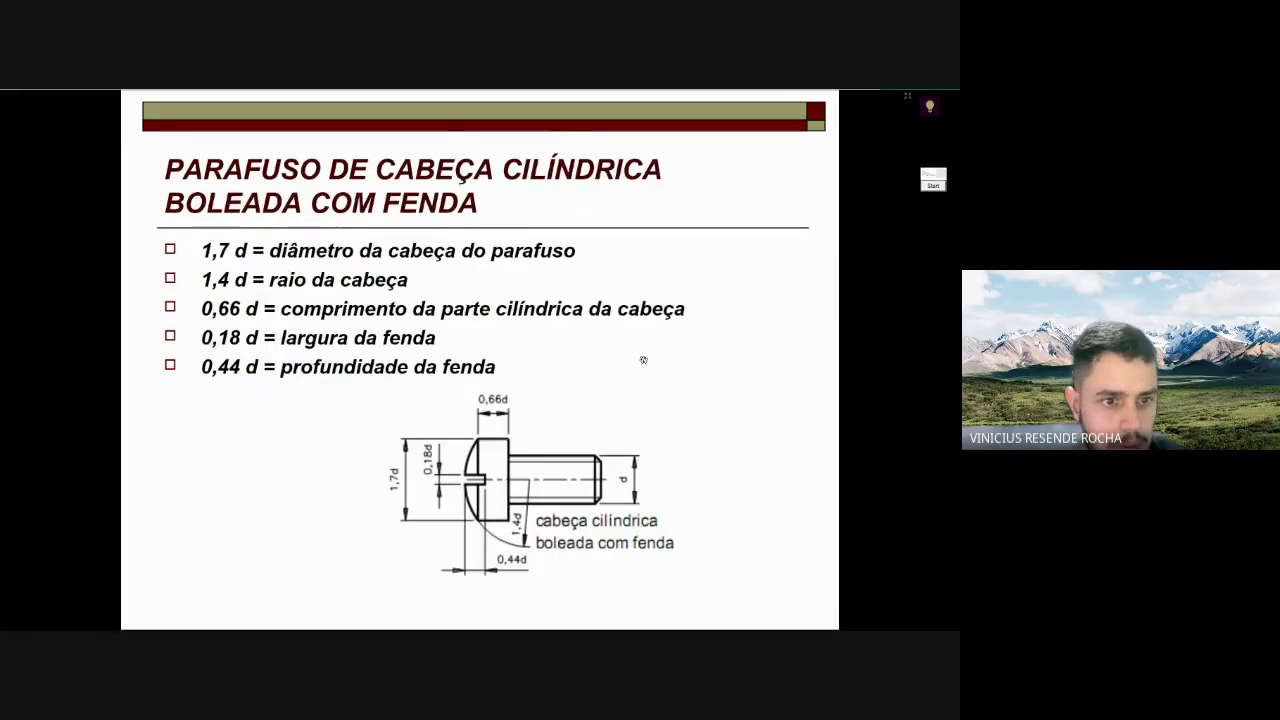
pyautogui.press('Left')
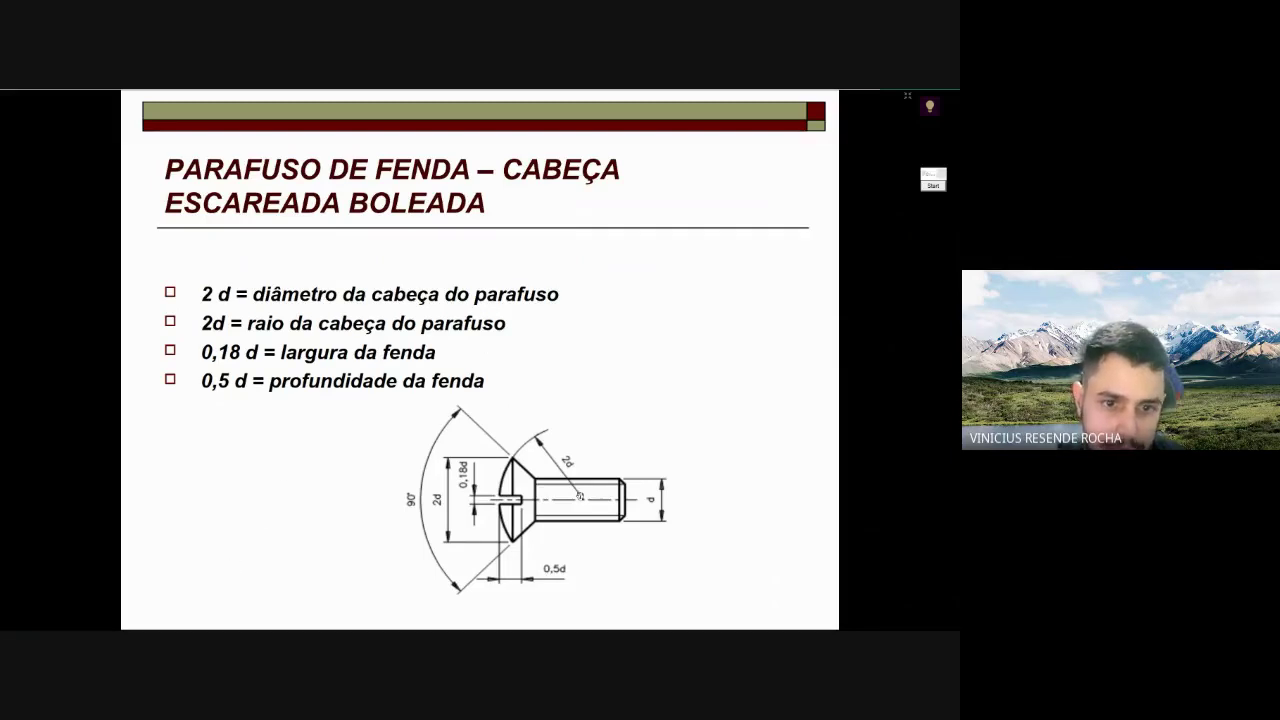
pyautogui.click(746, 381)
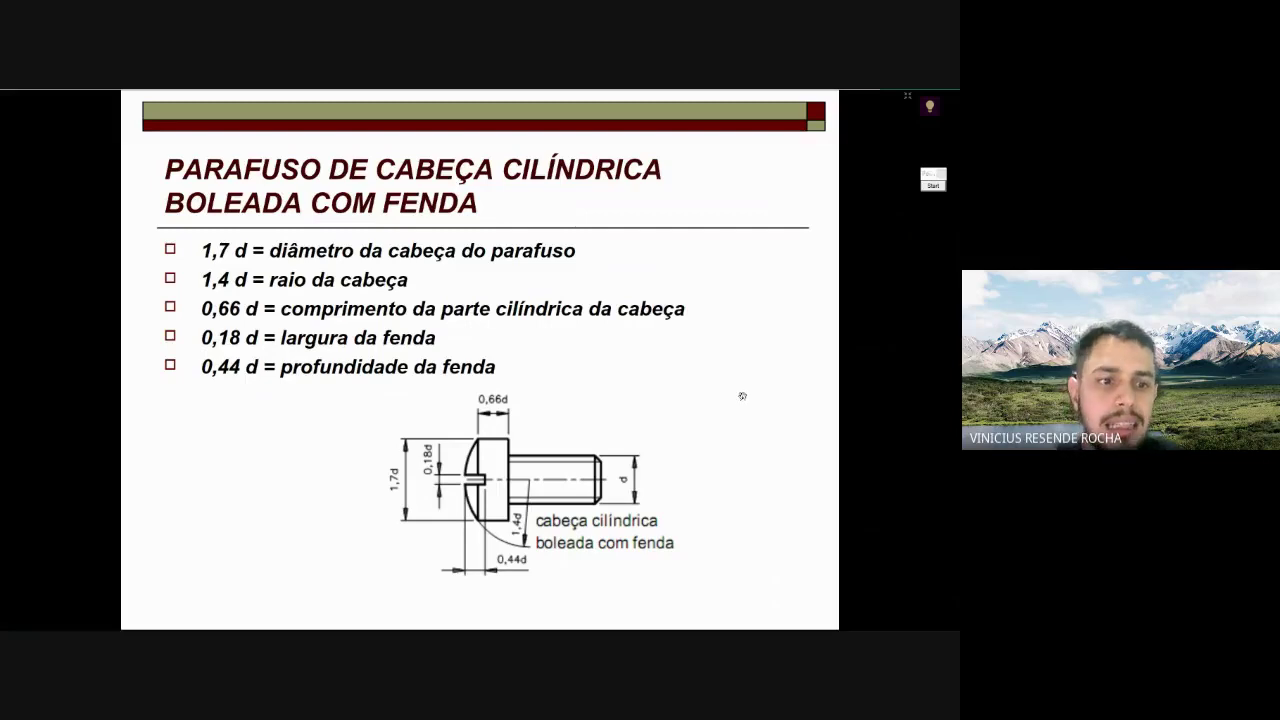
# - Trace the cylindrical head's top and curved edge in red, underline 1,4 d, then clear and advance
pyautogui.click(933, 185)
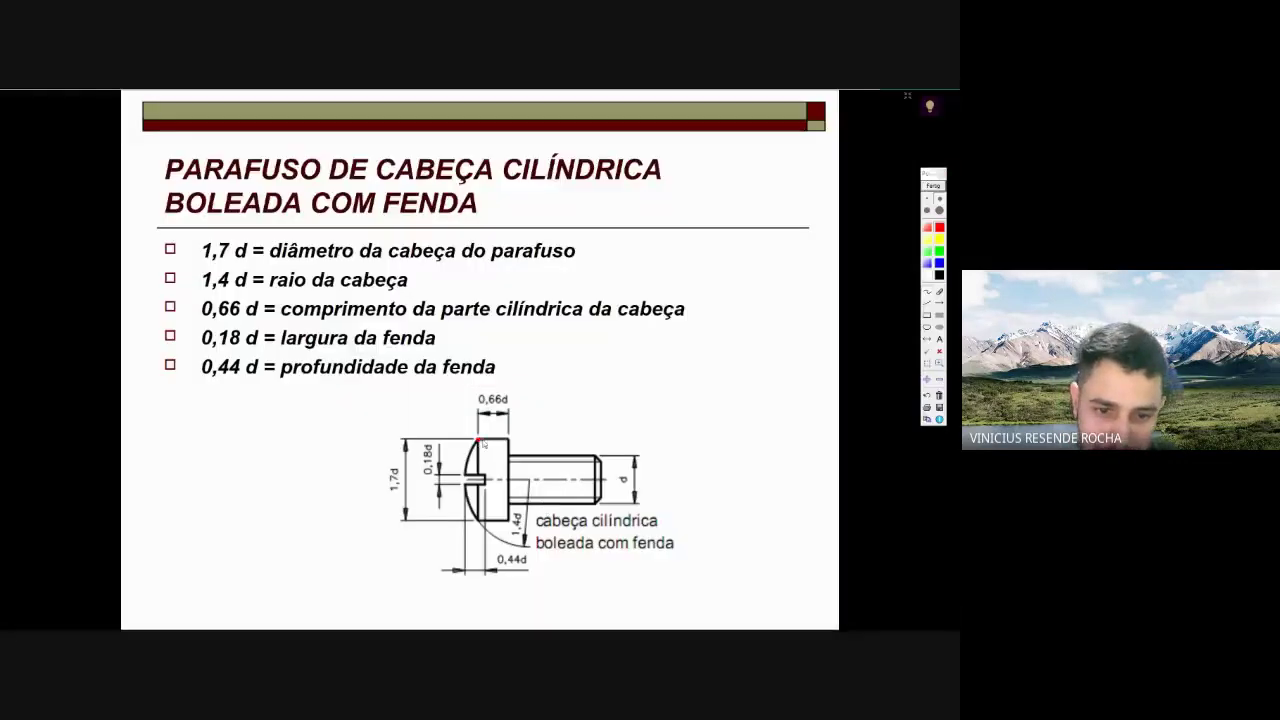
pyautogui.moveTo(477, 439); pyautogui.dragTo(503, 440)
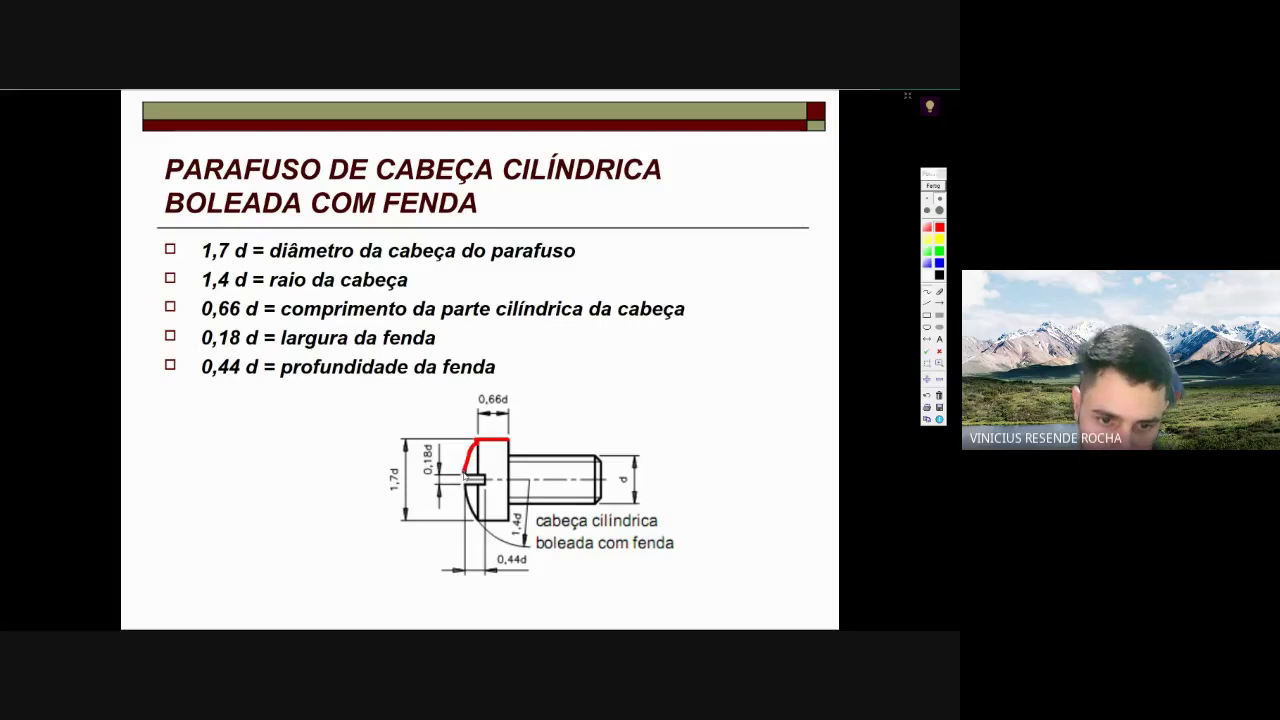
pyautogui.moveTo(464, 482)
pyautogui.mouseDown()
pyautogui.moveTo(473, 508)
pyautogui.moveTo(481, 493)
pyautogui.mouseUp()
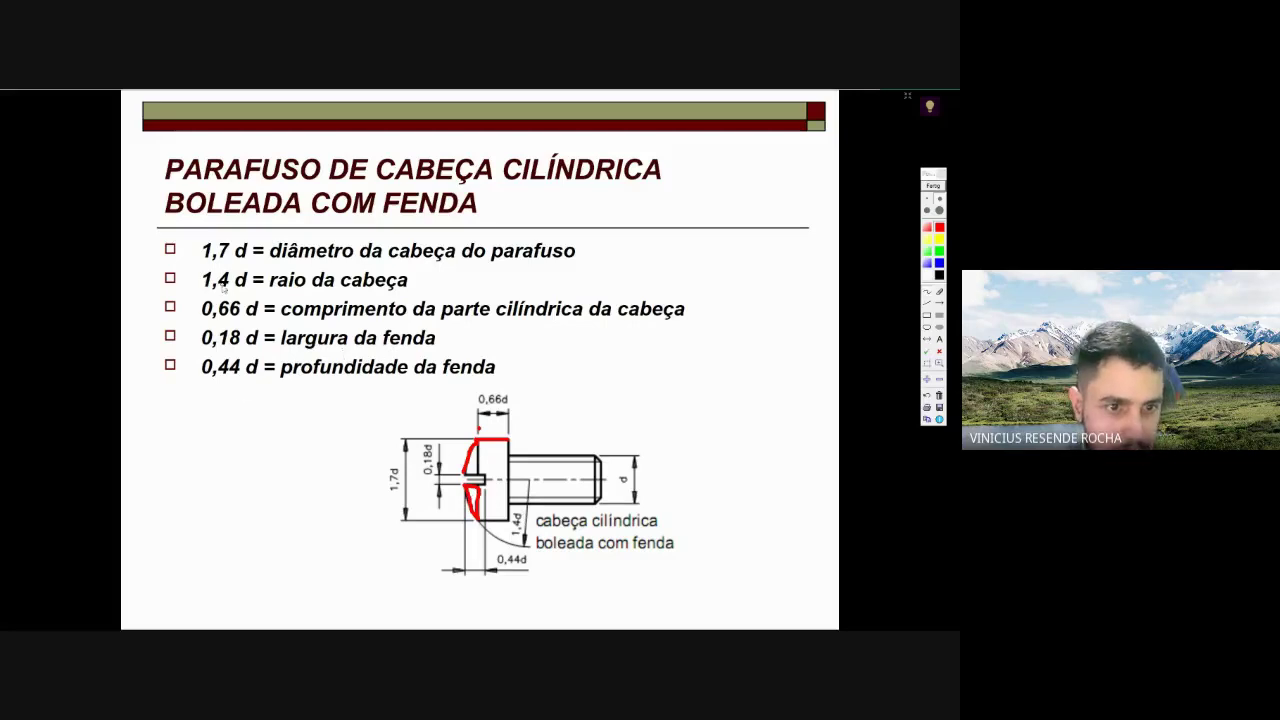
pyautogui.moveTo(210, 290)
pyautogui.mouseDown()
pyautogui.moveTo(237, 291)
pyautogui.moveTo(258, 356)
pyautogui.mouseUp()
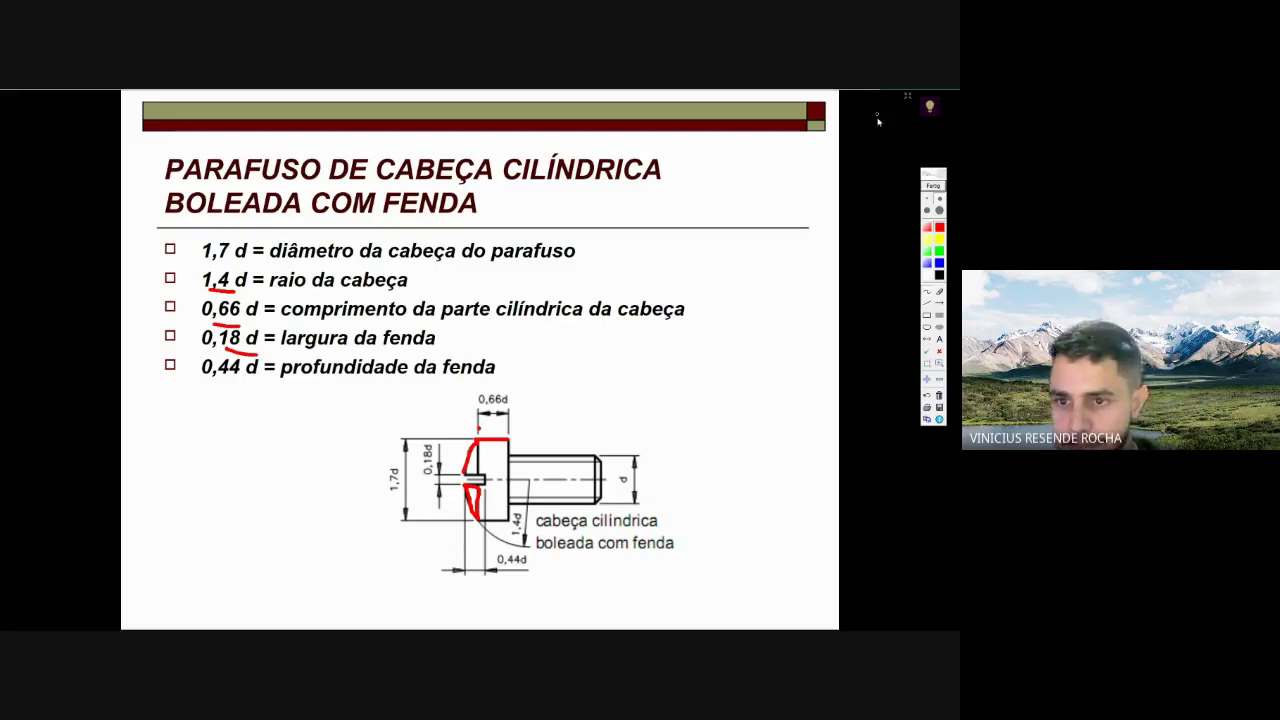
pyautogui.click(767, 313)
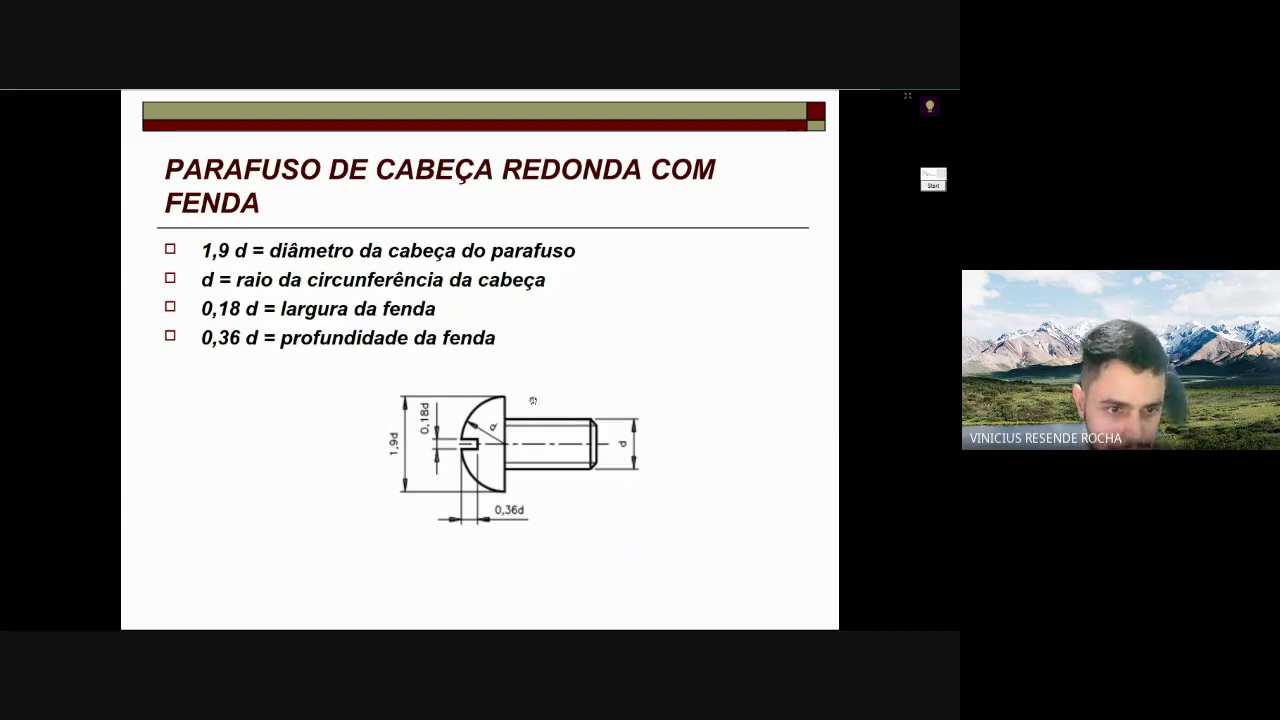
# - Step forward with the Right arrow to PARAFUSOS COM ROSCA SOBERBA and its five wood-screw head types
pyautogui.press('Right')
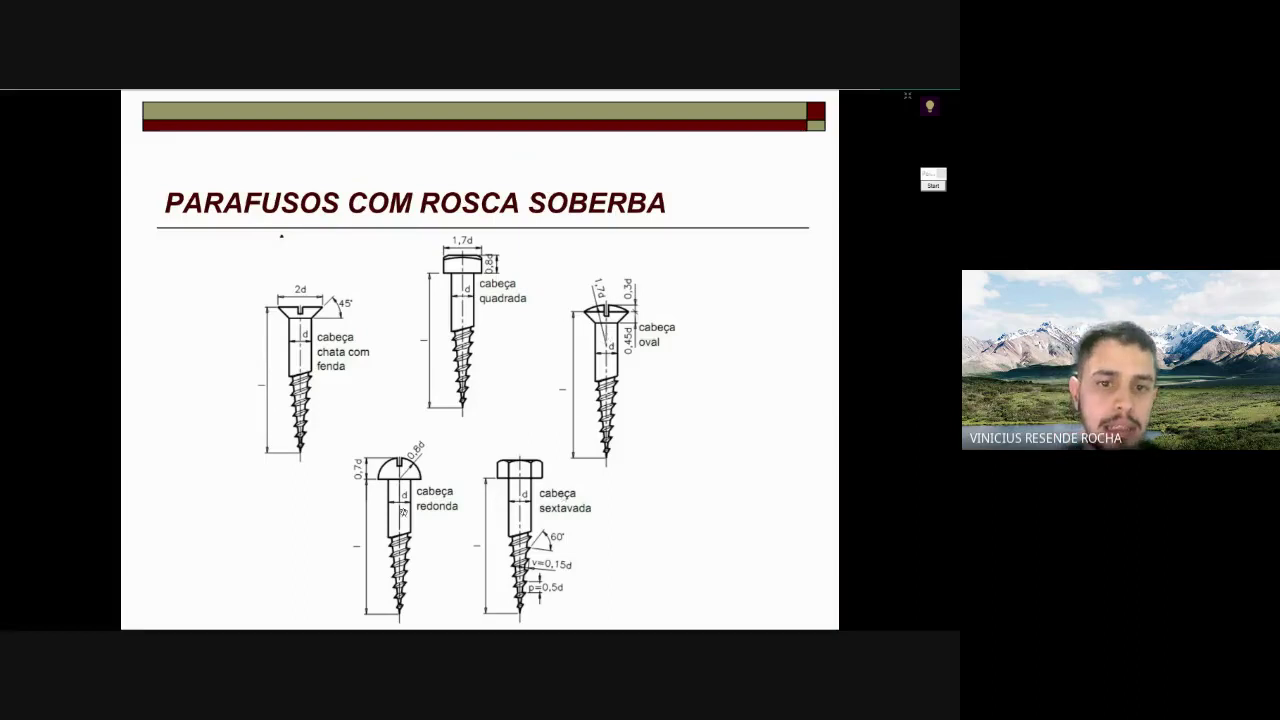
# - Mark the hex-head screw's p=0,5d dimension and thread in red, then clear the ink and advance a slide
pyautogui.click(933, 185)
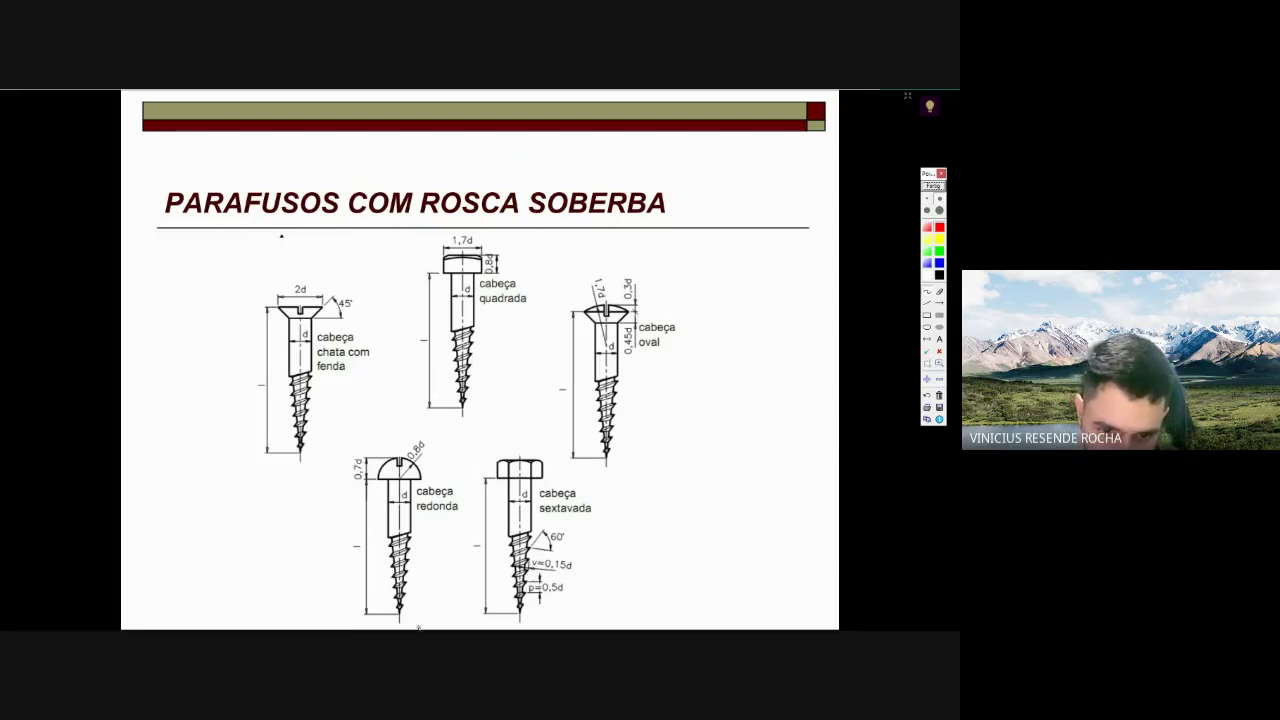
pyautogui.moveTo(531, 602)
pyautogui.mouseDown()
pyautogui.moveTo(561, 576)
pyautogui.moveTo(530, 572)
pyautogui.mouseUp()
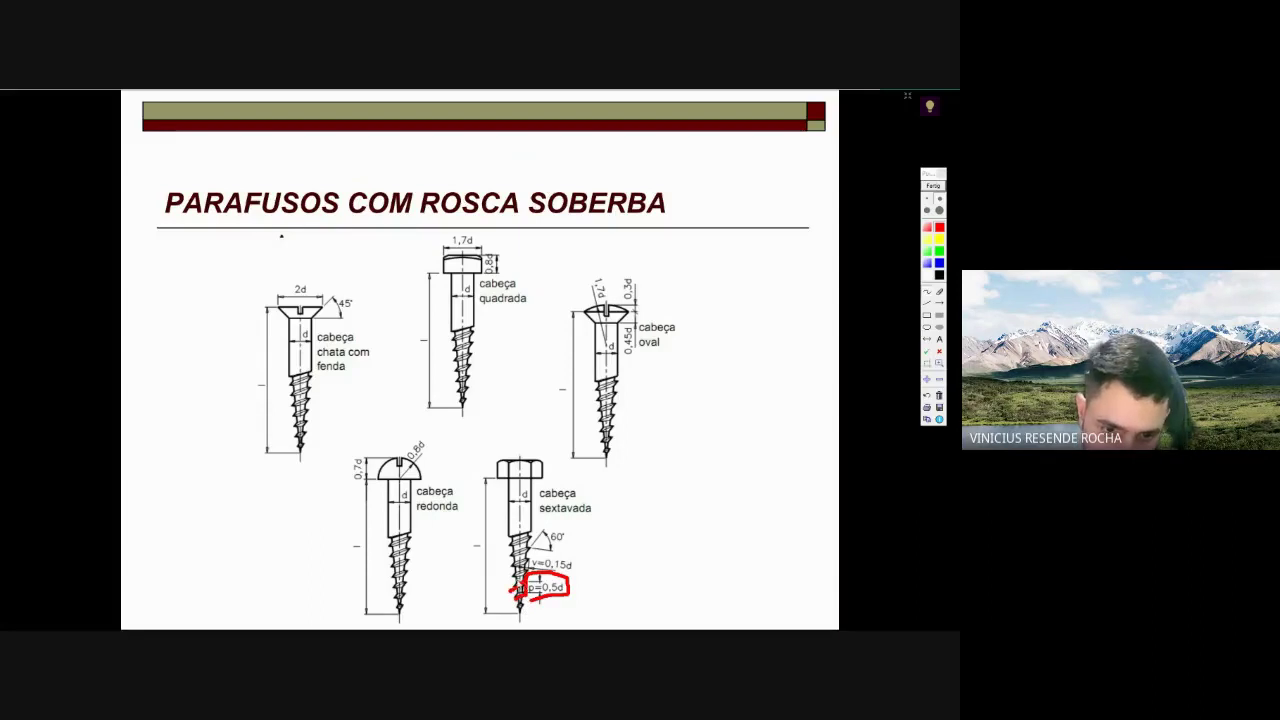
pyautogui.moveTo(516, 587); pyautogui.dragTo(535, 538)
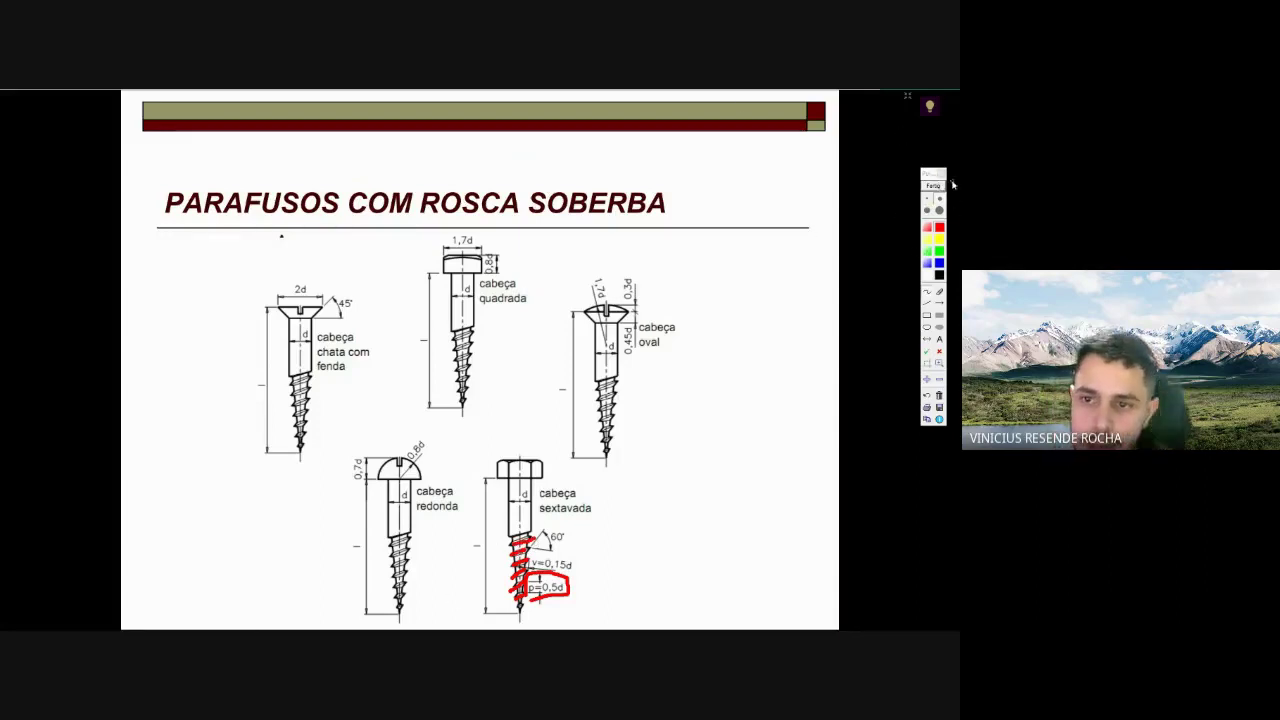
pyautogui.click(937, 185)
pyautogui.click(663, 391)
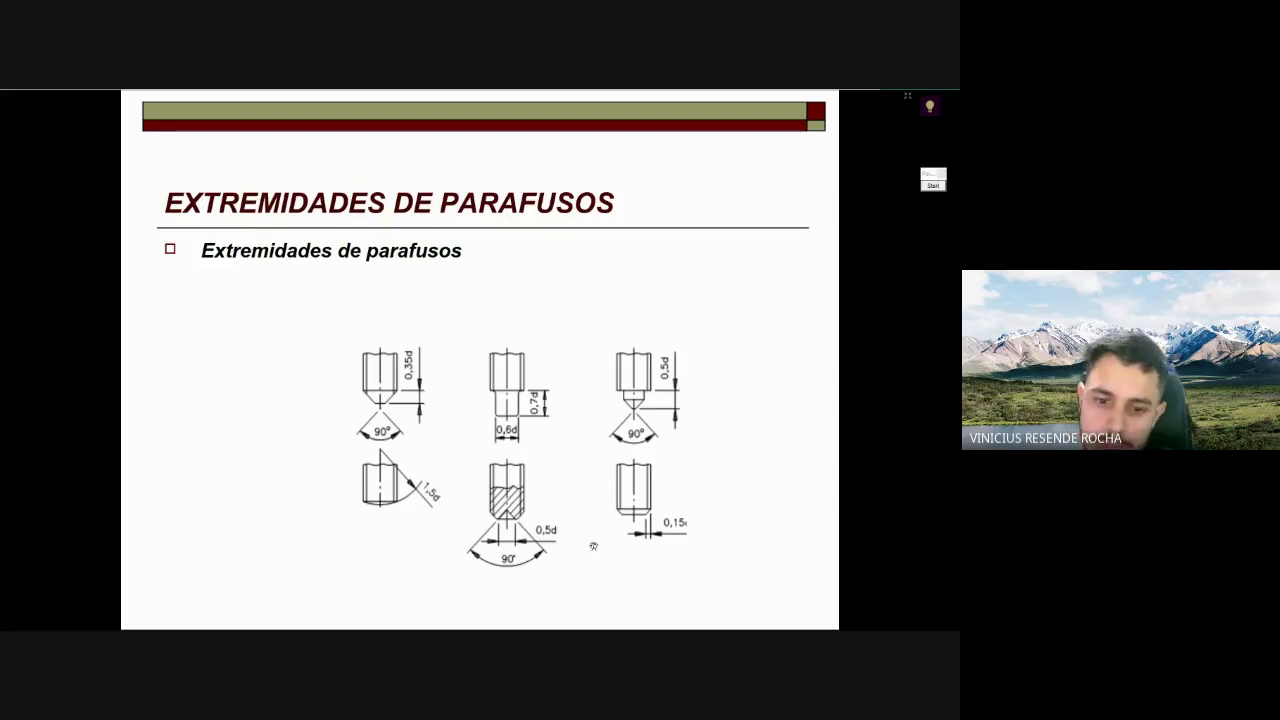
# - Circle the lower-right and lower-left screw-end drawings in red, then wipe them and advance to PORCAS
pyautogui.click(933, 186)
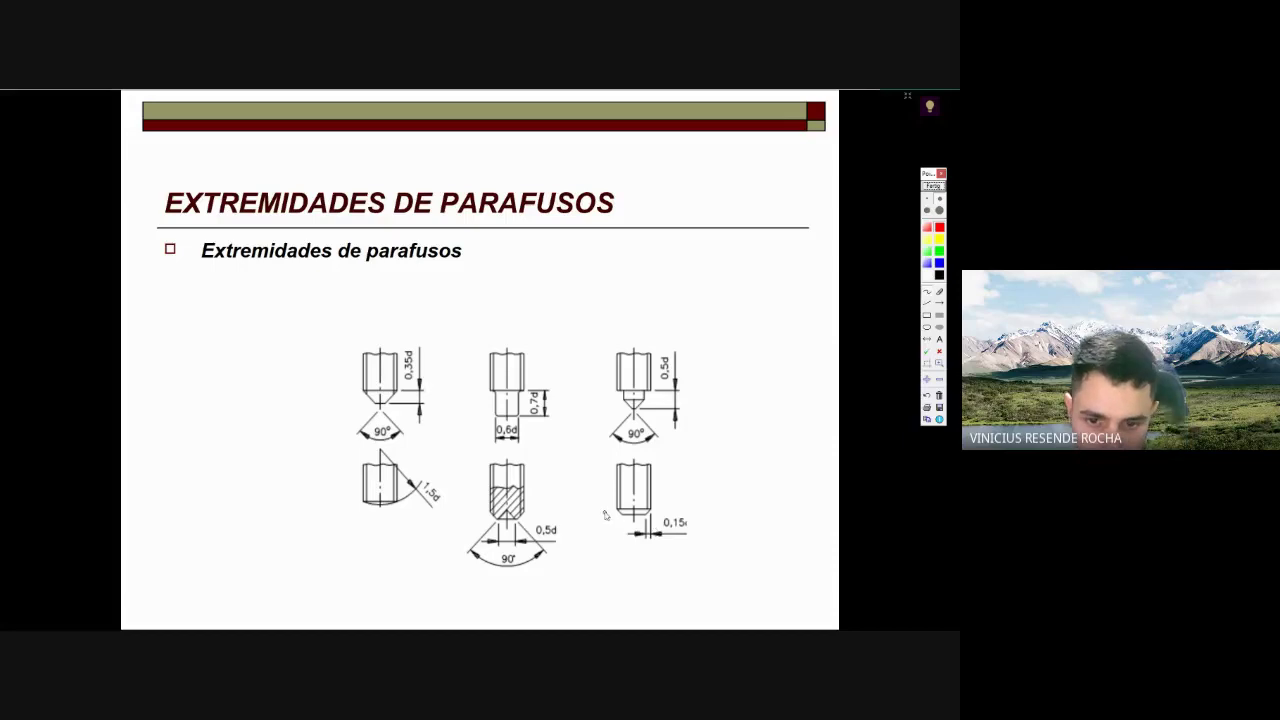
pyautogui.moveTo(605, 504); pyautogui.dragTo(603, 505)
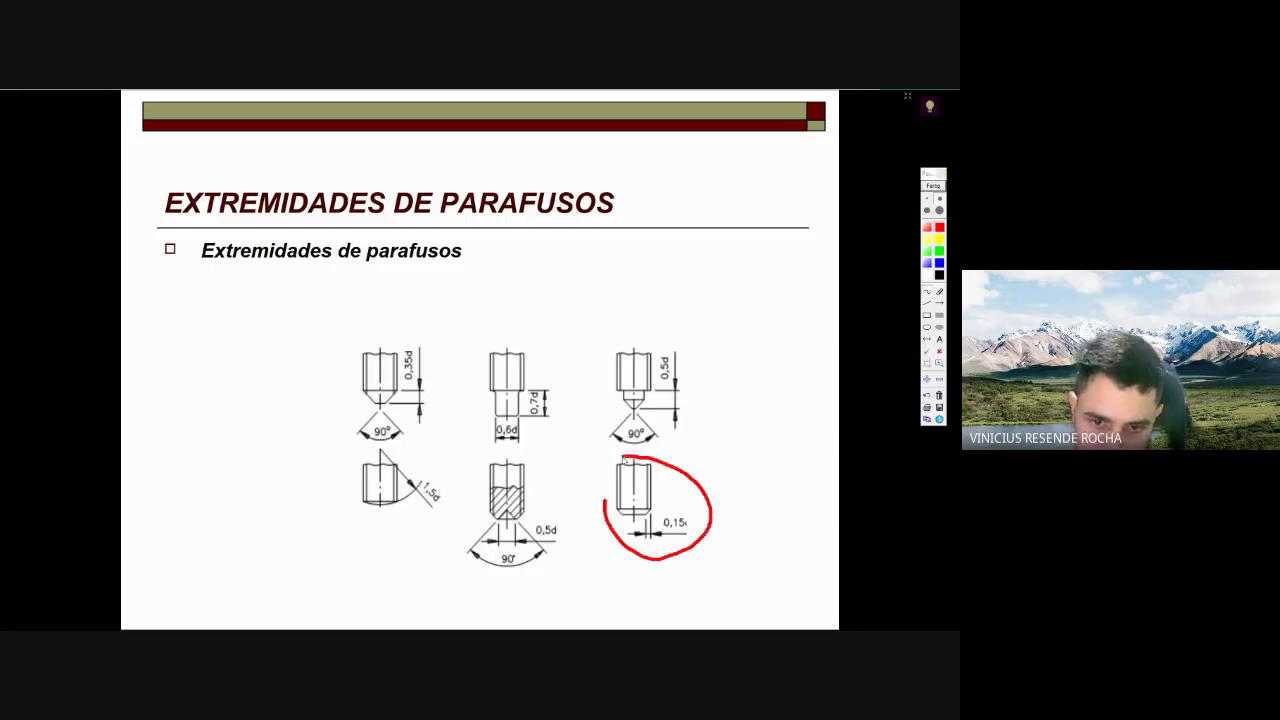
pyautogui.moveTo(357, 464); pyautogui.dragTo(370, 456)
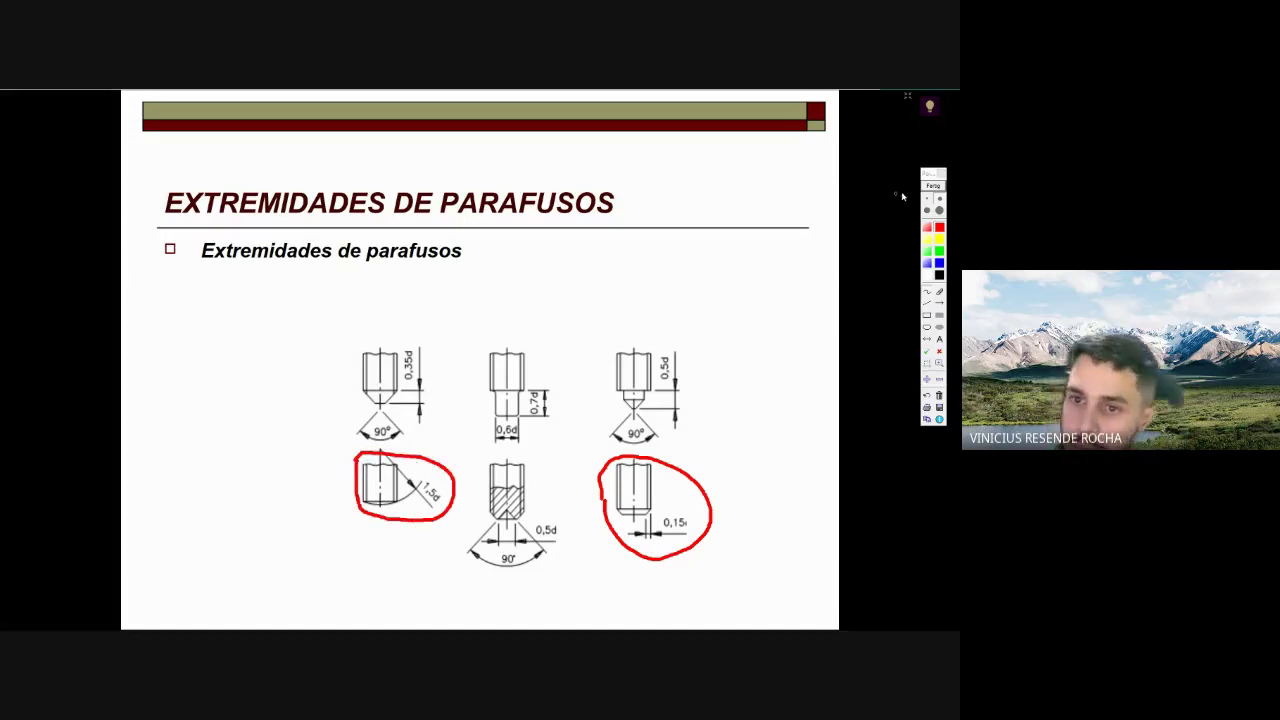
pyautogui.click(933, 185)
pyautogui.click(760, 270)
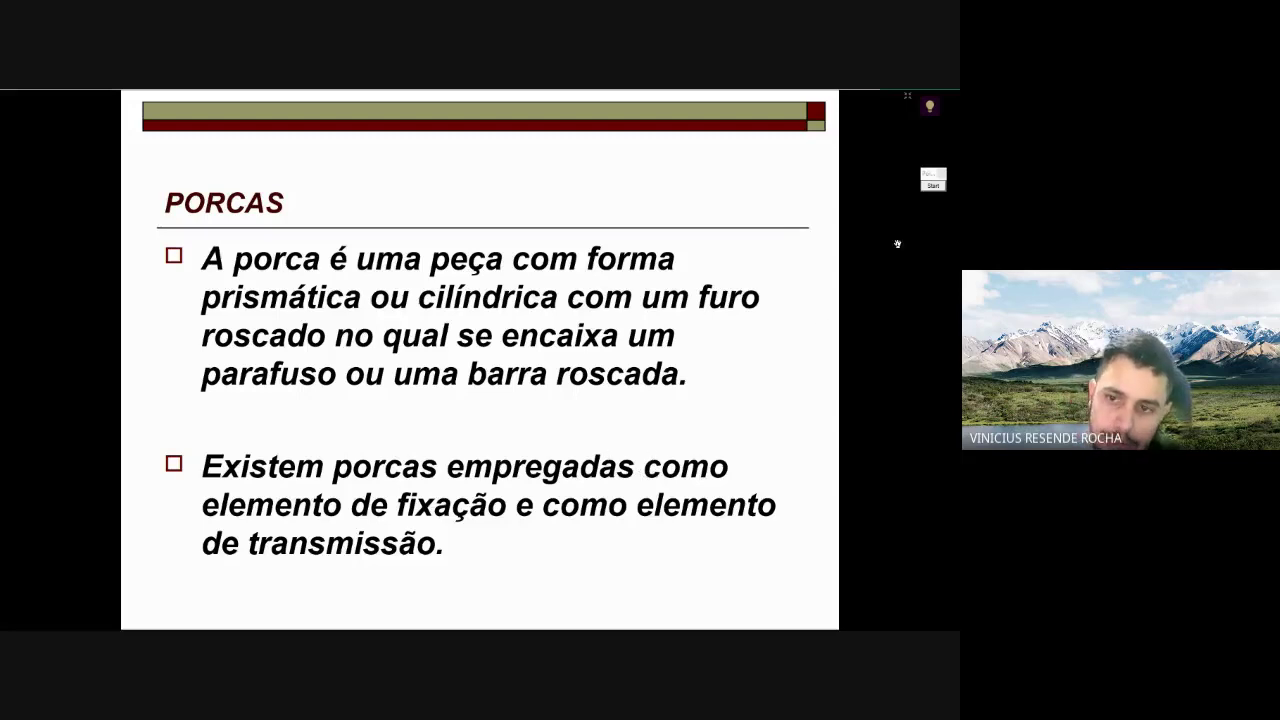
# - Draw a red wavy thread over the PORCAS text with a blue nut around it, then clear and advance
pyautogui.click(927, 189)
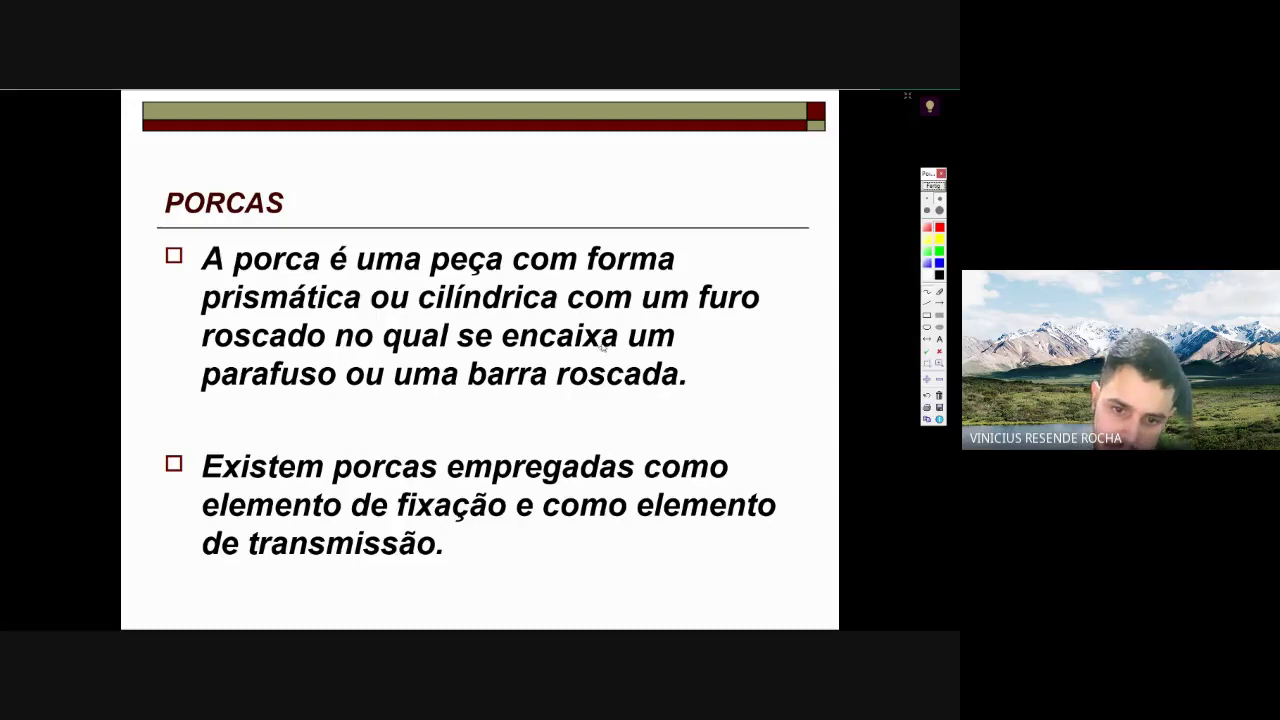
pyautogui.moveTo(620, 314)
pyautogui.mouseDown()
pyautogui.moveTo(597, 372)
pyautogui.moveTo(609, 479)
pyautogui.moveTo(593, 606)
pyautogui.mouseUp()
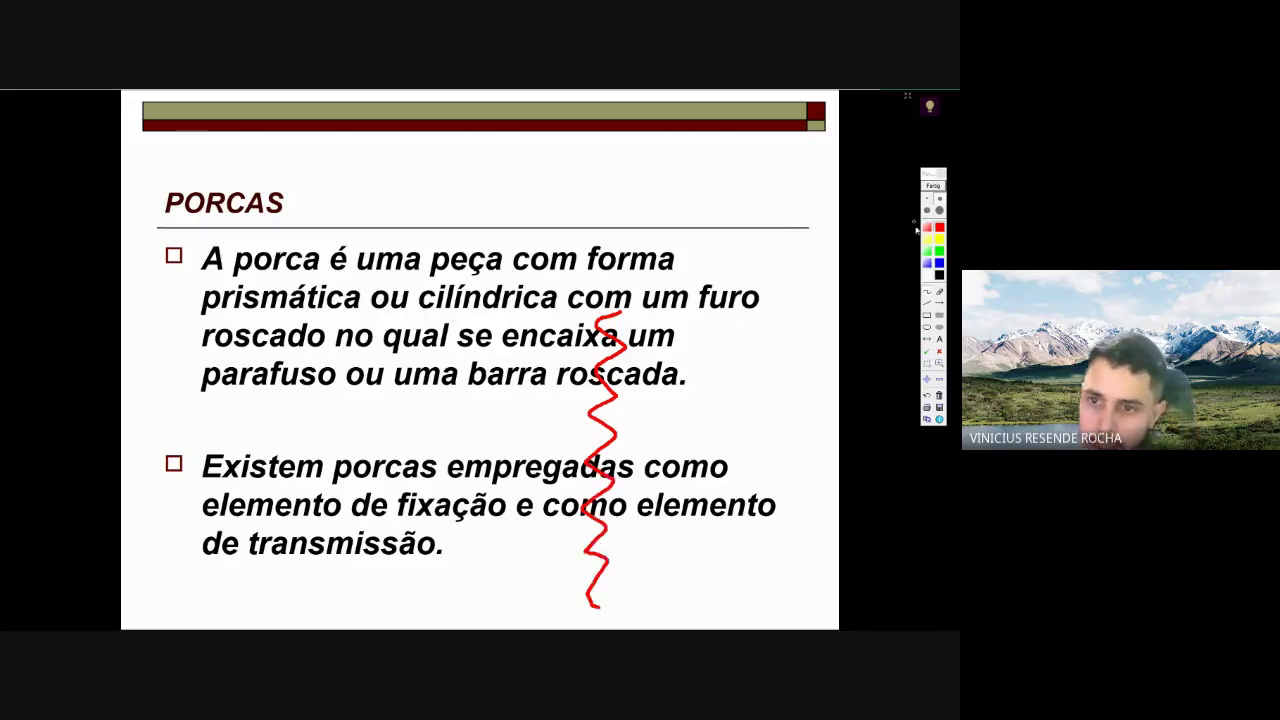
pyautogui.click(939, 262)
pyautogui.moveTo(590, 324)
pyautogui.mouseDown()
pyautogui.moveTo(622, 350)
pyautogui.moveTo(592, 380)
pyautogui.moveTo(612, 396)
pyautogui.moveTo(590, 418)
pyautogui.moveTo(594, 457)
pyautogui.moveTo(457, 462)
pyautogui.moveTo(462, 307)
pyautogui.moveTo(596, 326)
pyautogui.mouseUp()
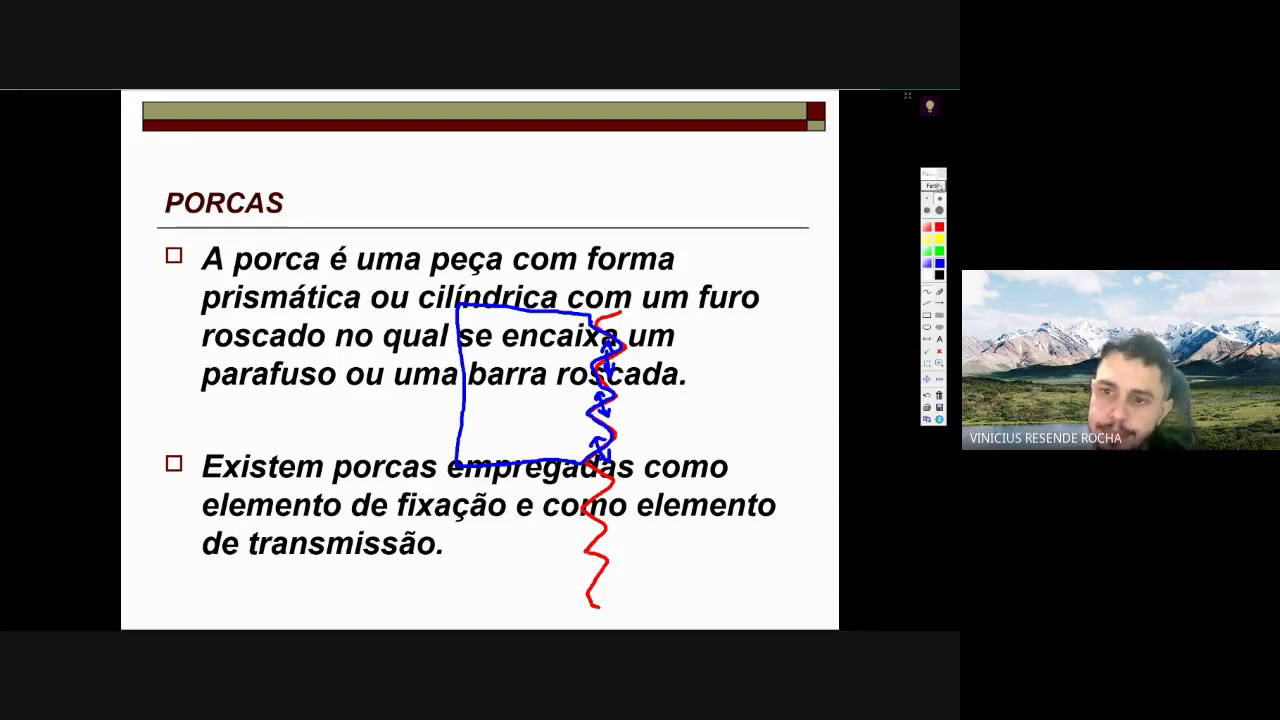
pyautogui.click(932, 185)
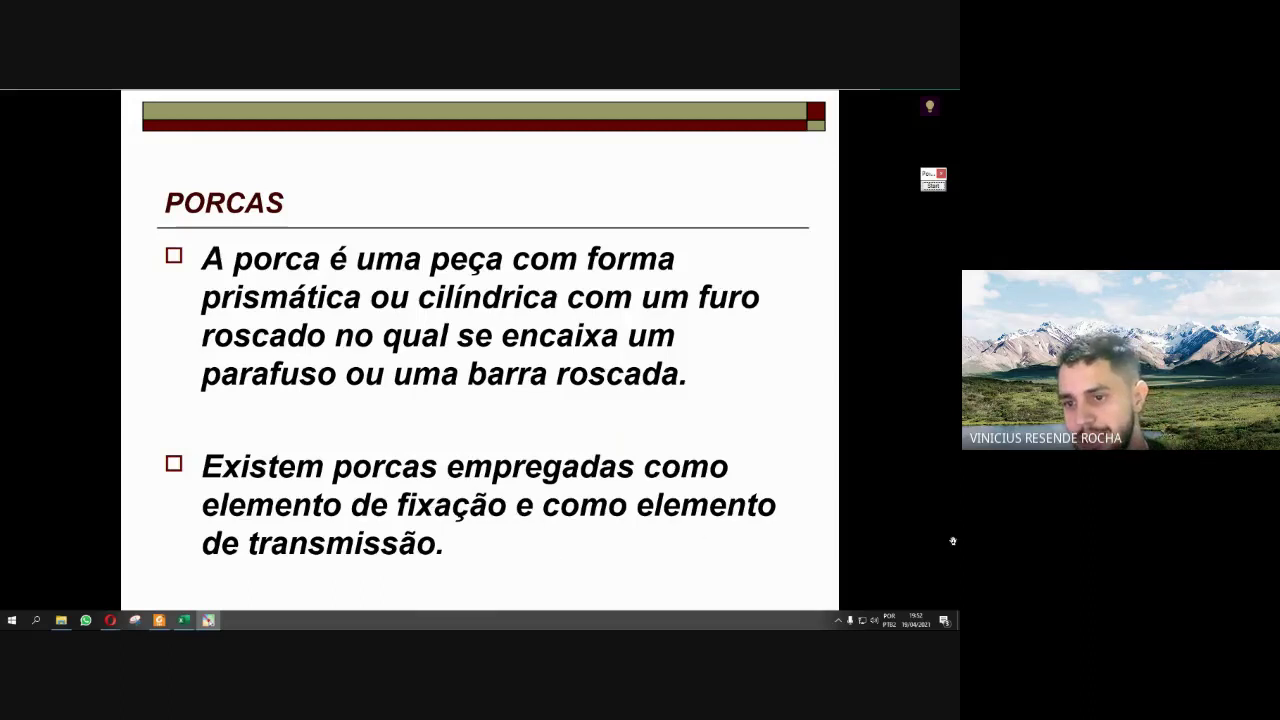
pyautogui.click(743, 391)
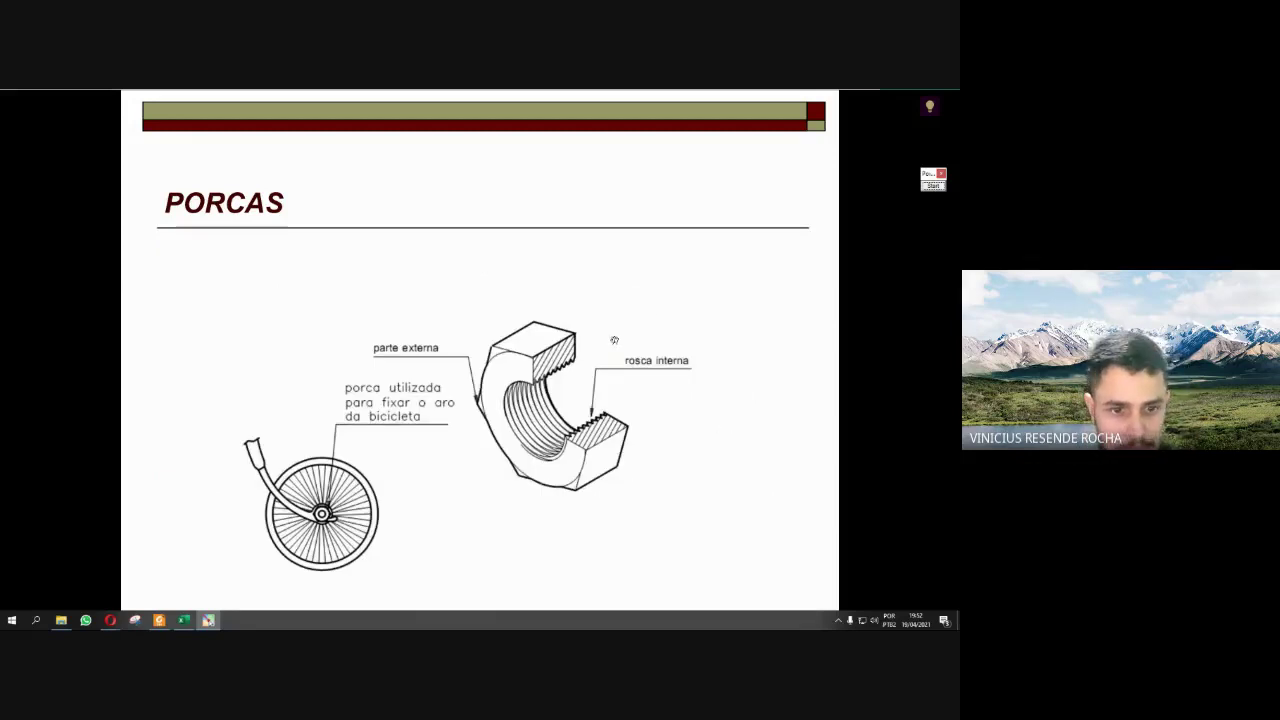
# - Mark the bicycle wheel hub nut in blue, then wipe it and advance to the scissor-jack slide
pyautogui.click(941, 186)
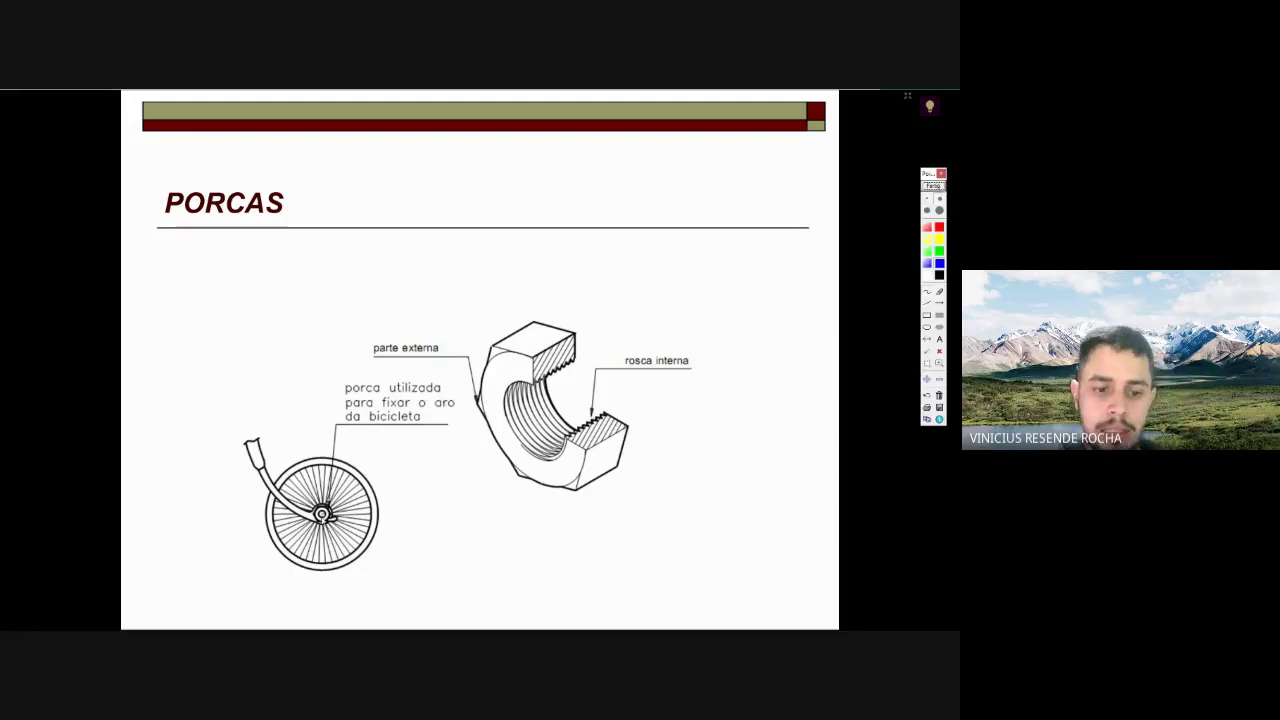
pyautogui.moveTo(316, 512); pyautogui.dragTo(320, 514)
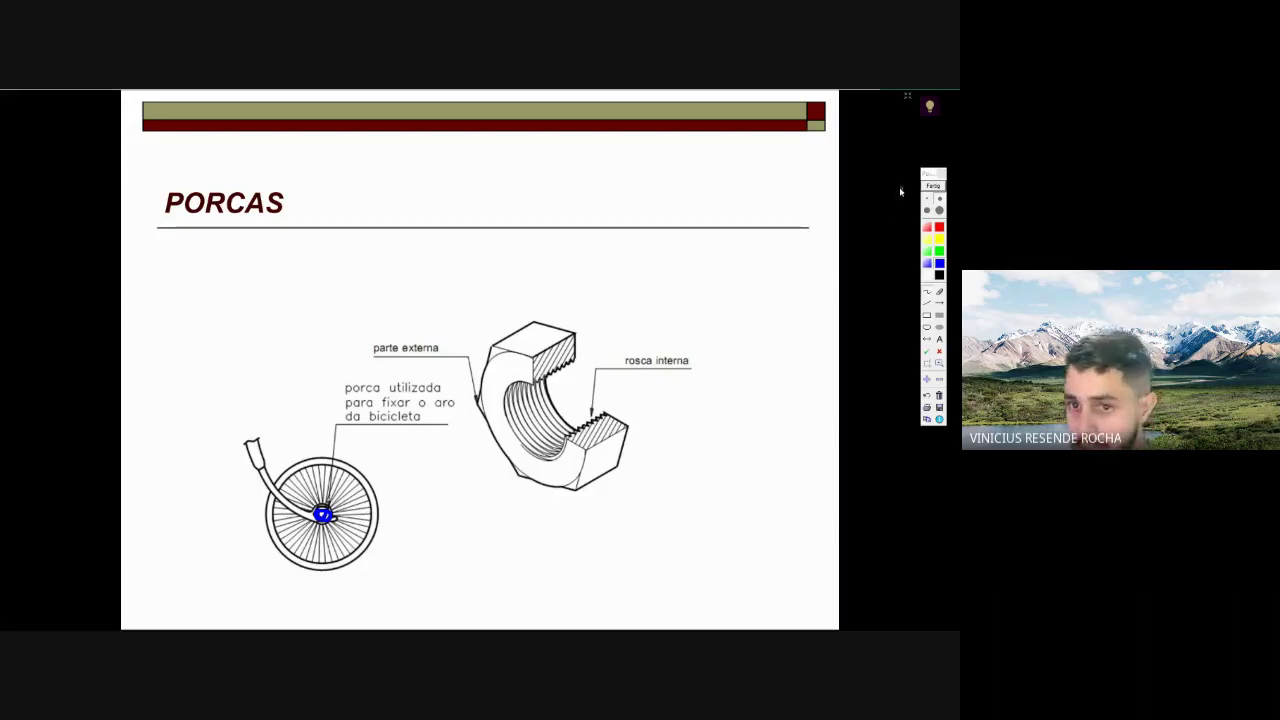
pyautogui.click(932, 187)
pyautogui.click(789, 370)
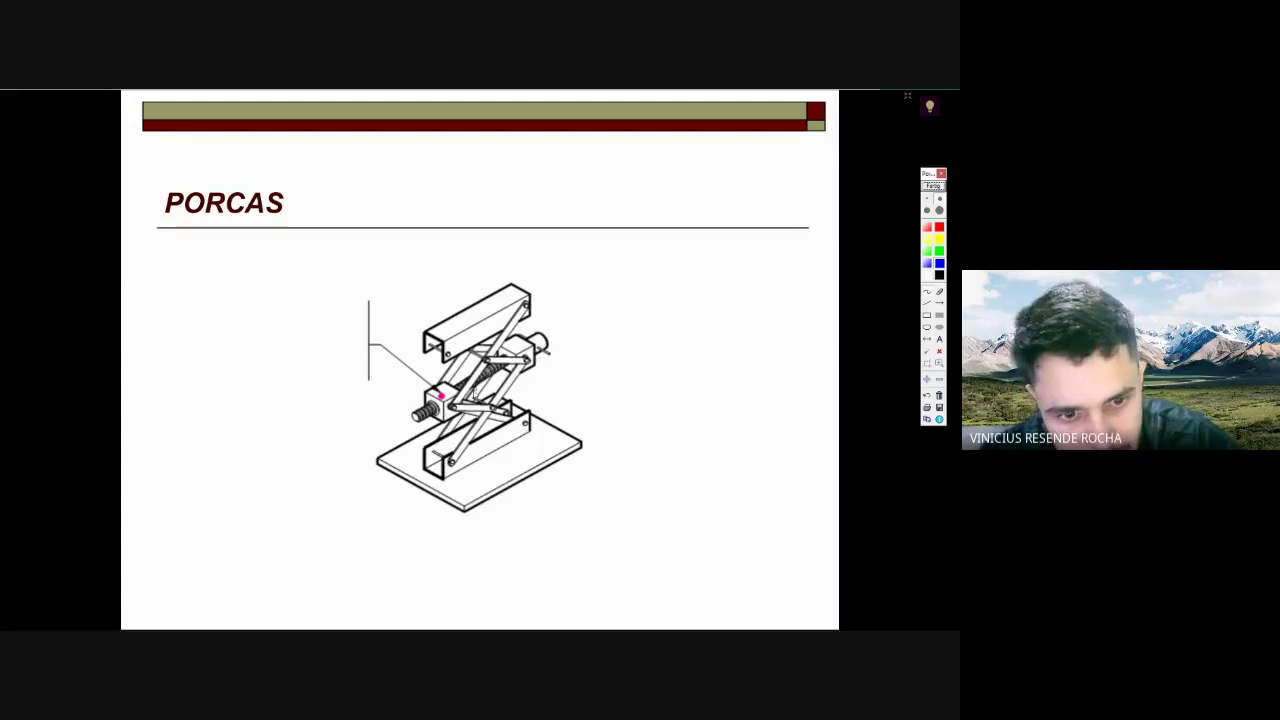
# - Circle the jack's nut in blue and add an upward lifting arrow, then clear the ink
pyautogui.moveTo(440, 396)
pyautogui.mouseDown()
pyautogui.moveTo(436, 420)
pyautogui.moveTo(443, 392)
pyautogui.moveTo(460, 410)
pyautogui.moveTo(442, 416)
pyautogui.mouseUp()
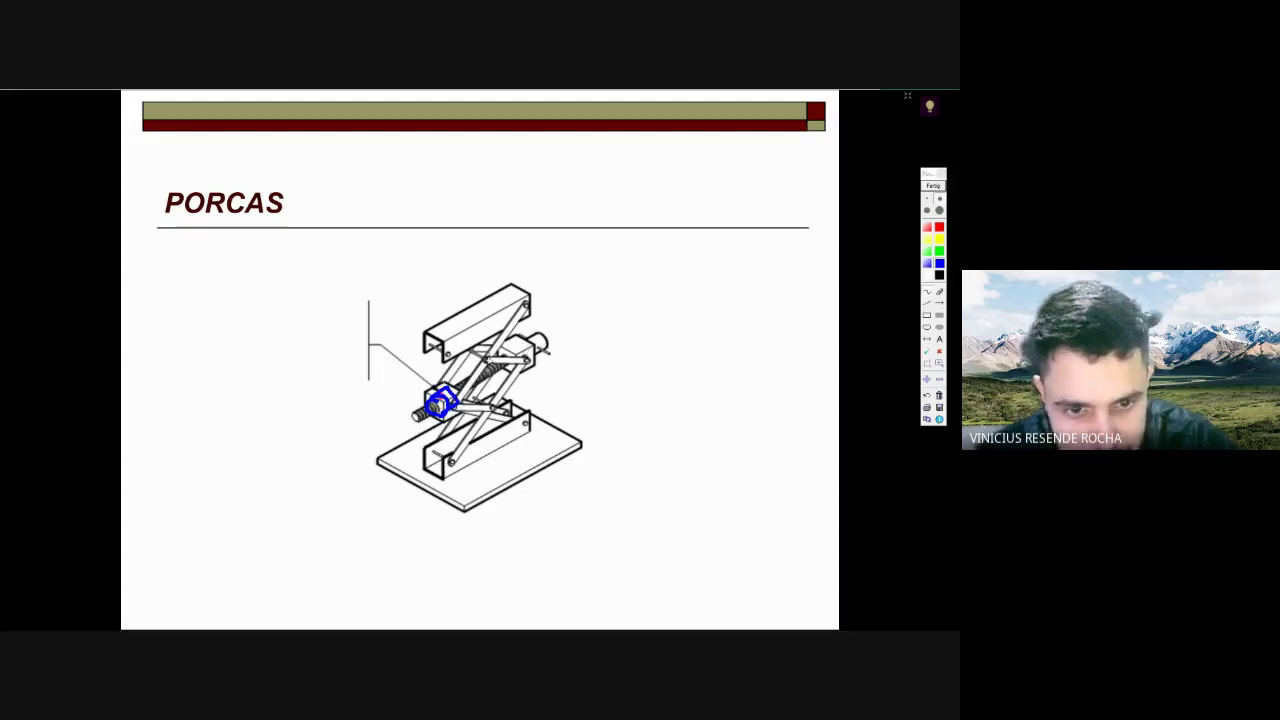
pyautogui.moveTo(438, 410)
pyautogui.mouseDown()
pyautogui.moveTo(466, 384)
pyautogui.moveTo(474, 404)
pyautogui.moveTo(500, 374)
pyautogui.moveTo(494, 402)
pyautogui.moveTo(559, 330)
pyautogui.moveTo(556, 240)
pyautogui.moveTo(574, 274)
pyautogui.mouseUp()
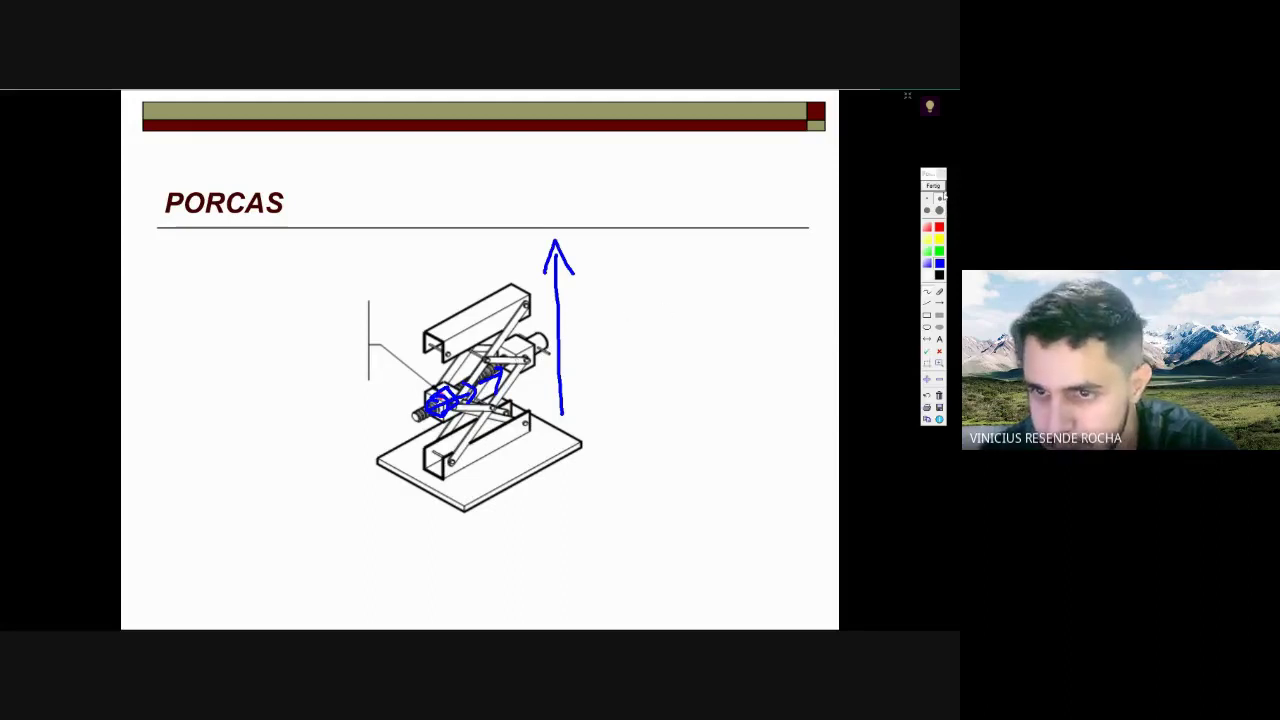
pyautogui.click(936, 187)
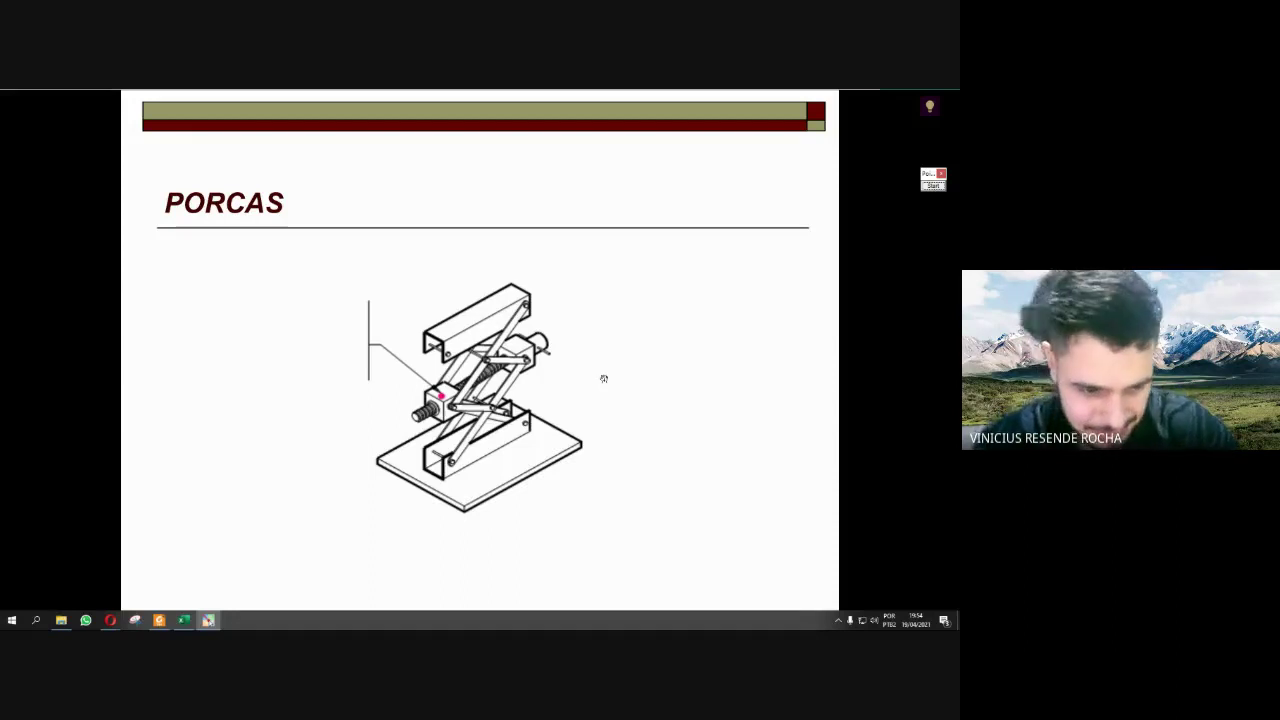
# - Advance to the ARRUELAS washers slide and bring out the Pointofix pens
pyautogui.click(726, 318)
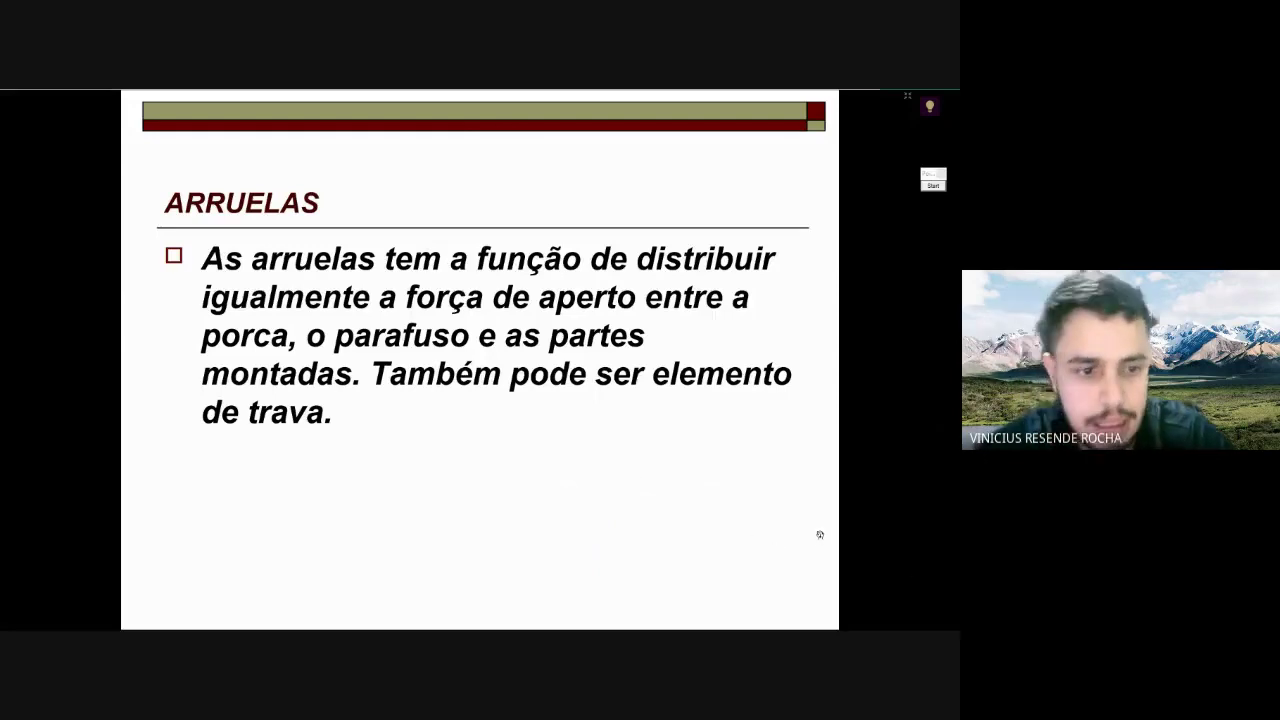
pyautogui.click(932, 186)
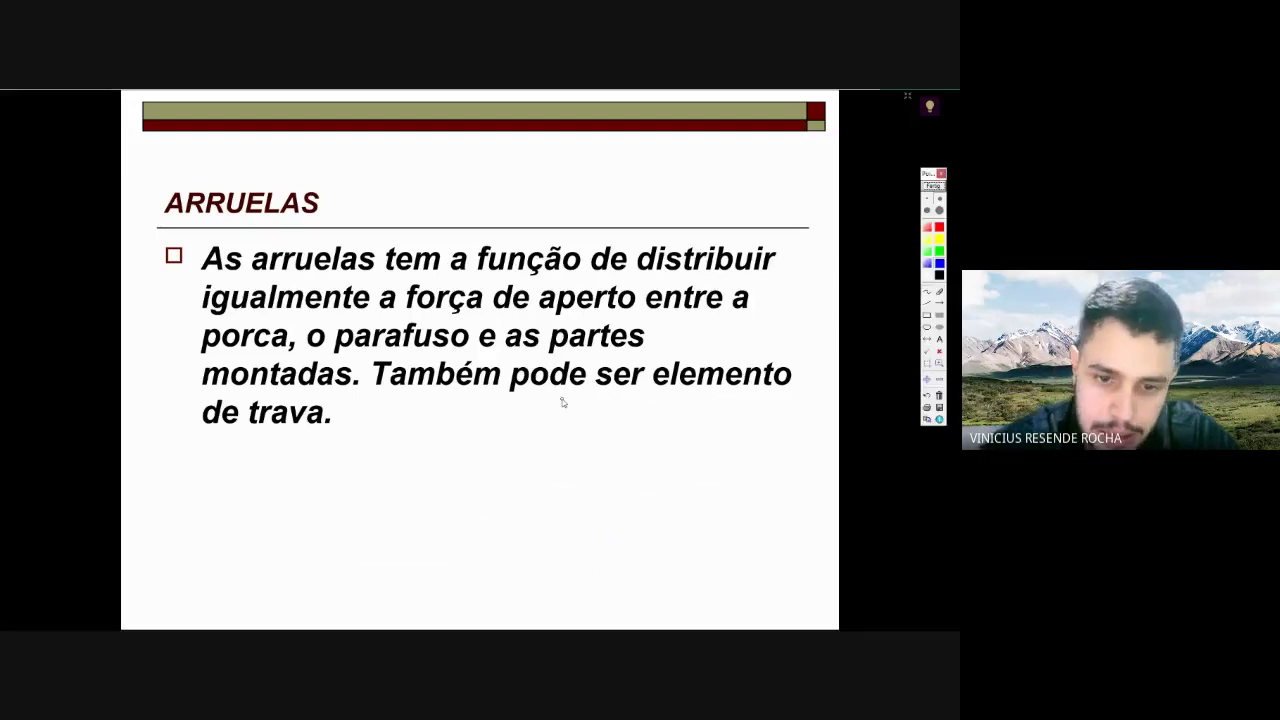
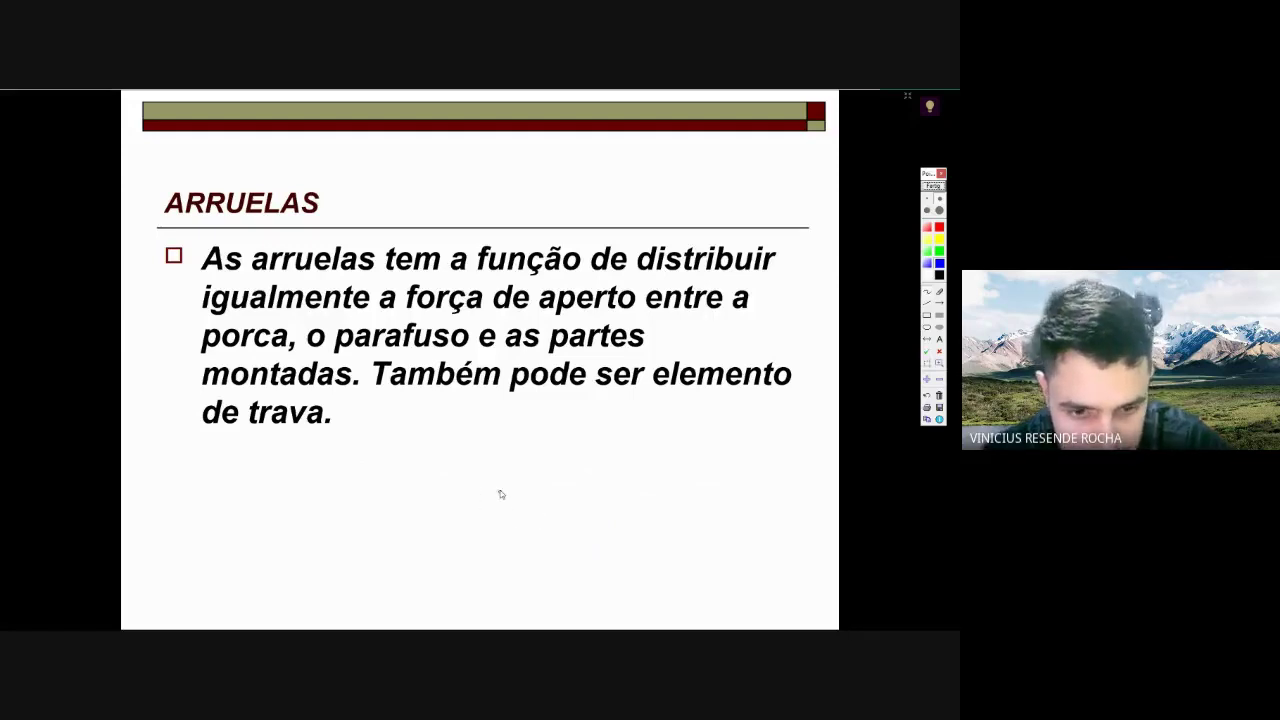
# - Sketch a blue bolt with black upper and lower plate lines on both sides of it
pyautogui.moveTo(491, 456)
pyautogui.mouseDown()
pyautogui.moveTo(566, 460)
pyautogui.moveTo(566, 434)
pyautogui.moveTo(497, 432)
pyautogui.moveTo(511, 514)
pyautogui.moveTo(503, 609)
pyautogui.moveTo(523, 614)
pyautogui.moveTo(545, 589)
pyautogui.moveTo(543, 455)
pyautogui.mouseUp()
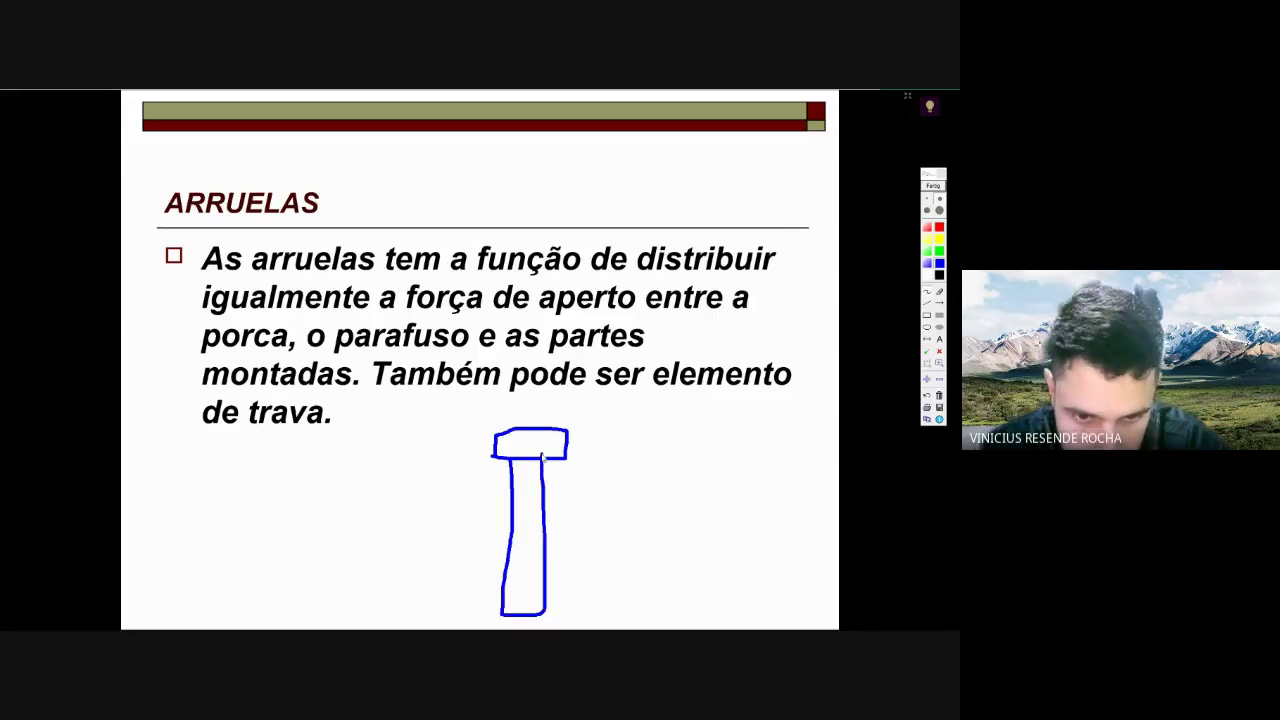
pyautogui.click(939, 276)
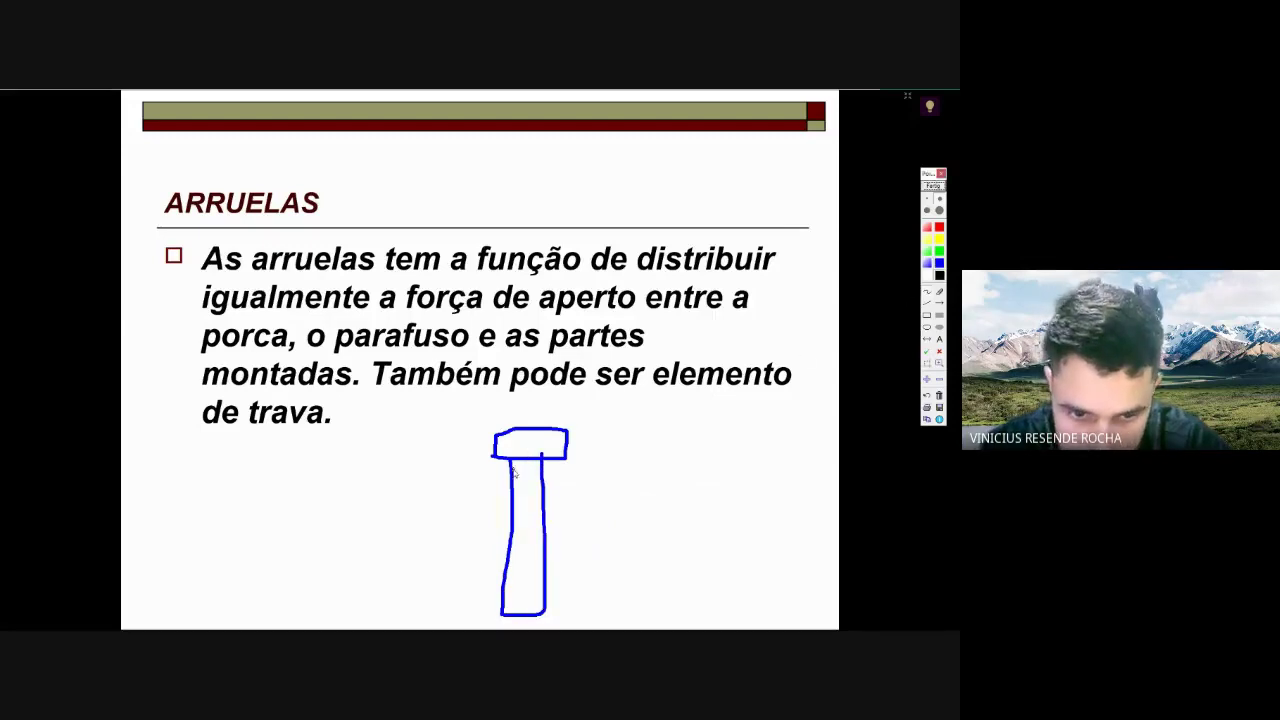
pyautogui.moveTo(512, 470); pyautogui.dragTo(353, 479)
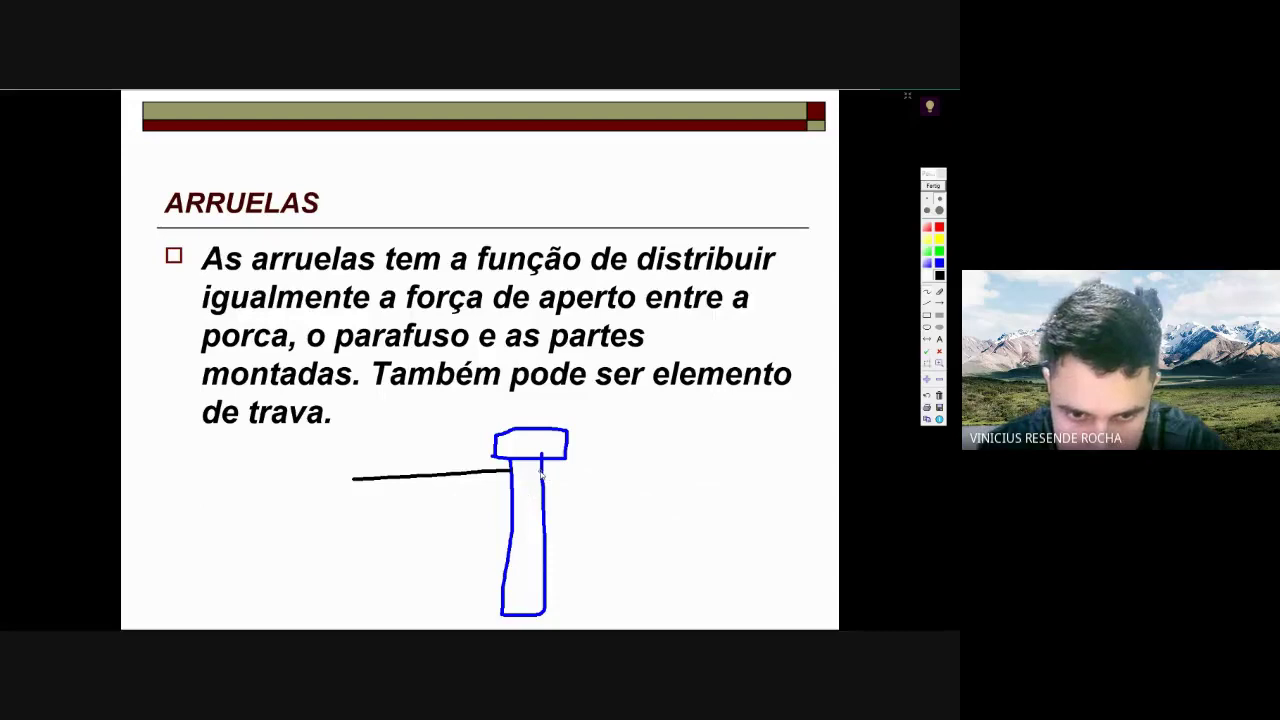
pyautogui.moveTo(542, 466); pyautogui.dragTo(732, 456)
pyautogui.moveTo(537, 546); pyautogui.dragTo(796, 548)
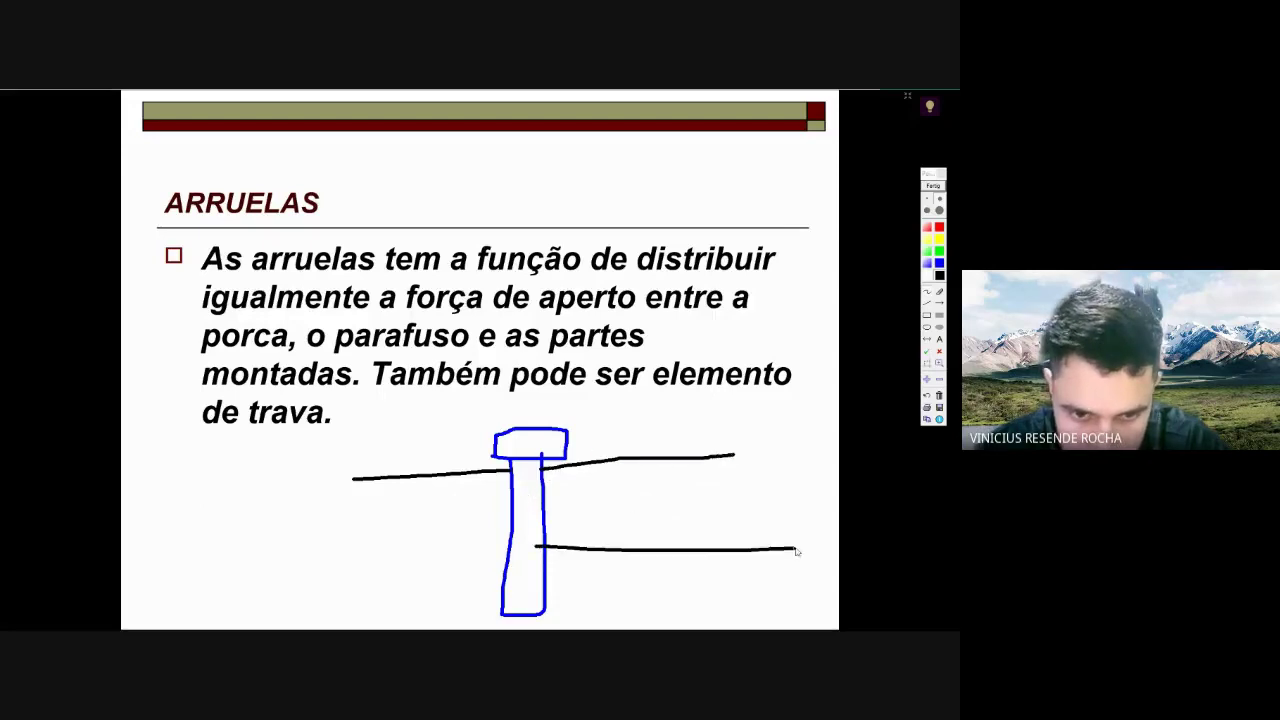
pyautogui.moveTo(512, 548); pyautogui.dragTo(277, 547)
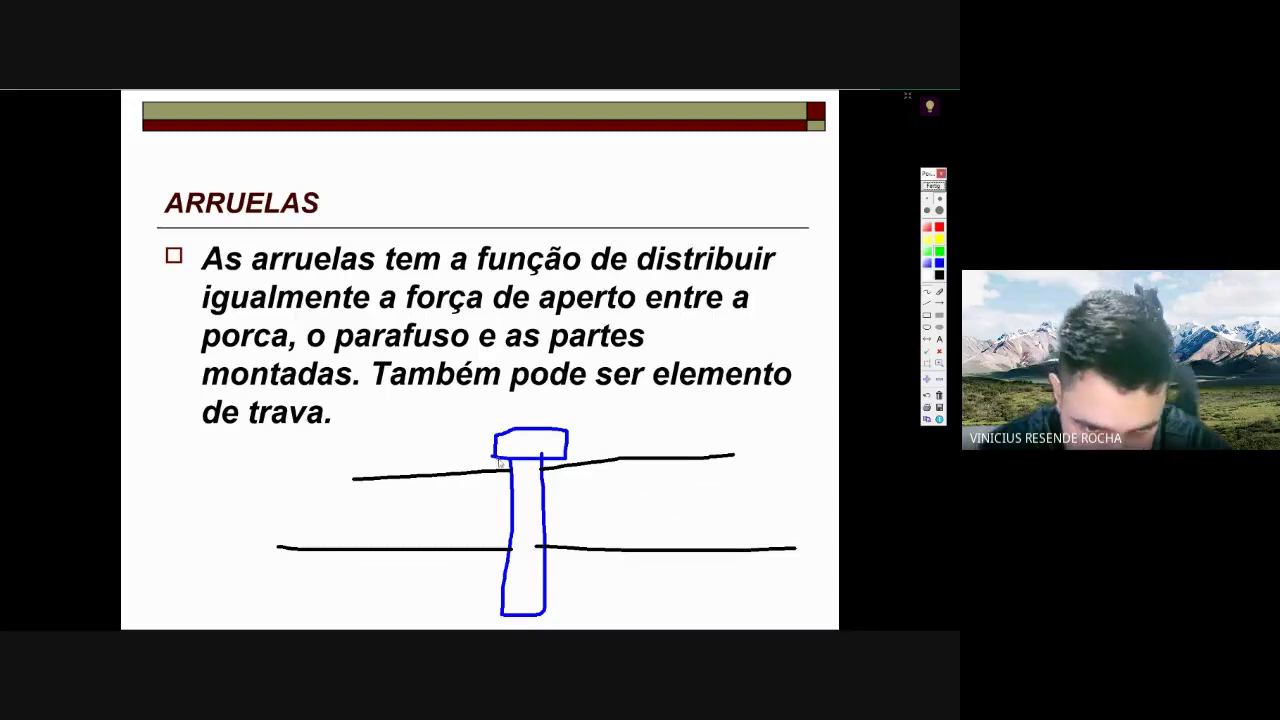
# - Add green washer marks, an arrow and a spring washer, then wipe all ink and hide the pen tools
pyautogui.moveTo(494, 460)
pyautogui.mouseDown()
pyautogui.moveTo(573, 458)
pyautogui.moveTo(576, 441)
pyautogui.moveTo(576, 458)
pyautogui.mouseUp()
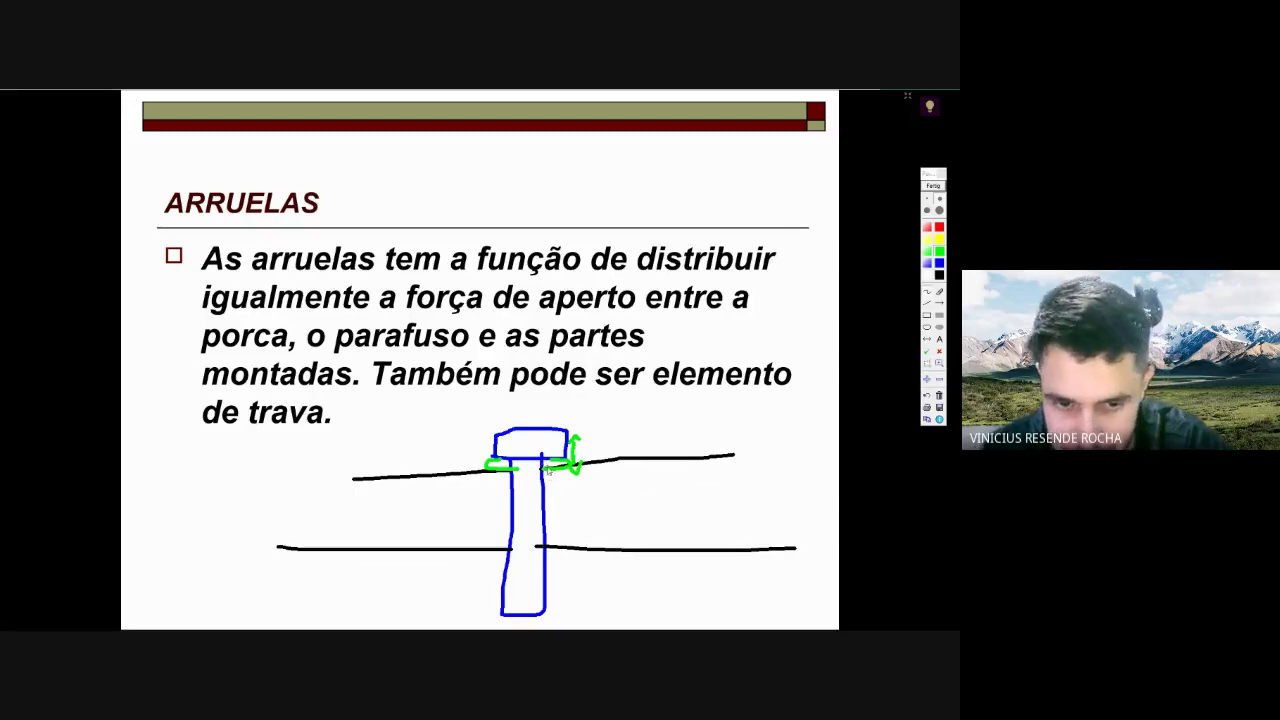
pyautogui.moveTo(541, 462)
pyautogui.mouseDown()
pyautogui.moveTo(540, 418)
pyautogui.moveTo(548, 428)
pyautogui.mouseUp()
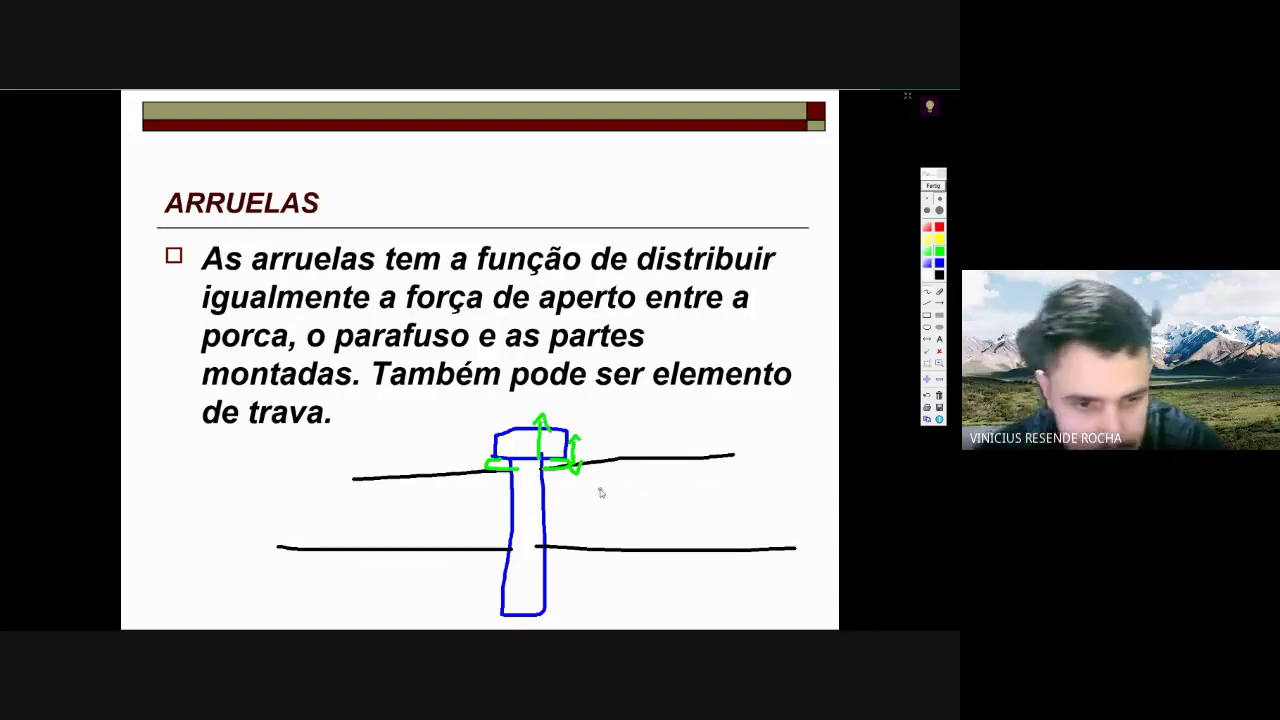
pyautogui.moveTo(275, 455)
pyautogui.mouseDown()
pyautogui.moveTo(256, 510)
pyautogui.moveTo(300, 520)
pyautogui.moveTo(316, 488)
pyautogui.moveTo(294, 460)
pyautogui.moveTo(297, 488)
pyautogui.moveTo(271, 508)
pyautogui.moveTo(271, 485)
pyautogui.mouseUp()
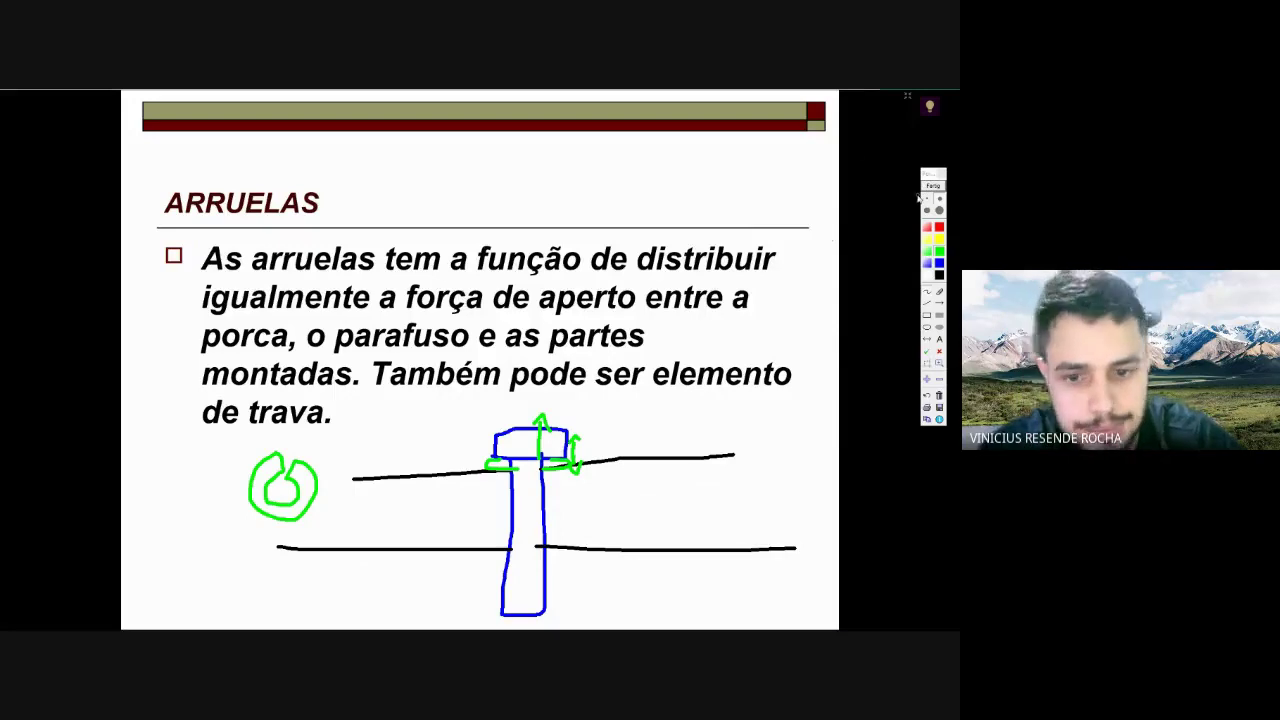
pyautogui.moveTo(244, 468)
pyautogui.mouseDown()
pyautogui.moveTo(238, 500)
pyautogui.moveTo(262, 532)
pyautogui.moveTo(330, 518)
pyautogui.moveTo(238, 443)
pyautogui.mouseUp()
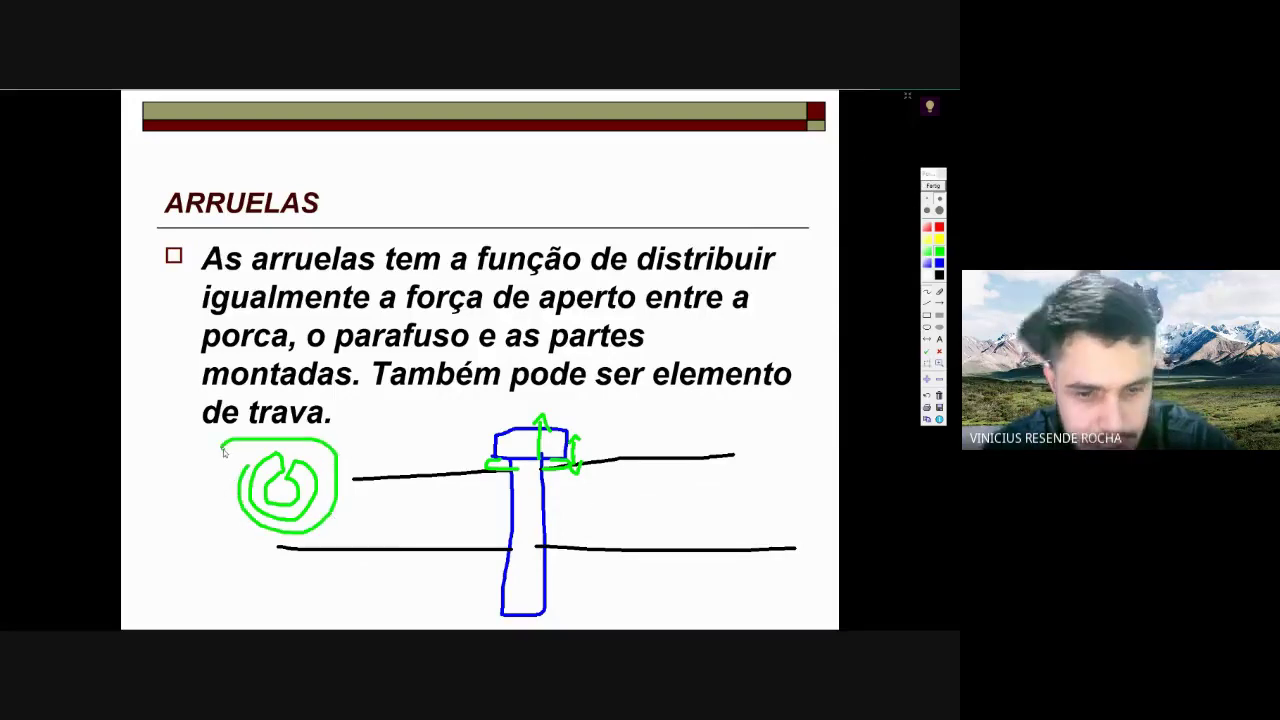
pyautogui.click(932, 187)
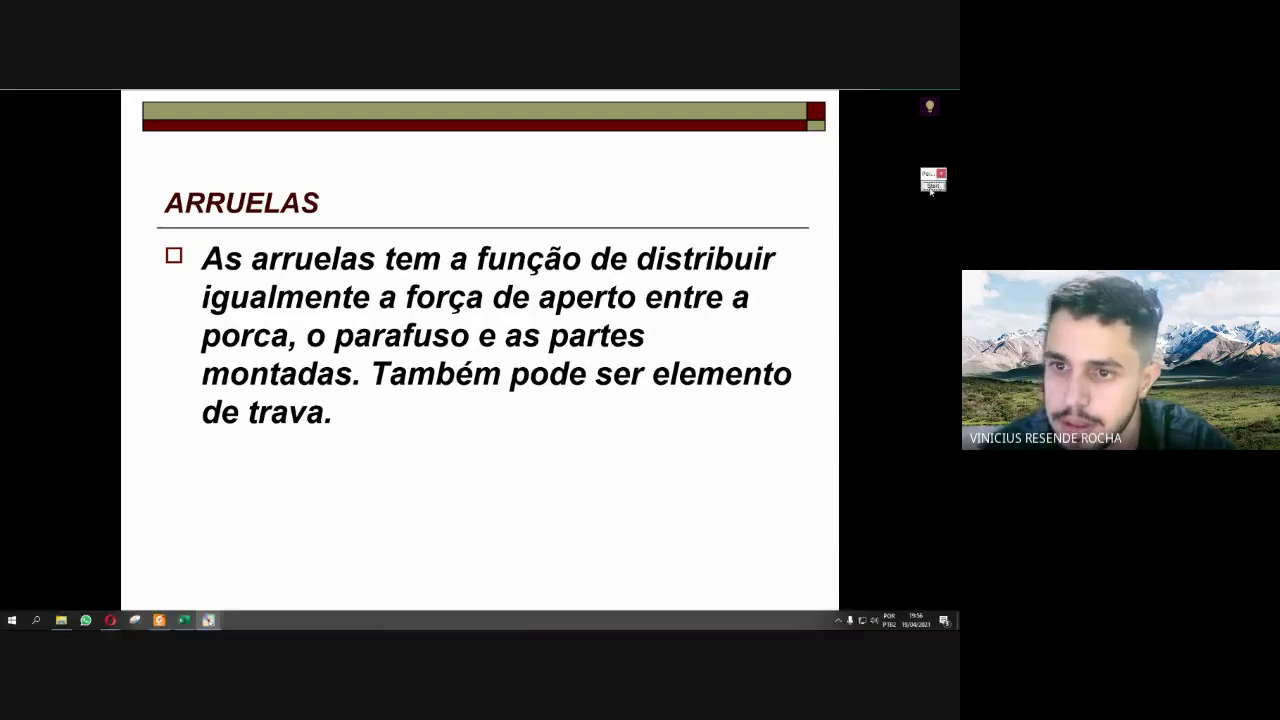
# - Advance to the ARRUELAS slide with the bolt, hex nut and chamfered washer drawing
pyautogui.click(650, 392)
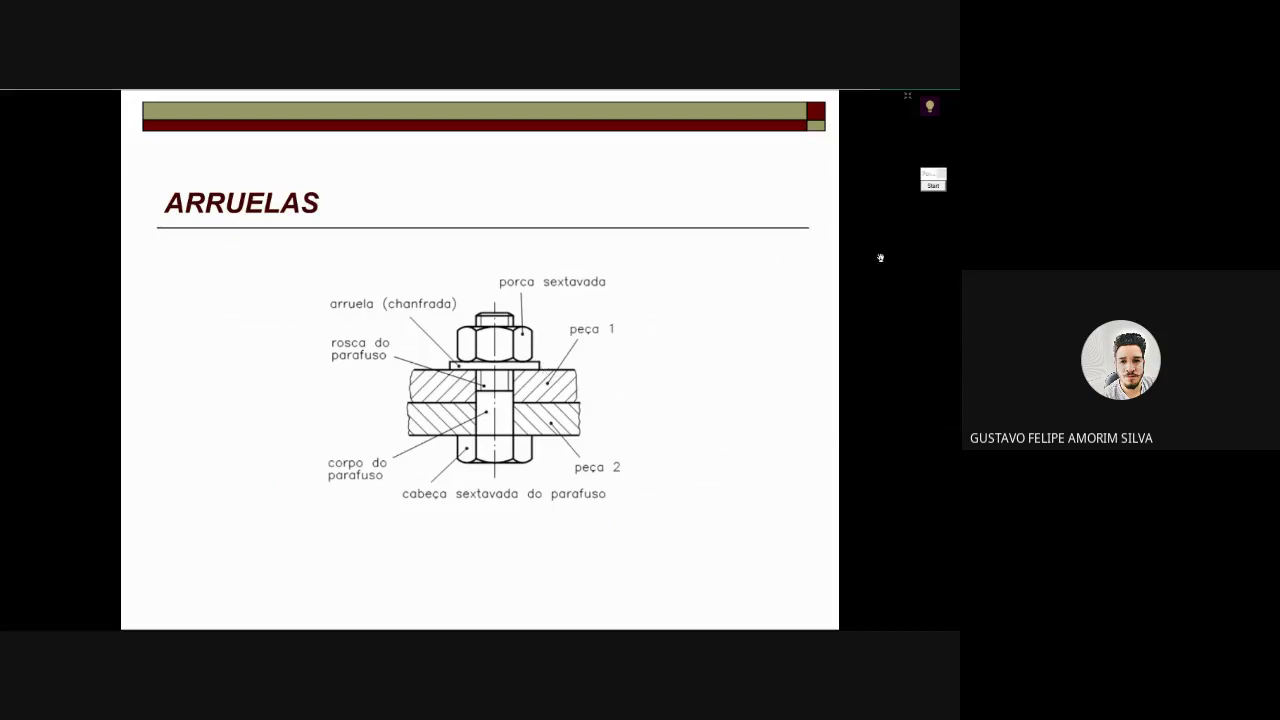
# - Bring back the pen tools and draw a green pin outline above the slide title
pyautogui.click(932, 187)
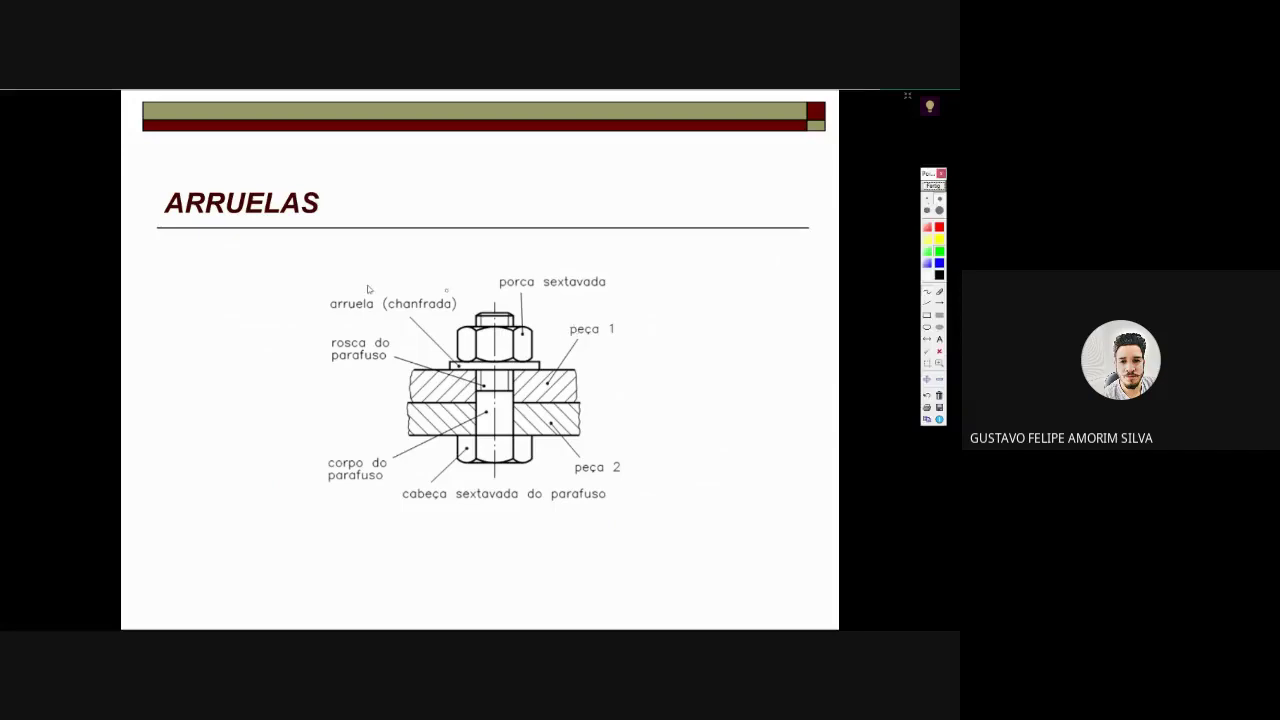
pyautogui.moveTo(398, 186); pyautogui.dragTo(586, 175)
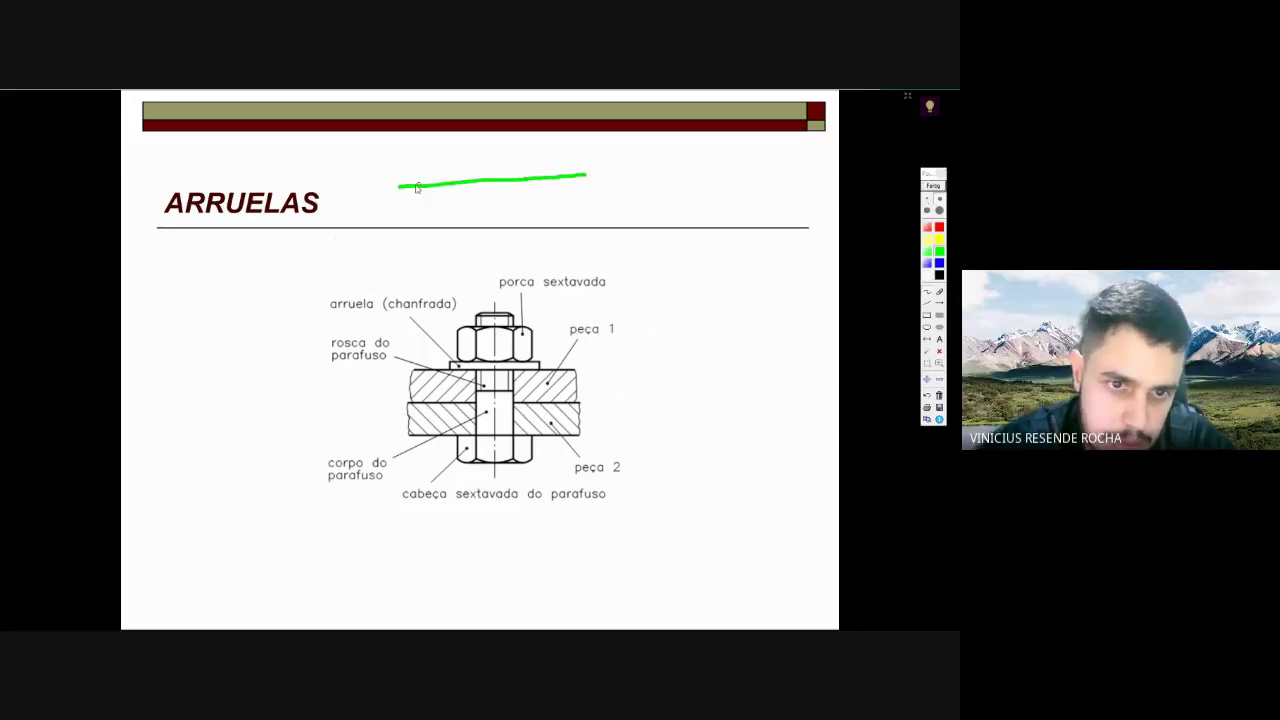
pyautogui.moveTo(399, 187)
pyautogui.mouseDown()
pyautogui.moveTo(403, 204)
pyautogui.moveTo(604, 204)
pyautogui.moveTo(588, 178)
pyautogui.mouseUp()
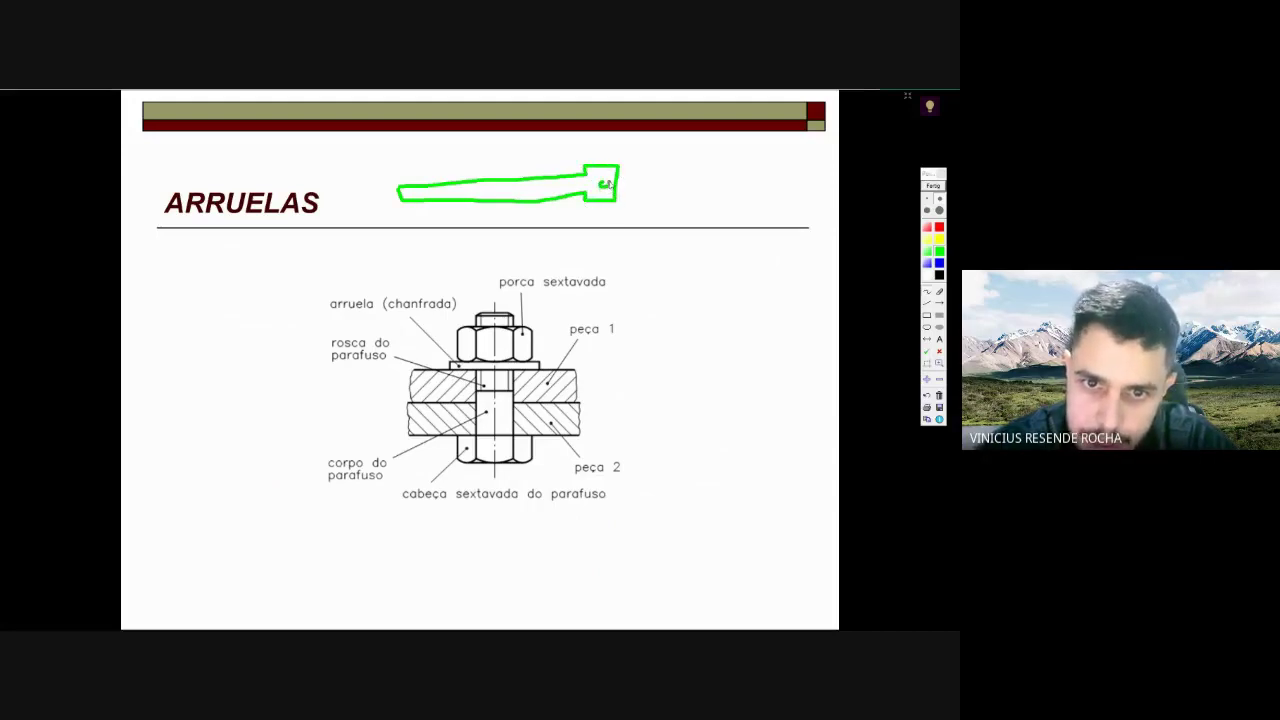
pyautogui.moveTo(603, 180); pyautogui.dragTo(605, 184)
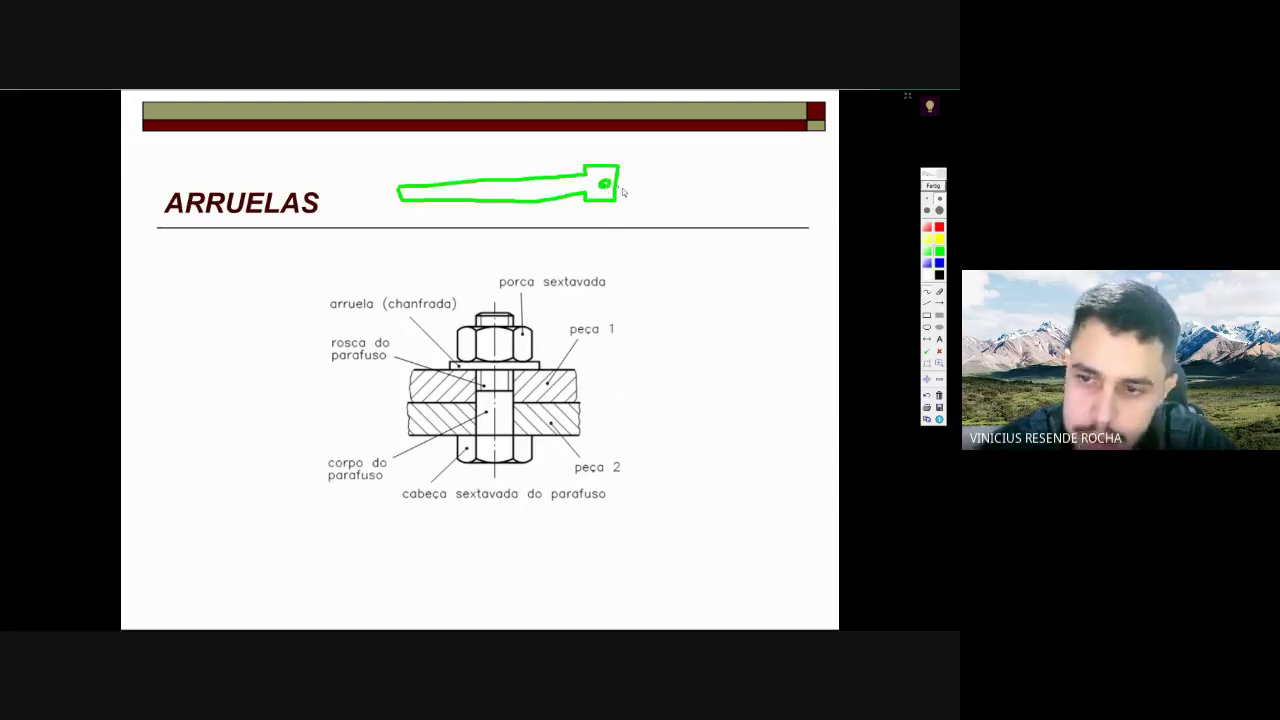
# - In blue, loop around the pin's end, dot its left end, and add a curved arrow below
pyautogui.click(941, 264)
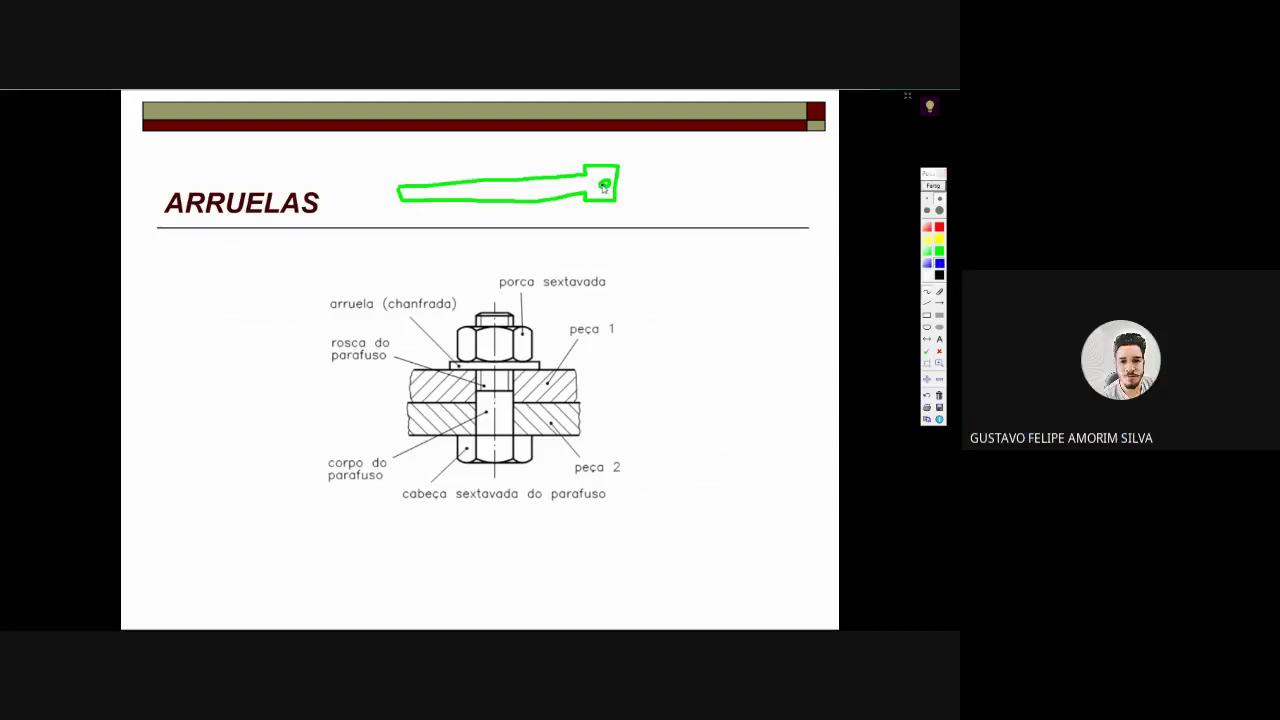
pyautogui.moveTo(603, 184)
pyautogui.mouseDown()
pyautogui.moveTo(628, 250)
pyautogui.moveTo(618, 158)
pyautogui.moveTo(608, 172)
pyautogui.mouseUp()
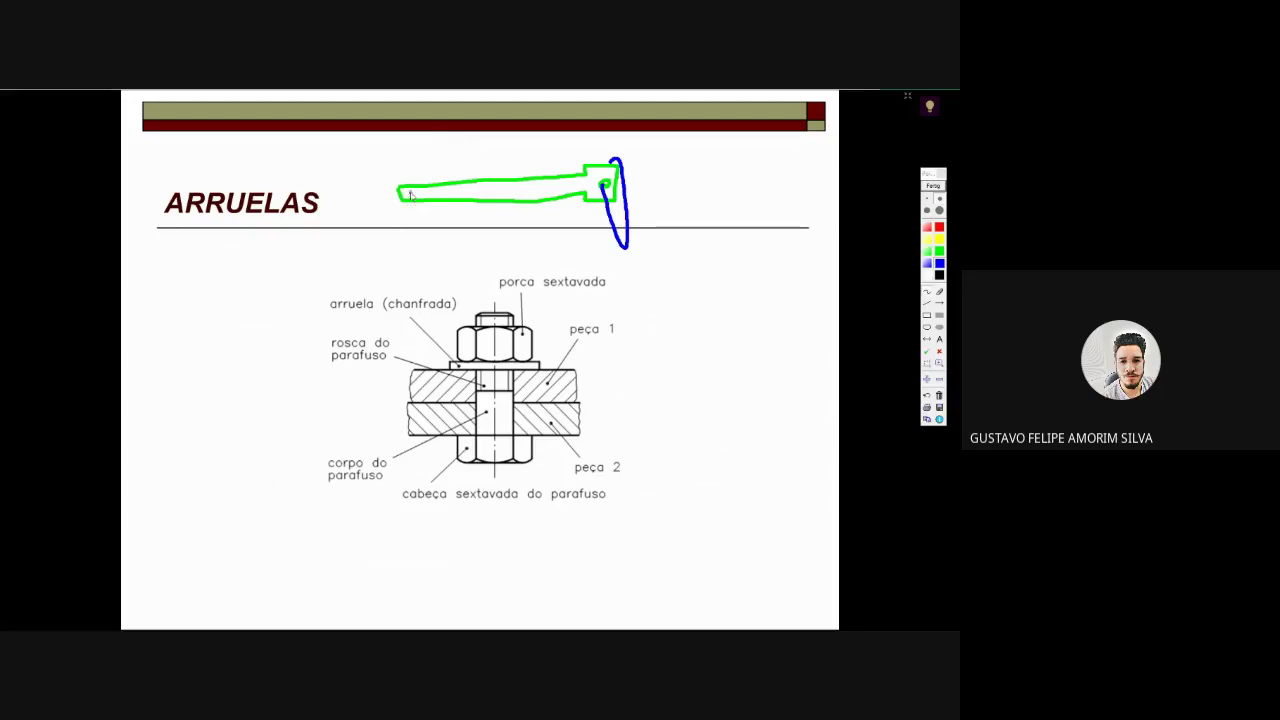
pyautogui.moveTo(407, 193); pyautogui.dragTo(409, 197)
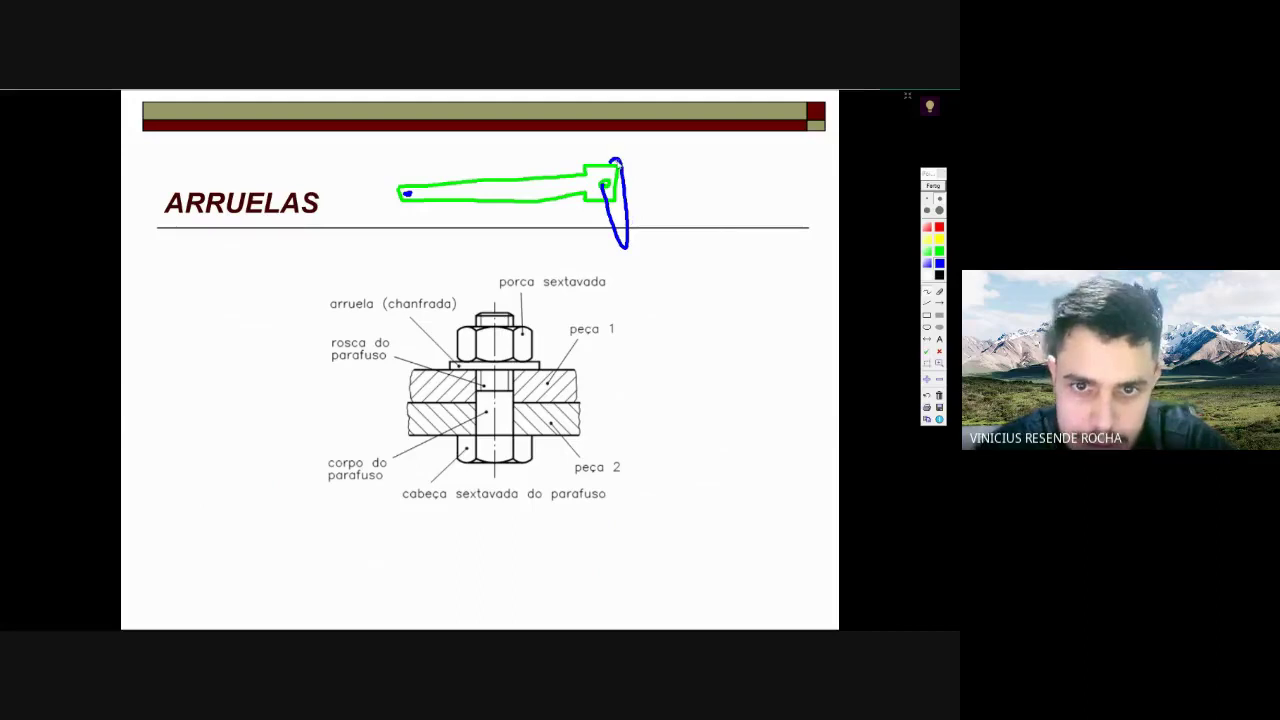
pyautogui.moveTo(612, 173); pyautogui.dragTo(608, 180)
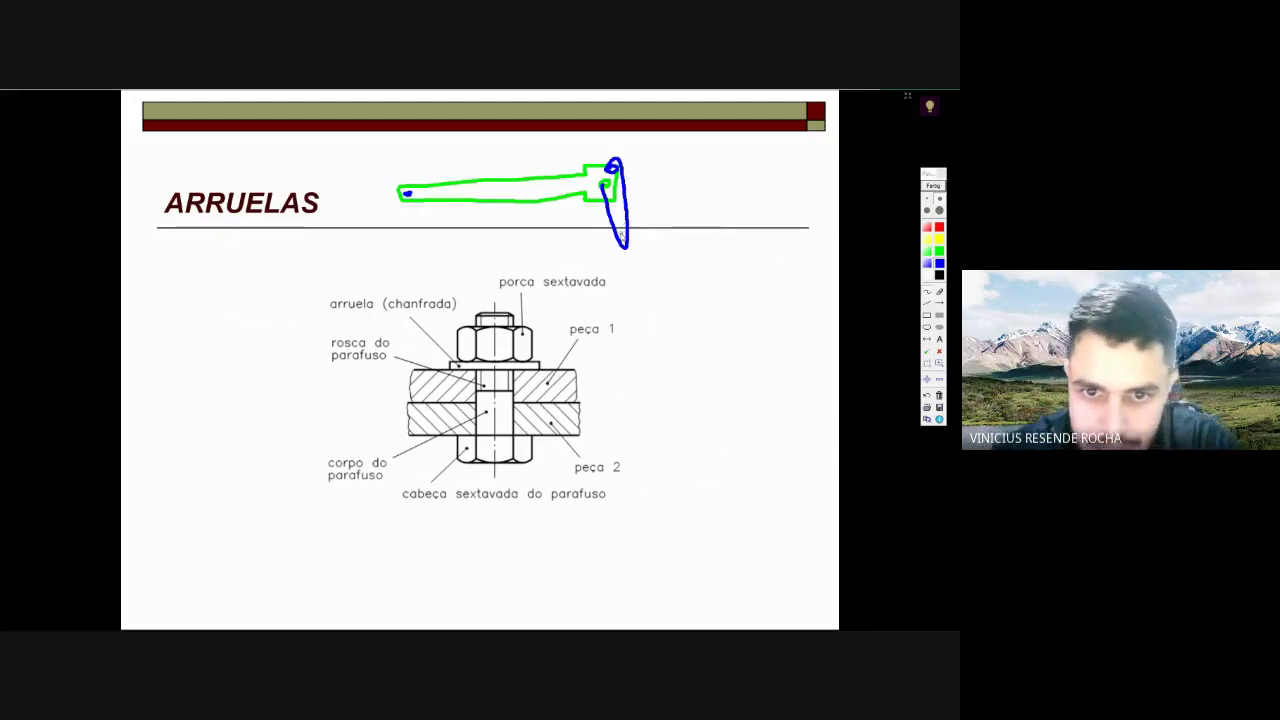
pyautogui.moveTo(627, 252); pyautogui.dragTo(557, 240)
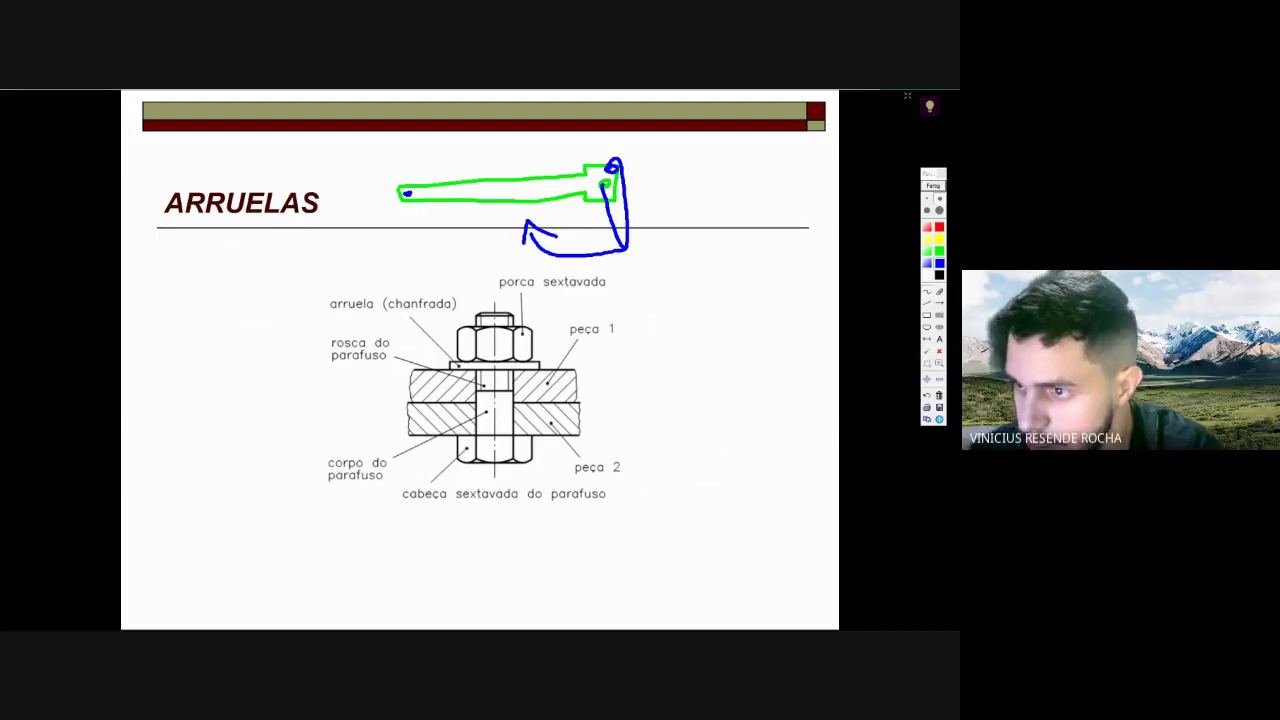
# - Bring in the Opera window and expand the Mercado Livre 'Pino Trava Pedaleira' 6x35 mm listing
pyautogui.moveTo(800, 135); pyautogui.dragTo(374, 137)
pyautogui.click(374, 137)
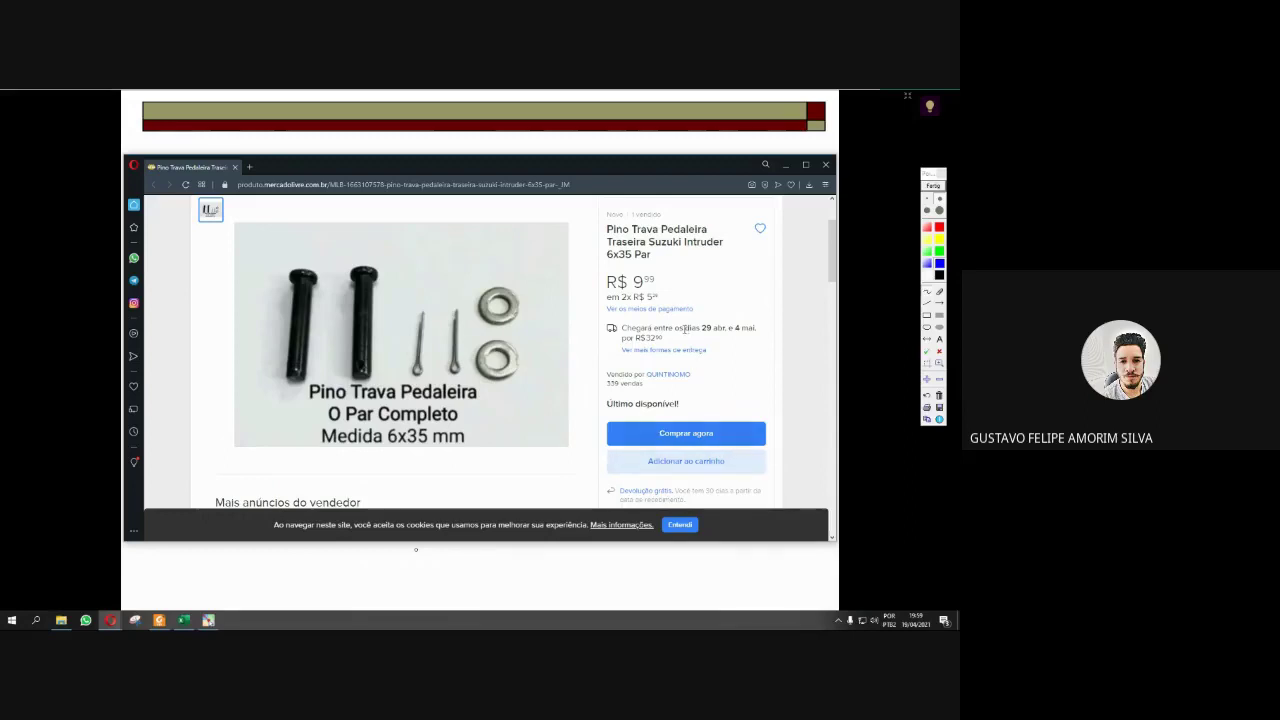
# - Look over the Mercado Livre pin listings, then close the product page
pyautogui.scroll(-3, 685, 330)
pyautogui.scroll(1, 684, 332)
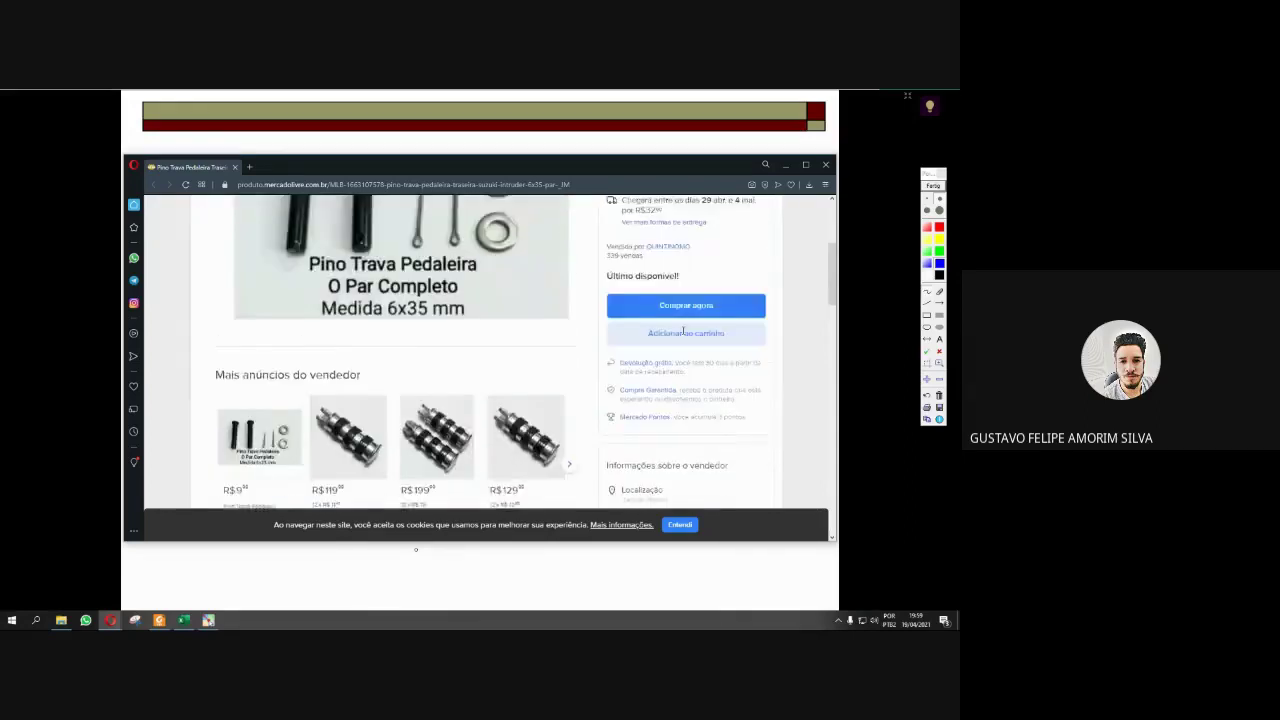
pyautogui.scroll(2, 684, 332)
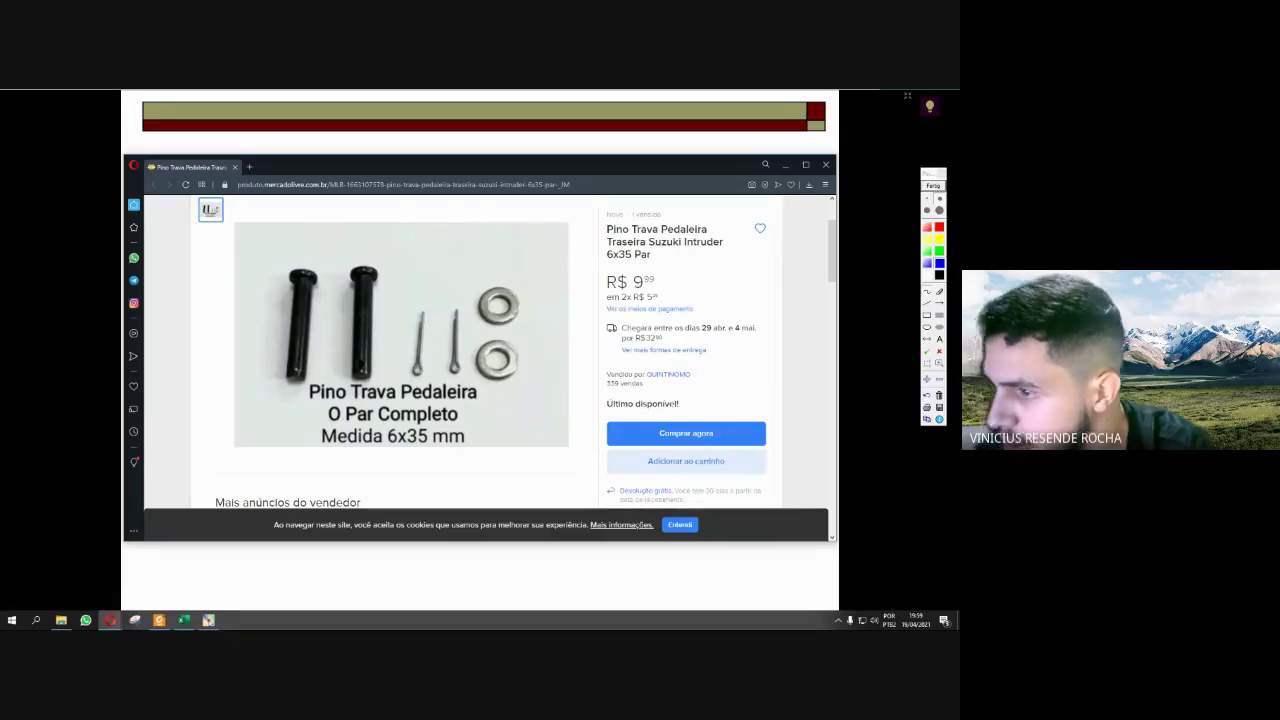
pyautogui.click(826, 167)
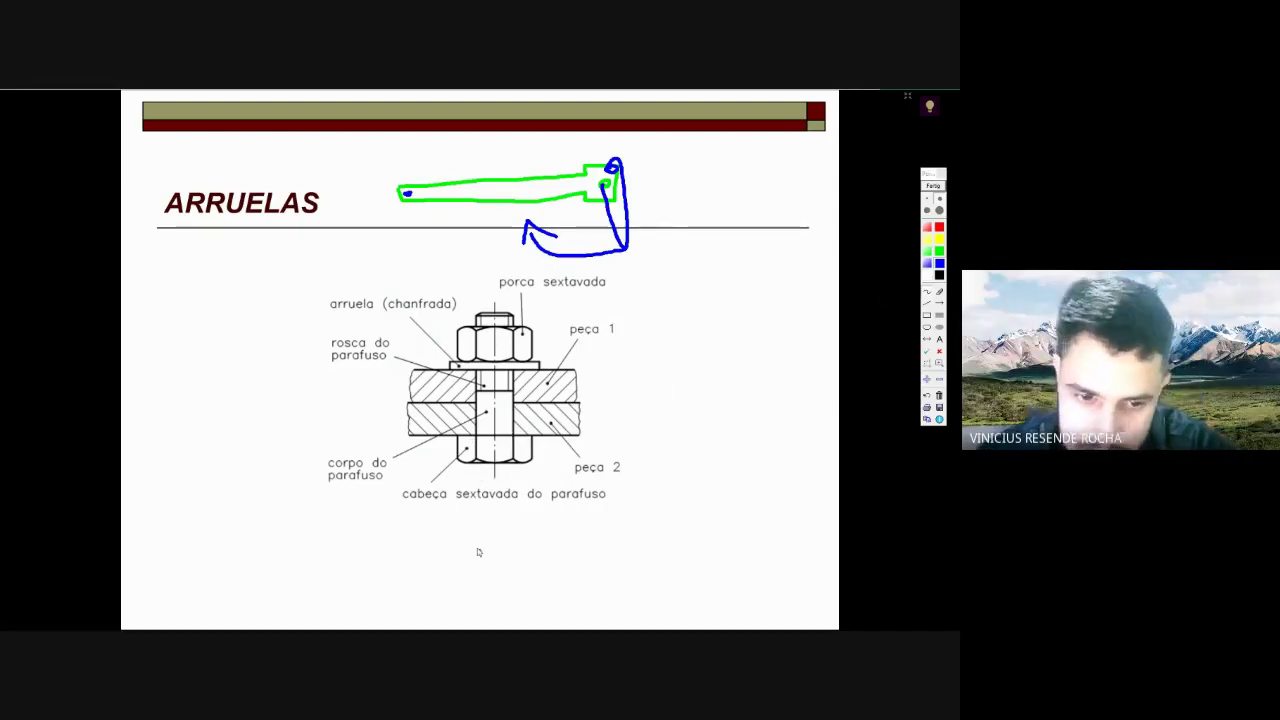
# - Mark the bolt head, body, thread, hex nut and clamped plates in blue, then clear the ink
pyautogui.moveTo(456, 466); pyautogui.dragTo(540, 455)
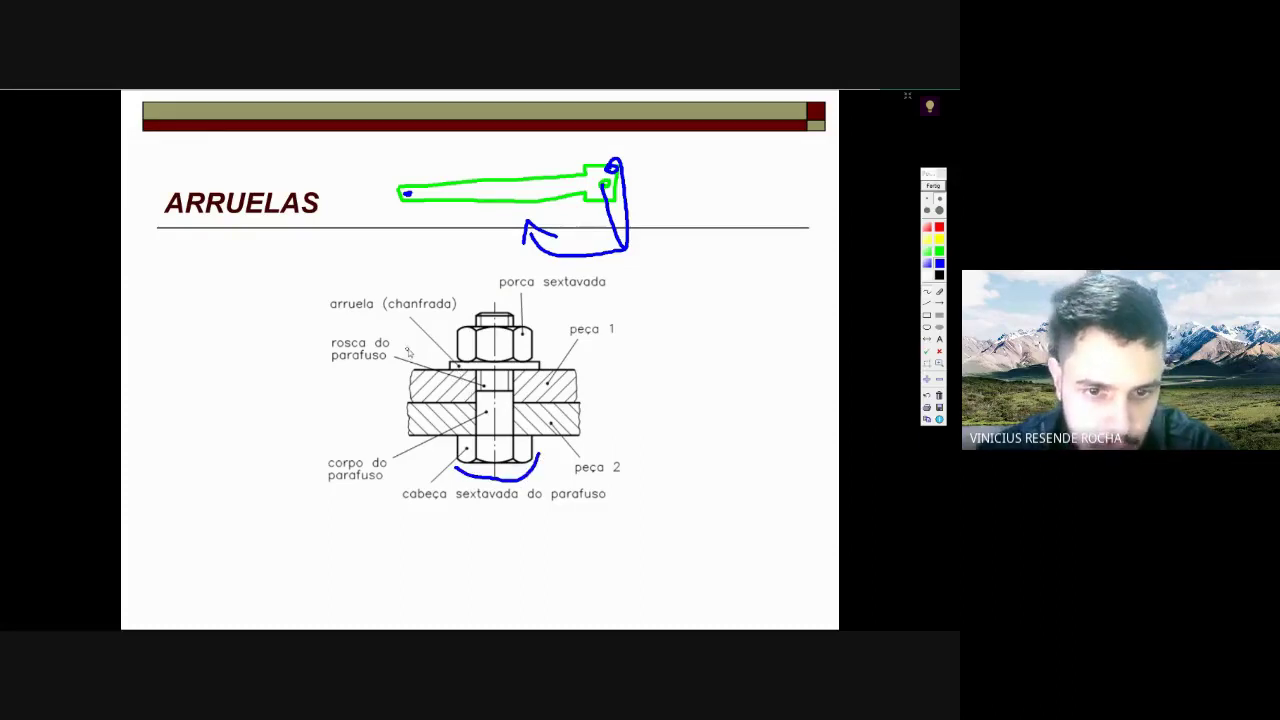
pyautogui.moveTo(488, 410); pyautogui.dragTo(444, 438)
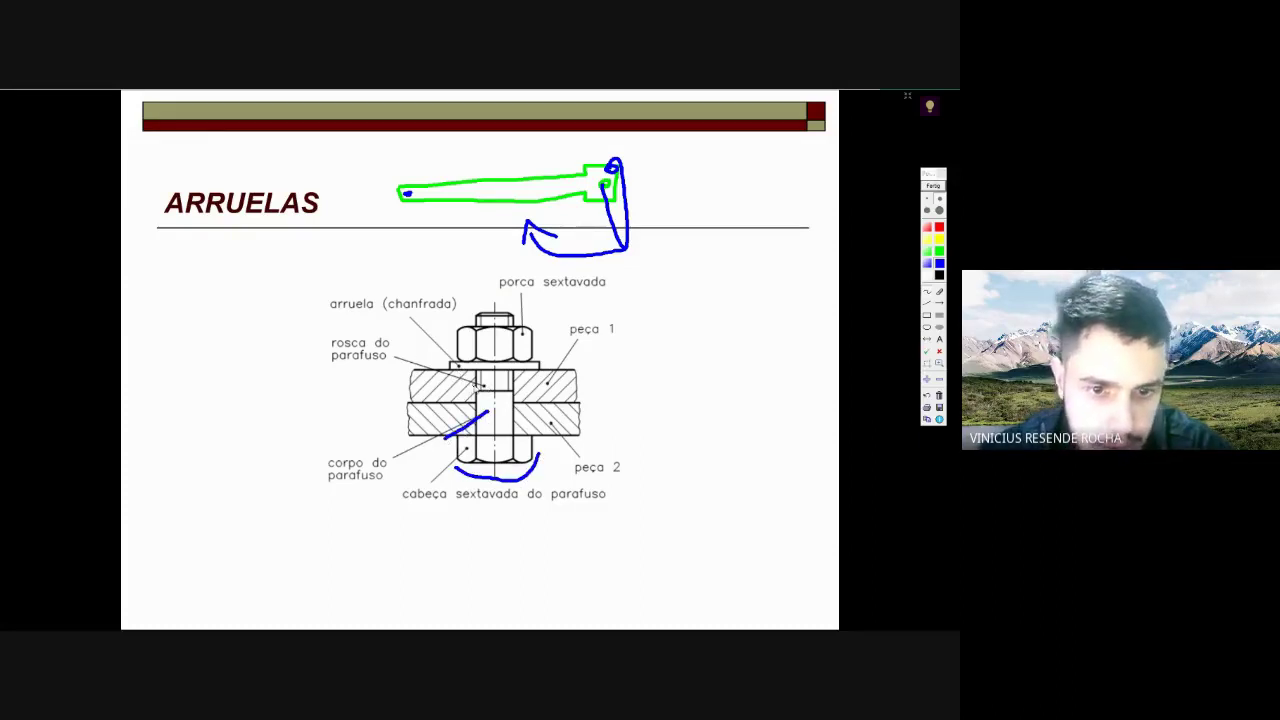
pyautogui.moveTo(483, 386)
pyautogui.mouseDown()
pyautogui.moveTo(422, 361)
pyautogui.moveTo(424, 326)
pyautogui.mouseUp()
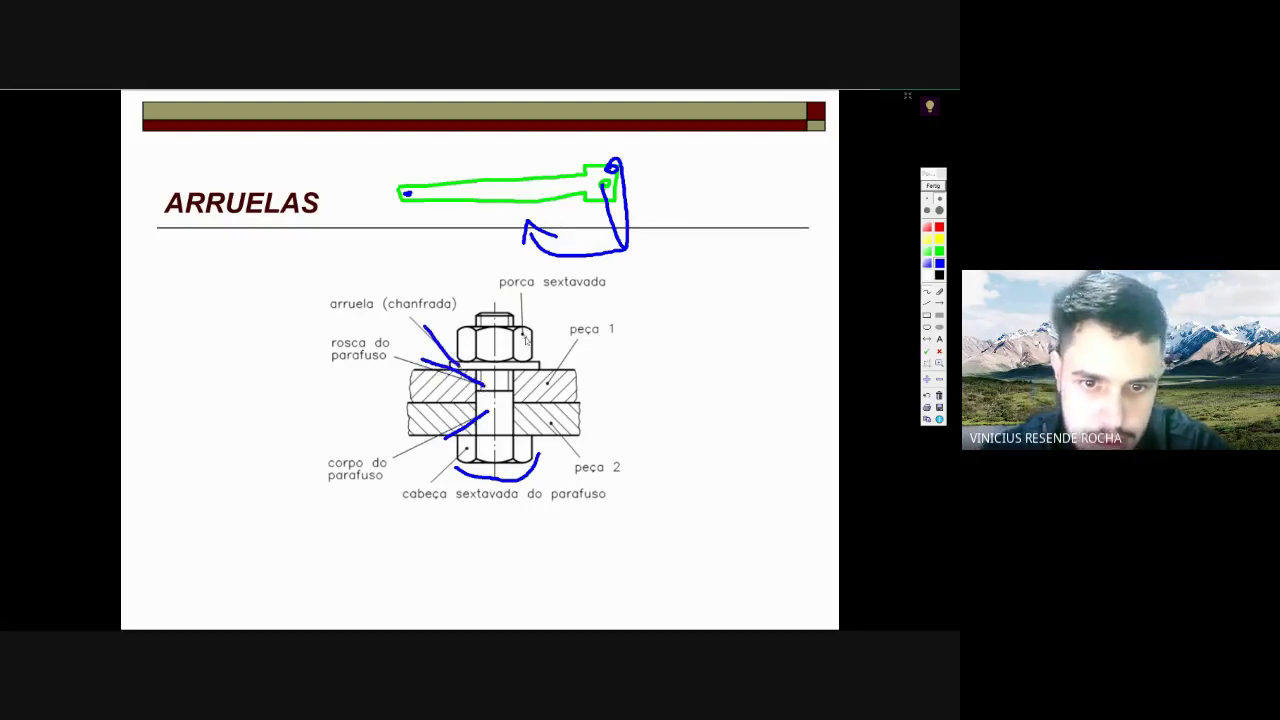
pyautogui.moveTo(524, 338); pyautogui.dragTo(522, 292)
pyautogui.moveTo(560, 385)
pyautogui.mouseDown()
pyautogui.moveTo(576, 384)
pyautogui.moveTo(590, 428)
pyautogui.mouseUp()
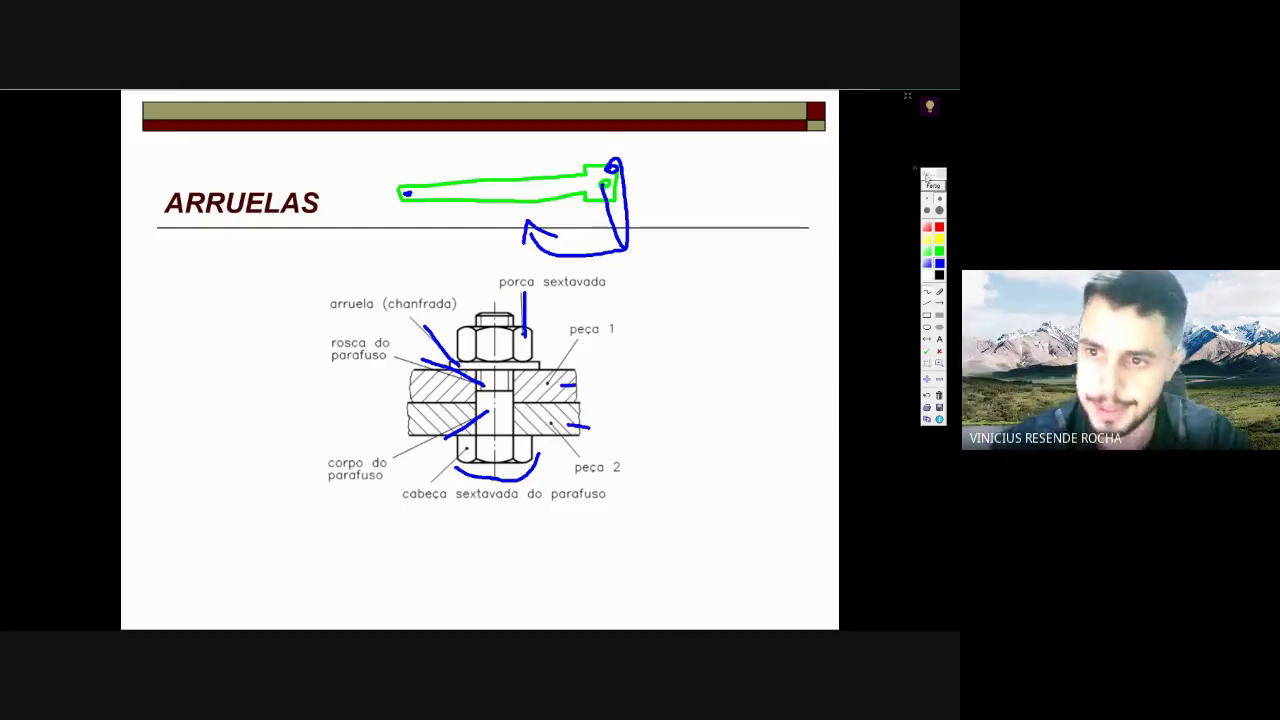
pyautogui.click(657, 313)
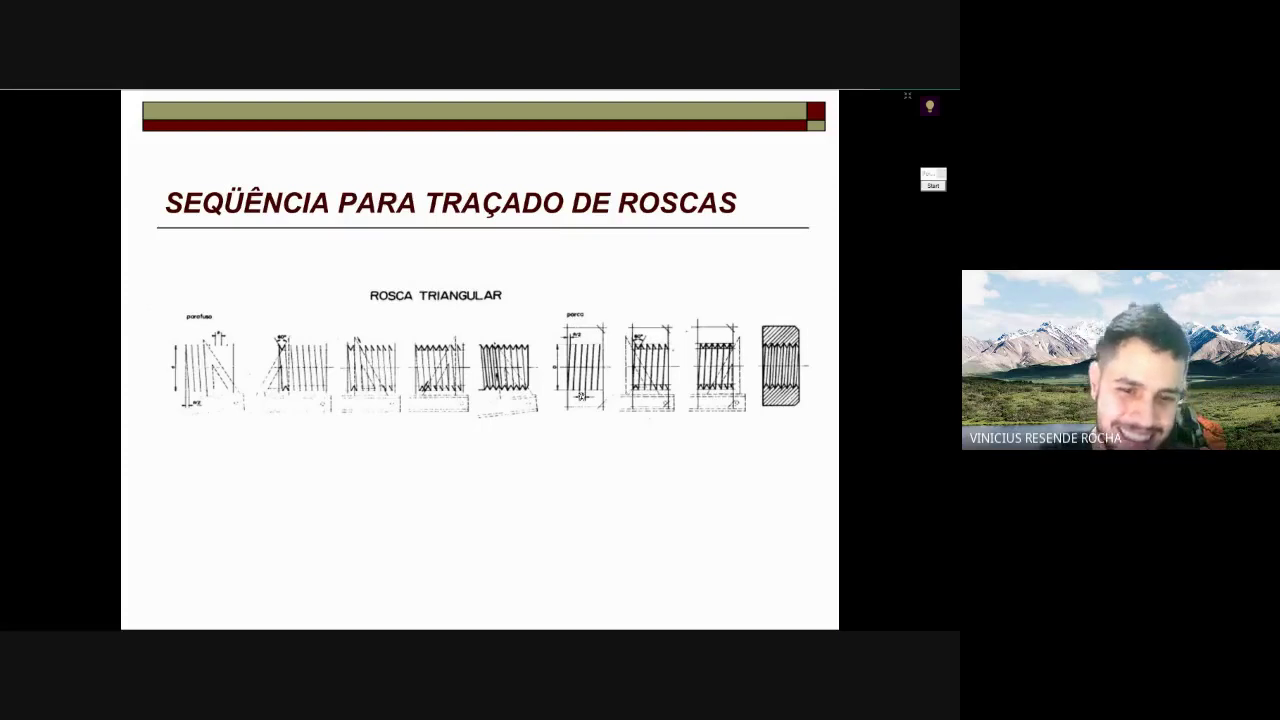
# - Move past the ROSCA QUADRADA slide to 'Furo roscado não passante'
pyautogui.click(596, 450)
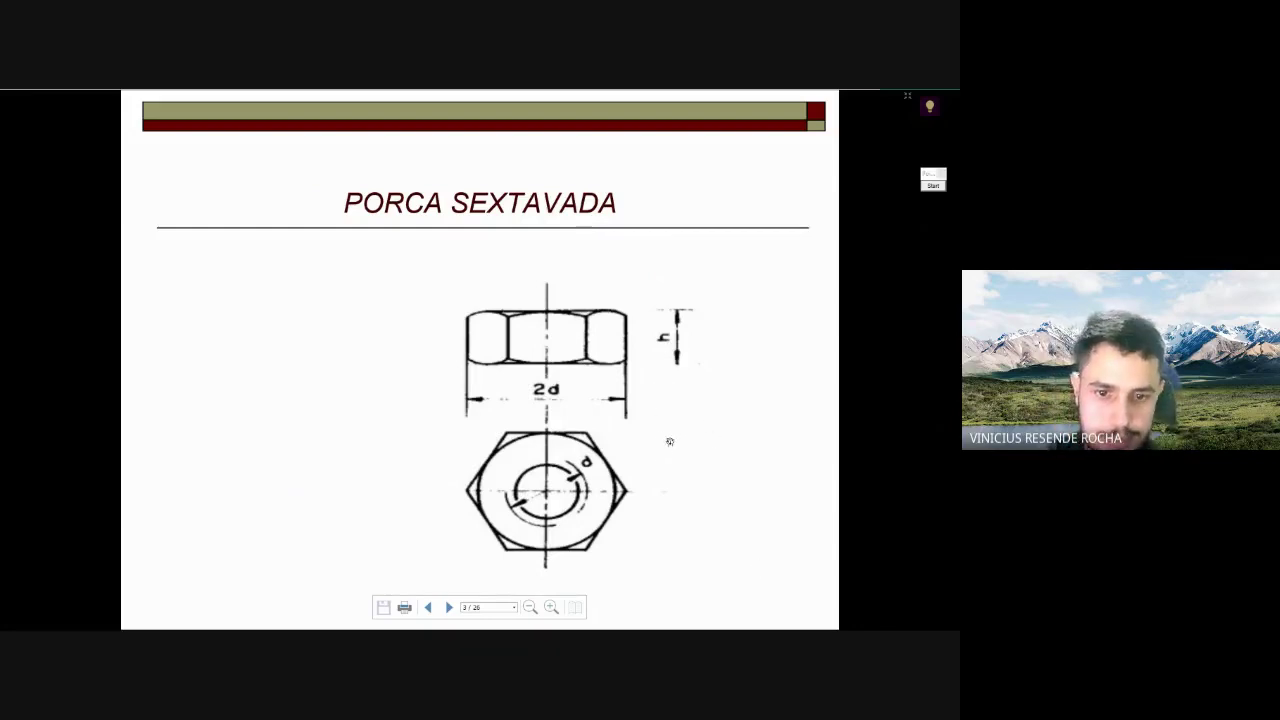
pyautogui.press('Right')
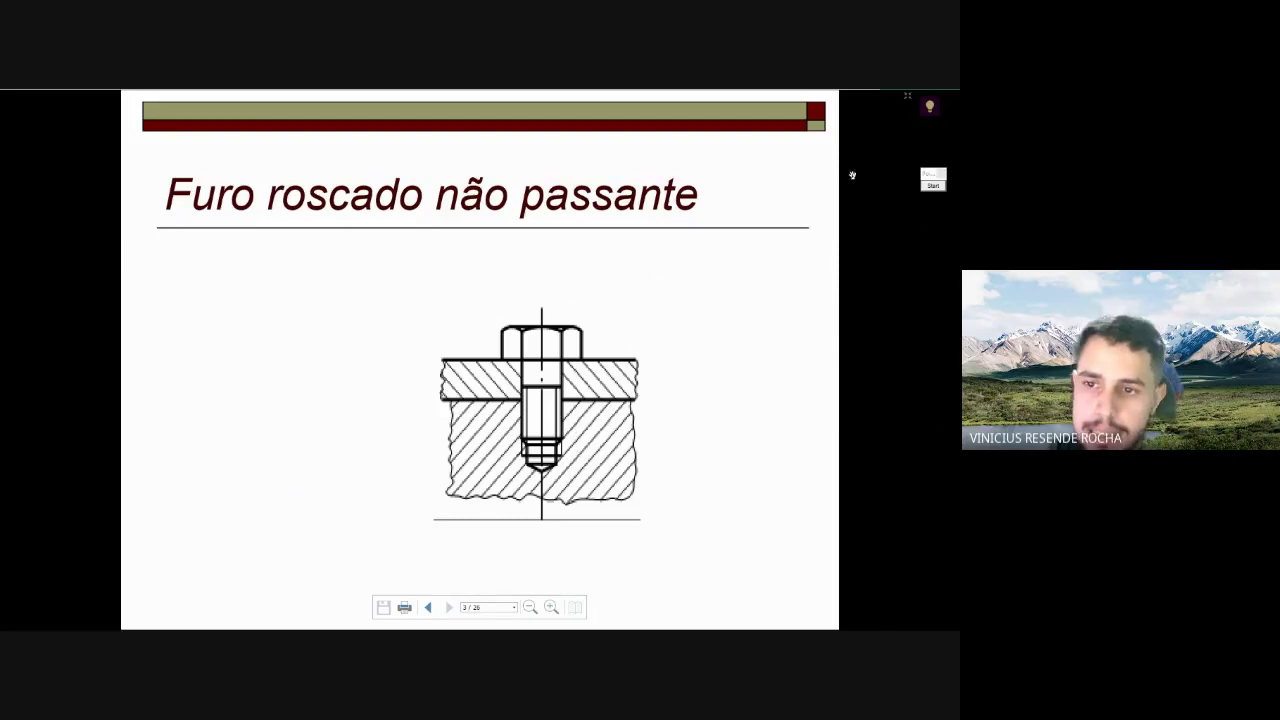
pyautogui.click(932, 185)
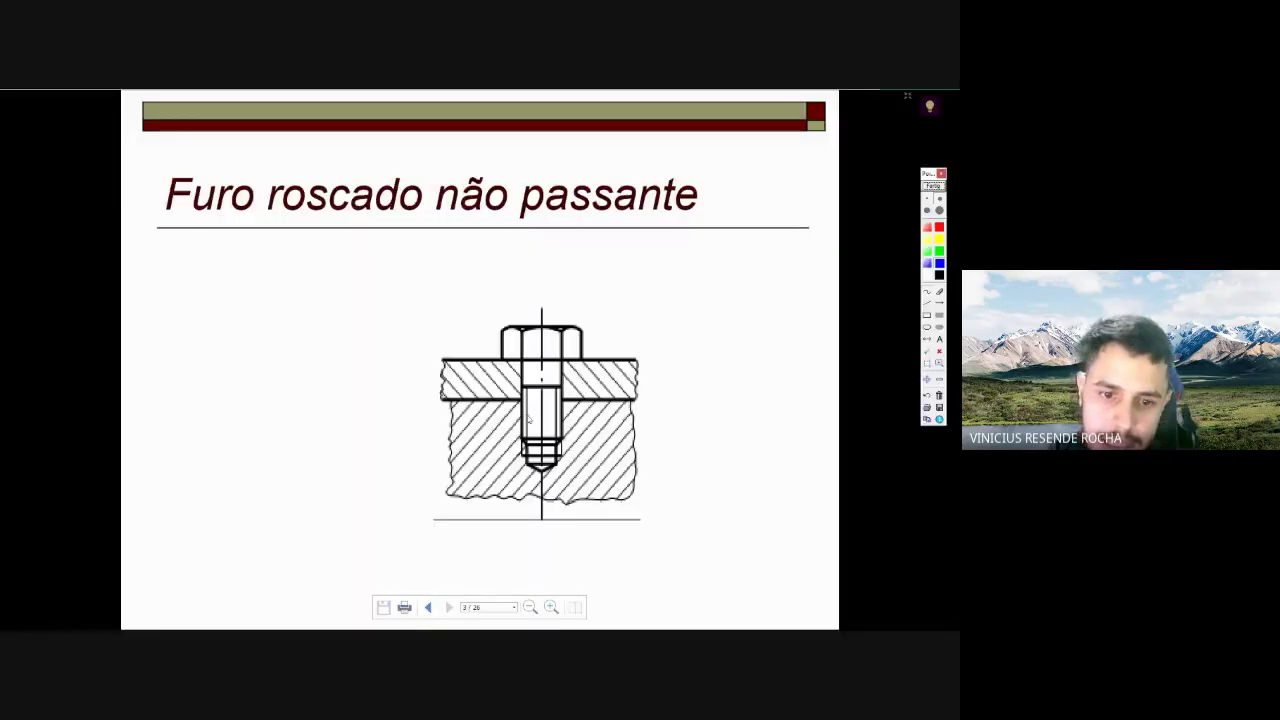
pyautogui.moveTo(518, 404)
pyautogui.mouseDown()
pyautogui.moveTo(519, 418)
pyautogui.moveTo(577, 400)
pyautogui.mouseUp()
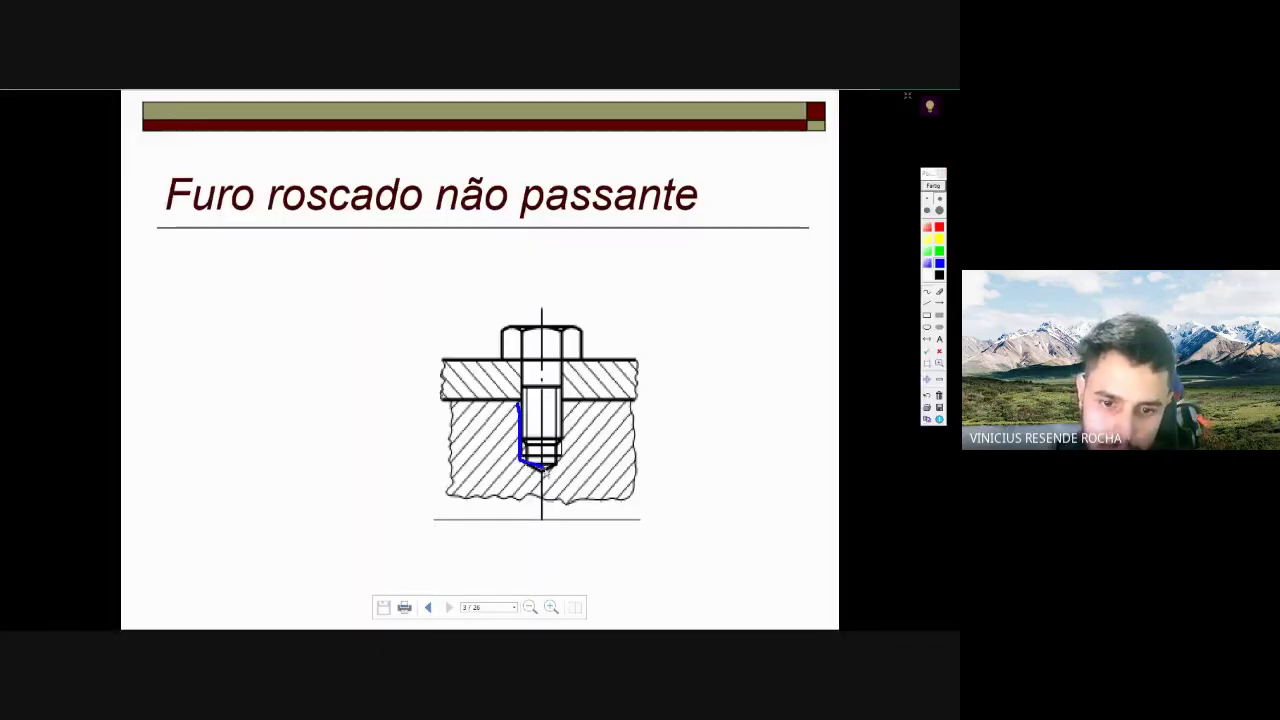
pyautogui.moveTo(521, 458); pyautogui.dragTo(571, 456)
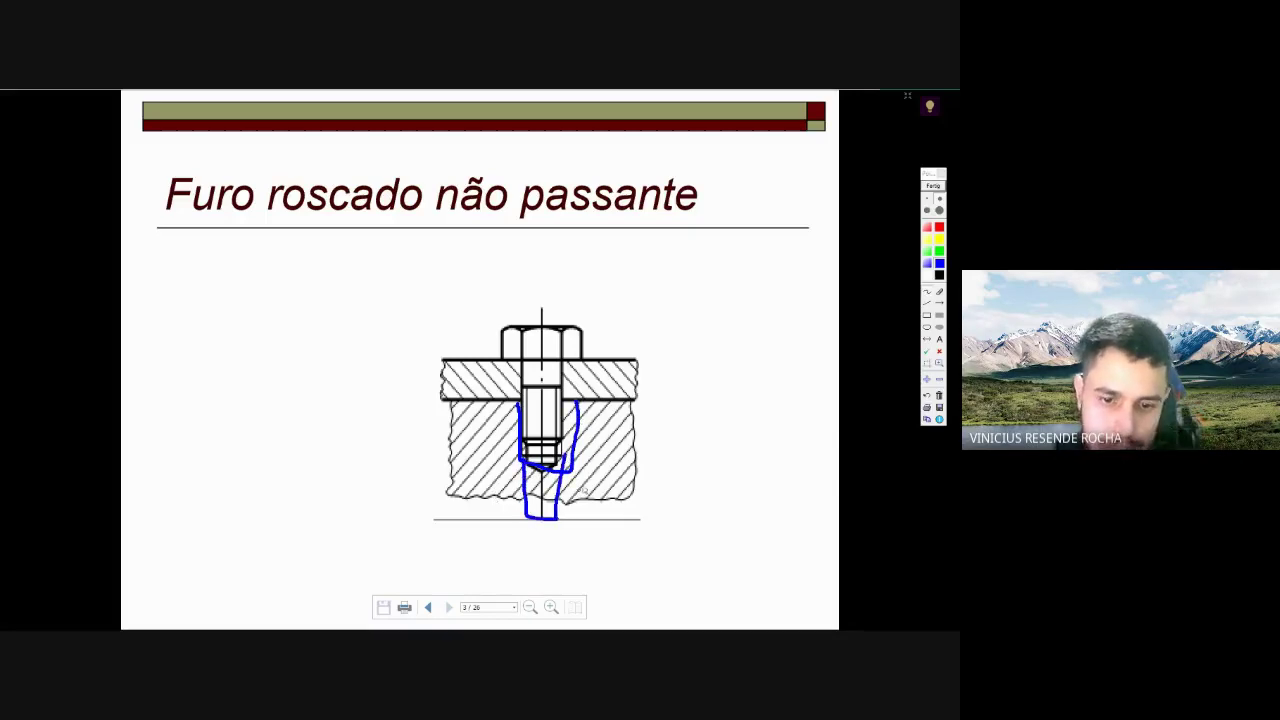
pyautogui.click(933, 186)
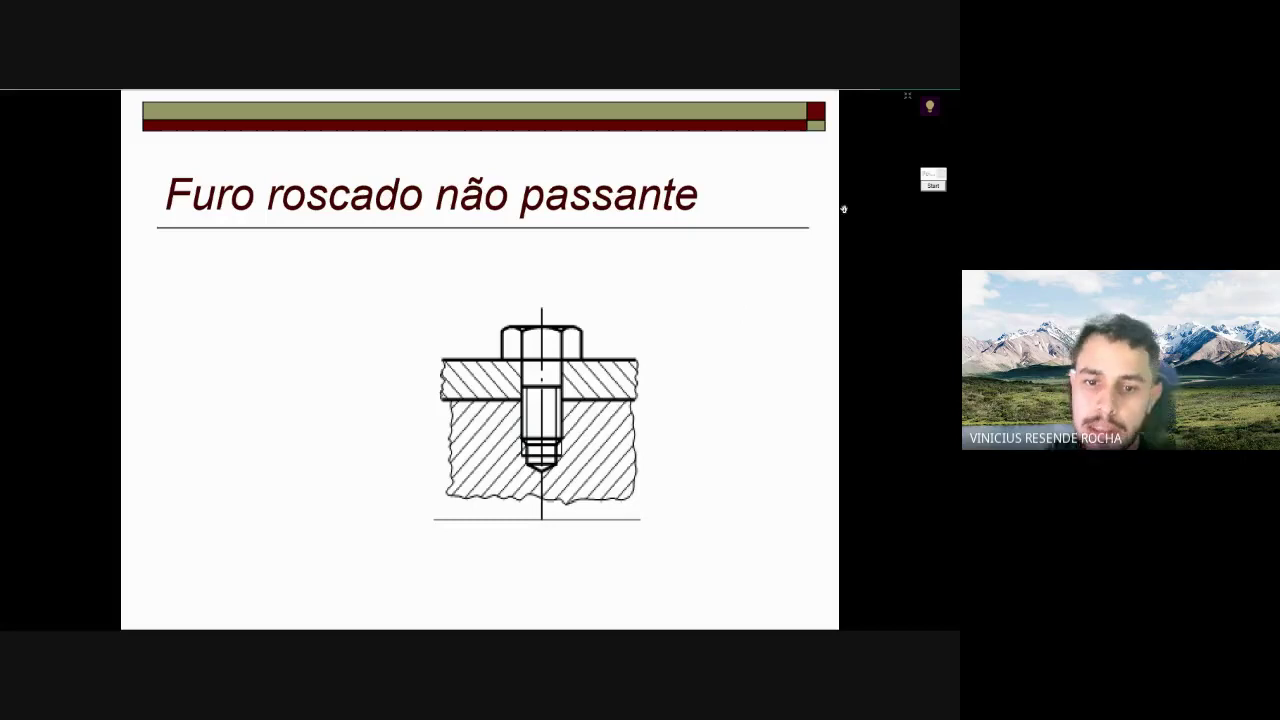
pyautogui.click(933, 186)
pyautogui.moveTo(522, 437)
pyautogui.mouseDown()
pyautogui.moveTo(537, 532)
pyautogui.moveTo(563, 522)
pyautogui.moveTo(564, 460)
pyautogui.mouseUp()
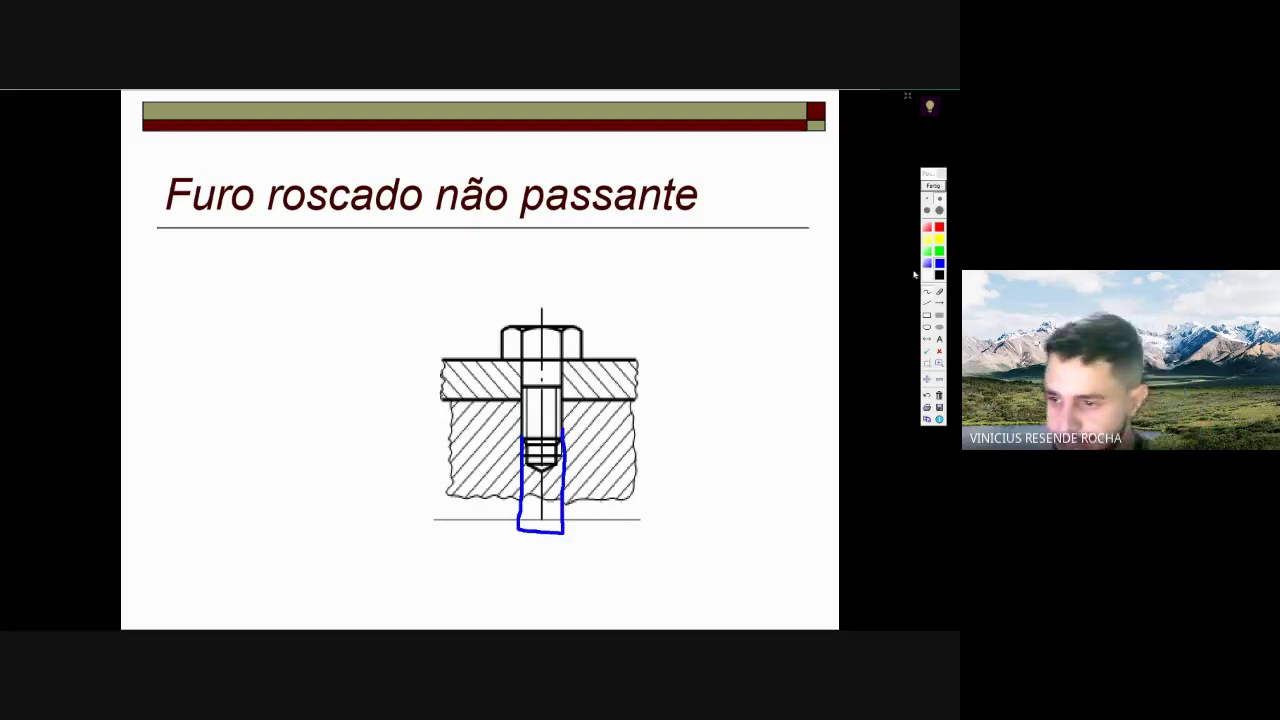
pyautogui.click(932, 186)
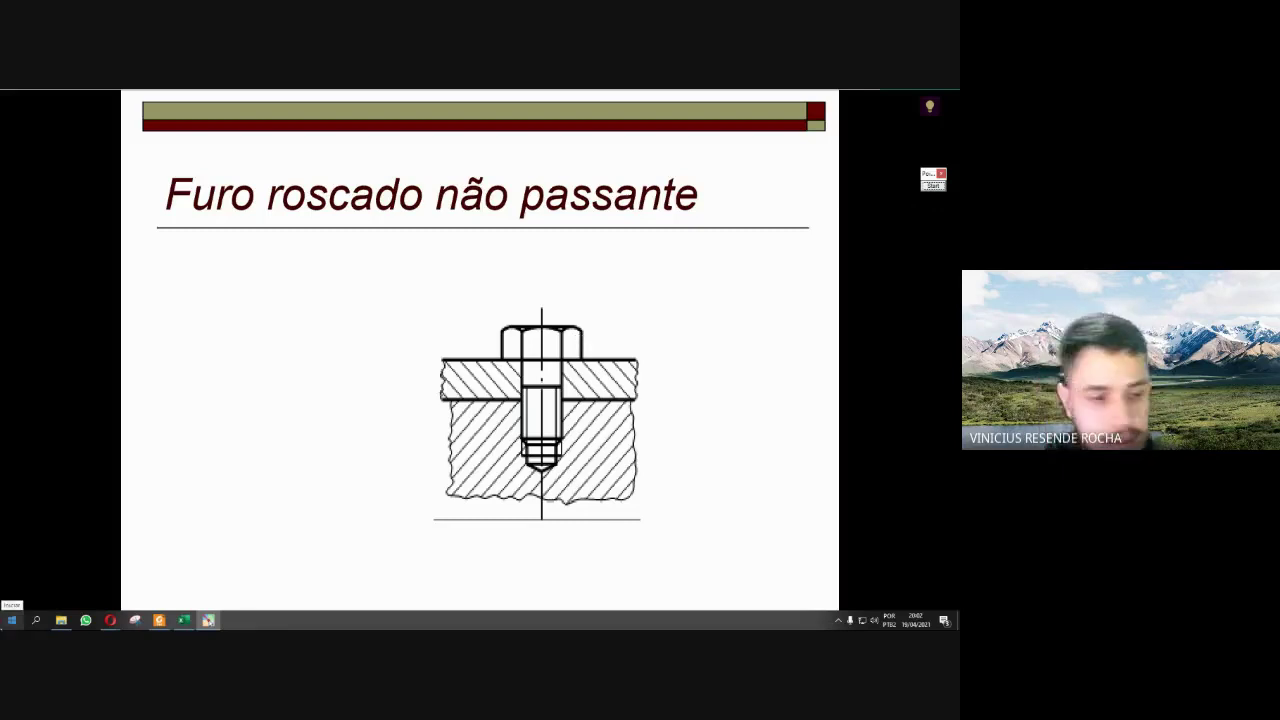
# - Start SOLIDWORKS 2020 from its Windows Start menu tile
pyautogui.click(11, 620)
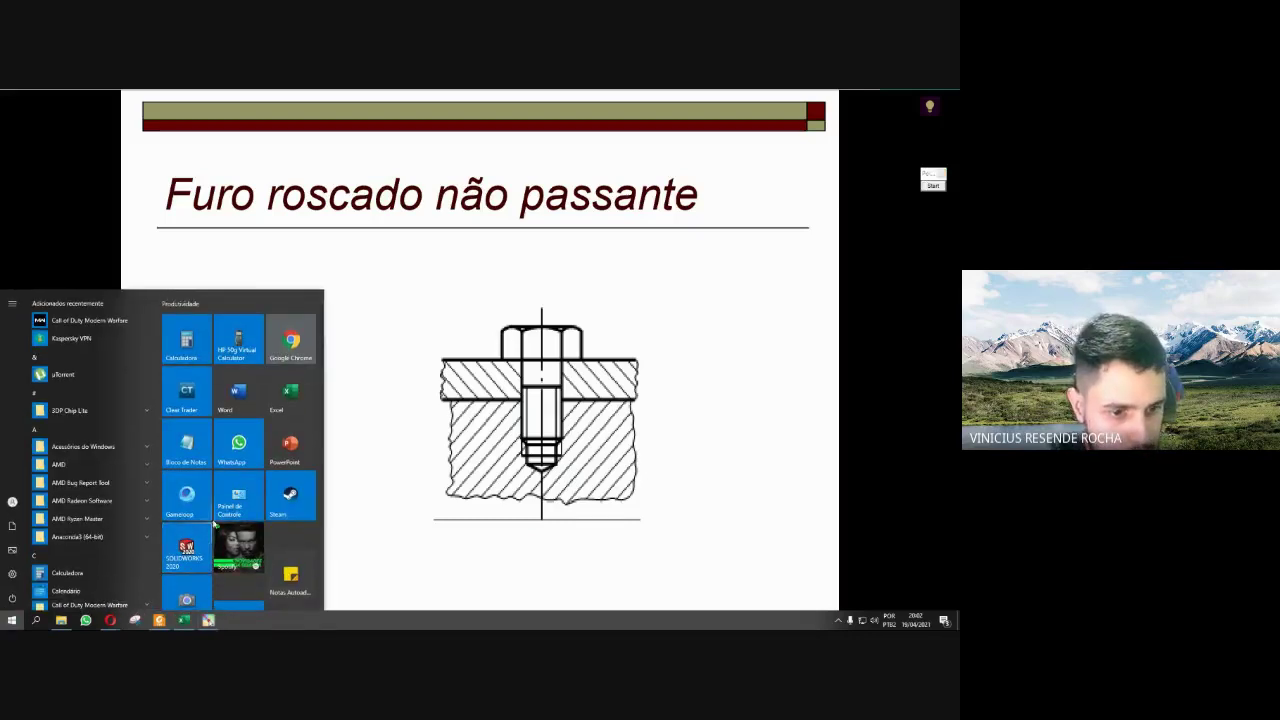
pyautogui.click(182, 550)
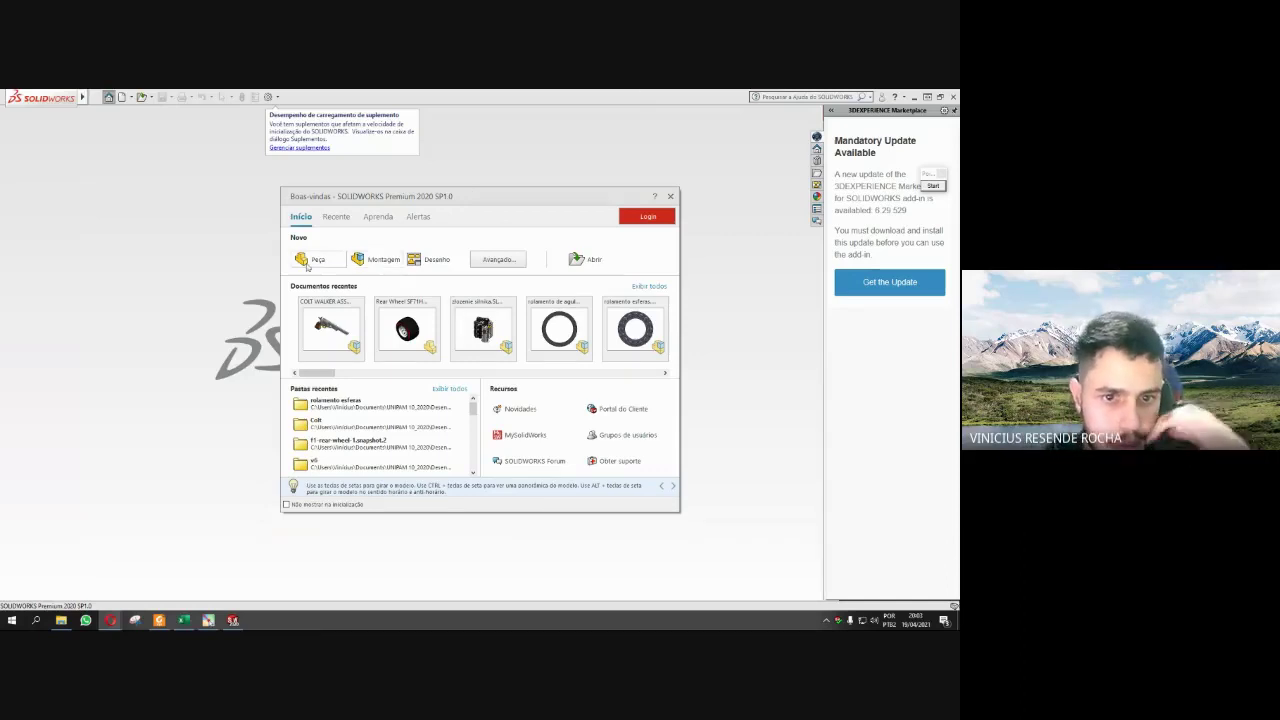
# - Choose Peça under Novo in the welcome dialog to create the blank part 'Peça1'
pyautogui.click(307, 264)
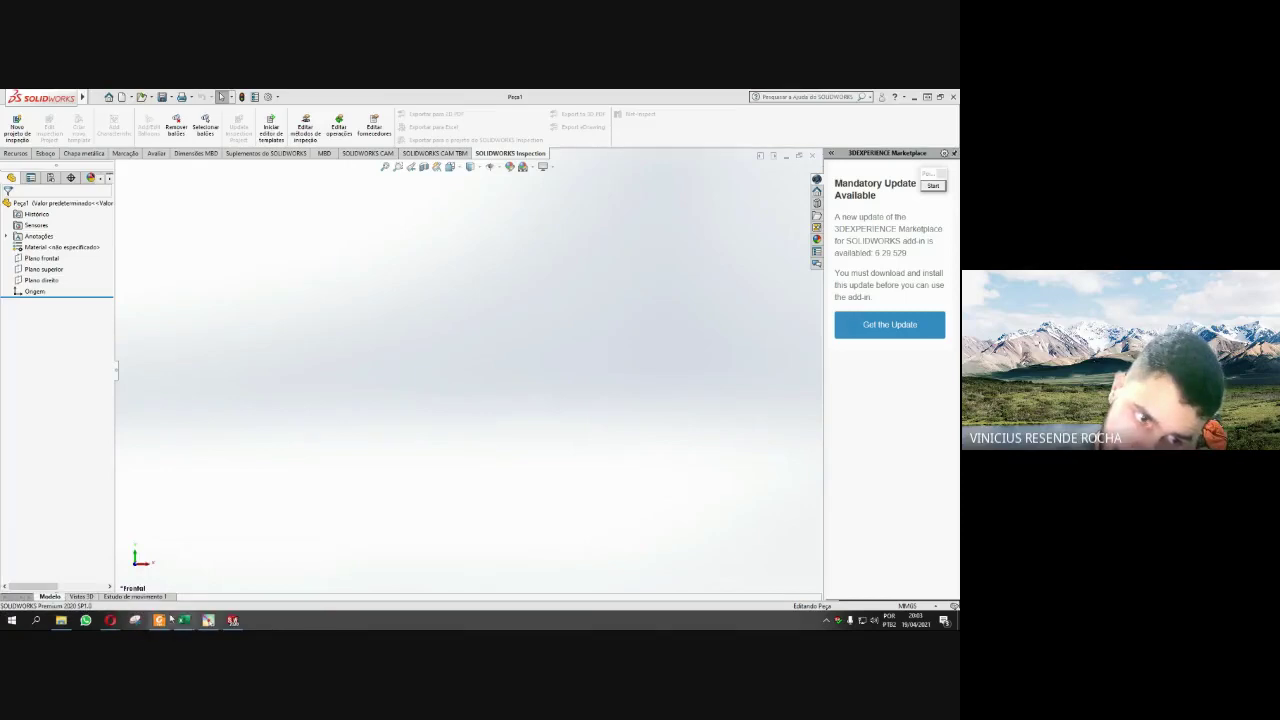
pyautogui.click(61, 620)
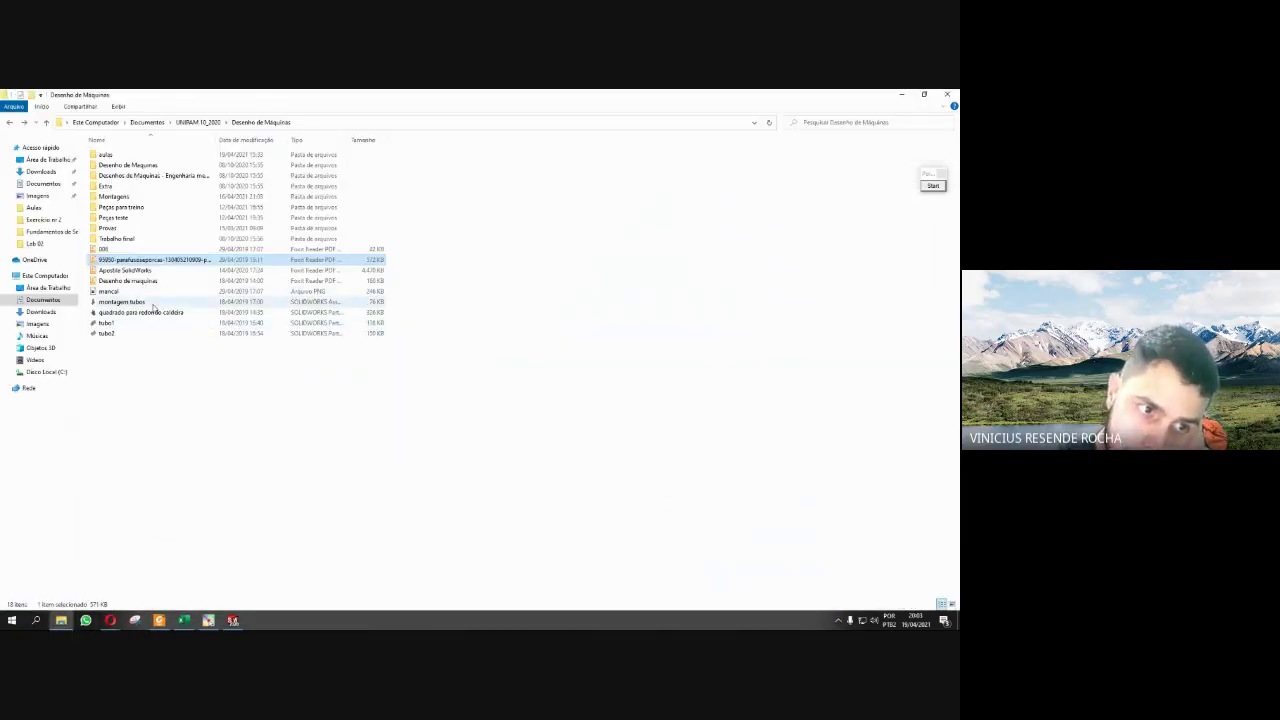
pyautogui.doubleClick(146, 154)
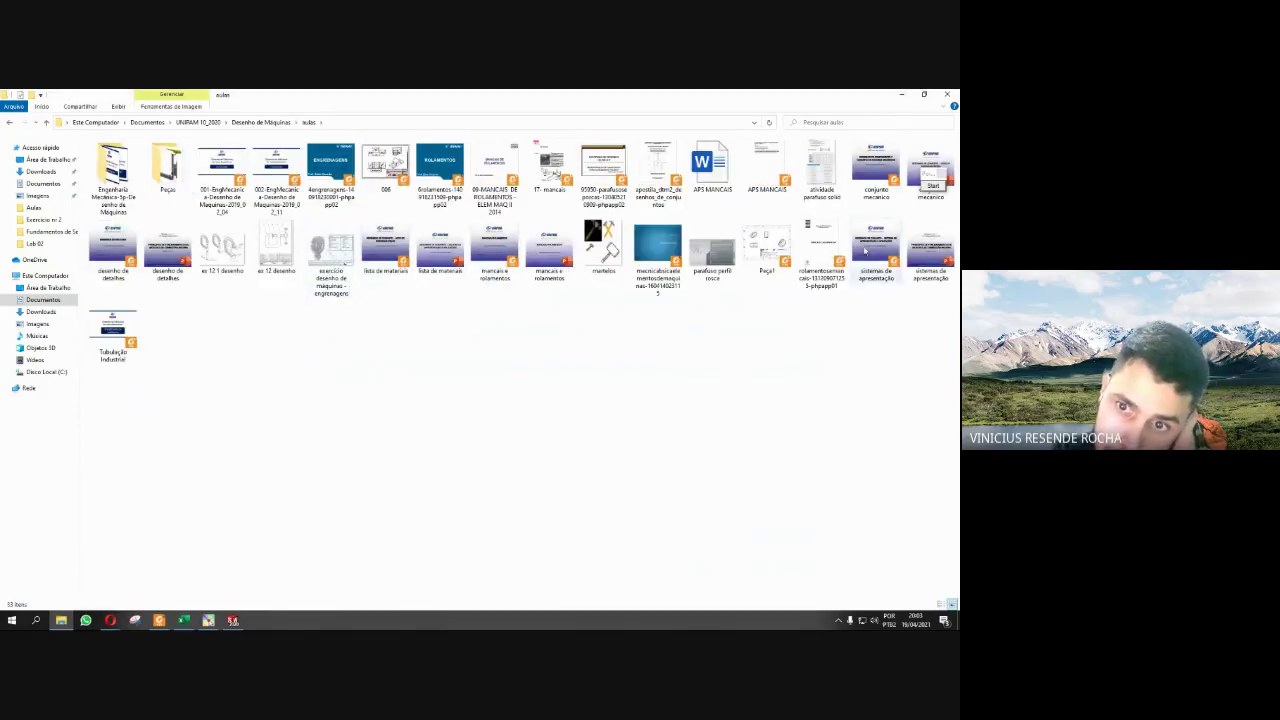
pyautogui.click(735, 255)
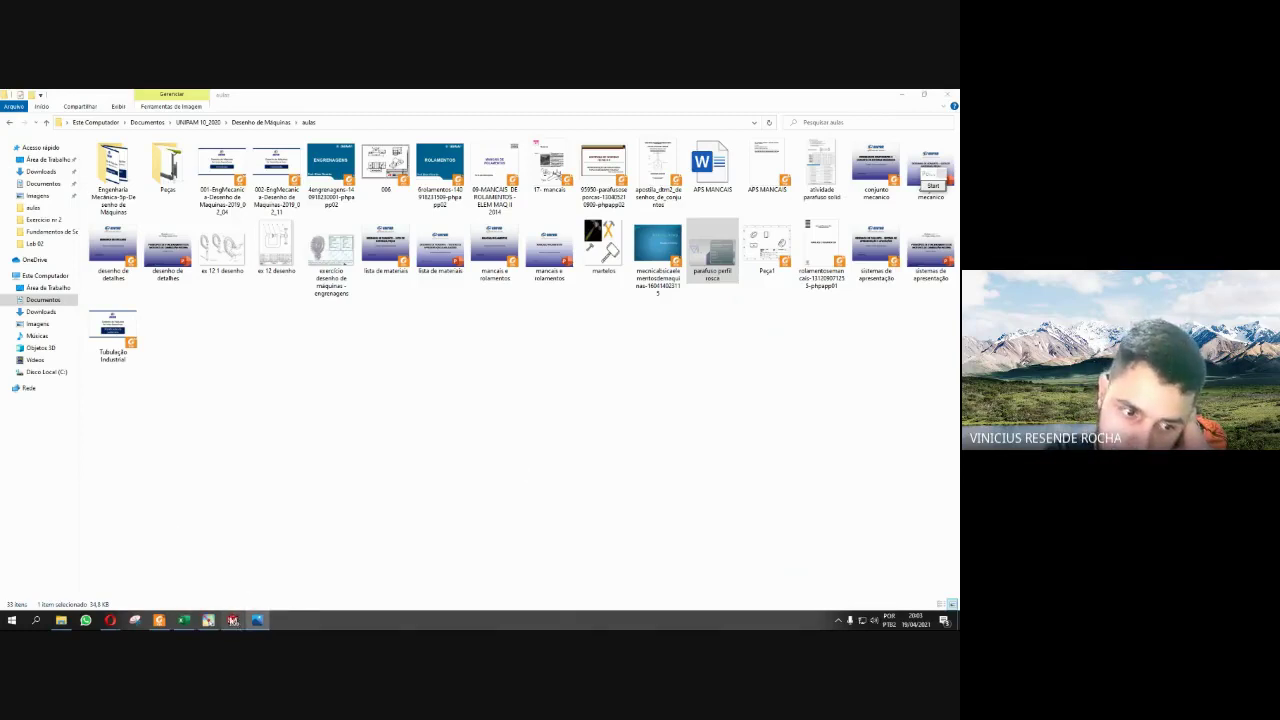
pyautogui.click(232, 620)
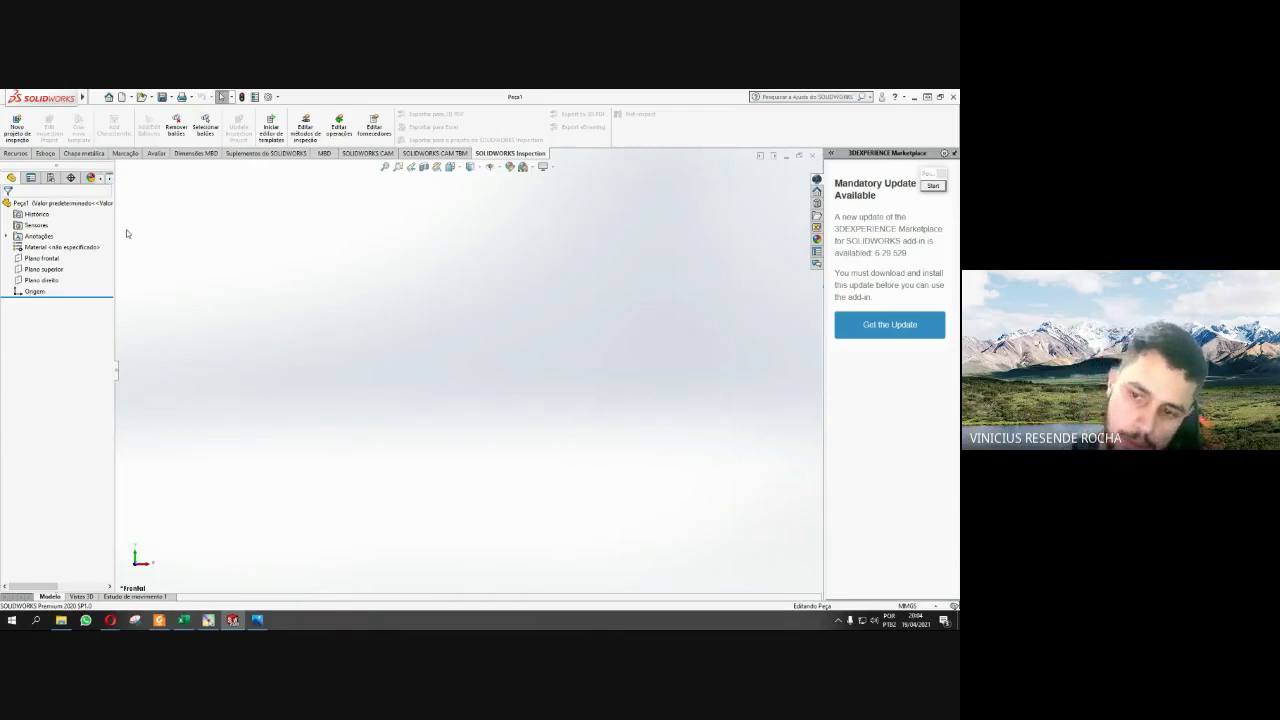
# - Exit Foxit's full-screen slides, restore its window, and return to the SOLIDWORKS part 'Peça1'
pyautogui.click(161, 620)
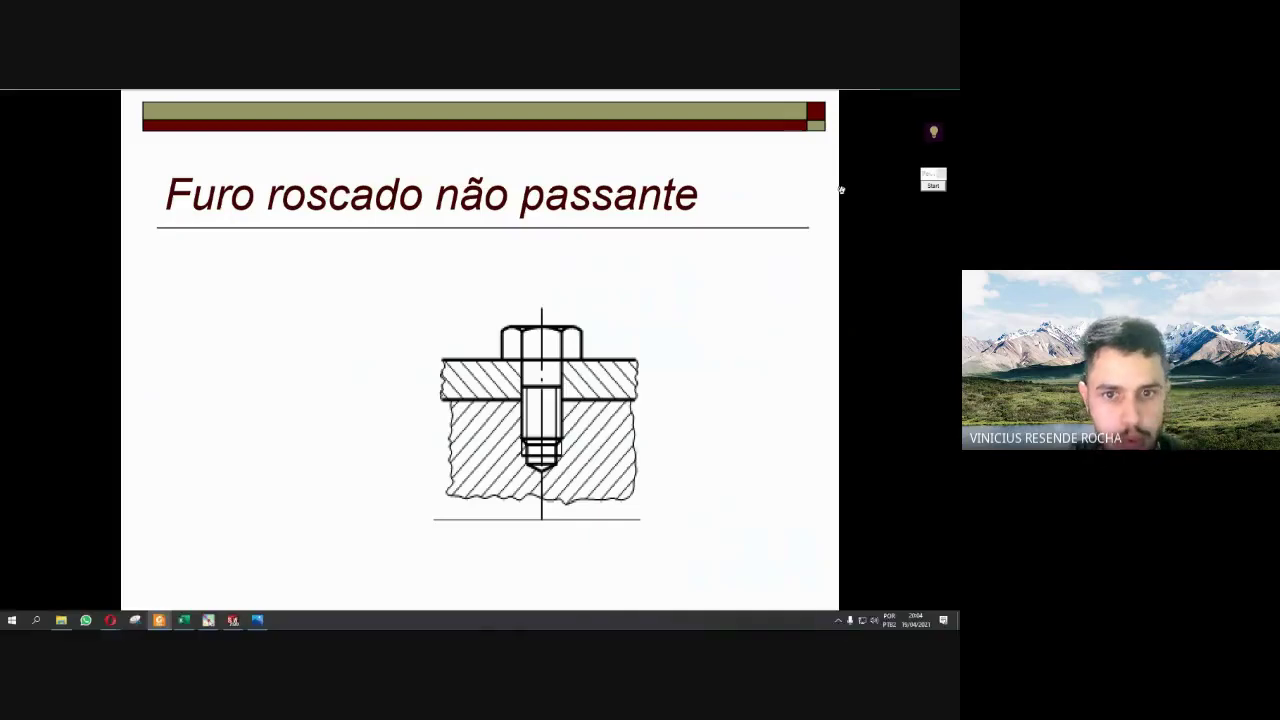
pyautogui.press('Escape')
pyautogui.click(157, 109)
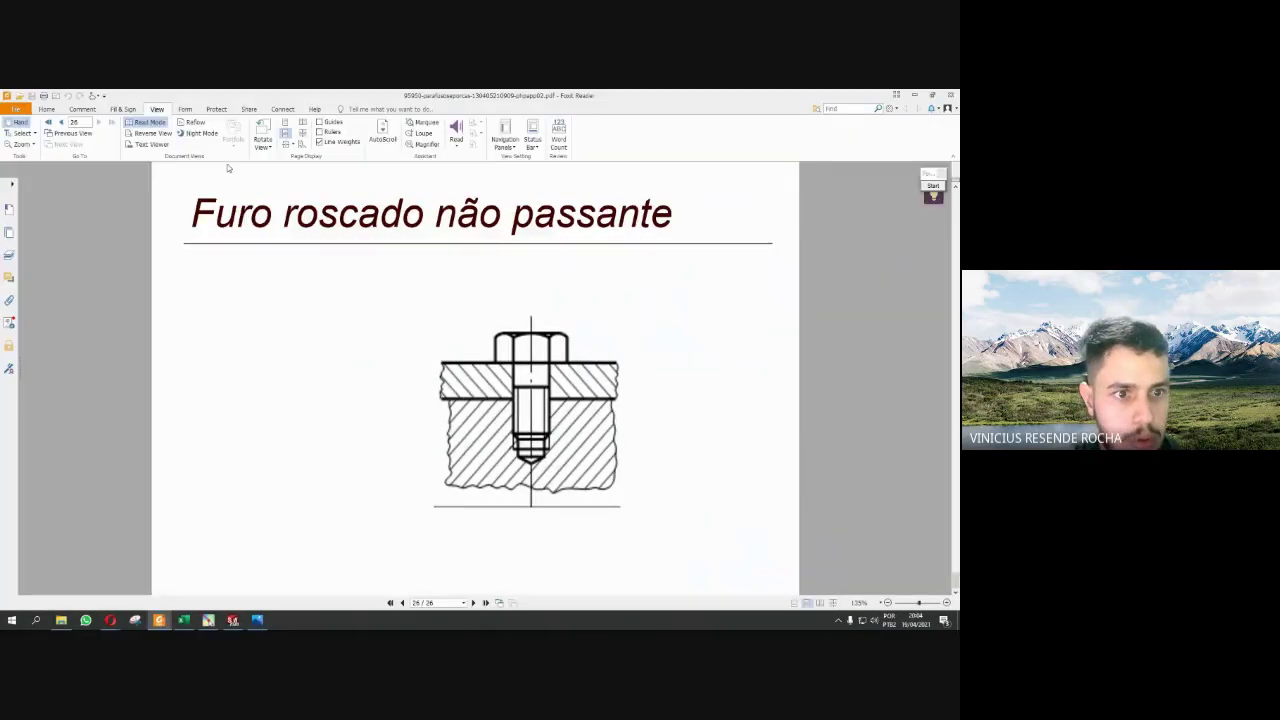
pyautogui.doubleClick(268, 93)
pyautogui.click(461, 93)
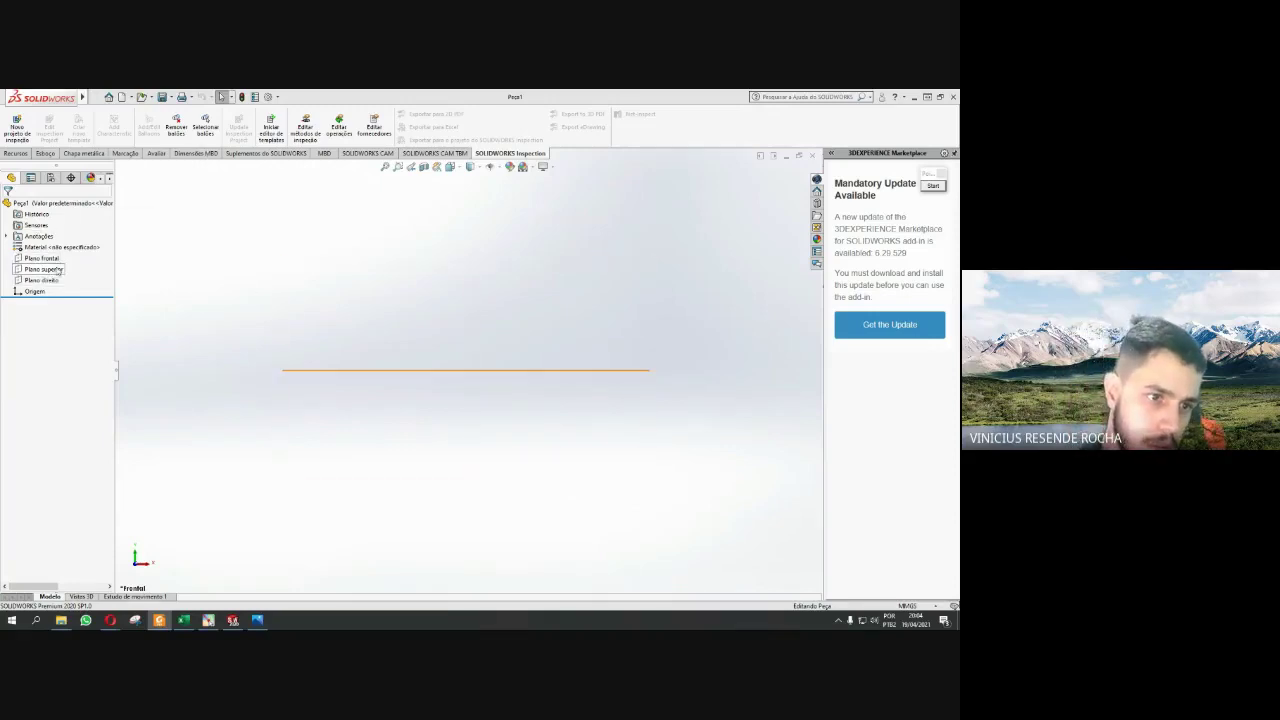
# - Start a new sketch on the Top Plane (Plano superior)
pyautogui.click(43, 269)
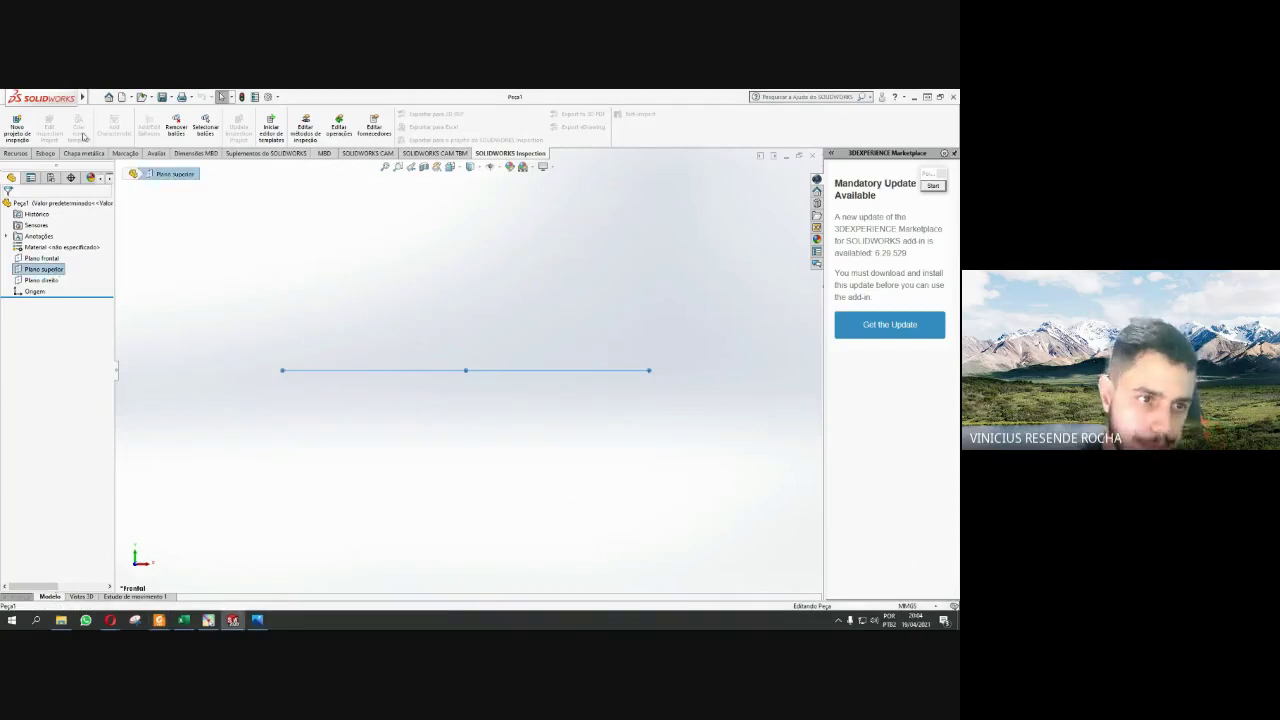
pyautogui.click(45, 153)
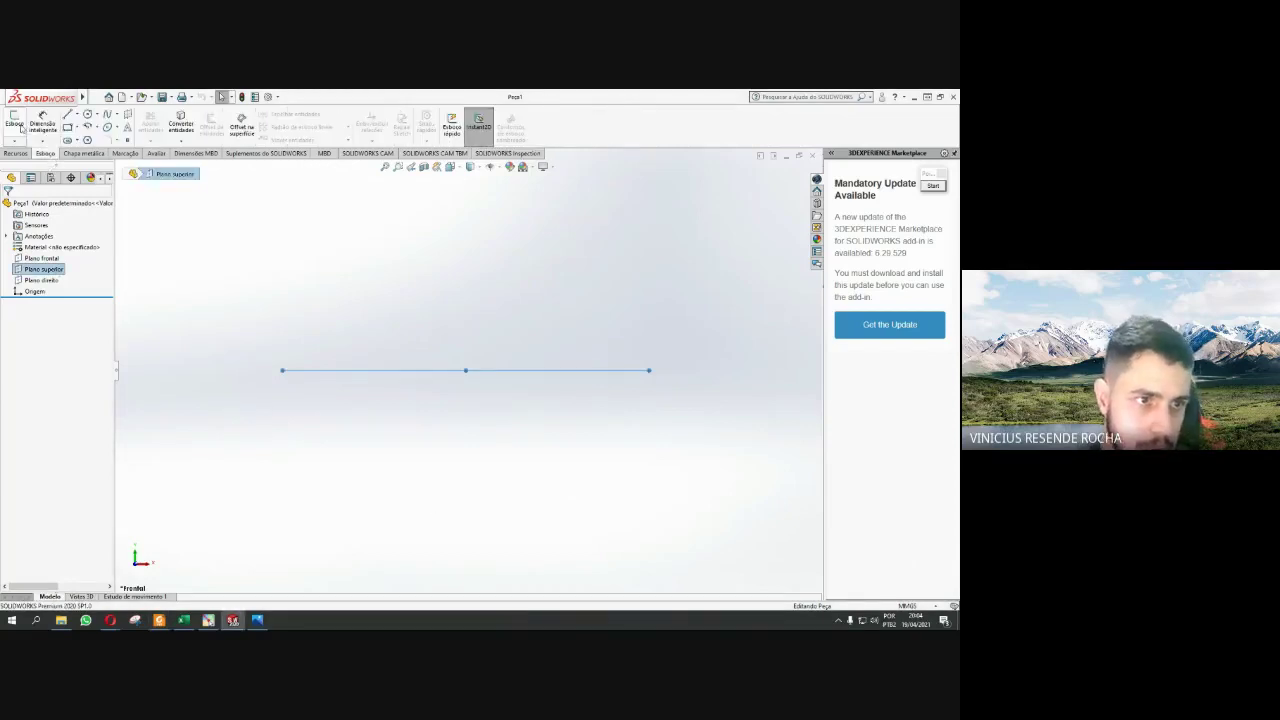
pyautogui.click(14, 124)
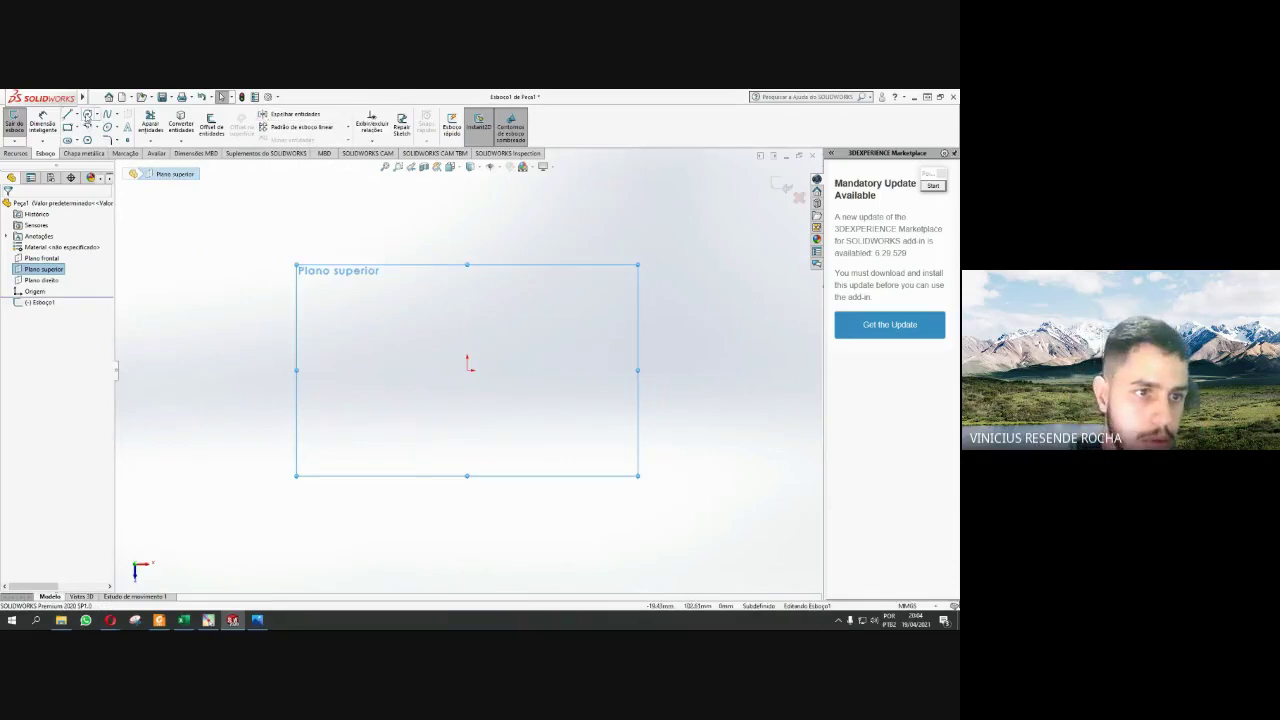
# - Draw a circle centred on the origin with radius 5, then exit the sketch
pyautogui.click(88, 115)
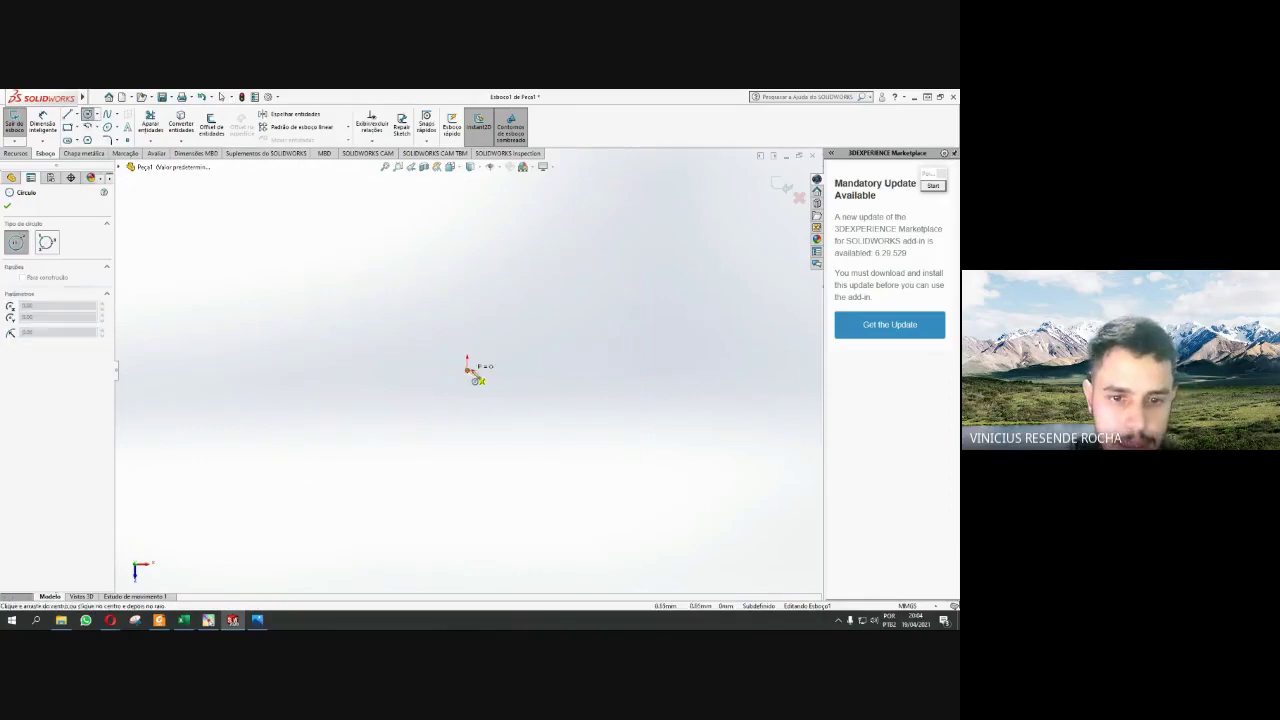
pyautogui.click(467, 370)
pyautogui.click(513, 370)
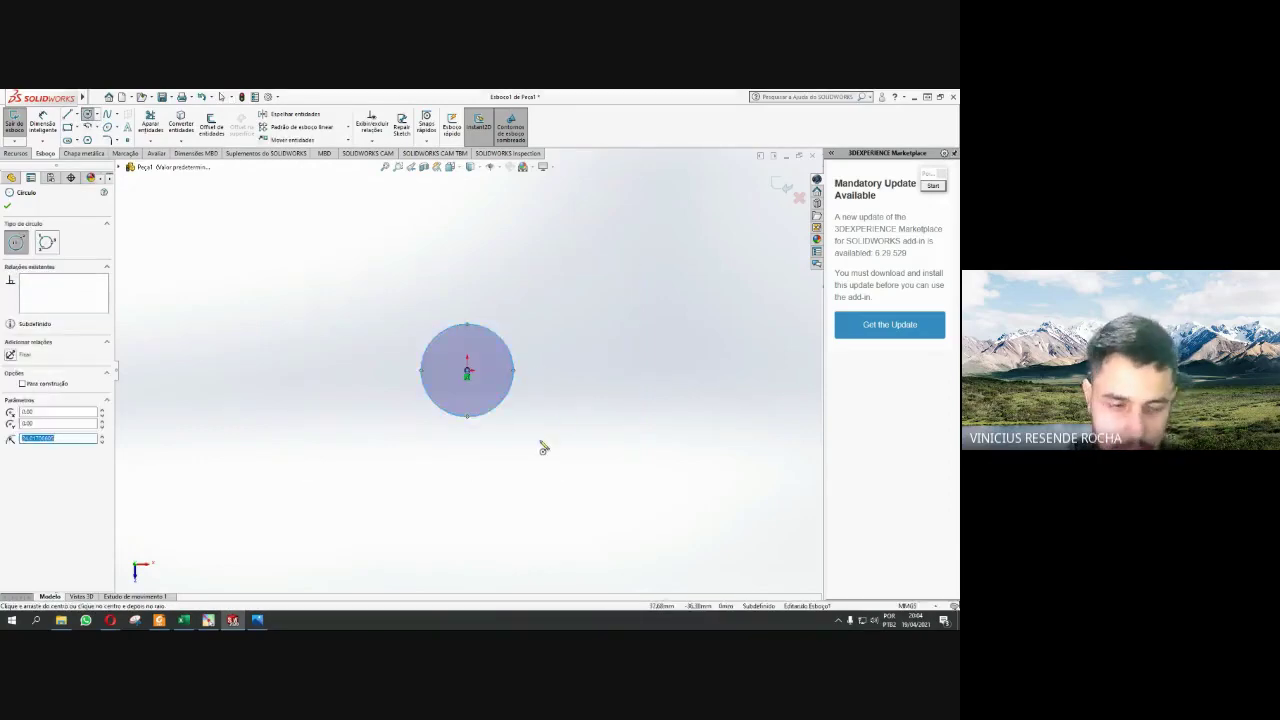
pyautogui.write('10')
pyautogui.press('Return')
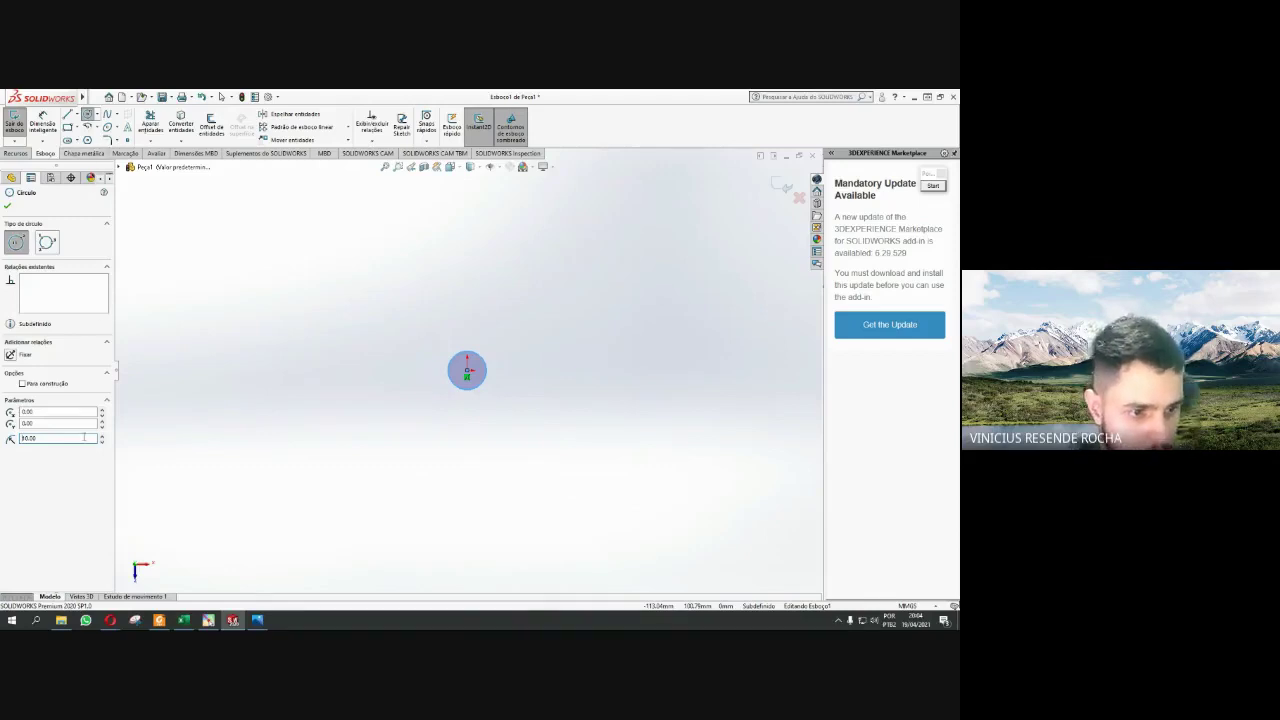
pyautogui.write('5')
pyautogui.press('Return')
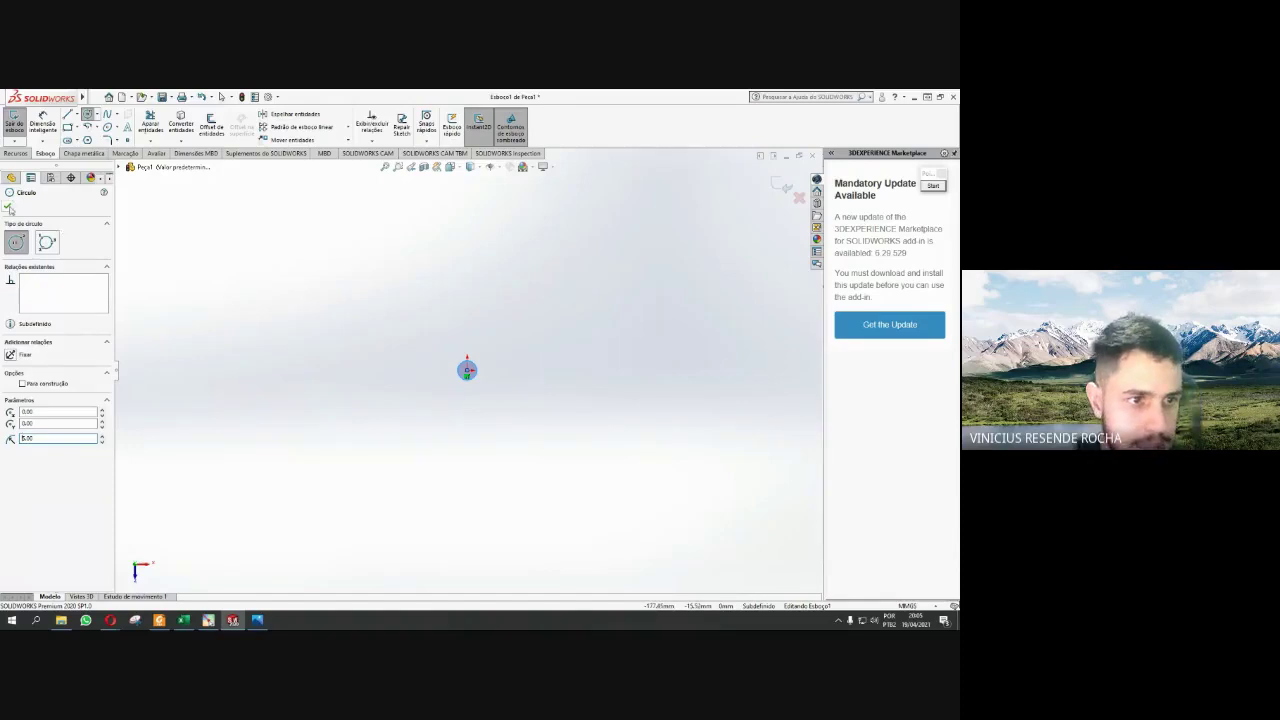
pyautogui.press('Escape')
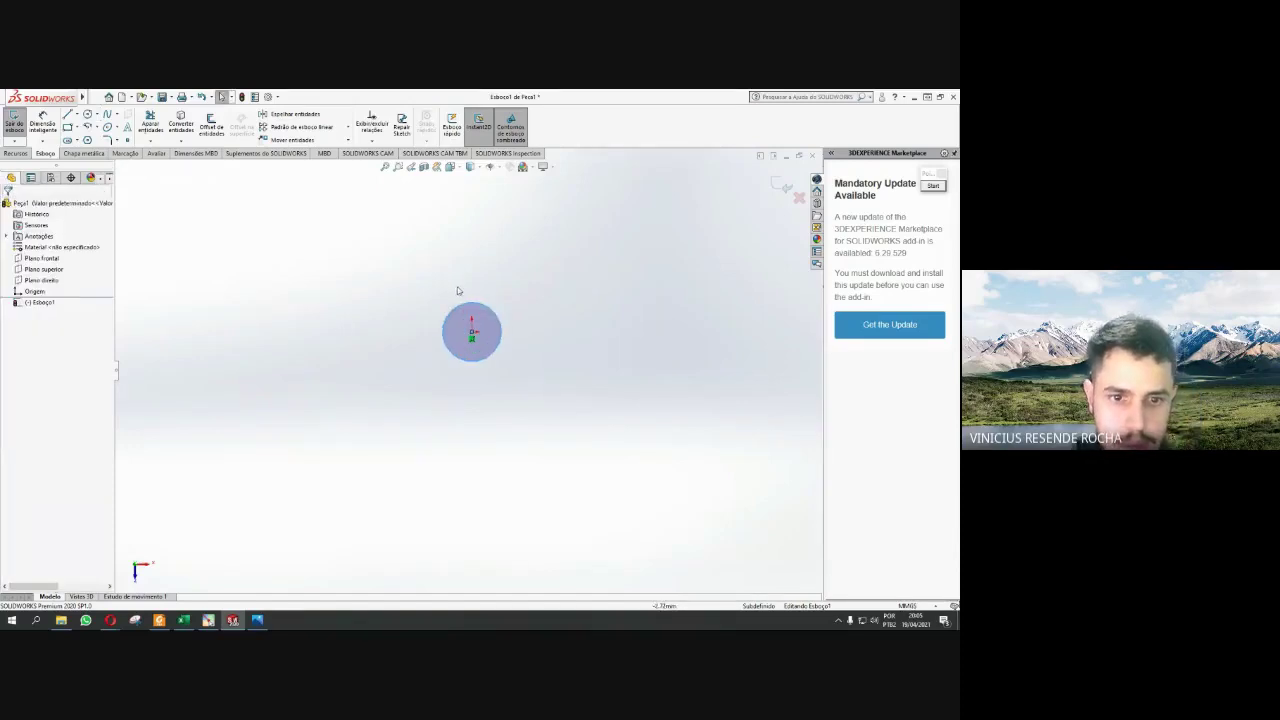
pyautogui.scroll(-4, 460, 288)
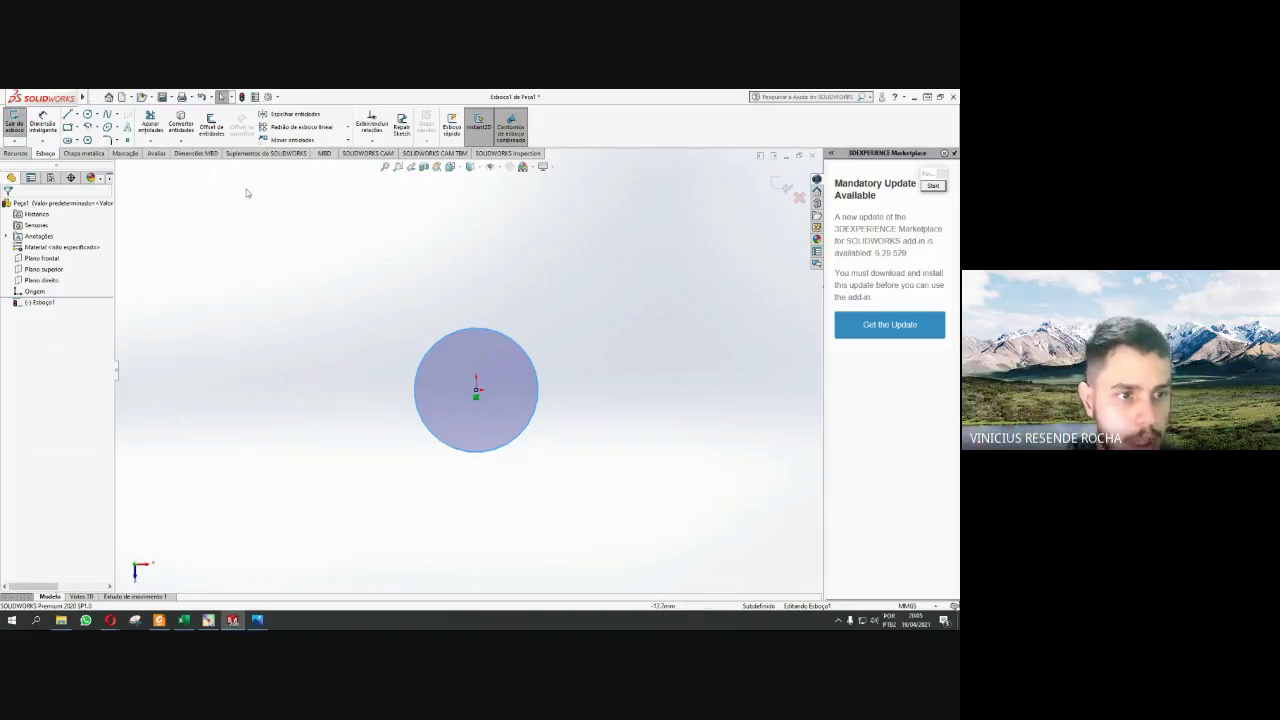
pyautogui.click(781, 186)
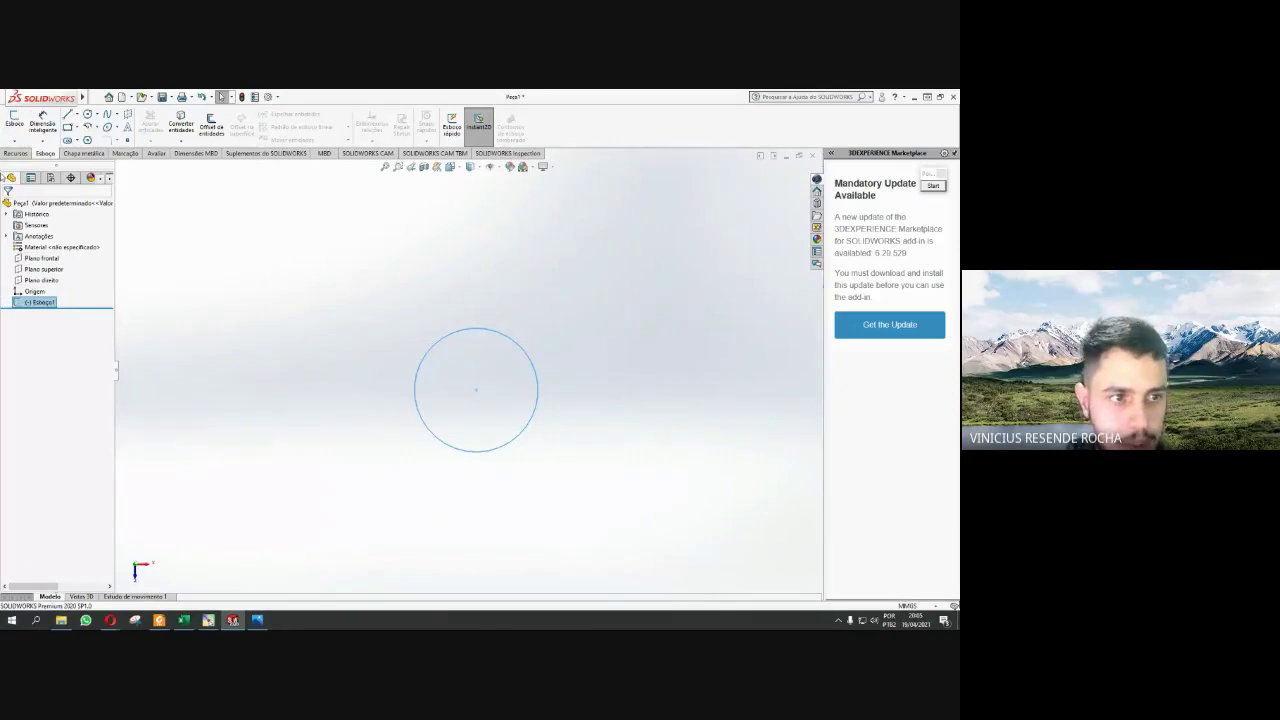
# - Extrude the circle sketch as a reversed-direction Blind boss 70 mm deep and accept it
pyautogui.click(17, 155)
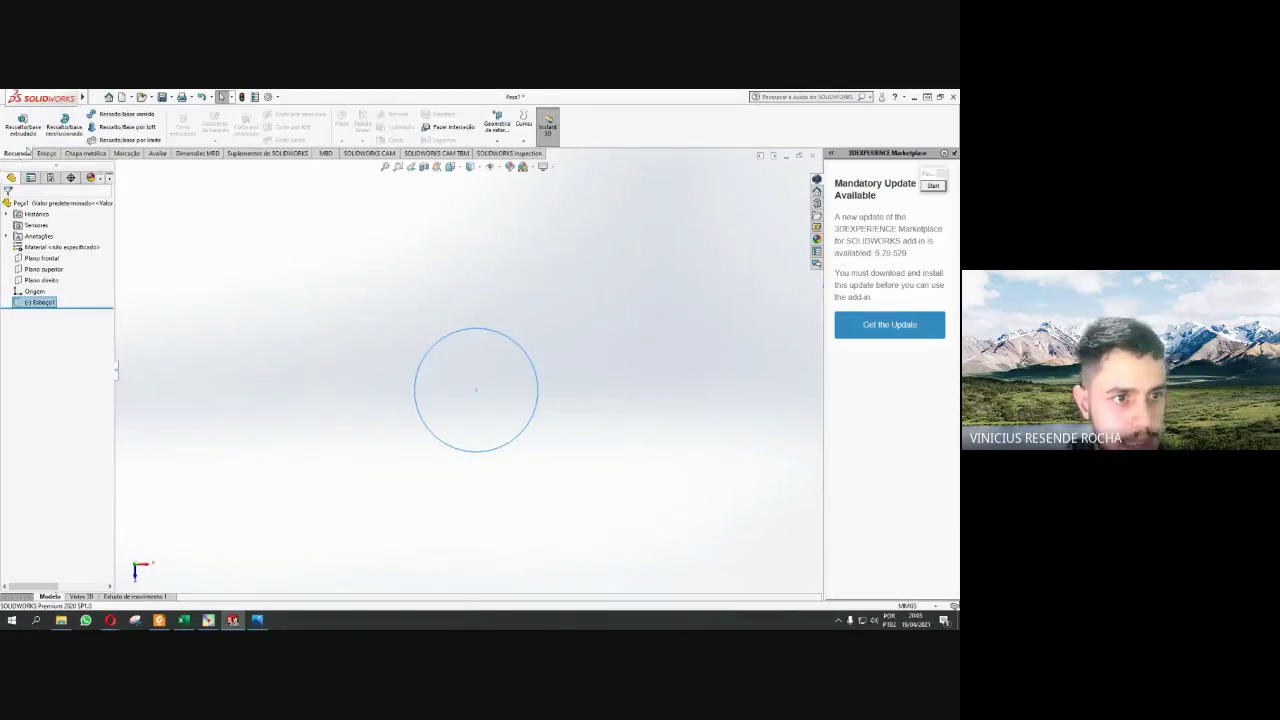
pyautogui.click(22, 125)
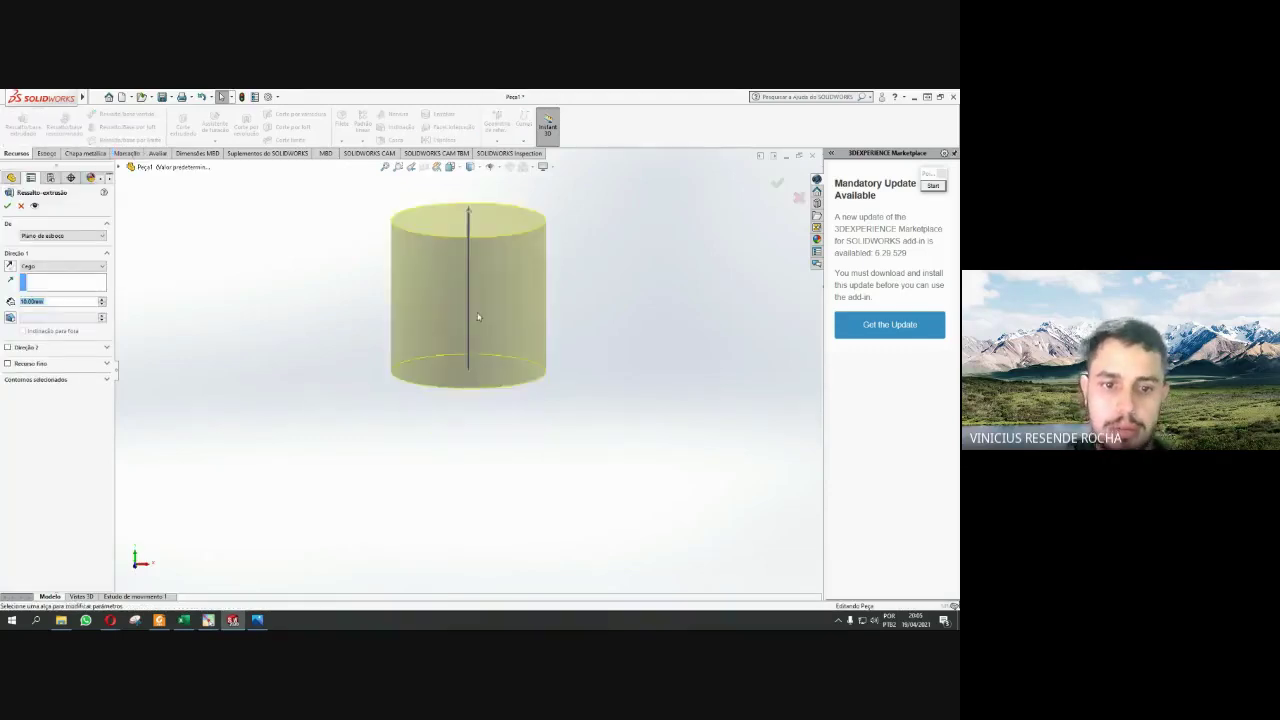
pyautogui.hotkey('ctrl', '1')
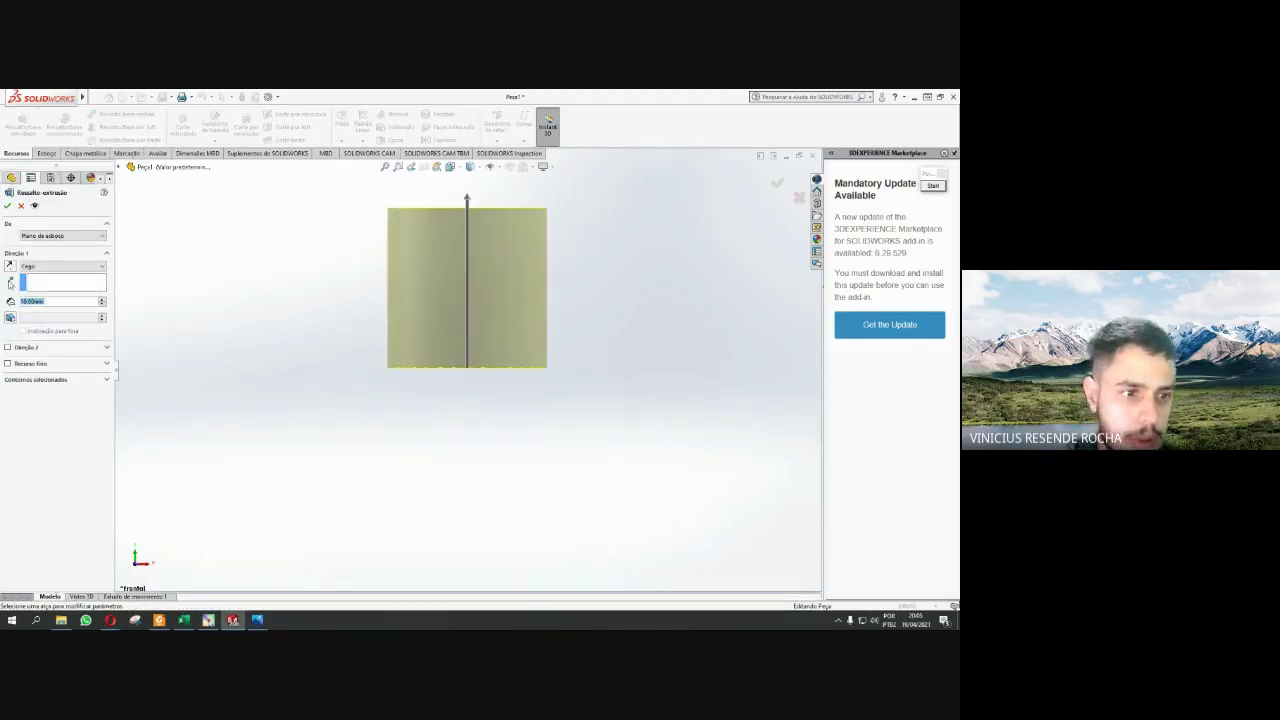
pyautogui.click(10, 267)
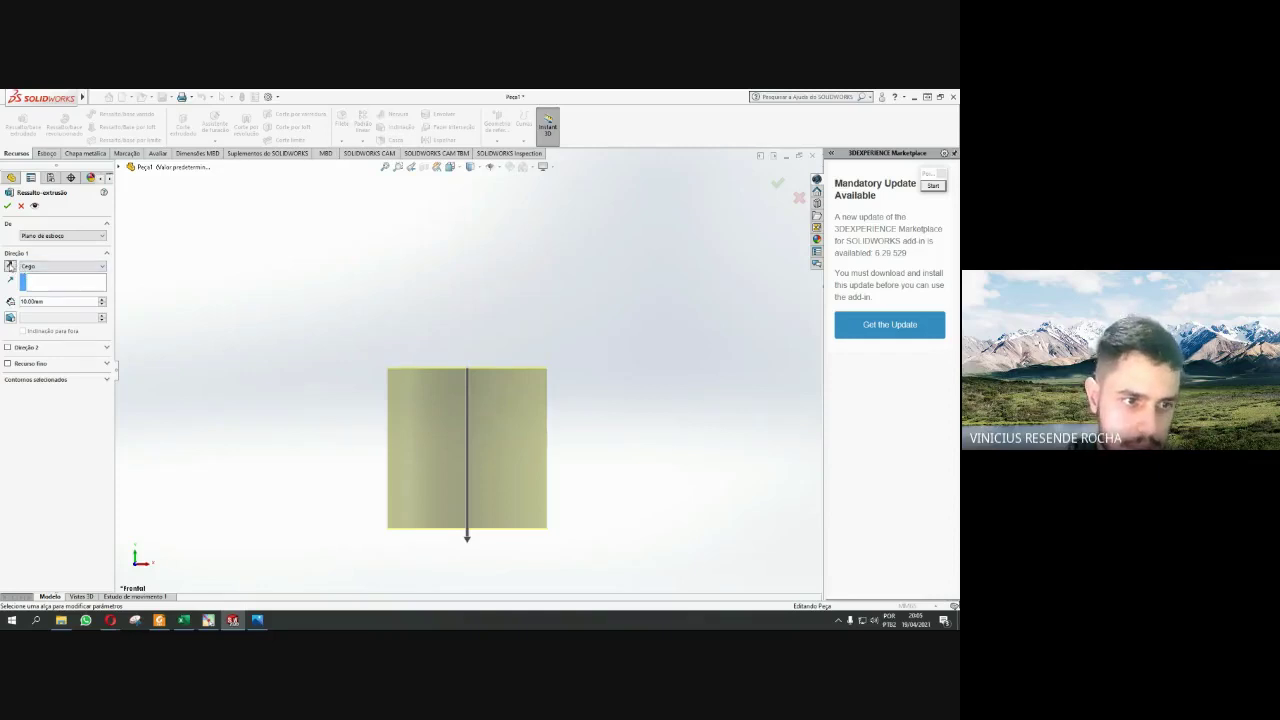
pyautogui.doubleClick(20, 300)
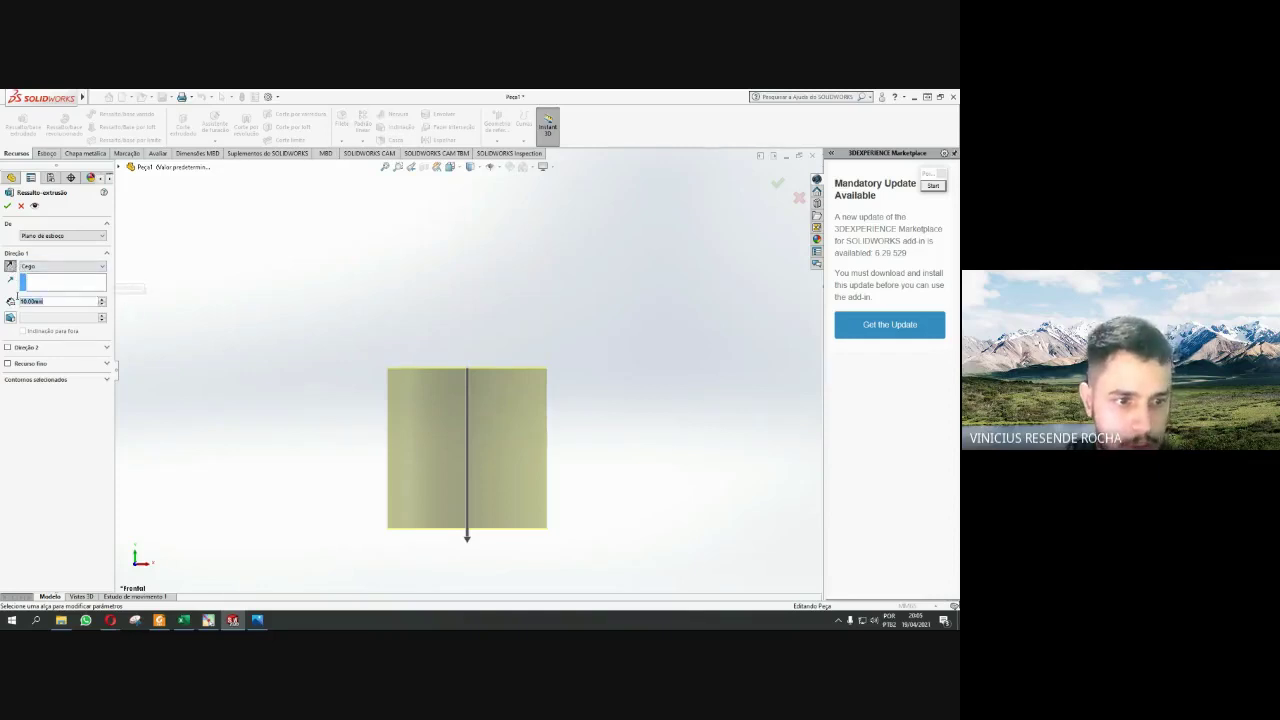
pyautogui.write('70')
pyautogui.press('Return')
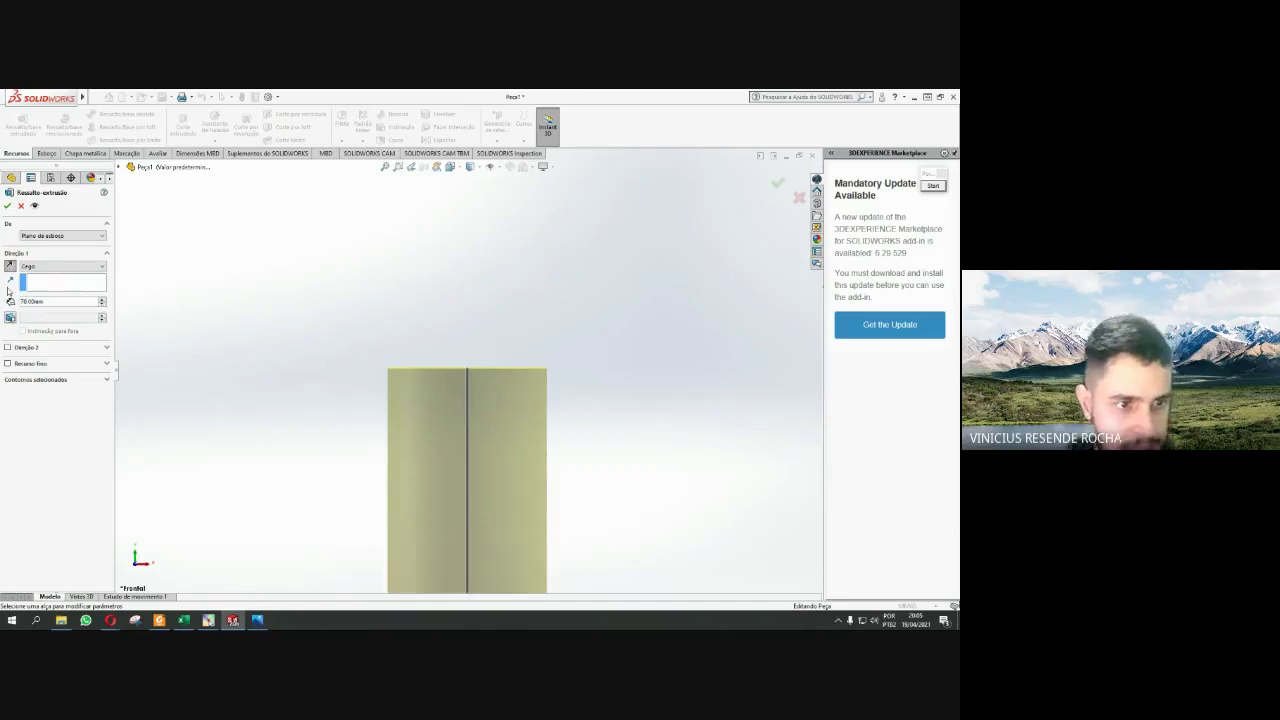
pyautogui.scroll(5, 512, 424)
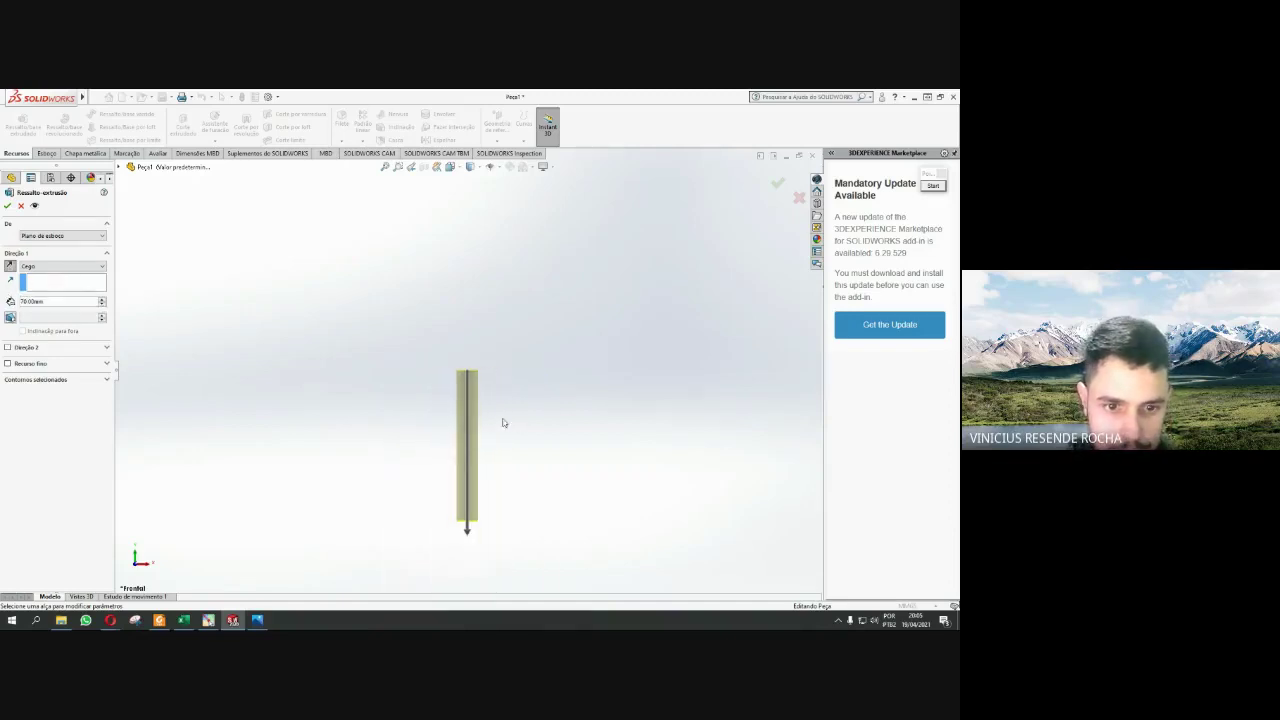
pyautogui.scroll(-1, 426, 463)
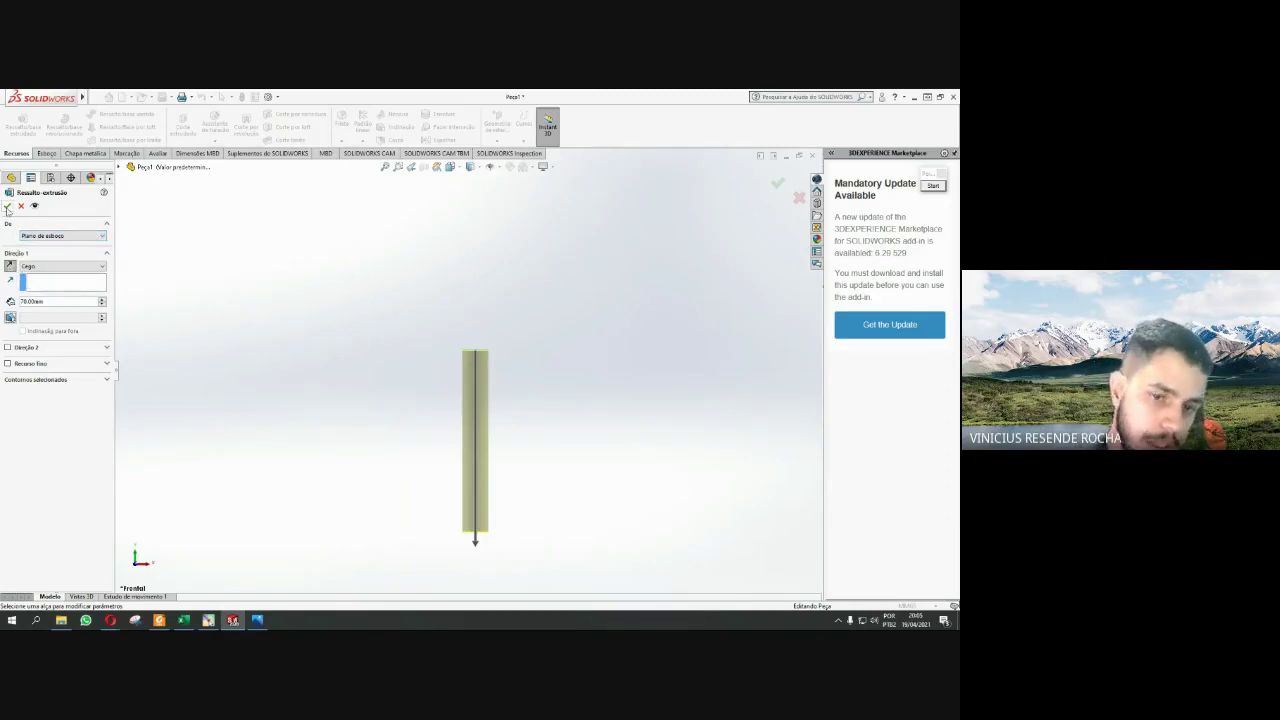
pyautogui.click(7, 207)
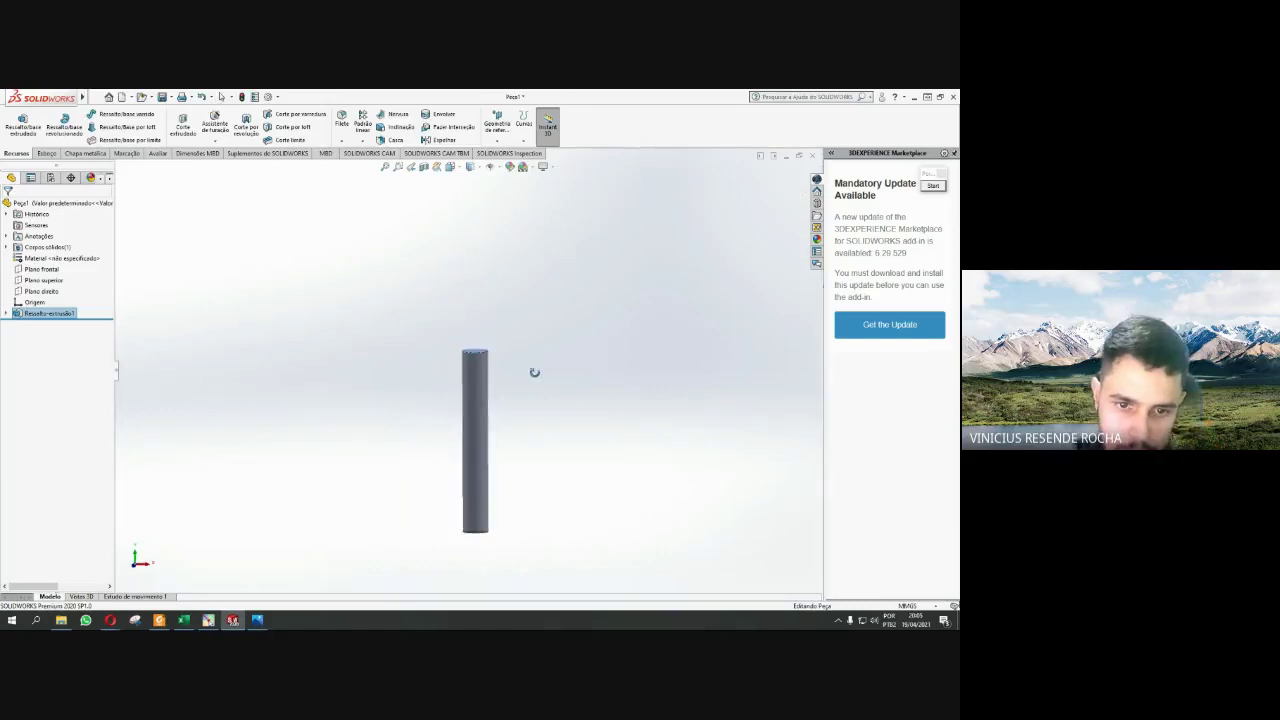
# - Select the cylinder's top end face and start sketch Esboço2 on it
pyautogui.moveTo(545, 356); pyautogui.dragTo(550, 385, button='middle')
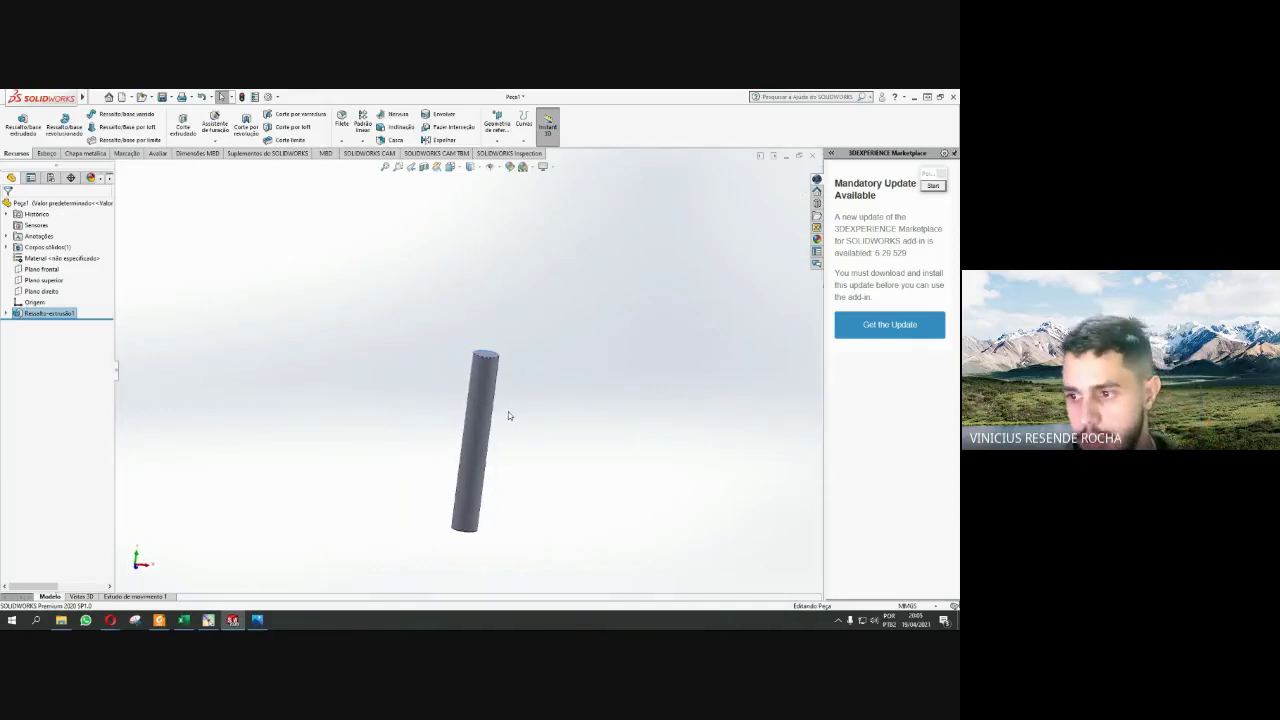
pyautogui.moveTo(556, 358); pyautogui.dragTo(557, 420, button='middle')
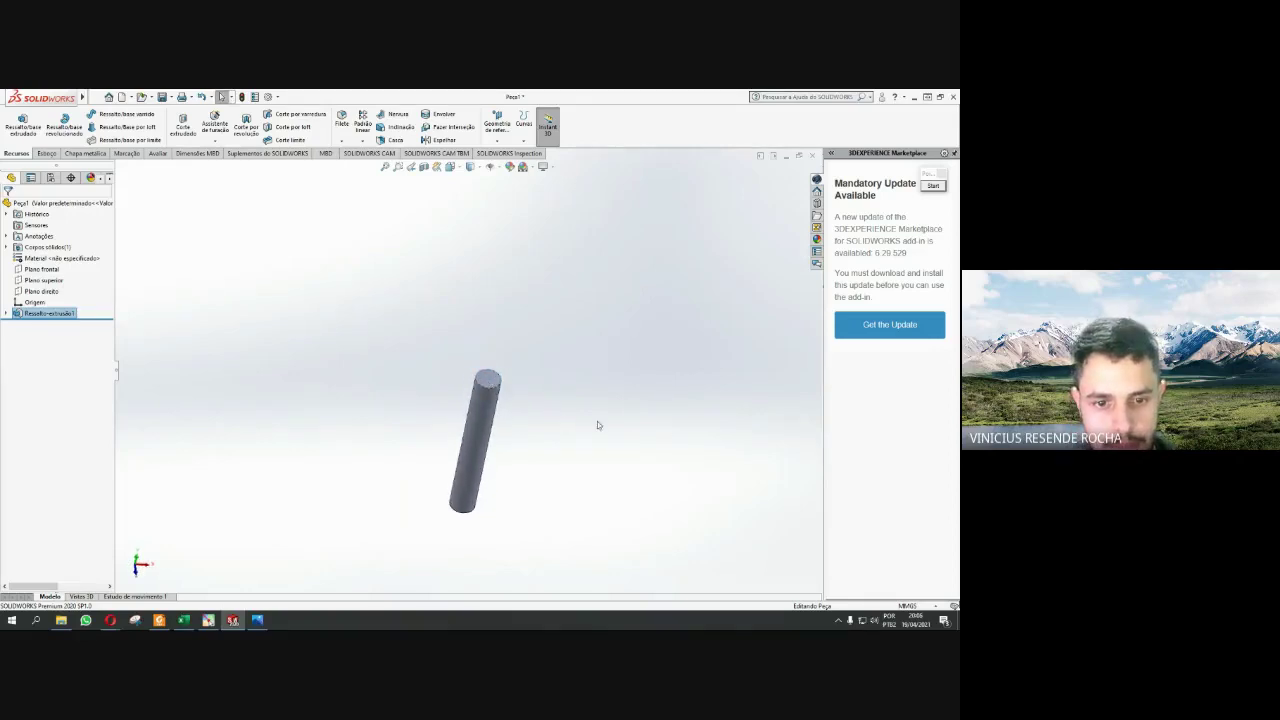
pyautogui.scroll(-2, 565, 420)
pyautogui.scroll(-2, 565, 420)
pyautogui.click(354, 297)
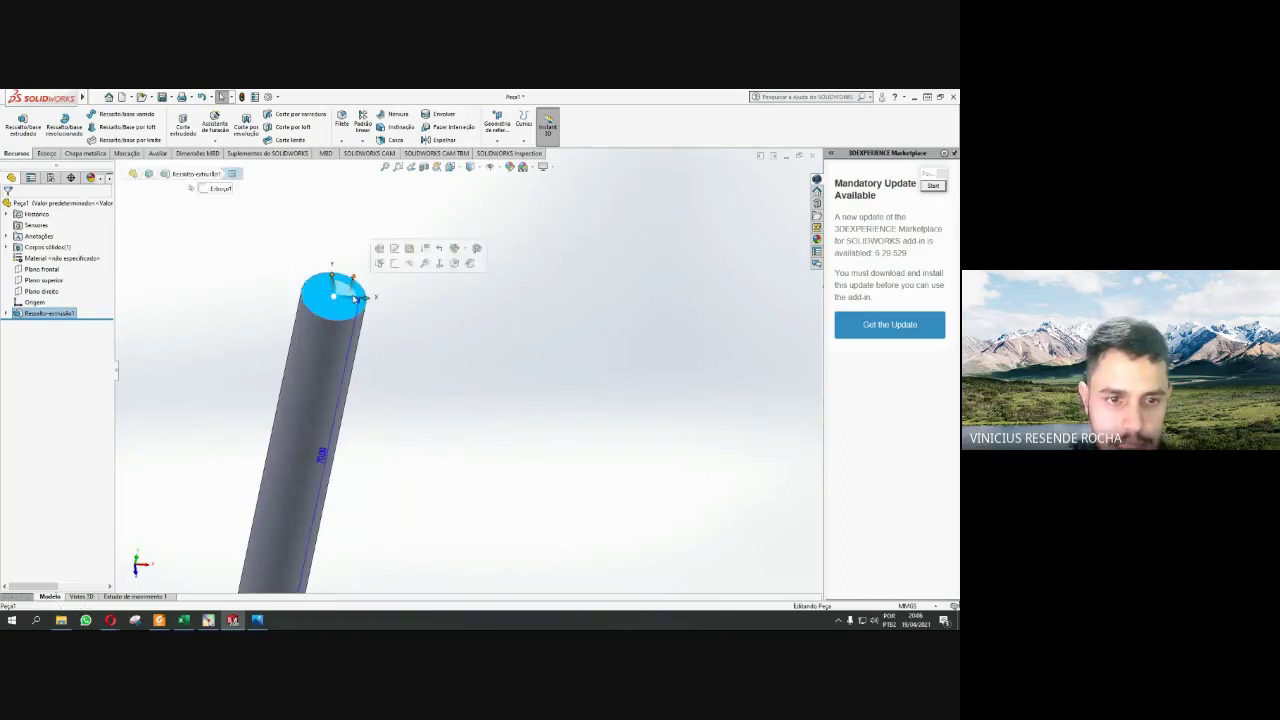
pyautogui.moveTo(360, 345)
pyautogui.mouseDown(button='middle')
pyautogui.moveTo(386, 352)
pyautogui.moveTo(364, 298)
pyautogui.mouseUp(button='middle')
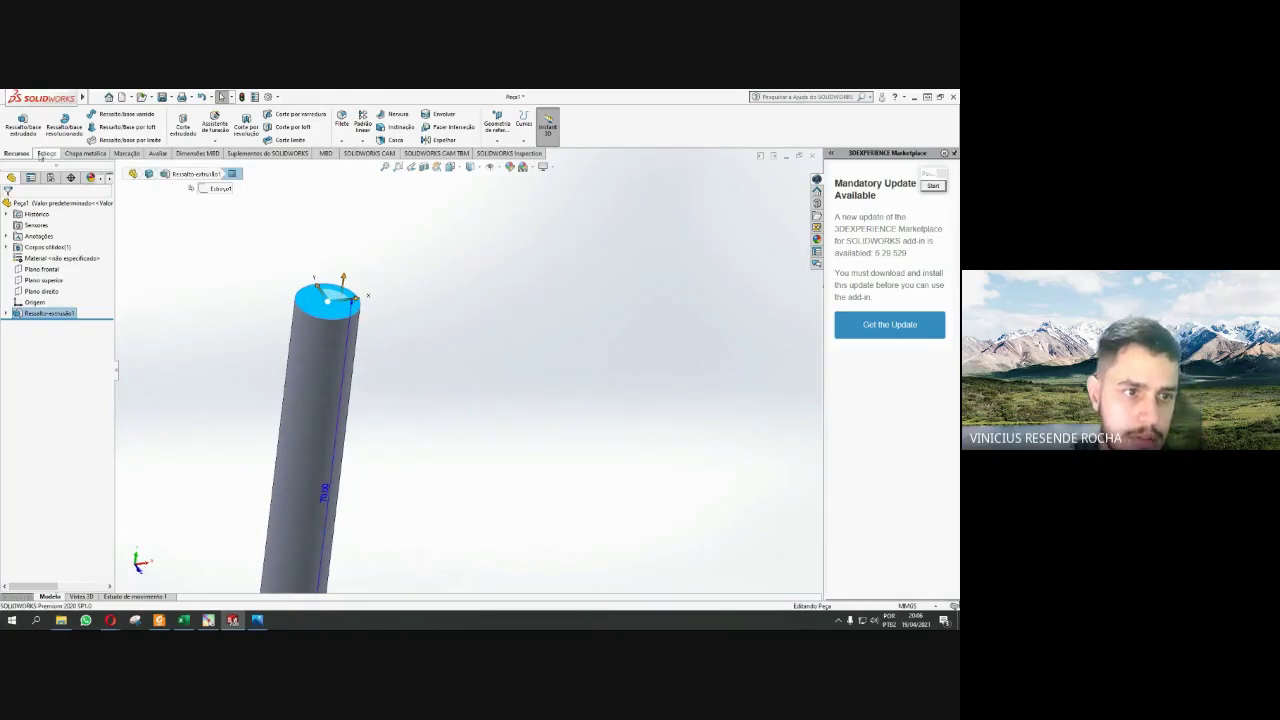
pyautogui.click(45, 154)
pyautogui.click(14, 122)
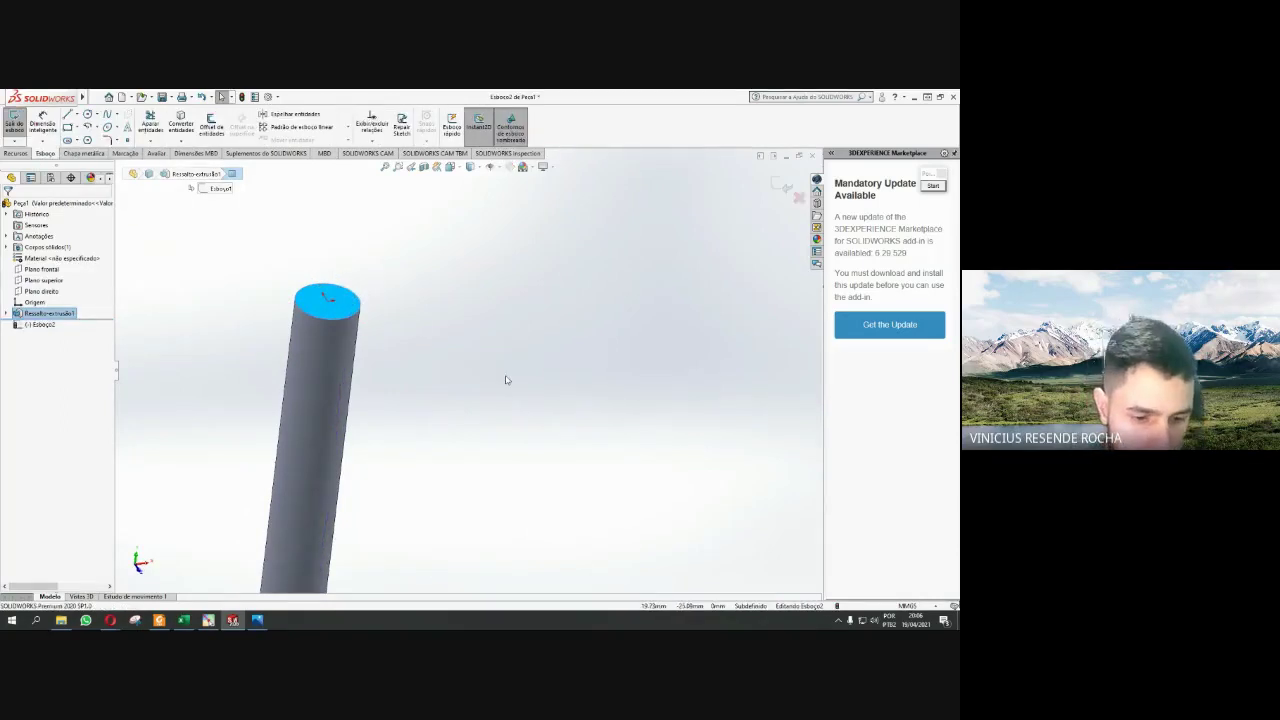
# - Viewing the face Normal To, draw a six-sided polygon centred on the origin
pyautogui.hotkey('ctrl', '8')
pyautogui.scroll(-2, 534, 334)
pyautogui.scroll(-1, 534, 334)
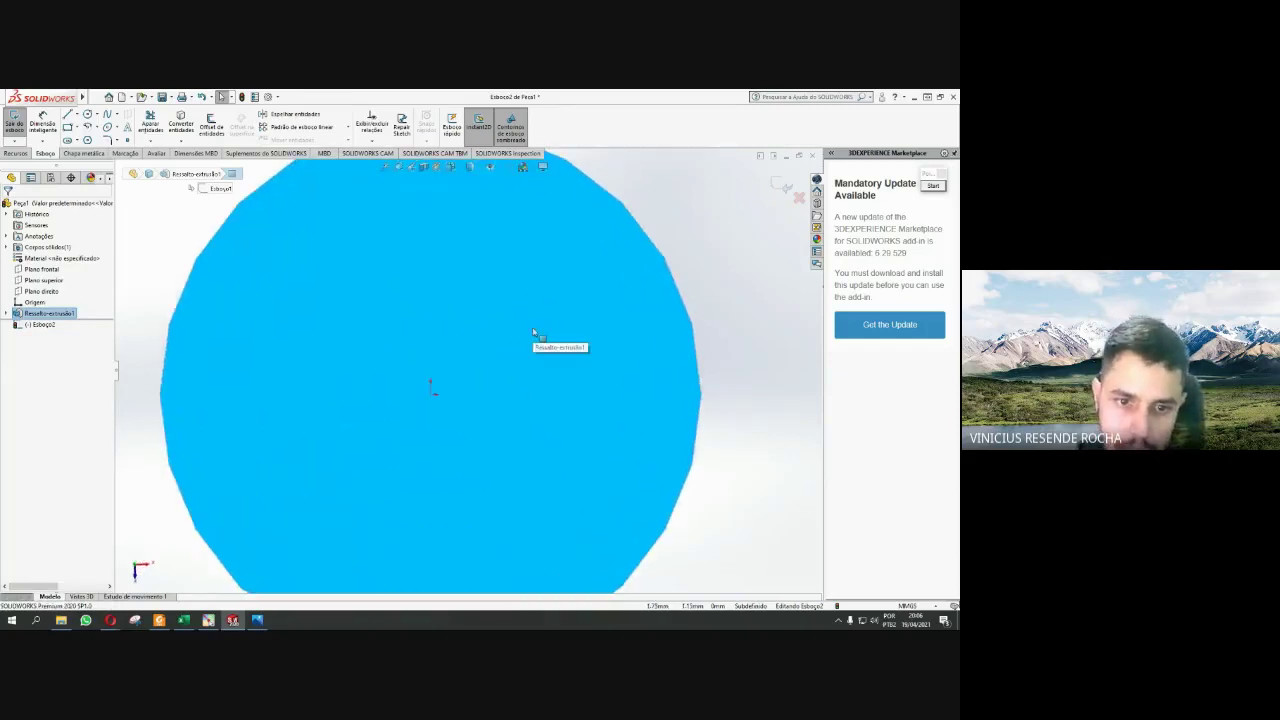
pyautogui.scroll(3, 533, 332)
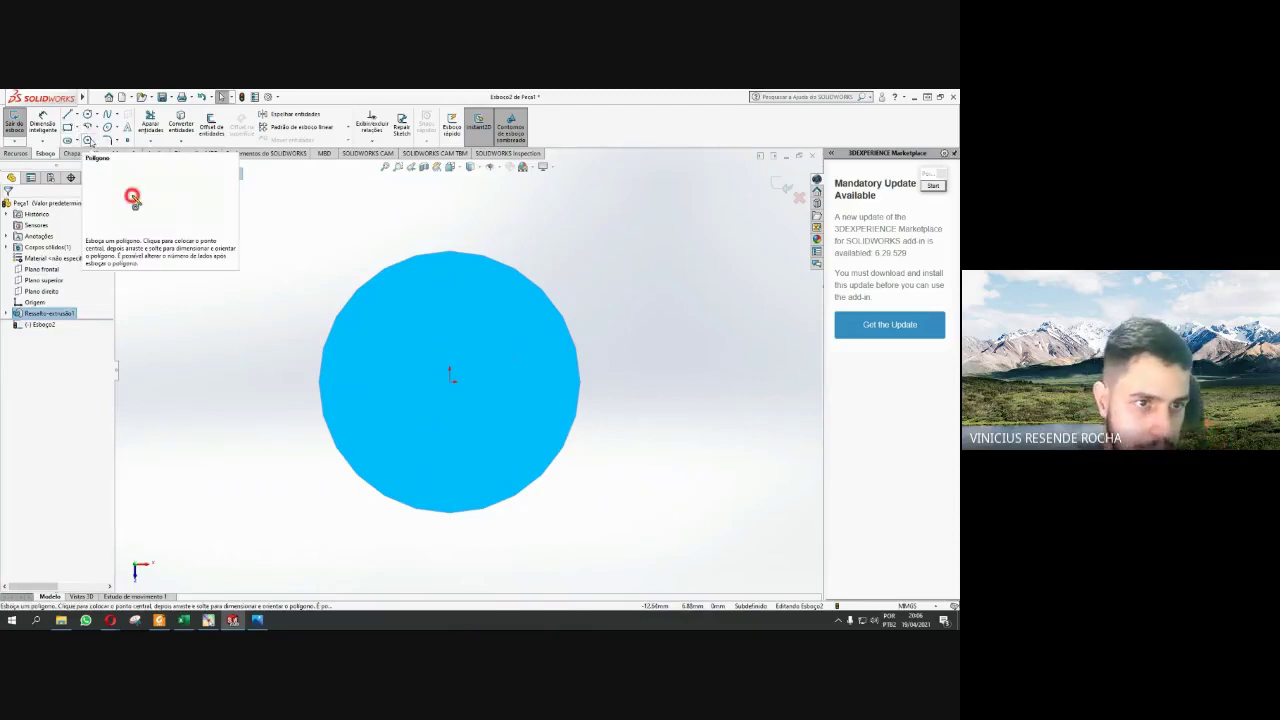
pyautogui.click(88, 140)
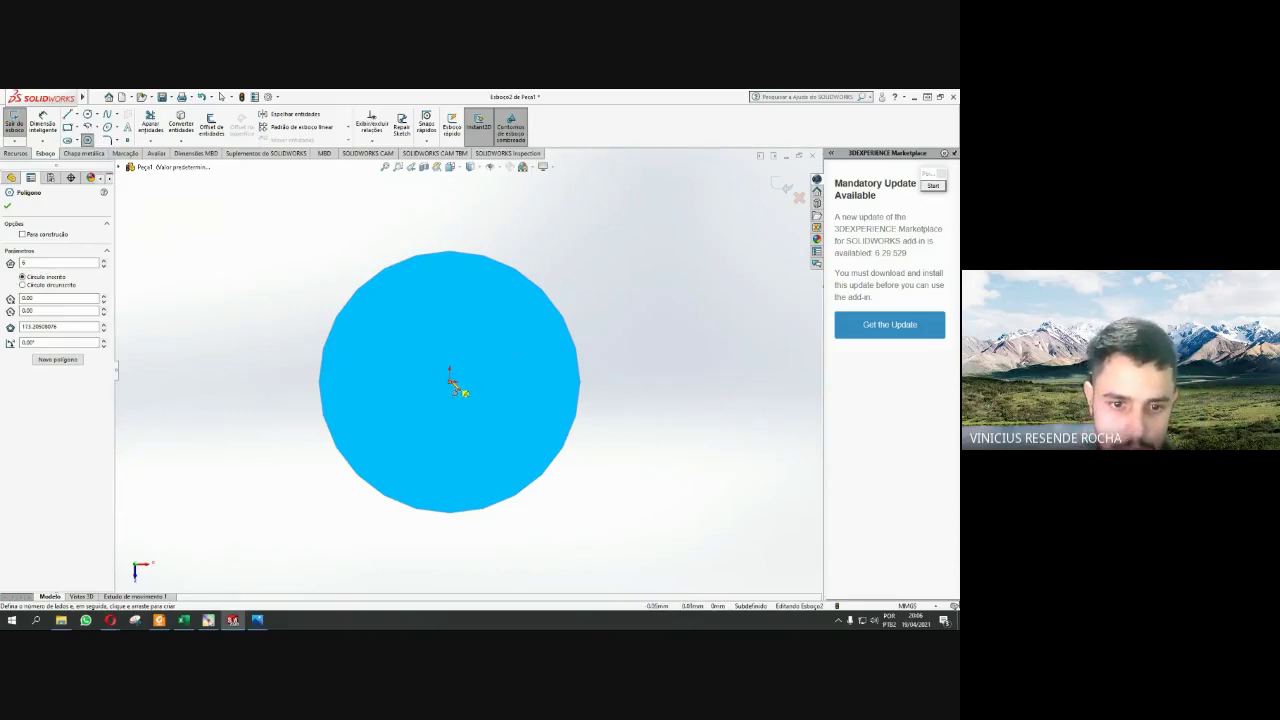
pyautogui.click(450, 378)
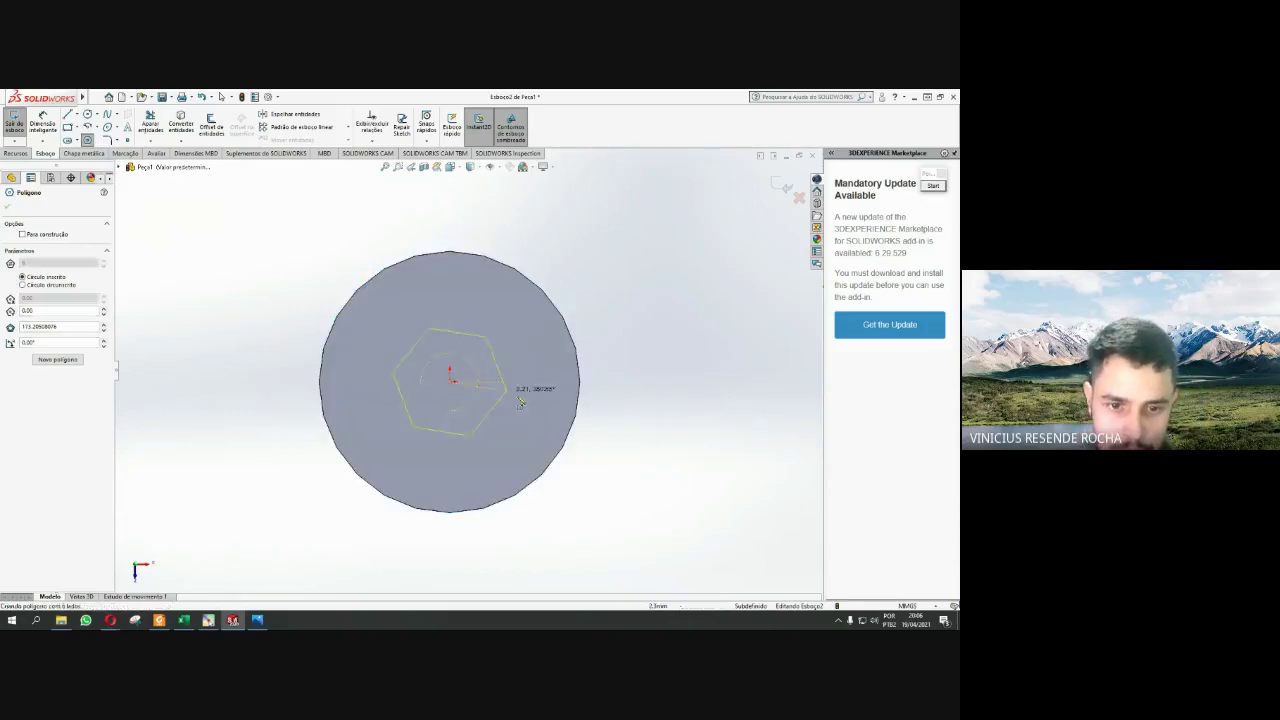
pyautogui.click(643, 400)
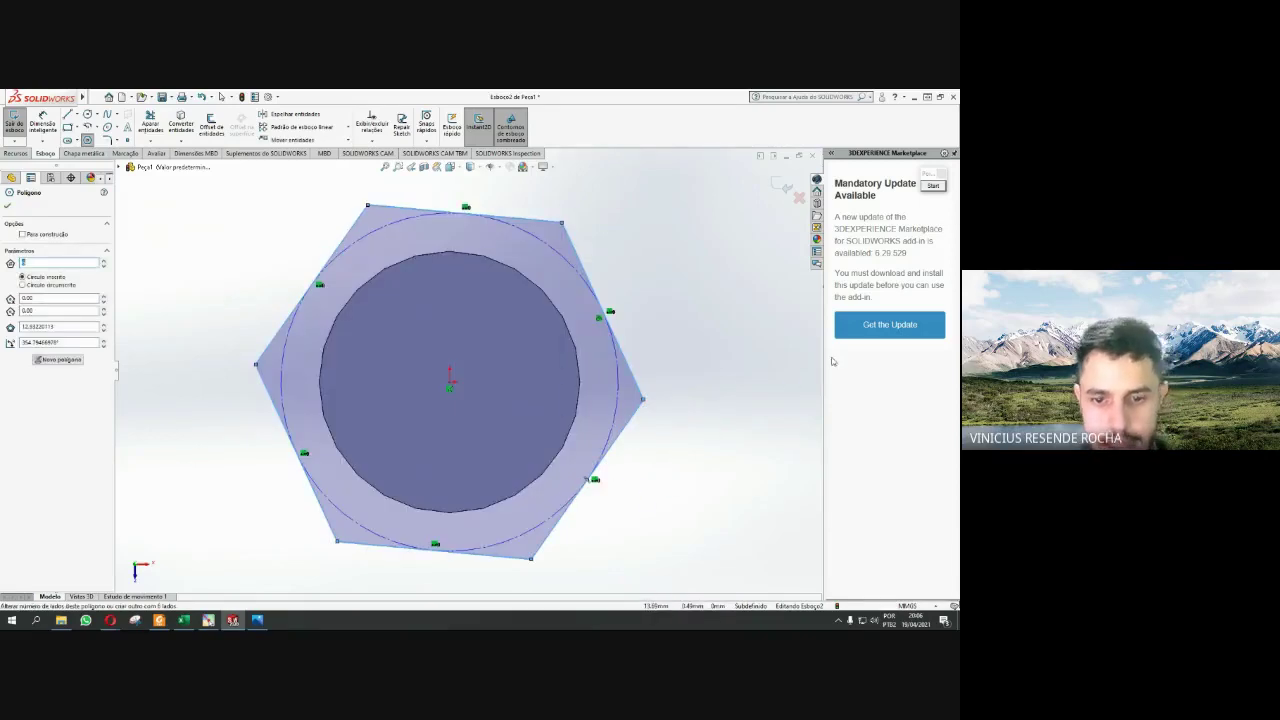
pyautogui.press('Escape')
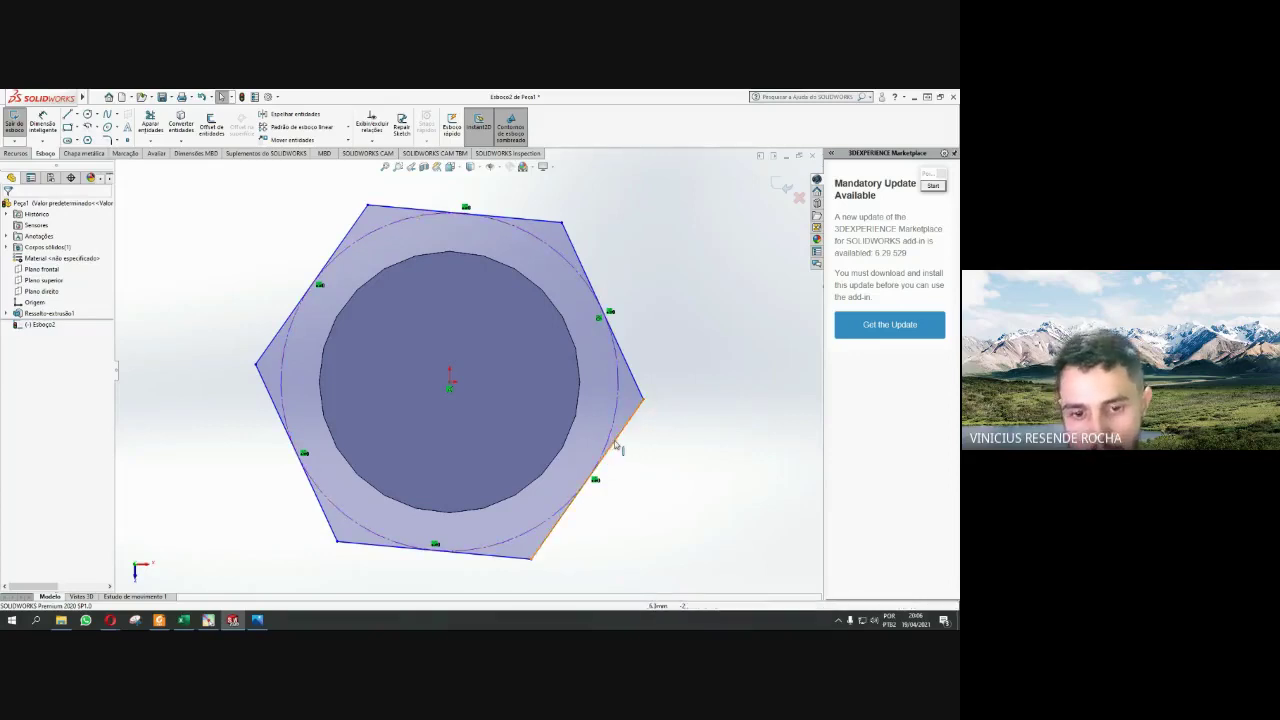
# - Give one hexagon edge a Vertical relation and begin a Smart Dimension on its left side
pyautogui.click(587, 480)
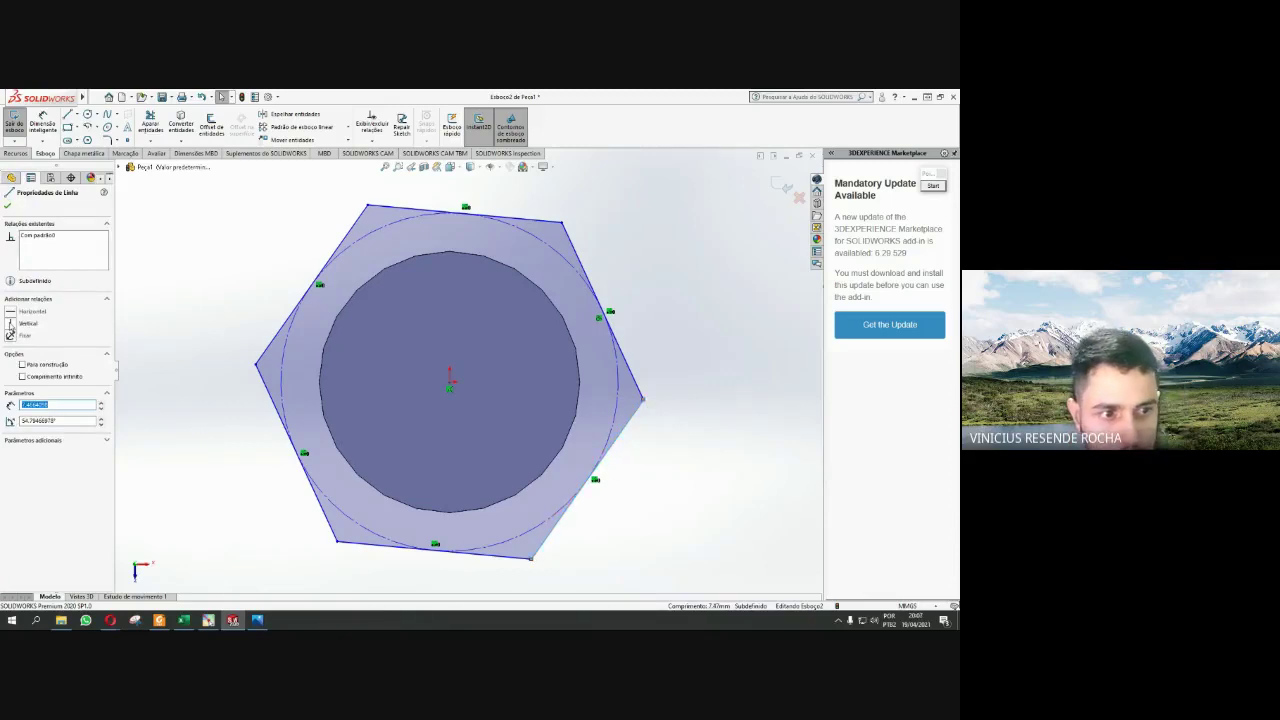
pyautogui.click(10, 323)
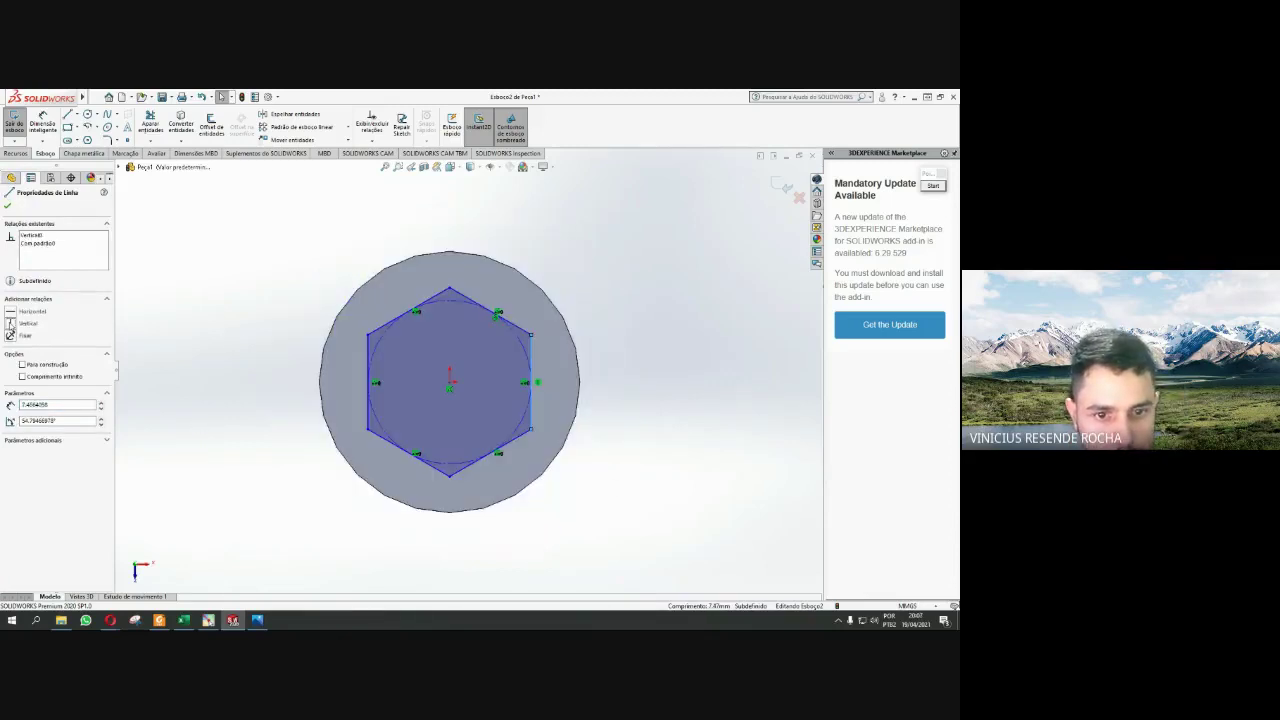
pyautogui.scroll(-1, 419, 343)
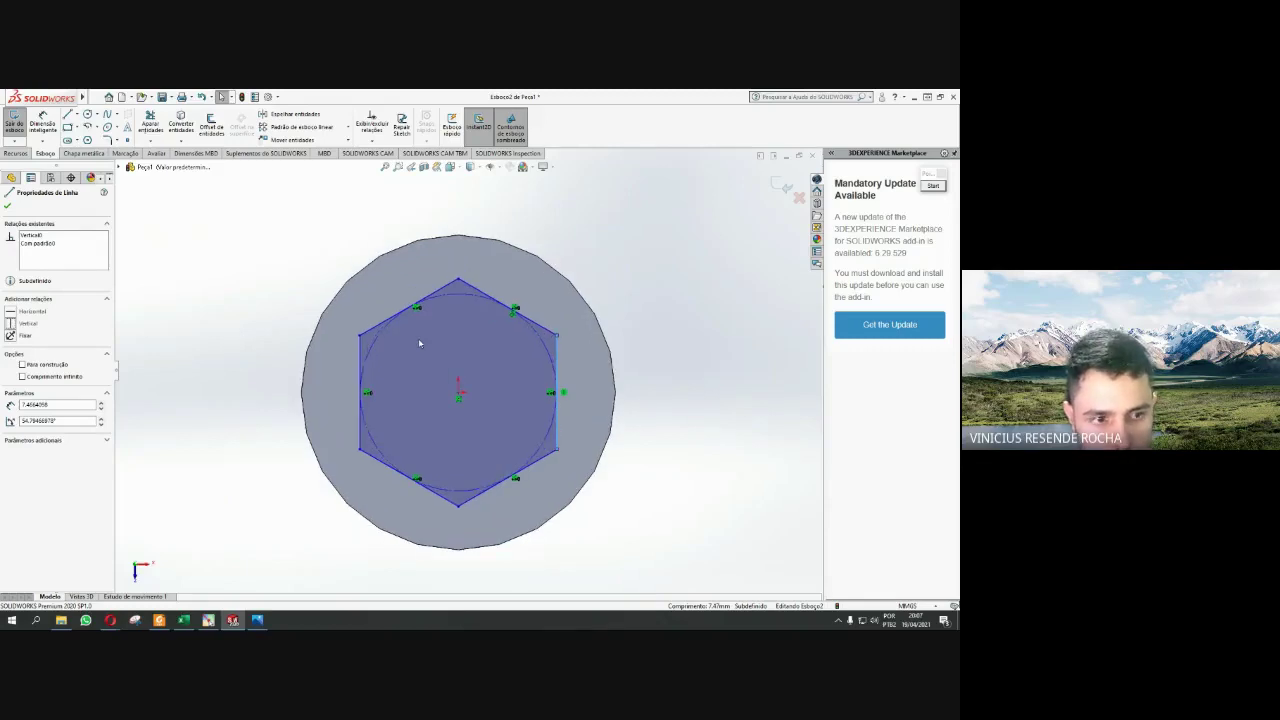
pyautogui.scroll(1, 419, 343)
pyautogui.click(260, 273)
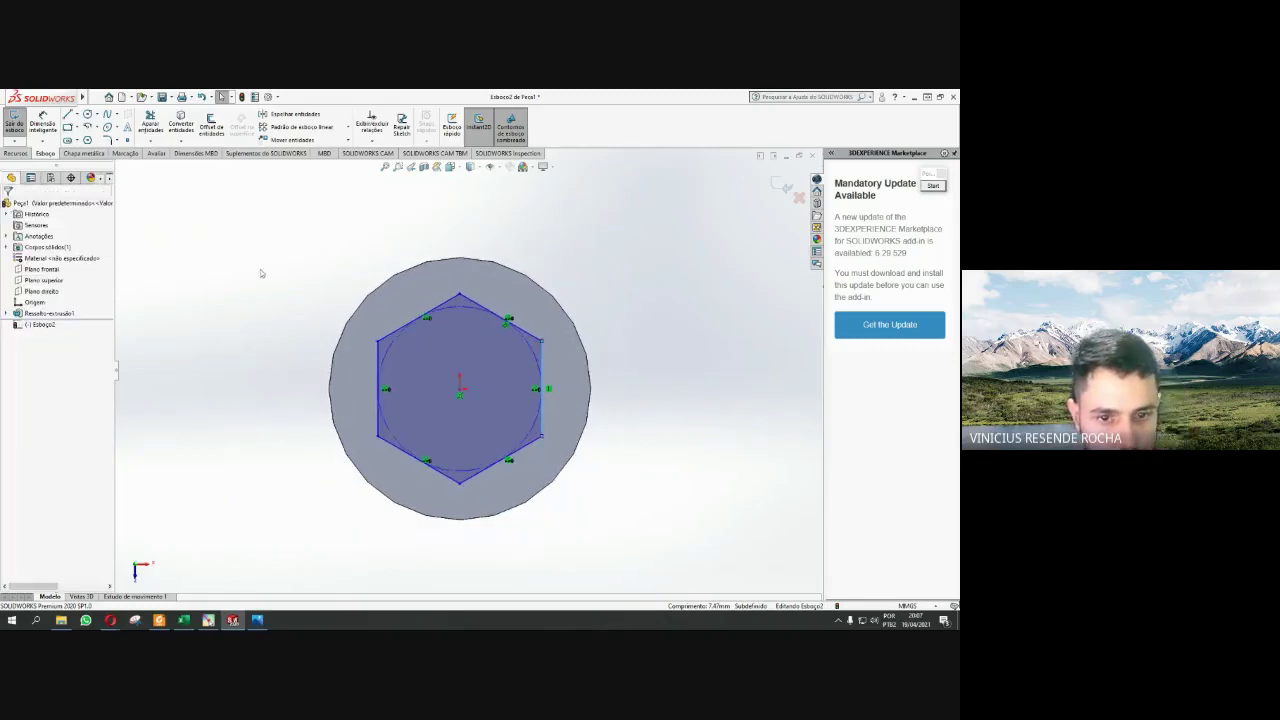
pyautogui.scroll(-2, 540, 305)
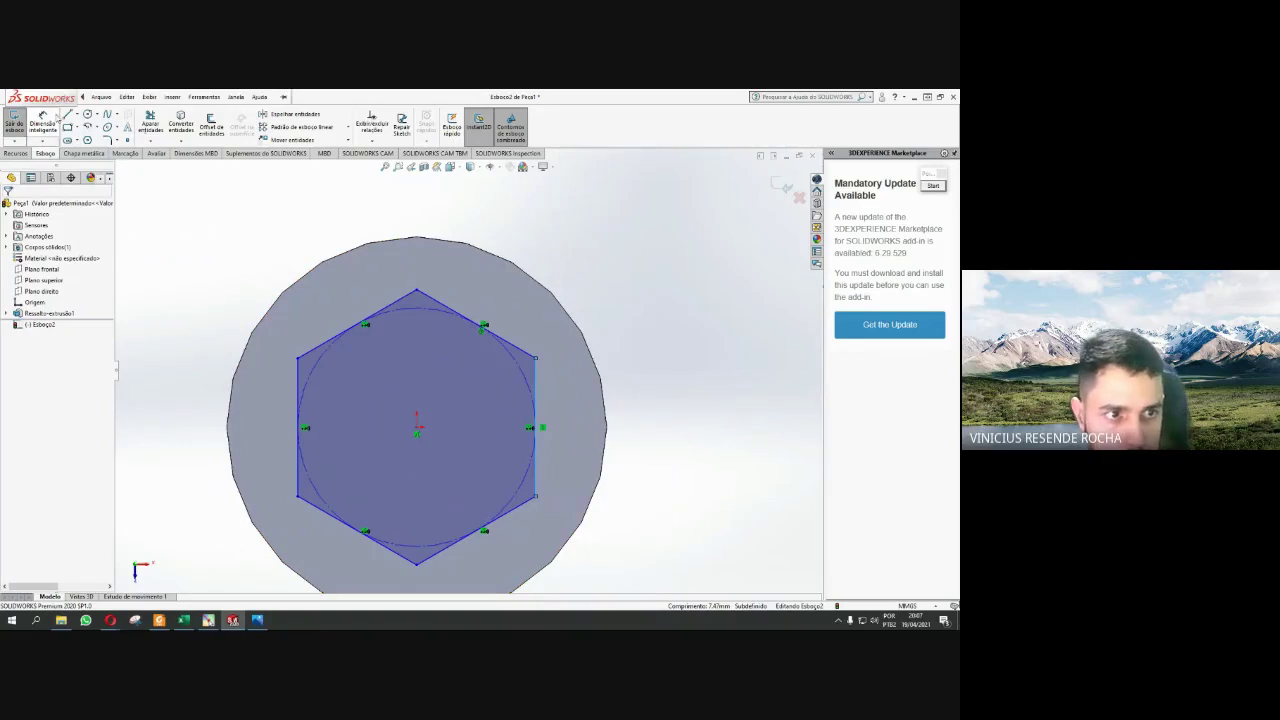
pyautogui.click(42, 122)
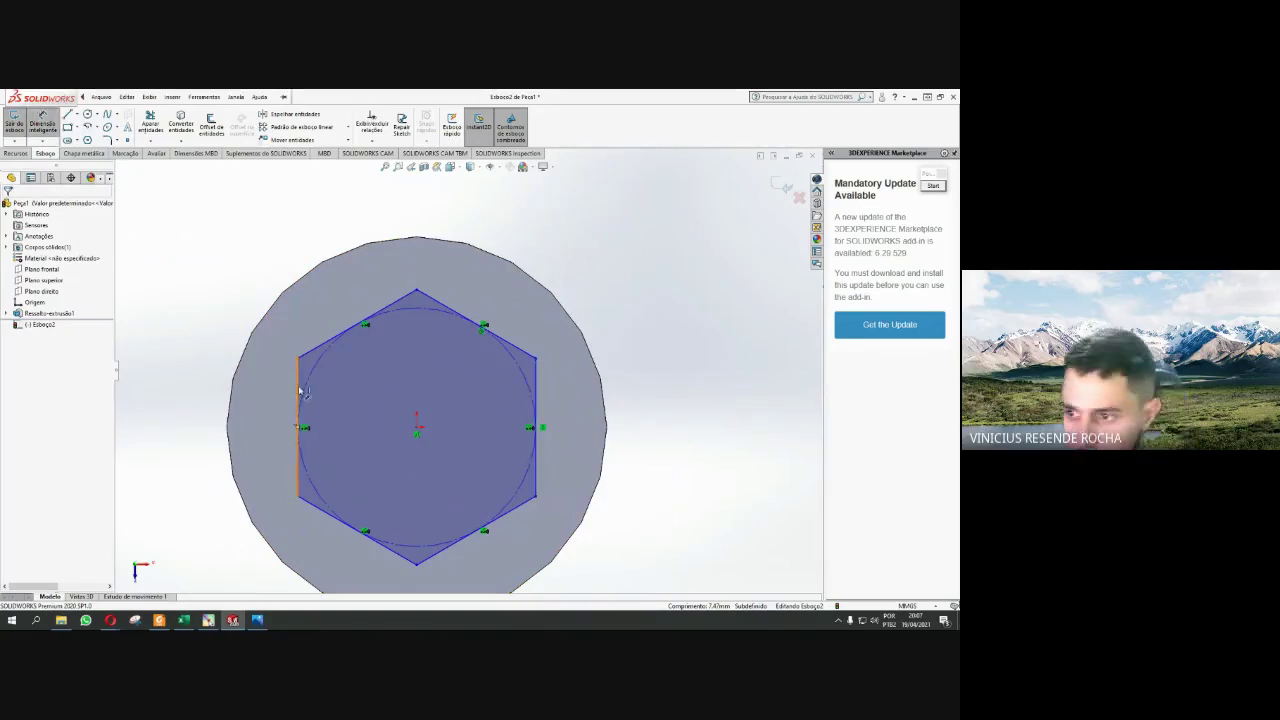
pyautogui.moveTo(303, 392); pyautogui.dragTo(537, 408)
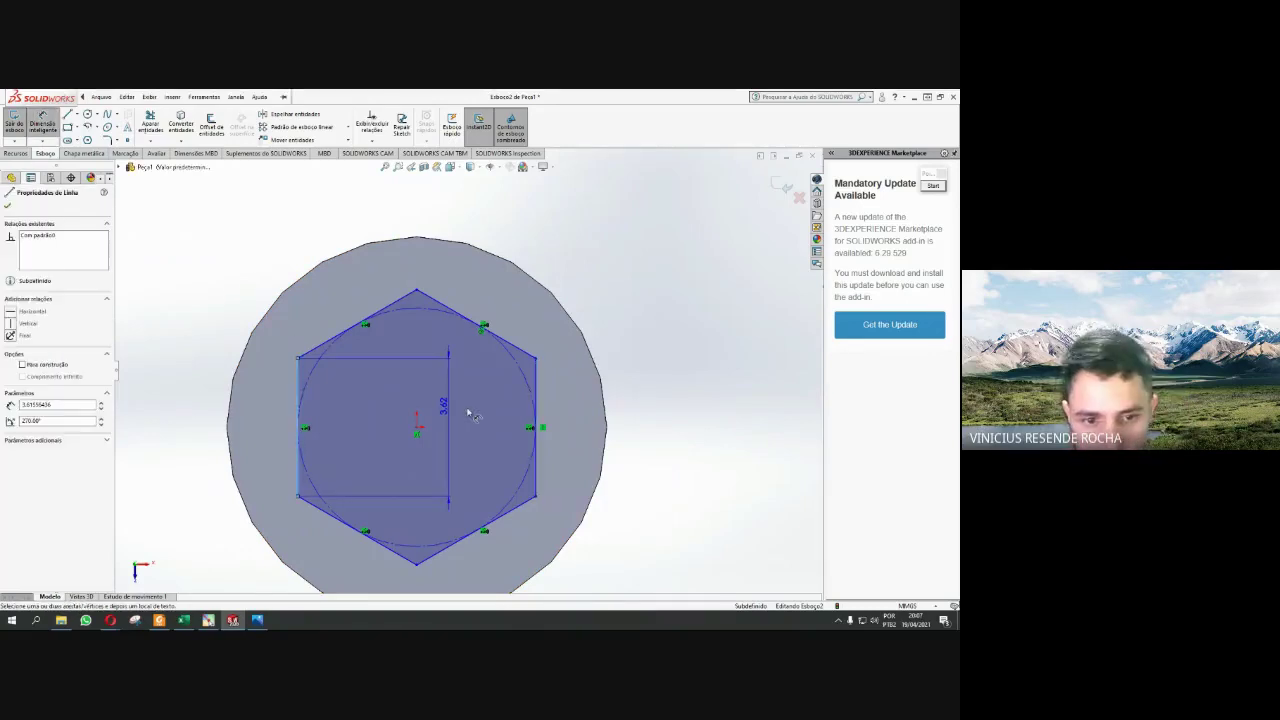
# - Dimension the hexagon across its vertical flats to 17 mm, placed above it
pyautogui.click(537, 408)
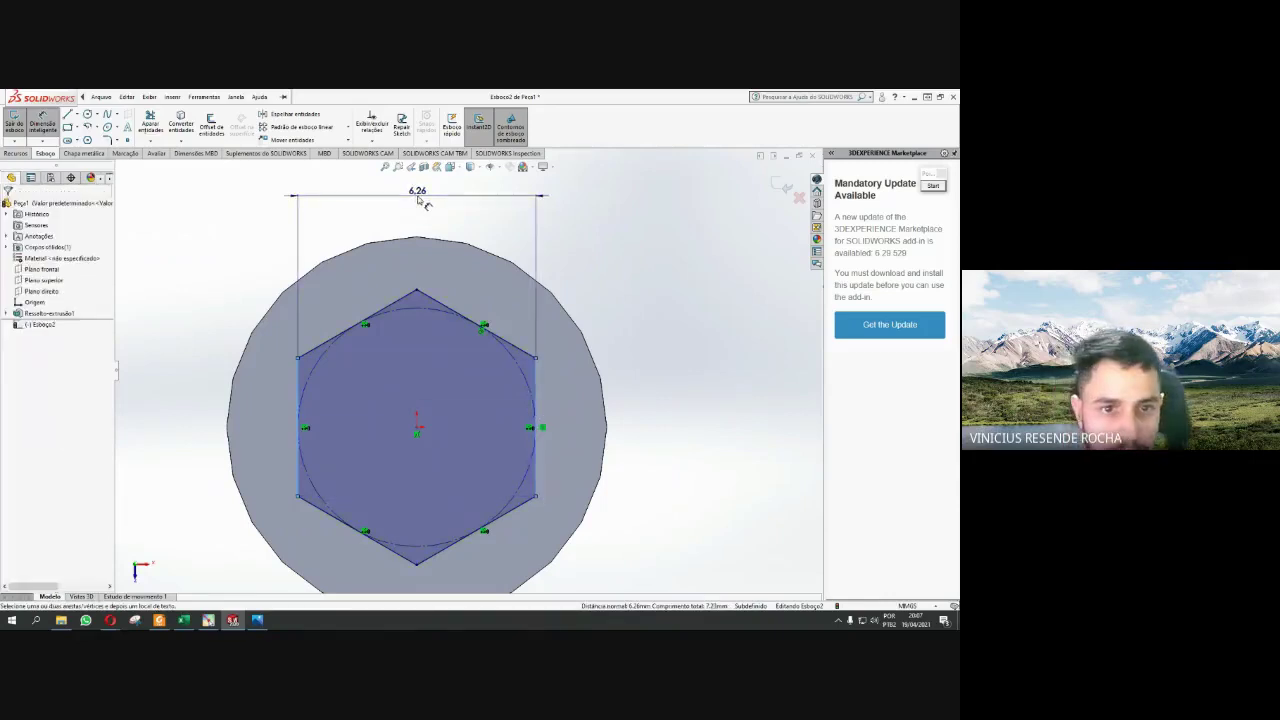
pyautogui.click(421, 200)
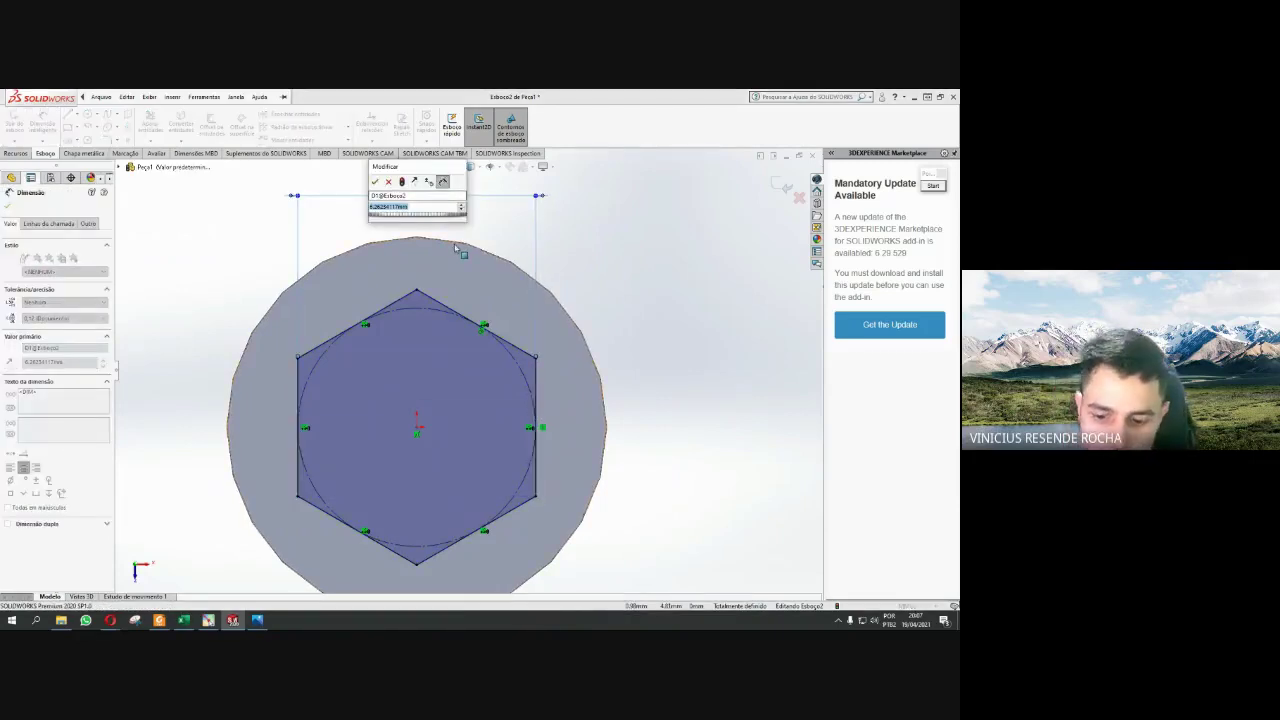
pyautogui.write('10')
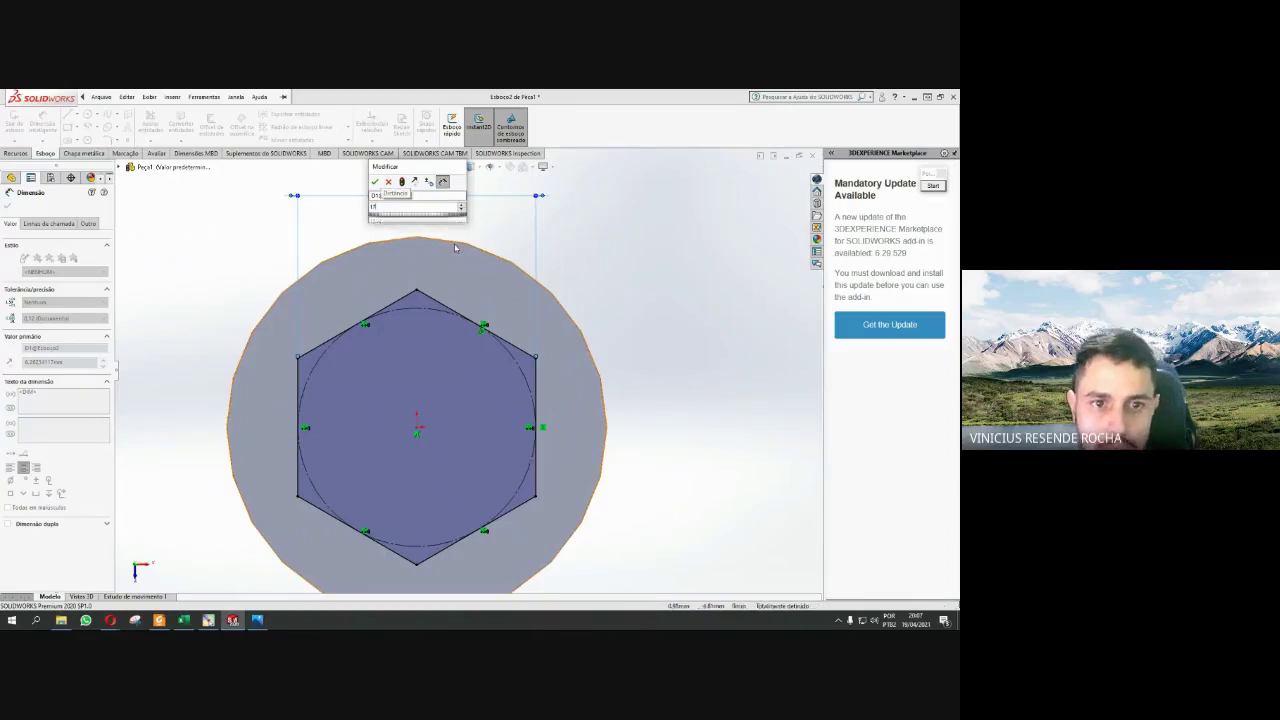
pyautogui.press('Return')
# - Fit the sketch in view and bring the Foxit Reader hex bolt PDF forward, moved left
pyautogui.press('f')
pyautogui.scroll(-3, 458, 272)
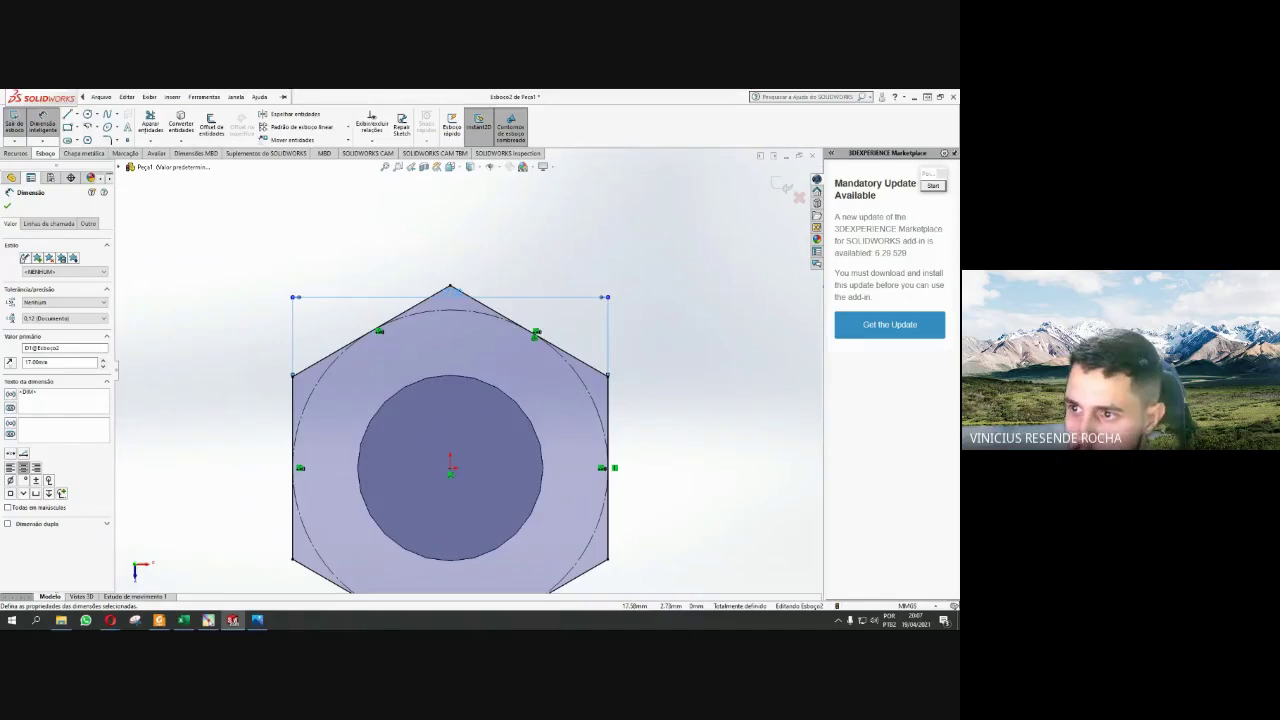
pyautogui.click(159, 620)
pyautogui.moveTo(786, 120)
pyautogui.mouseDown()
pyautogui.moveTo(529, 127)
pyautogui.moveTo(470, 142)
pyautogui.mouseUp()
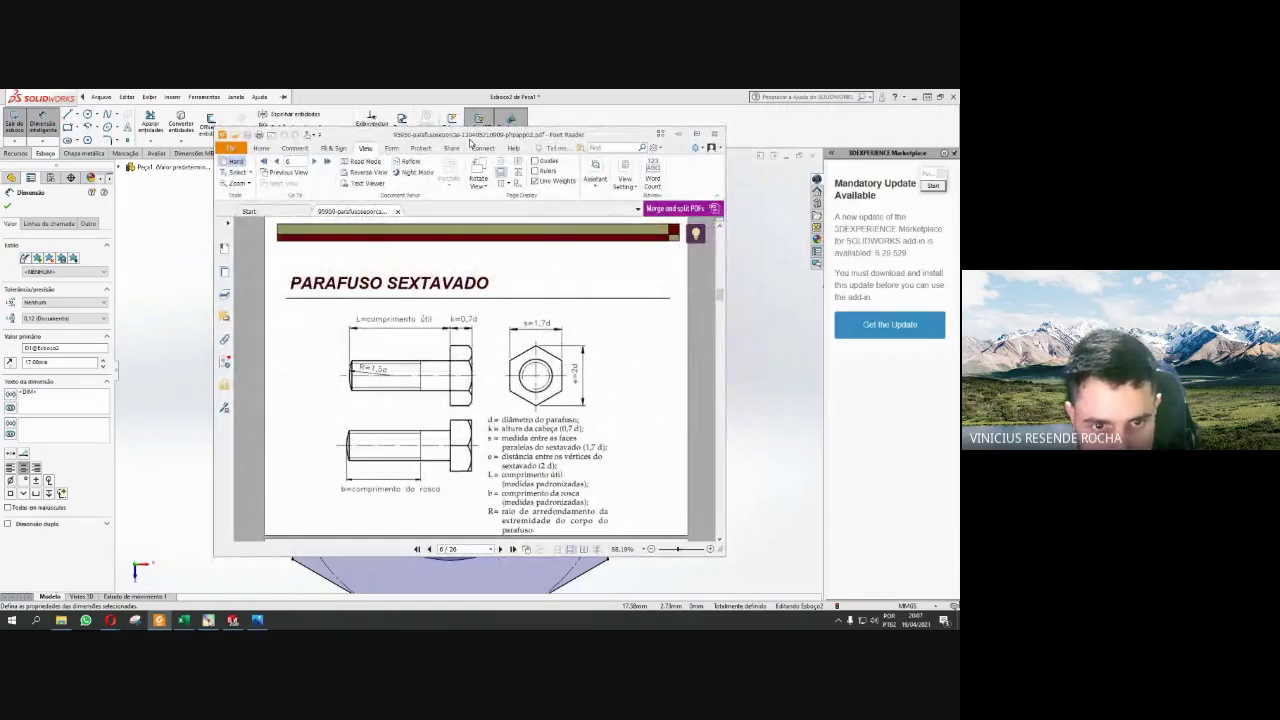
# - Minimize the Foxit Reader window to reveal the hexagon sketch
pyautogui.click(678, 133)
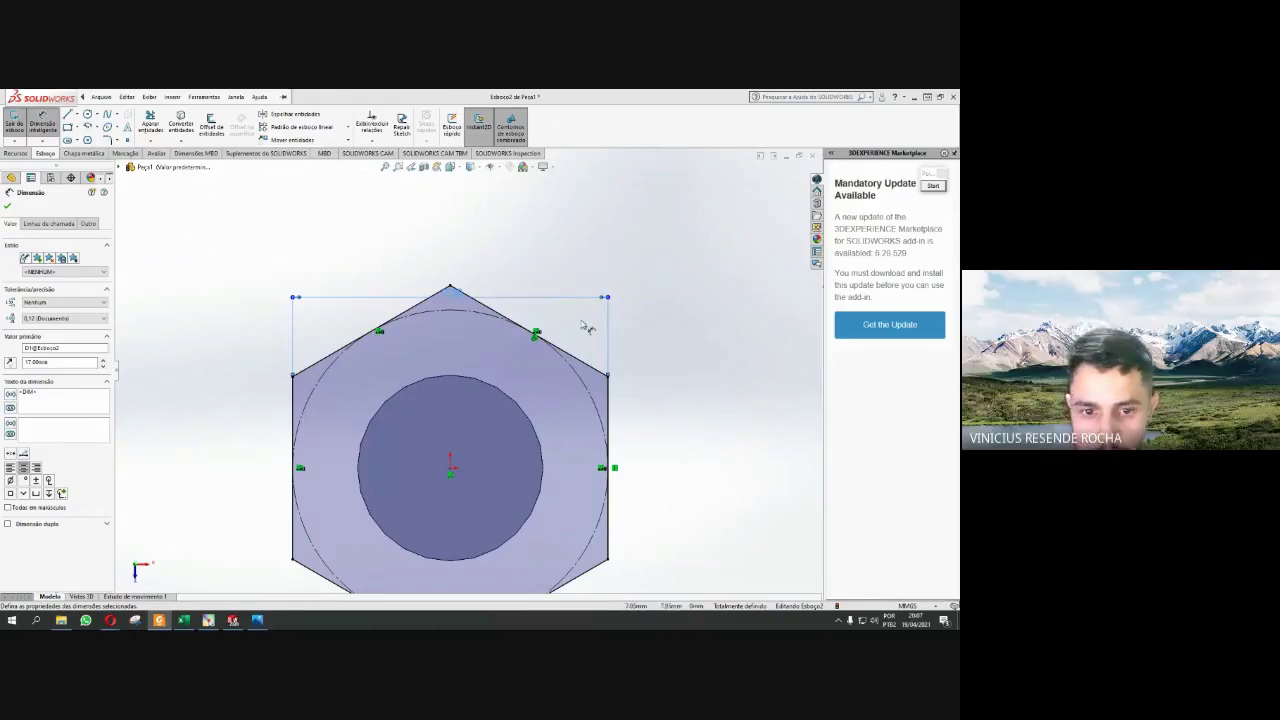
# - Confirm the 17.00 across-flats dimension
pyautogui.press('z')
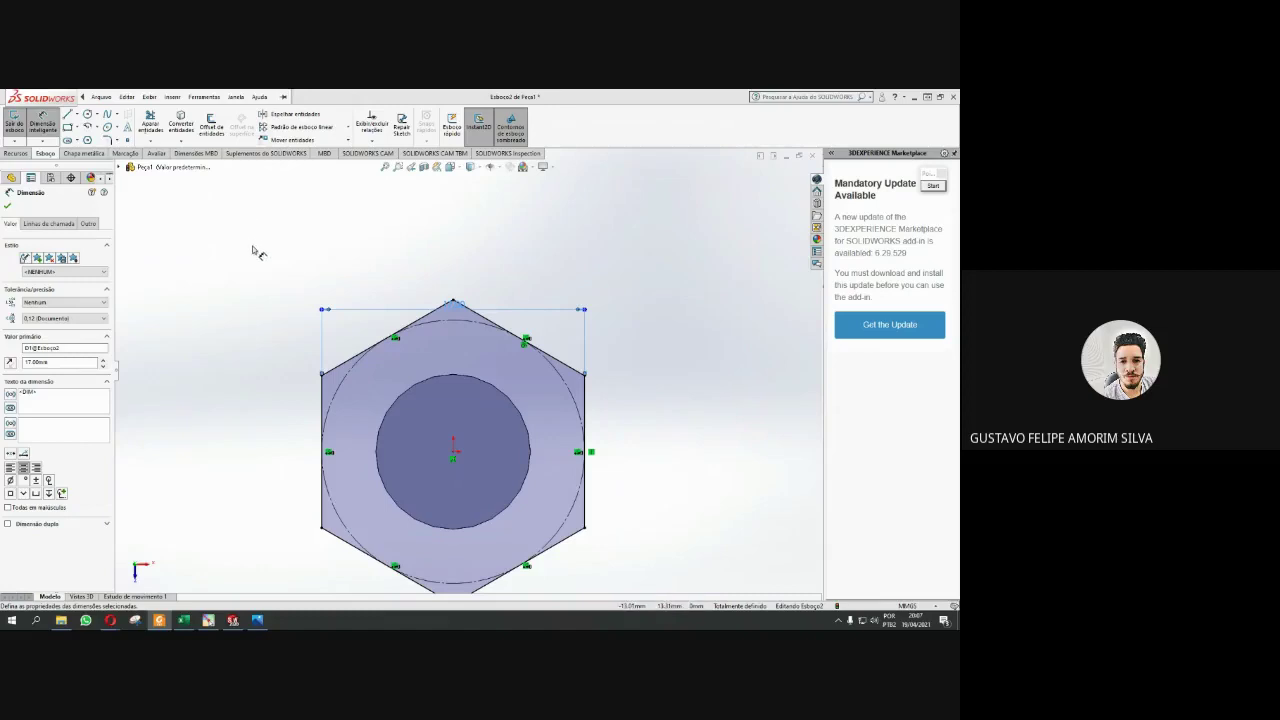
pyautogui.click(7, 206)
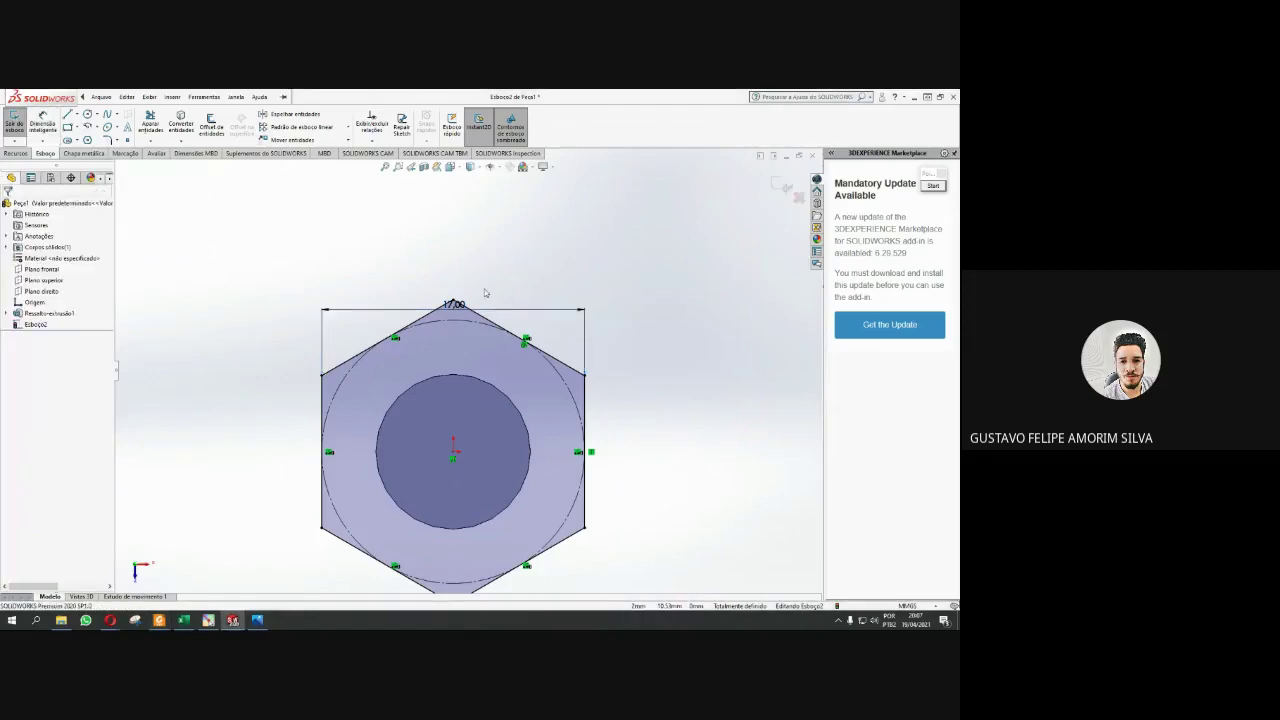
pyautogui.hotkey('shift', 'z')
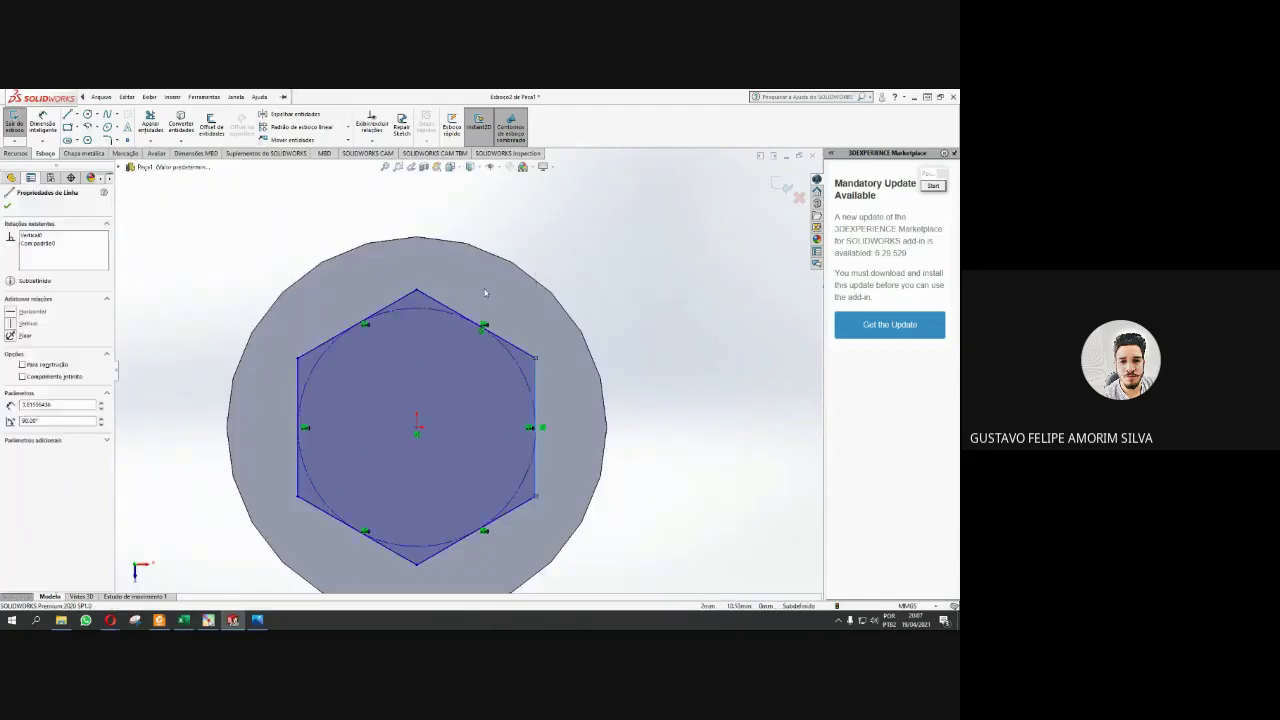
# - Exit the hexagon sketch discarding changes, so Esboço2 is removed from the tree
pyautogui.click(485, 292)
pyautogui.scroll(4, 485, 290)
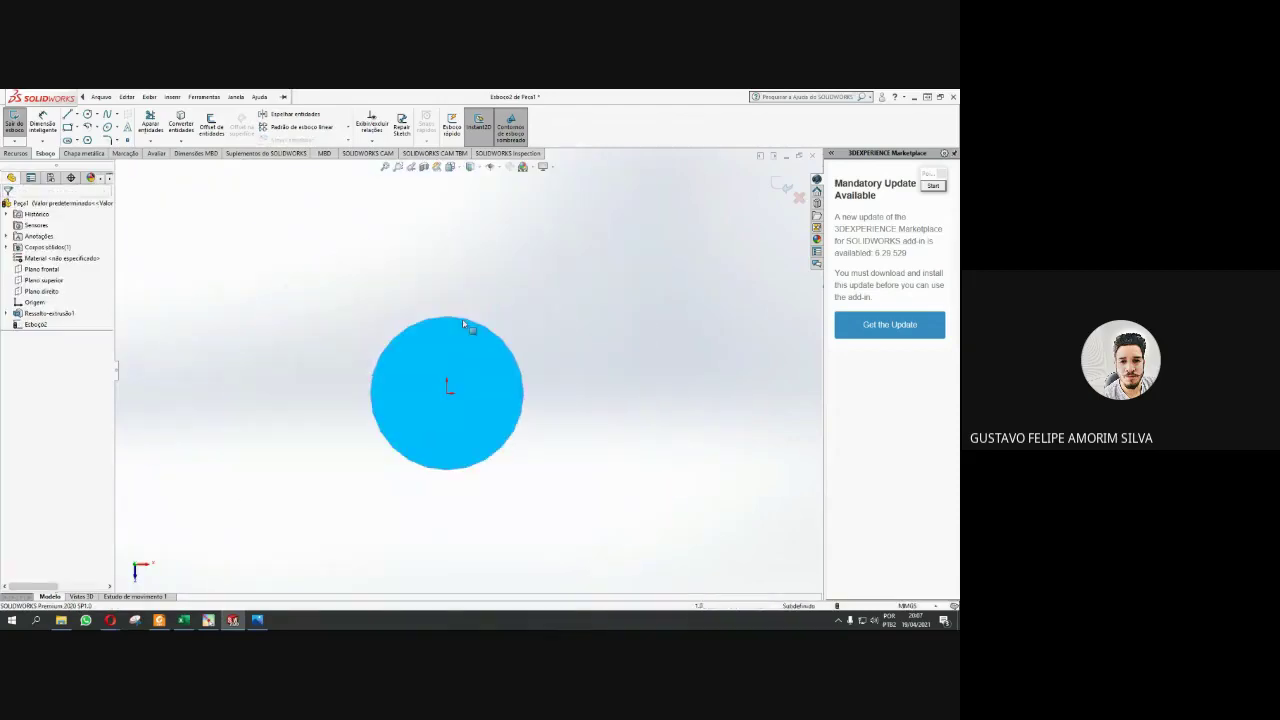
pyautogui.moveTo(470, 328); pyautogui.dragTo(463, 300, button='middle')
pyautogui.scroll(3, 470, 337)
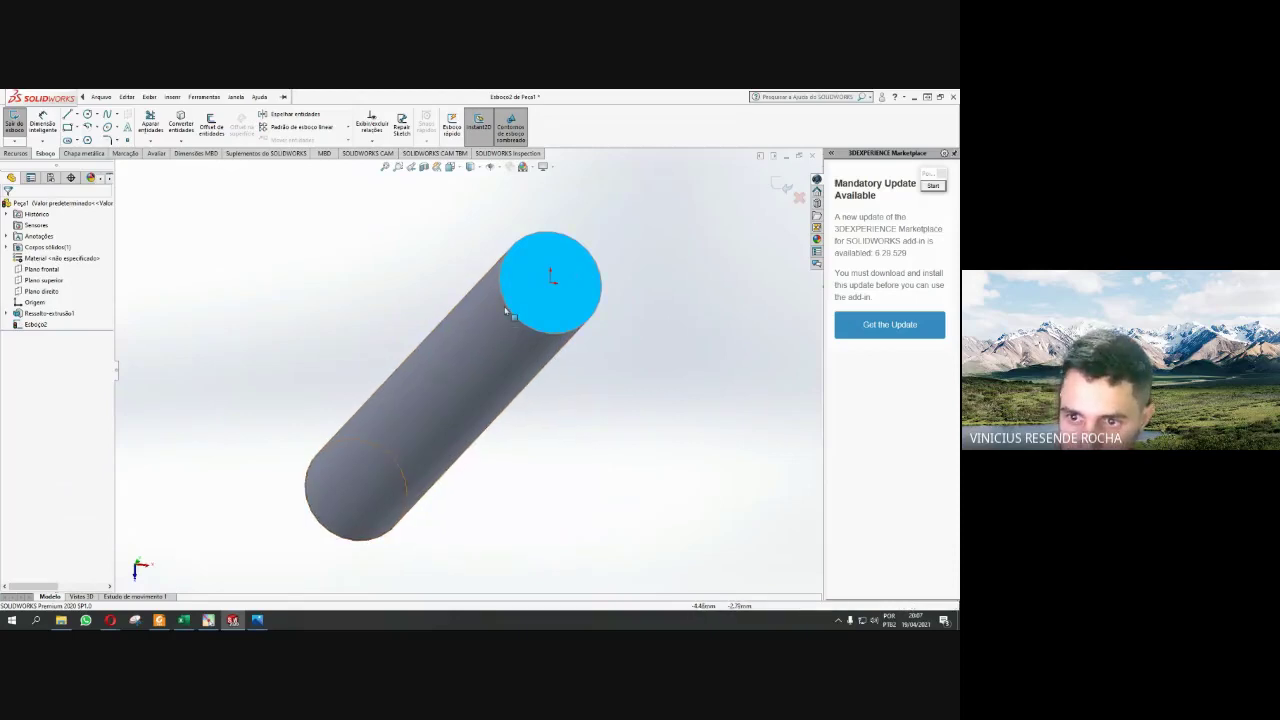
pyautogui.click(372, 300)
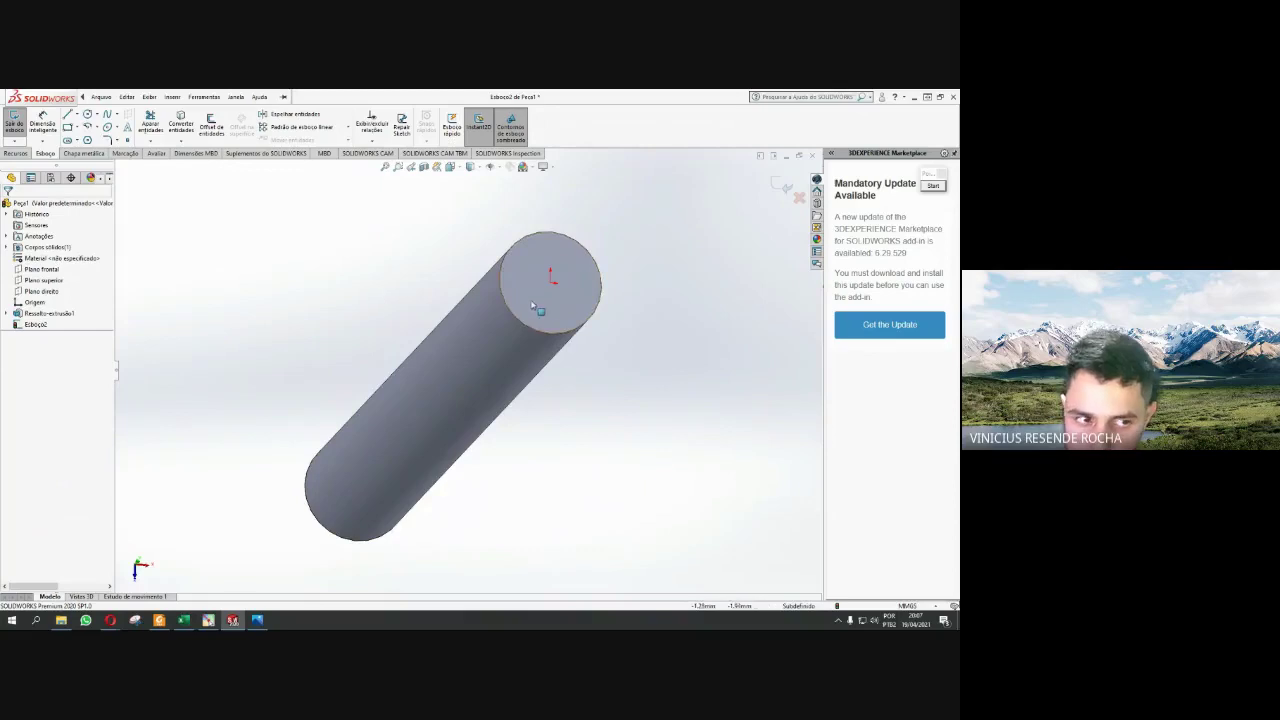
pyautogui.moveTo(443, 371); pyautogui.dragTo(594, 286, button='middle')
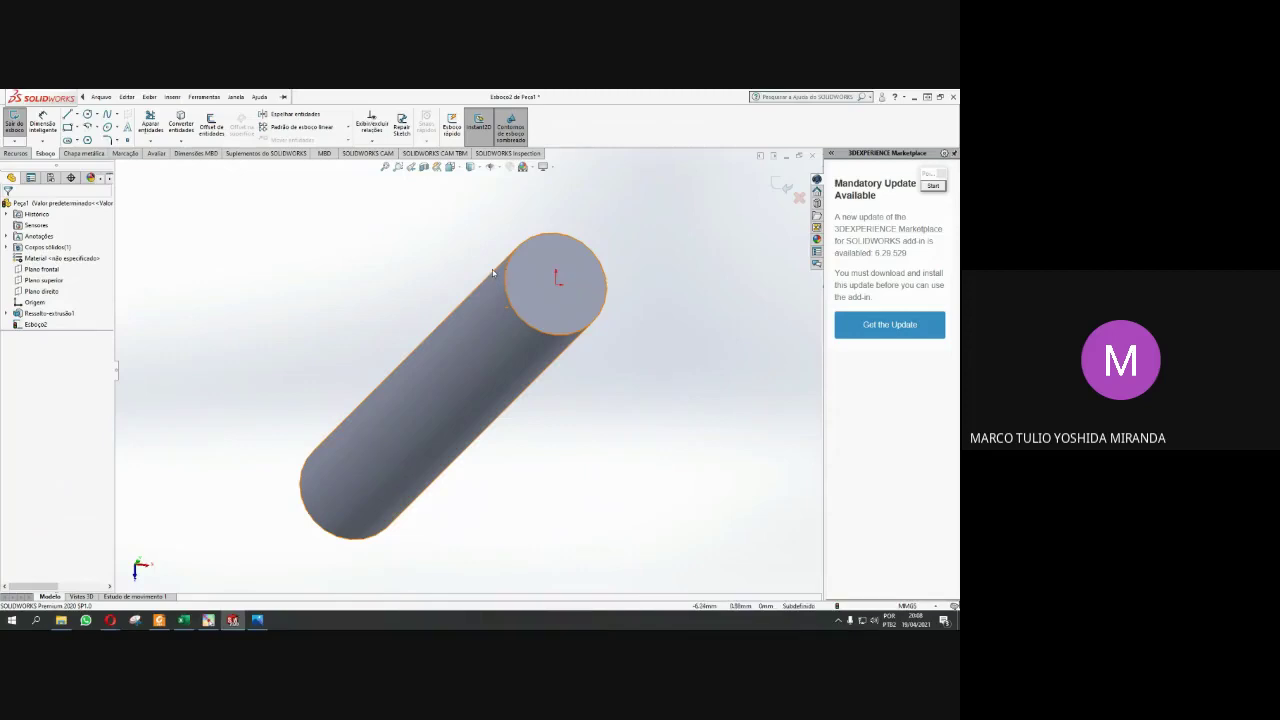
pyautogui.click(48, 313)
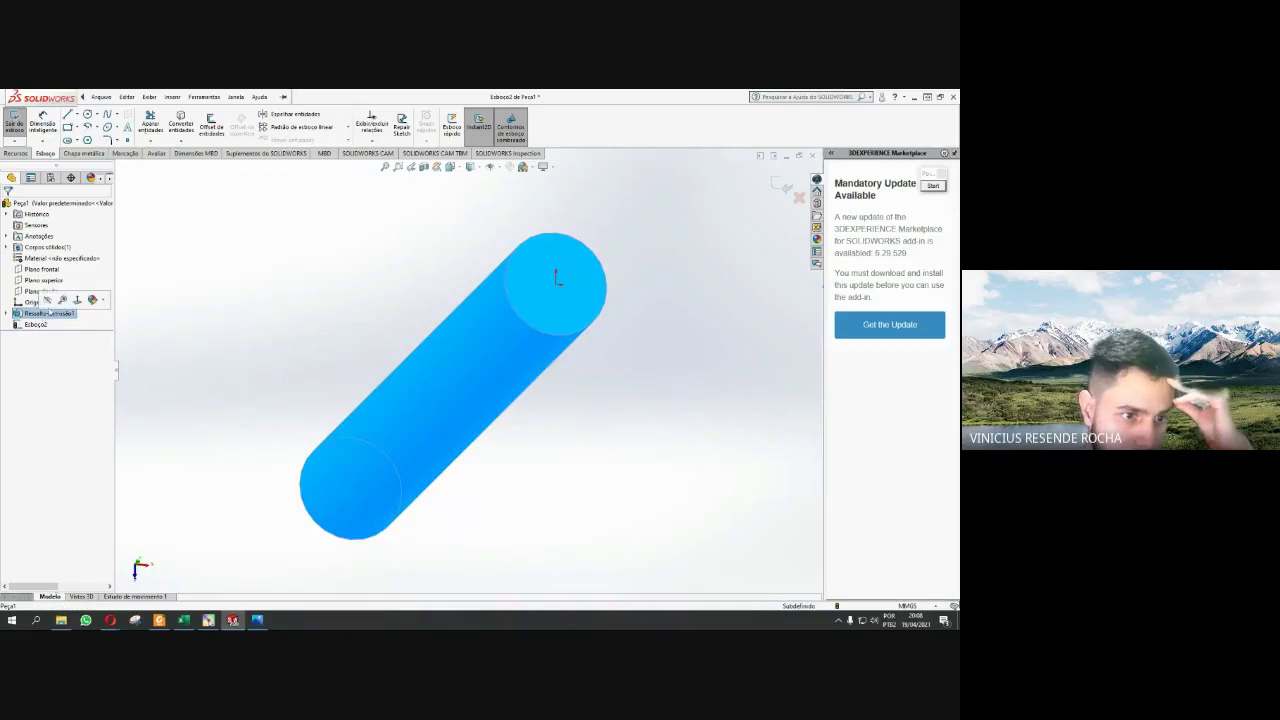
pyautogui.click(166, 317)
pyautogui.click(787, 187)
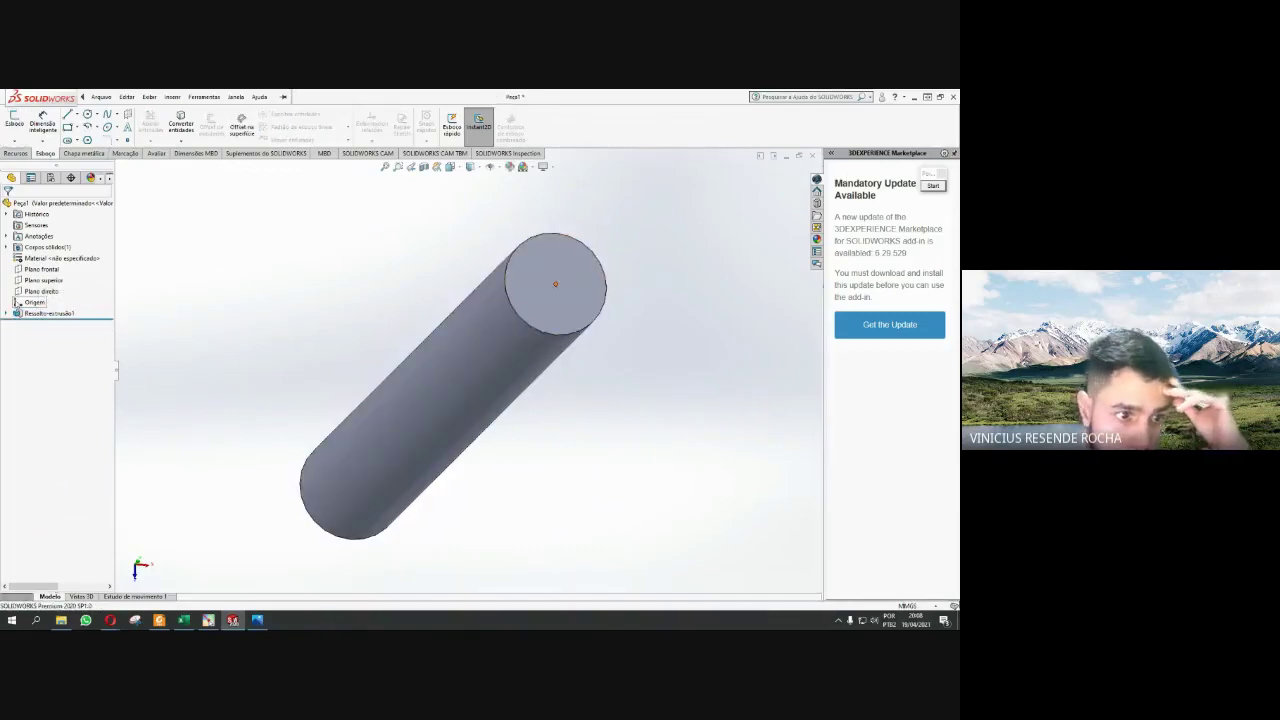
pyautogui.click(38, 314)
pyautogui.click(44, 285)
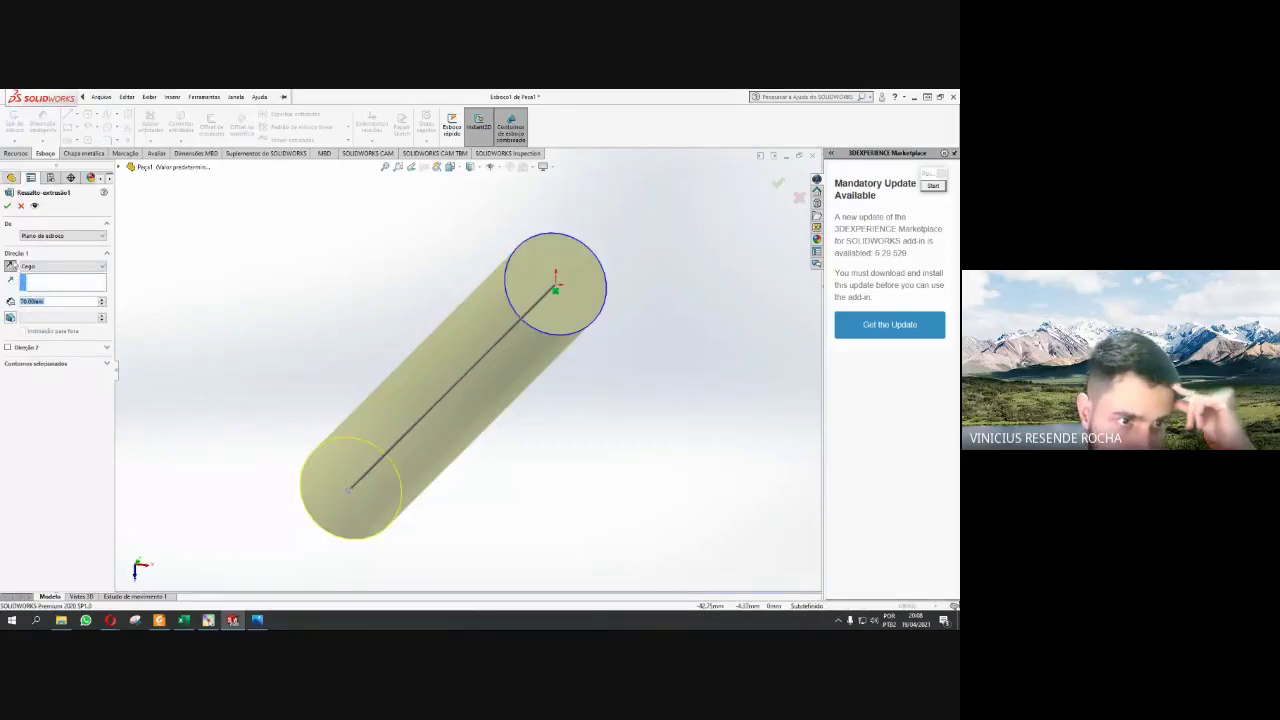
pyautogui.click(11, 265)
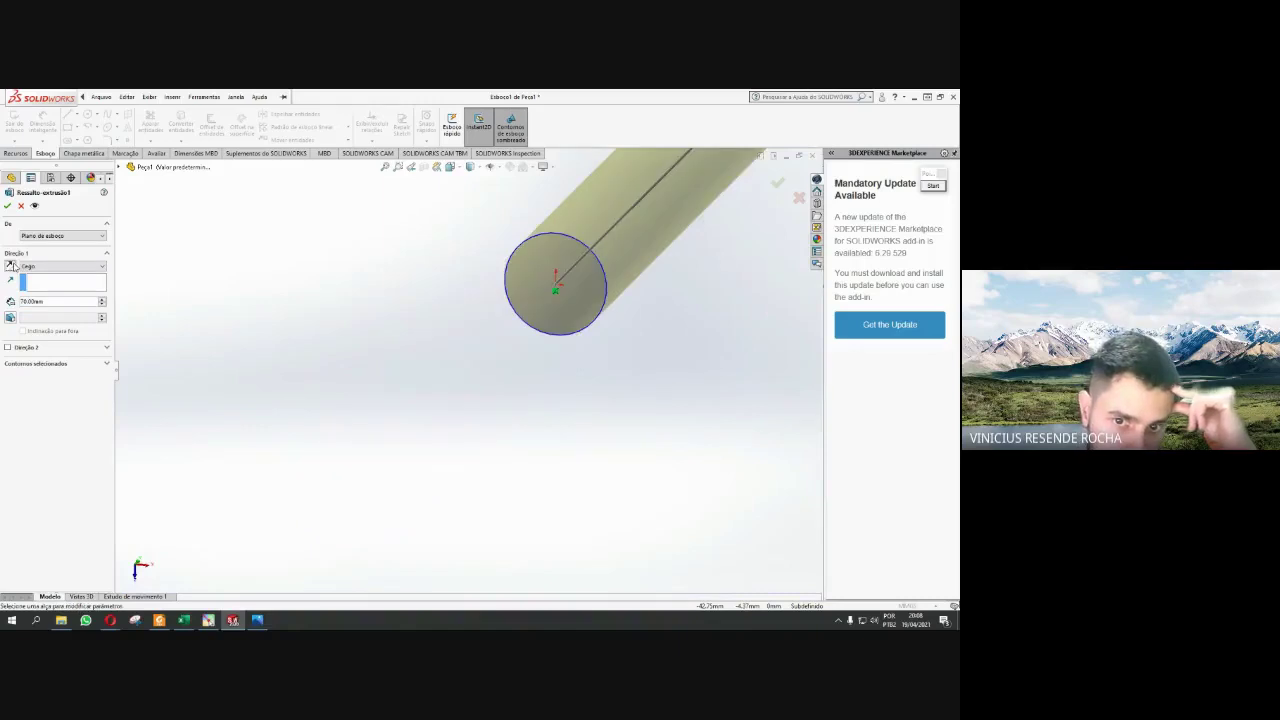
pyautogui.click(12, 265)
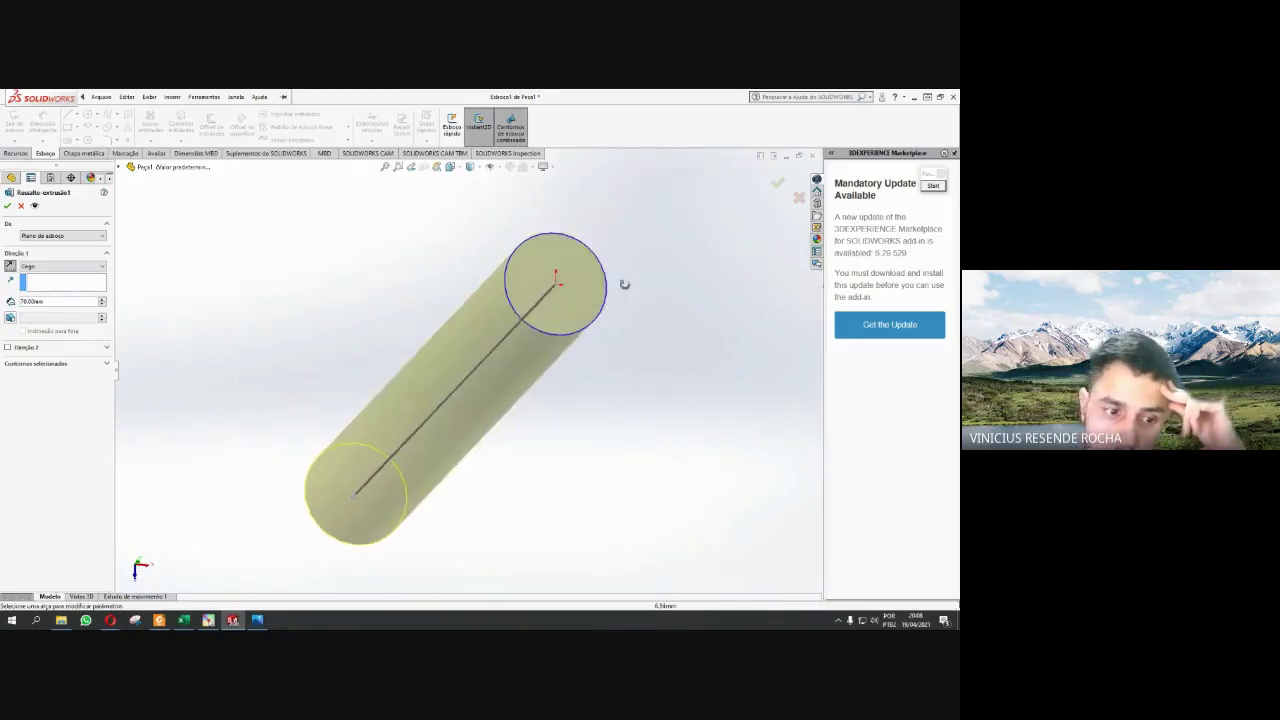
pyautogui.moveTo(623, 283)
pyautogui.mouseDown(button='middle')
pyautogui.moveTo(600, 234)
pyautogui.moveTo(620, 200)
pyautogui.moveTo(566, 360)
pyautogui.moveTo(535, 330)
pyautogui.mouseUp(button='middle')
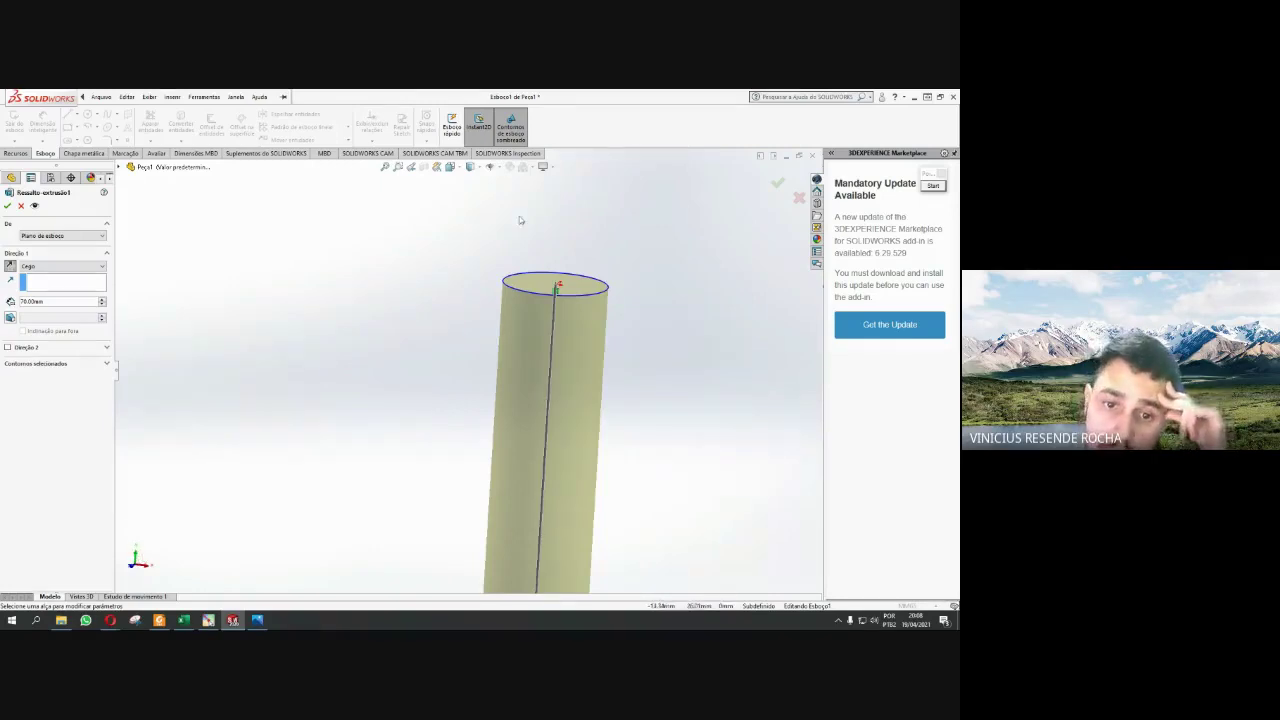
pyautogui.click(776, 183)
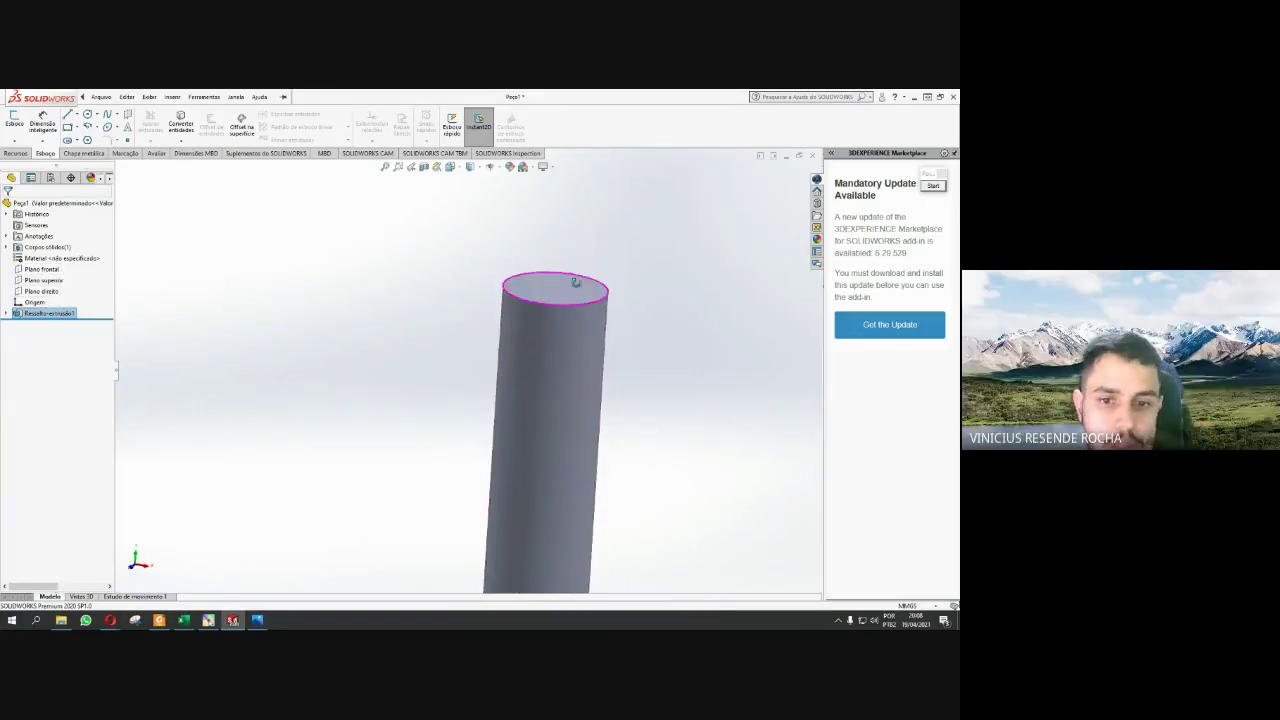
# - Start sketch Esboço3 on the cylinder's top face, view it Normal To, and pick Polygon
pyautogui.click(574, 314)
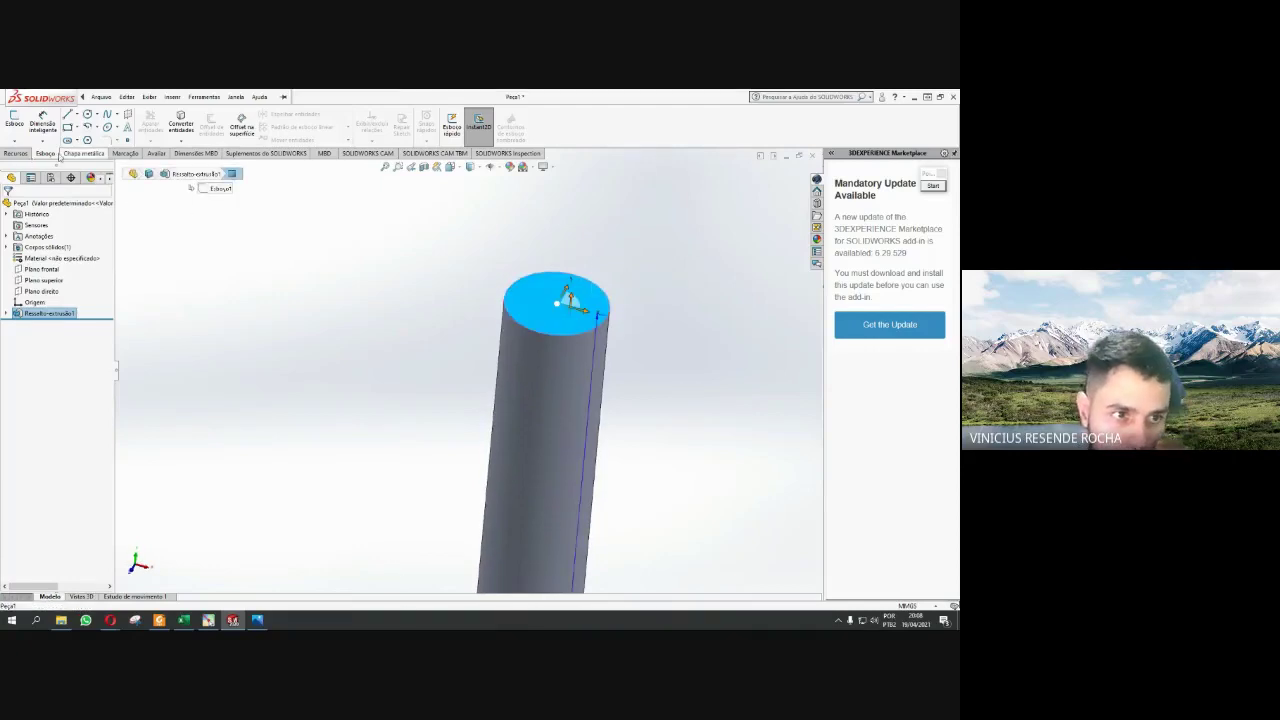
pyautogui.click(17, 120)
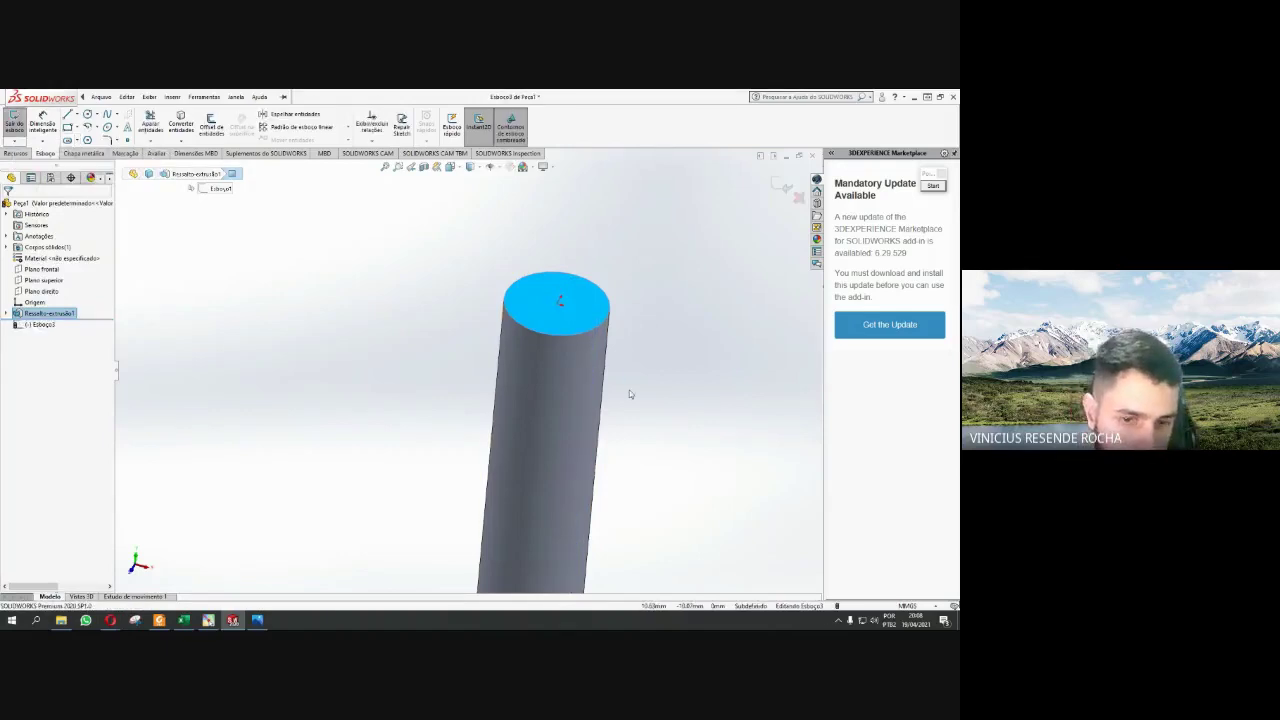
pyautogui.hotkey('ctrl', '8')
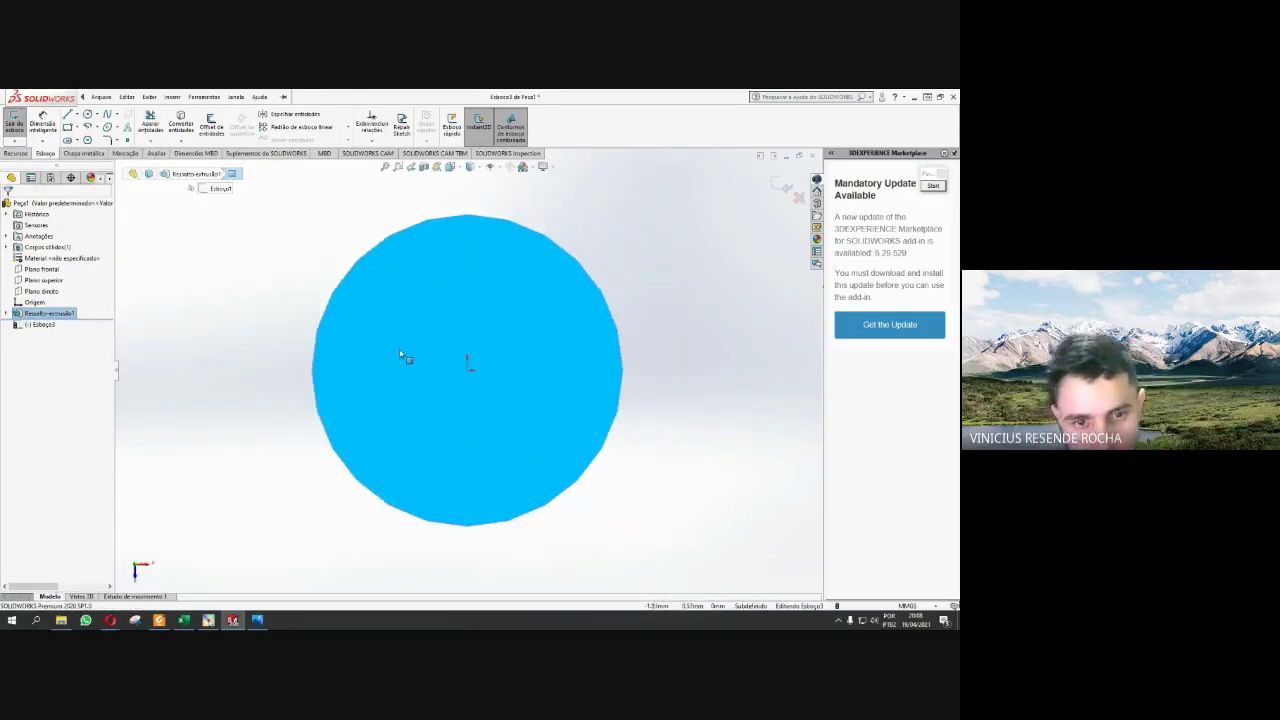
pyautogui.hotkey('alt', 'f')
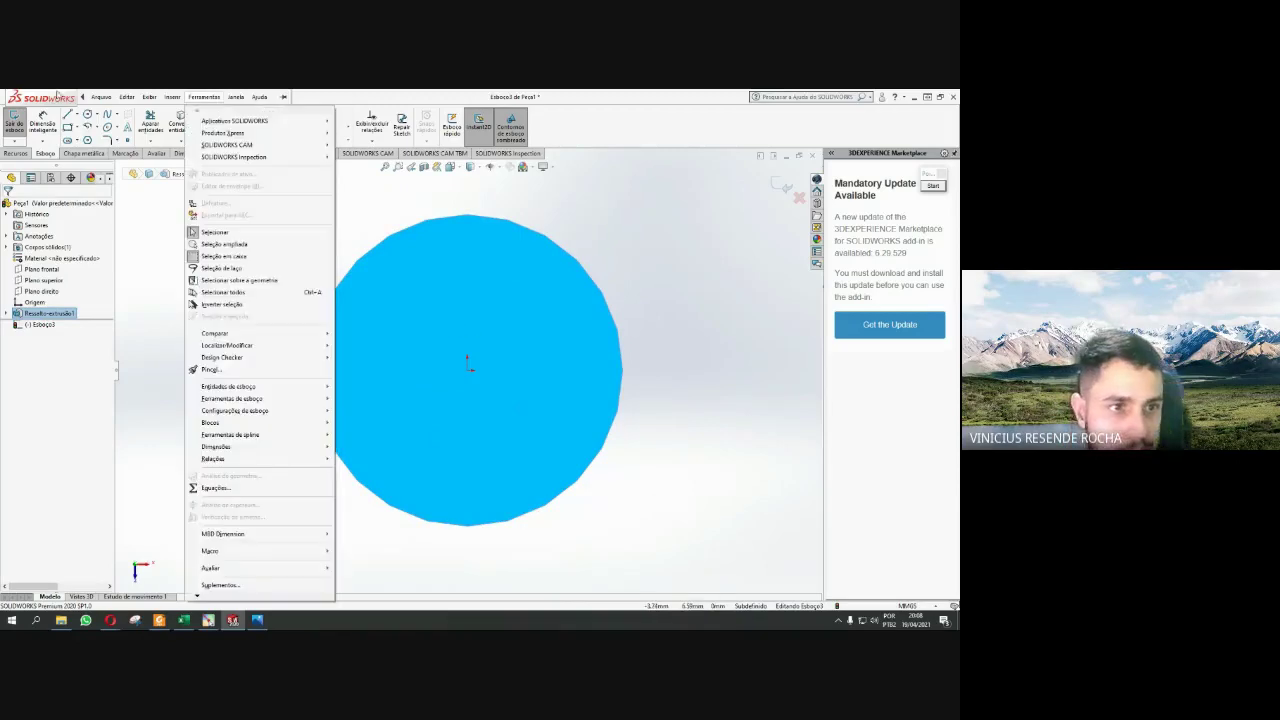
pyautogui.press('Escape')
pyautogui.press('Escape')
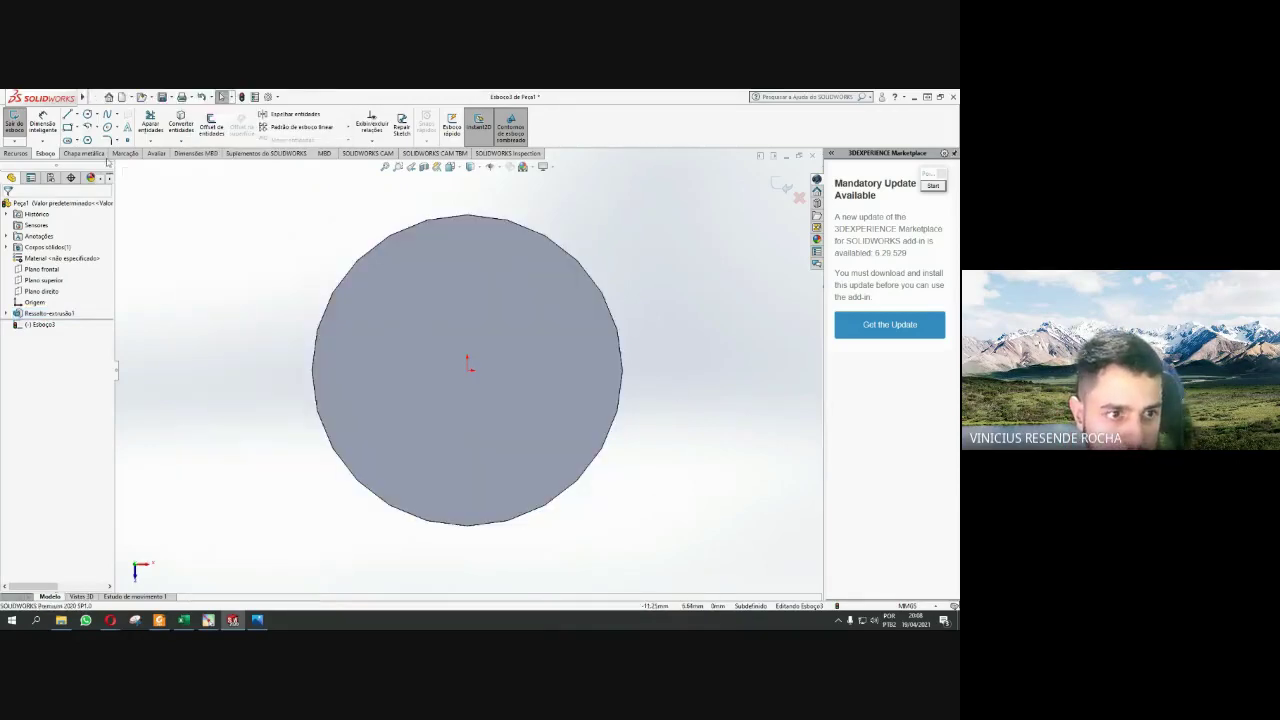
pyautogui.click(87, 140)
pyautogui.click(134, 199)
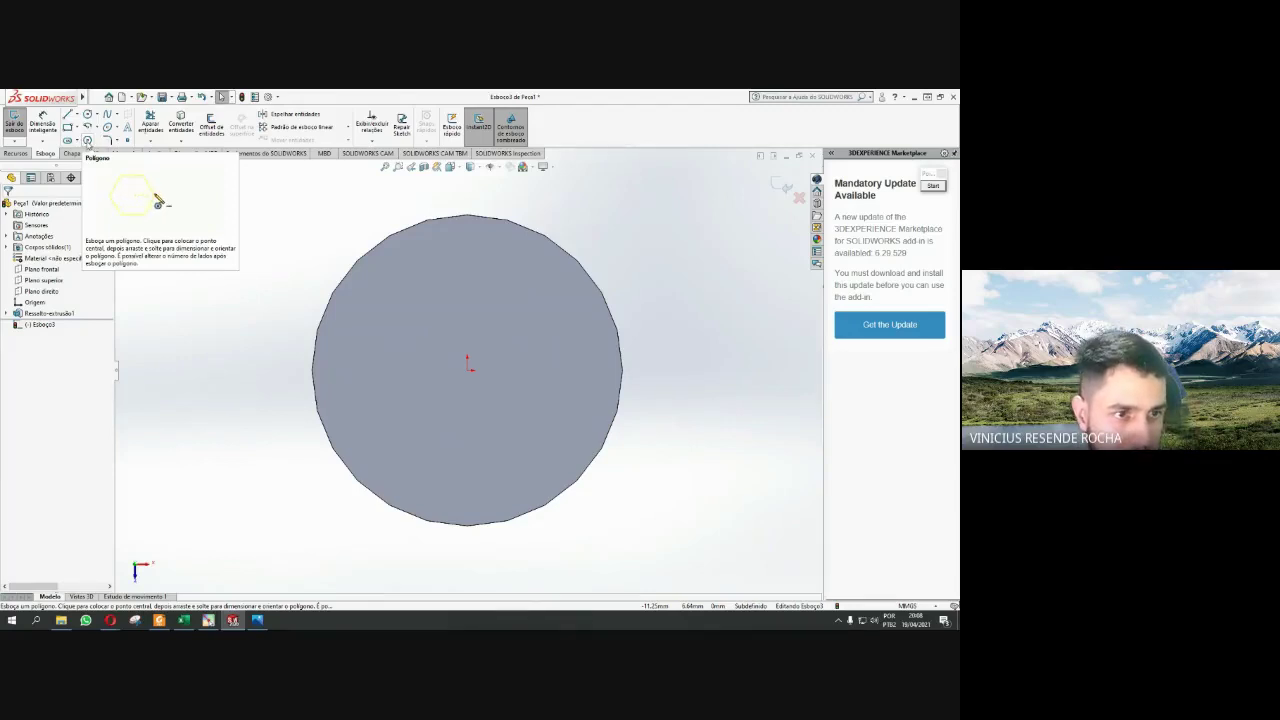
# - Draw a hexagon centred on the origin and make its right side vertical
pyautogui.click(87, 140)
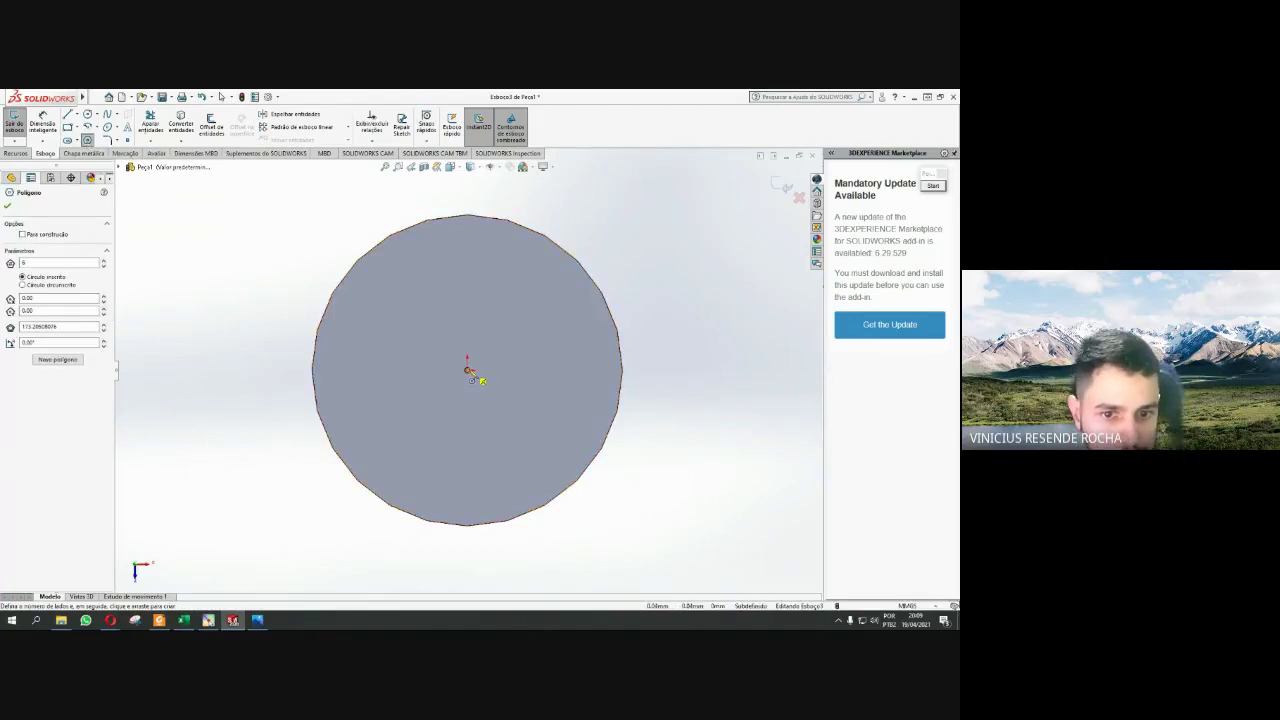
pyautogui.click(467, 370)
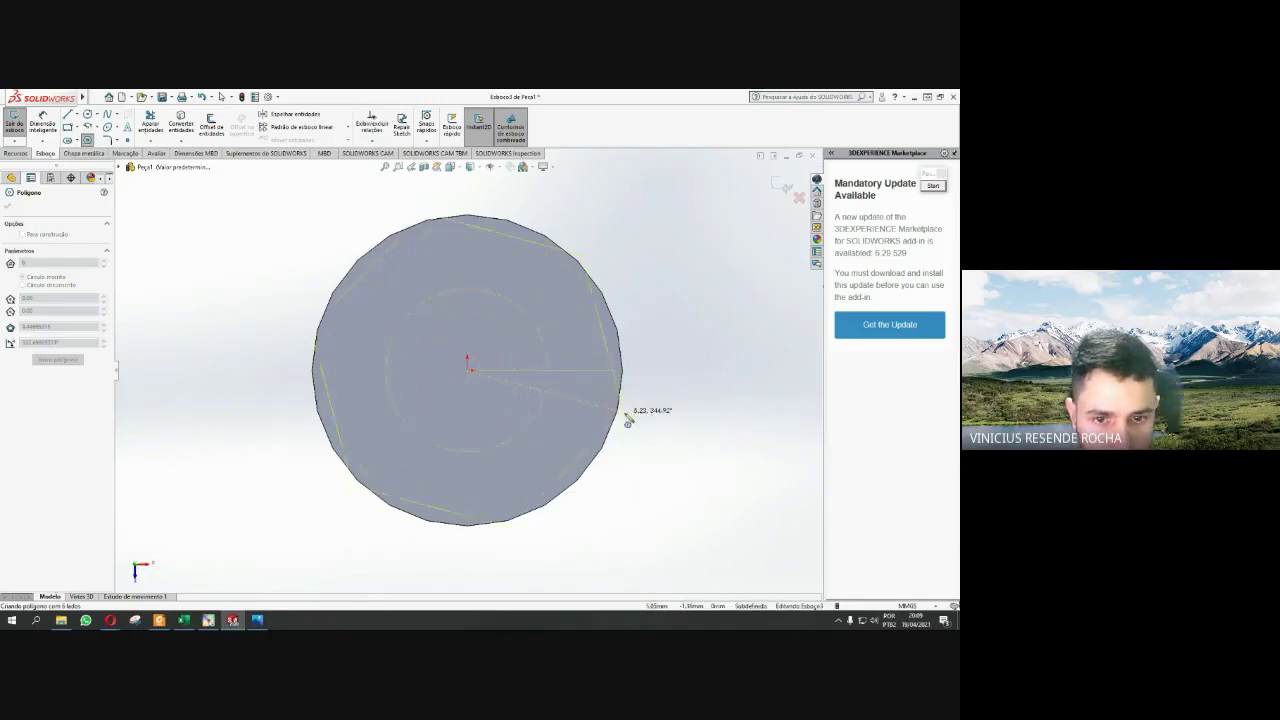
pyautogui.click(656, 505)
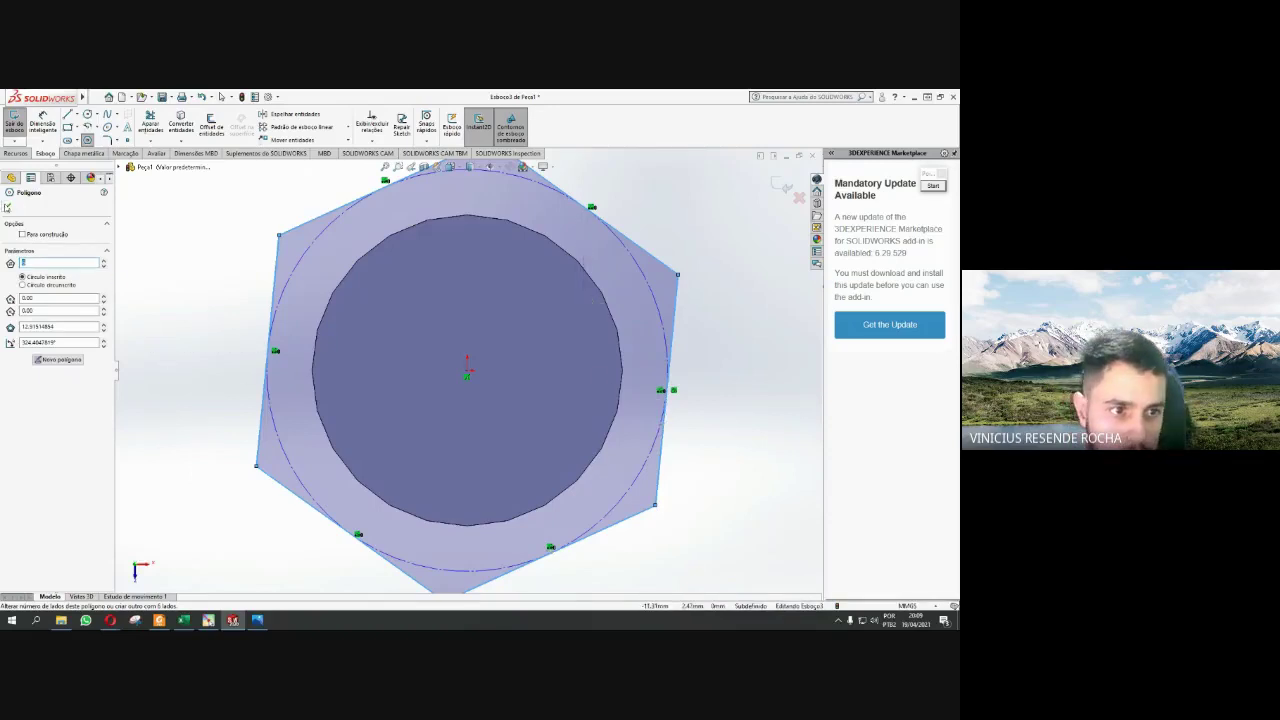
pyautogui.click(8, 207)
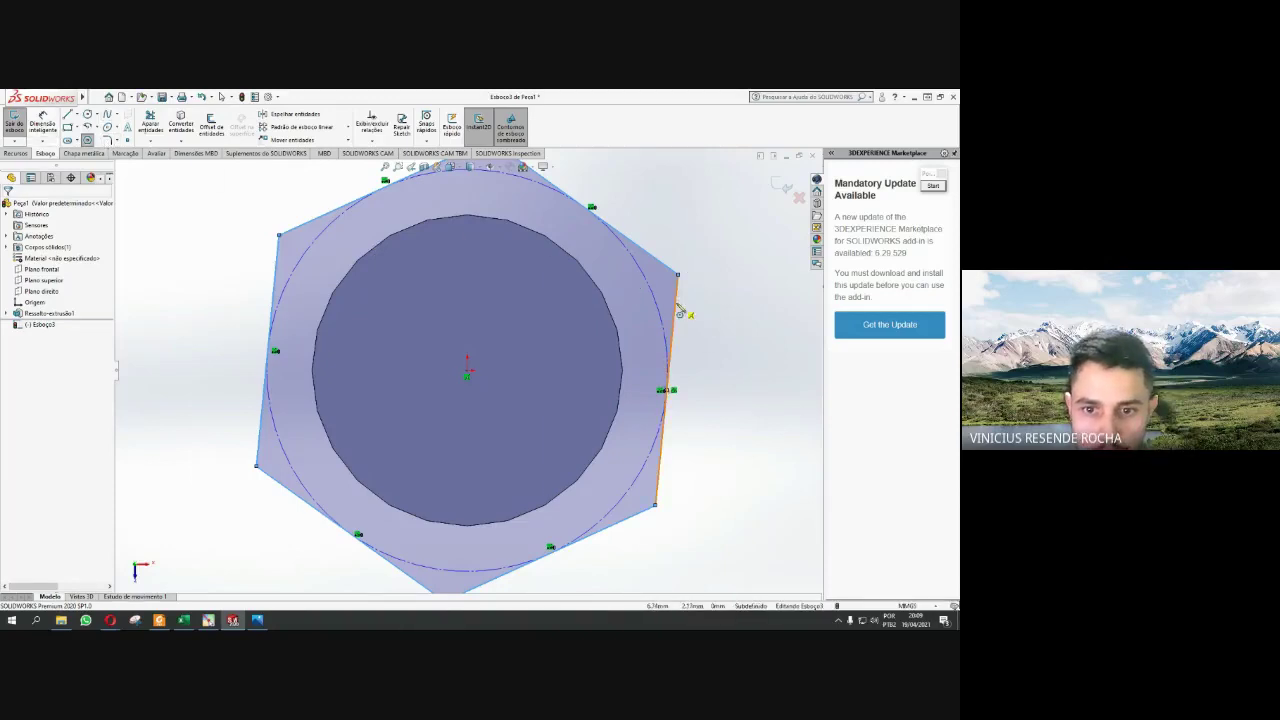
pyautogui.press('Escape')
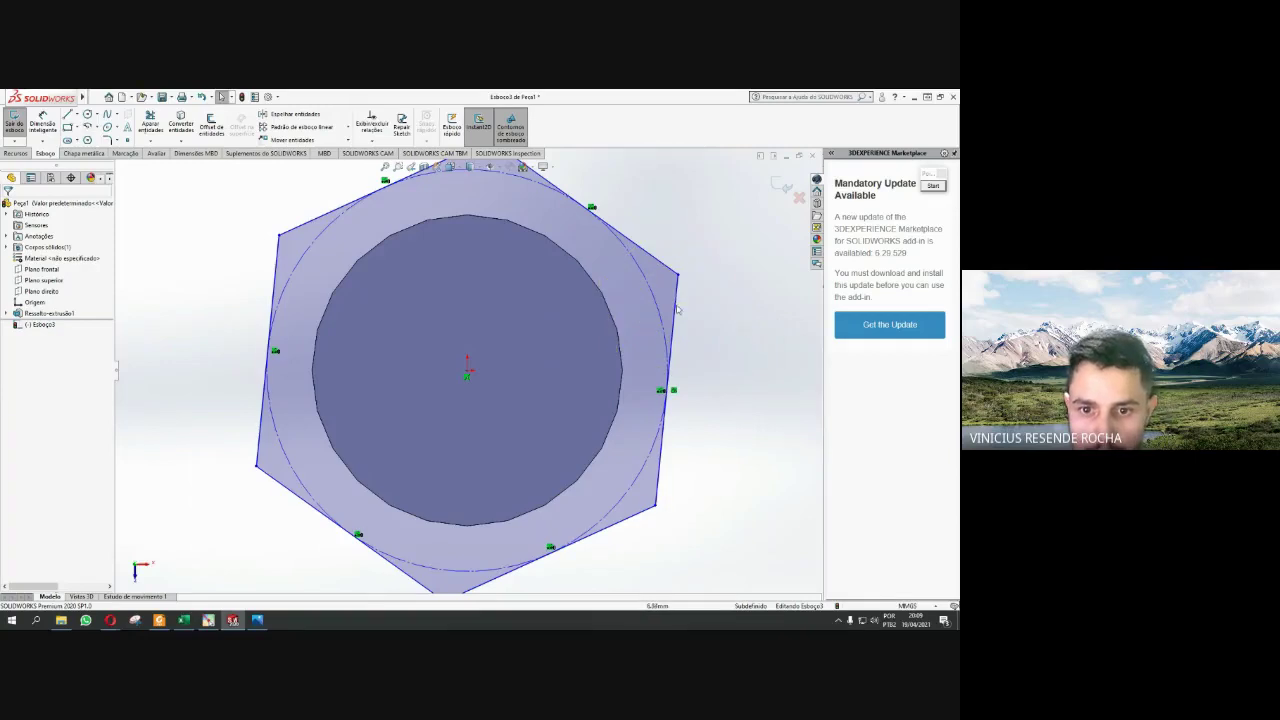
pyautogui.click(676, 306)
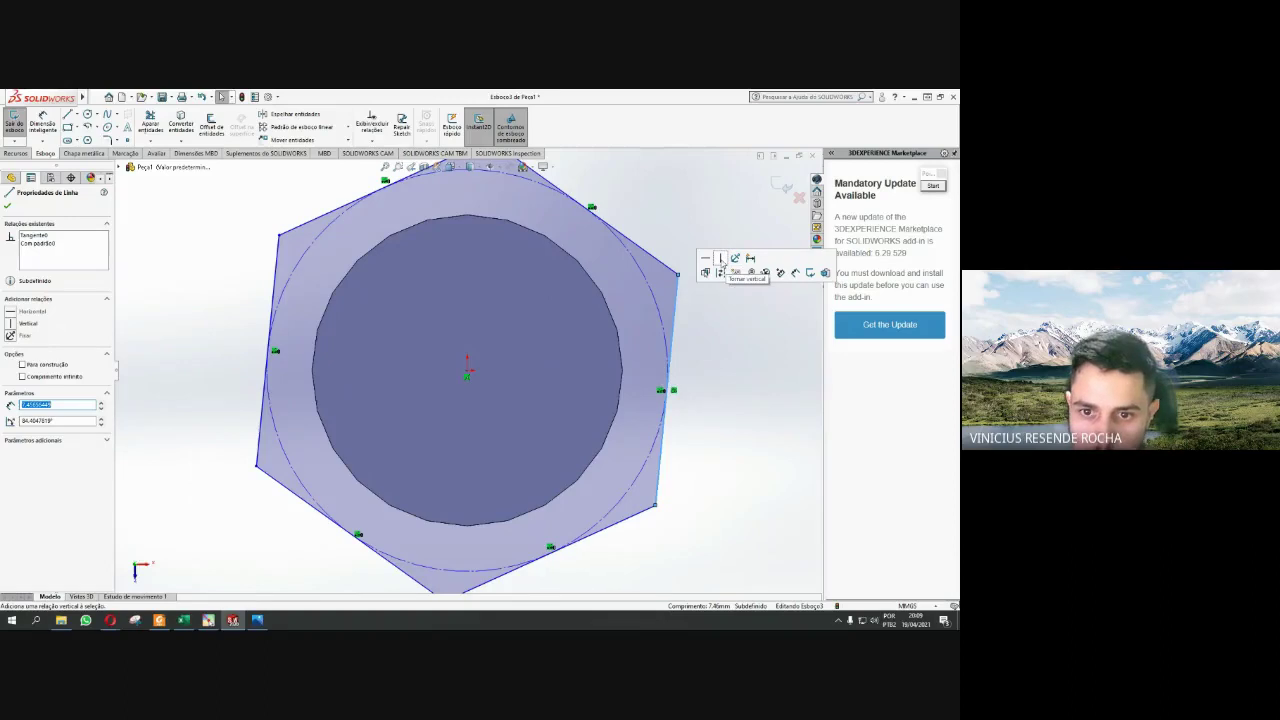
pyautogui.click(720, 262)
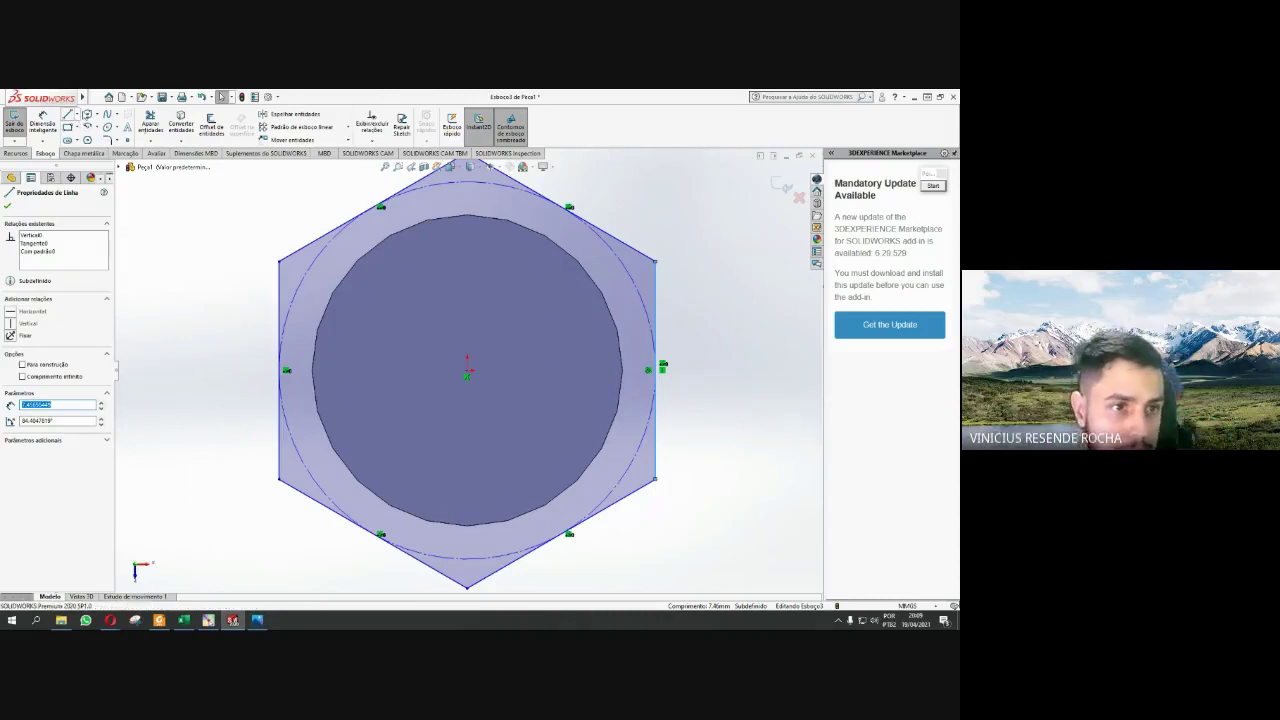
# - Dimension the two vertical sides 17 mm apart, placing the dimension above the hexagon
pyautogui.click(42, 125)
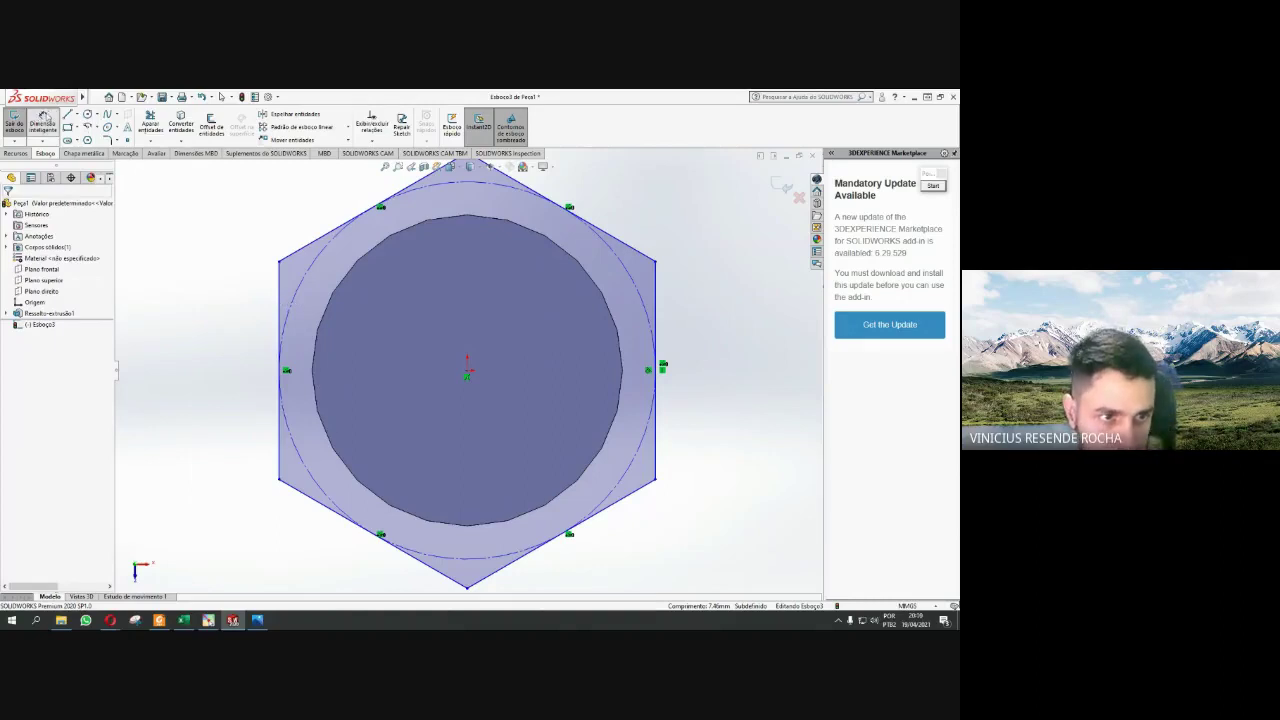
pyautogui.click(281, 322)
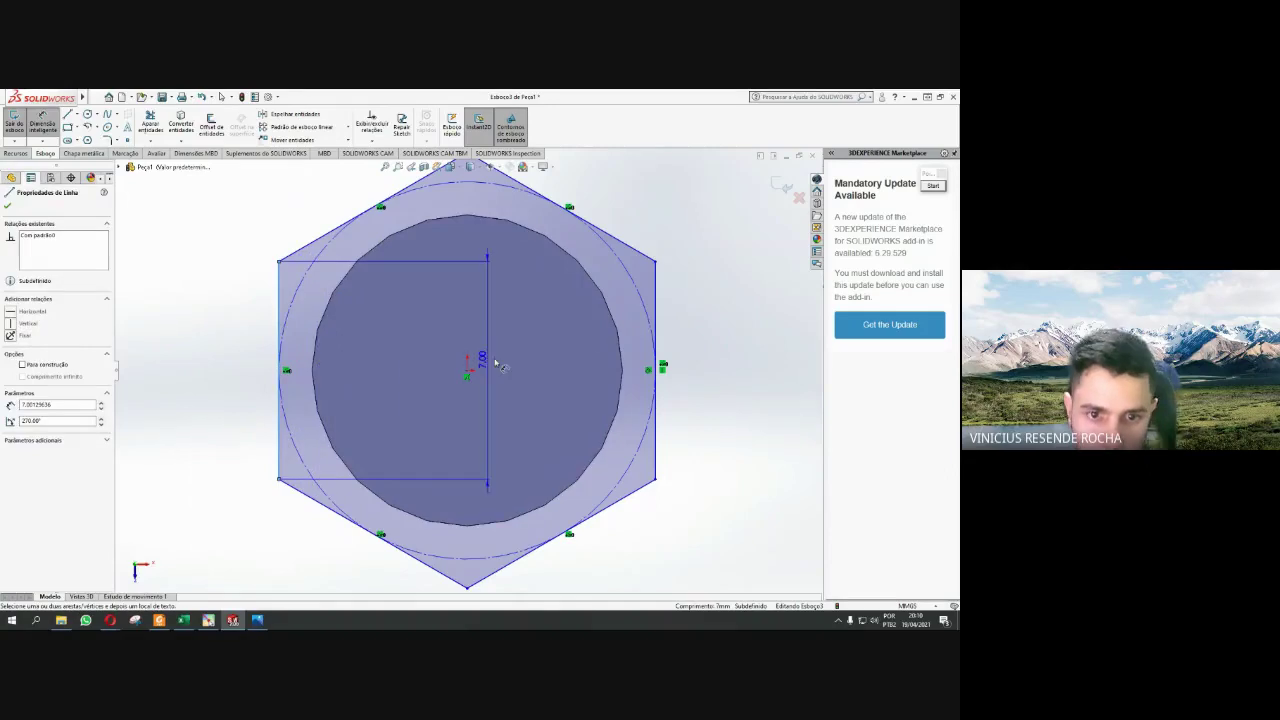
pyautogui.click(654, 305)
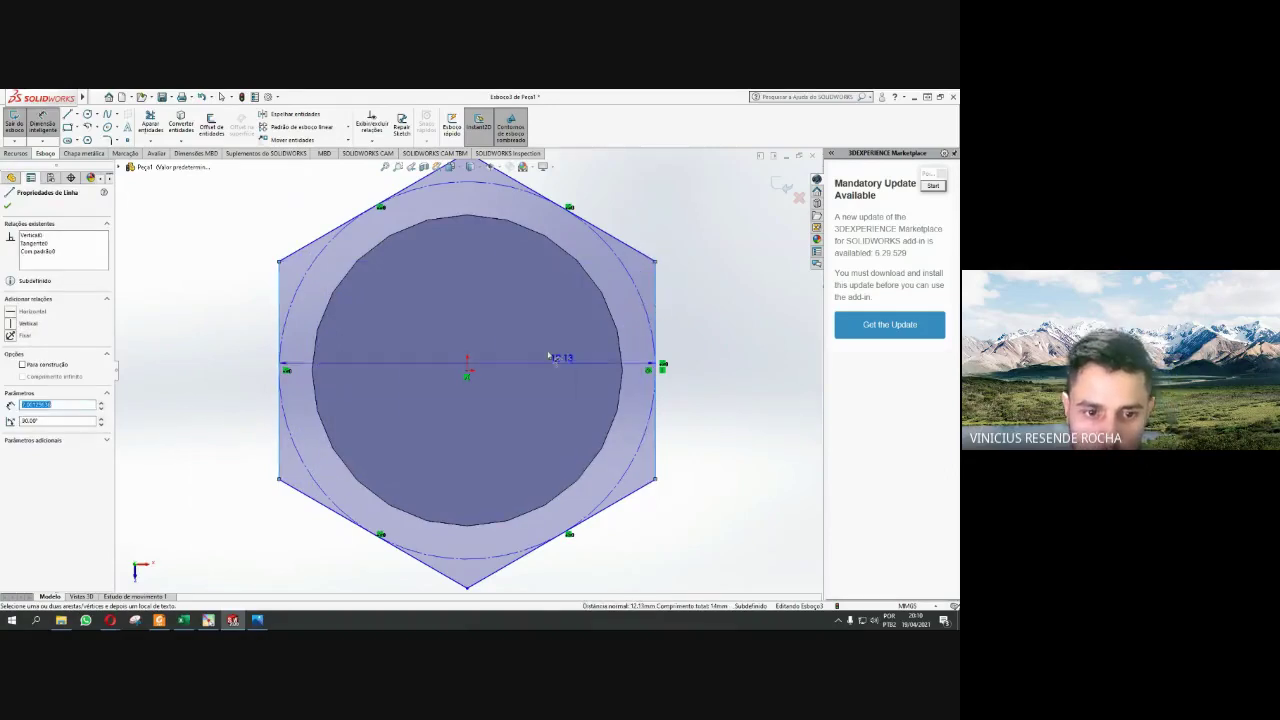
pyautogui.scroll(3, 560, 355)
pyautogui.click(483, 262)
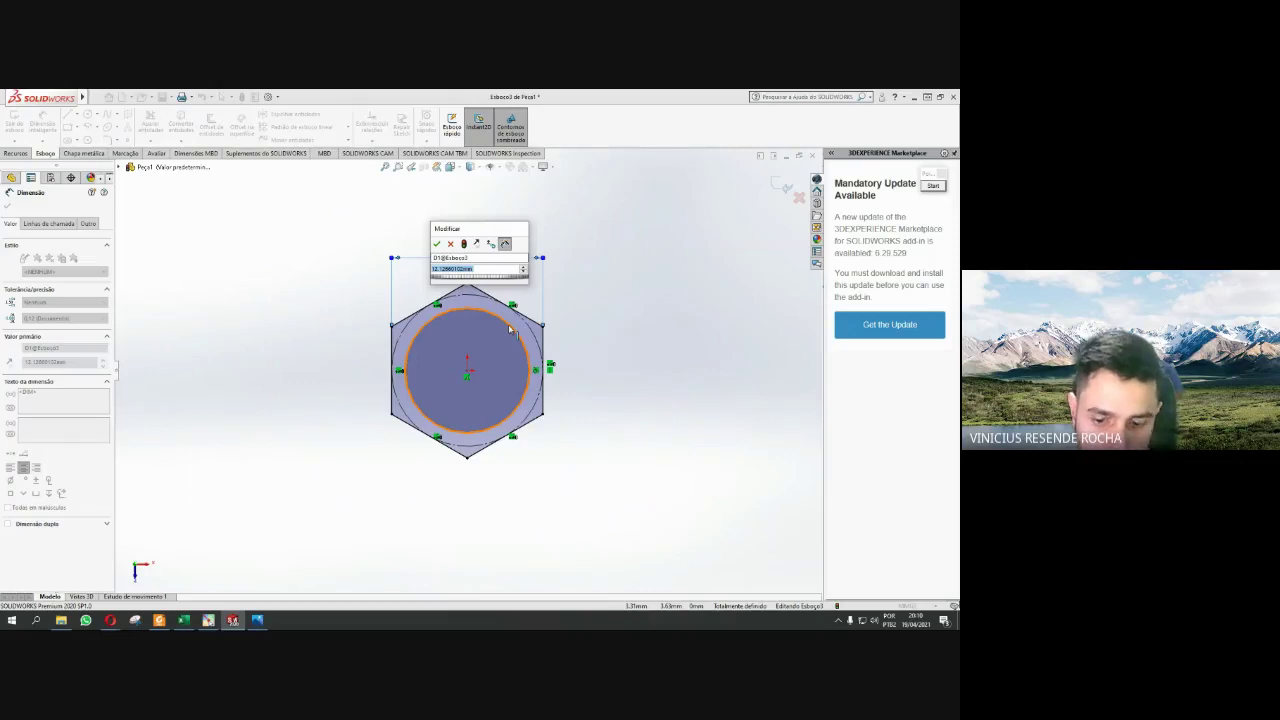
pyautogui.write('17')
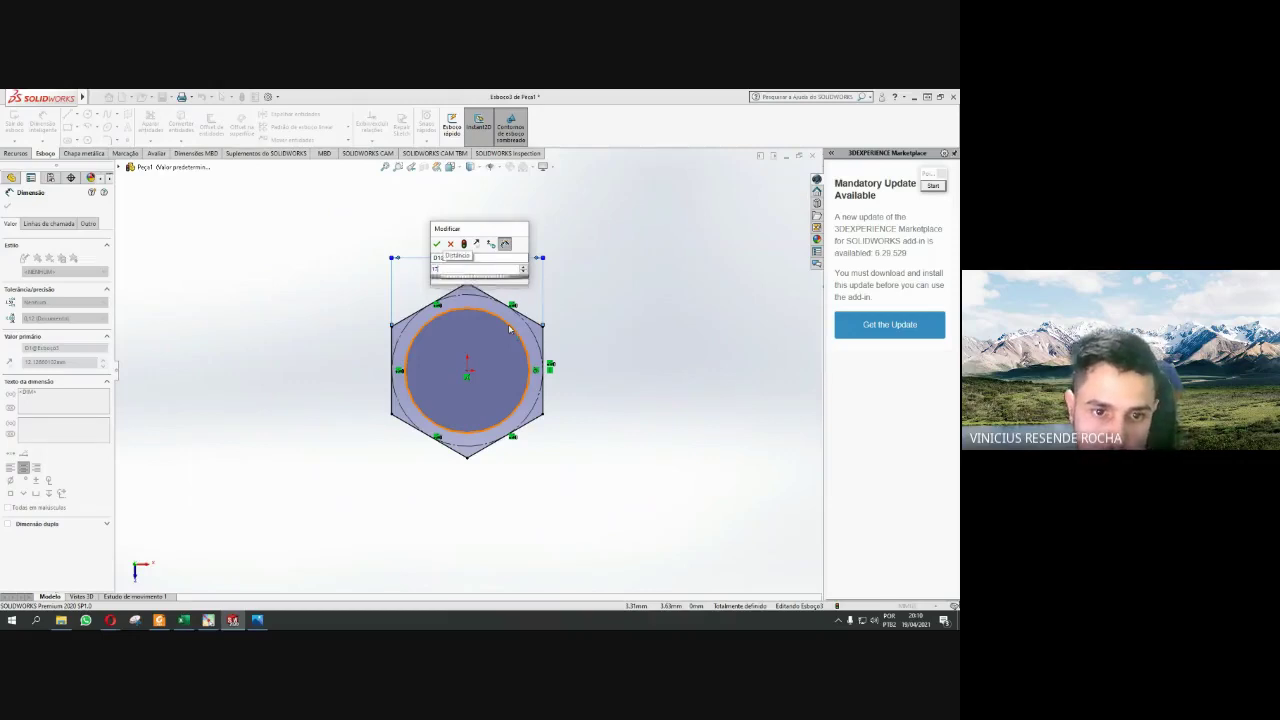
pyautogui.press('Return')
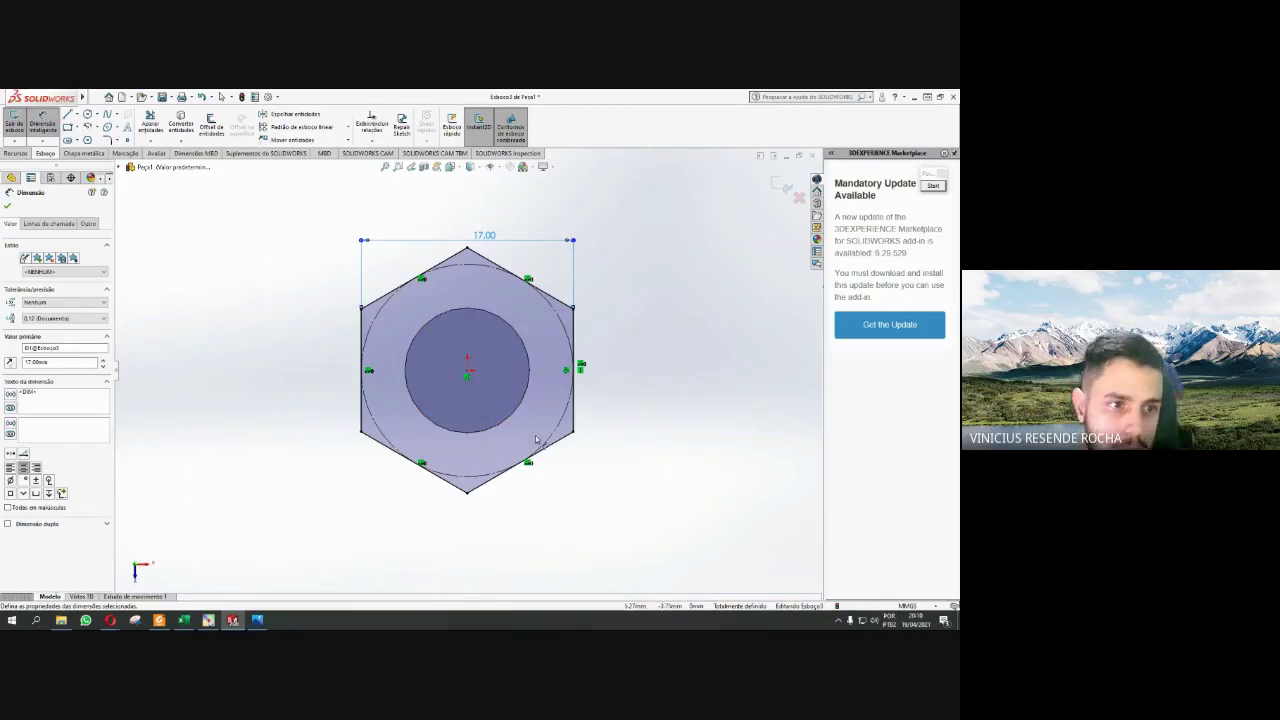
# - Close the dimension and exit sketch Esboço3, orbiting to see the shank
pyautogui.click(8, 207)
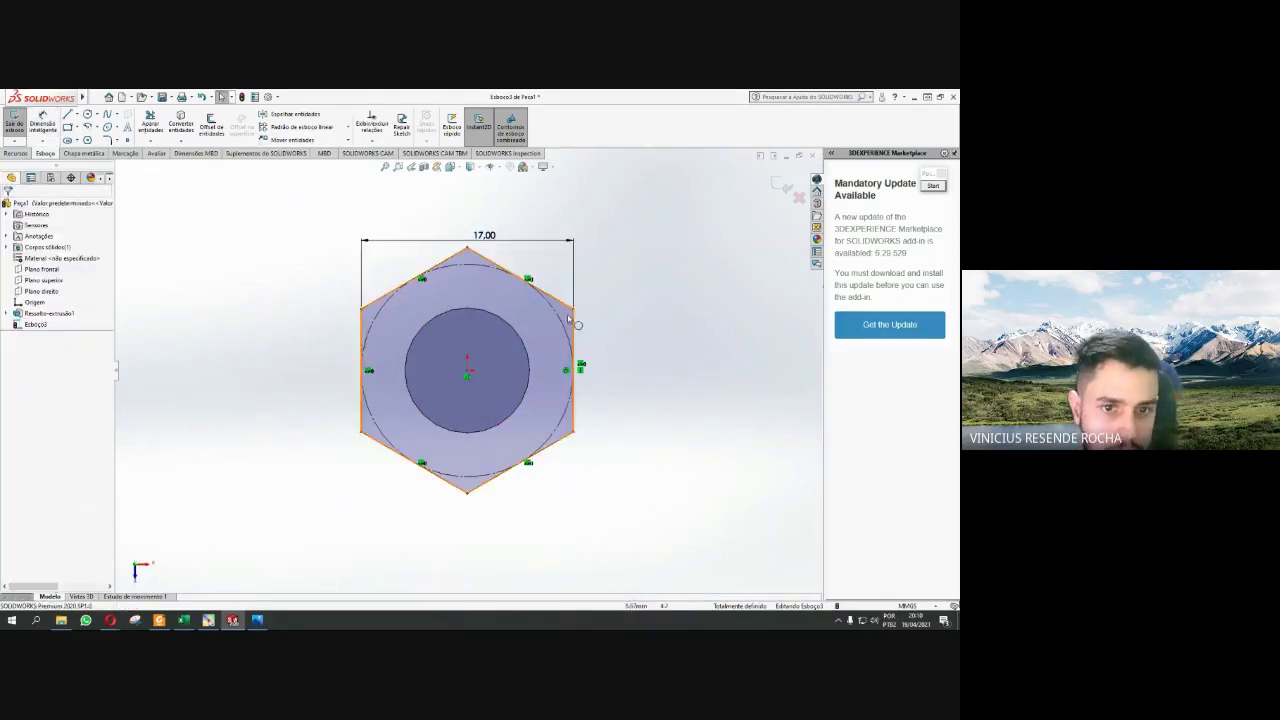
pyautogui.moveTo(308, 338); pyautogui.dragTo(380, 320, button='middle')
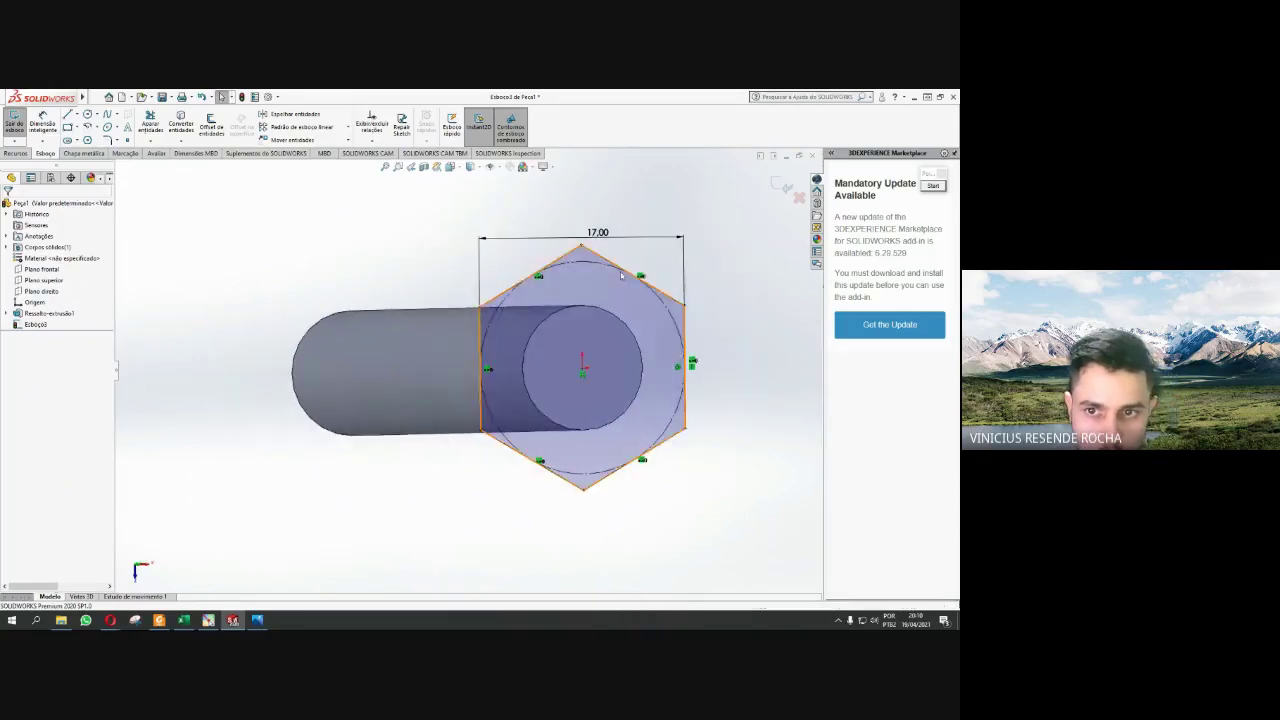
pyautogui.click(781, 187)
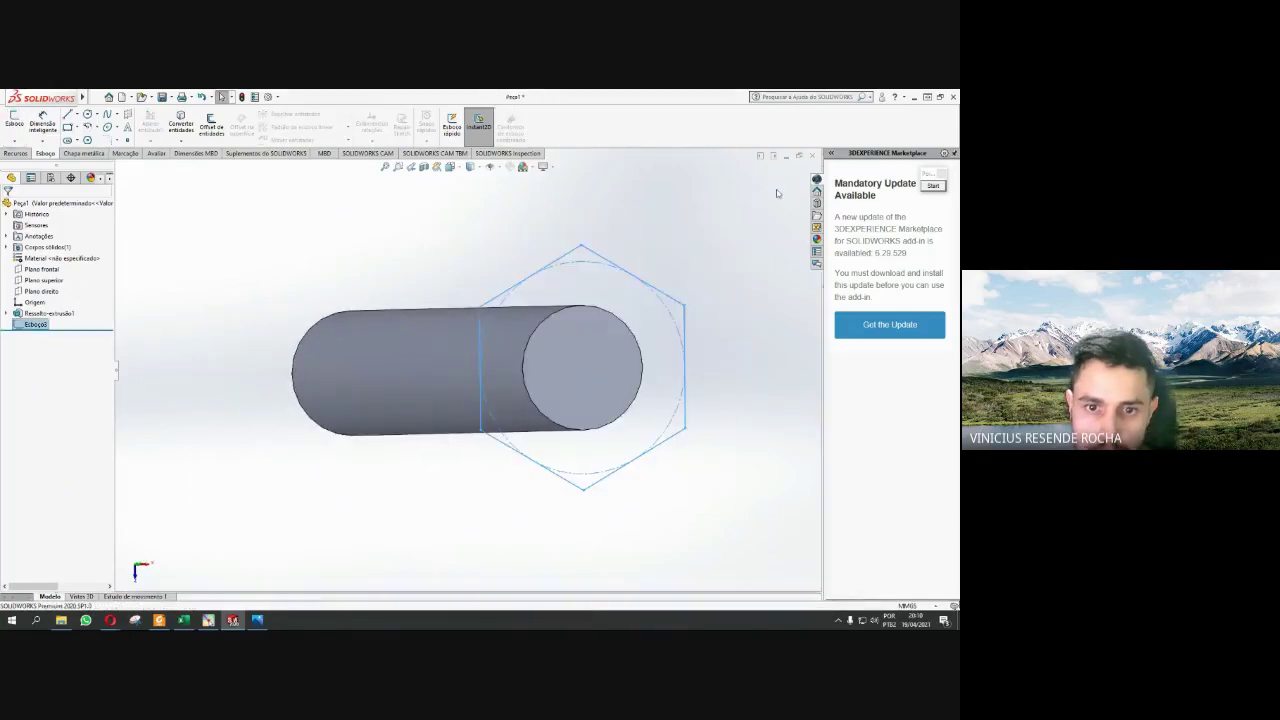
pyautogui.moveTo(488, 441); pyautogui.dragTo(406, 388, button='middle')
pyautogui.scroll(3, 406, 388)
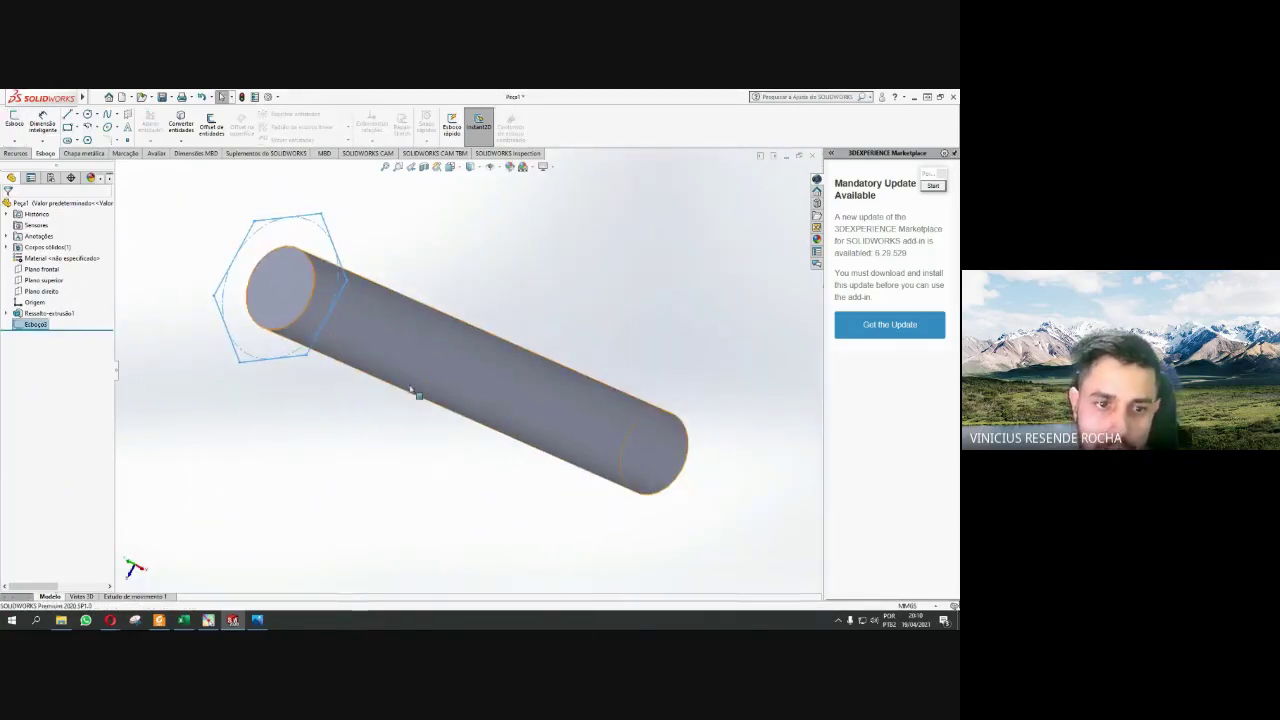
pyautogui.moveTo(334, 338)
pyautogui.mouseDown(button='middle')
pyautogui.moveTo(352, 306)
pyautogui.moveTo(366, 311)
pyautogui.mouseUp(button='middle')
pyautogui.scroll(-3, 380, 284)
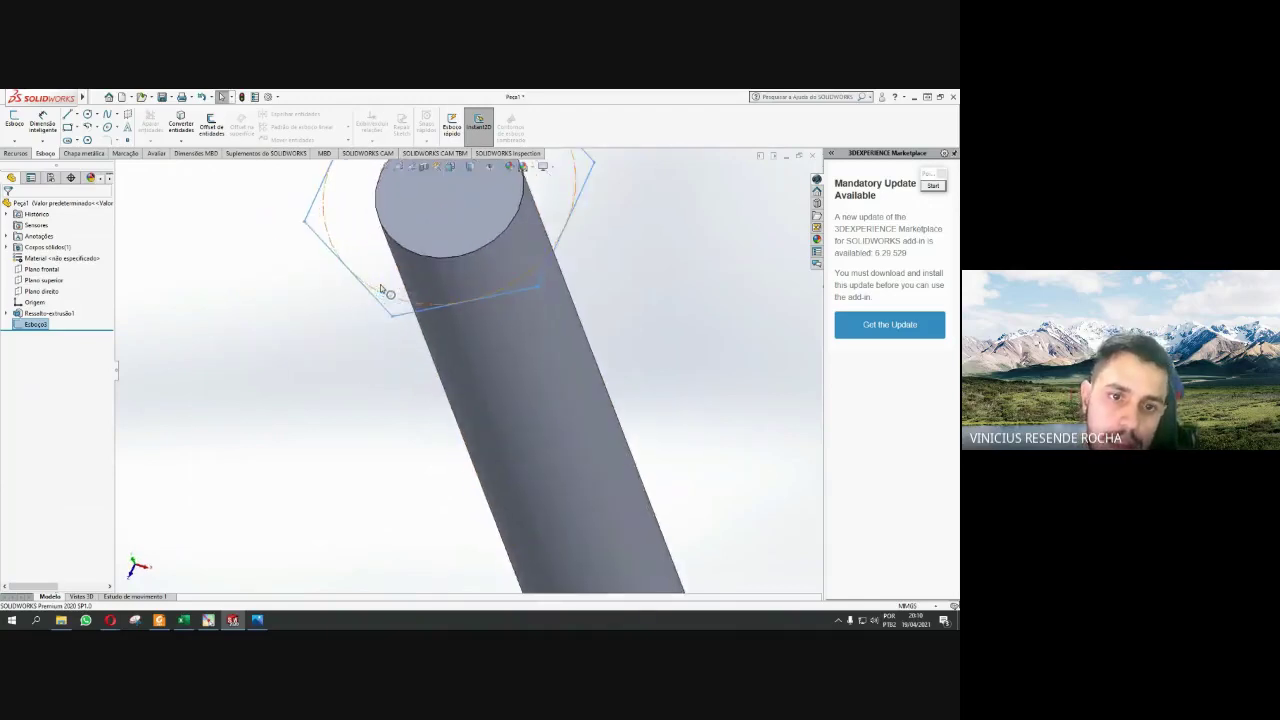
pyautogui.scroll(3, 381, 287)
pyautogui.scroll(-2, 469, 293)
pyautogui.scroll(-1, 466, 332)
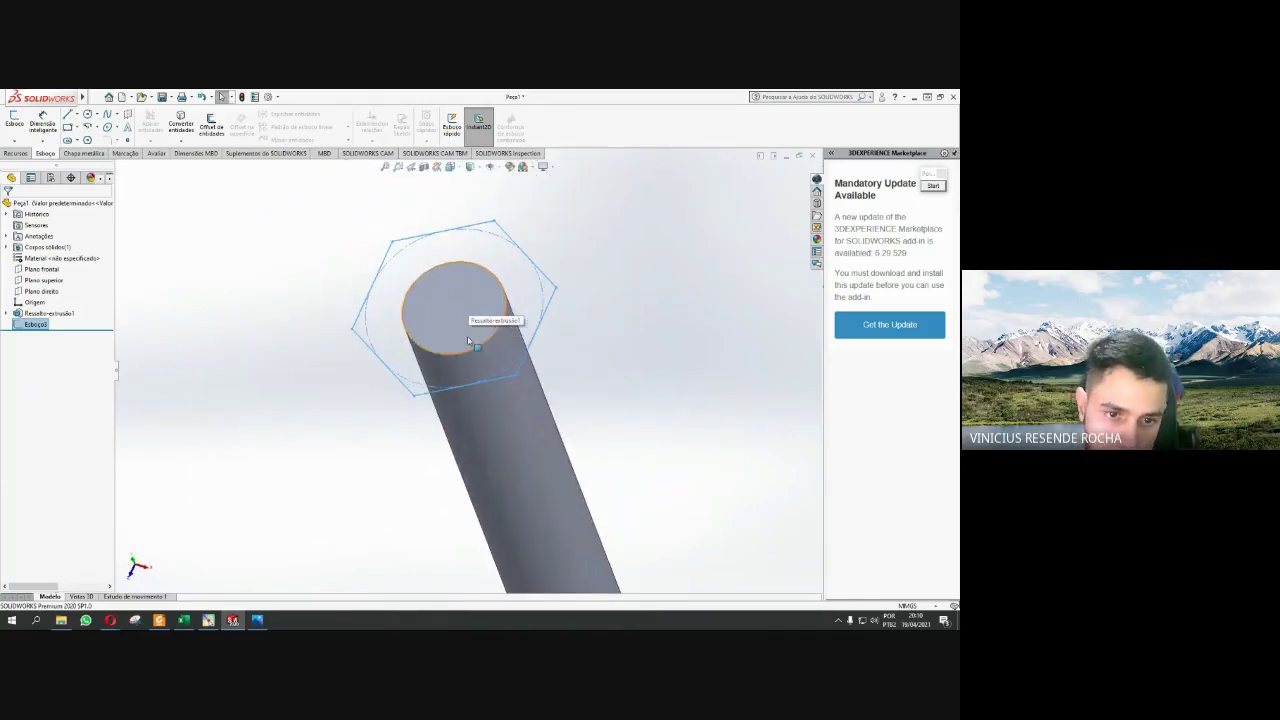
# - Extrude the hexagon 7 mm into the hex head, checking the reference drawing for proportions
pyautogui.click(18, 154)
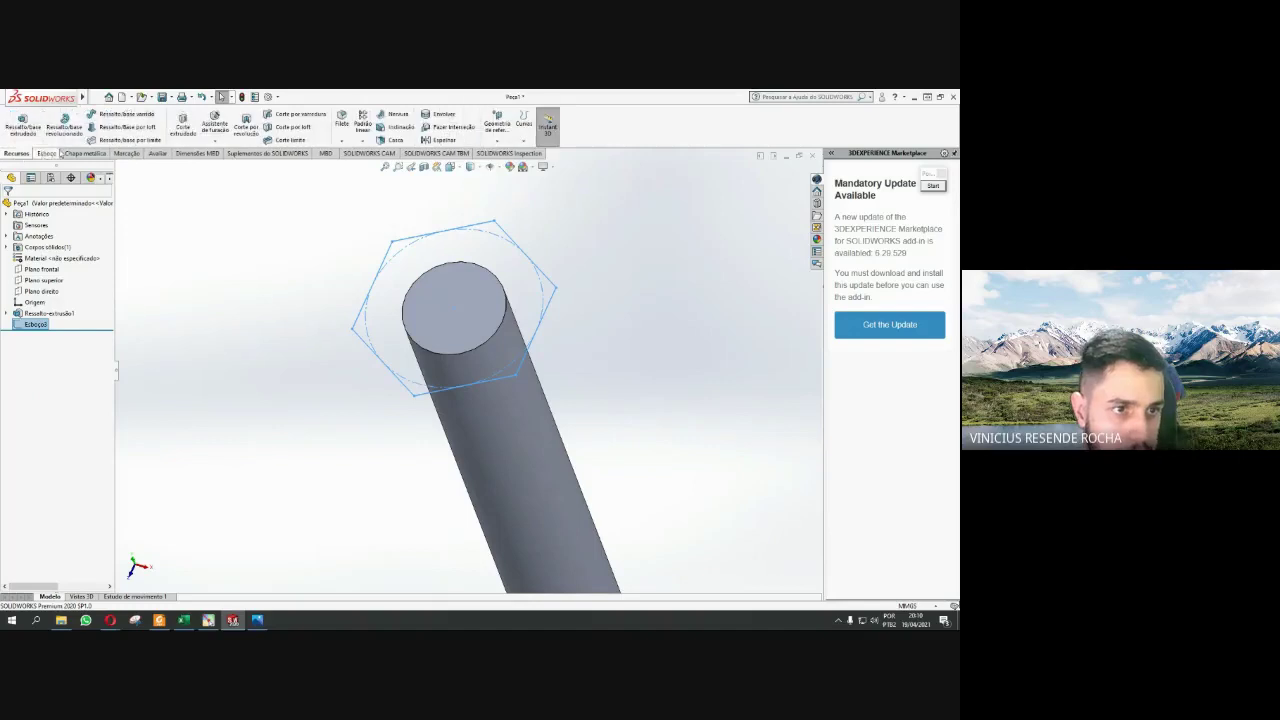
pyautogui.click(23, 122)
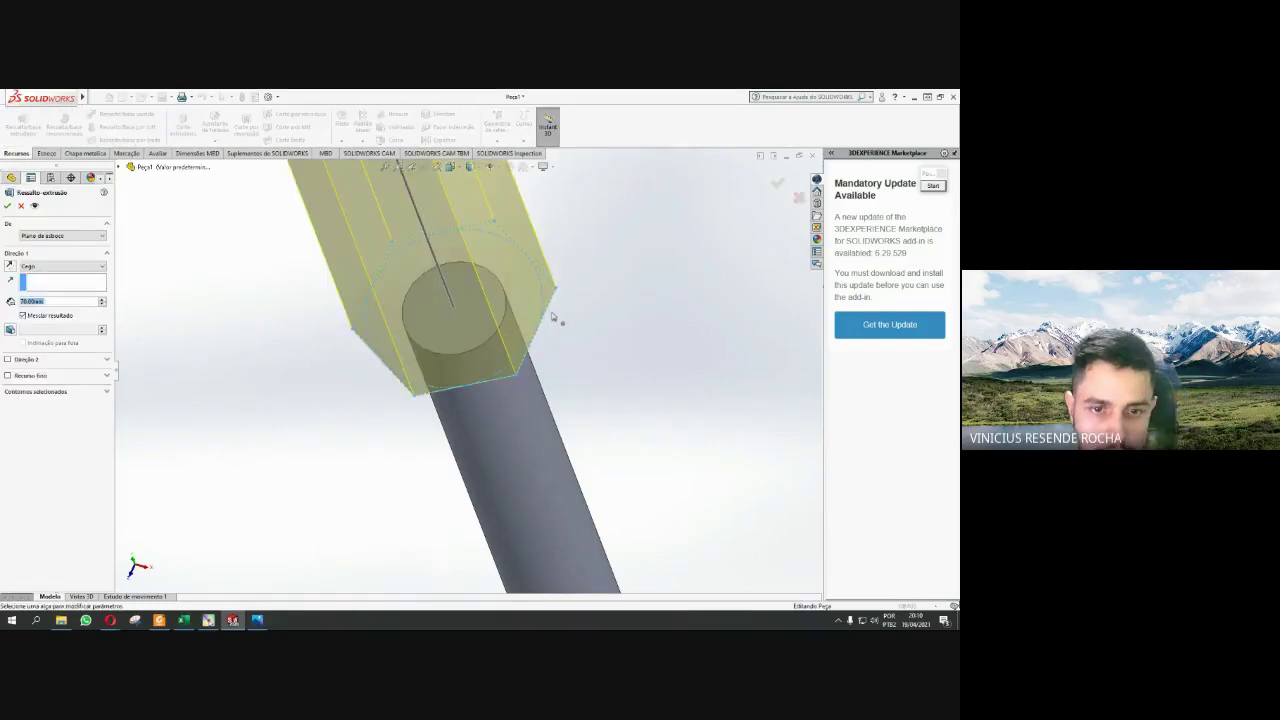
pyautogui.scroll(3, 552, 316)
pyautogui.scroll(-2, 528, 300)
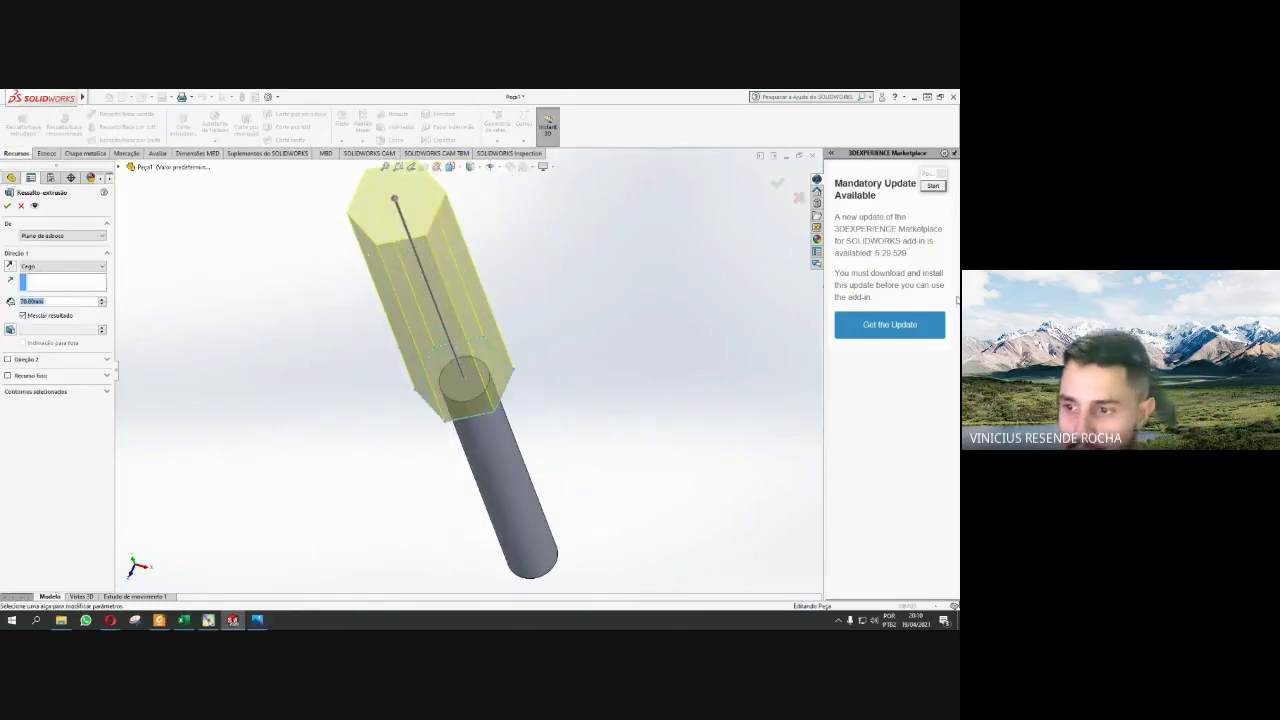
pyautogui.hotkey('alt', 'Tab')
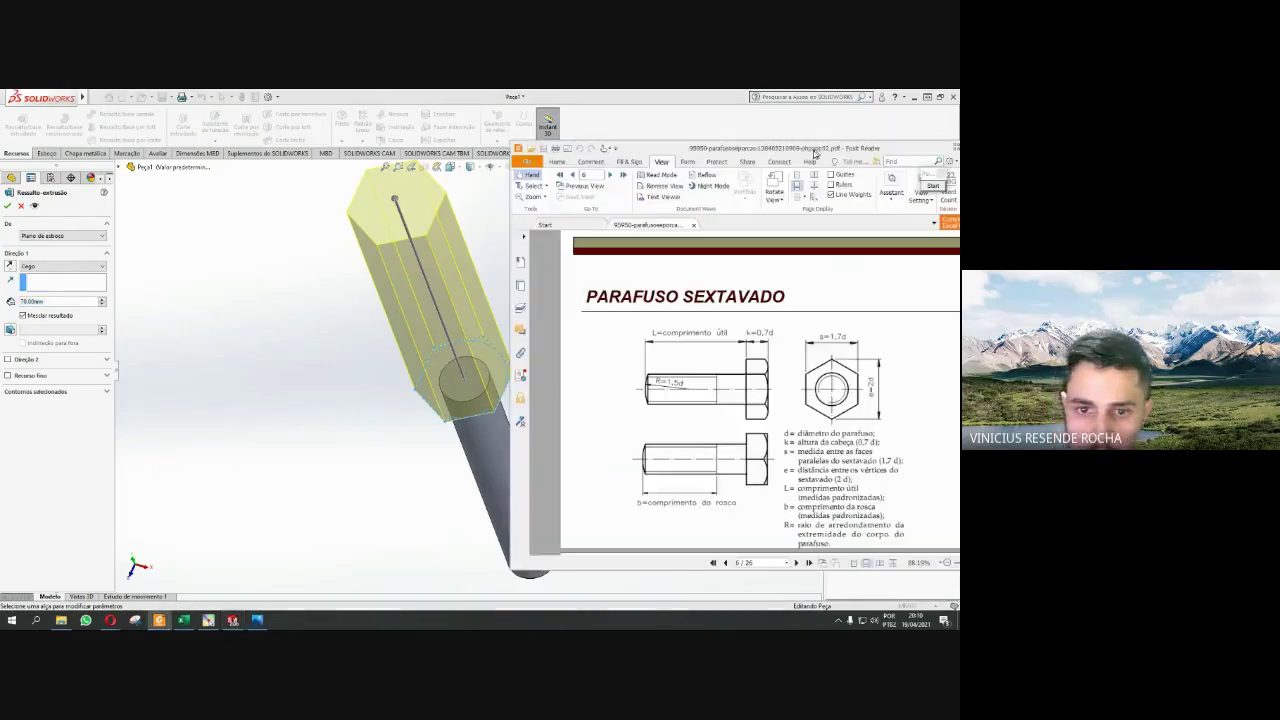
pyautogui.moveTo(829, 163); pyautogui.dragTo(690, 165)
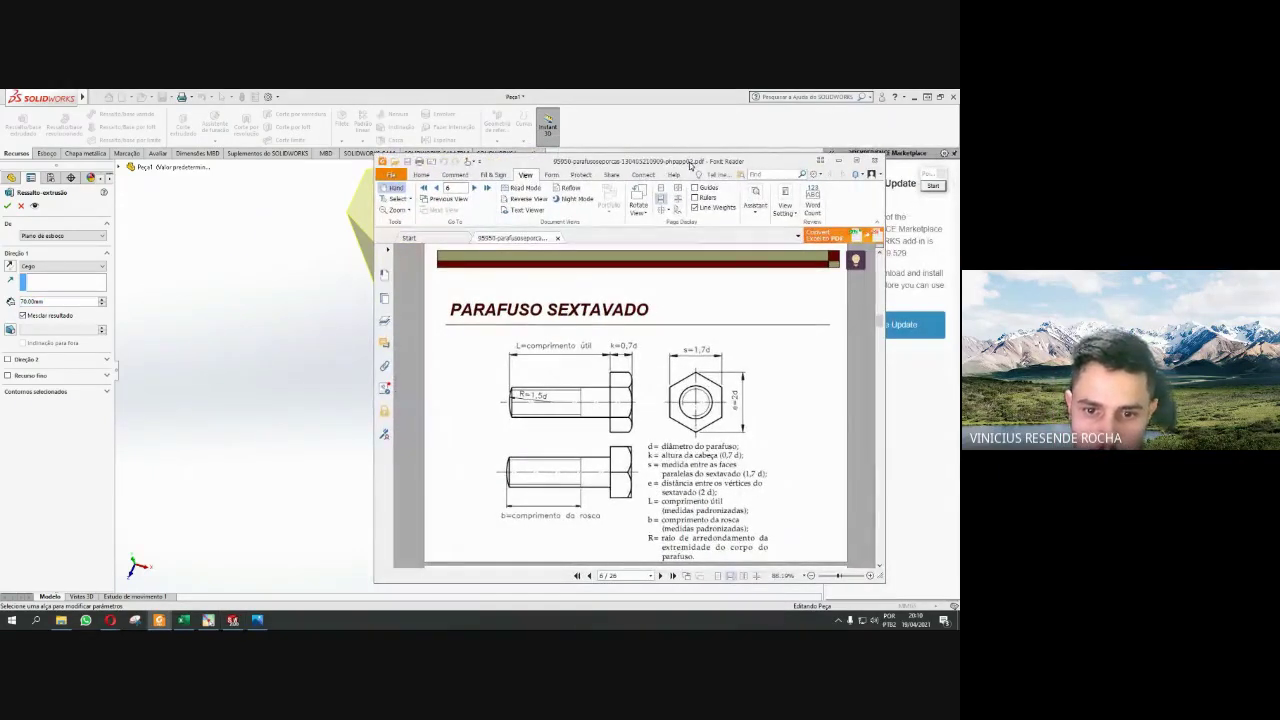
pyautogui.moveTo(690, 165); pyautogui.dragTo(714, 162)
pyautogui.click(862, 158)
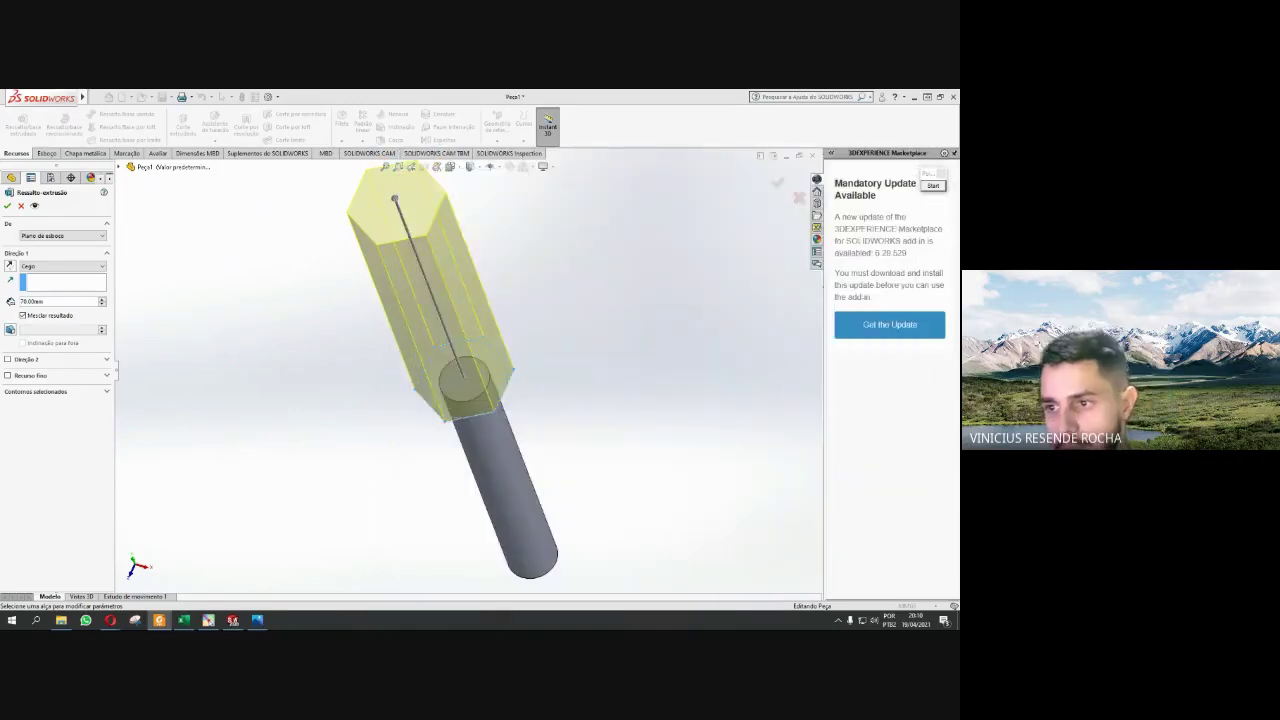
pyautogui.click(62, 305)
pyautogui.write('7')
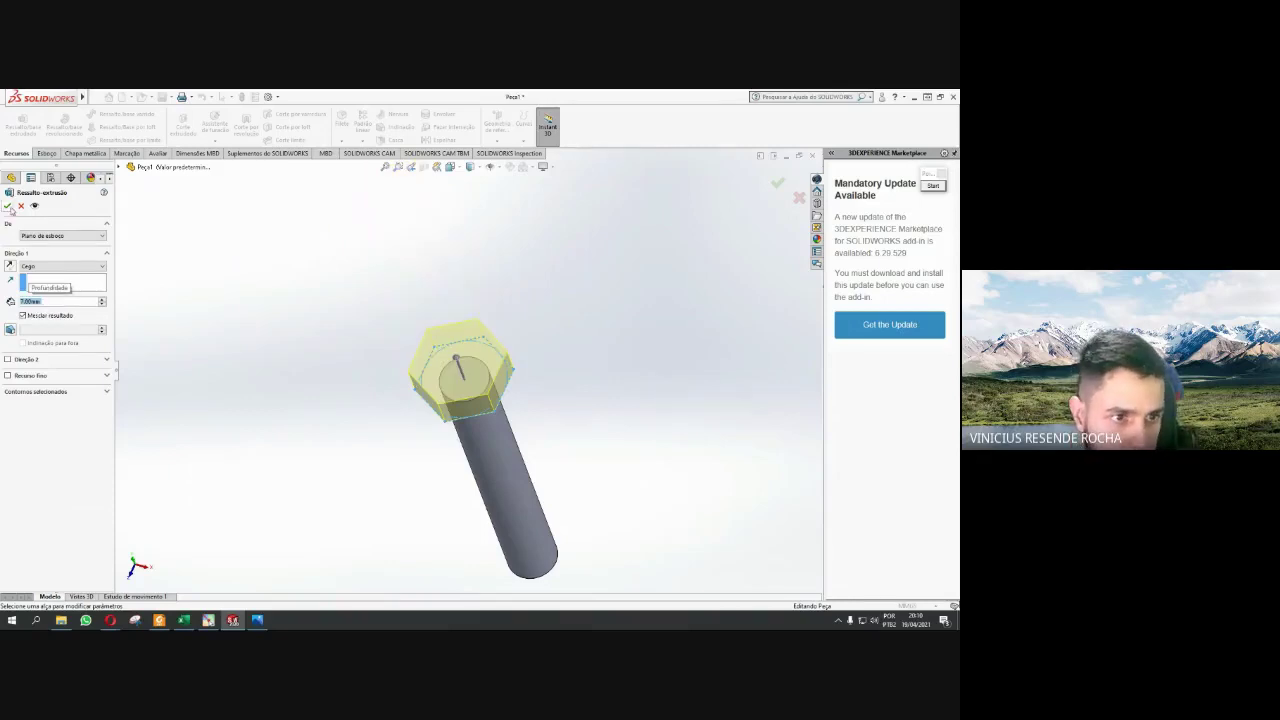
pyautogui.click(8, 206)
pyautogui.moveTo(434, 446)
pyautogui.mouseDown(button='middle')
pyautogui.moveTo(473, 368)
pyautogui.moveTo(414, 354)
pyautogui.mouseUp(button='middle')
pyautogui.scroll(1, 415, 373)
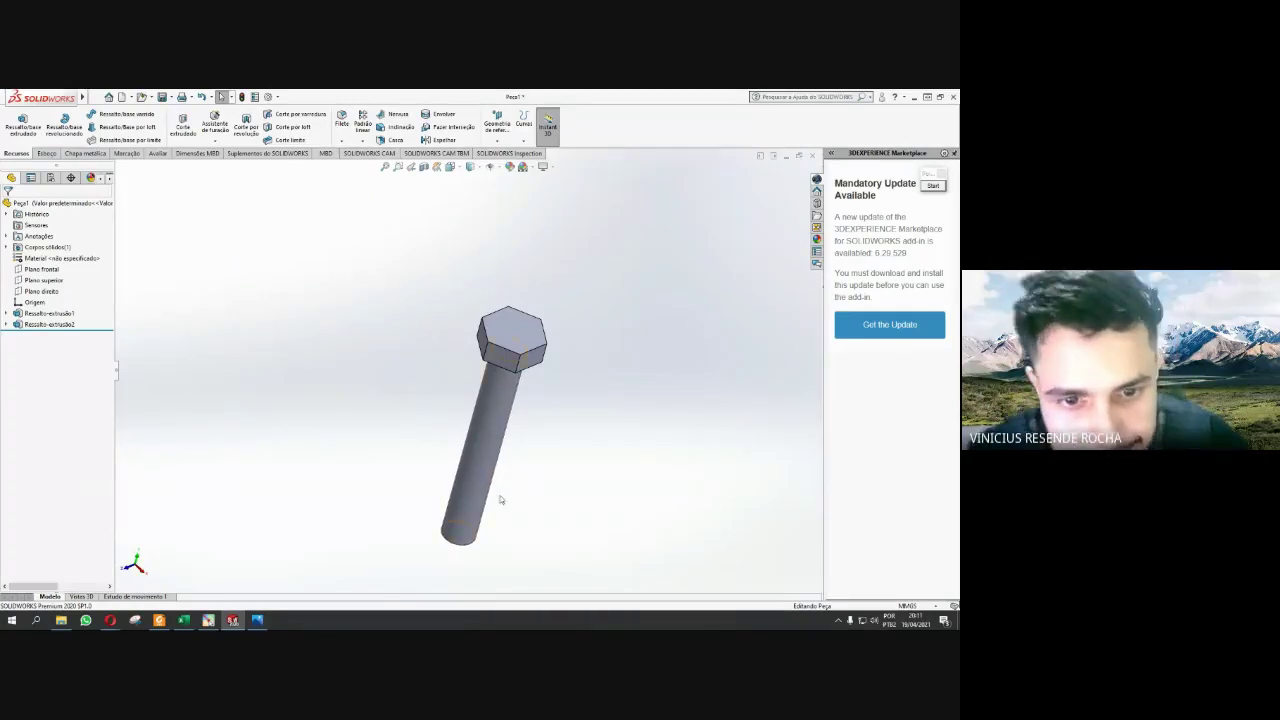
# - Select the underside face of the hex head and view it Normal To (Ctrl+8)
pyautogui.moveTo(534, 523)
pyautogui.mouseDown(button='middle')
pyautogui.moveTo(557, 371)
pyautogui.moveTo(603, 346)
pyautogui.moveTo(630, 352)
pyautogui.moveTo(503, 374)
pyautogui.moveTo(571, 440)
pyautogui.mouseUp(button='middle')
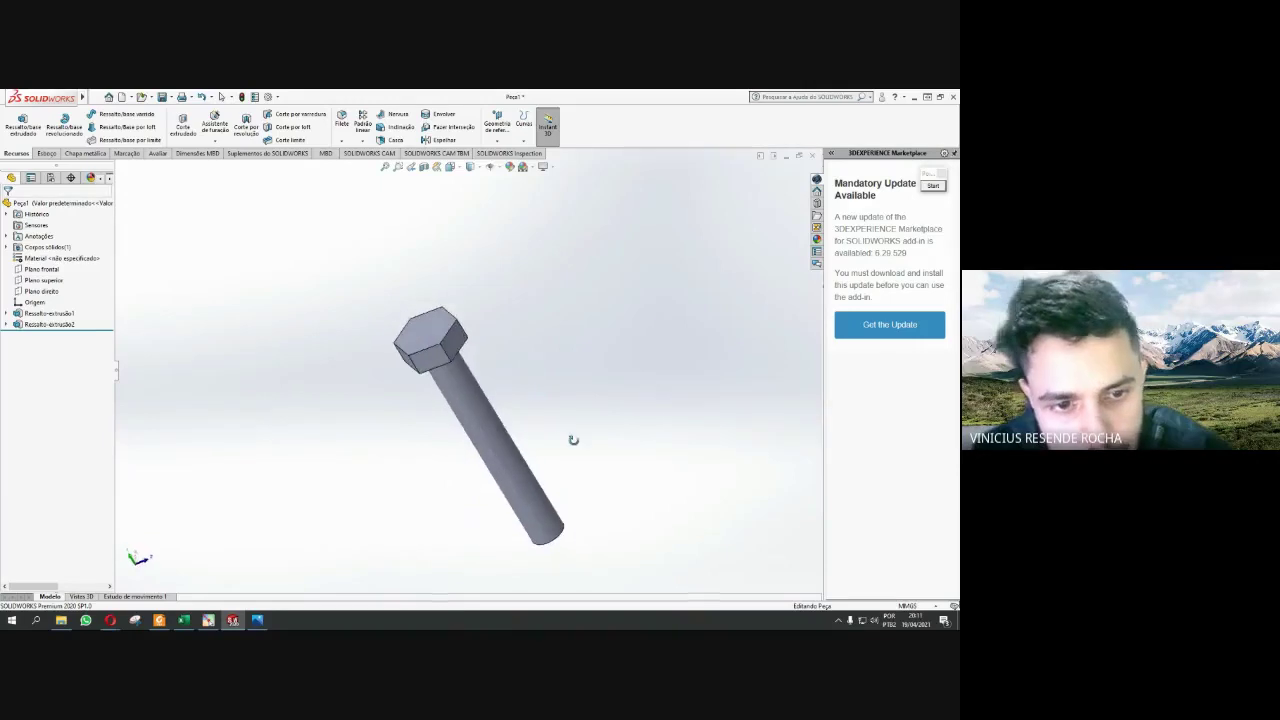
pyautogui.moveTo(506, 394)
pyautogui.mouseDown(button='middle')
pyautogui.moveTo(500, 412)
pyautogui.moveTo(434, 257)
pyautogui.moveTo(461, 347)
pyautogui.mouseUp(button='middle')
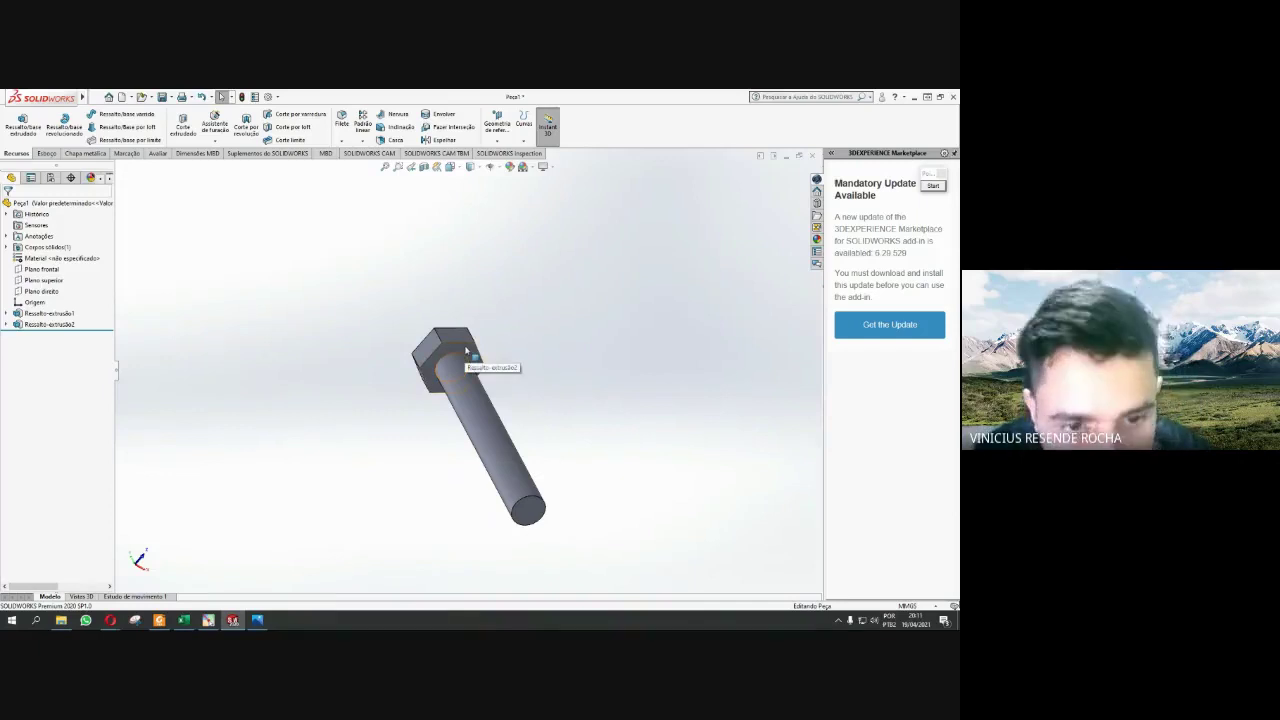
pyautogui.click(466, 350)
pyautogui.moveTo(466, 350); pyautogui.dragTo(445, 333, button='middle')
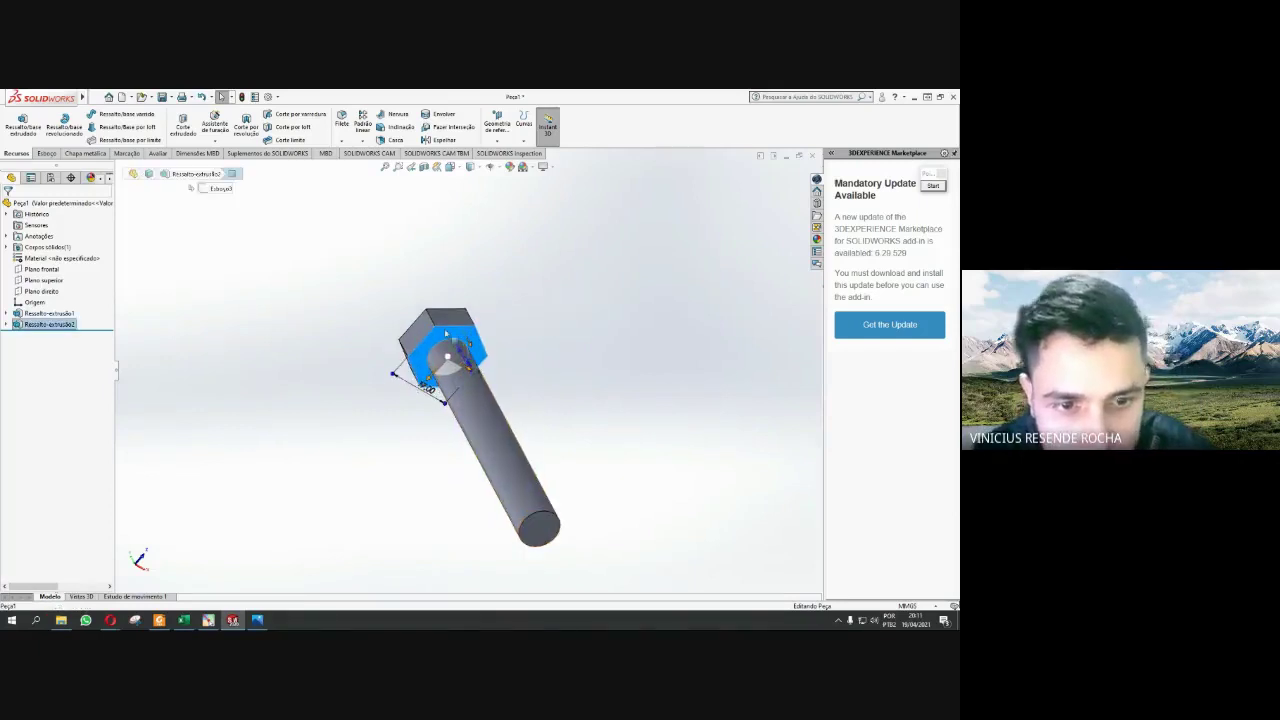
pyautogui.scroll(-2, 445, 340)
pyautogui.scroll(4, 470, 370)
pyautogui.click(542, 389)
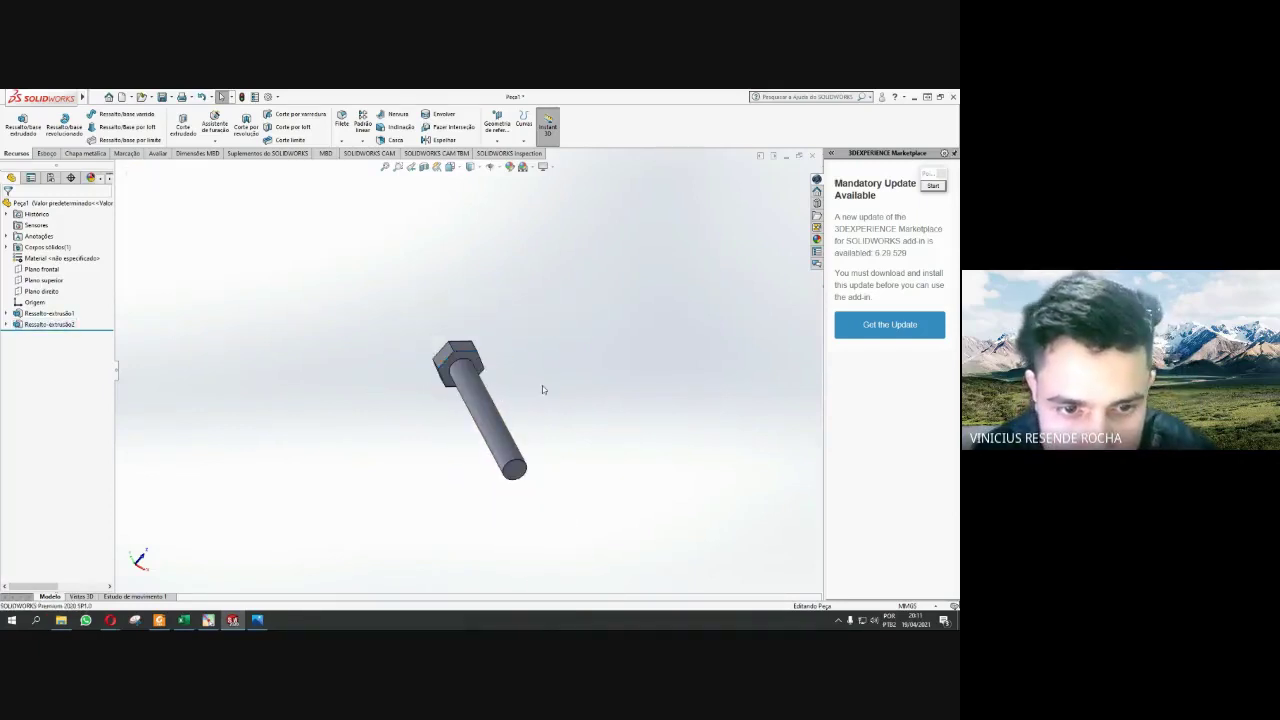
pyautogui.moveTo(507, 354)
pyautogui.mouseDown(button='middle')
pyautogui.moveTo(563, 394)
pyautogui.moveTo(478, 360)
pyautogui.moveTo(514, 394)
pyautogui.moveTo(470, 355)
pyautogui.moveTo(484, 368)
pyautogui.mouseUp(button='middle')
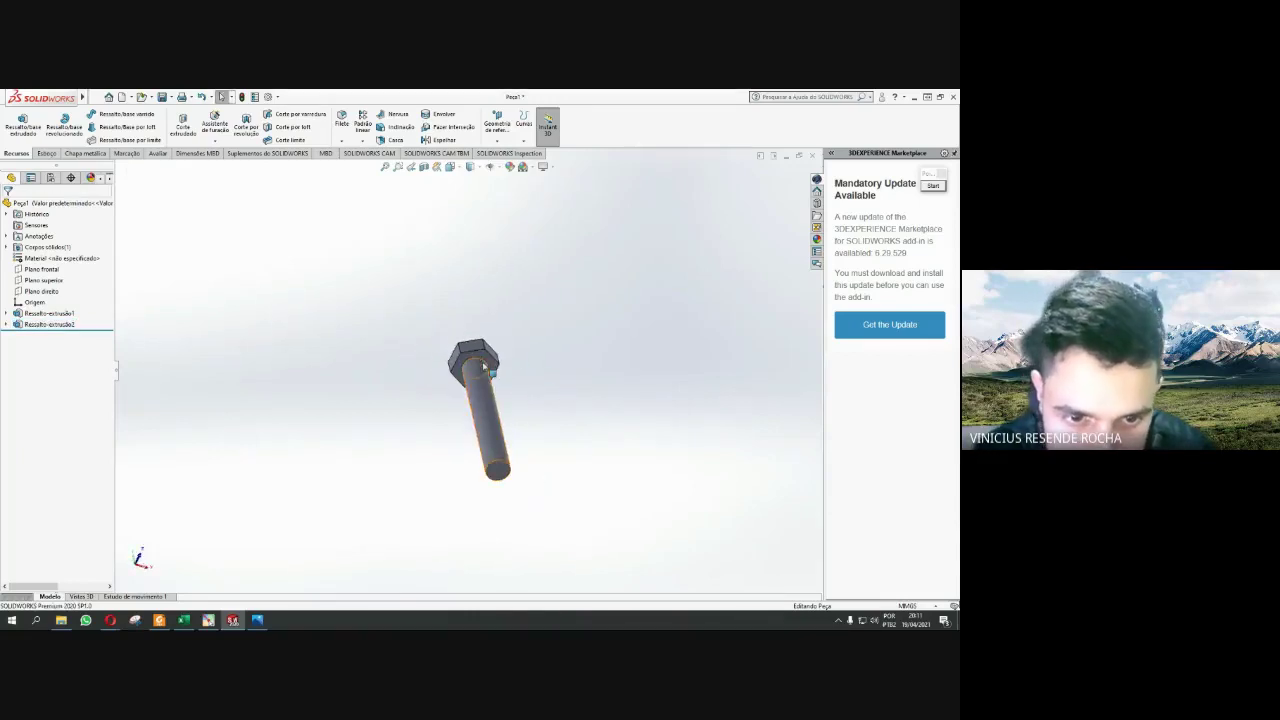
pyautogui.click(482, 362)
pyautogui.scroll(-3, 450, 385)
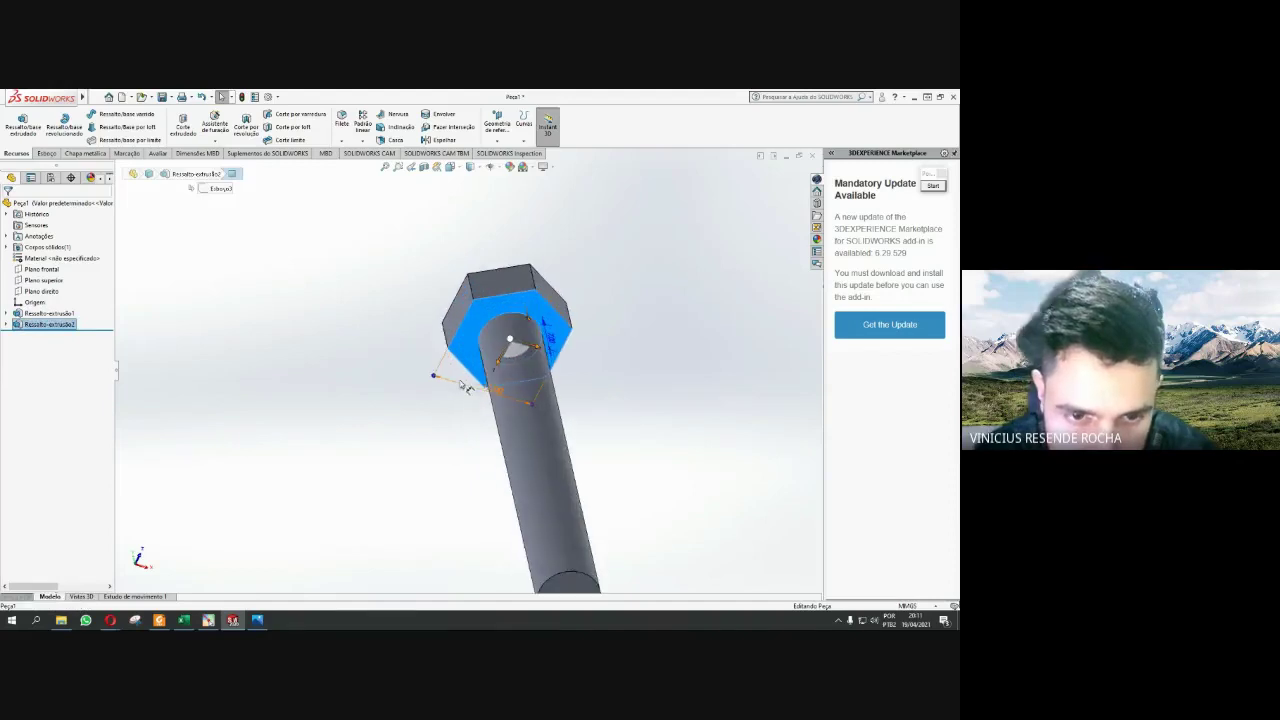
pyautogui.scroll(-3, 470, 372)
pyautogui.scroll(-3, 470, 360)
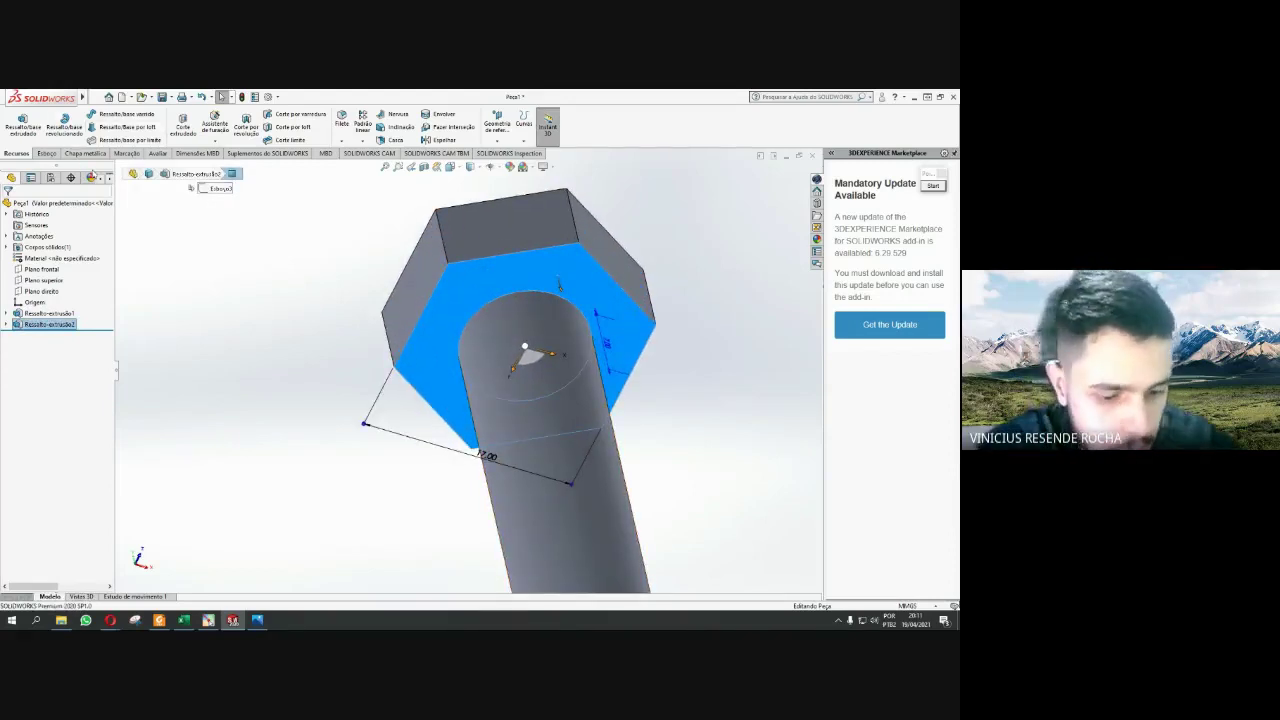
pyautogui.hotkey('ctrl', '8')
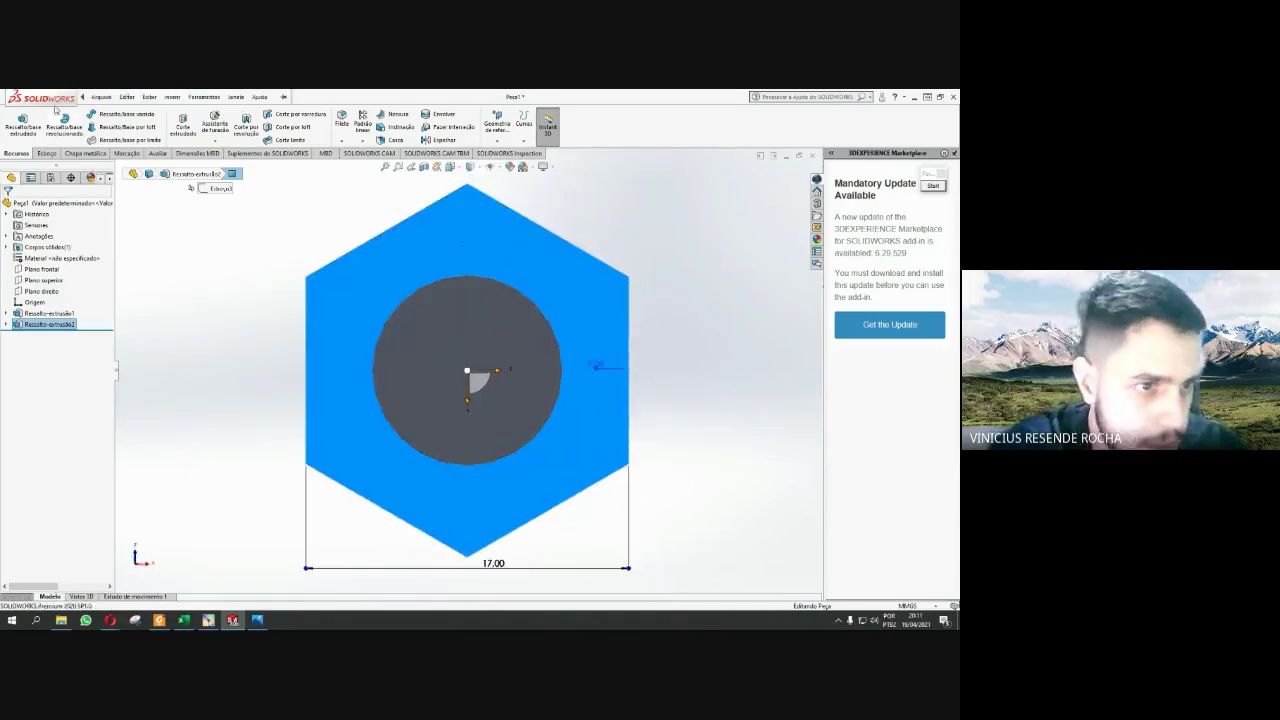
# - Sketch a circle on the head face from the origin out to the hexagon's flat side, then exit the sketch
pyautogui.click(46, 153)
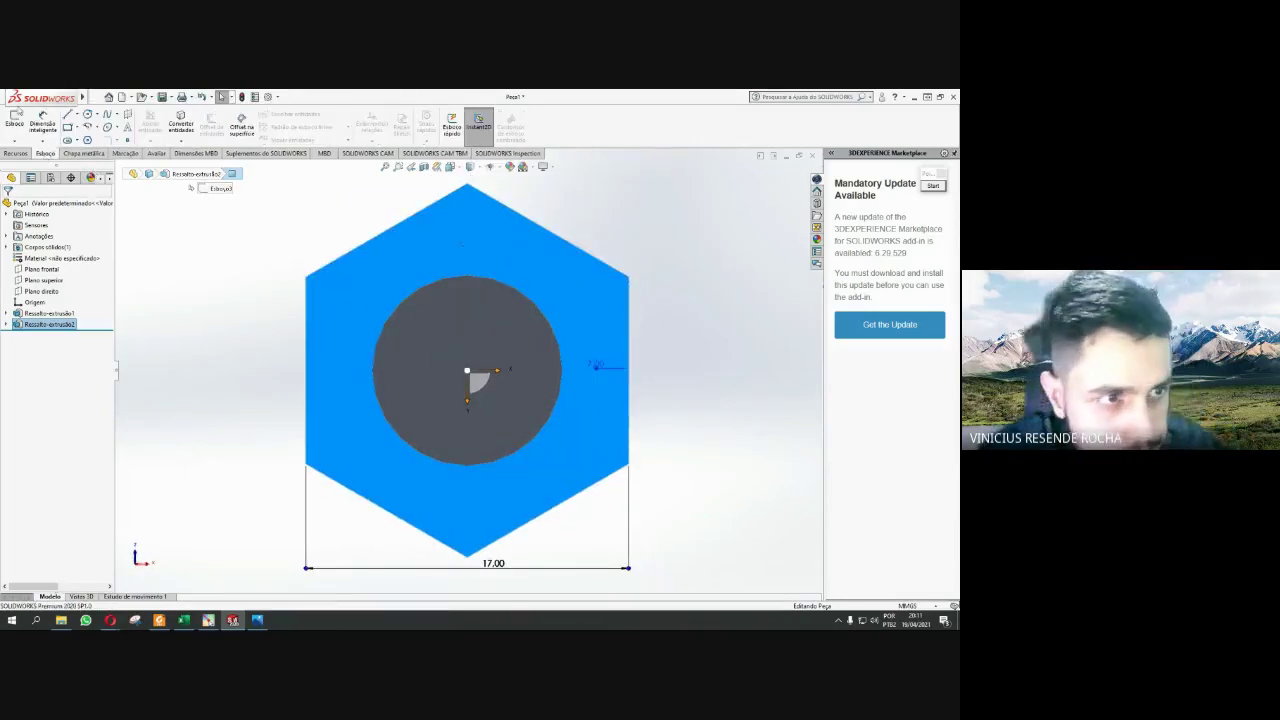
pyautogui.click(15, 120)
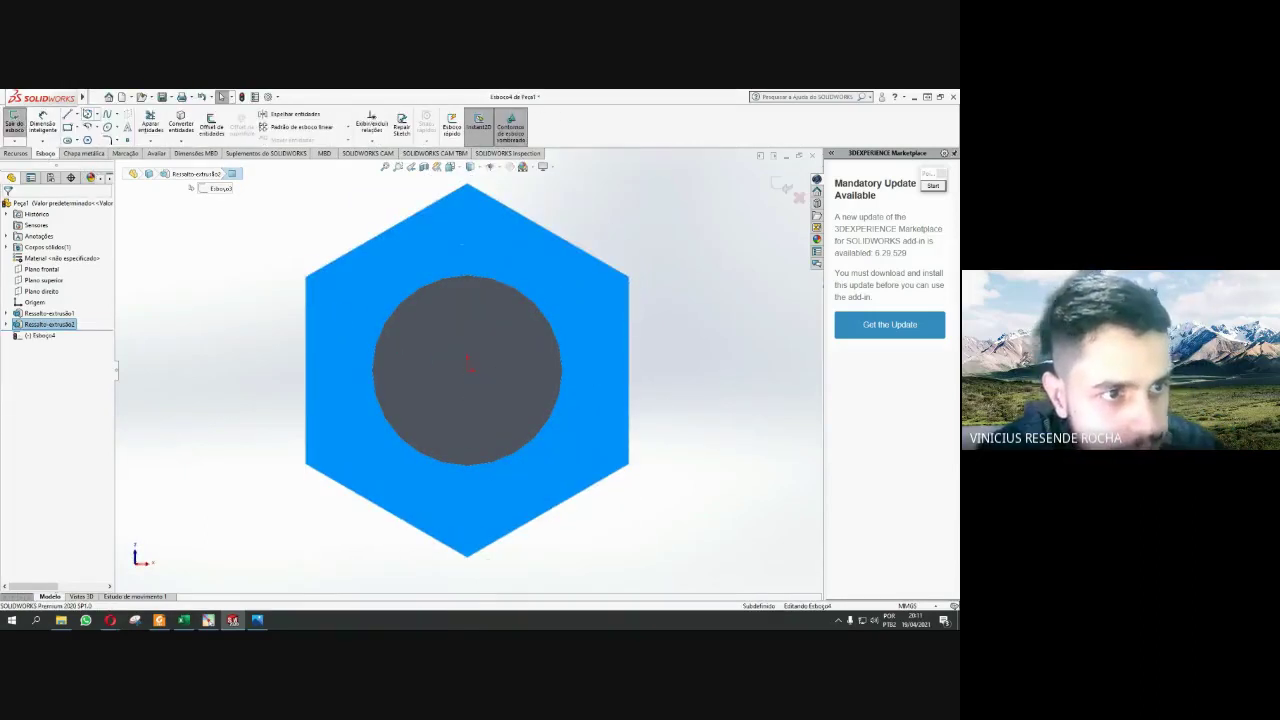
pyautogui.click(87, 116)
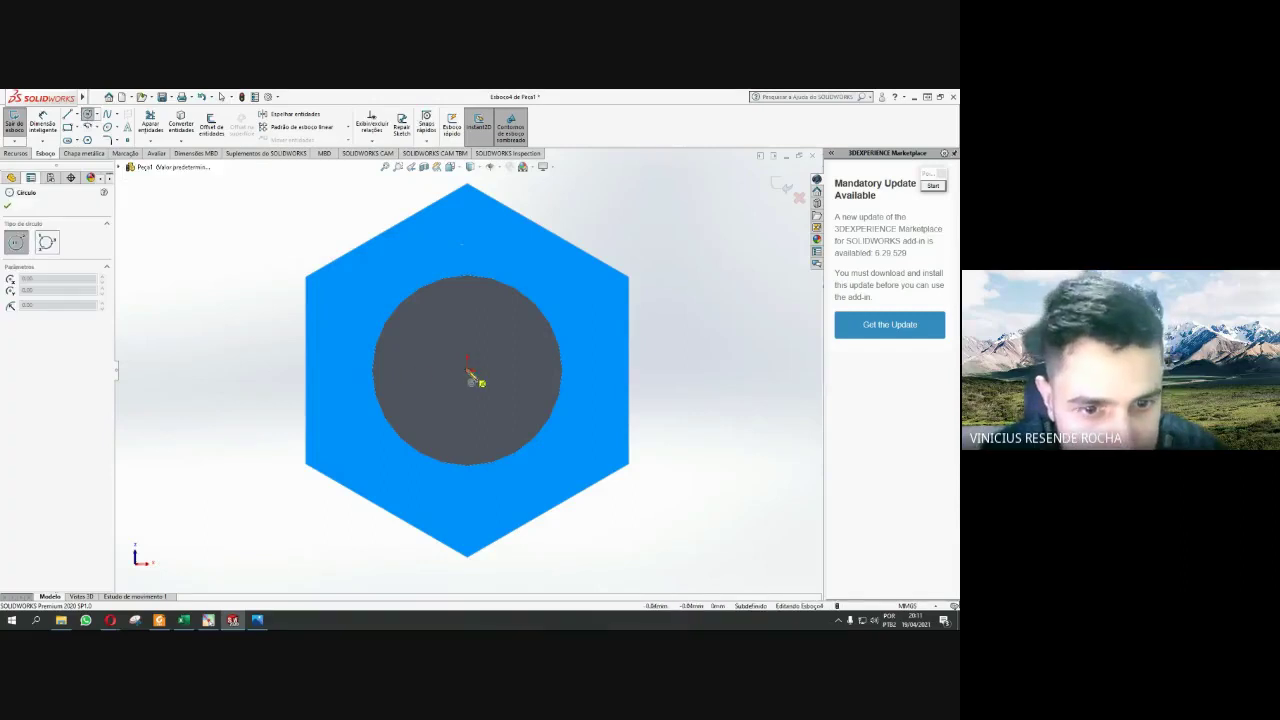
pyautogui.click(468, 372)
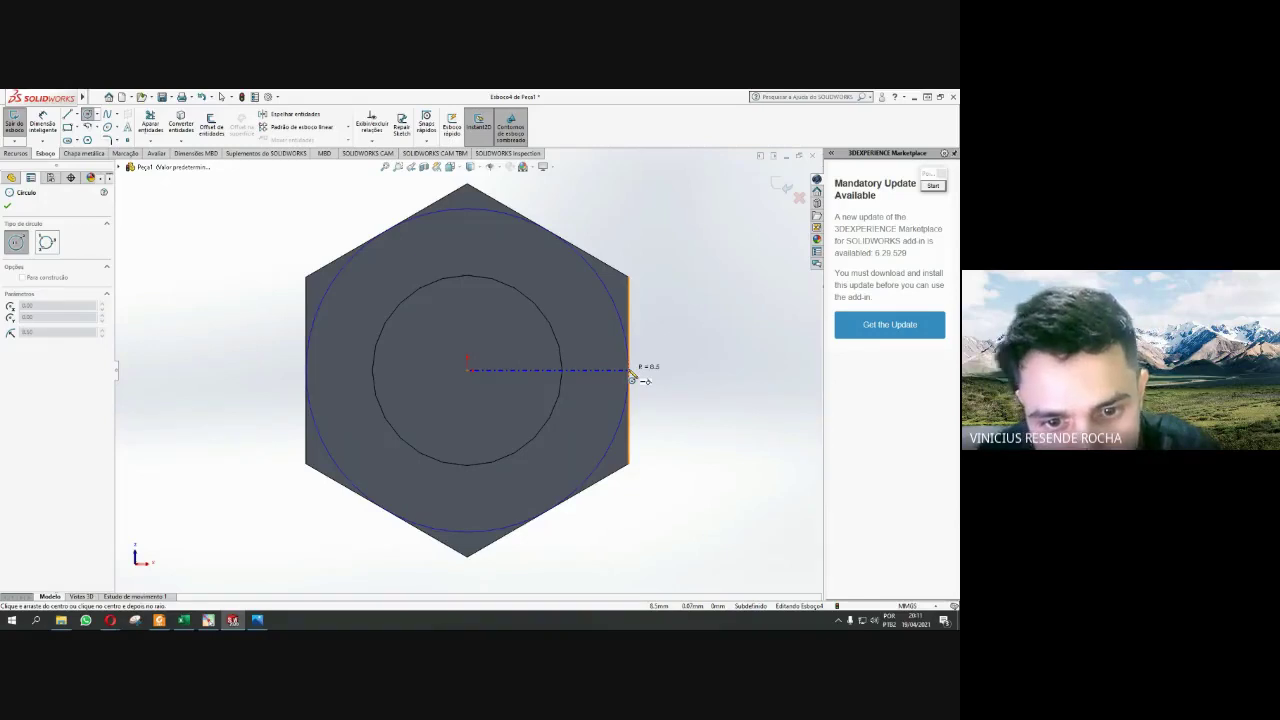
pyautogui.click(630, 371)
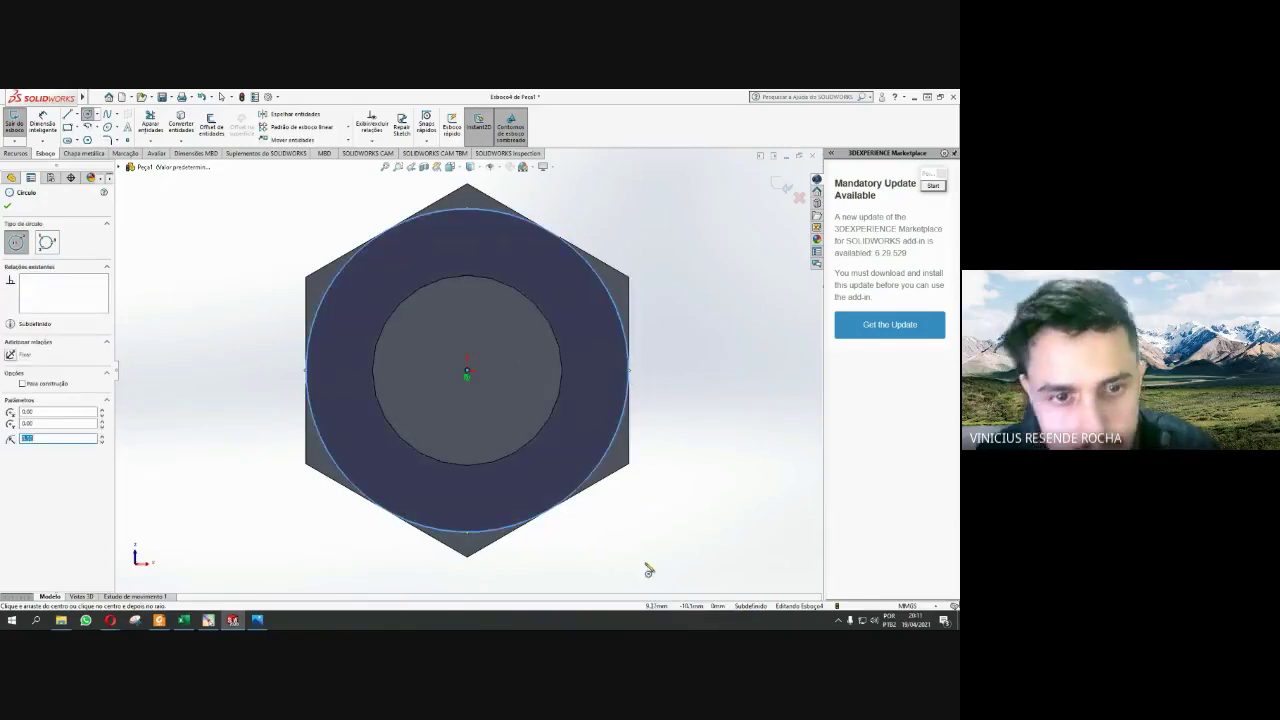
pyautogui.click(787, 188)
# - View the head face Normal To and convert the hexagon's right edge into the sketch
pyautogui.scroll(3, 518, 261)
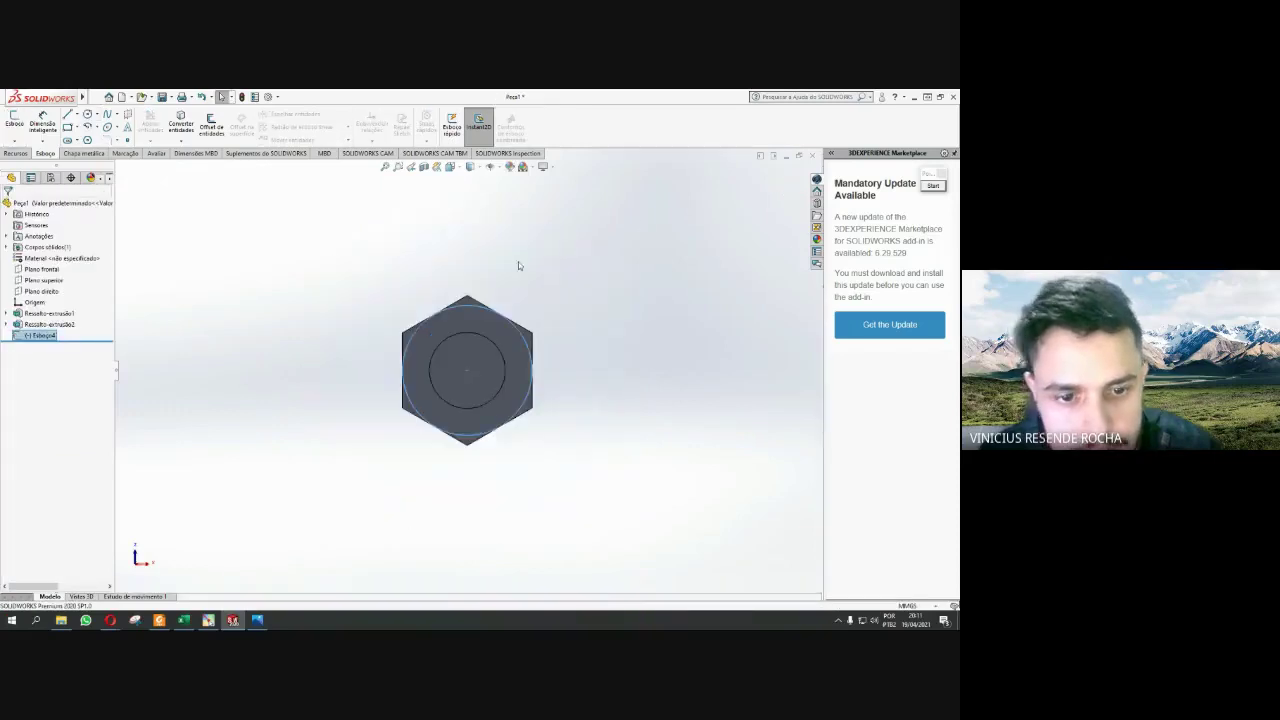
pyautogui.moveTo(518, 261); pyautogui.dragTo(531, 294, button='middle')
pyautogui.moveTo(357, 287)
pyautogui.mouseDown(button='middle')
pyautogui.moveTo(400, 305)
pyautogui.moveTo(297, 258)
pyautogui.mouseUp(button='middle')
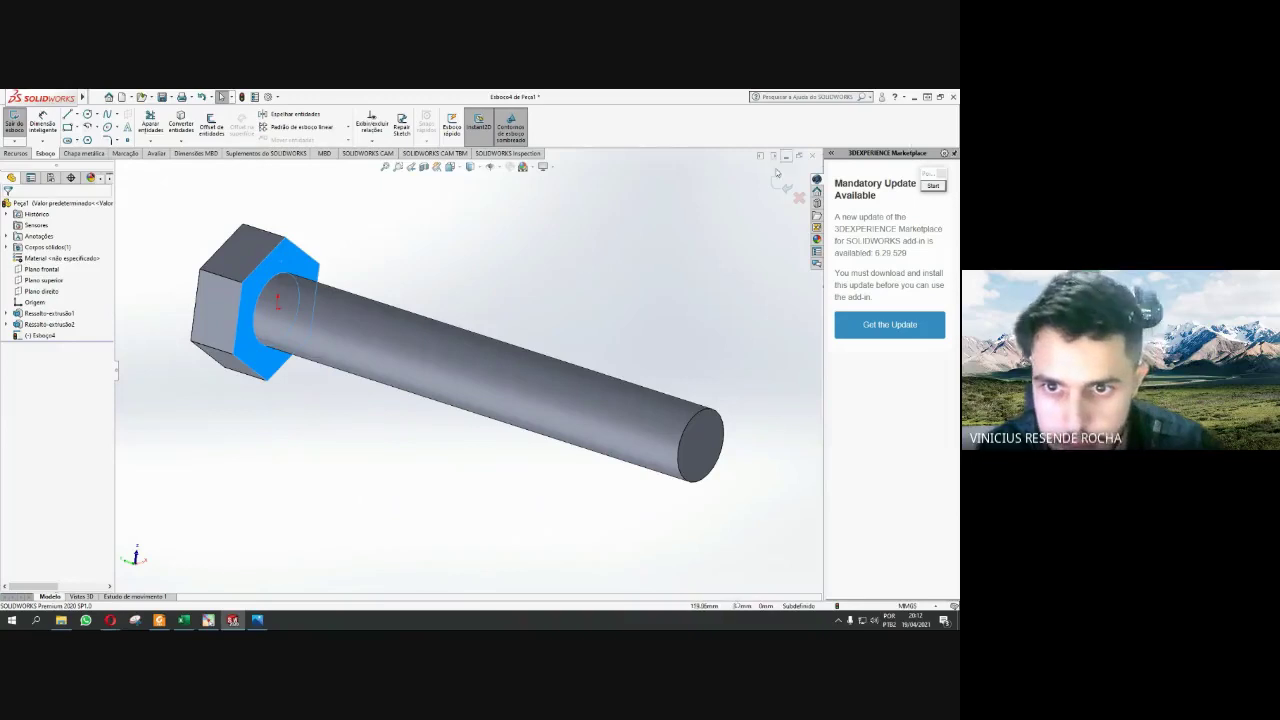
pyautogui.hotkey('ctrl', '8')
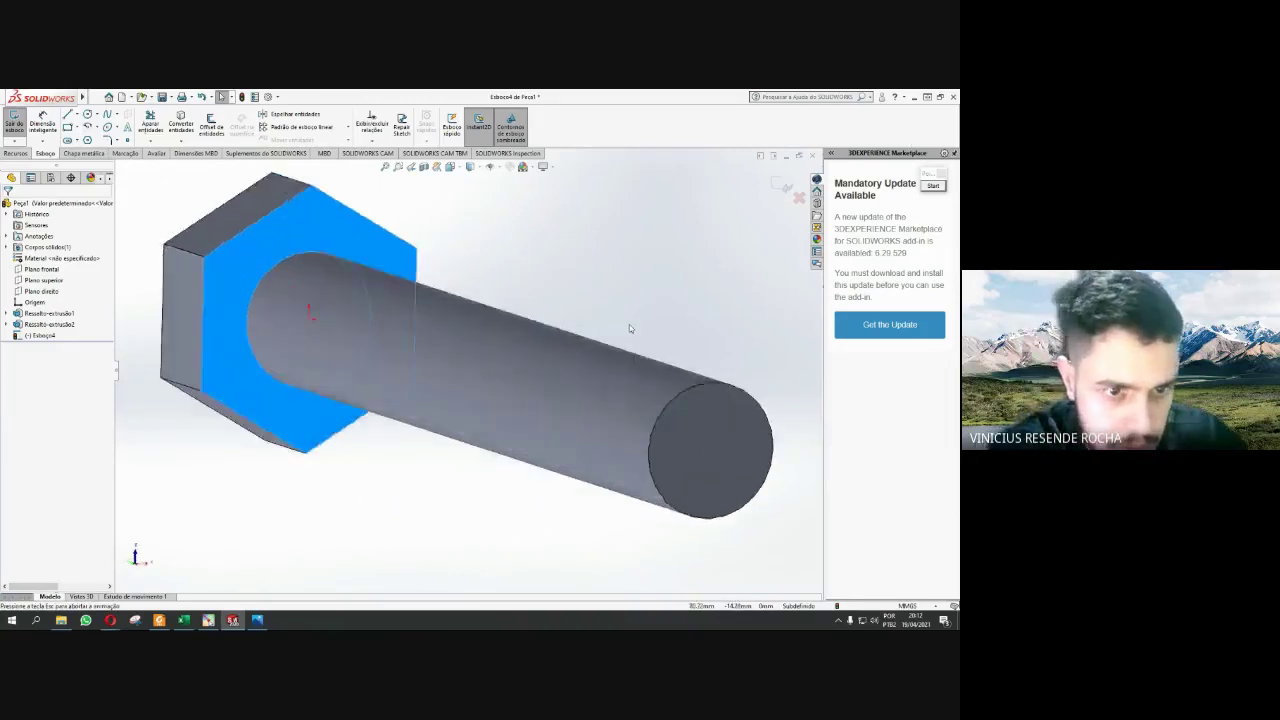
pyautogui.click(700, 317)
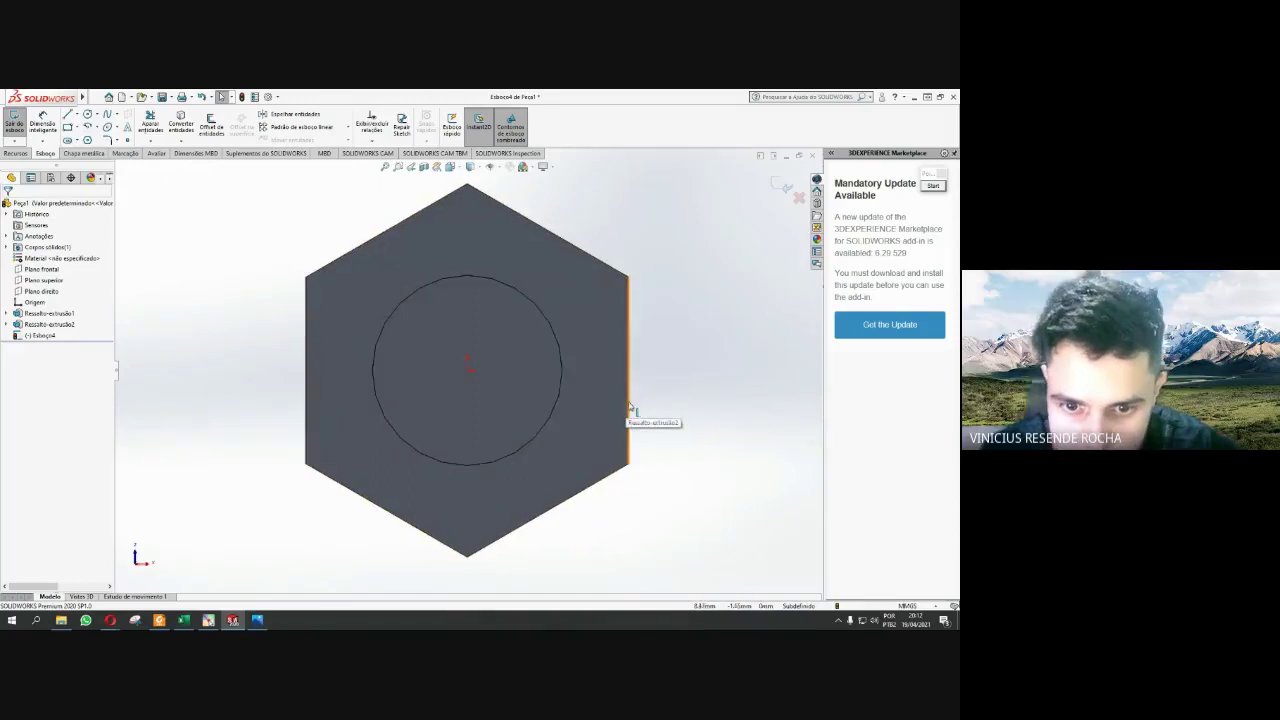
pyautogui.click(630, 409)
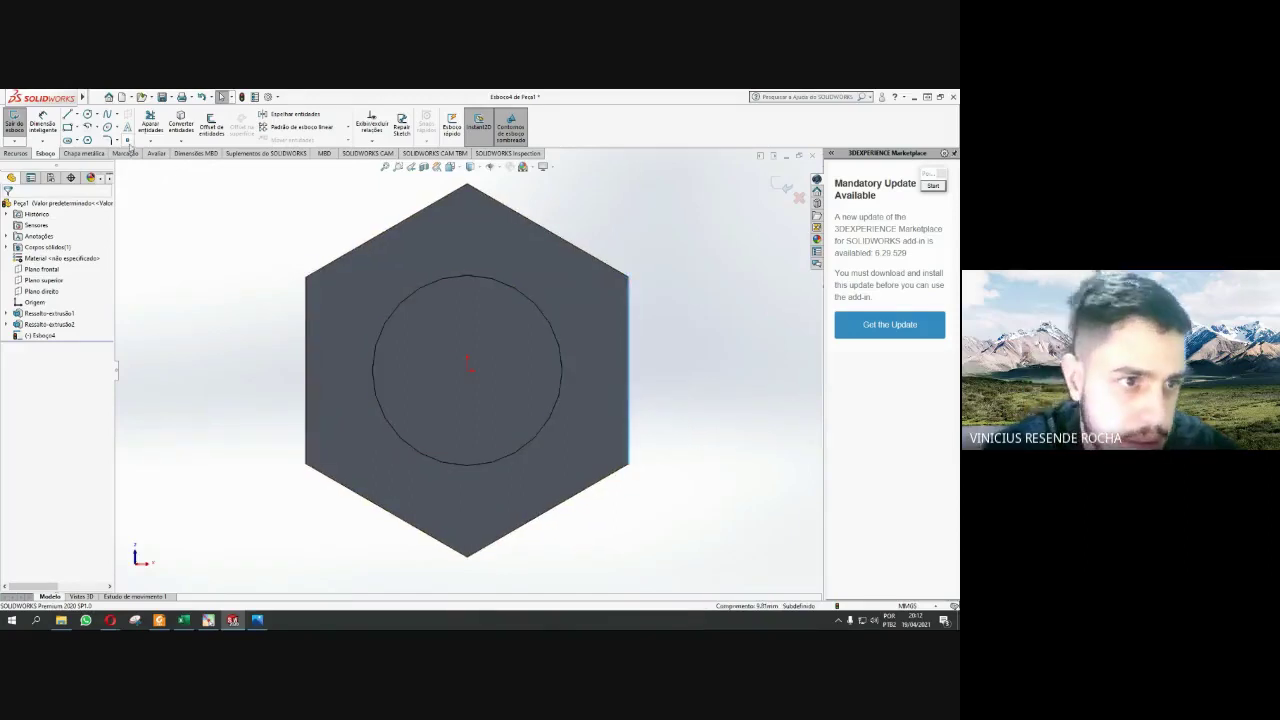
pyautogui.click(185, 130)
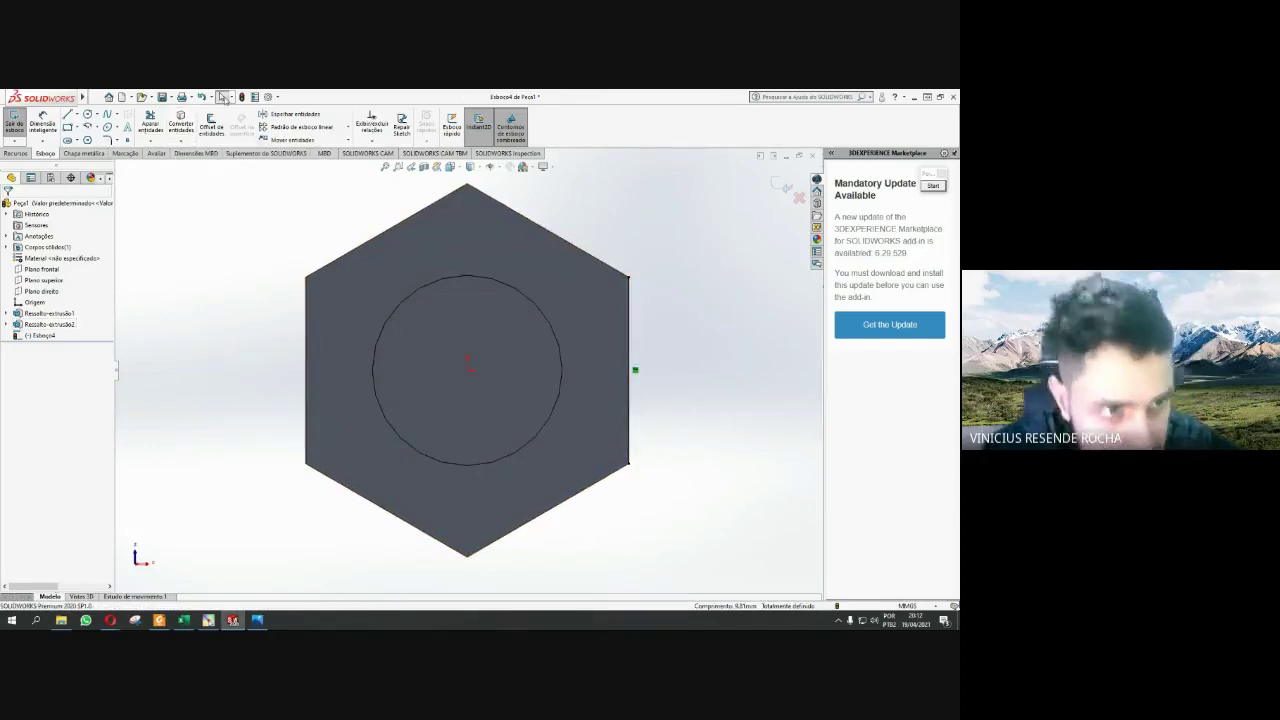
# - Draw an origin-centred circle tangent to that edge, delete the converted line, and exit Esboço4
pyautogui.click(90, 114)
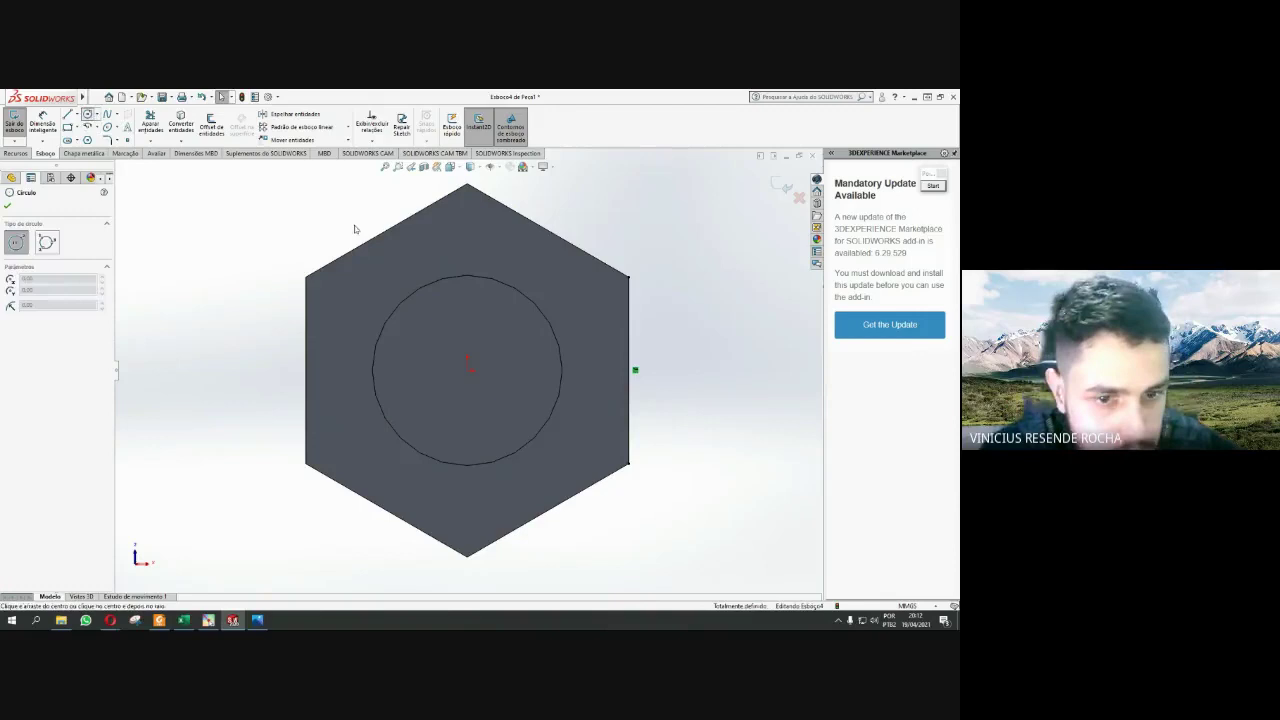
pyautogui.click(469, 371)
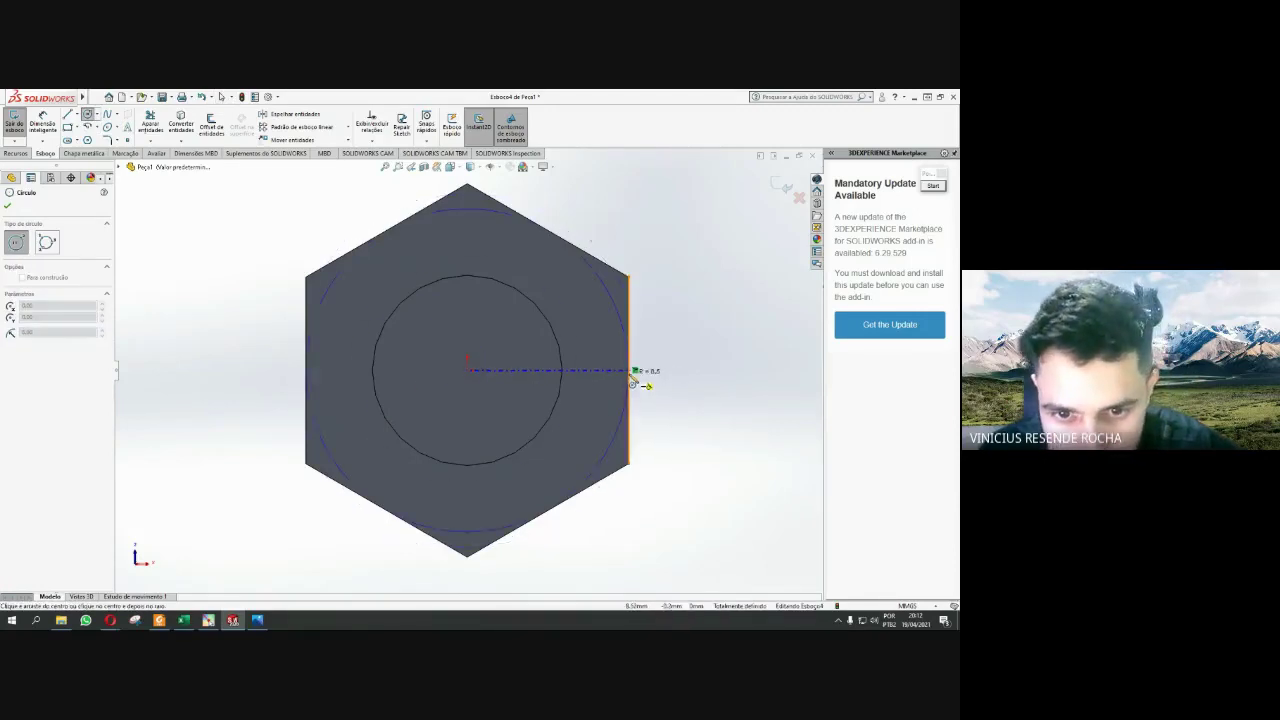
pyautogui.click(633, 372)
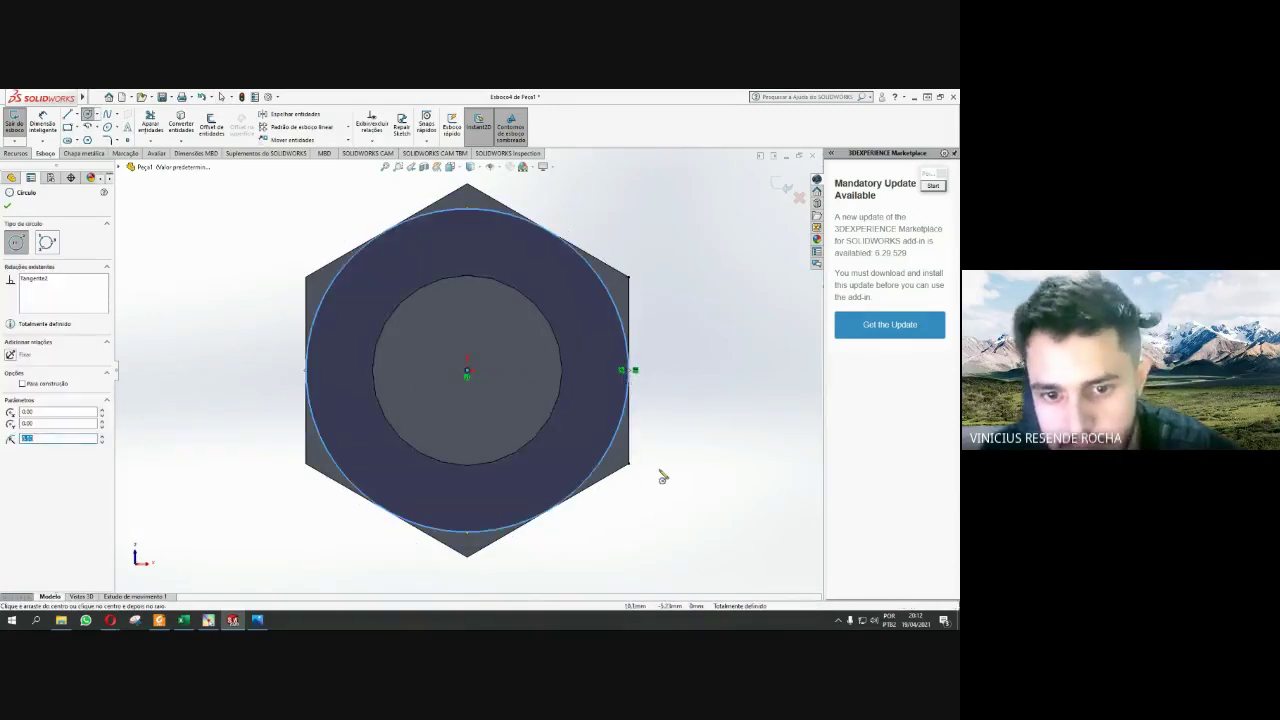
pyautogui.press('Escape')
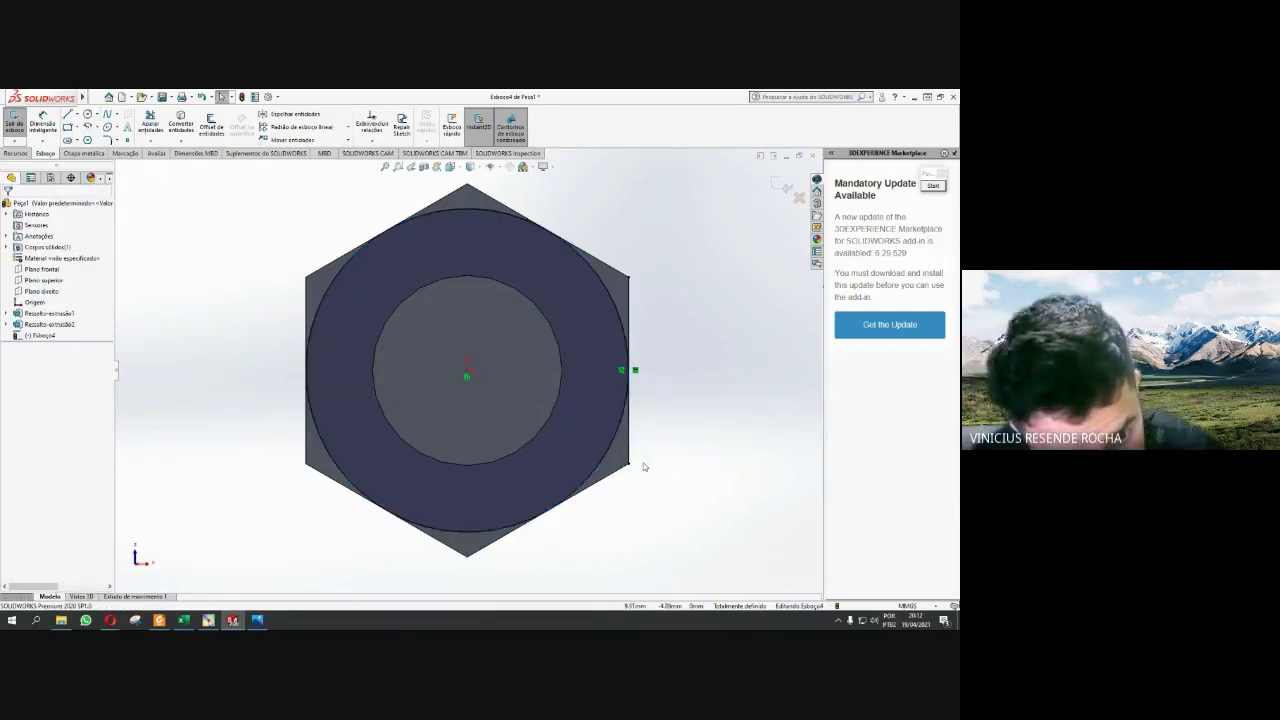
pyautogui.click(630, 439)
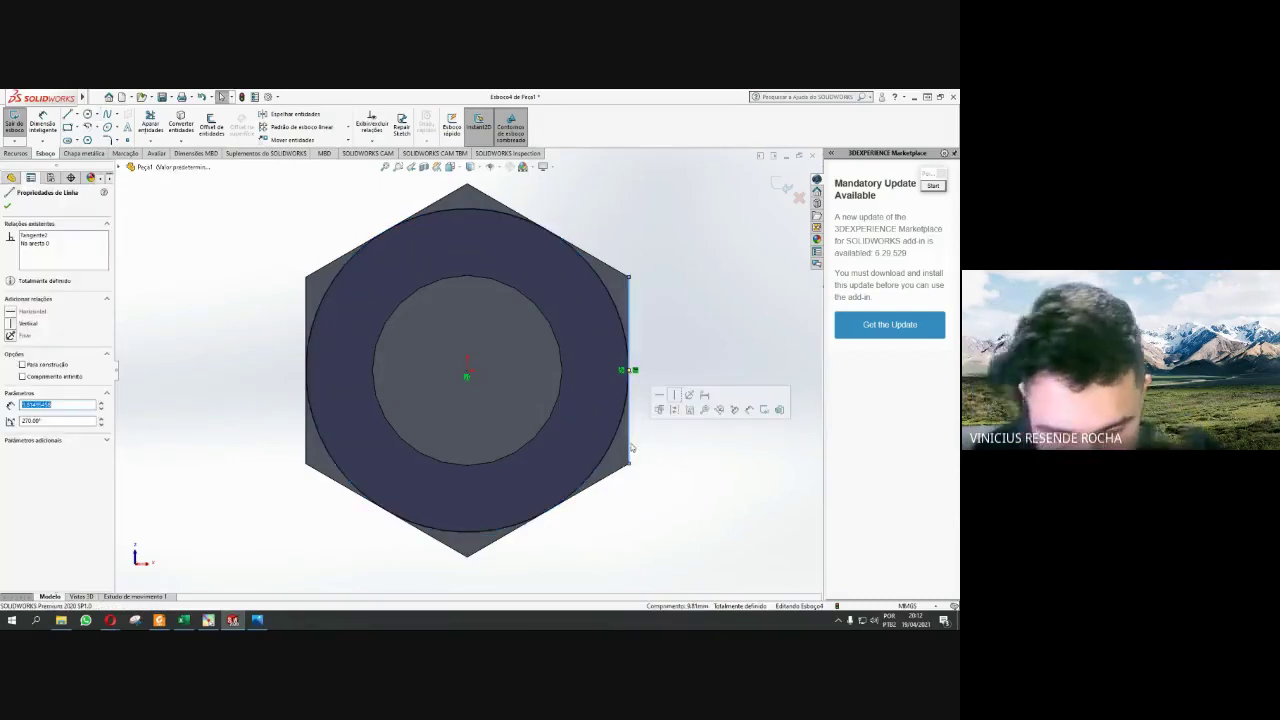
pyautogui.press('Delete')
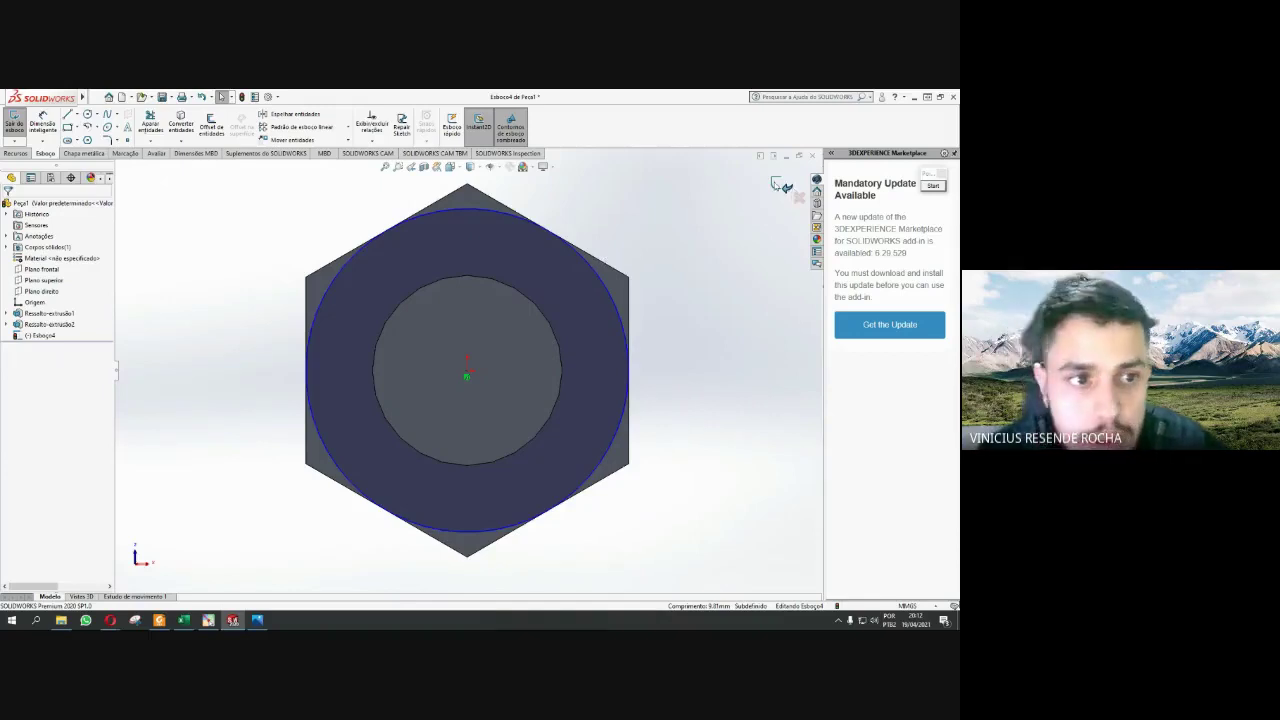
pyautogui.click(785, 186)
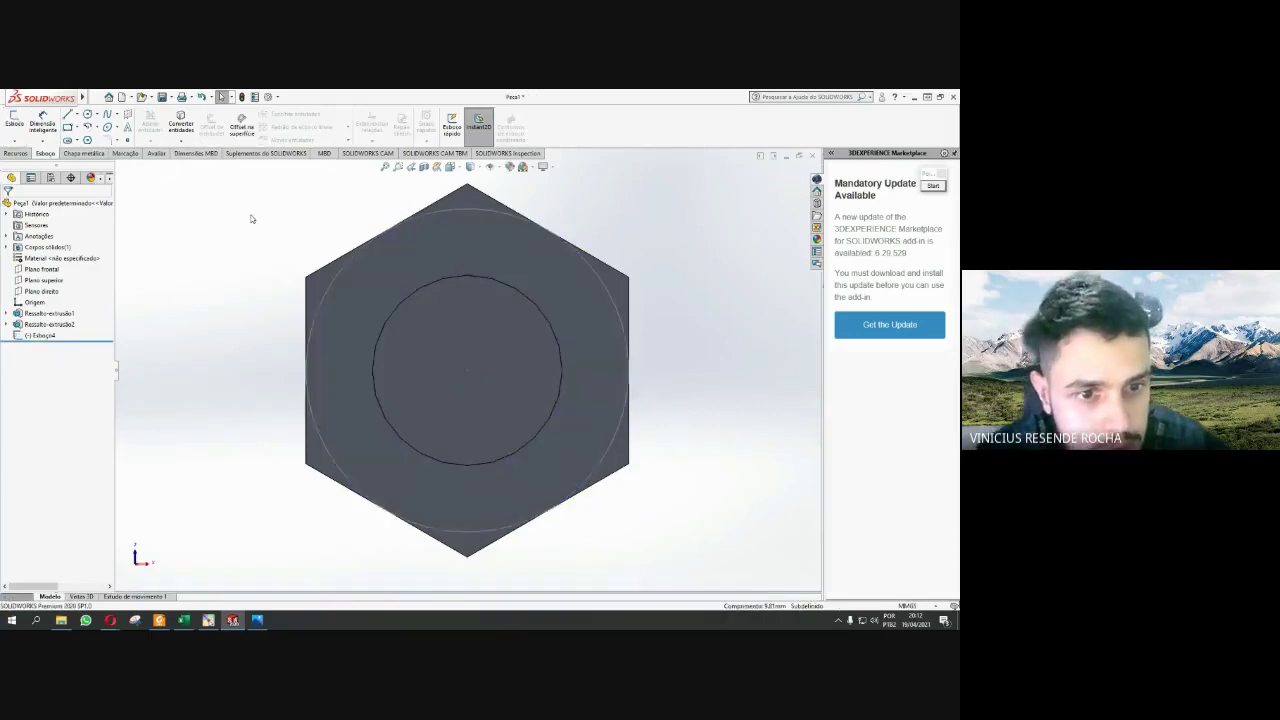
# - Extrude sketch Esboço4 by 0.5 mm with Ressalto-extrusão to form a thin ring under the head
pyautogui.hotkey('ctrl', '7')
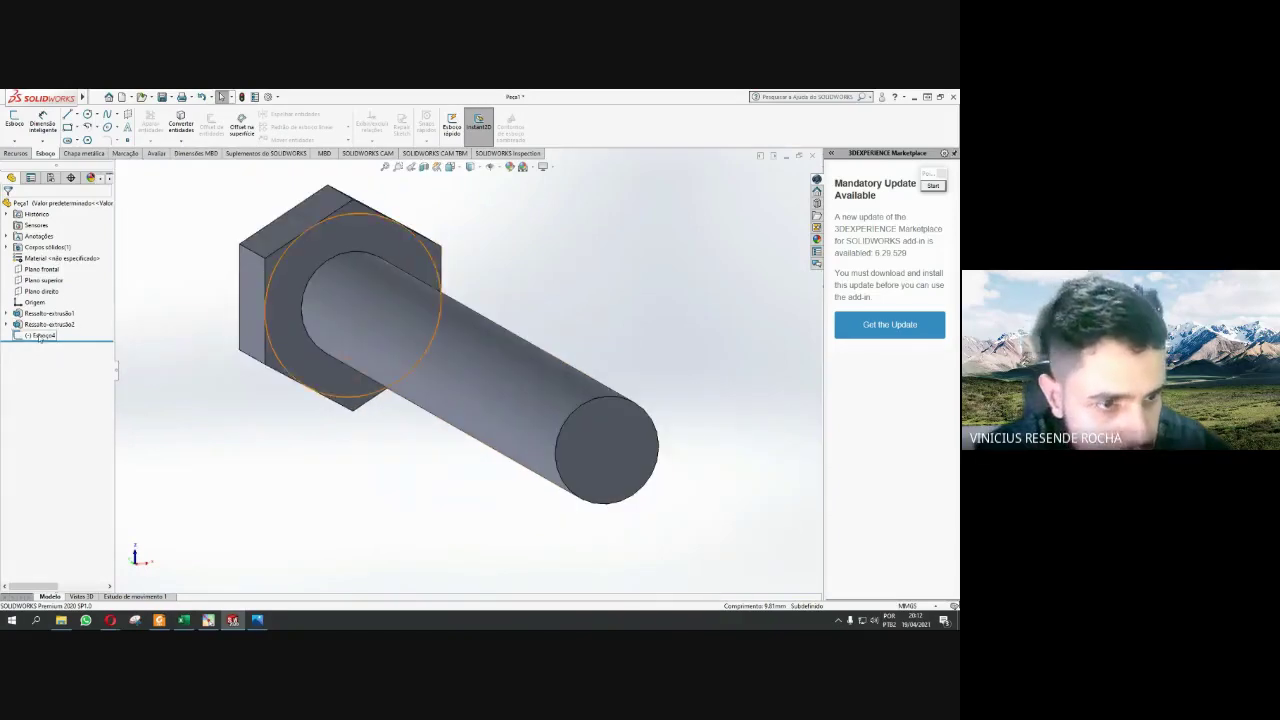
pyautogui.click(40, 336)
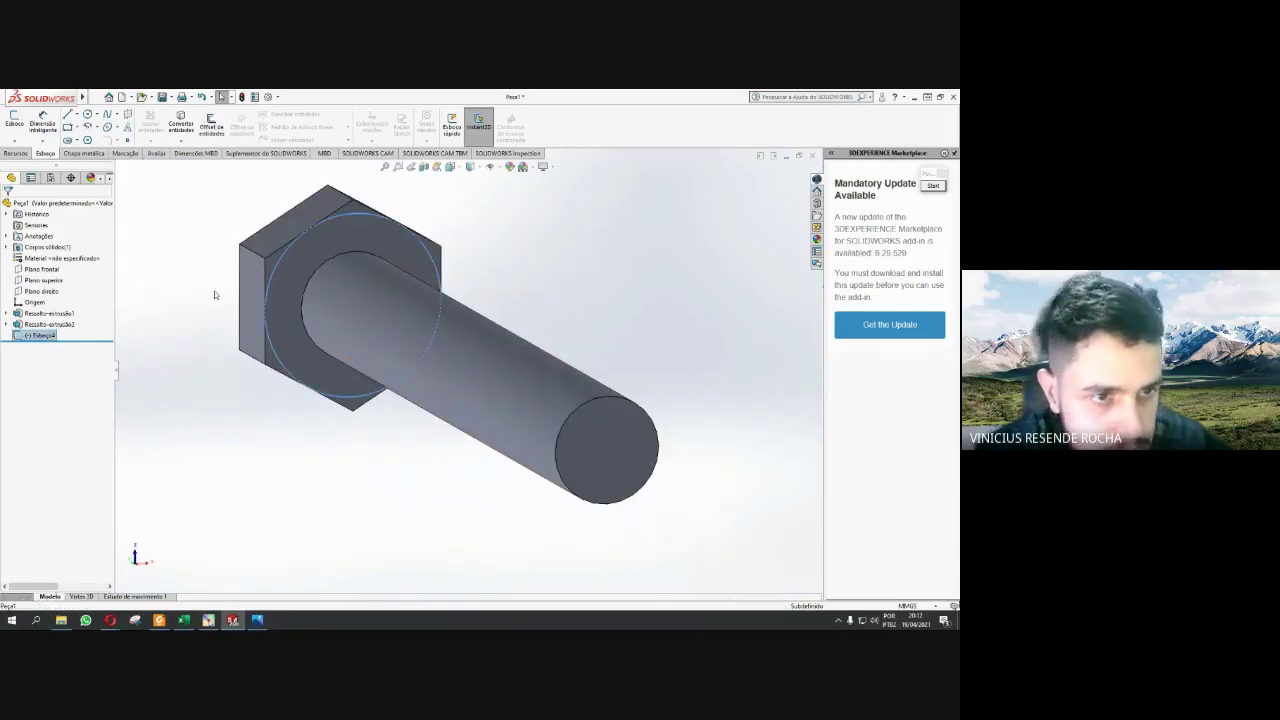
pyautogui.click(17, 153)
pyautogui.click(22, 122)
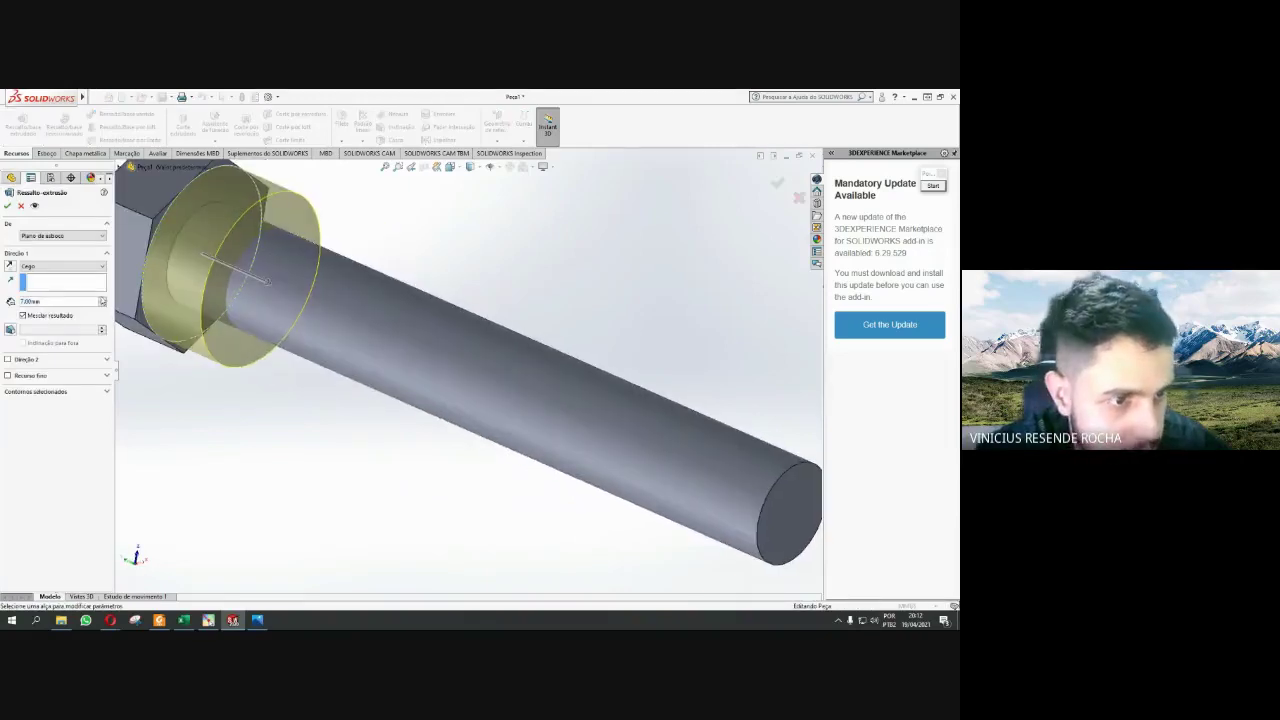
pyautogui.write('7.5')
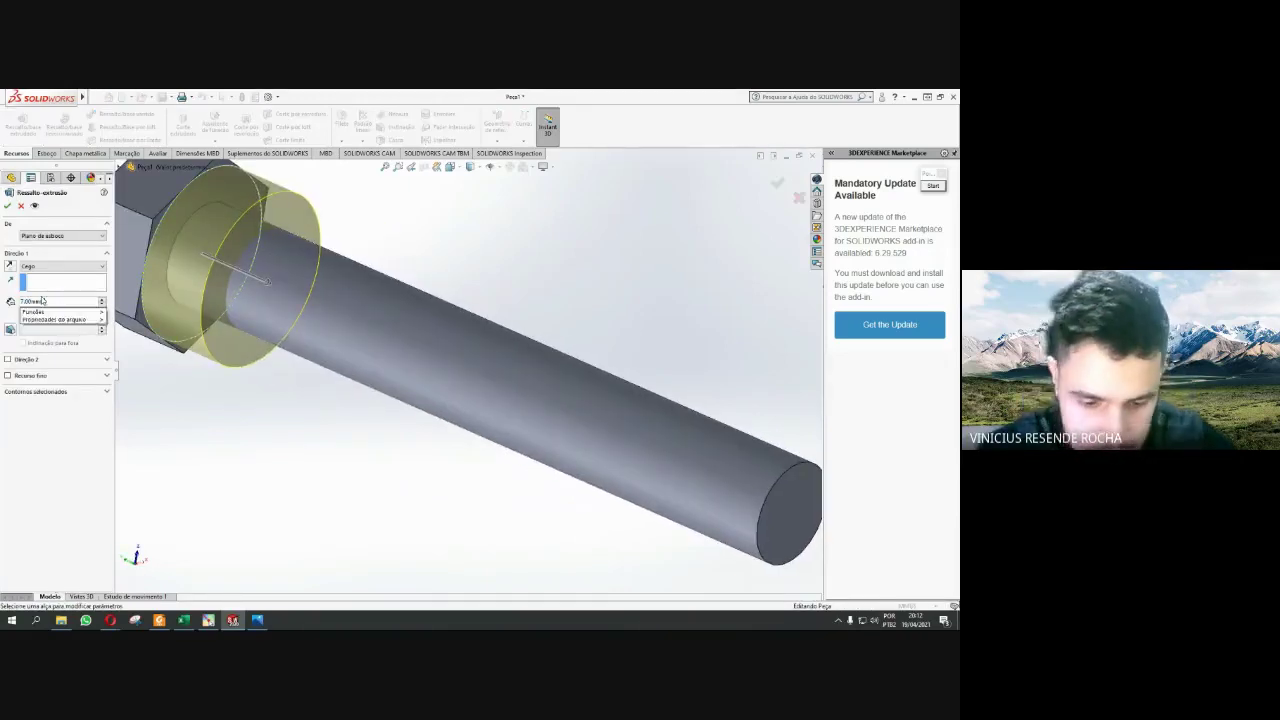
pyautogui.press('Tab')
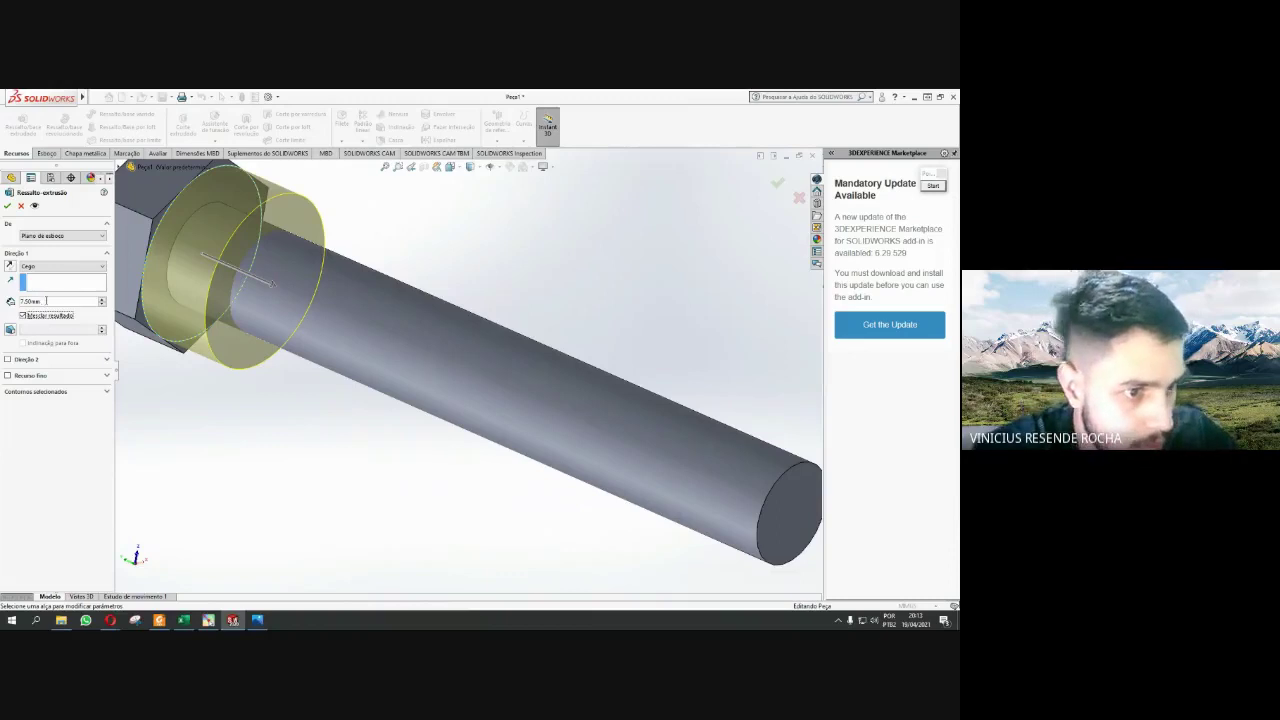
pyautogui.write('0.5')
pyautogui.press('Tab')
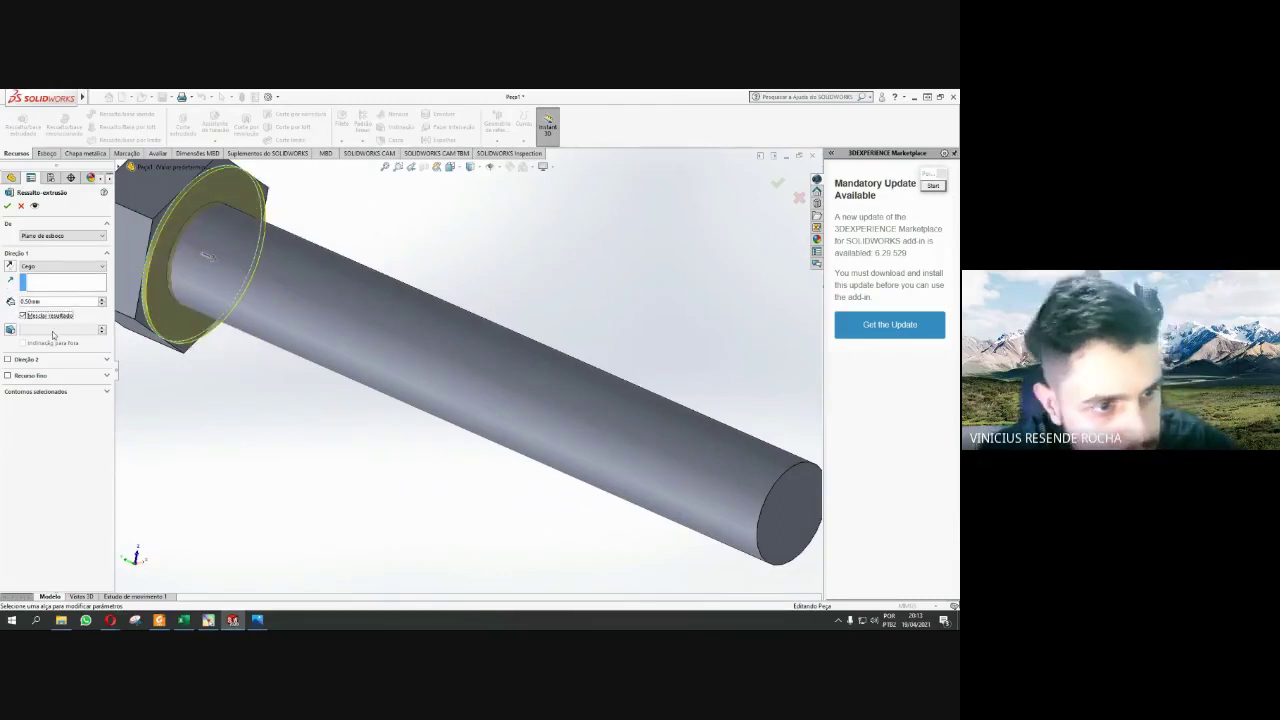
pyautogui.click(7, 205)
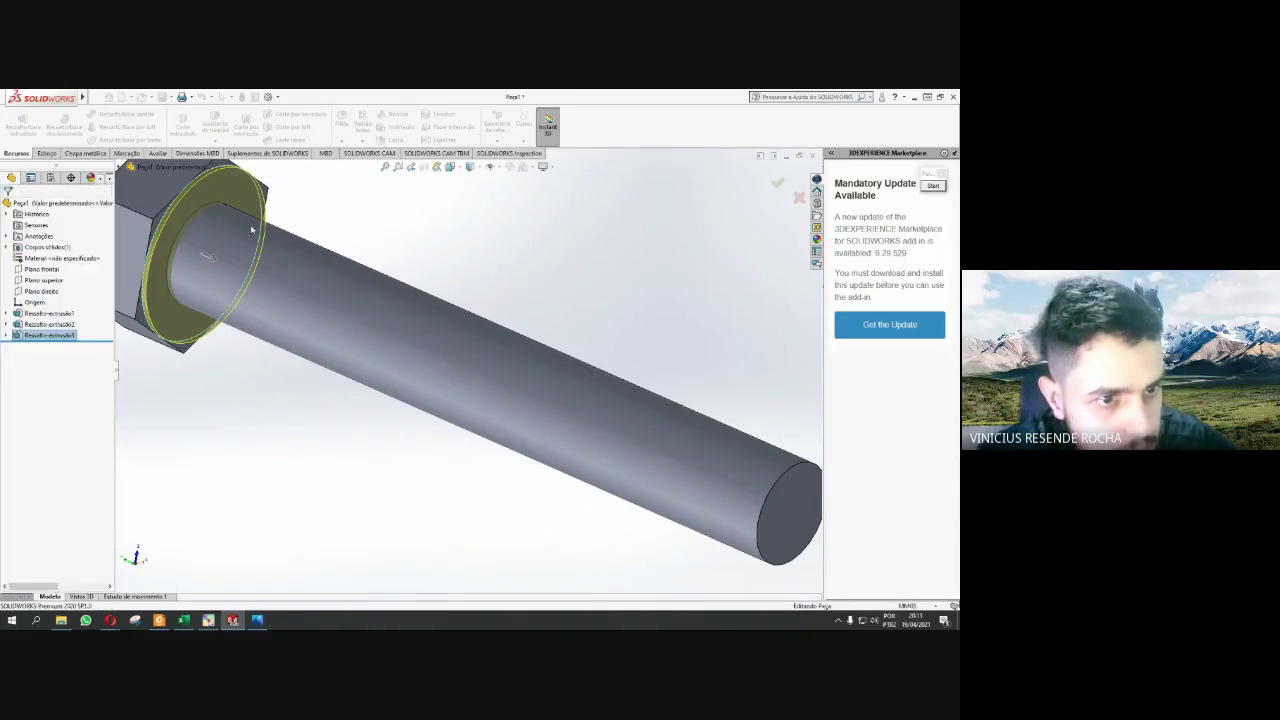
pyautogui.moveTo(402, 220); pyautogui.dragTo(400, 209, button='middle')
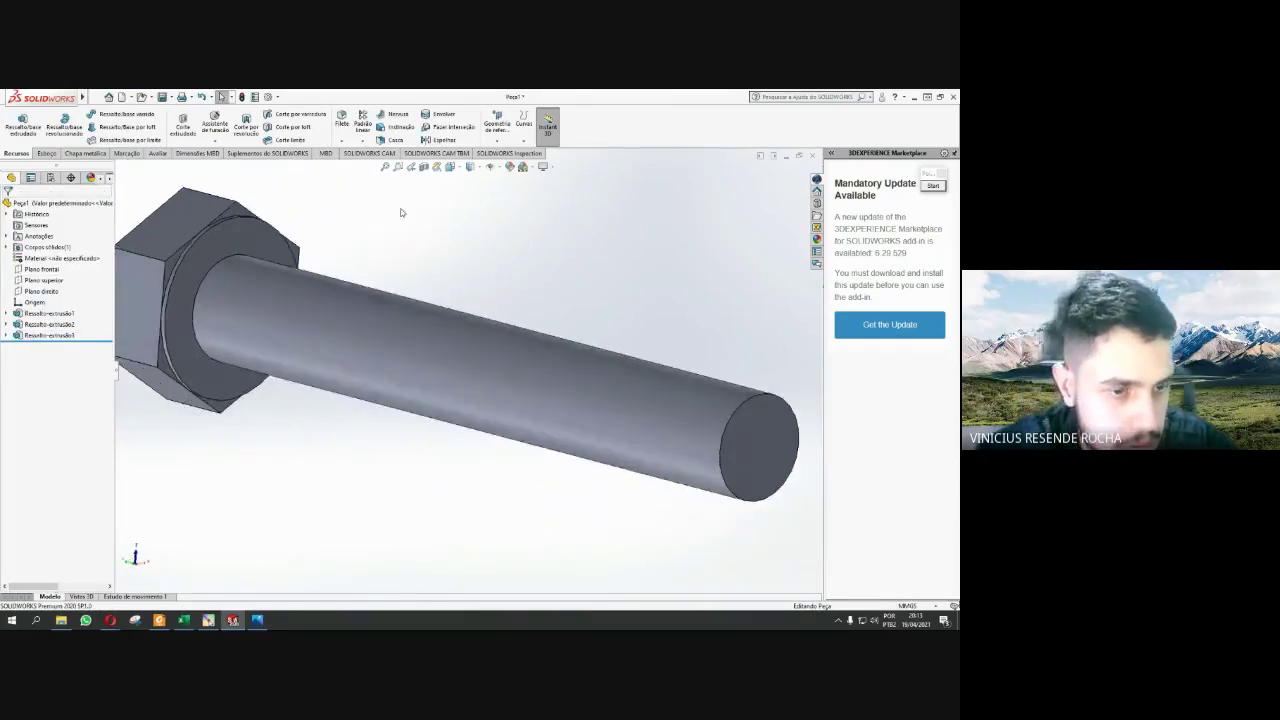
pyautogui.scroll(-3, 392, 236)
pyautogui.scroll(3, 360, 250)
pyautogui.moveTo(355, 259)
pyautogui.mouseDown(button='middle')
pyautogui.moveTo(420, 243)
pyautogui.moveTo(397, 300)
pyautogui.moveTo(411, 349)
pyautogui.moveTo(343, 431)
pyautogui.mouseUp(button='middle')
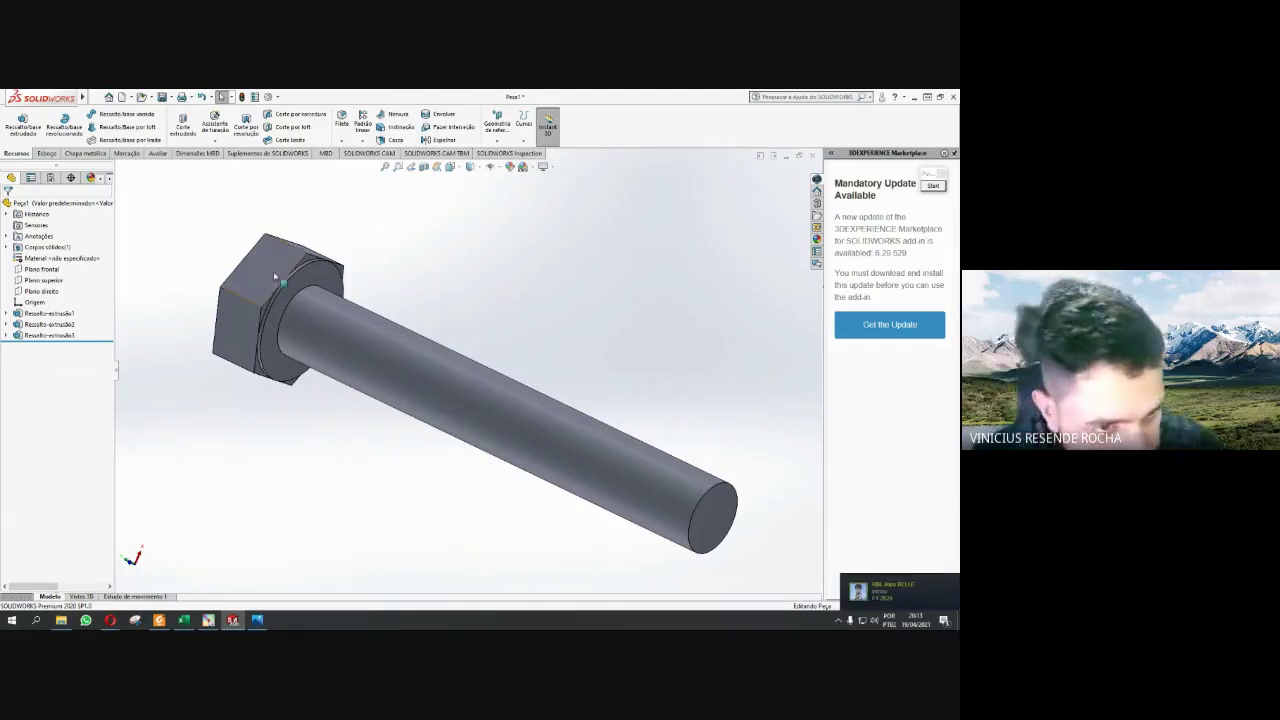
pyautogui.moveTo(361, 249)
pyautogui.mouseDown(button='middle')
pyautogui.moveTo(331, 257)
pyautogui.moveTo(366, 277)
pyautogui.moveTo(373, 258)
pyautogui.moveTo(279, 355)
pyautogui.moveTo(352, 374)
pyautogui.mouseUp(button='middle')
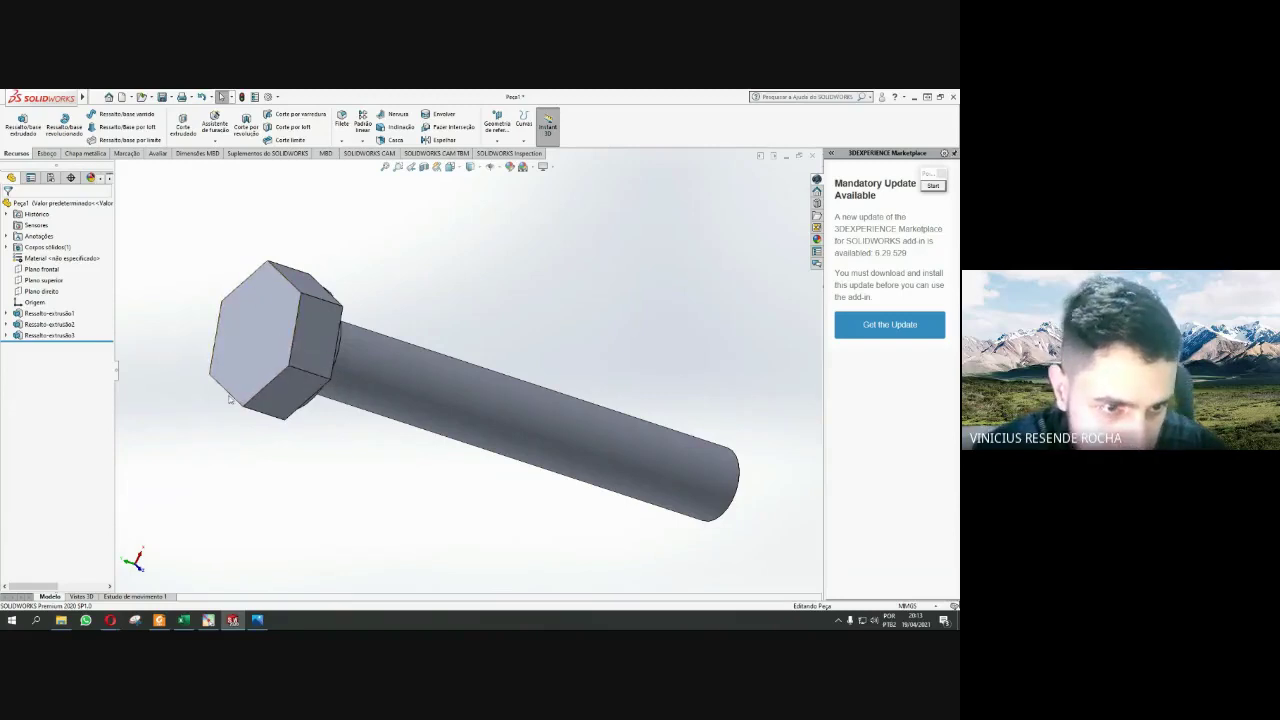
pyautogui.click(254, 360)
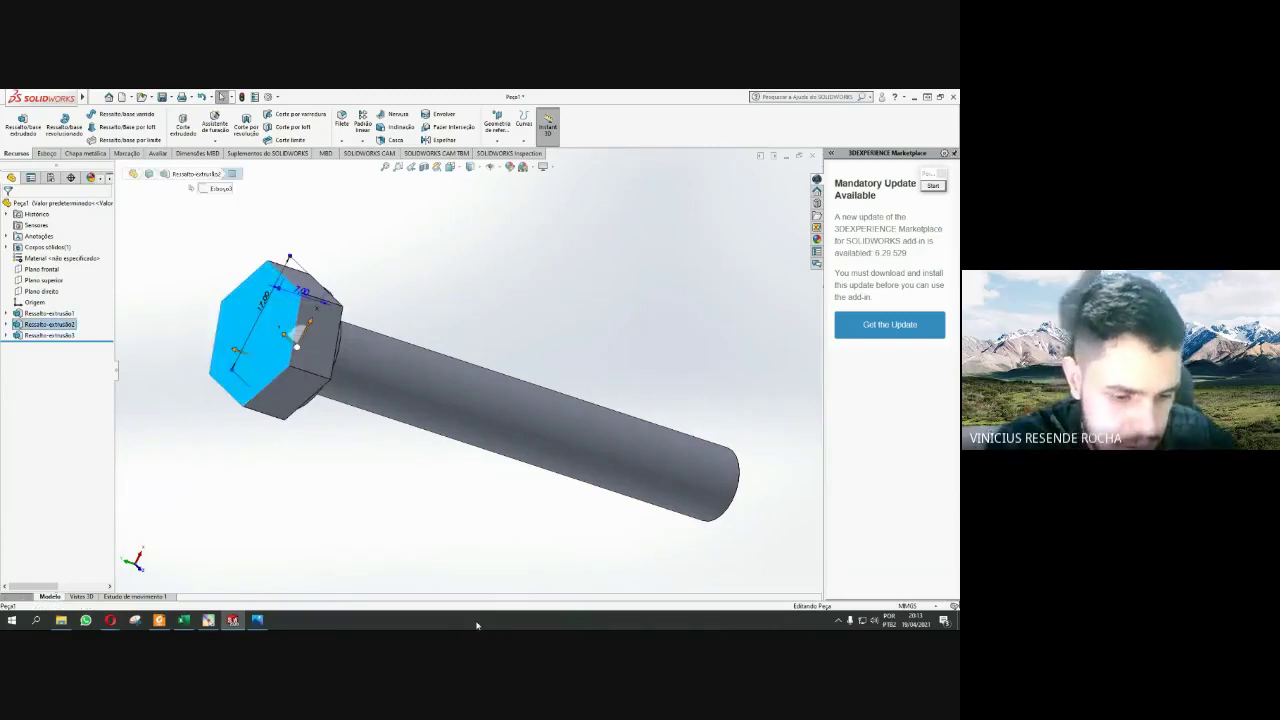
pyautogui.hotkey('ctrl', '8')
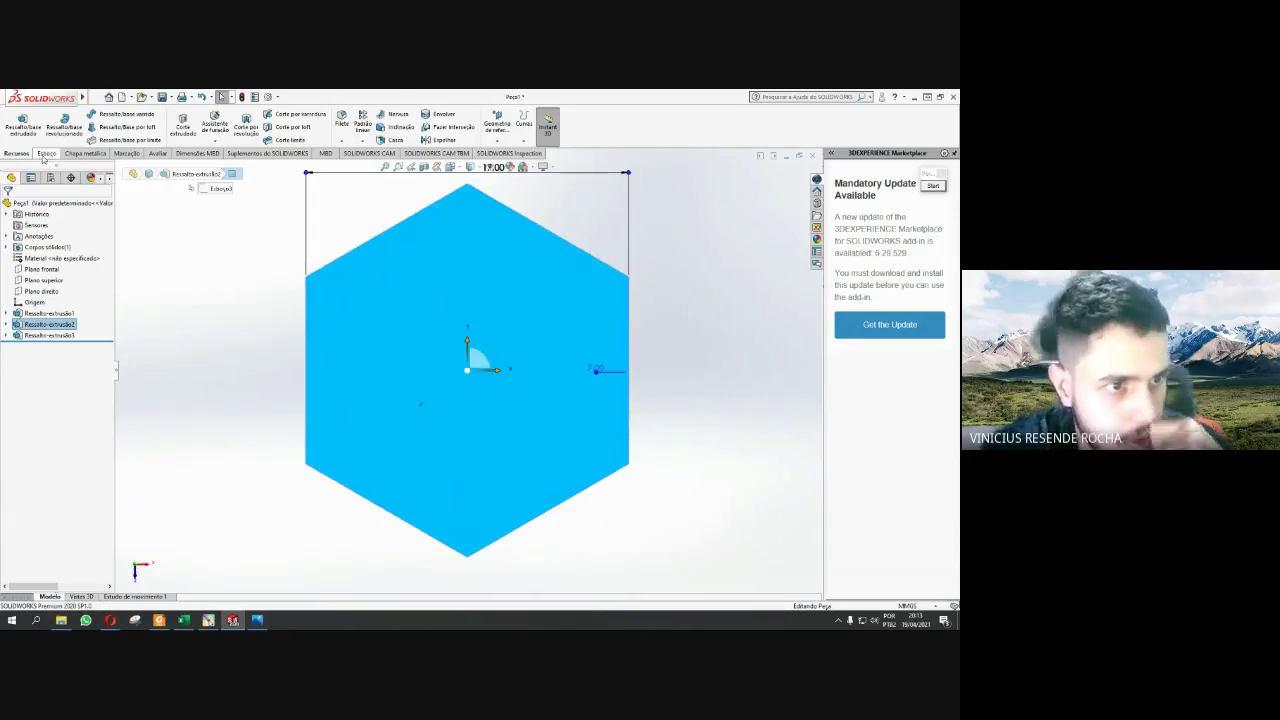
pyautogui.click(45, 154)
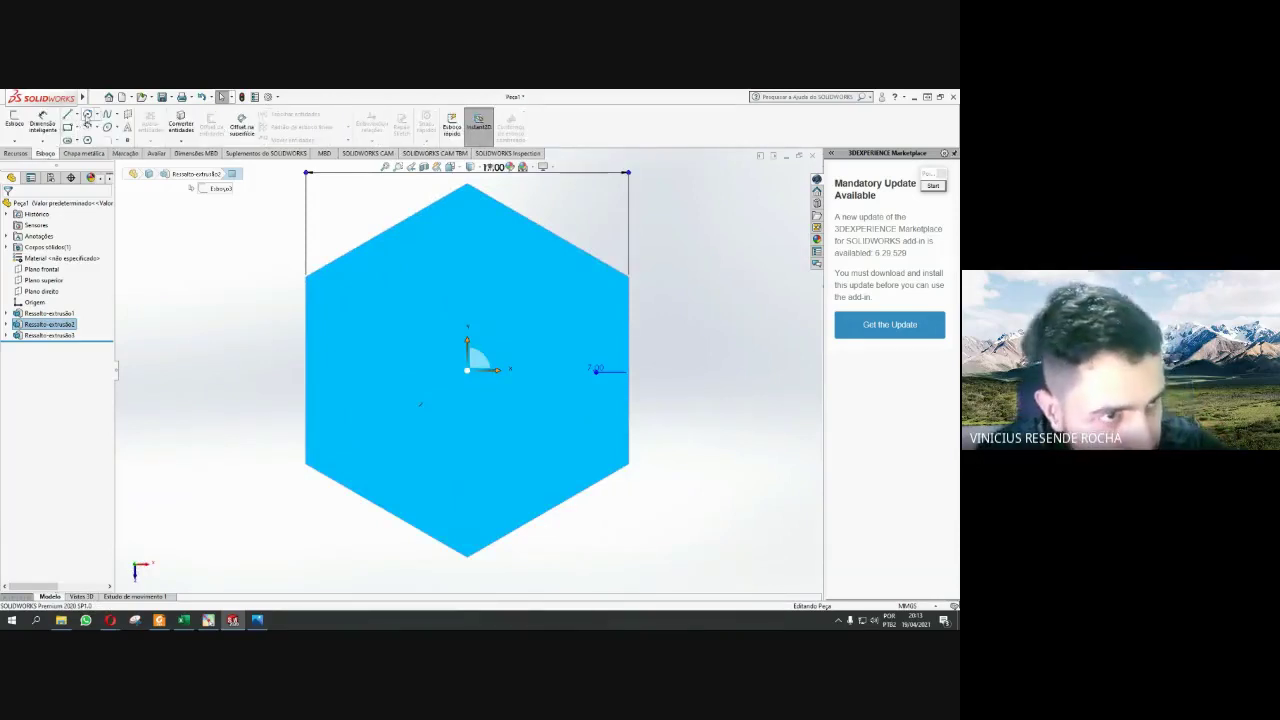
pyautogui.click(13, 121)
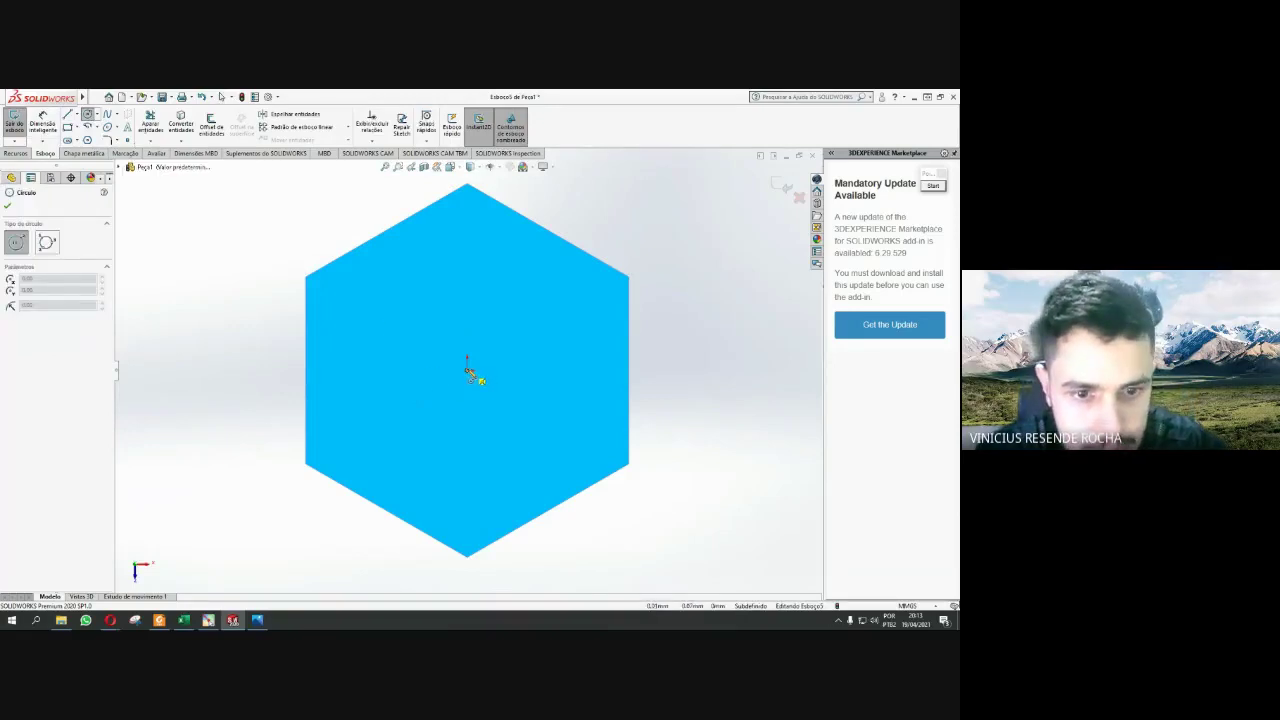
pyautogui.click(467, 368)
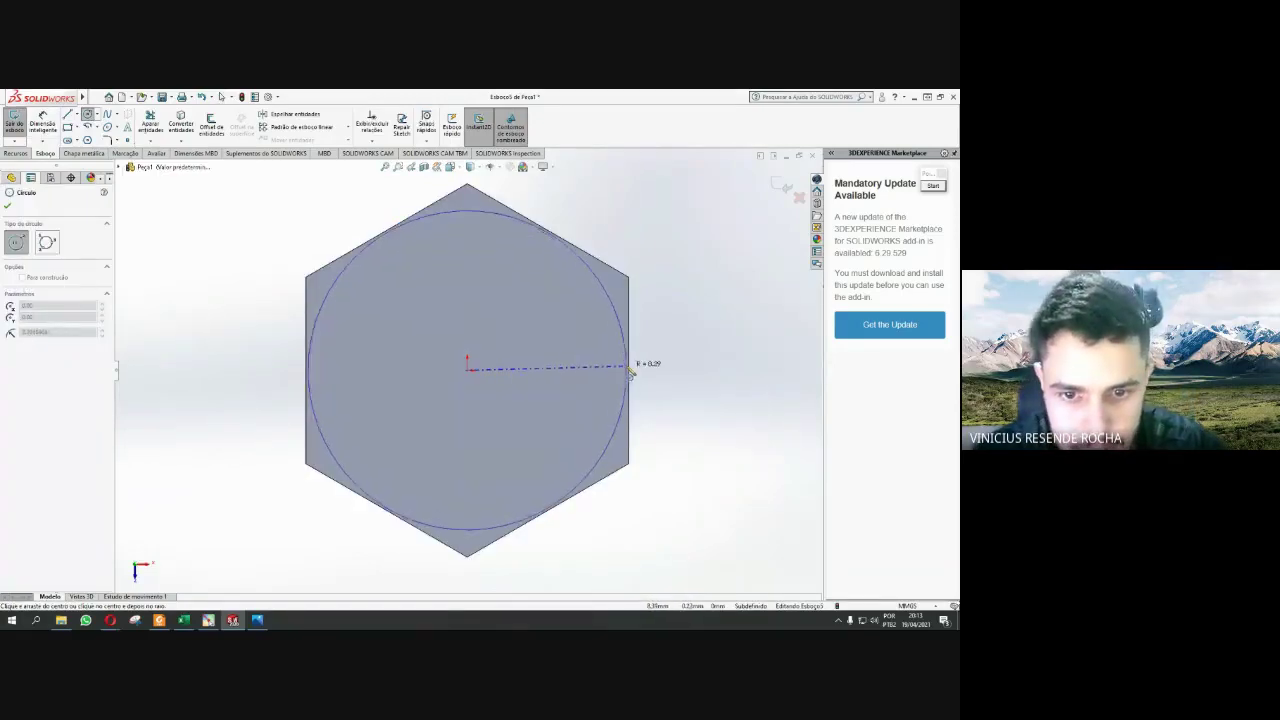
pyautogui.click(629, 369)
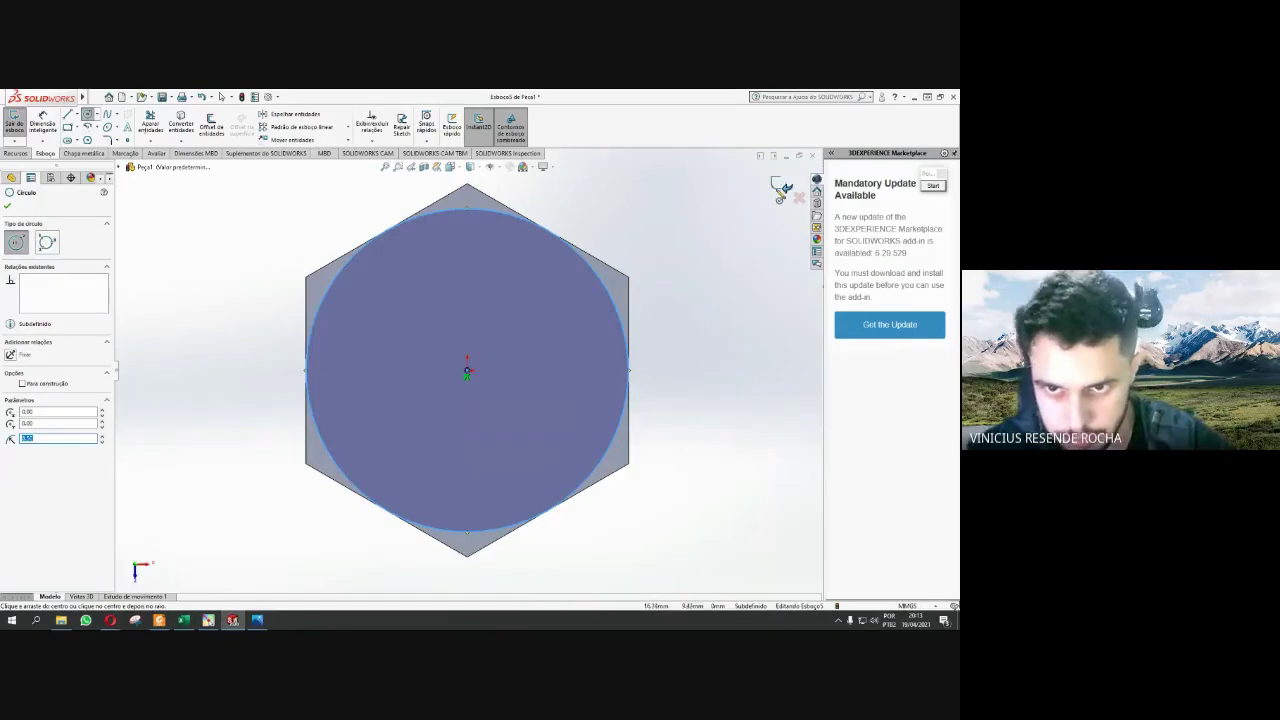
pyautogui.click(779, 188)
pyautogui.hotkey('ctrl', '7')
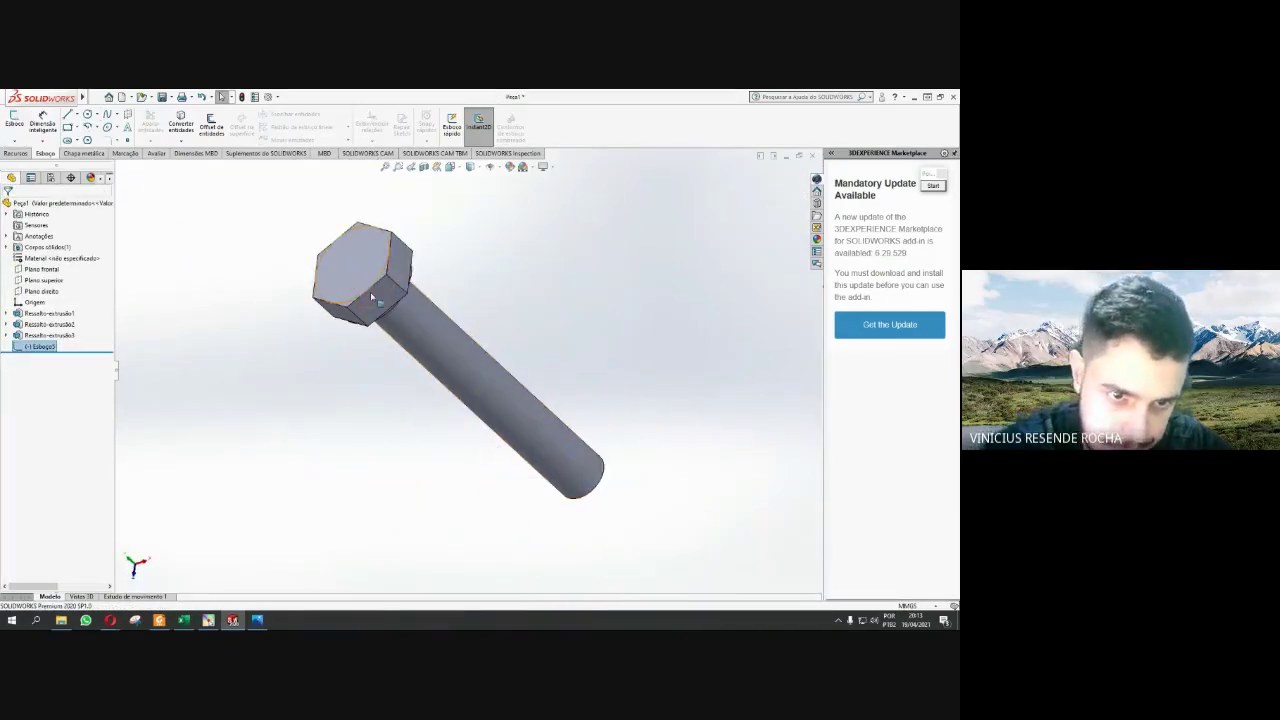
pyautogui.scroll(-1, 376, 300)
pyautogui.scroll(-3, 376, 300)
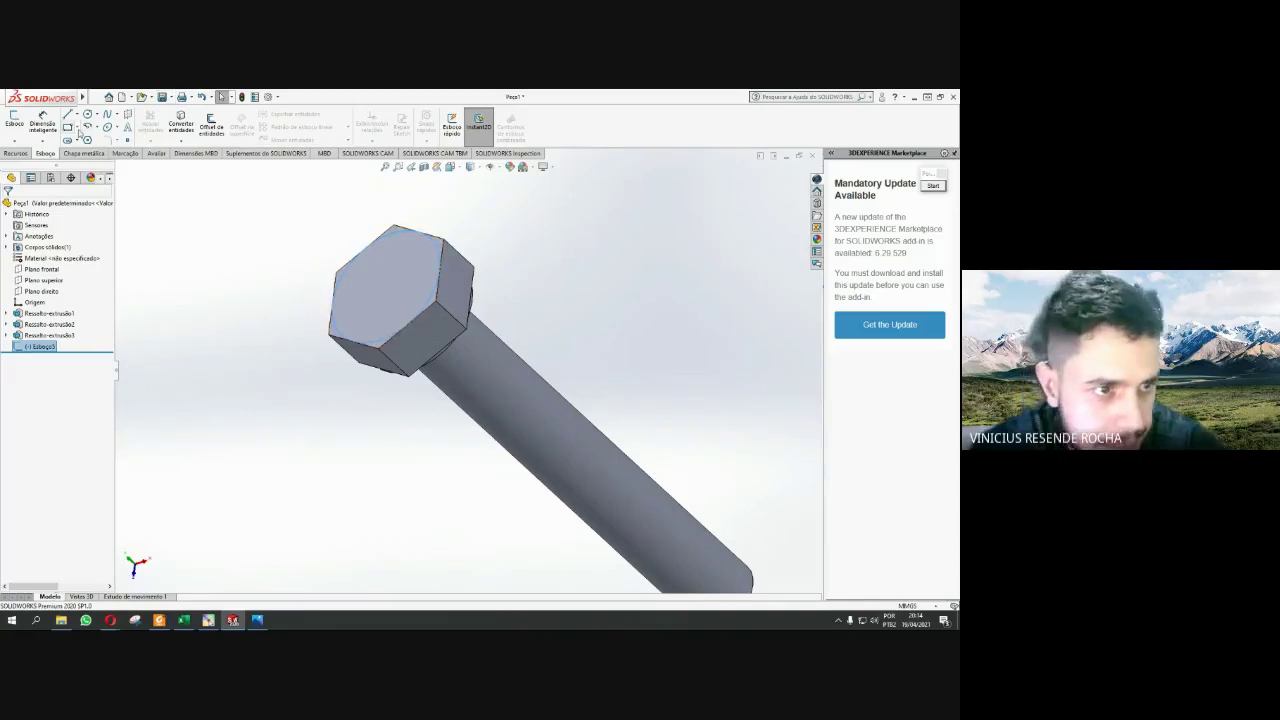
# - Start a Corte extrudado from the head sketch, check Inverter lado para cortar, and enable draft
pyautogui.click(18, 153)
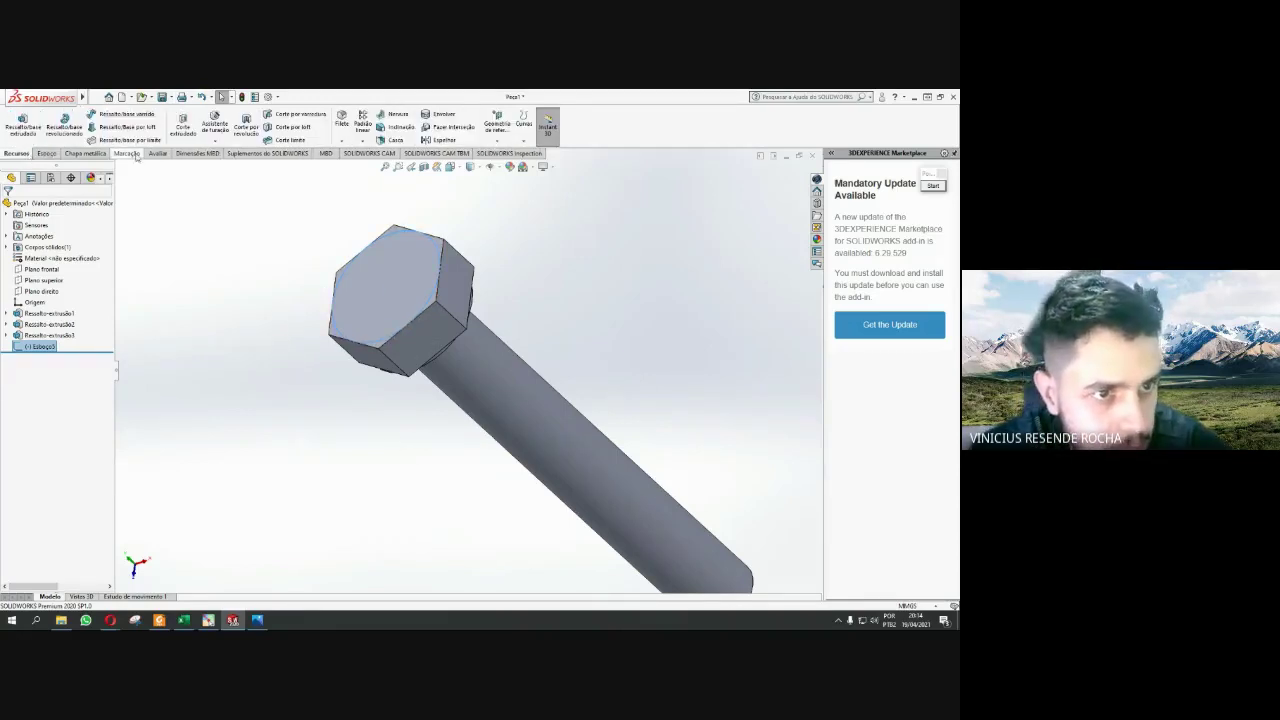
pyautogui.click(185, 140)
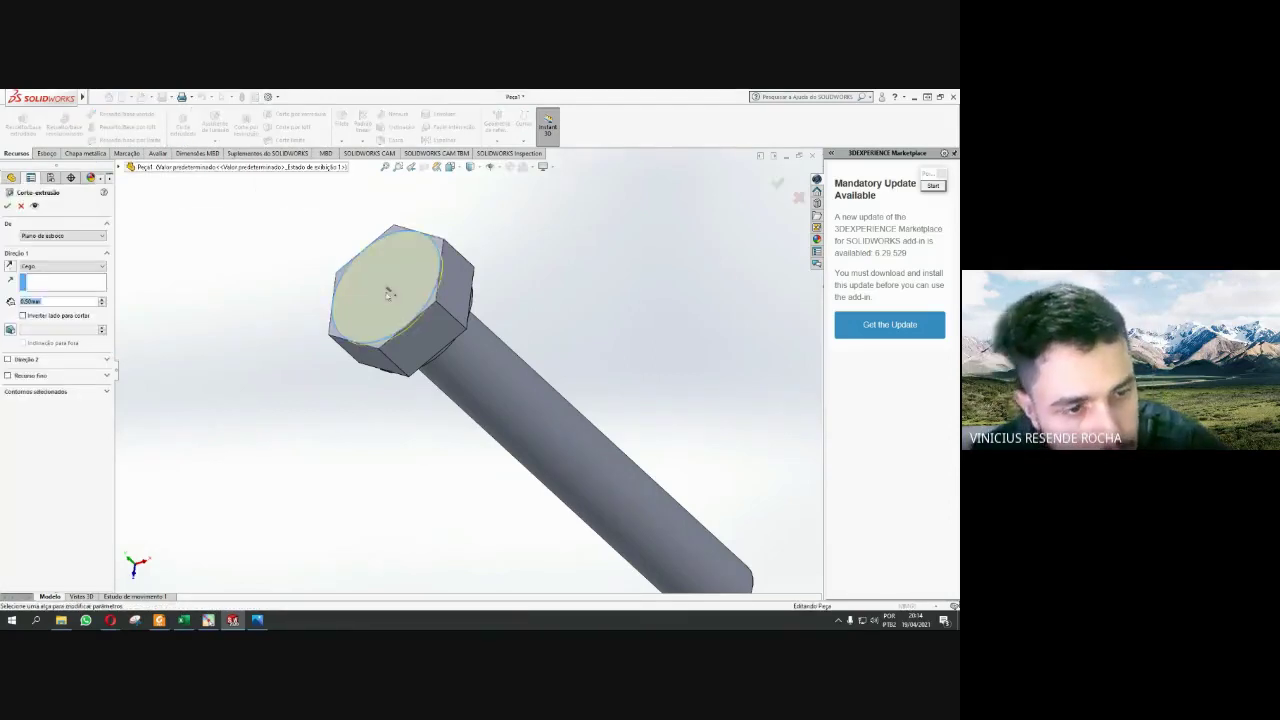
pyautogui.moveTo(389, 293)
pyautogui.mouseDown(button='middle')
pyautogui.moveTo(366, 286)
pyautogui.moveTo(394, 289)
pyautogui.moveTo(372, 313)
pyautogui.mouseUp(button='middle')
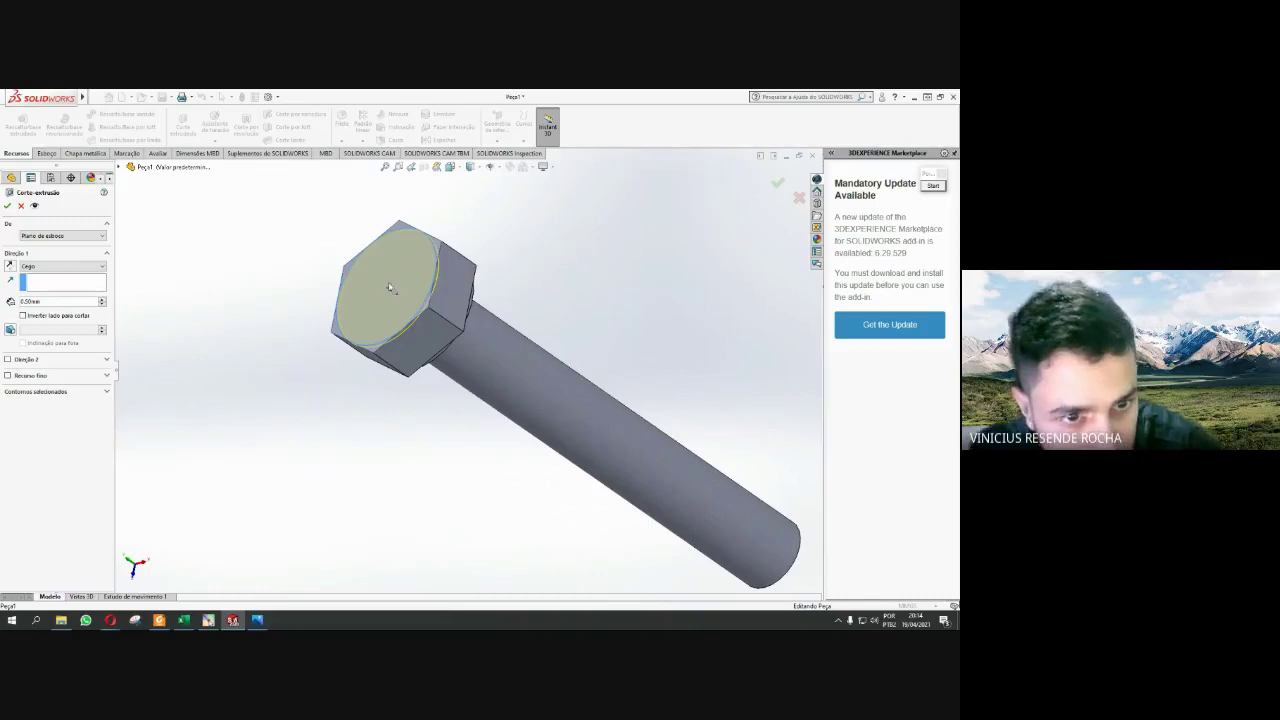
pyautogui.click(23, 316)
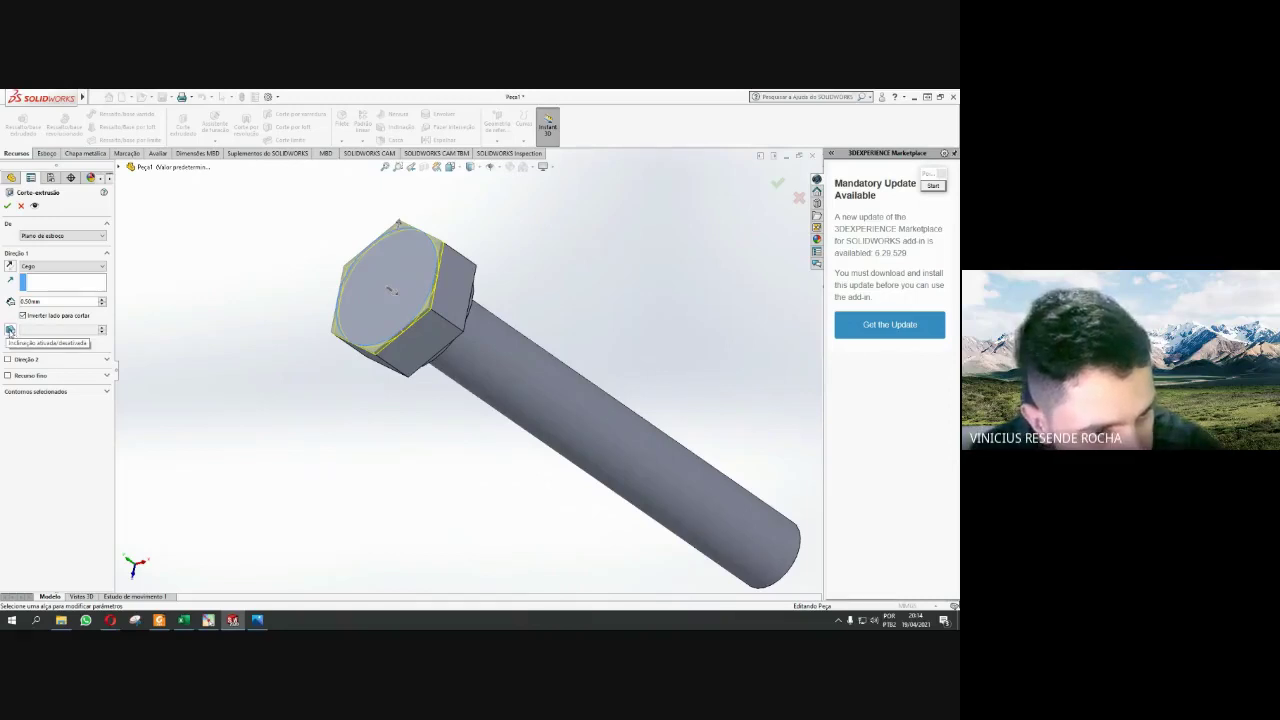
pyautogui.click(10, 331)
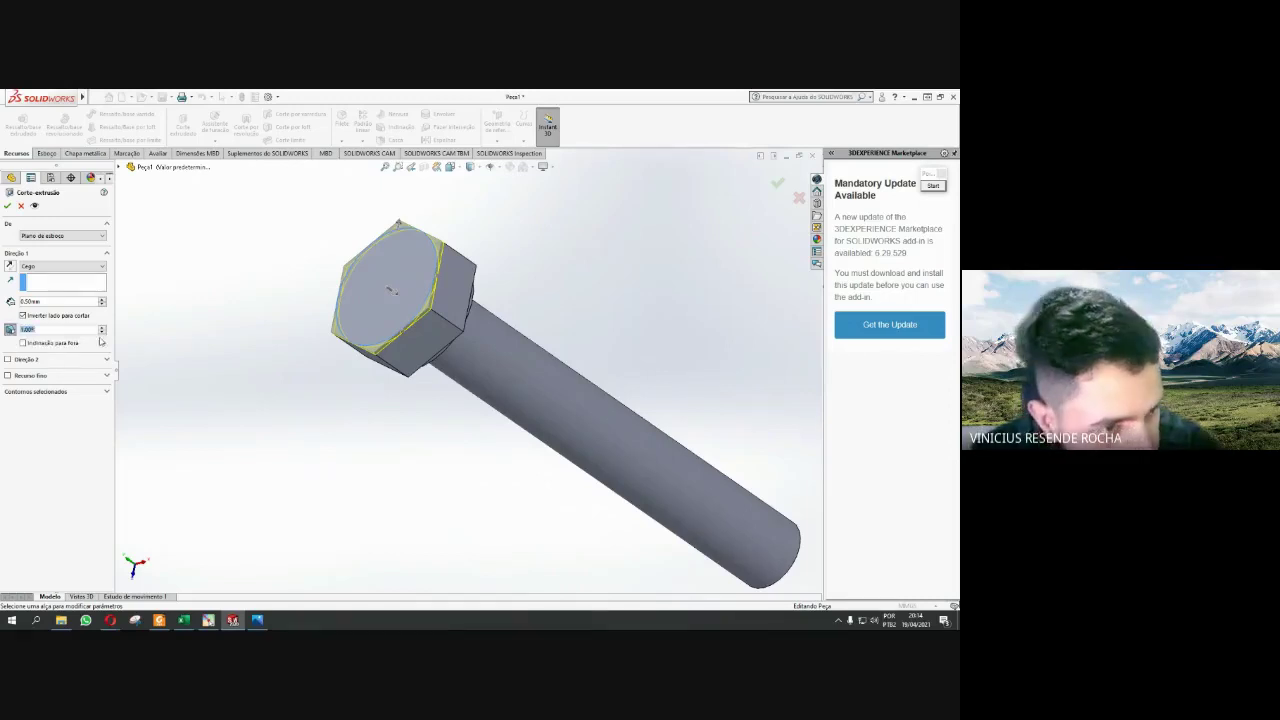
pyautogui.click(101, 328)
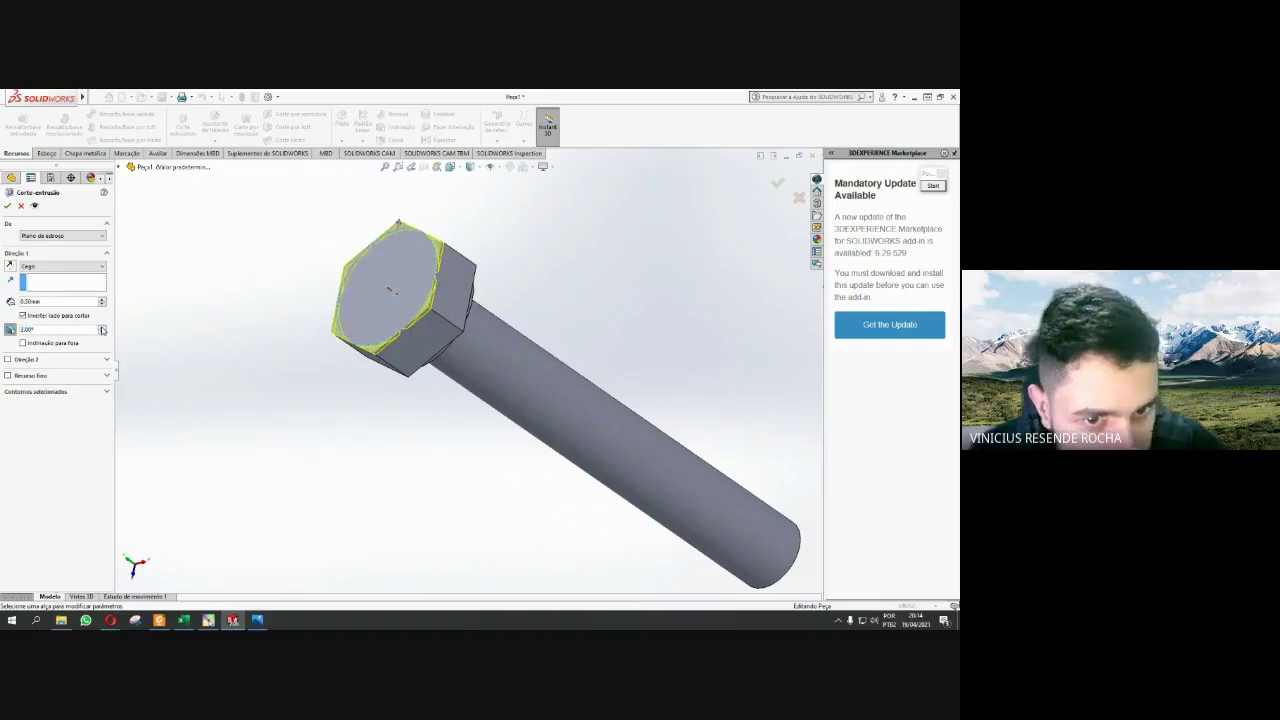
pyautogui.click(101, 328)
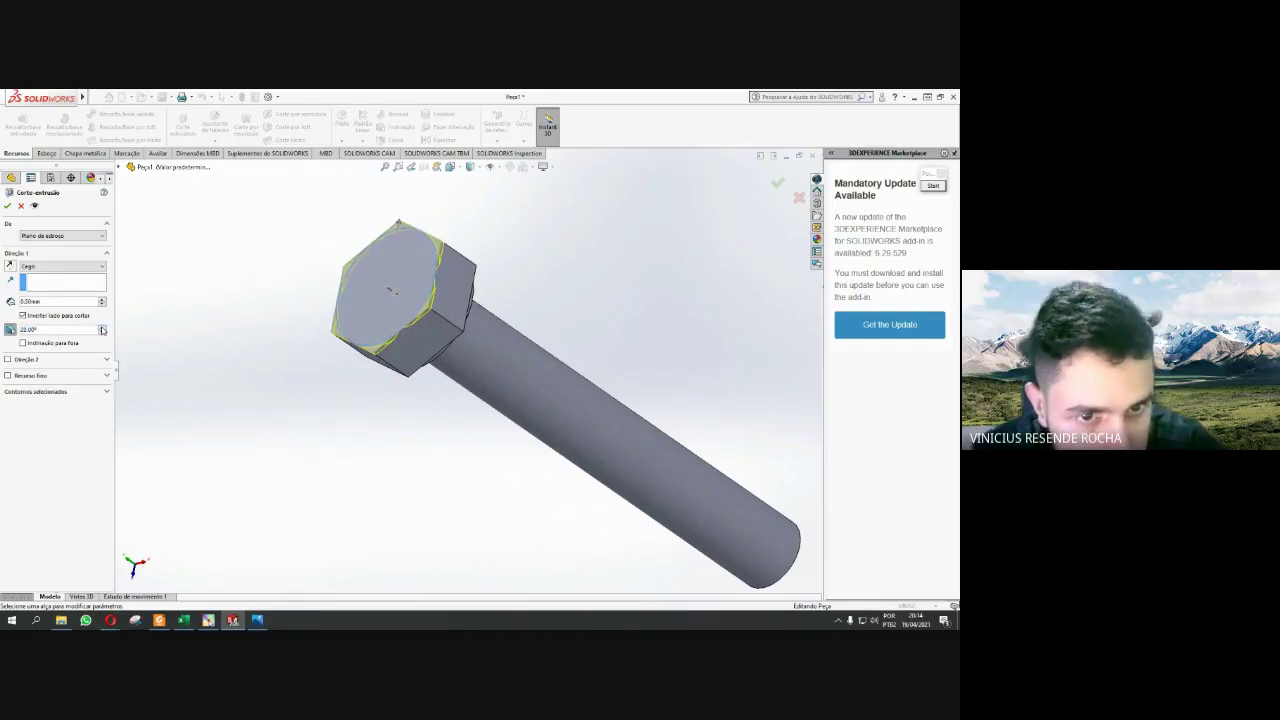
pyautogui.click(101, 332)
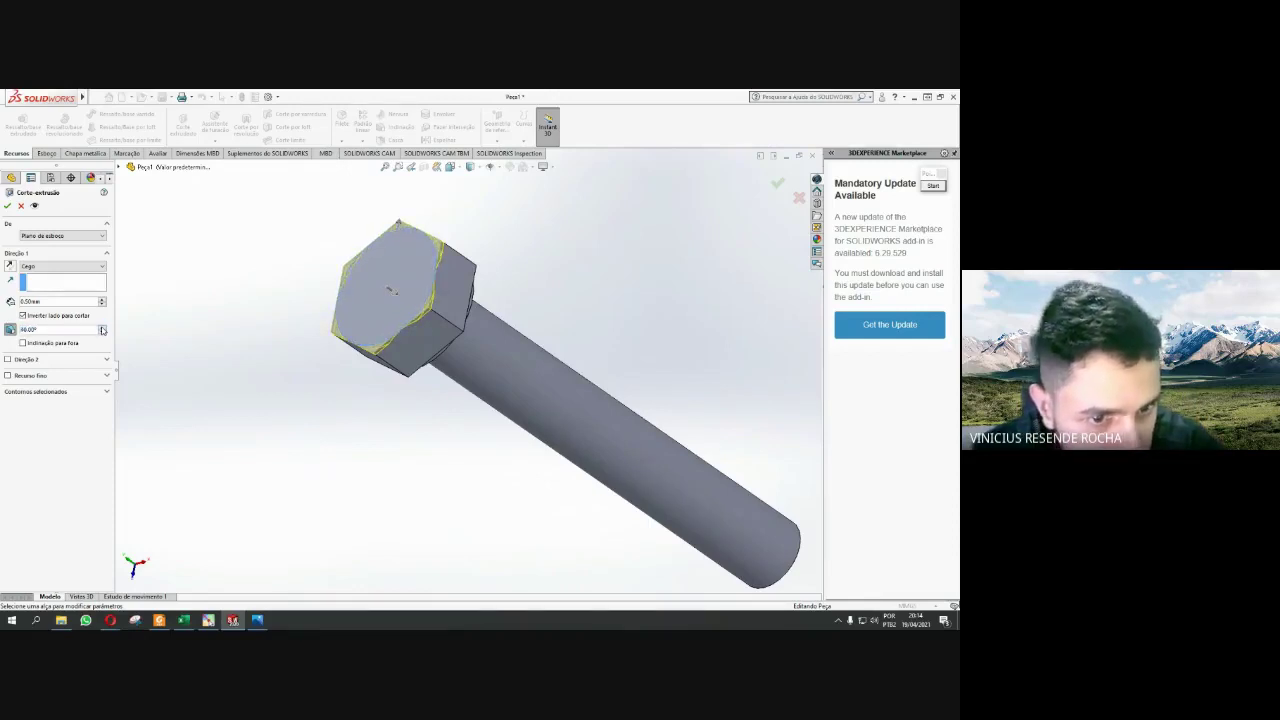
pyautogui.click(101, 328)
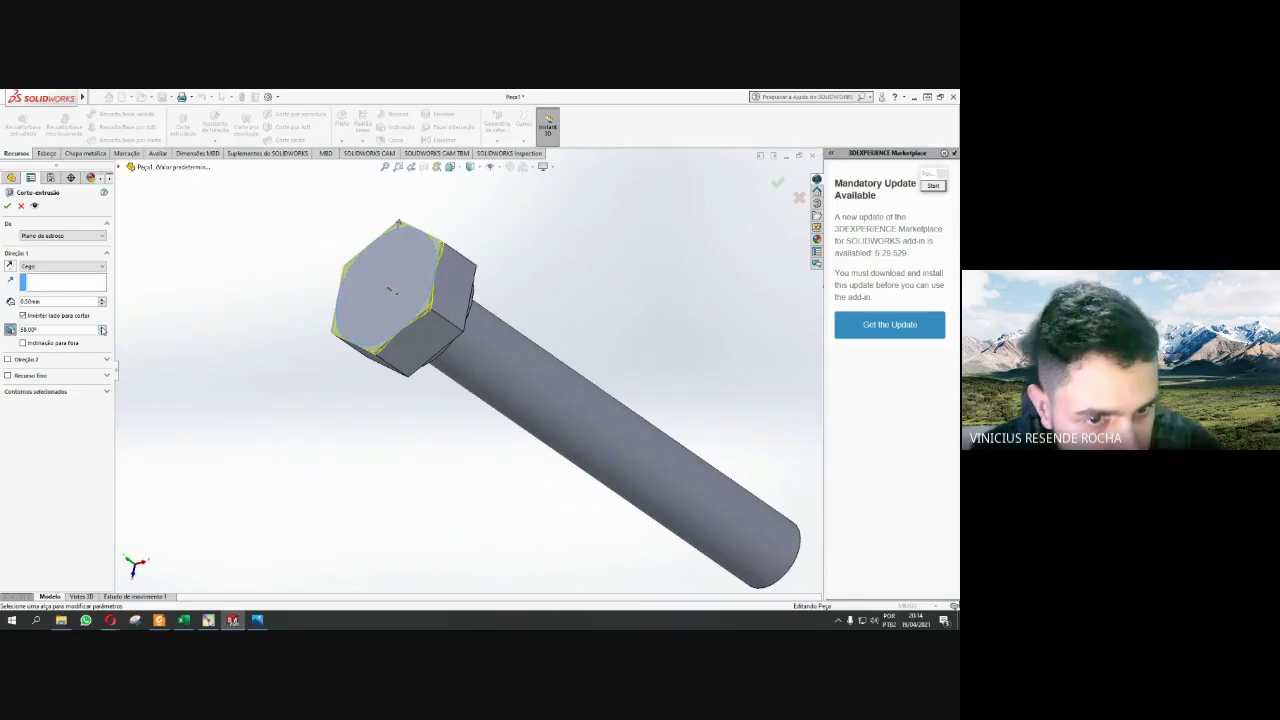
pyautogui.click(101, 329)
# - Raise the draft angle to about 72° and apply the chamfering cut, Corte-extrusão1
pyautogui.moveTo(240, 340); pyautogui.dragTo(340, 291, button='middle')
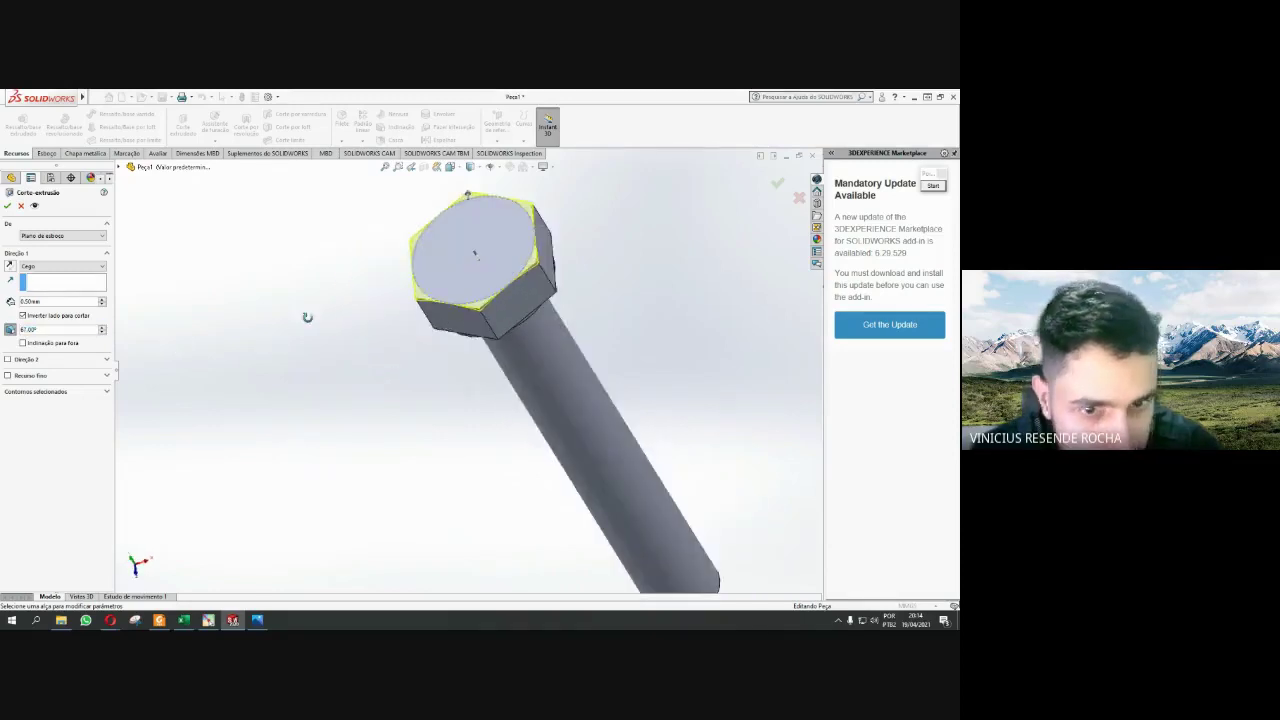
pyautogui.scroll(-4, 505, 249)
pyautogui.moveTo(505, 249)
pyautogui.mouseDown(button='middle')
pyautogui.moveTo(614, 169)
pyautogui.moveTo(629, 229)
pyautogui.mouseUp(button='middle')
pyautogui.scroll(-3, 583, 297)
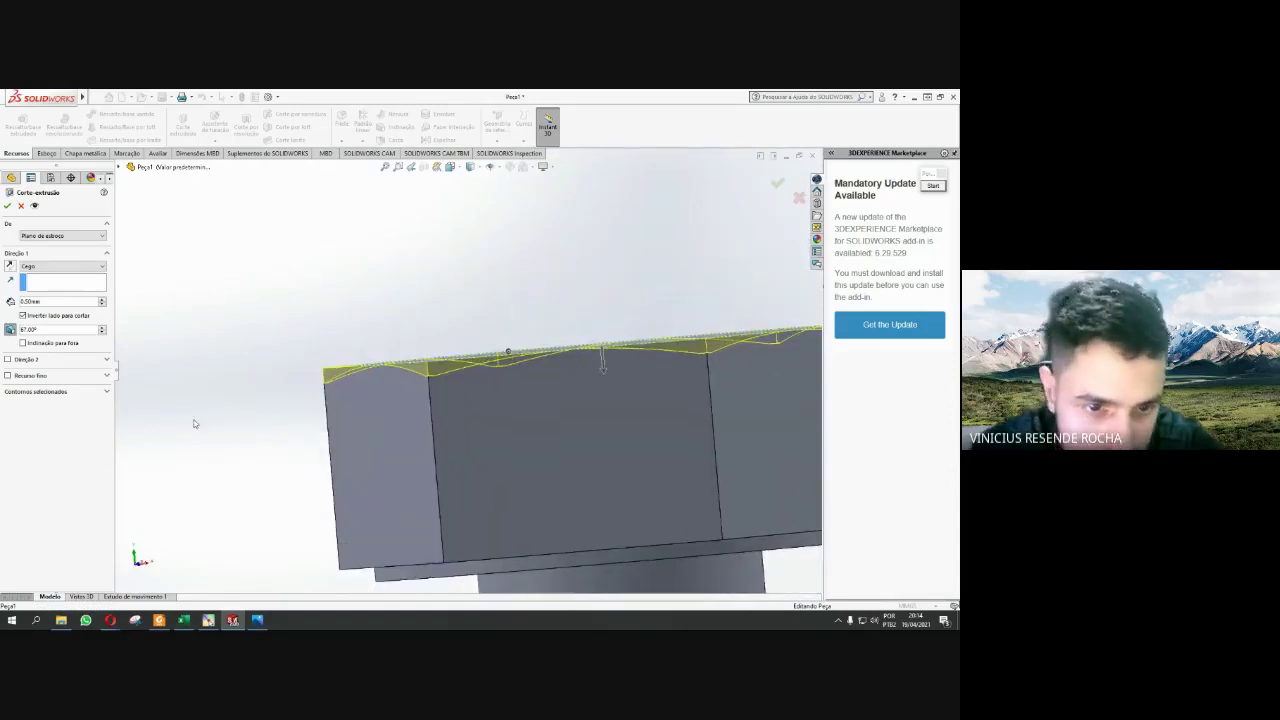
pyautogui.click(102, 328)
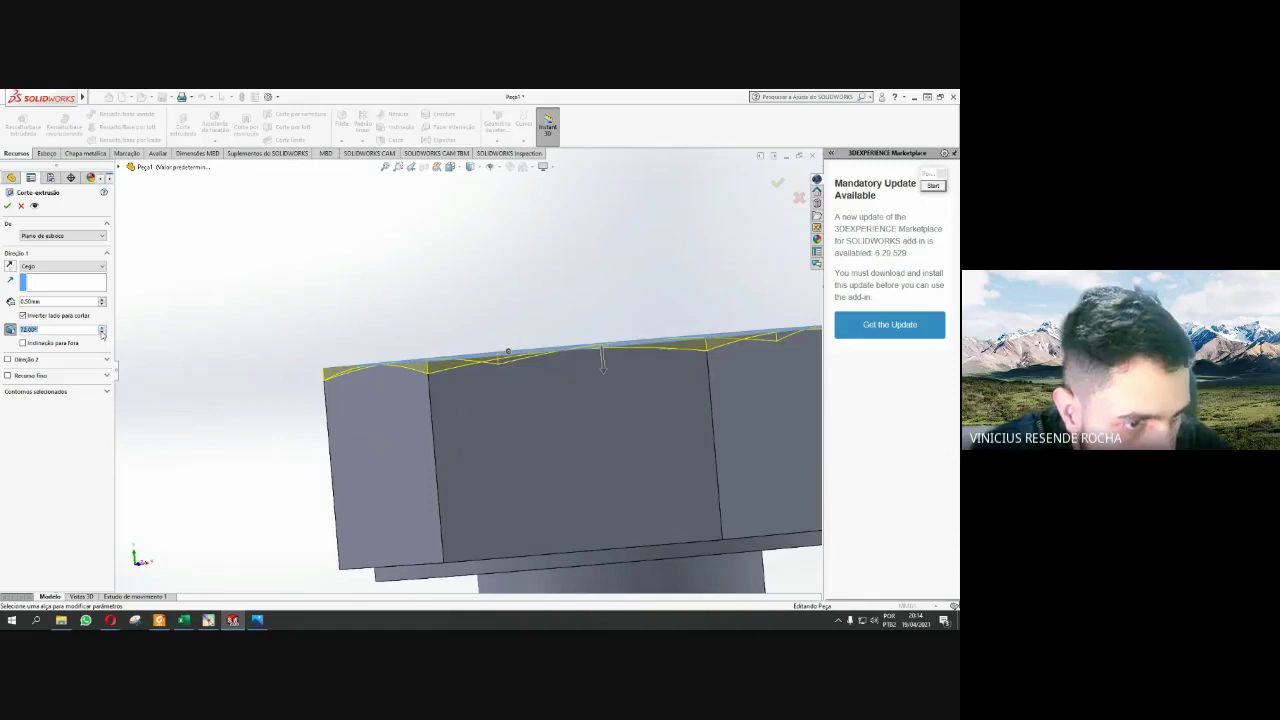
pyautogui.click(102, 331)
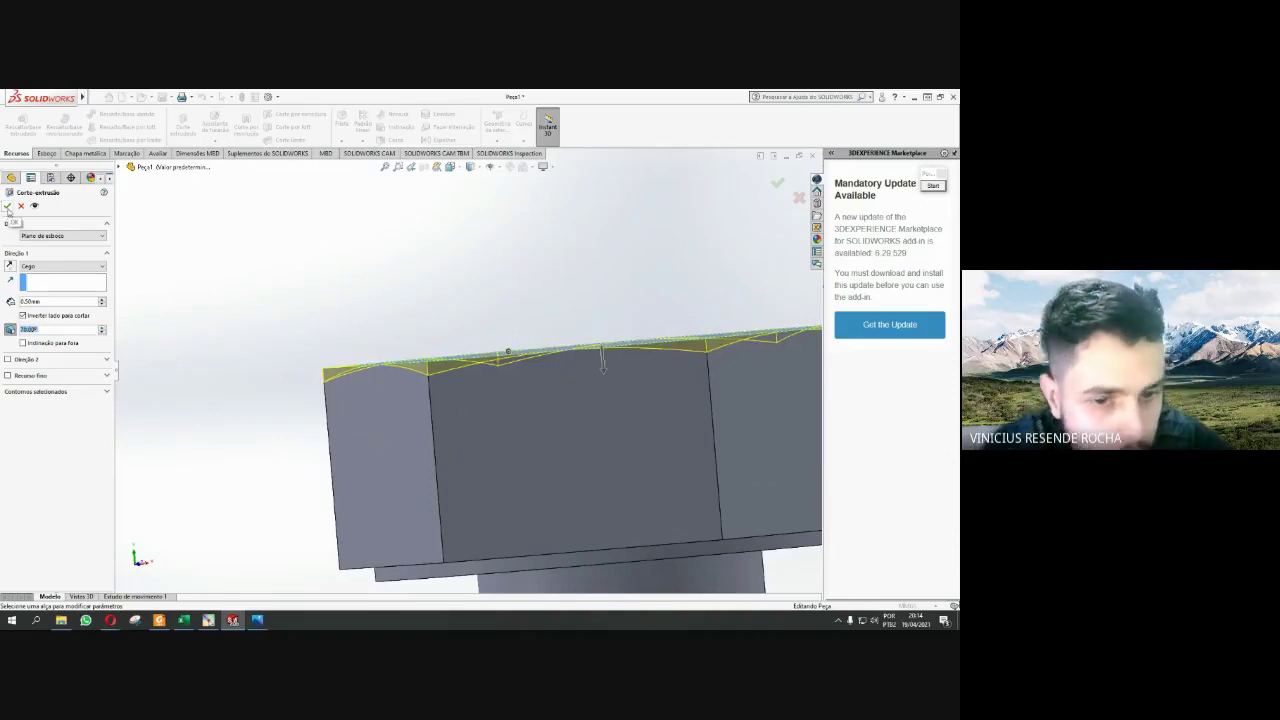
pyautogui.click(7, 205)
pyautogui.scroll(4, 503, 314)
pyautogui.moveTo(503, 314)
pyautogui.mouseDown(button='middle')
pyautogui.moveTo(523, 408)
pyautogui.moveTo(403, 417)
pyautogui.moveTo(583, 429)
pyautogui.moveTo(586, 409)
pyautogui.moveTo(503, 429)
pyautogui.moveTo(476, 375)
pyautogui.moveTo(477, 306)
pyautogui.moveTo(457, 260)
pyautogui.moveTo(463, 306)
pyautogui.mouseUp(button='middle')
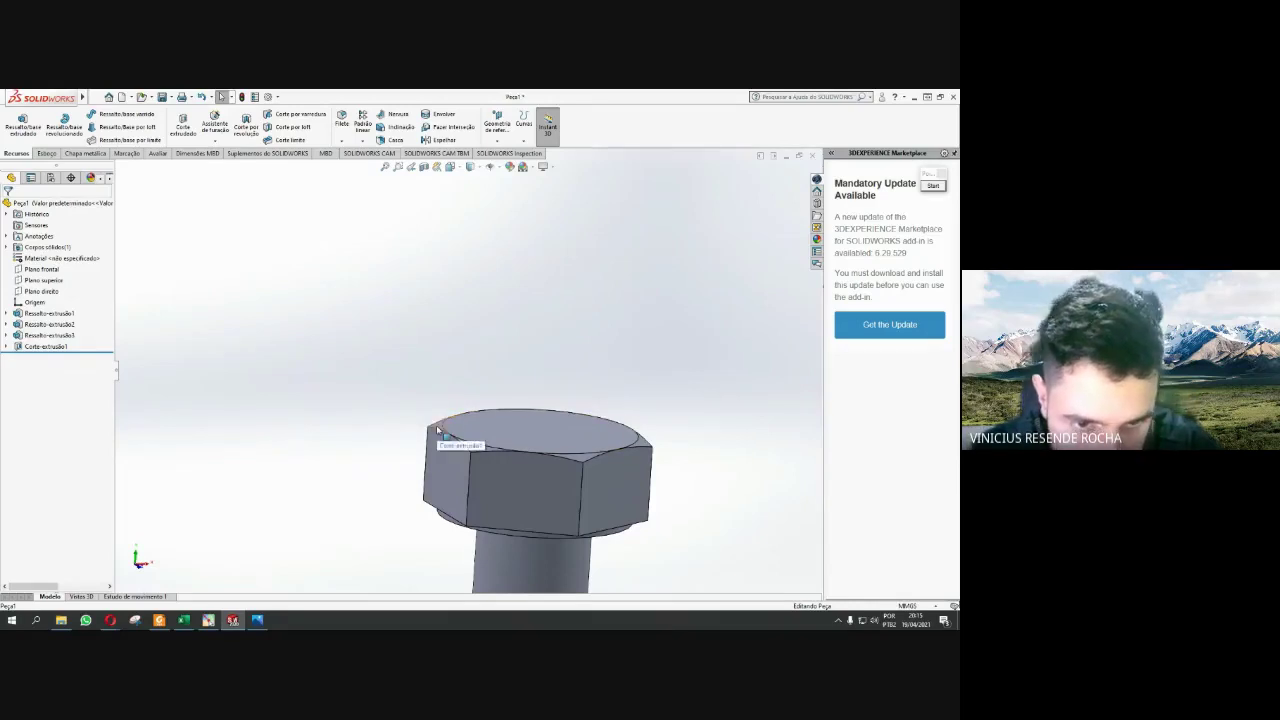
# - Select the shank's end face and round its edge with a 1 mm fillet, Filete1
pyautogui.click(437, 432)
pyautogui.moveTo(426, 352); pyautogui.dragTo(726, 269, button='middle')
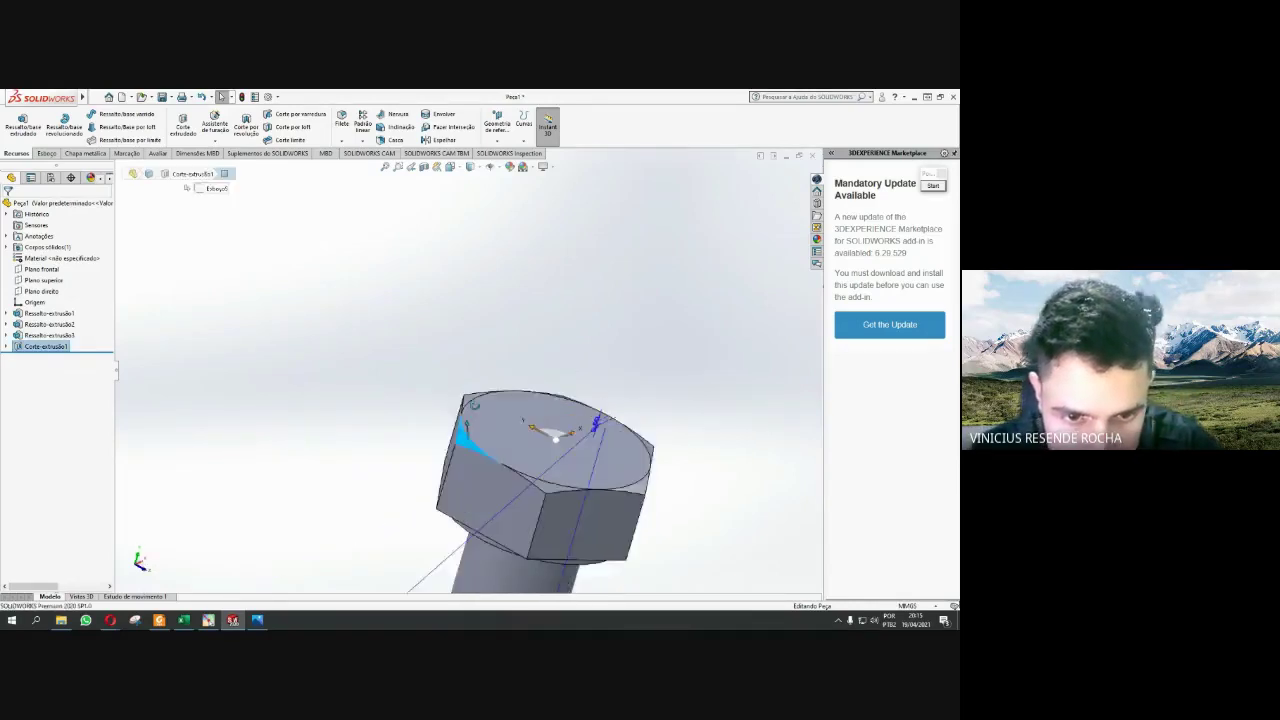
pyautogui.scroll(3, 726, 269)
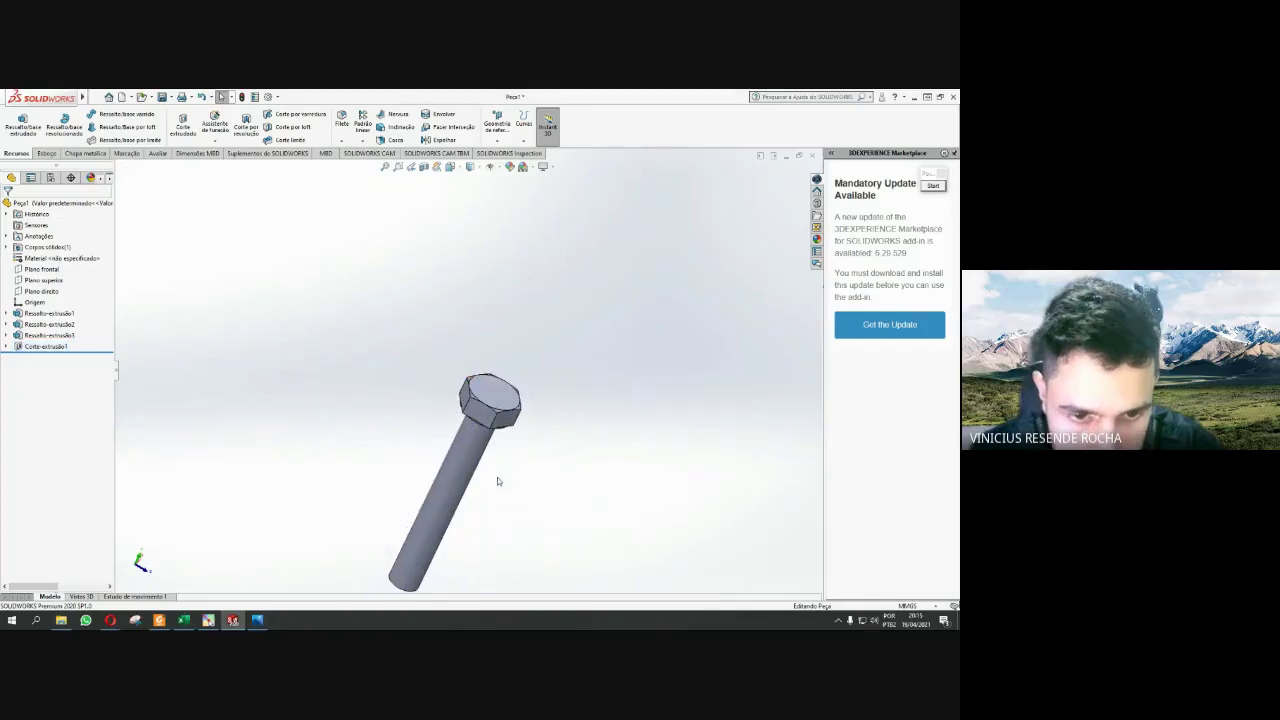
pyautogui.moveTo(497, 481)
pyautogui.mouseDown(button='middle')
pyautogui.moveTo(552, 369)
pyautogui.moveTo(637, 374)
pyautogui.moveTo(553, 566)
pyautogui.moveTo(586, 511)
pyautogui.moveTo(623, 503)
pyautogui.moveTo(600, 474)
pyautogui.moveTo(587, 492)
pyautogui.mouseUp(button='middle')
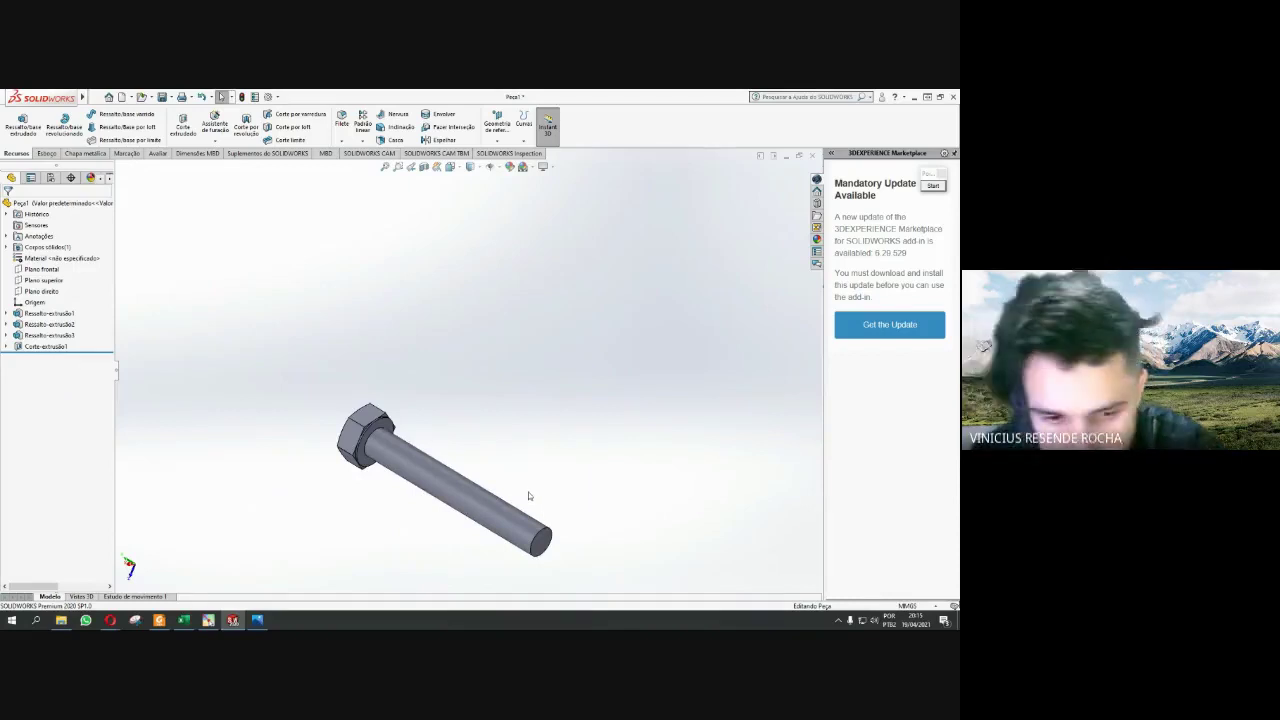
pyautogui.scroll(-1, 527, 534)
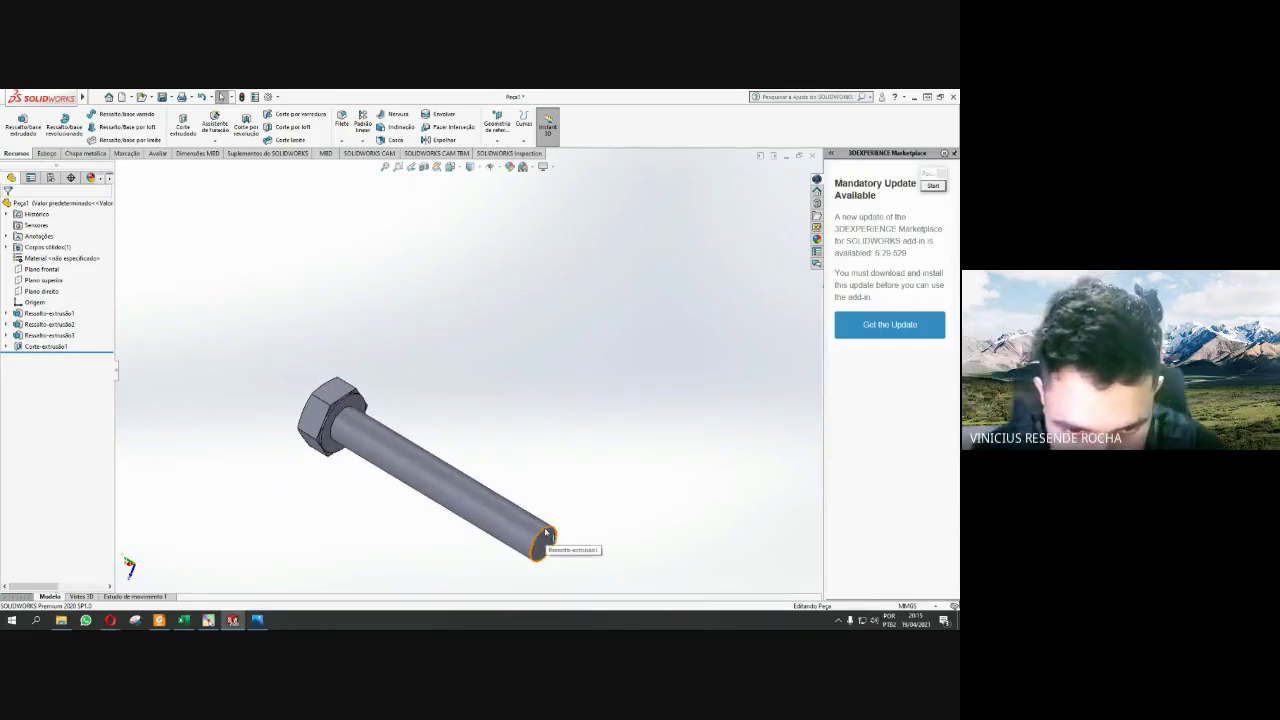
pyautogui.click(552, 555)
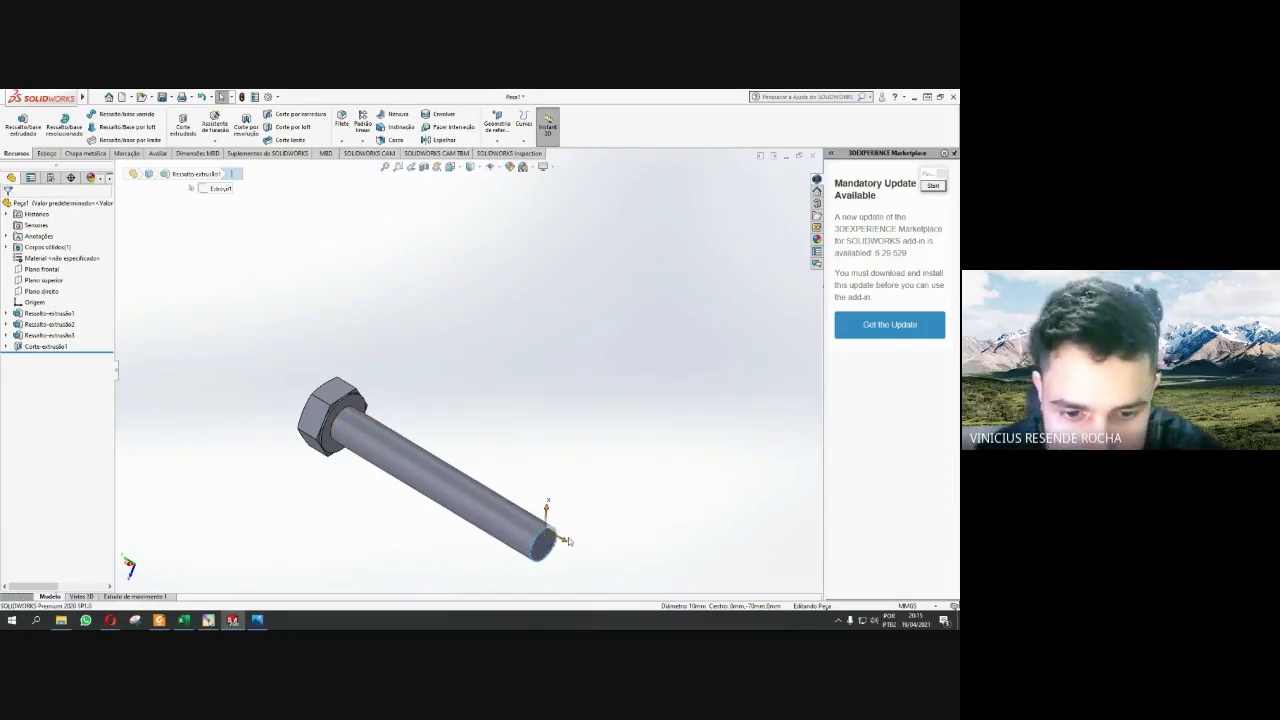
pyautogui.scroll(-5, 550, 550)
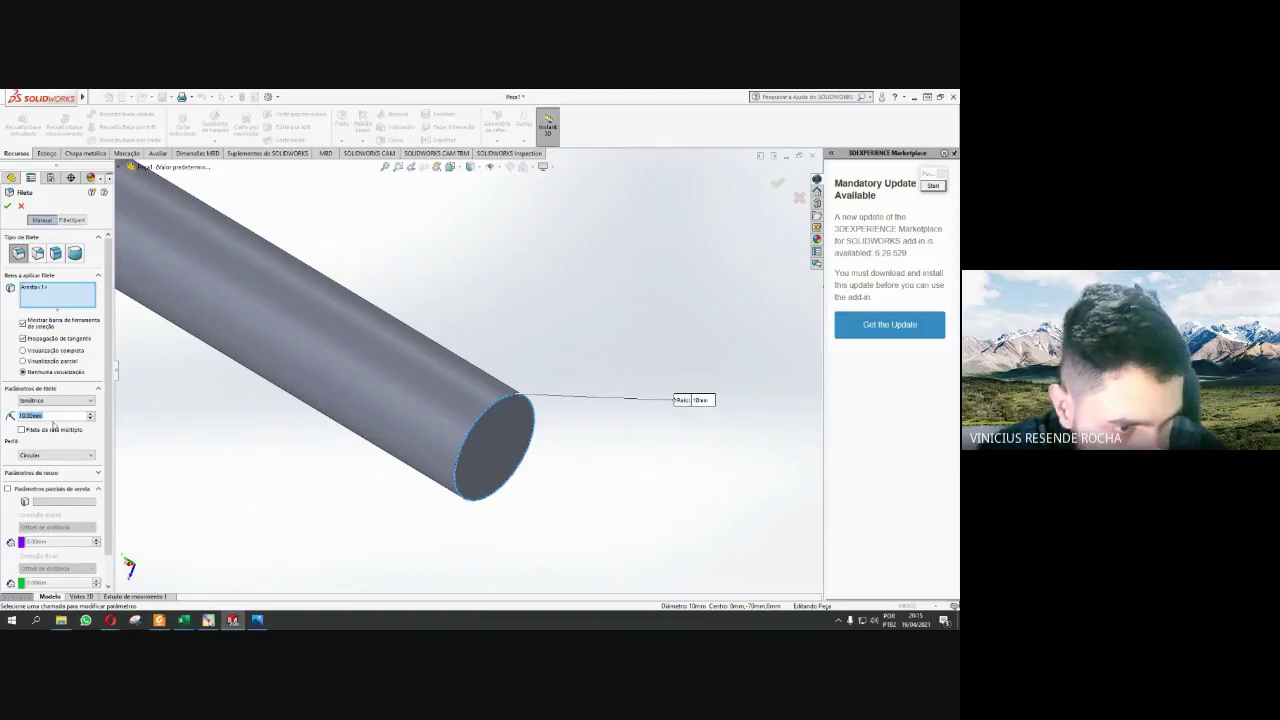
pyautogui.write('1')
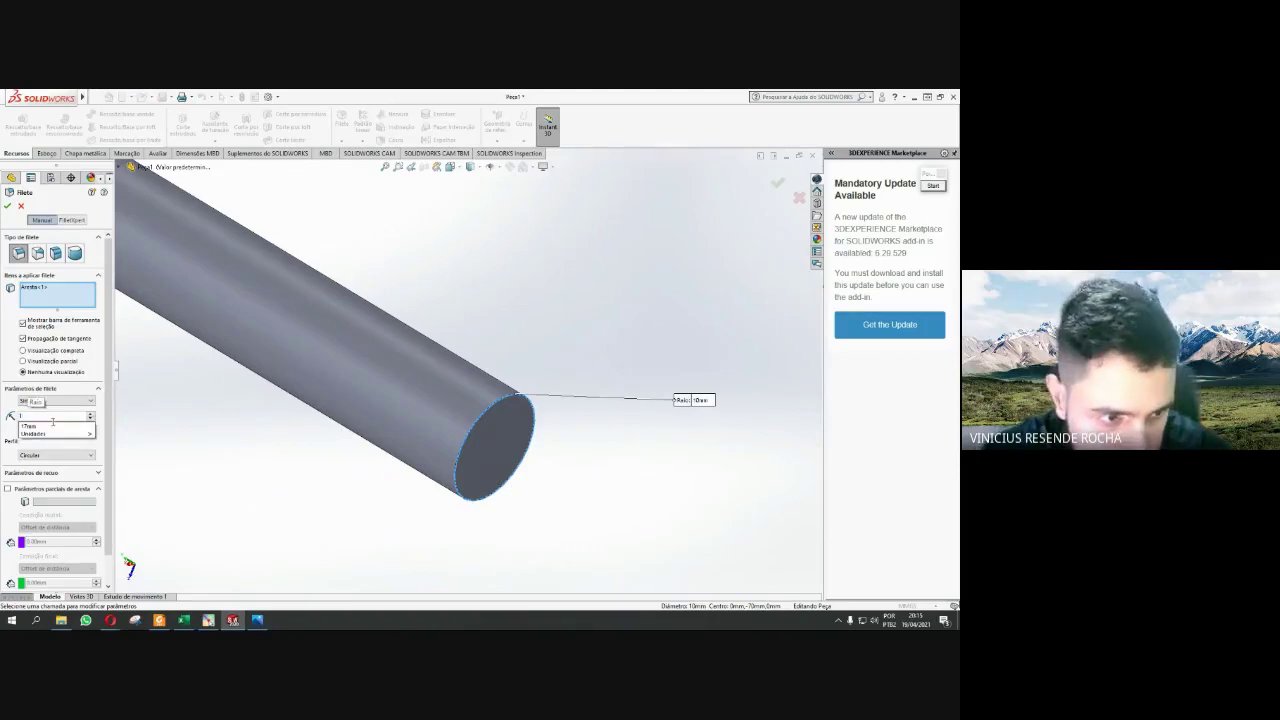
pyautogui.press('Return')
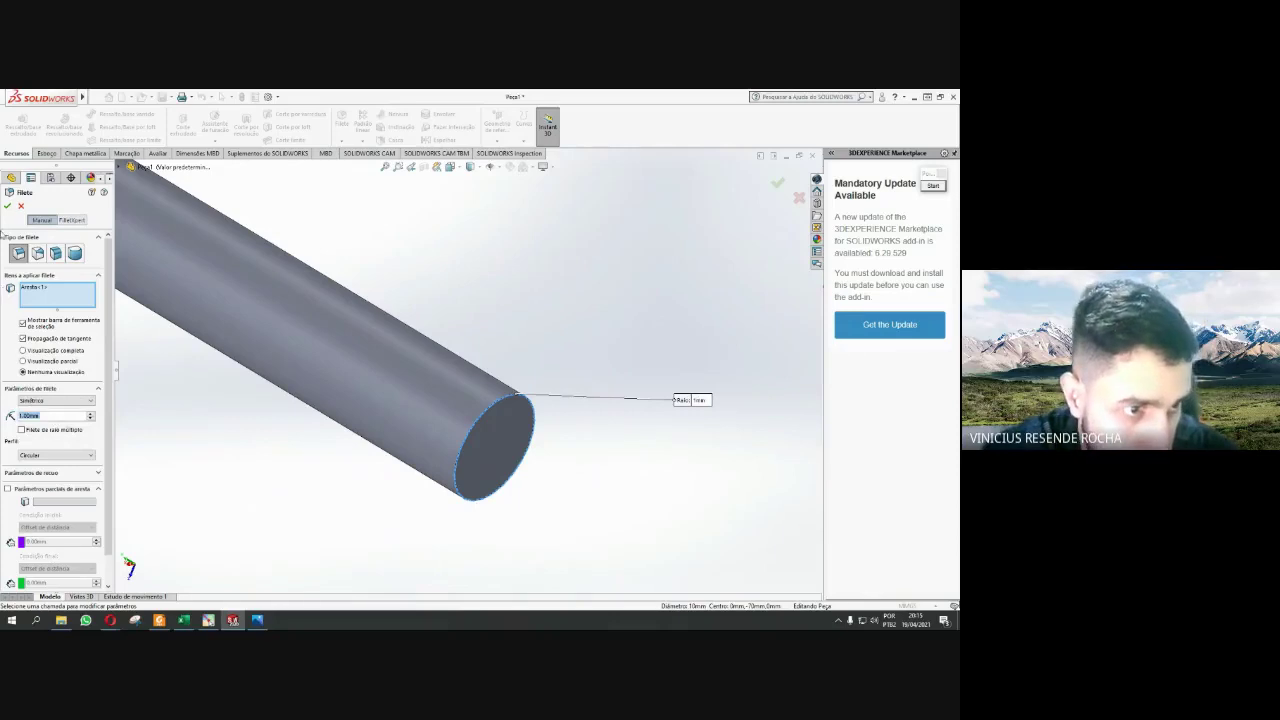
pyautogui.click(7, 206)
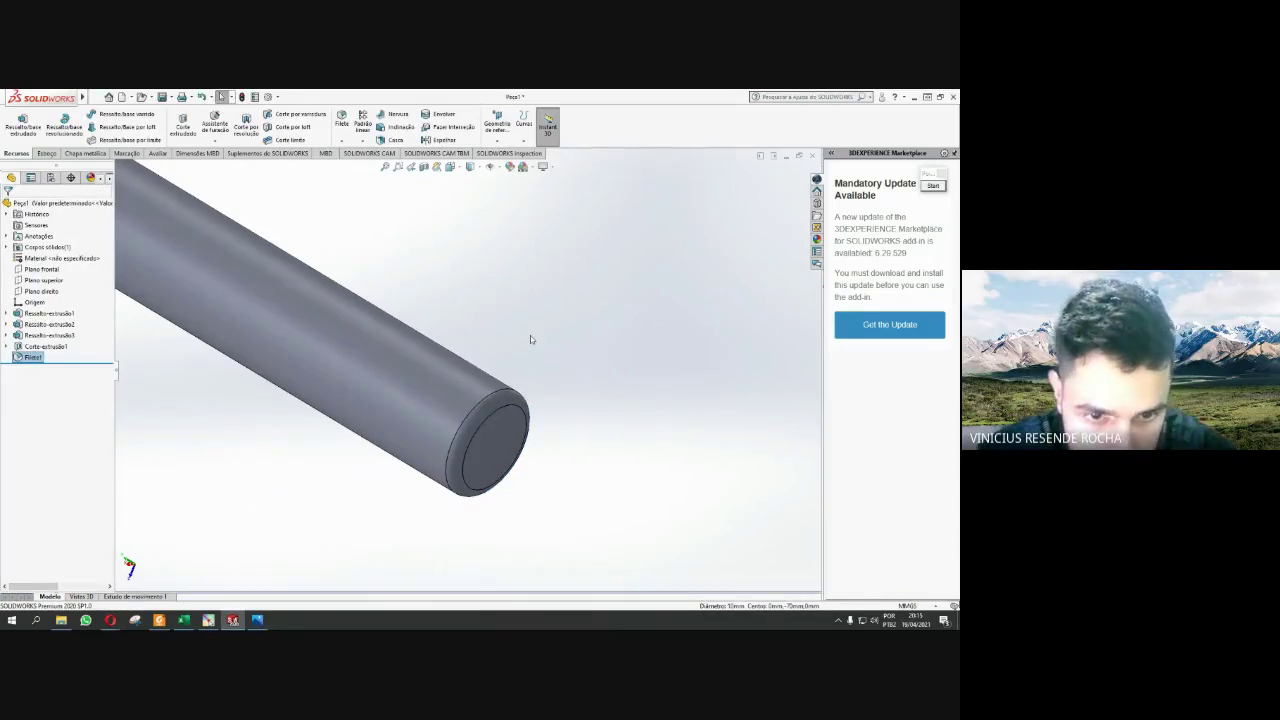
pyautogui.scroll(1, 530, 338)
pyautogui.scroll(1, 525, 330)
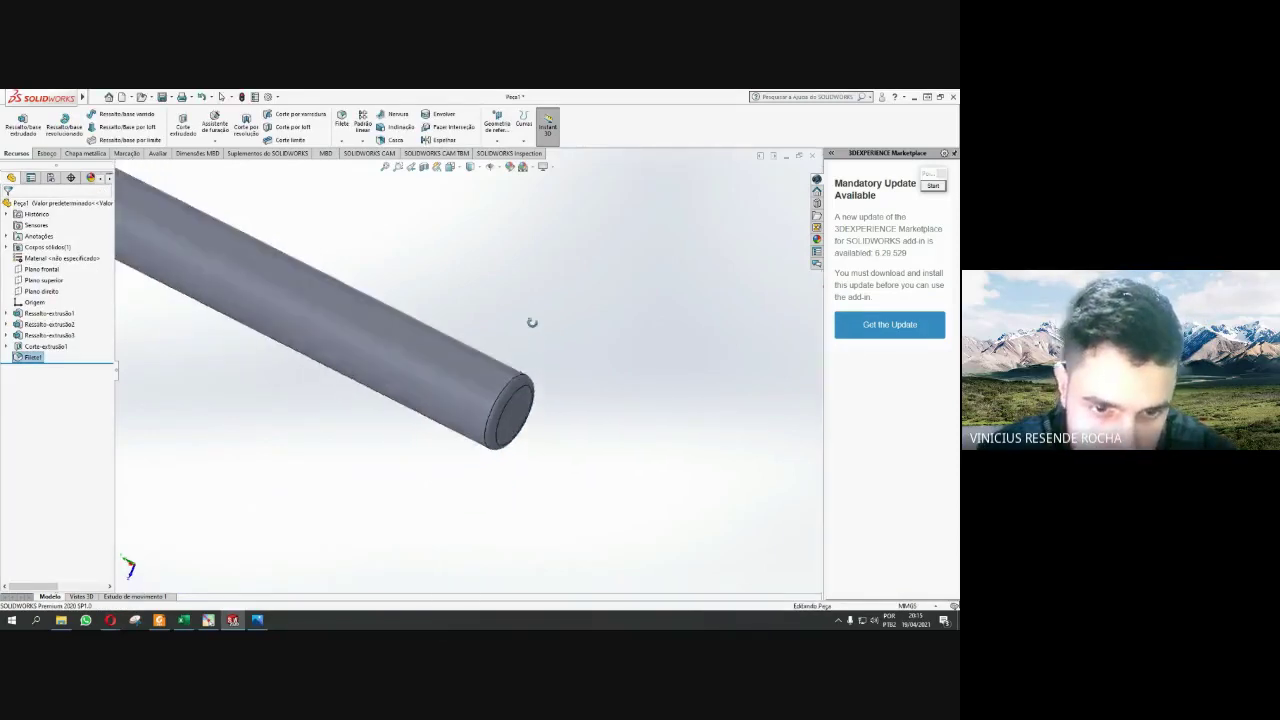
pyautogui.moveTo(532, 322); pyautogui.dragTo(521, 376, button='middle')
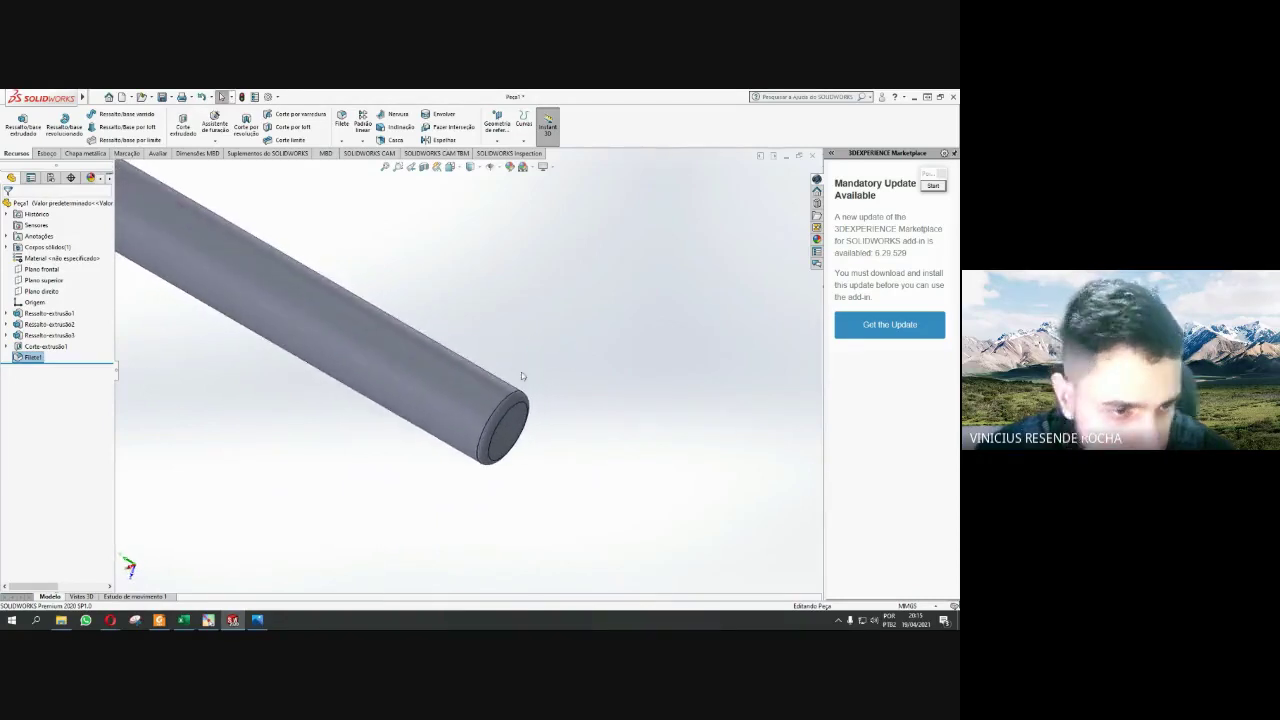
# - Delete the Filete1 fillet feature from the design tree
pyautogui.click(34, 357)
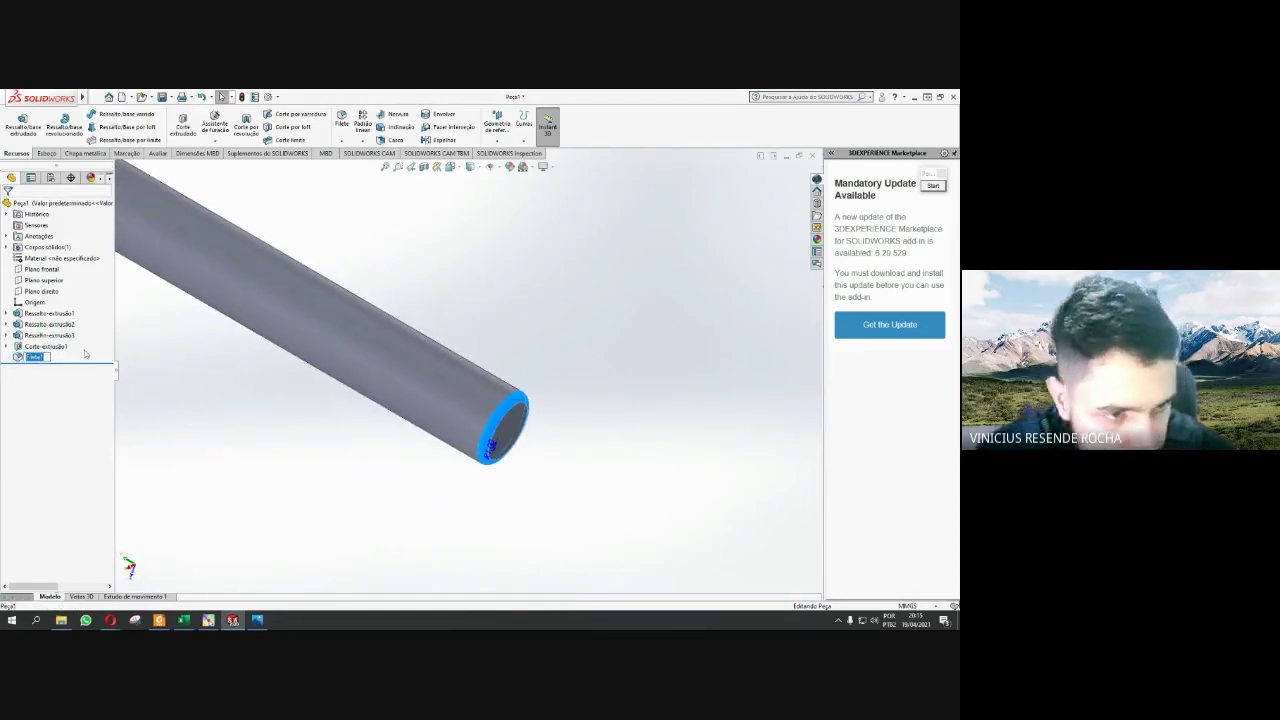
pyautogui.click(144, 346)
pyautogui.click(34, 357)
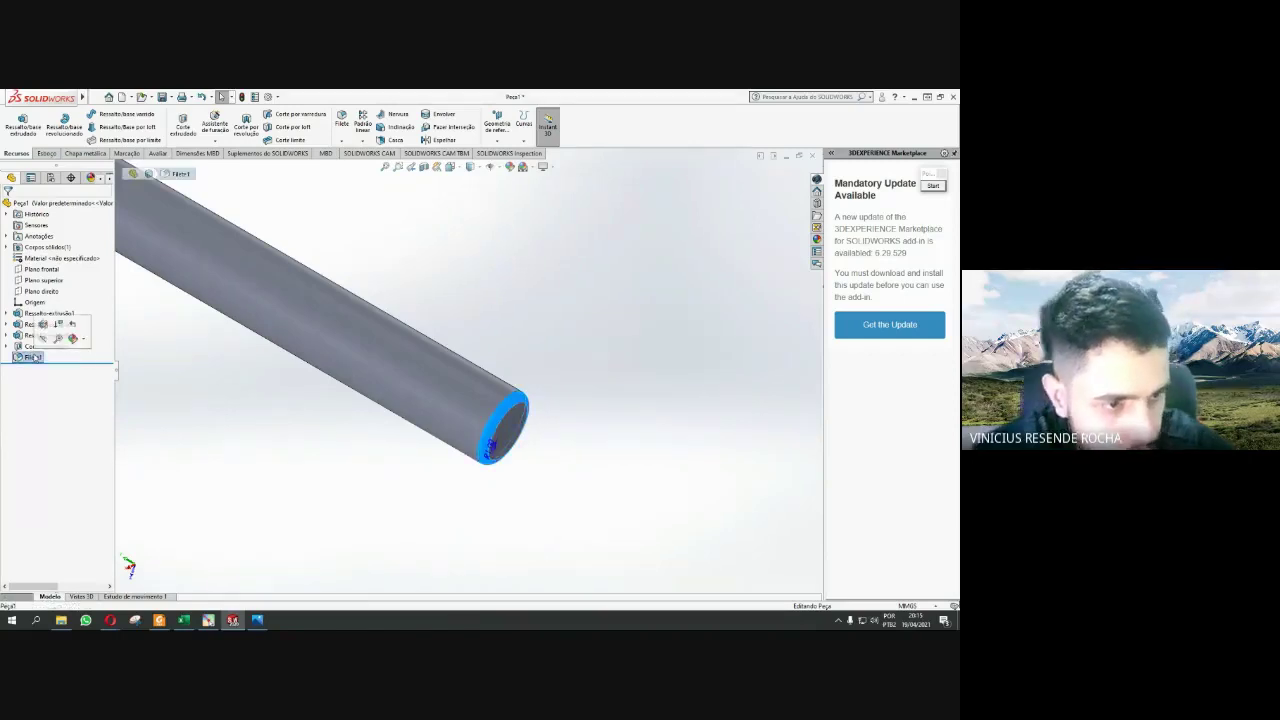
pyautogui.press('Delete')
pyautogui.press('Return')
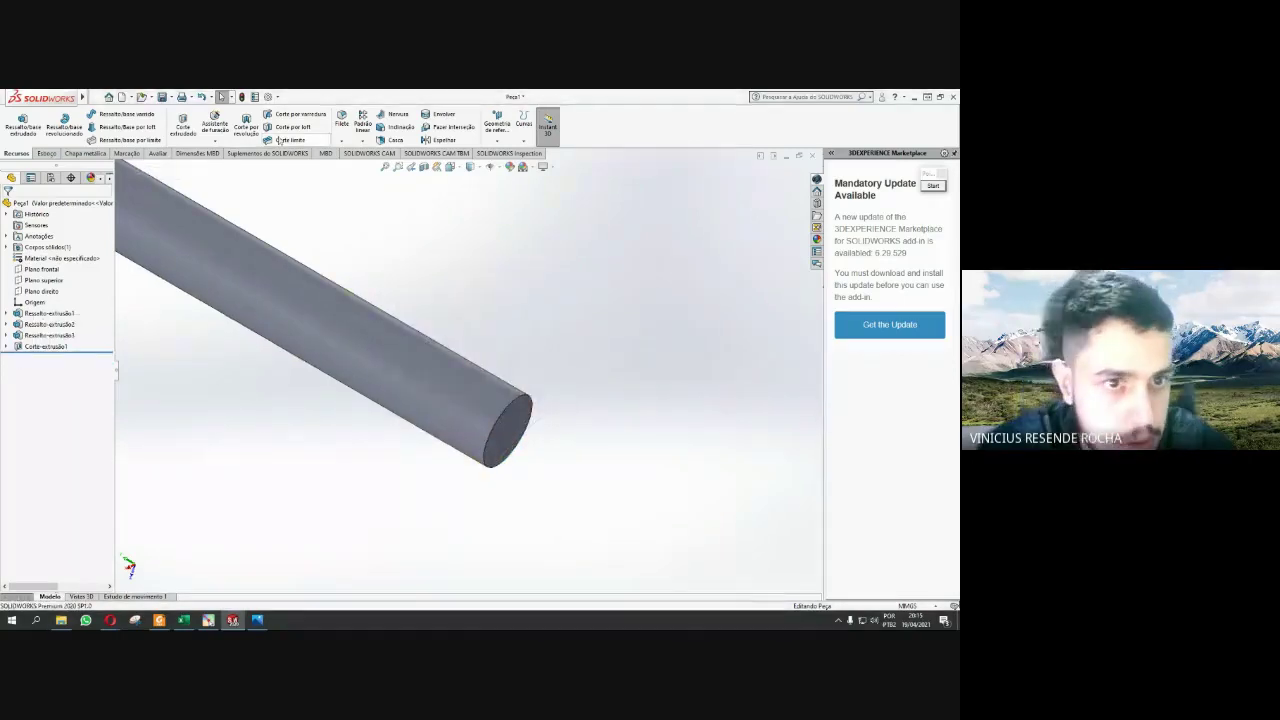
# - Chamfer the shank tip's circular edge 1 mm at 45°, creating Chanfro1
pyautogui.click(529, 408)
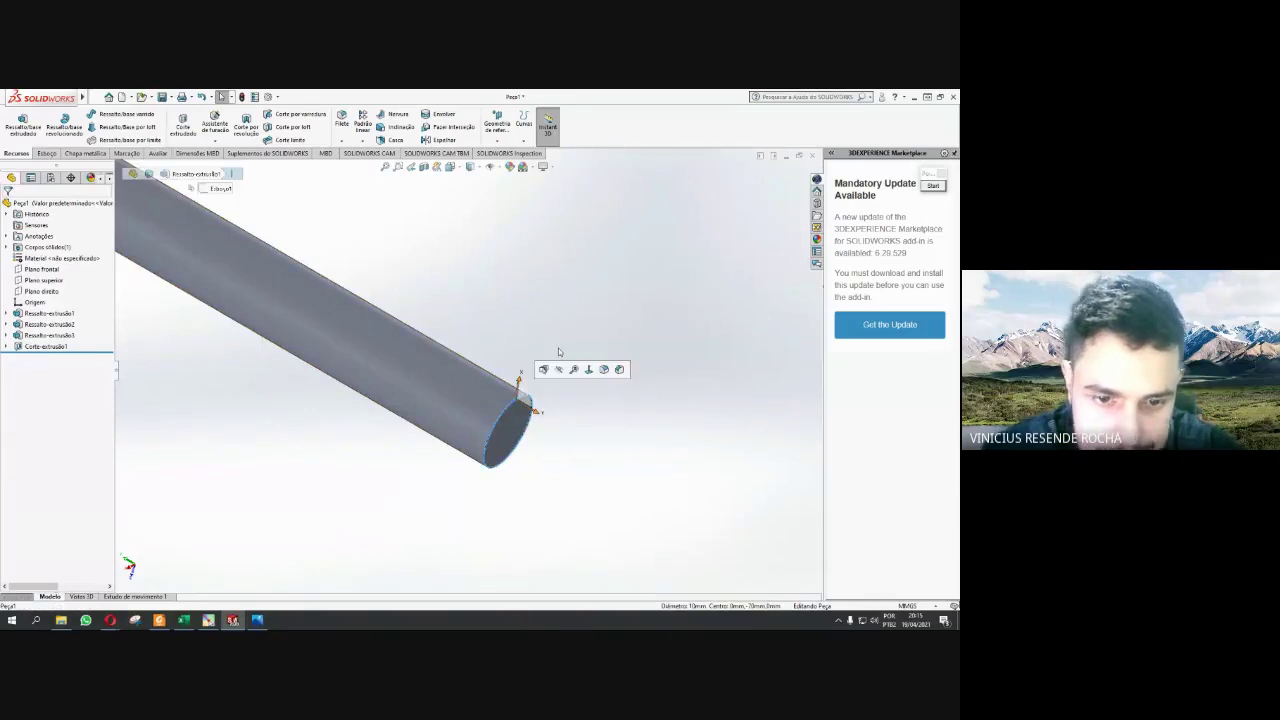
pyautogui.click(345, 141)
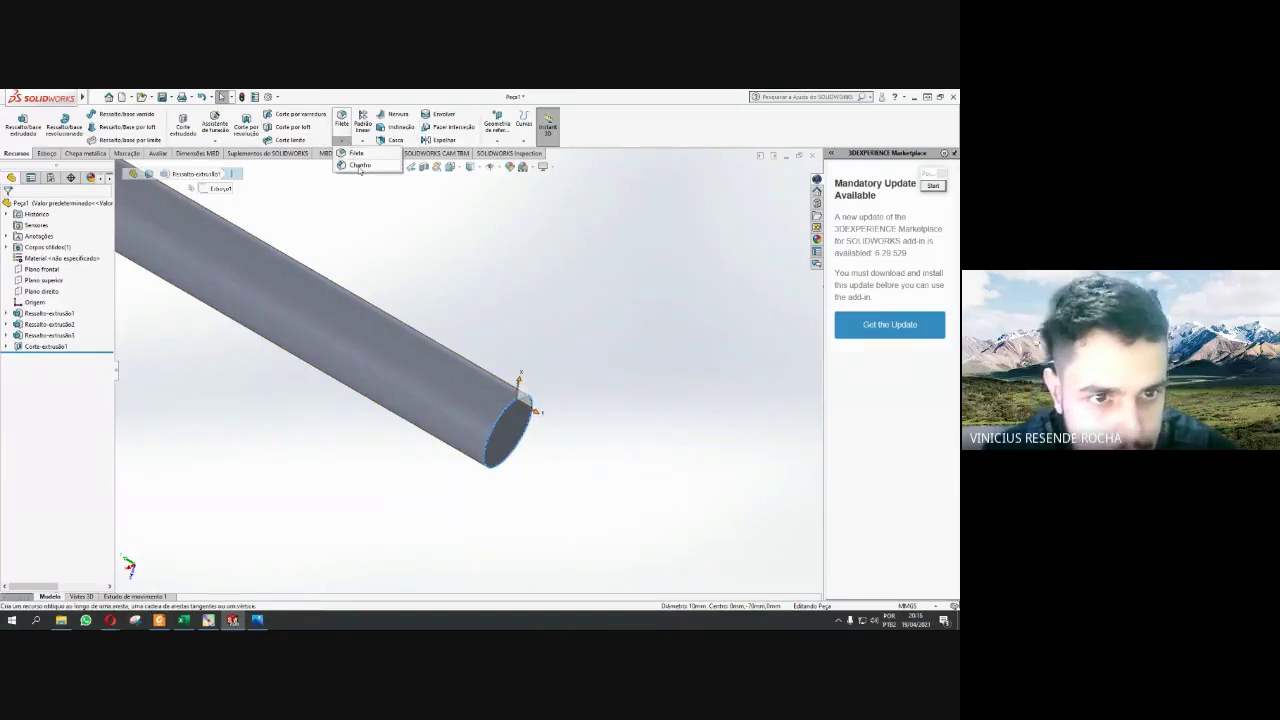
pyautogui.click(360, 166)
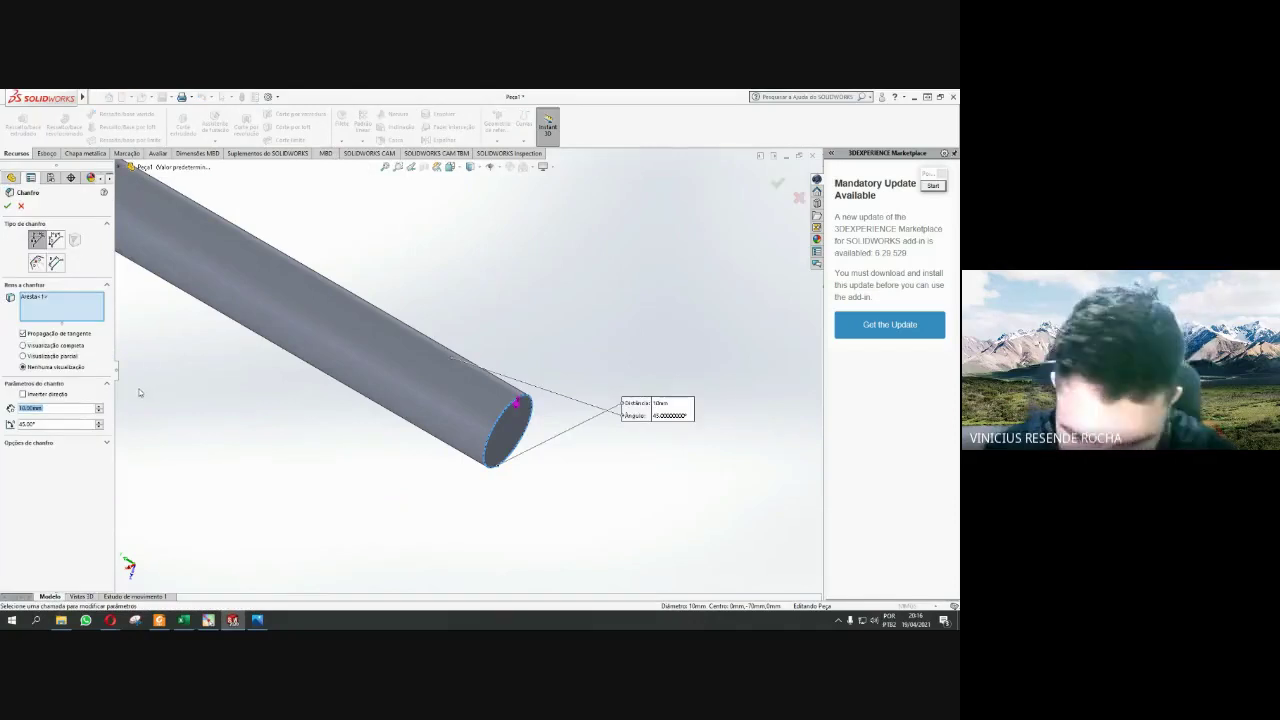
pyautogui.write('1')
pyautogui.press('Return')
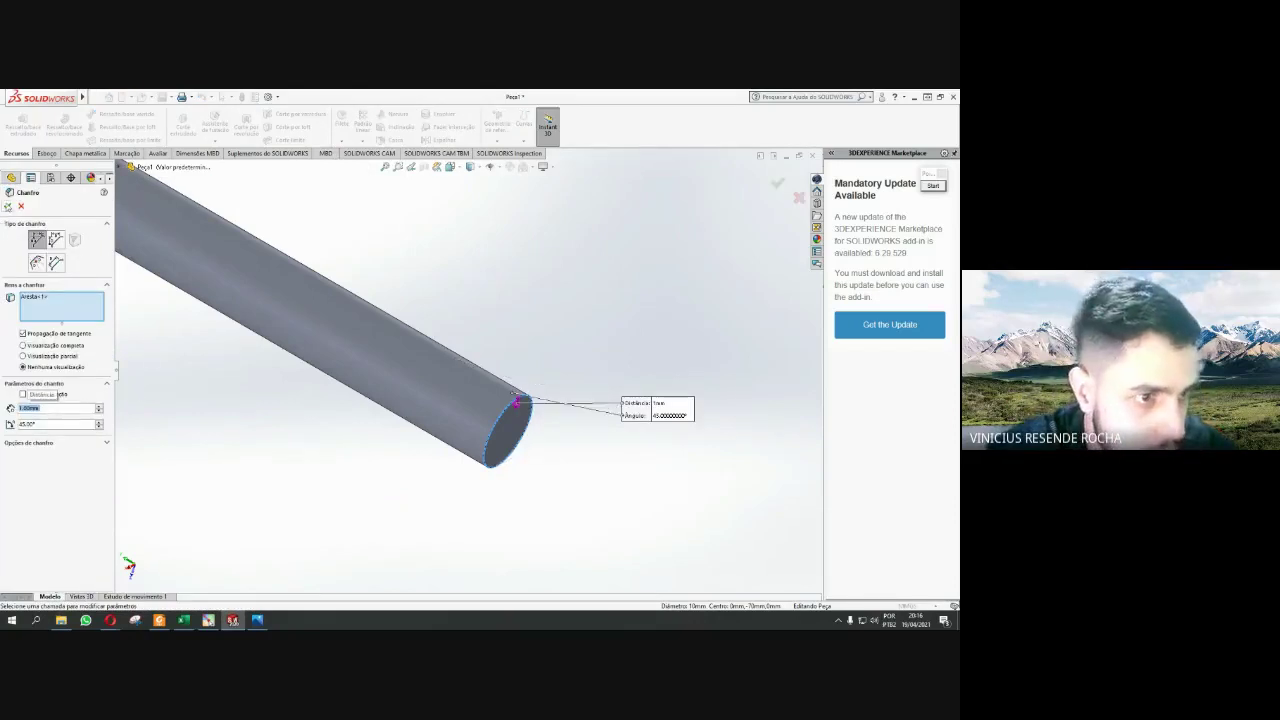
pyautogui.moveTo(584, 365); pyautogui.dragTo(547, 398, button='middle')
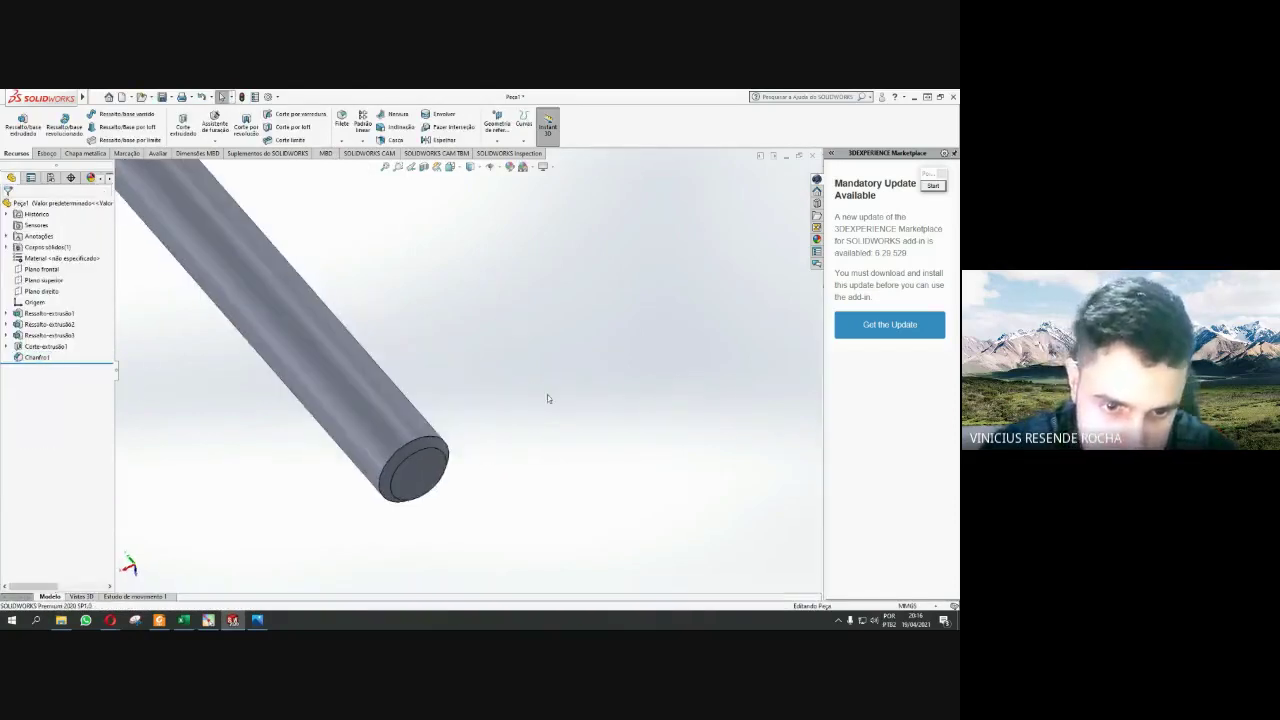
pyautogui.scroll(5, 518, 403)
pyautogui.moveTo(328, 354)
pyautogui.mouseDown(button='middle')
pyautogui.moveTo(443, 349)
pyautogui.moveTo(346, 234)
pyautogui.moveTo(451, 360)
pyautogui.mouseUp(button='middle')
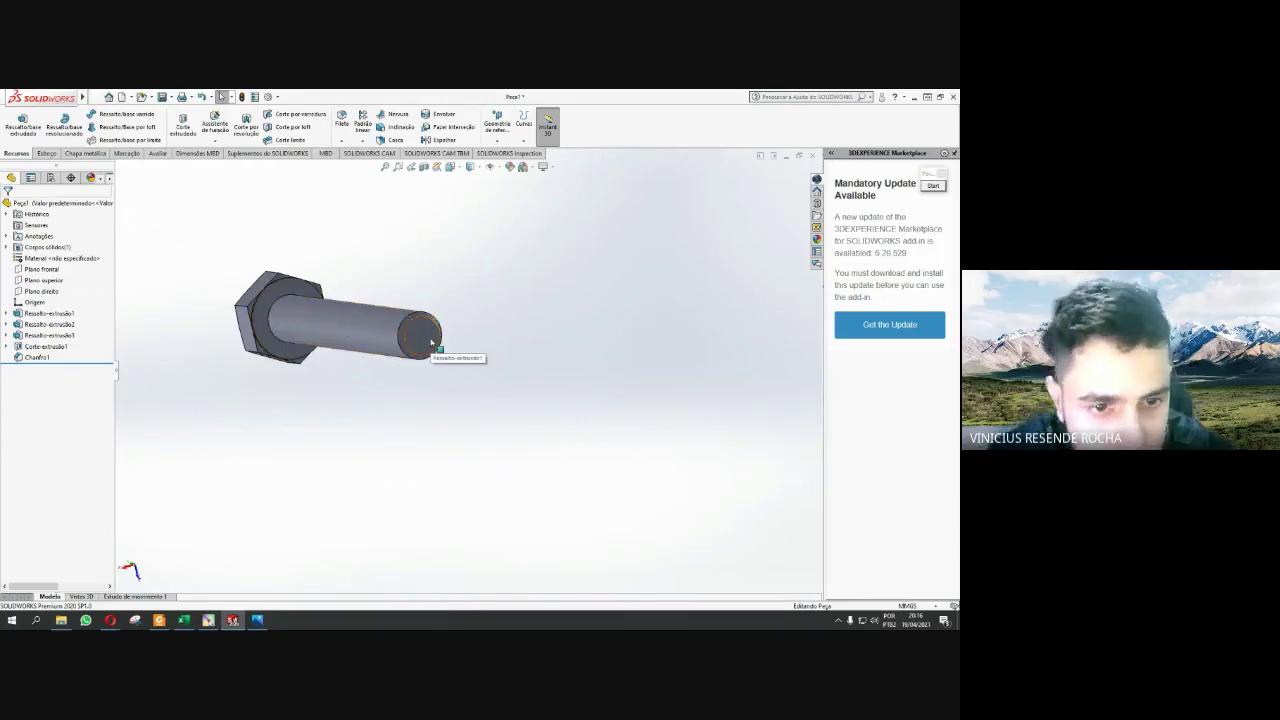
# - On the shank end face, viewed Normal To, sketch a 10 mm circle centred on the axis
pyautogui.click(432, 343)
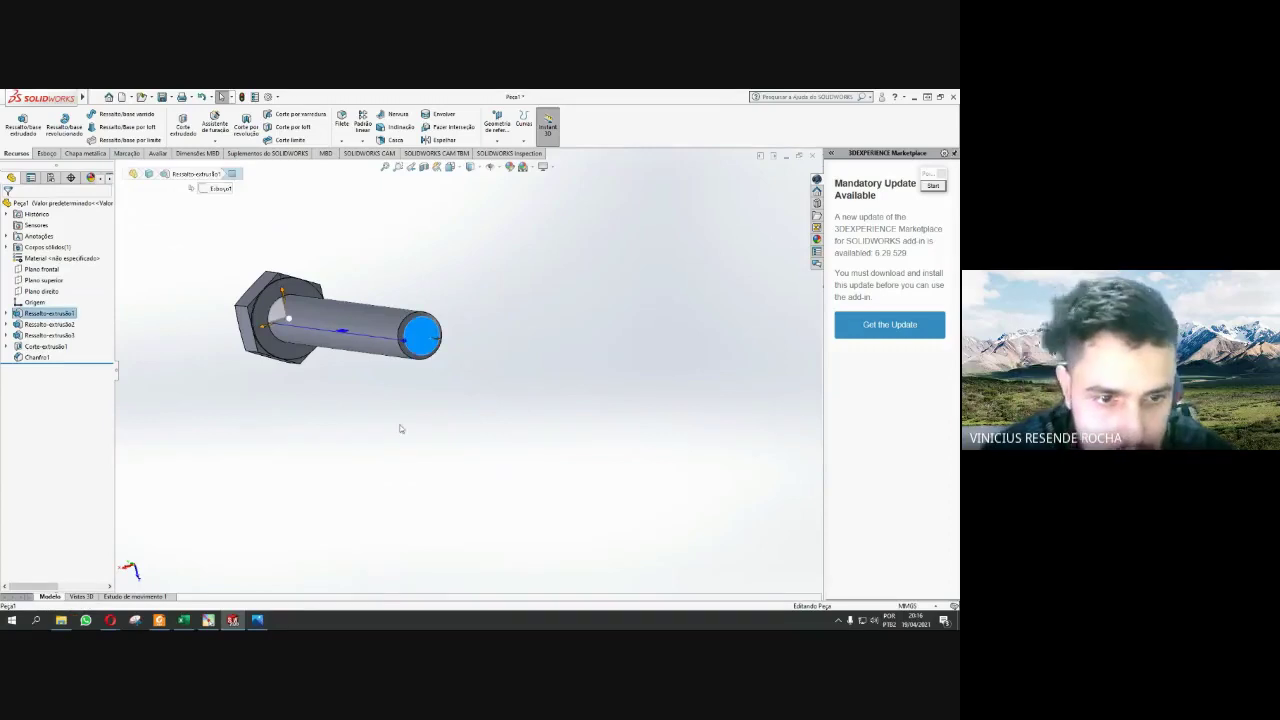
pyautogui.hotkey('ctrl', '8')
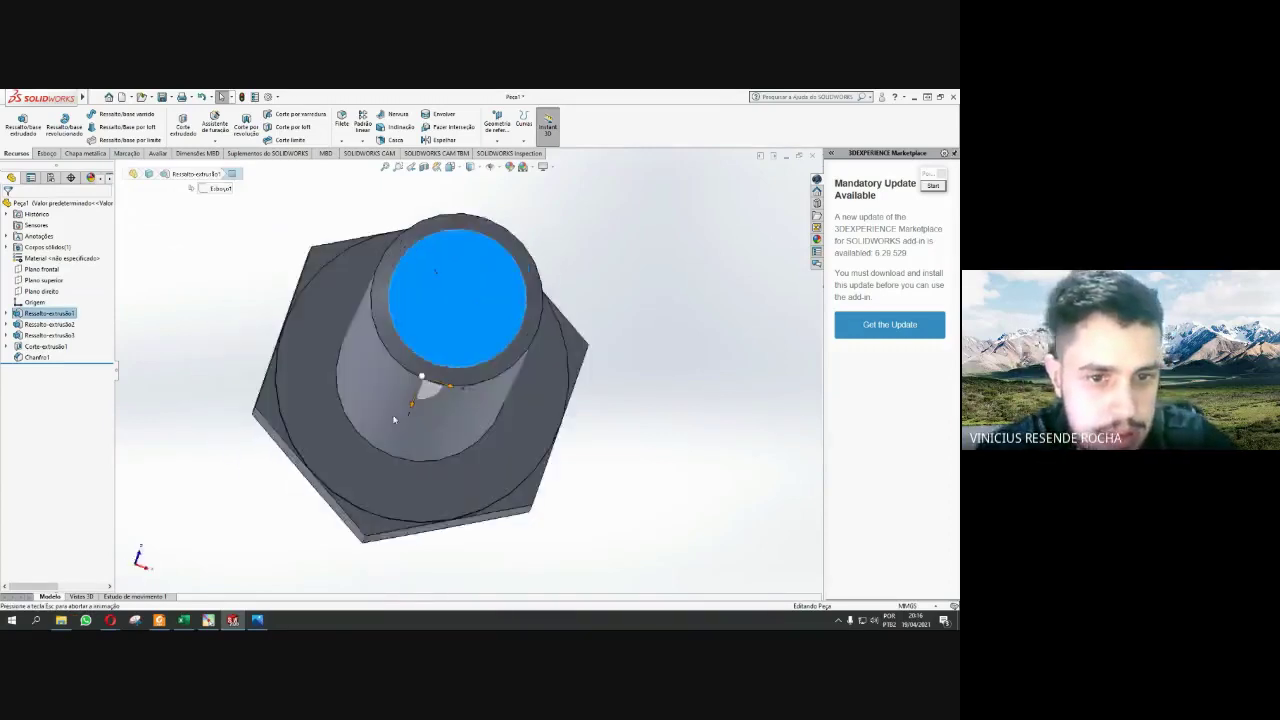
pyautogui.click(46, 153)
pyautogui.click(88, 115)
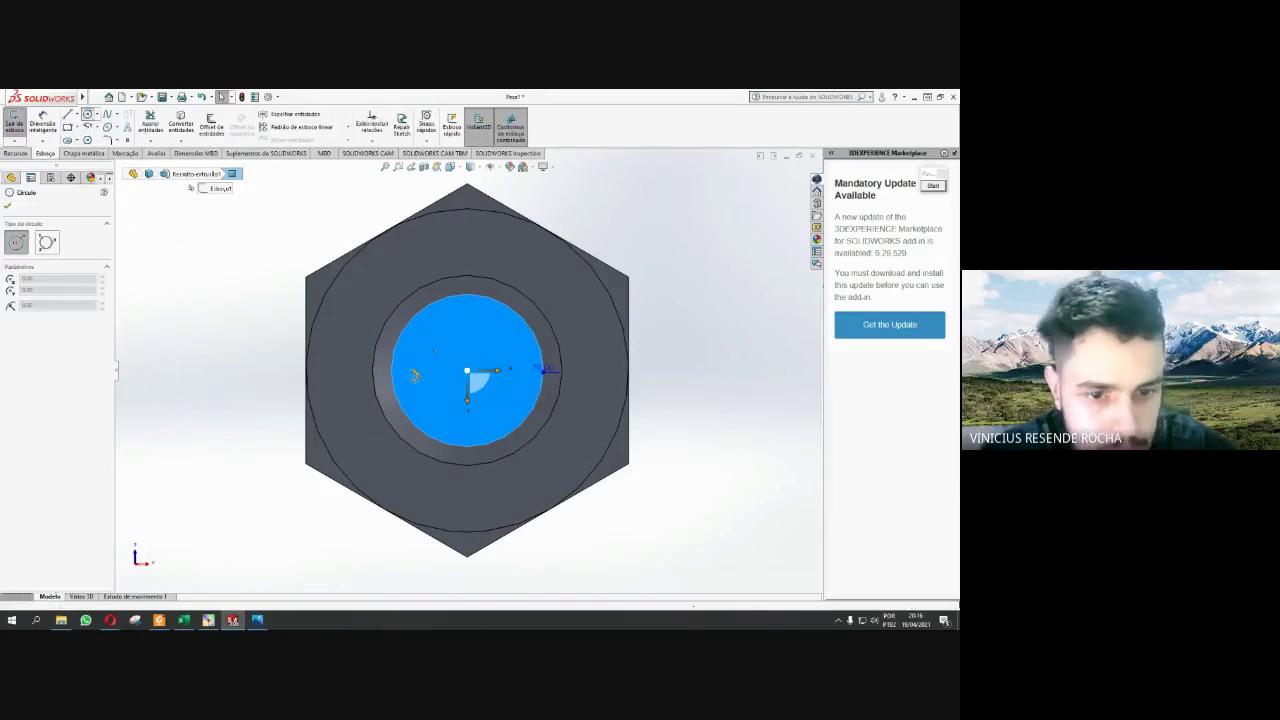
pyautogui.click(467, 370)
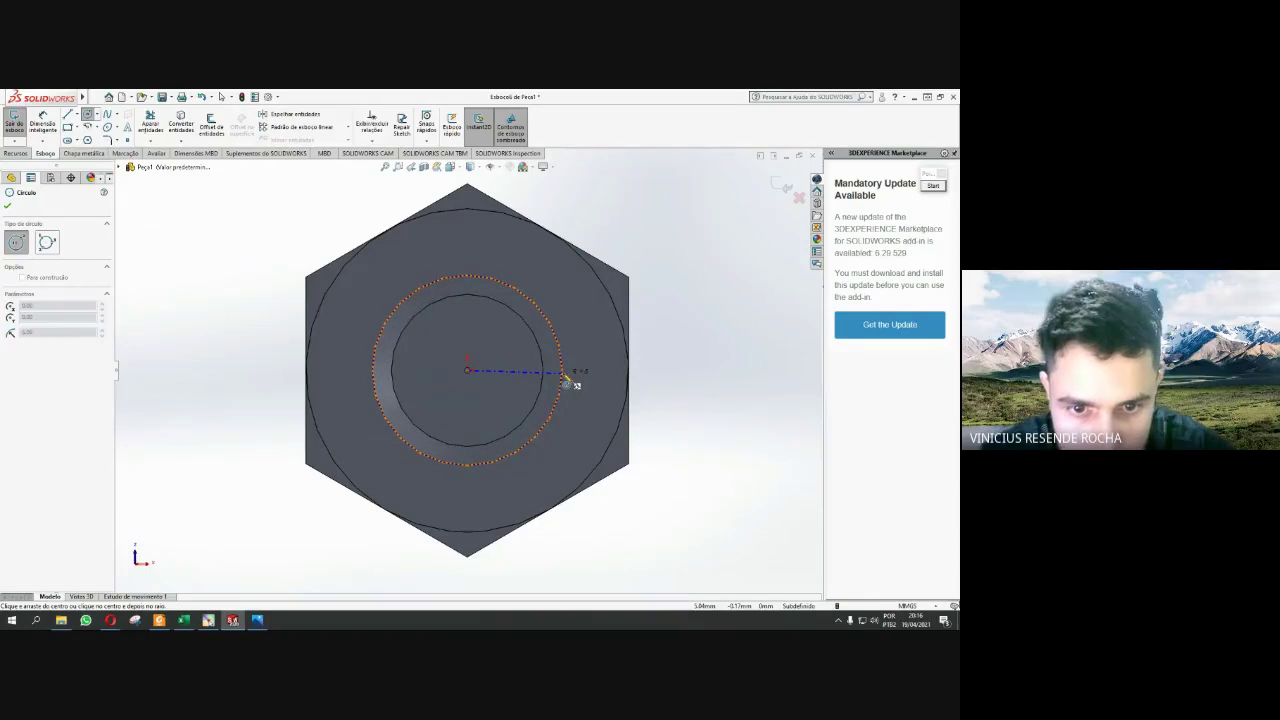
pyautogui.click(565, 380)
pyautogui.click(786, 188)
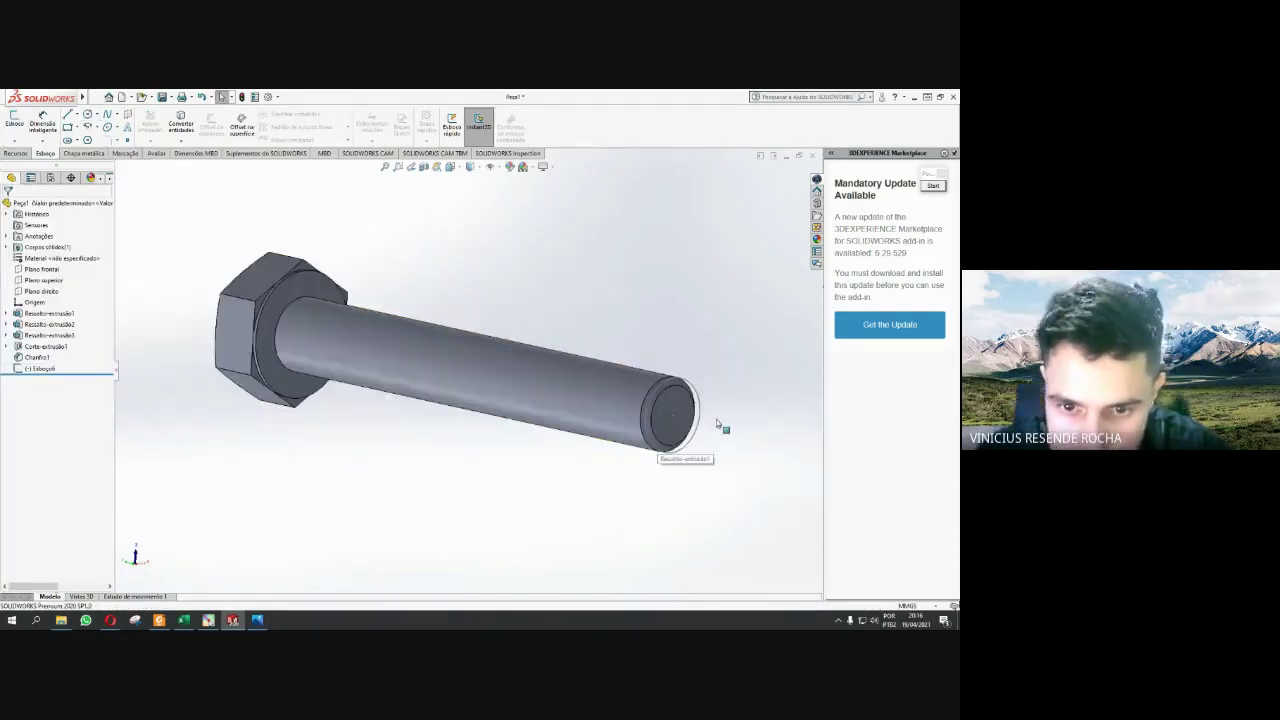
# - Select the new circle sketch Esboço6 in the graphics area
pyautogui.scroll(-5, 716, 424)
pyautogui.moveTo(600, 450); pyautogui.dragTo(588, 342, button='middle')
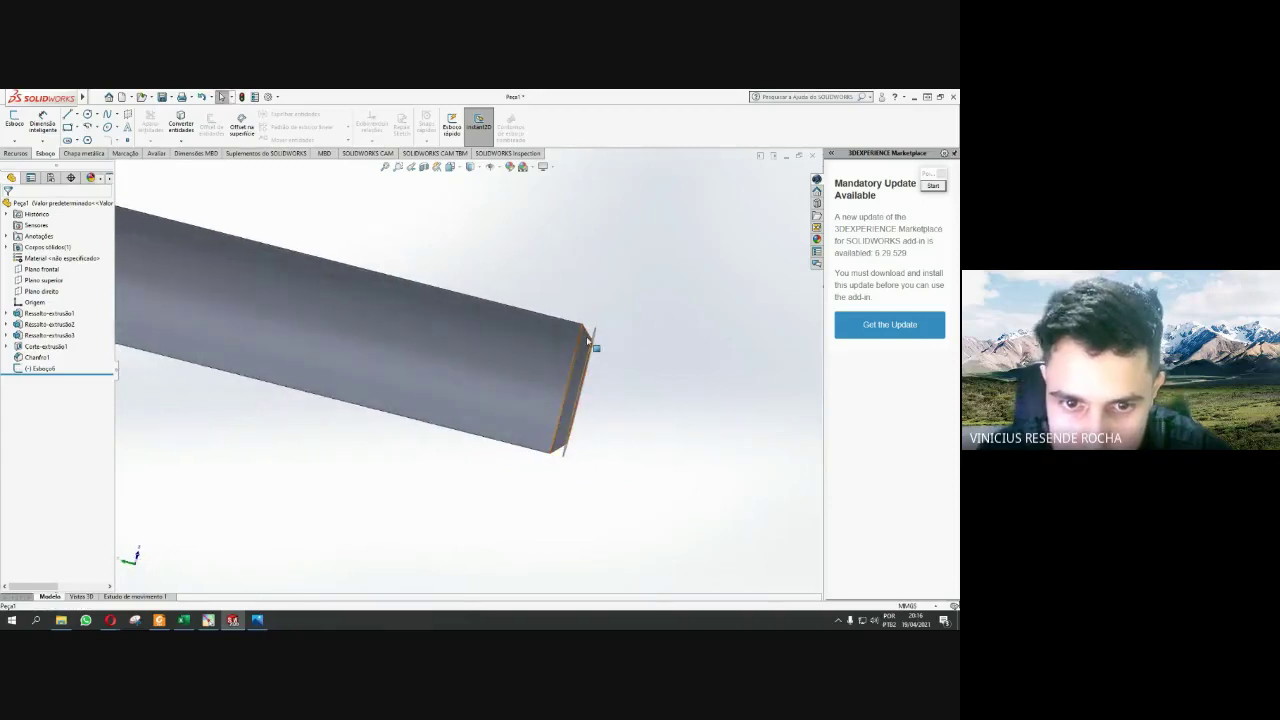
pyautogui.click(588, 342)
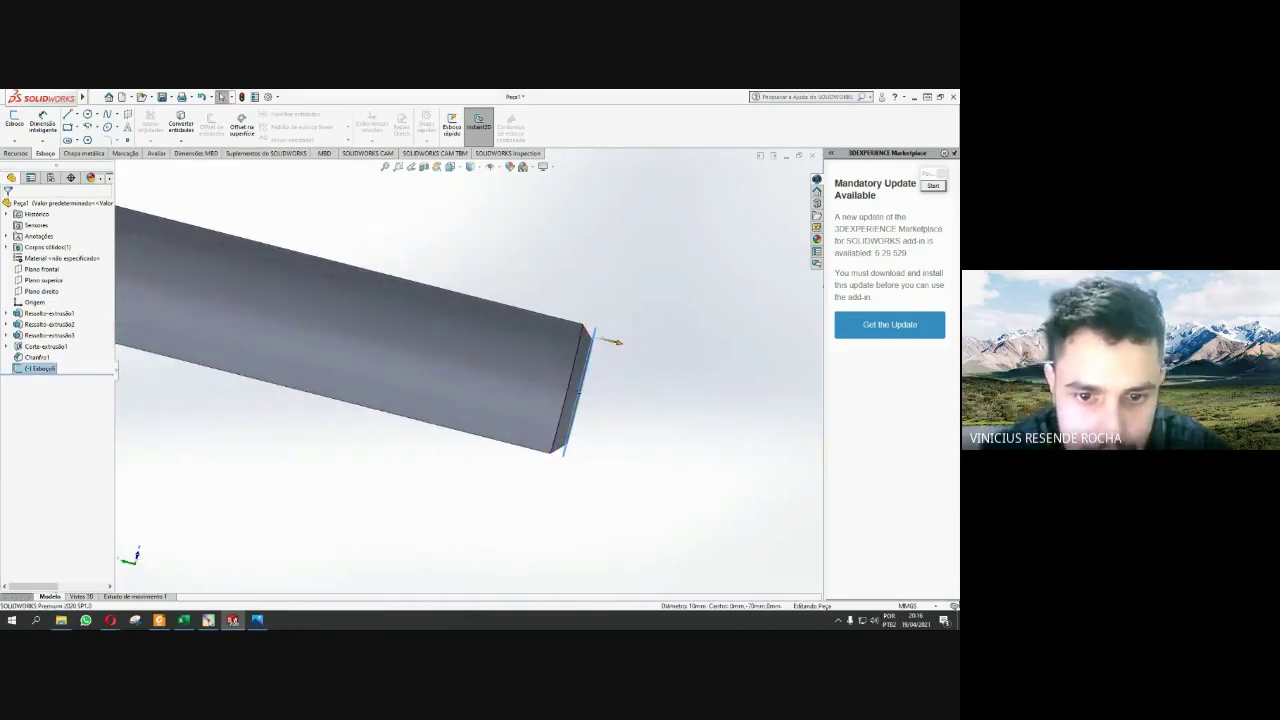
pyautogui.moveTo(561, 496)
pyautogui.mouseDown(button='middle')
pyautogui.moveTo(511, 471)
pyautogui.moveTo(517, 446)
pyautogui.moveTo(543, 466)
pyautogui.moveTo(532, 472)
pyautogui.mouseUp(button='middle')
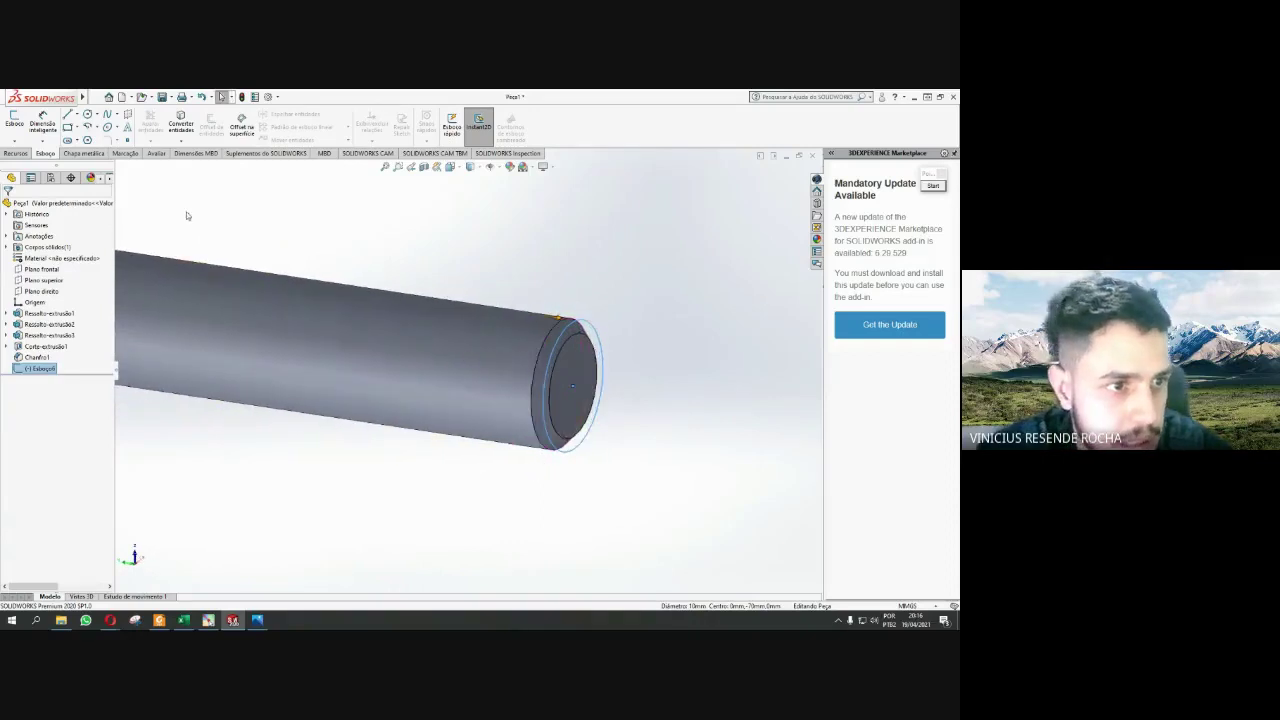
pyautogui.click(18, 155)
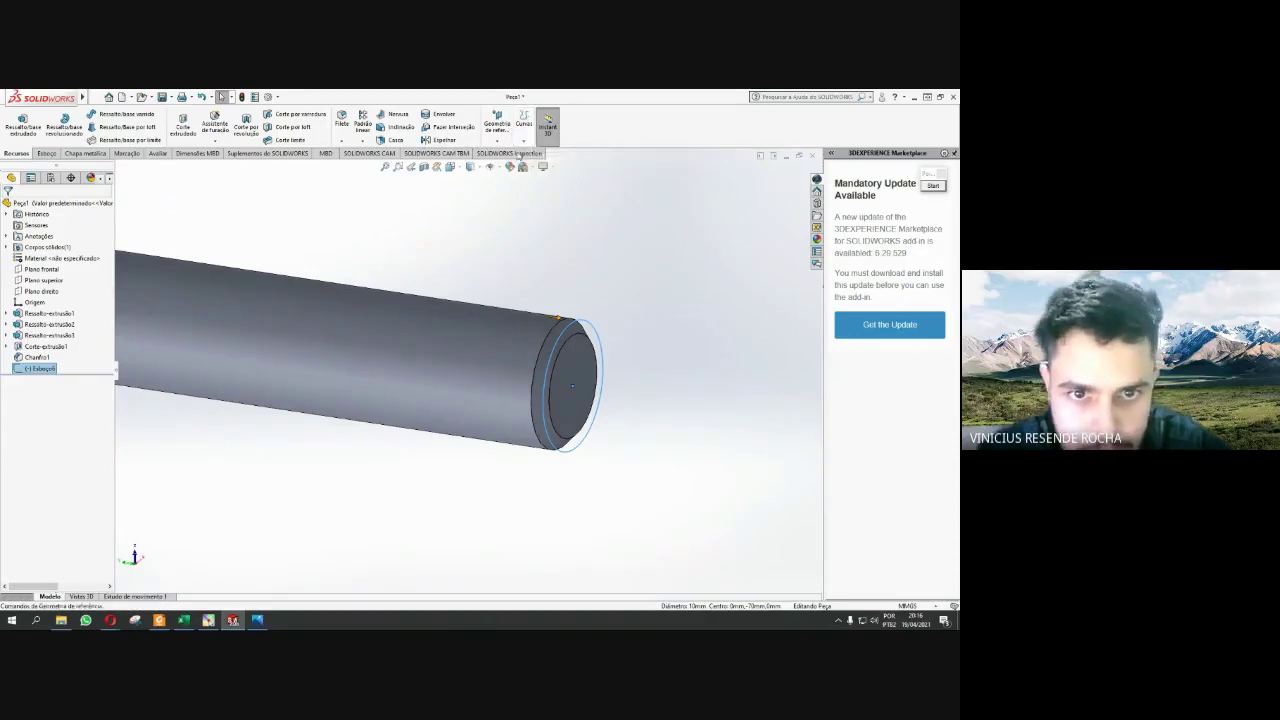
# - Start a Helix and Spiral on the end circle with Reverse direction, defined by Height and Pitch
pyautogui.click(525, 141)
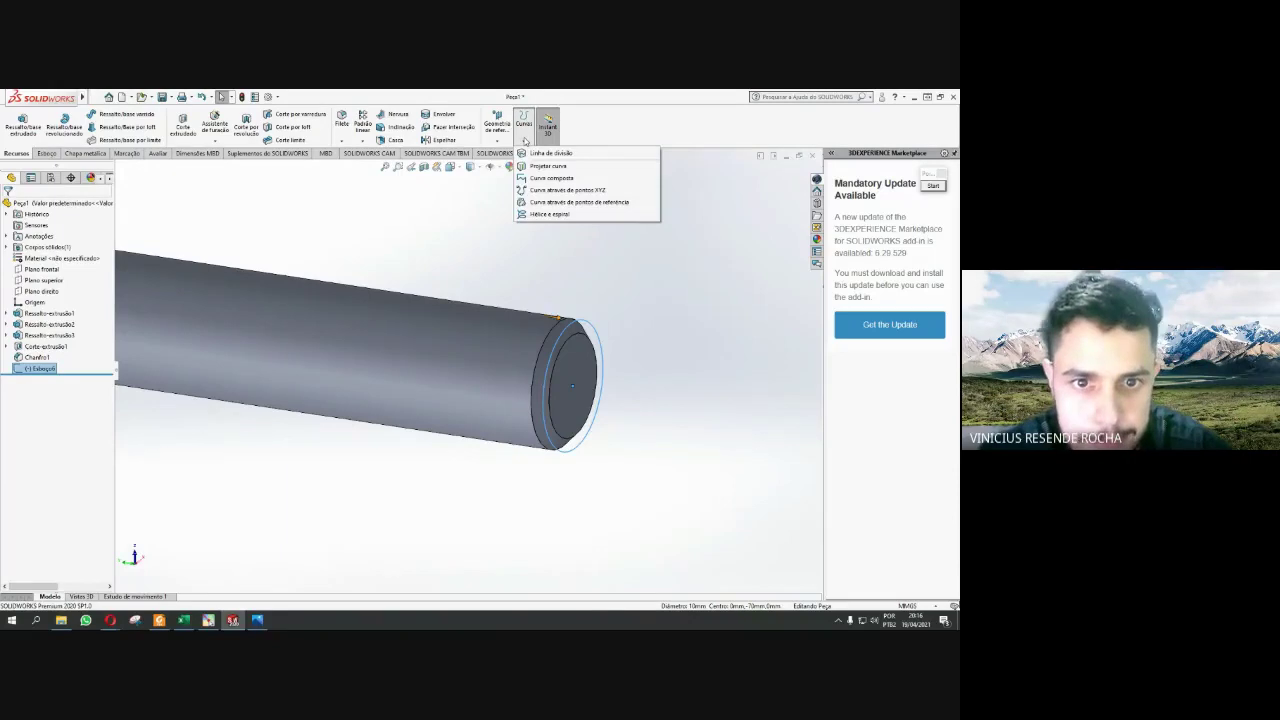
pyautogui.click(550, 214)
pyautogui.scroll(1, 580, 365)
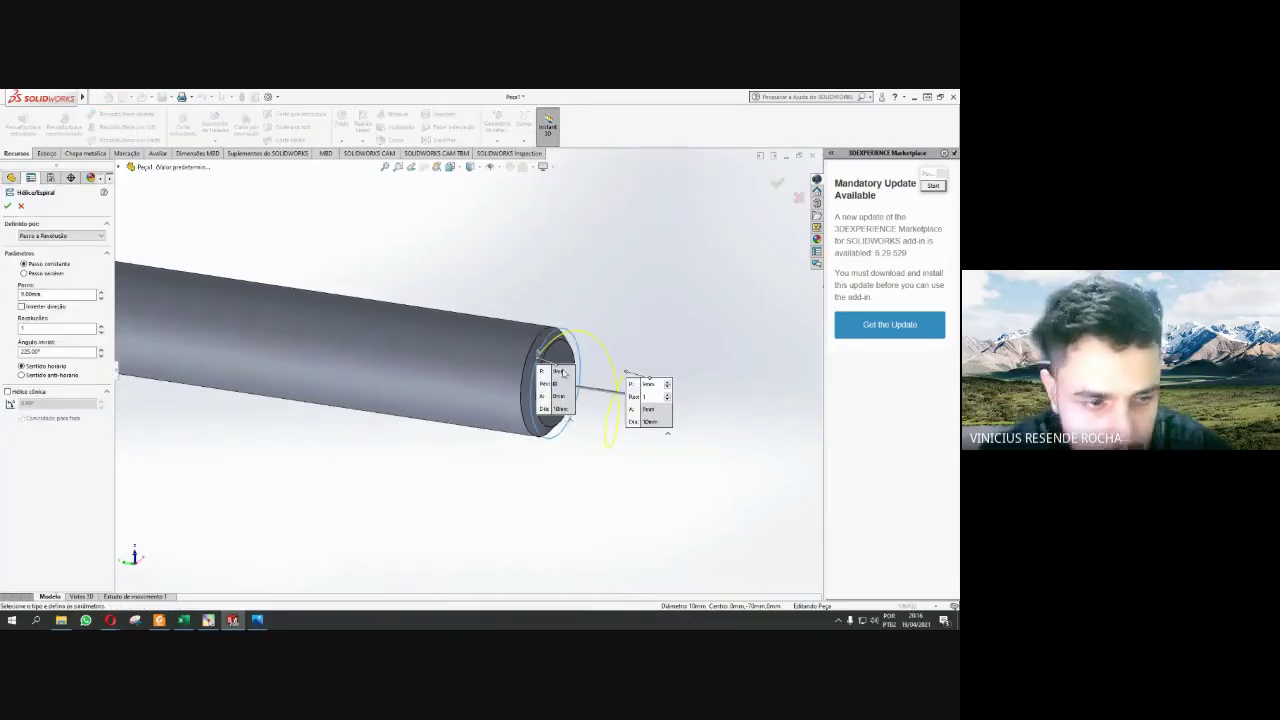
pyautogui.moveTo(660, 418); pyautogui.dragTo(621, 371, button='middle')
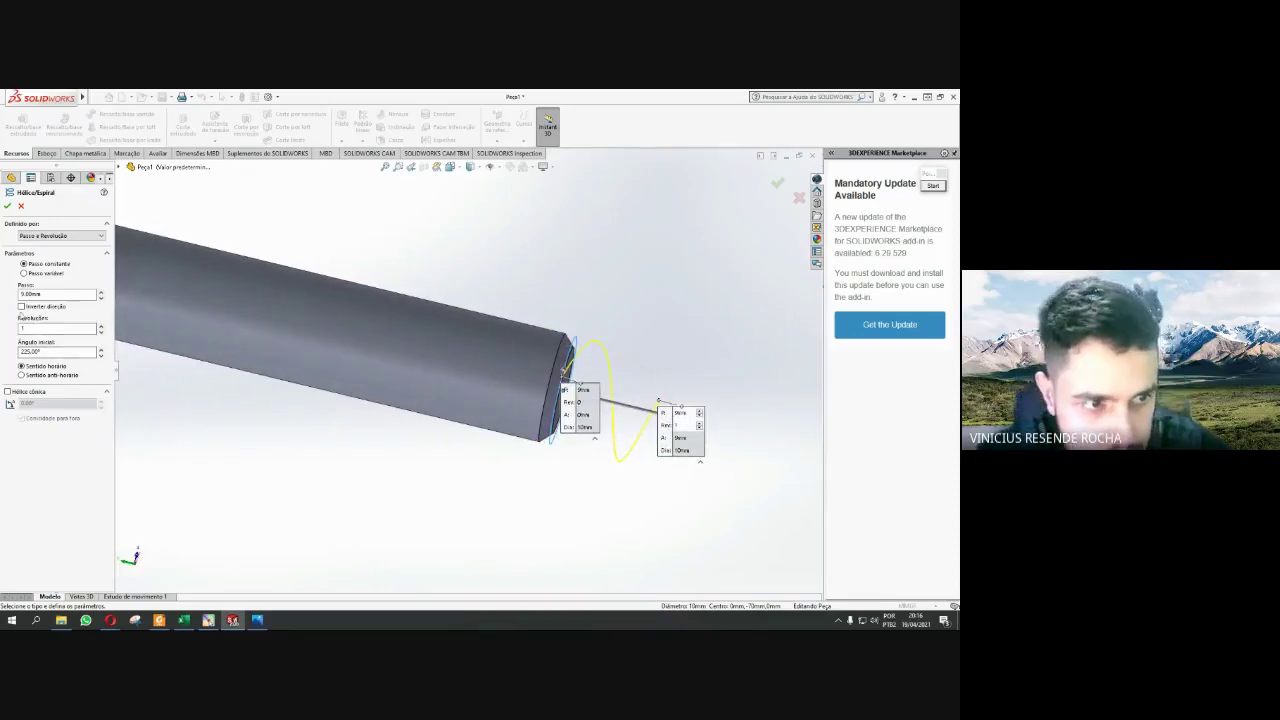
pyautogui.click(21, 306)
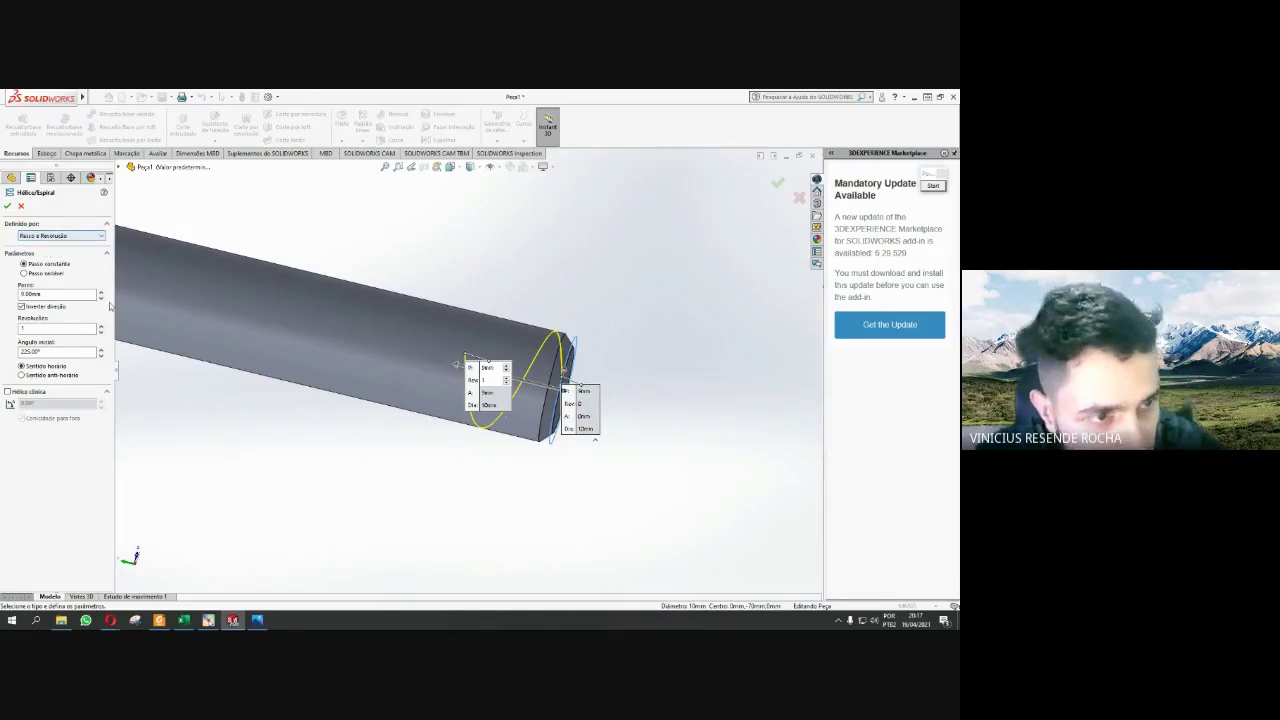
pyautogui.click(65, 236)
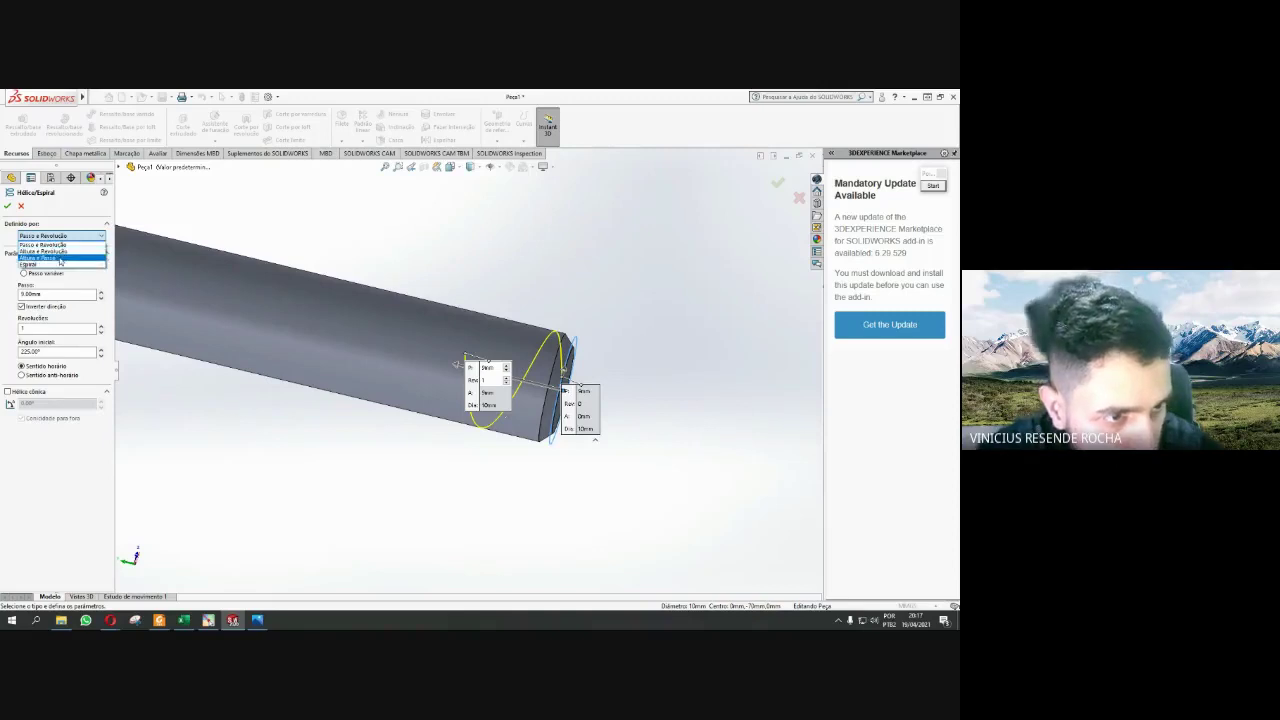
pyautogui.click(62, 258)
pyautogui.scroll(3, 343, 341)
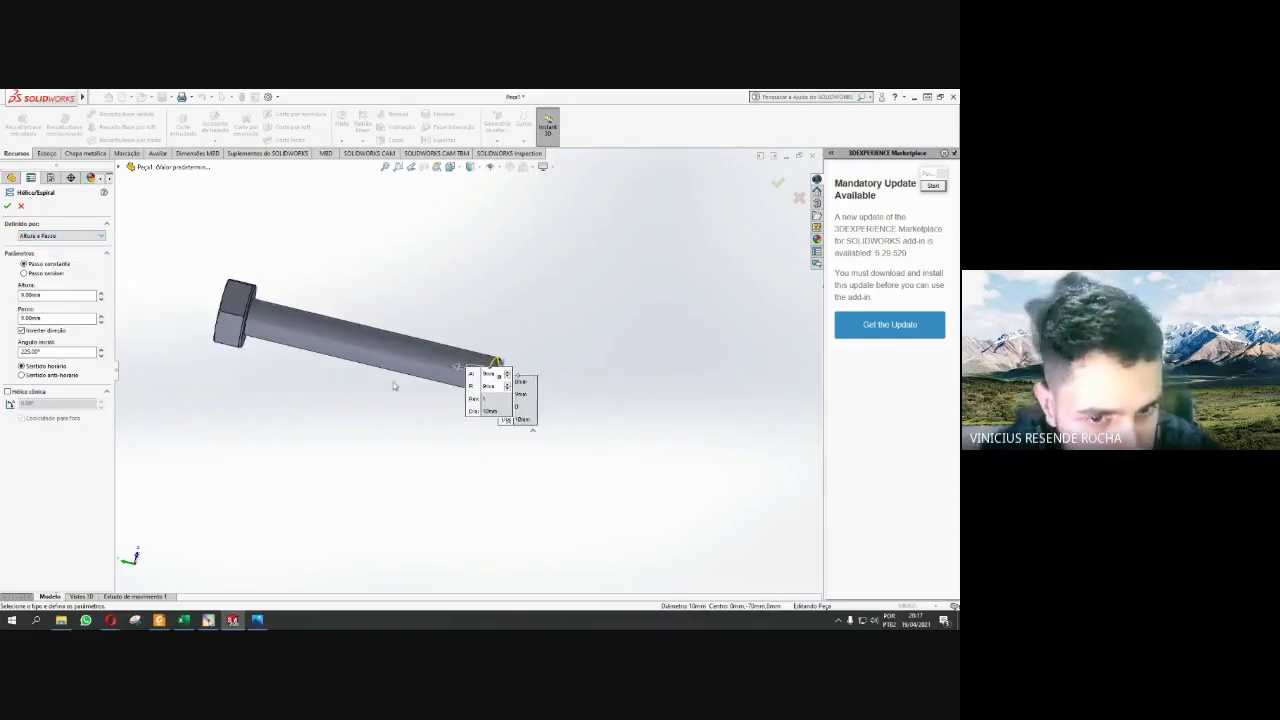
pyautogui.moveTo(294, 336)
pyautogui.mouseDown(button='middle')
pyautogui.moveTo(397, 370)
pyautogui.moveTo(398, 338)
pyautogui.mouseUp(button='middle')
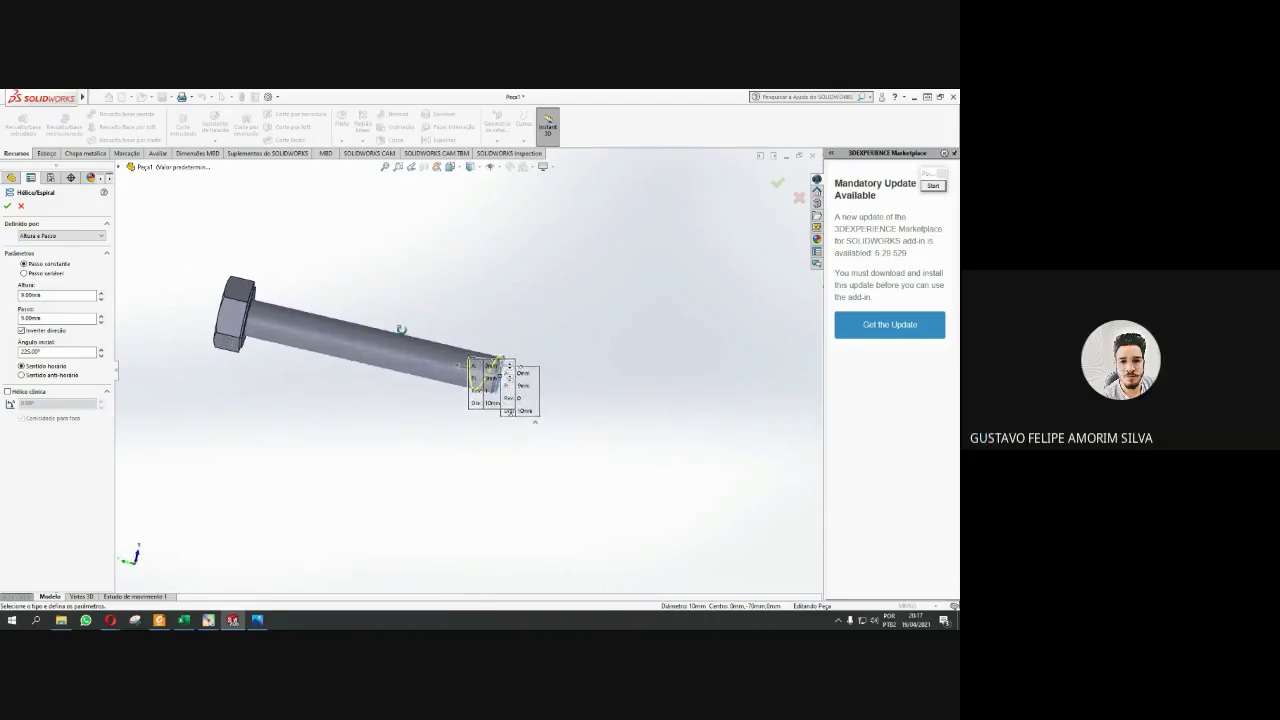
pyautogui.scroll(-2, 420, 405)
pyautogui.scroll(-2, 449, 348)
pyautogui.moveTo(449, 348)
pyautogui.mouseDown(button='middle')
pyautogui.moveTo(409, 346)
pyautogui.moveTo(428, 350)
pyautogui.mouseUp(button='middle')
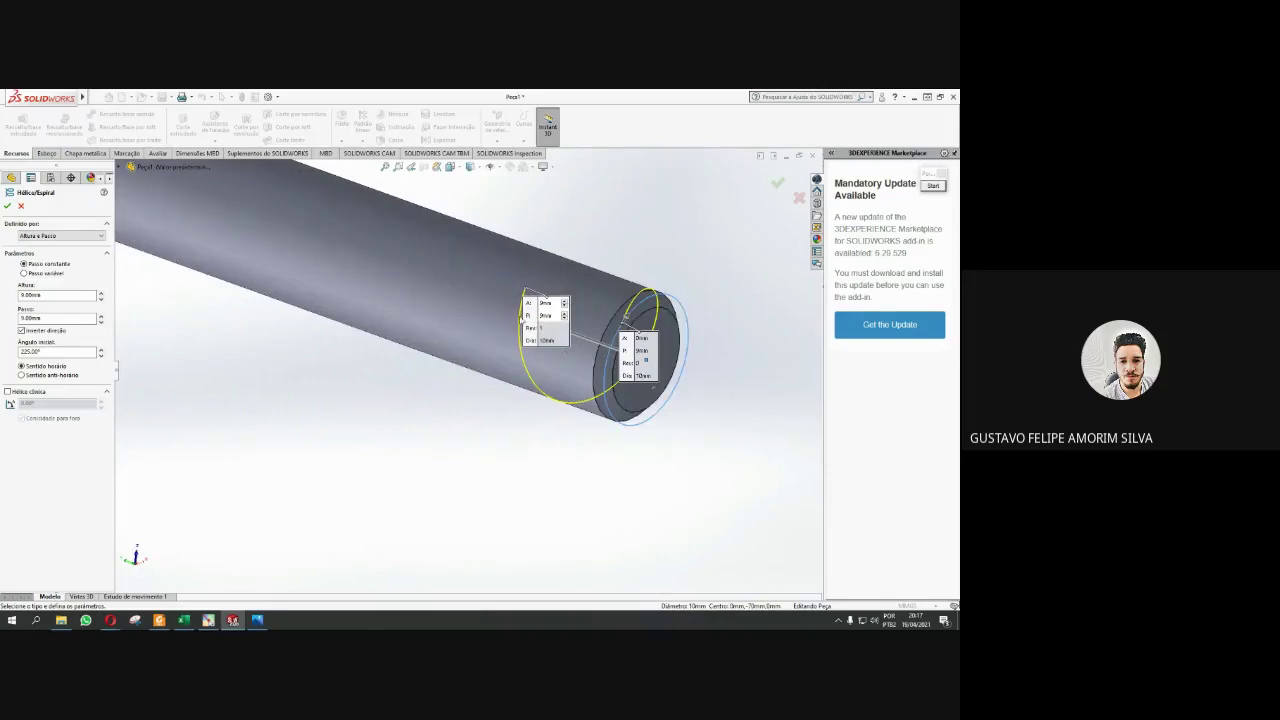
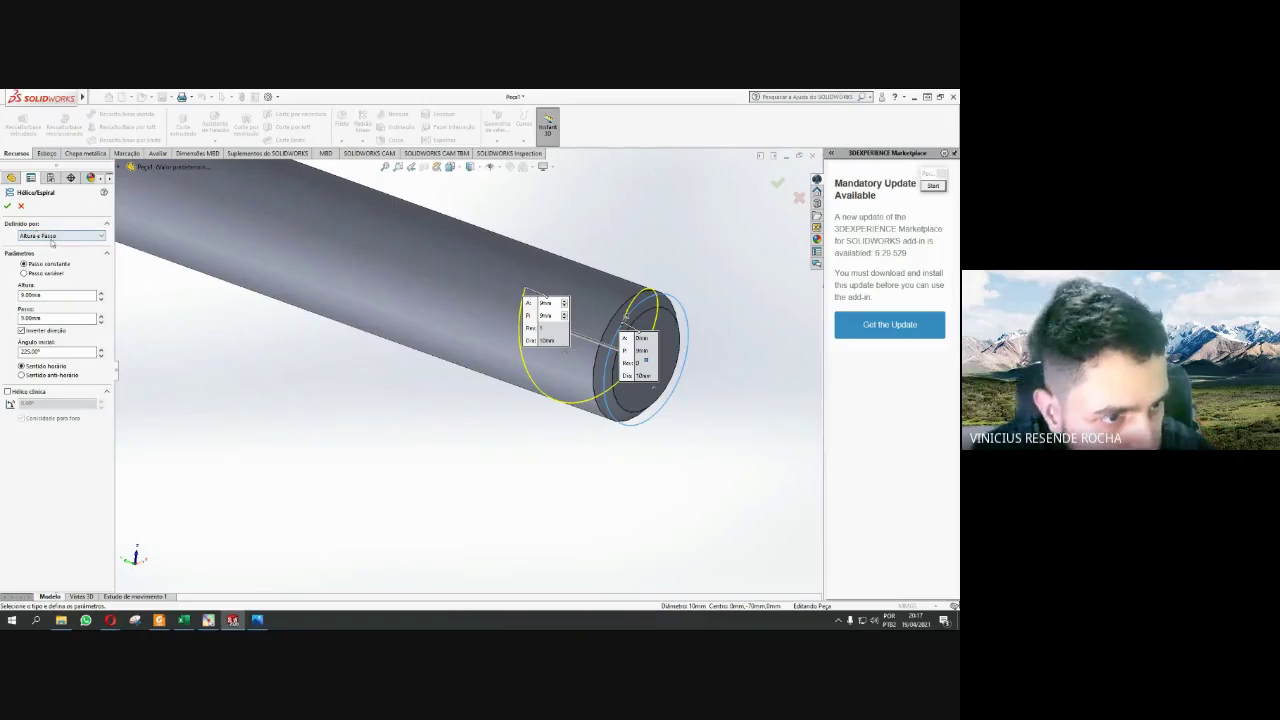
# - Create the helix with height 50 mm, pitch 2 mm and start angle 0°
pyautogui.click(62, 294)
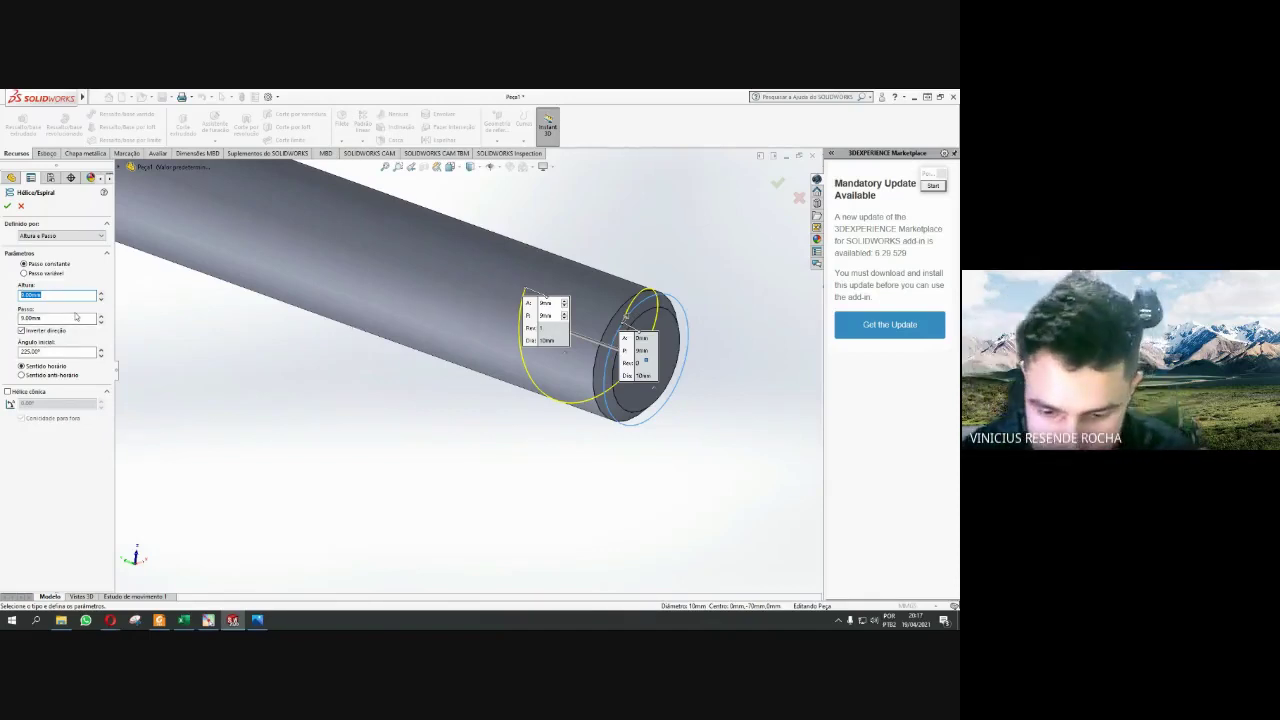
pyautogui.write('50')
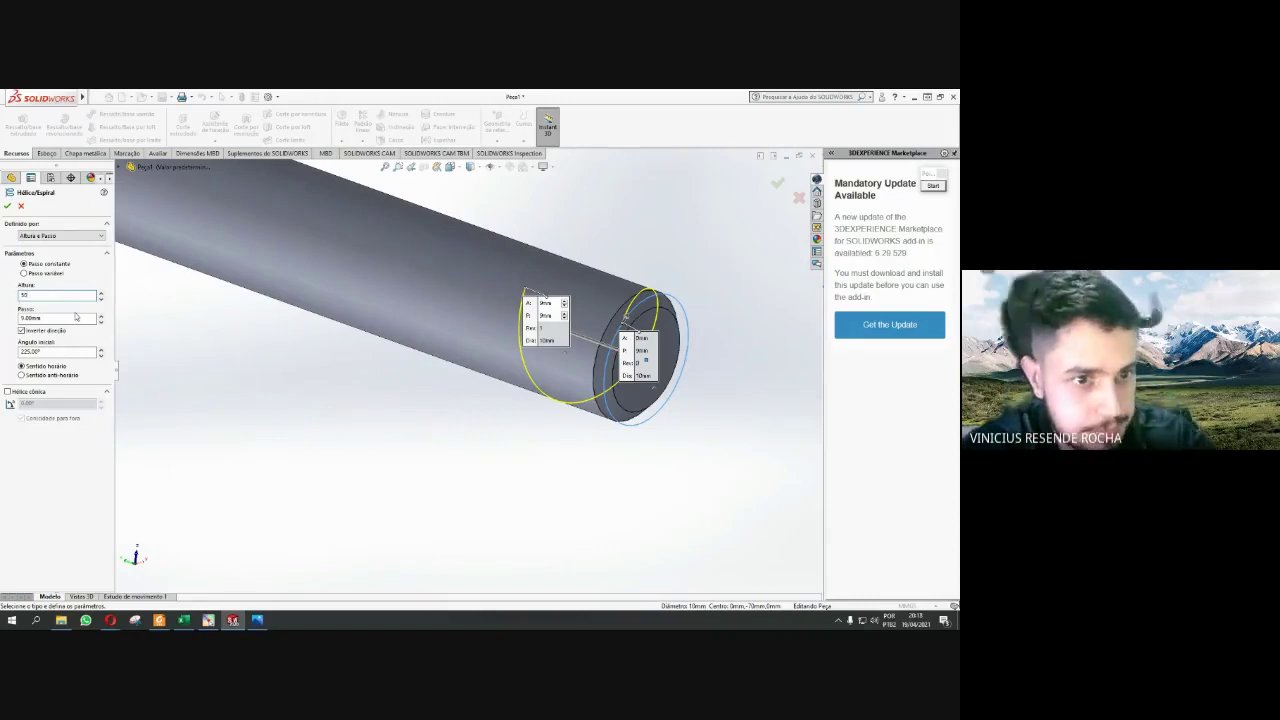
pyautogui.press('Tab')
pyautogui.scroll(5, 347, 284)
pyautogui.moveTo(352, 228); pyautogui.dragTo(310, 286, button='middle')
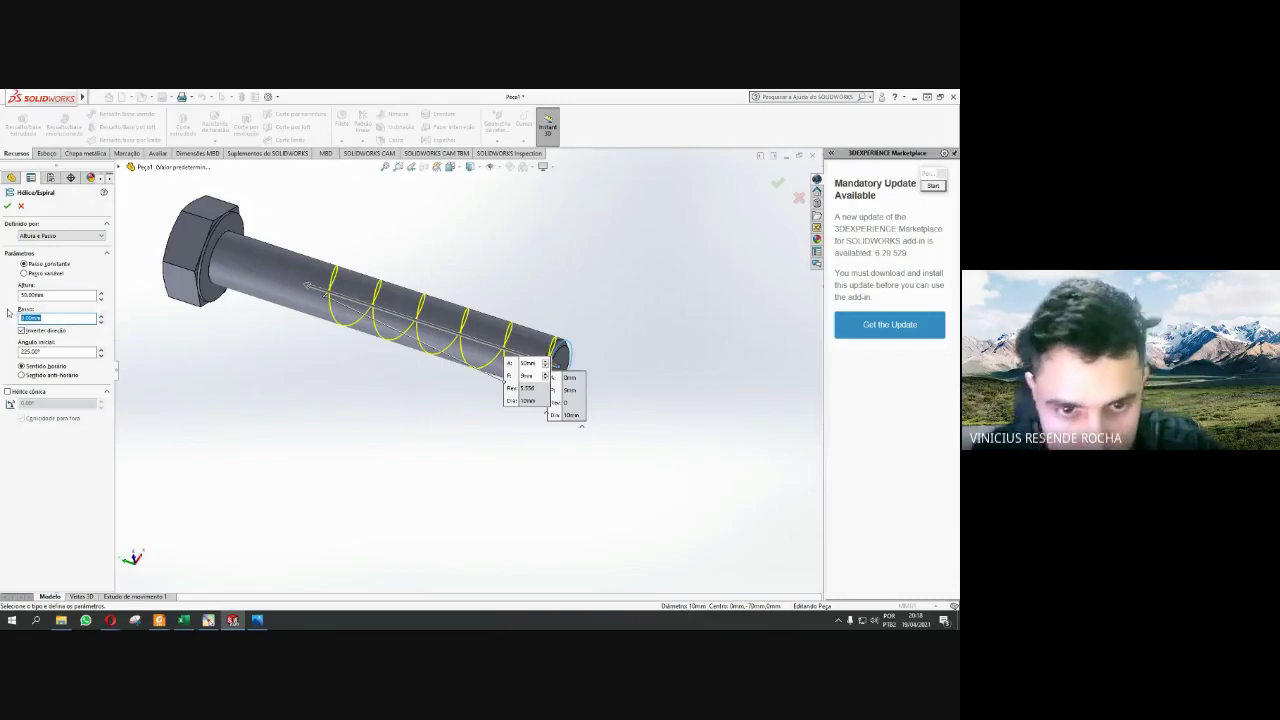
pyautogui.click(57, 318)
pyautogui.write('12')
pyautogui.press('Return')
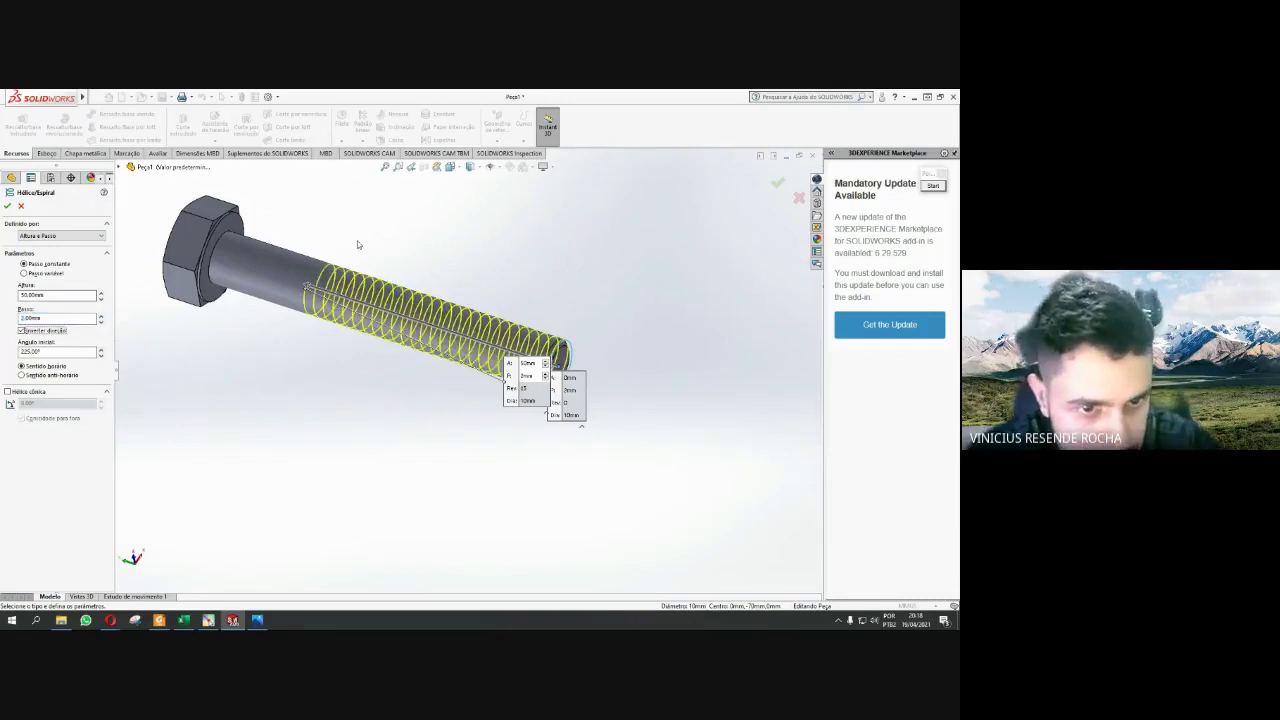
pyautogui.moveTo(357, 244)
pyautogui.mouseDown(button='middle')
pyautogui.moveTo(428, 400)
pyautogui.moveTo(380, 526)
pyautogui.mouseUp(button='middle')
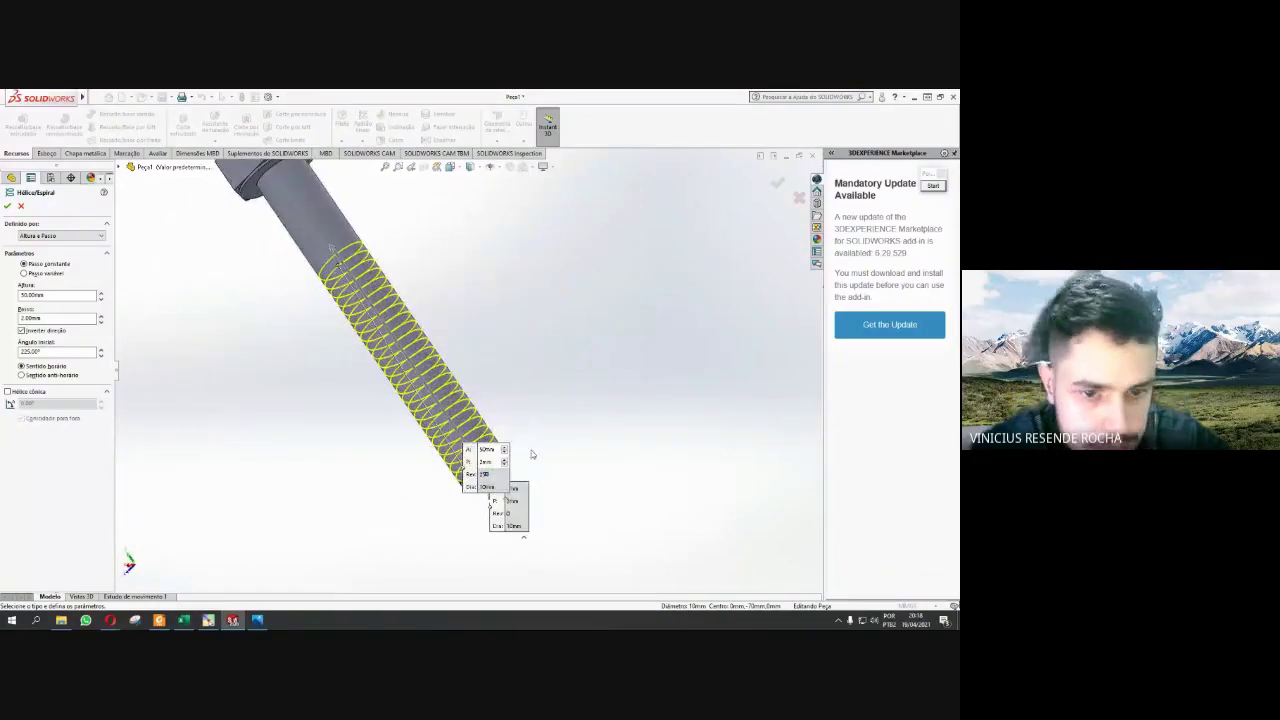
pyautogui.moveTo(417, 294)
pyautogui.mouseDown(button='middle')
pyautogui.moveTo(463, 383)
pyautogui.moveTo(477, 303)
pyautogui.moveTo(497, 284)
pyautogui.moveTo(546, 289)
pyautogui.mouseUp(button='middle')
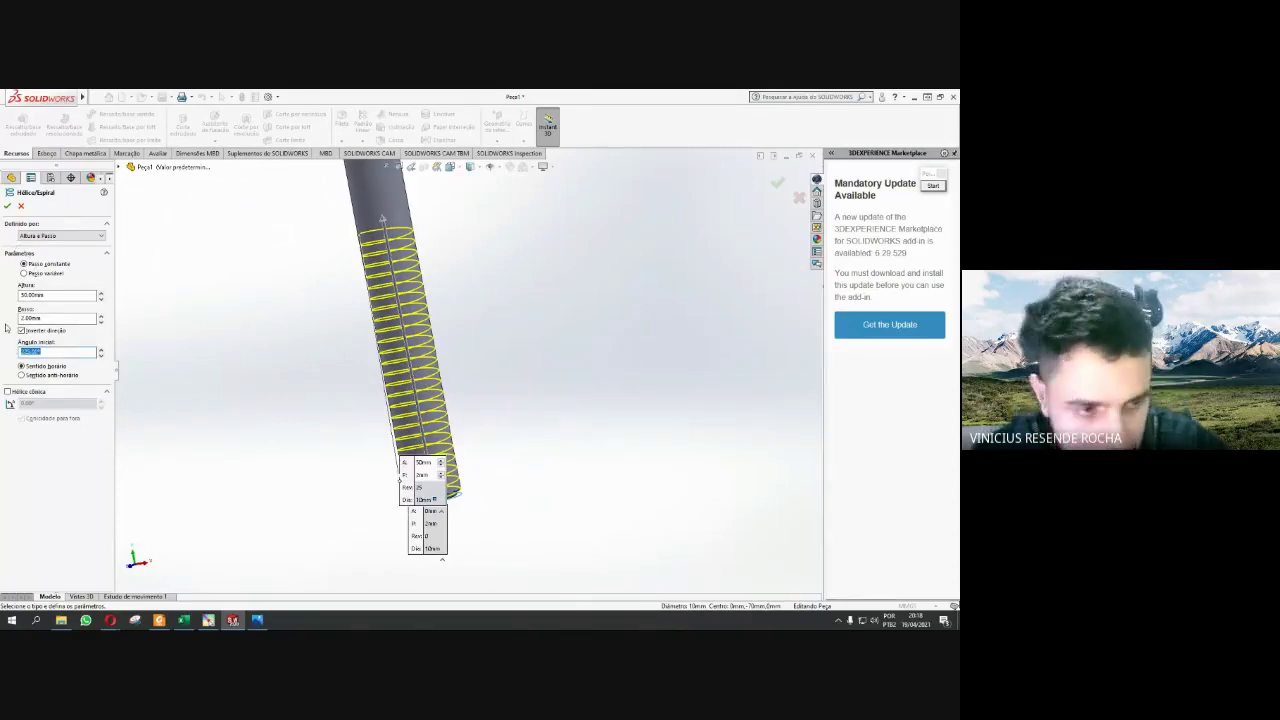
pyautogui.write('0')
pyautogui.press('Tab')
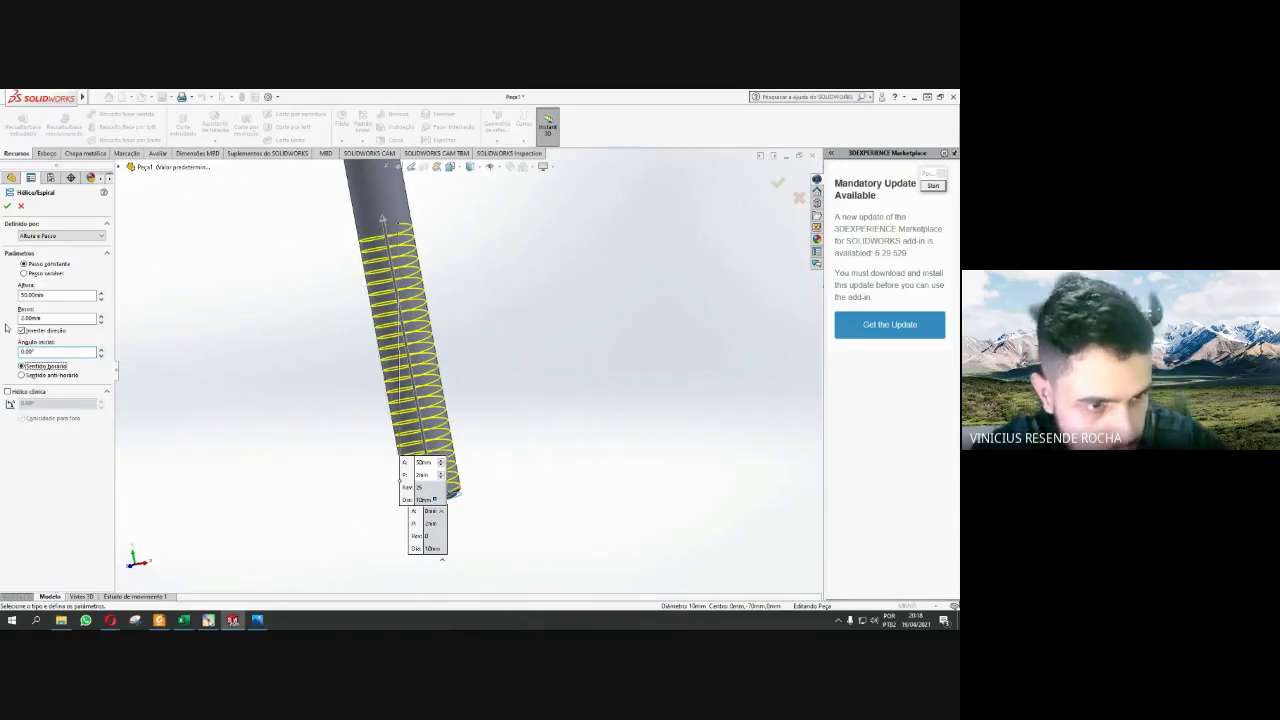
pyautogui.moveTo(296, 309); pyautogui.dragTo(480, 306, button='middle')
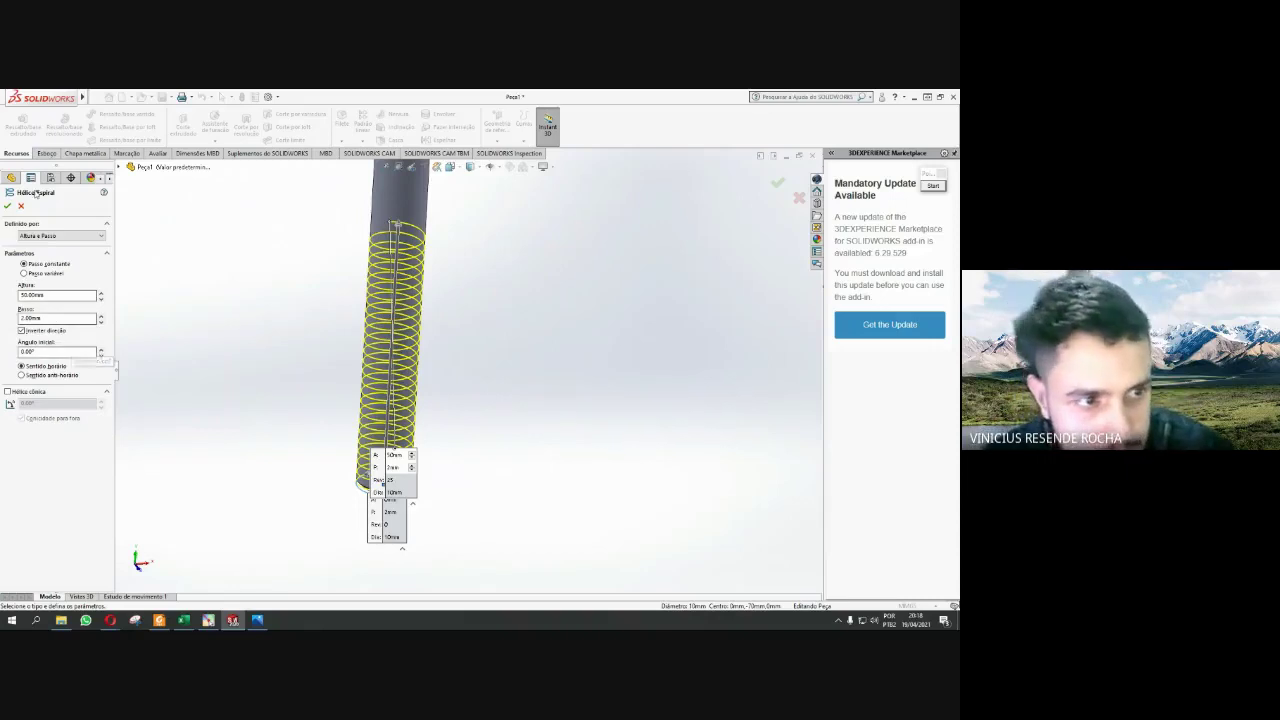
pyautogui.click(7, 205)
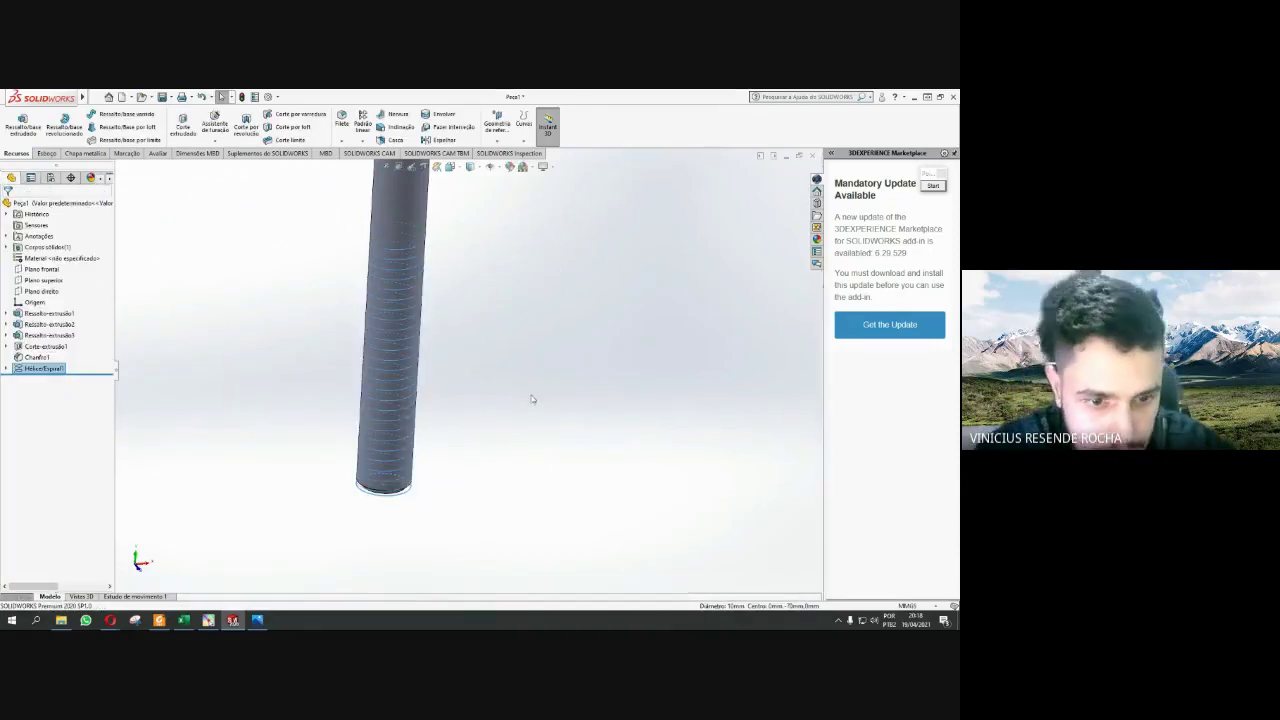
# - Edit Hélice/Espiral1 and toggle Inverter direção to reverse the coil along the shank
pyautogui.scroll(2, 528, 369)
pyautogui.scroll(1, 449, 497)
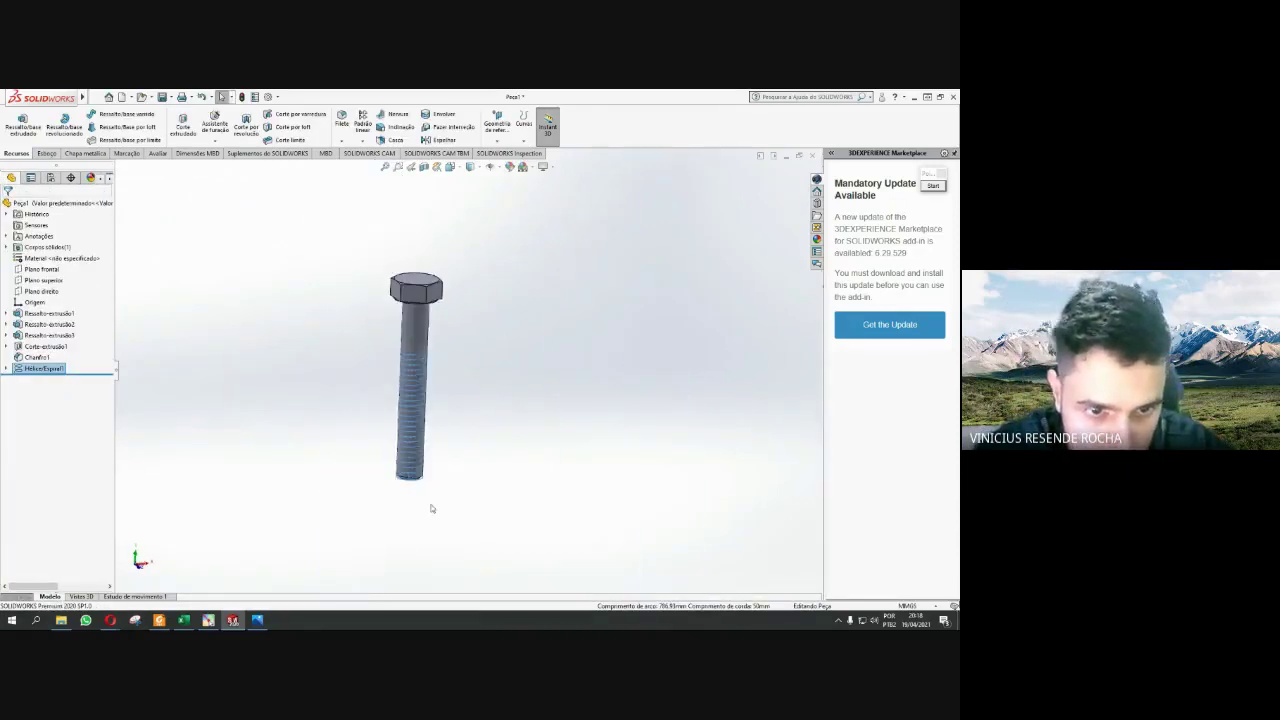
pyautogui.scroll(-3, 431, 509)
pyautogui.moveTo(391, 422)
pyautogui.mouseDown(button='middle')
pyautogui.moveTo(288, 388)
pyautogui.moveTo(449, 440)
pyautogui.moveTo(491, 497)
pyautogui.moveTo(514, 477)
pyautogui.mouseUp(button='middle')
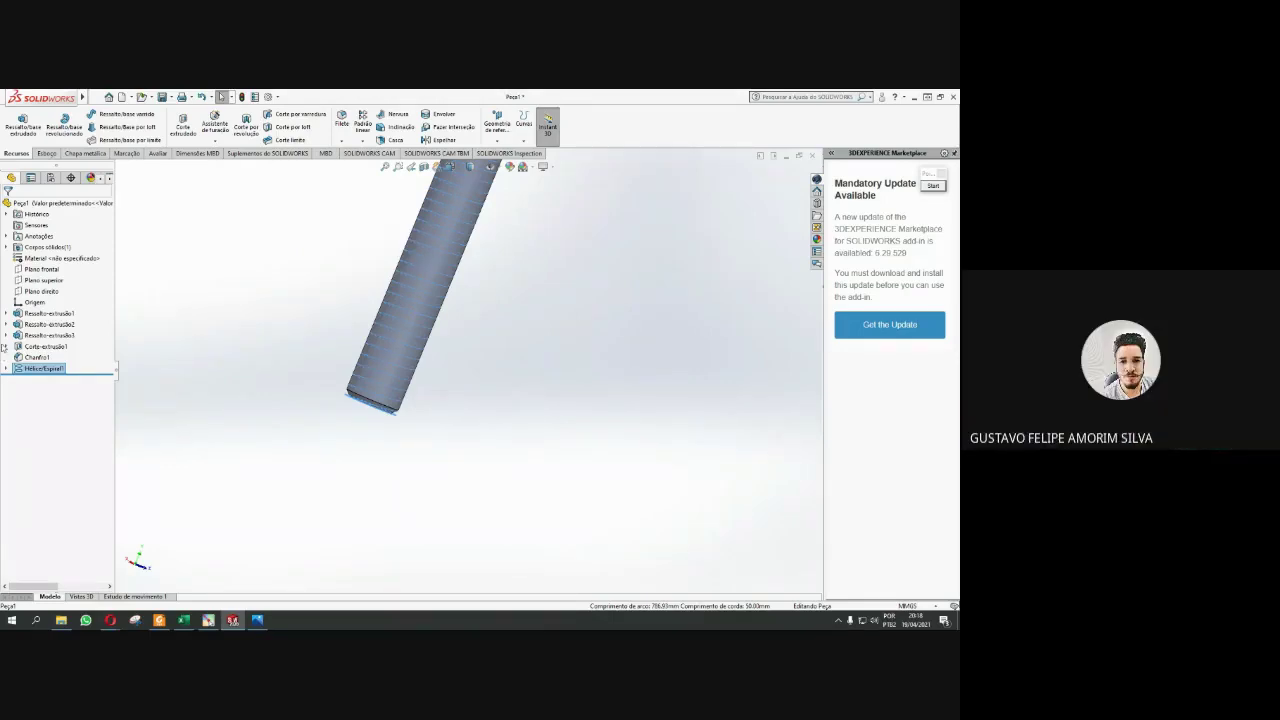
pyautogui.click(30, 370)
pyautogui.click(34, 341)
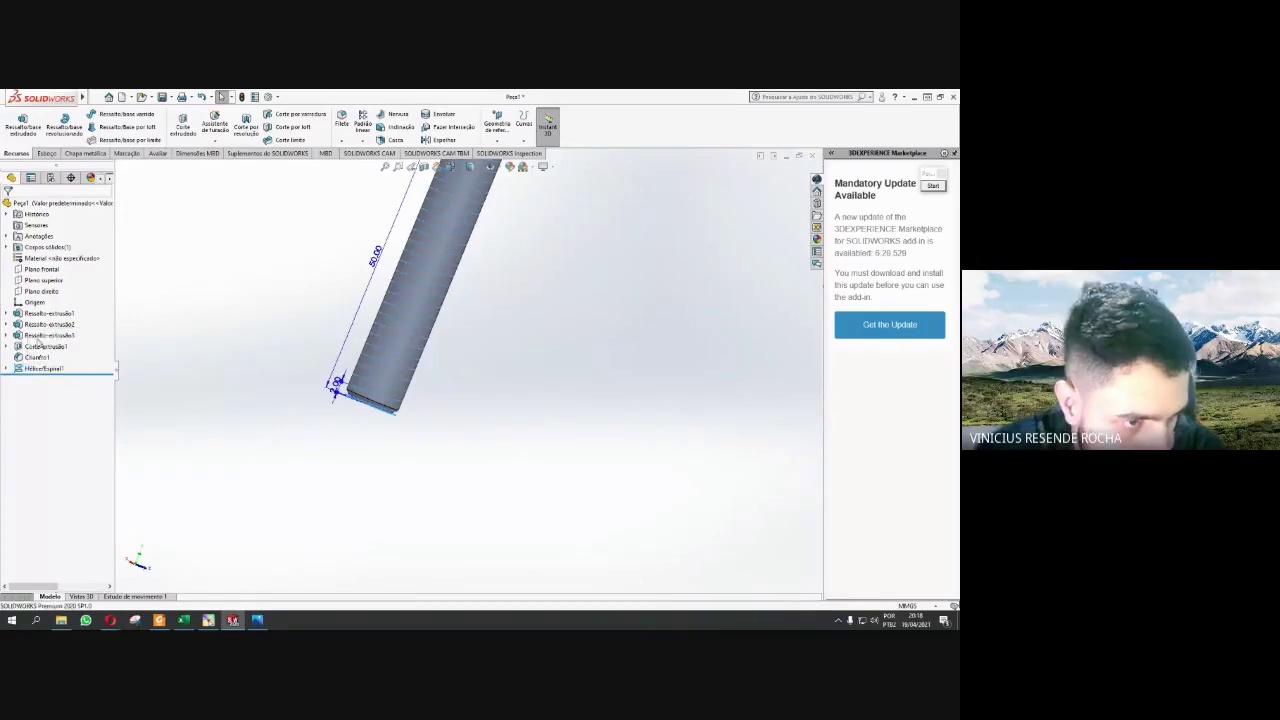
pyautogui.click(21, 330)
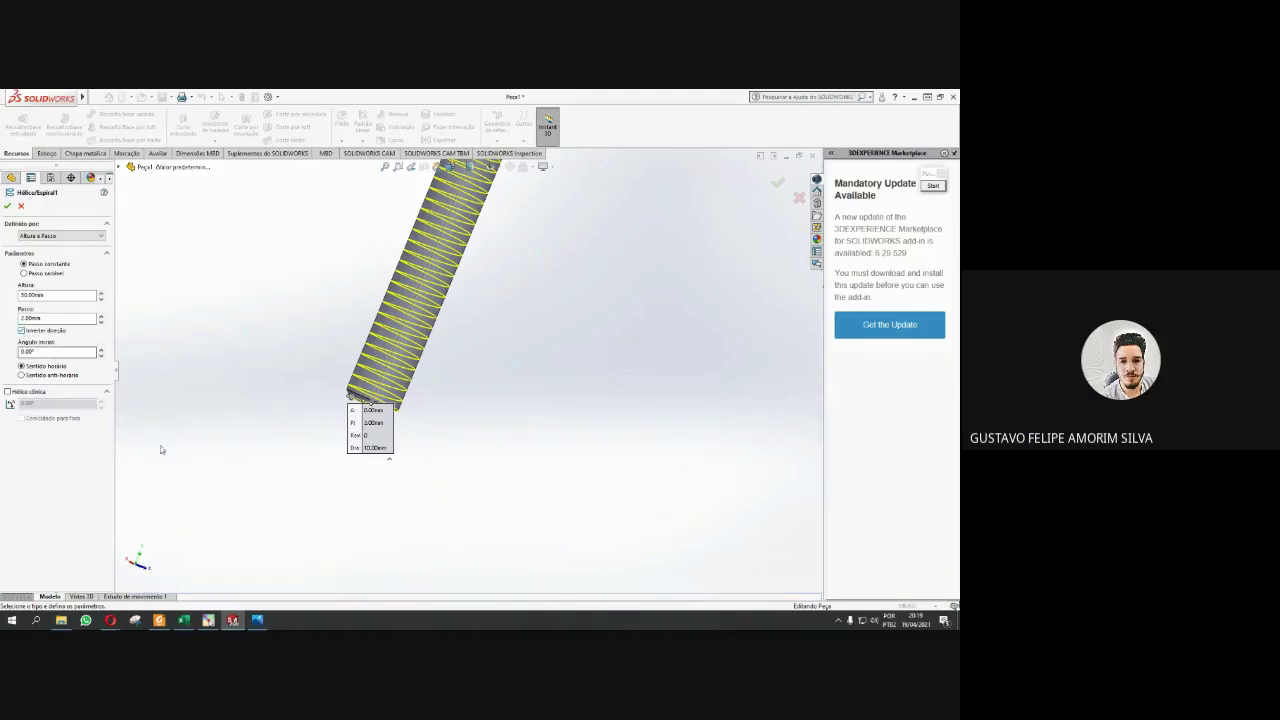
pyautogui.click(7, 205)
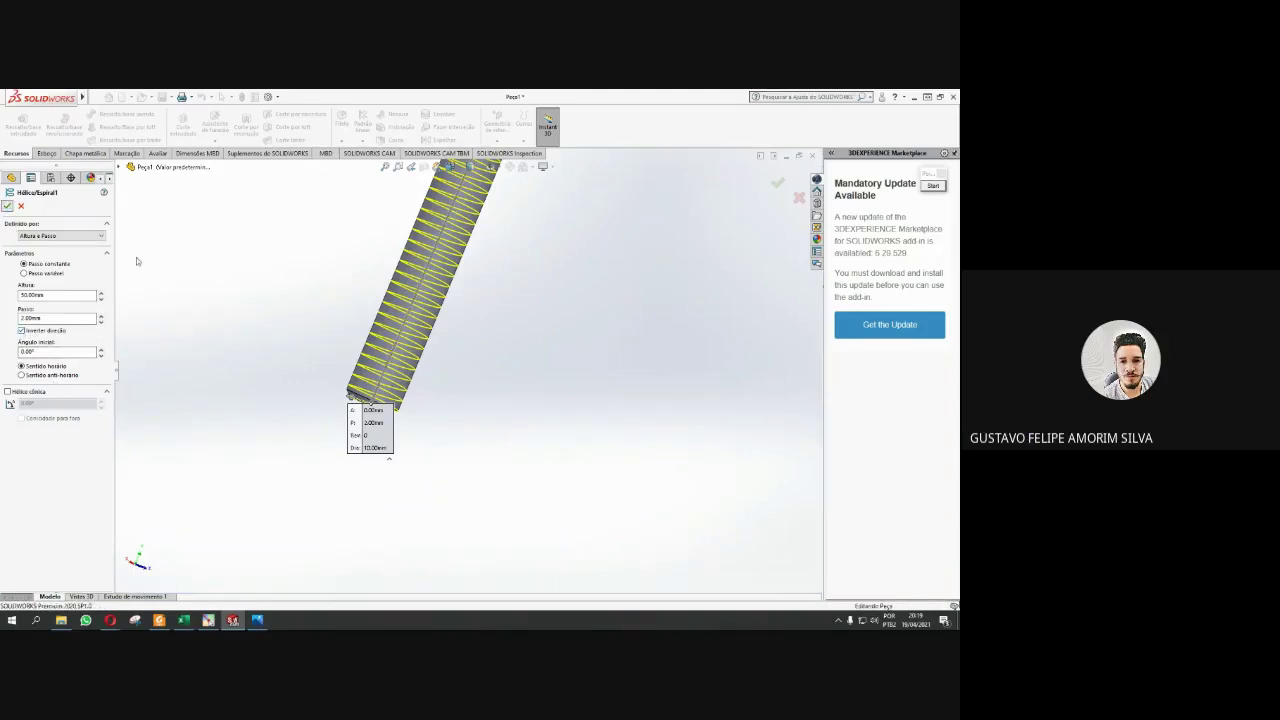
pyautogui.moveTo(325, 313)
pyautogui.mouseDown(button='middle')
pyautogui.moveTo(496, 230)
pyautogui.moveTo(366, 194)
pyautogui.mouseUp(button='middle')
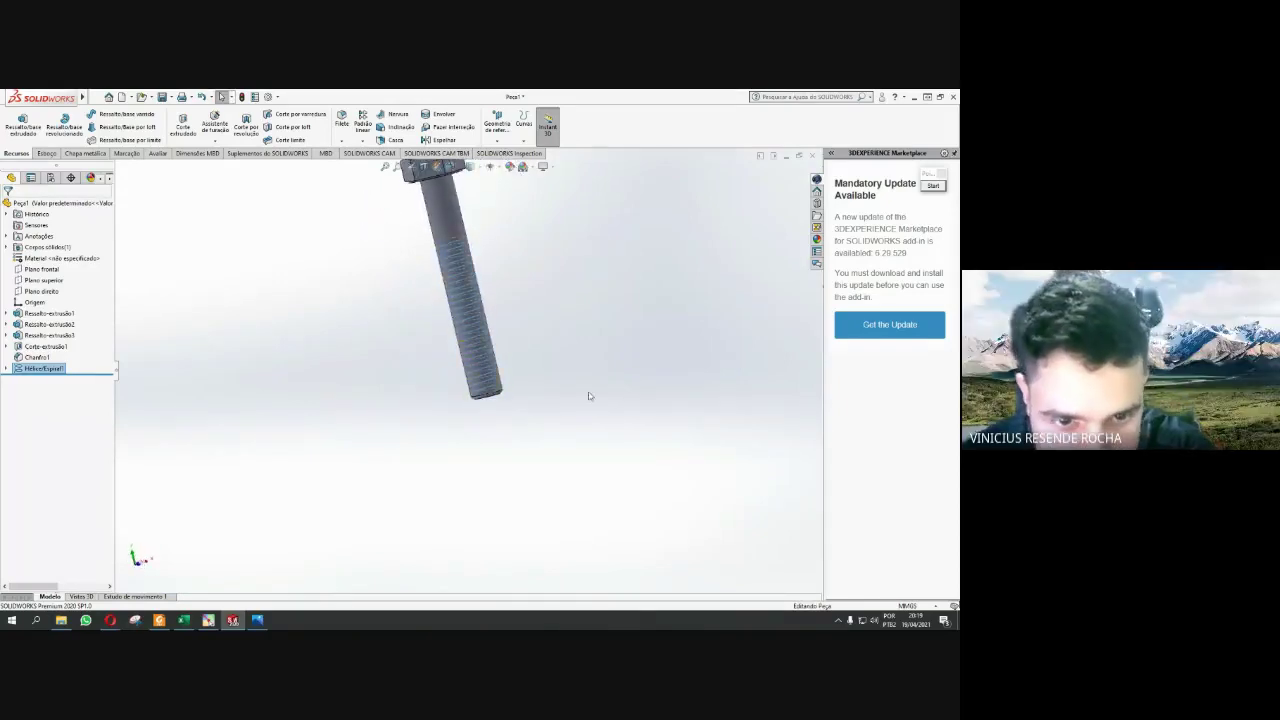
pyautogui.scroll(-5, 589, 394)
pyautogui.moveTo(232, 411)
pyautogui.mouseDown(button='middle')
pyautogui.moveTo(386, 429)
pyautogui.moveTo(257, 486)
pyautogui.moveTo(326, 457)
pyautogui.mouseUp(button='middle')
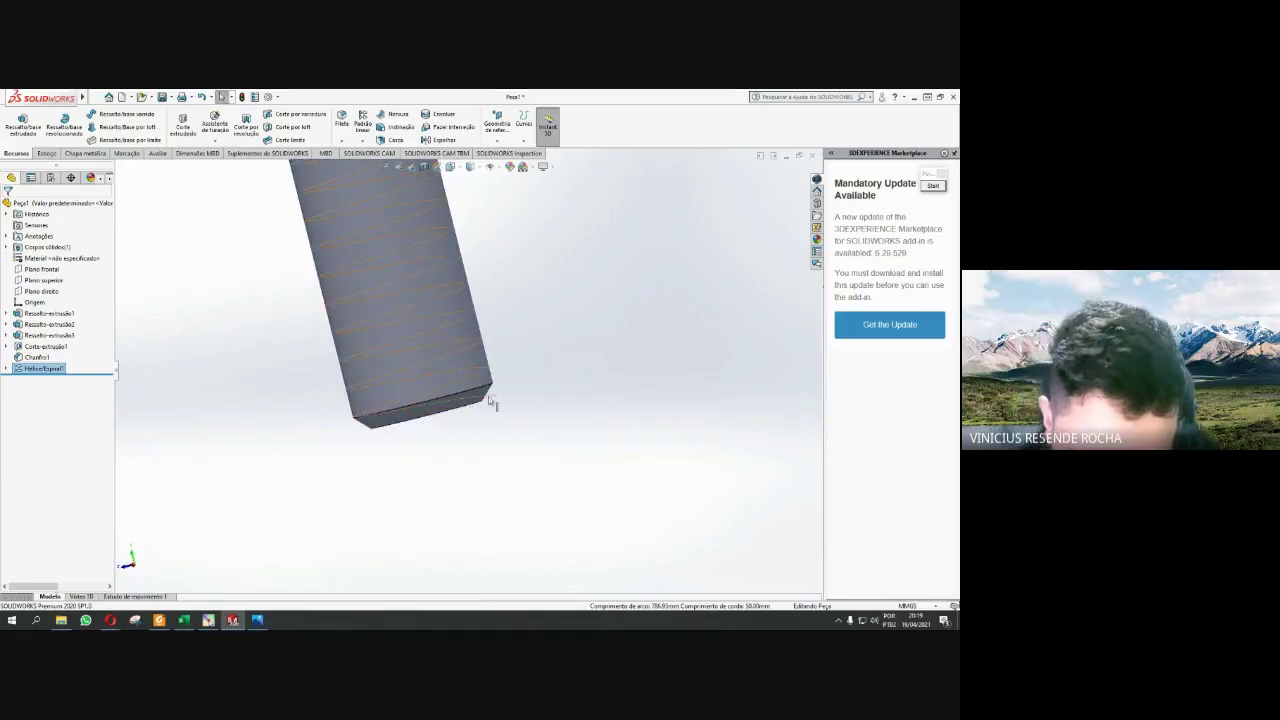
# - Start sketch Esboço7 on Plano direito, viewed Normal To (Ctrl+8)
pyautogui.click(494, 426)
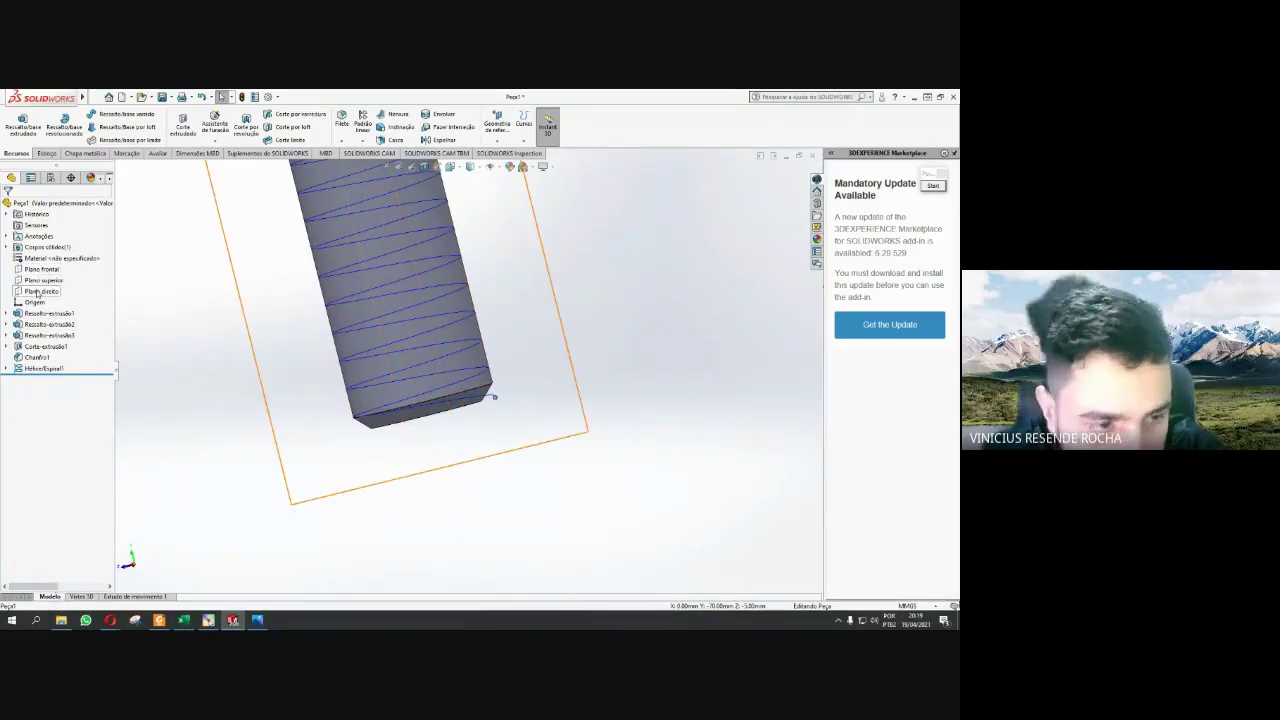
pyautogui.click(37, 291)
pyautogui.moveTo(323, 391)
pyautogui.mouseDown(button='middle')
pyautogui.moveTo(346, 363)
pyautogui.moveTo(328, 366)
pyautogui.moveTo(381, 358)
pyautogui.mouseUp(button='middle')
pyautogui.press('Left')
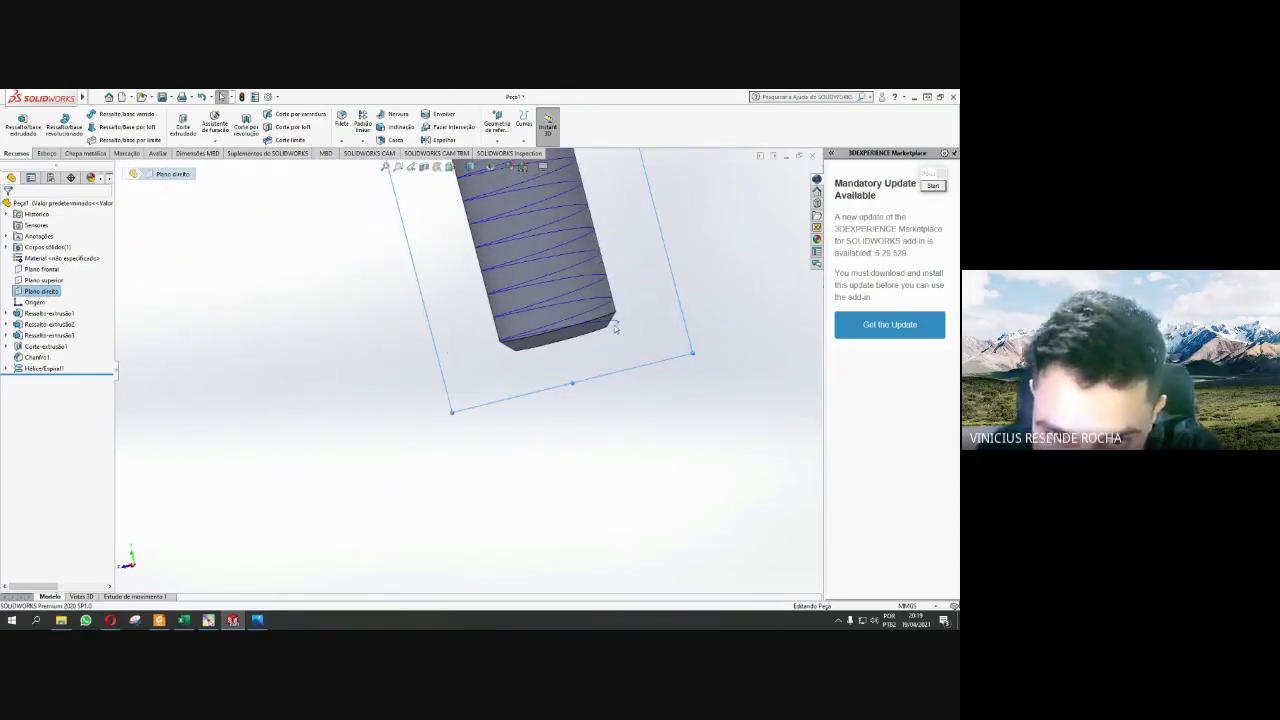
pyautogui.press('Escape')
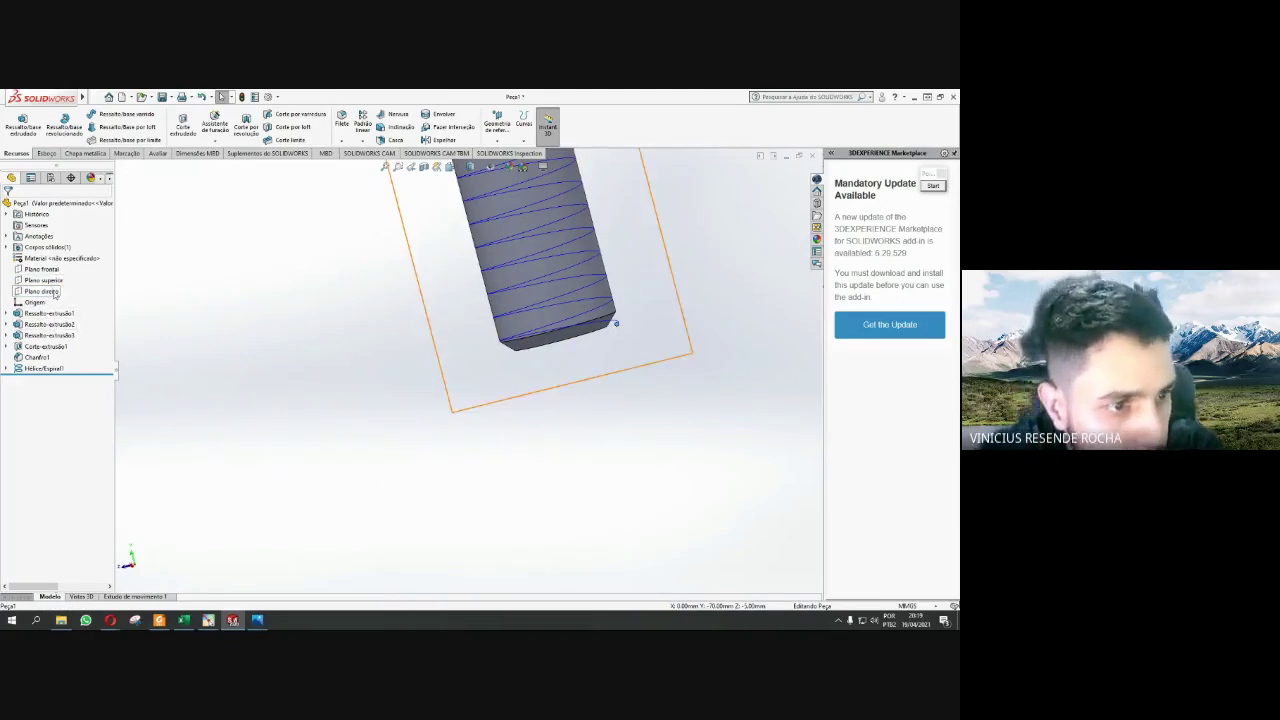
pyautogui.click(44, 291)
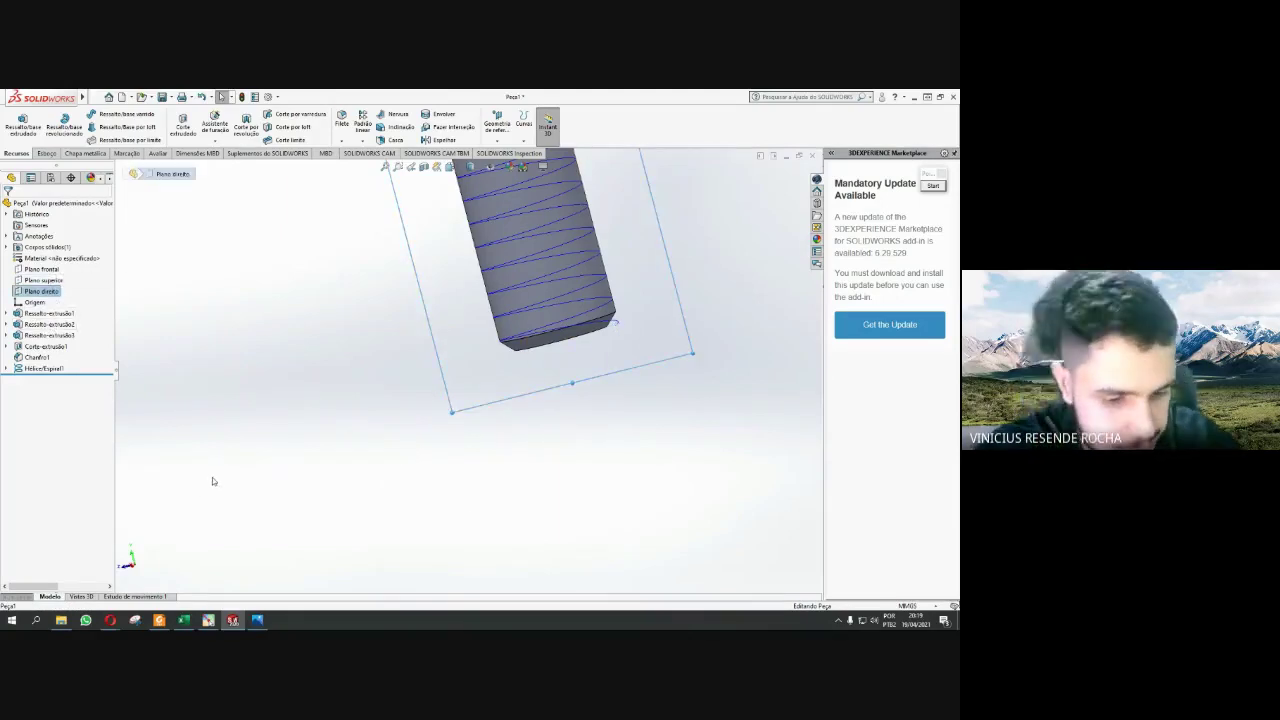
pyautogui.hotkey('ctrl', '8')
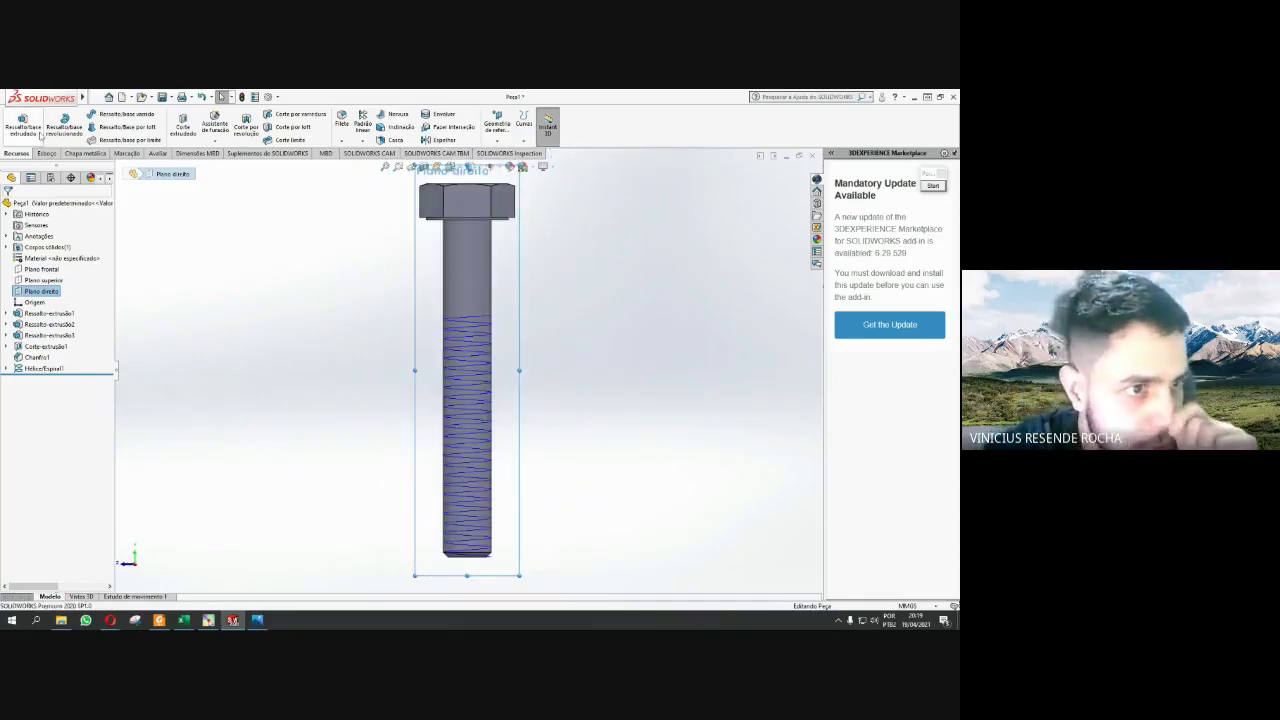
pyautogui.click(46, 153)
pyautogui.click(14, 122)
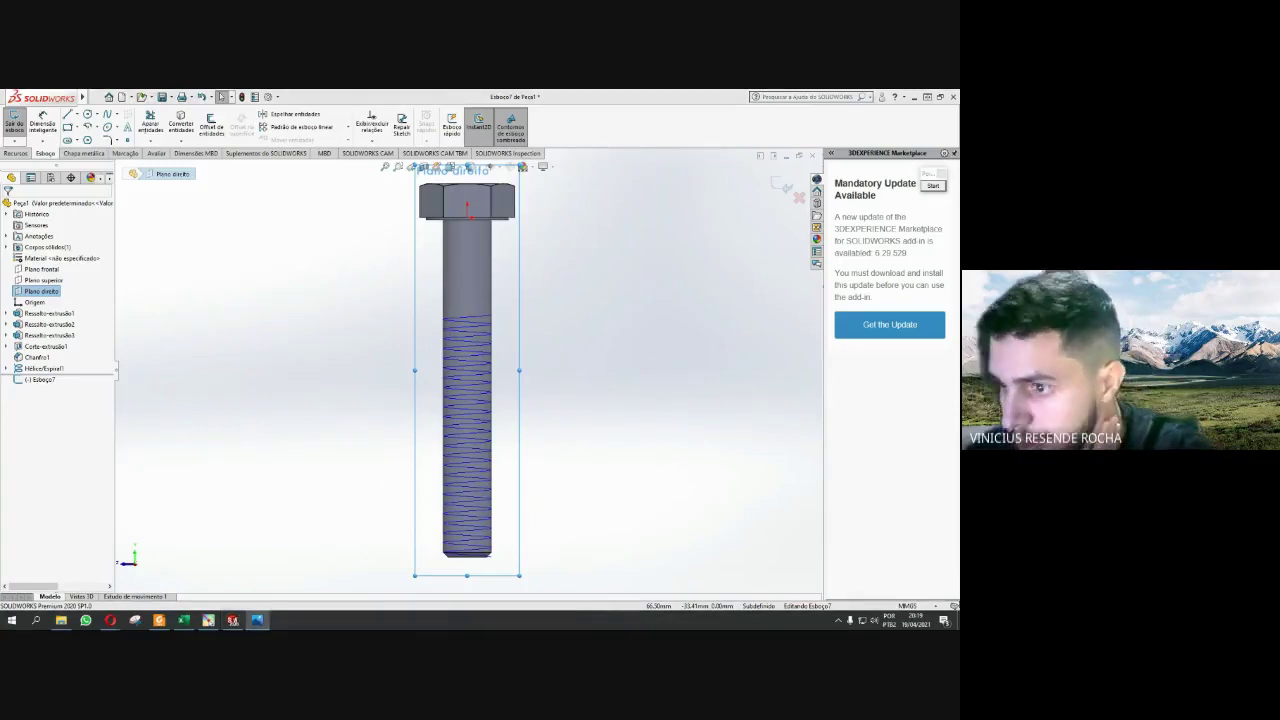
pyautogui.moveTo(958, 168)
pyautogui.mouseDown()
pyautogui.moveTo(788, 168)
pyautogui.moveTo(716, 192)
pyautogui.mouseUp()
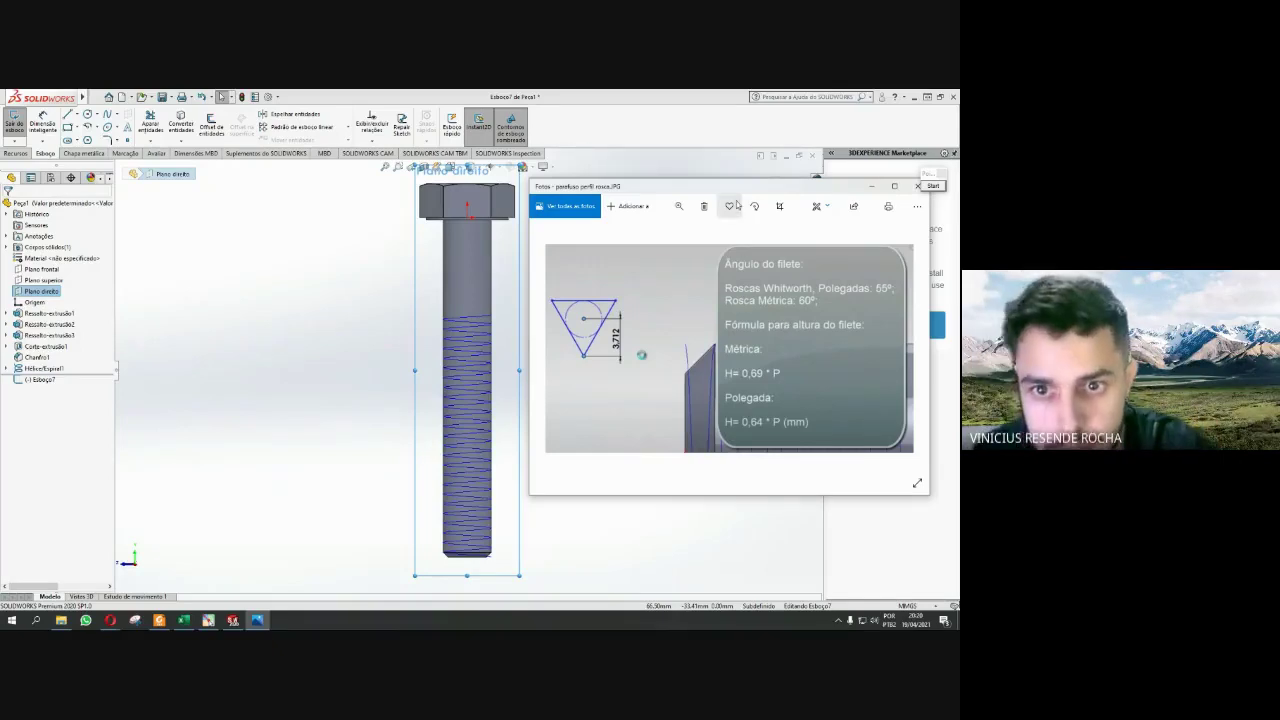
pyautogui.moveTo(734, 191)
pyautogui.mouseDown()
pyautogui.moveTo(851, 198)
pyautogui.moveTo(762, 174)
pyautogui.mouseUp()
pyautogui.click(876, 176)
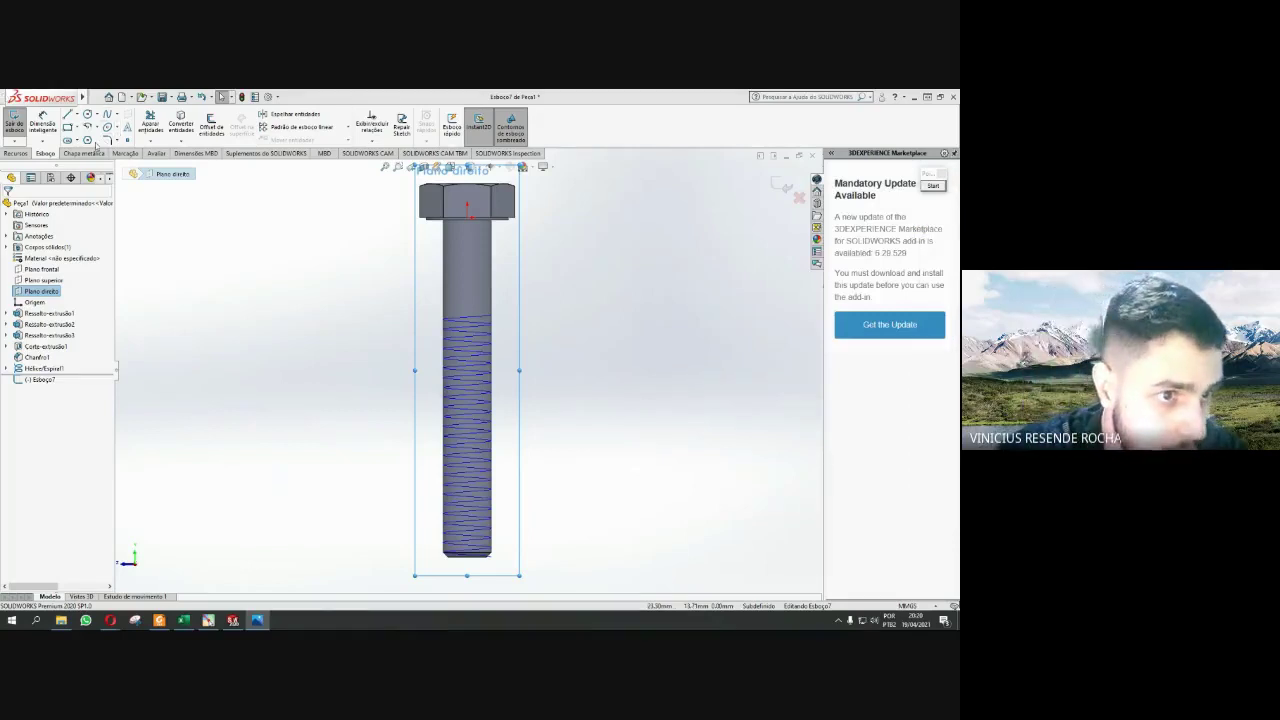
# - Draw a triangular polygon beside the shank end as the thread profile
pyautogui.click(87, 141)
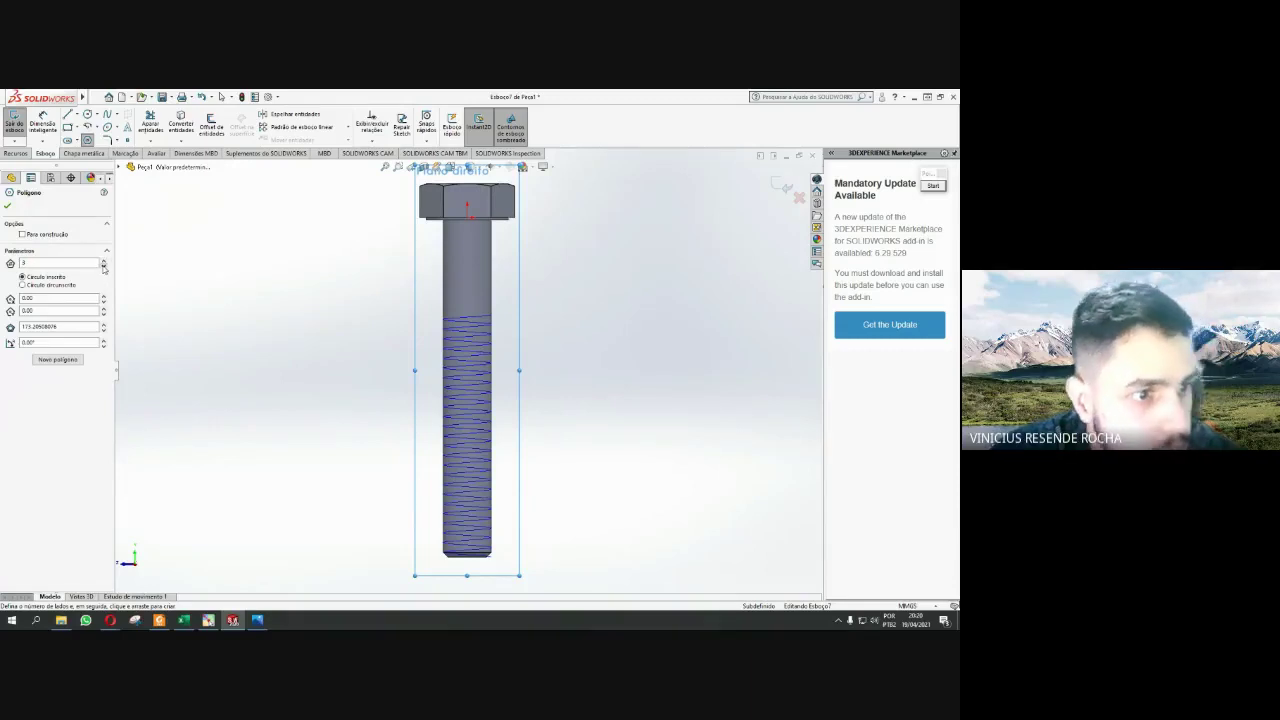
pyautogui.scroll(-3, 530, 465)
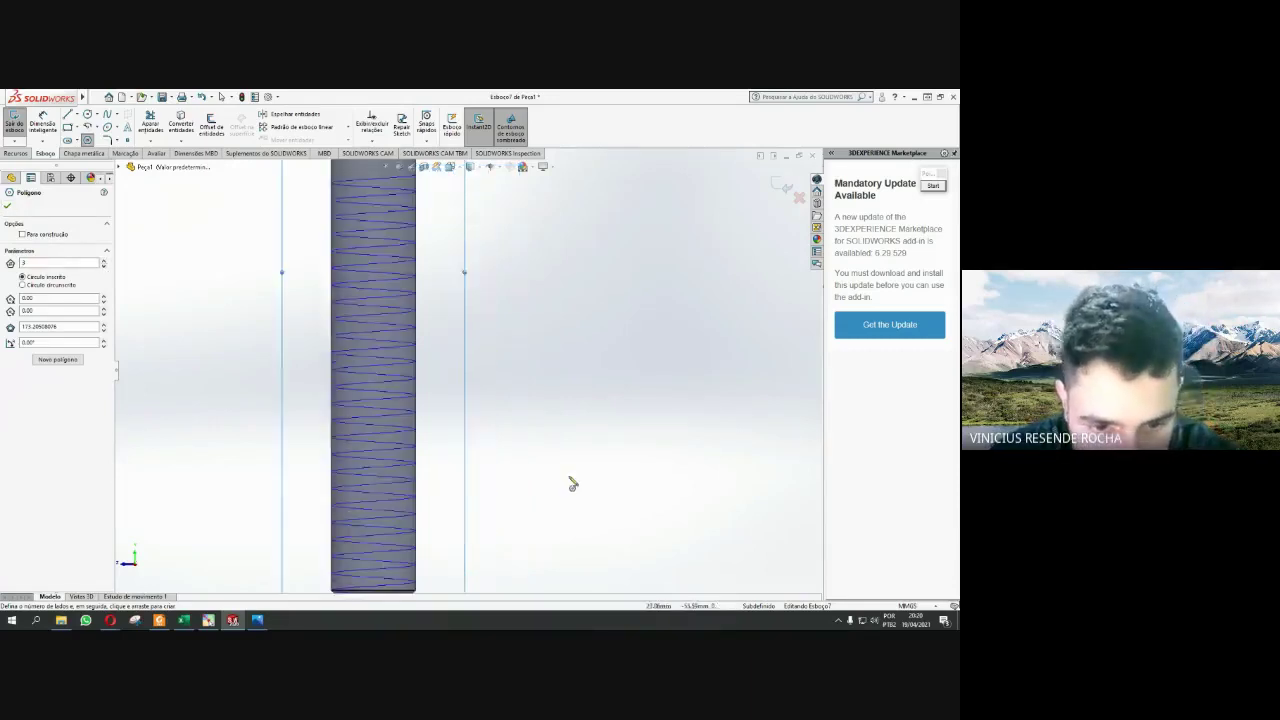
pyautogui.scroll(-1, 520, 505)
pyautogui.scroll(4, 470, 550)
pyautogui.scroll(-2, 459, 566)
pyautogui.scroll(-2, 406, 491)
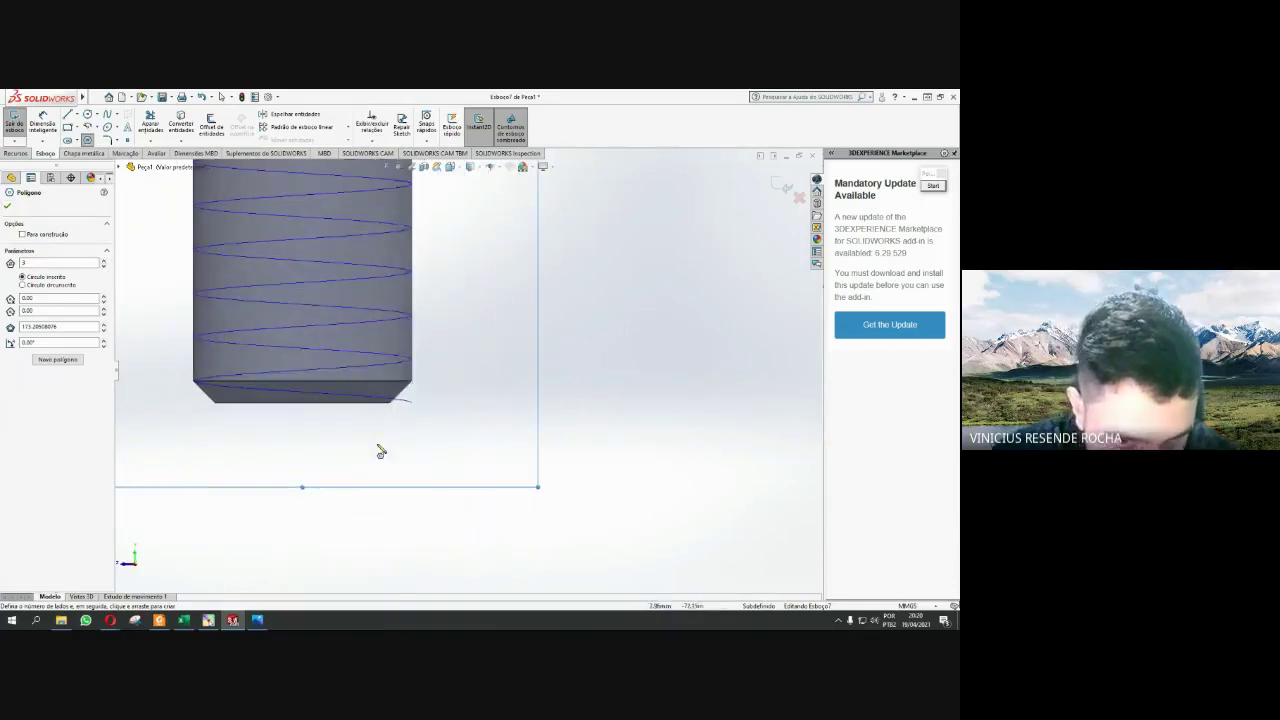
pyautogui.scroll(-2, 380, 449)
pyautogui.click(509, 400)
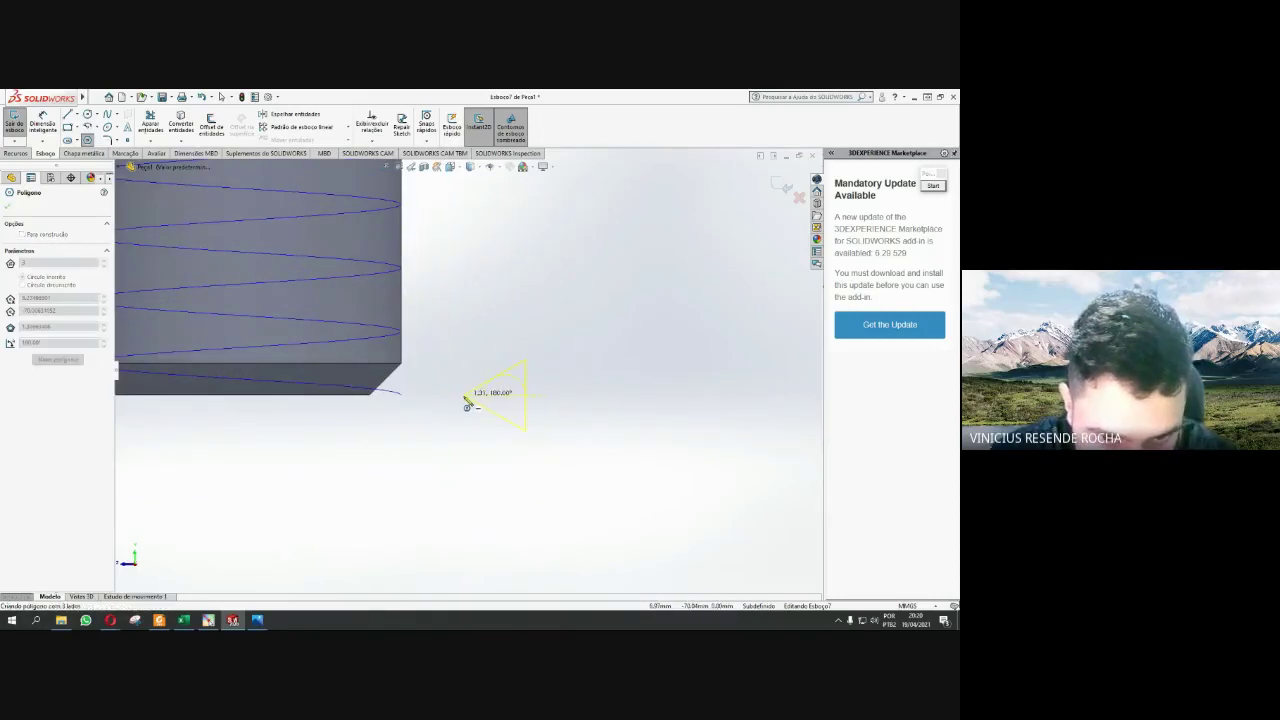
pyautogui.click(462, 400)
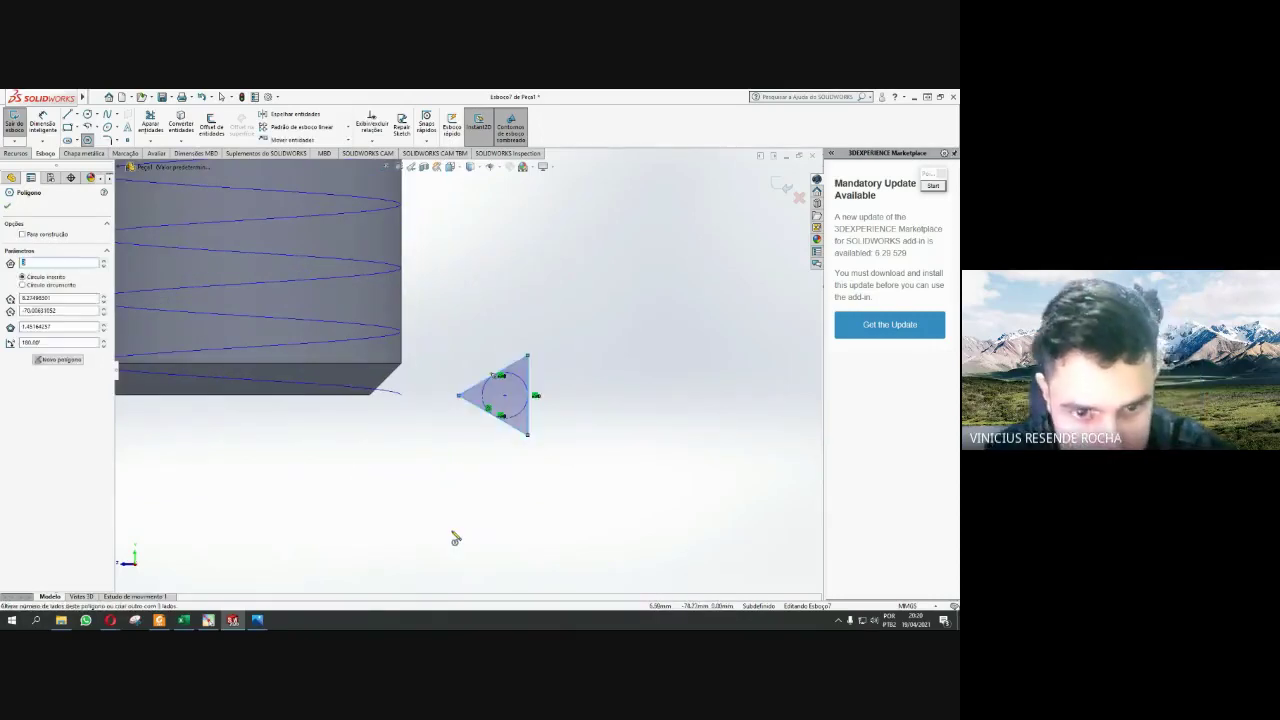
pyautogui.press('Escape')
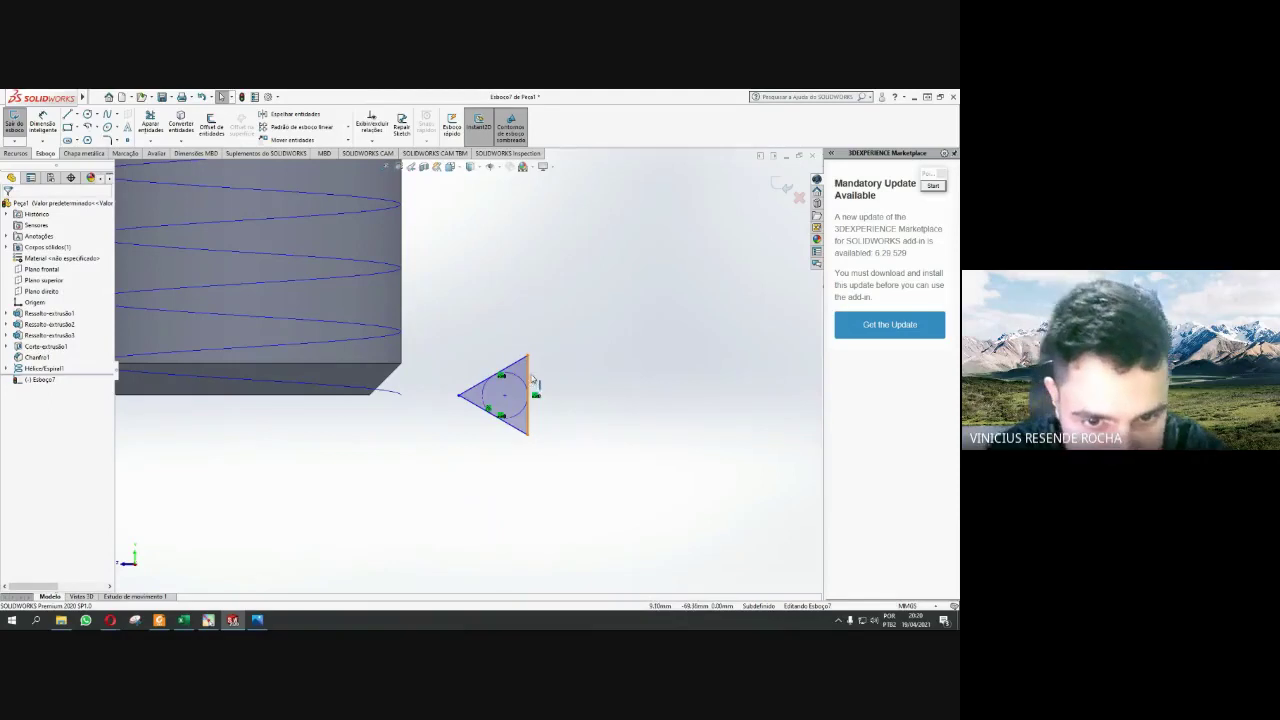
pyautogui.click(528, 385)
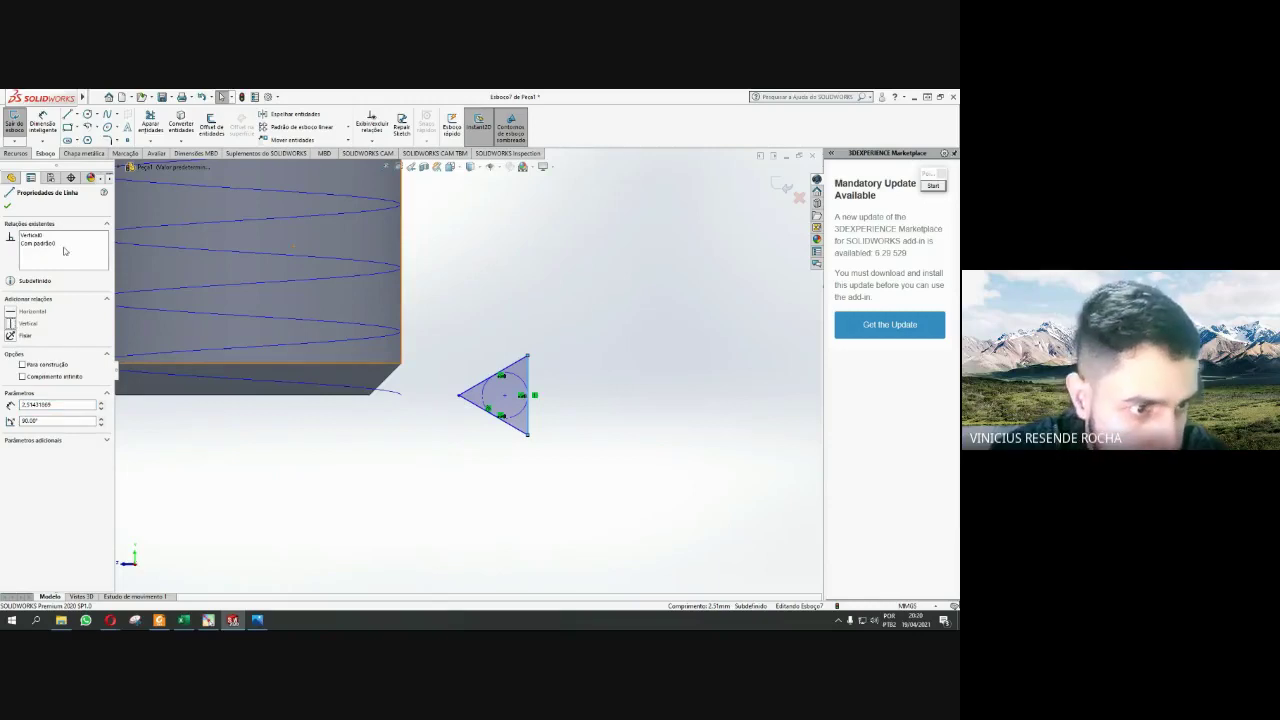
pyautogui.click(7, 207)
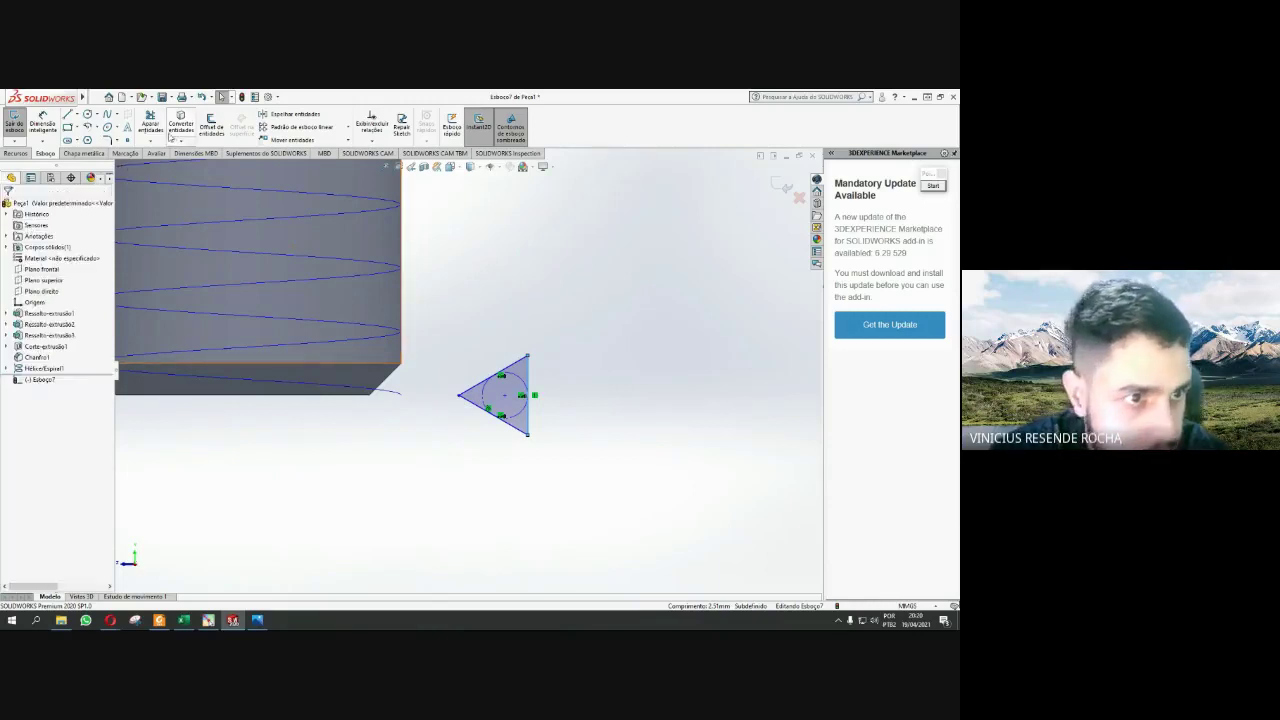
# - Dimension the triangle's centre-to-left-corner distance as 0,69*2 (1.38)
pyautogui.click(42, 118)
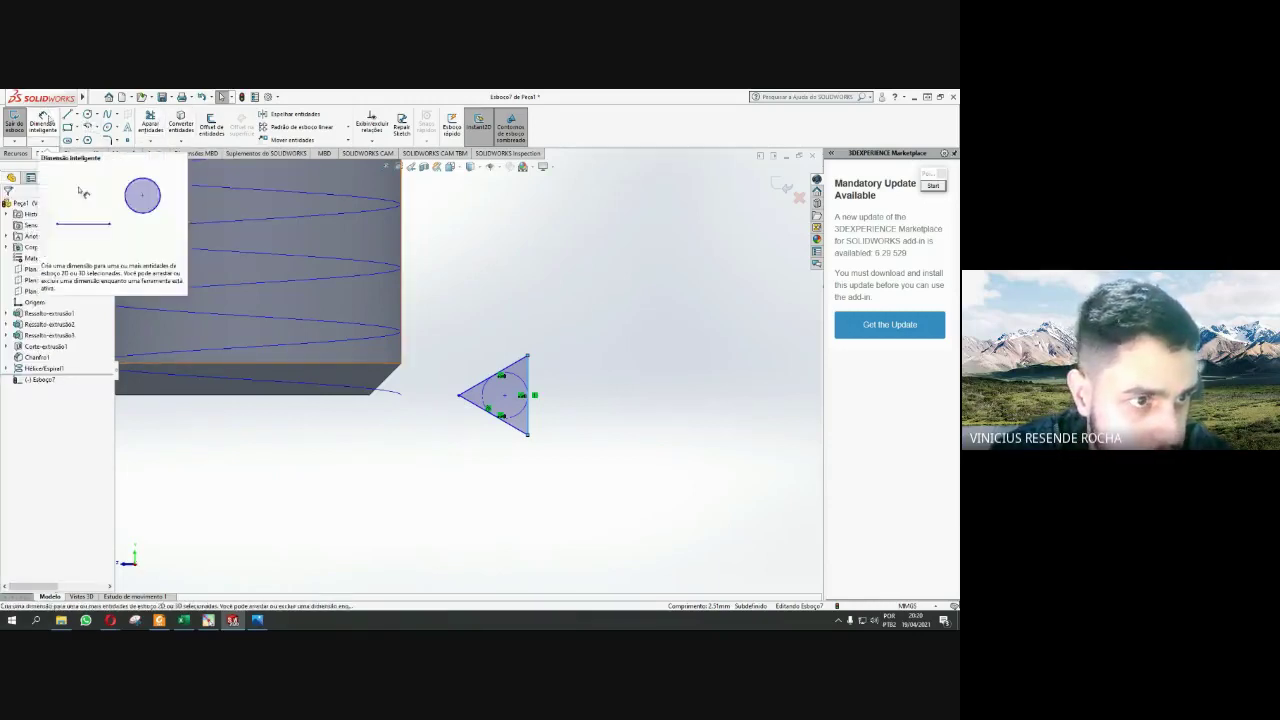
pyautogui.click(495, 402)
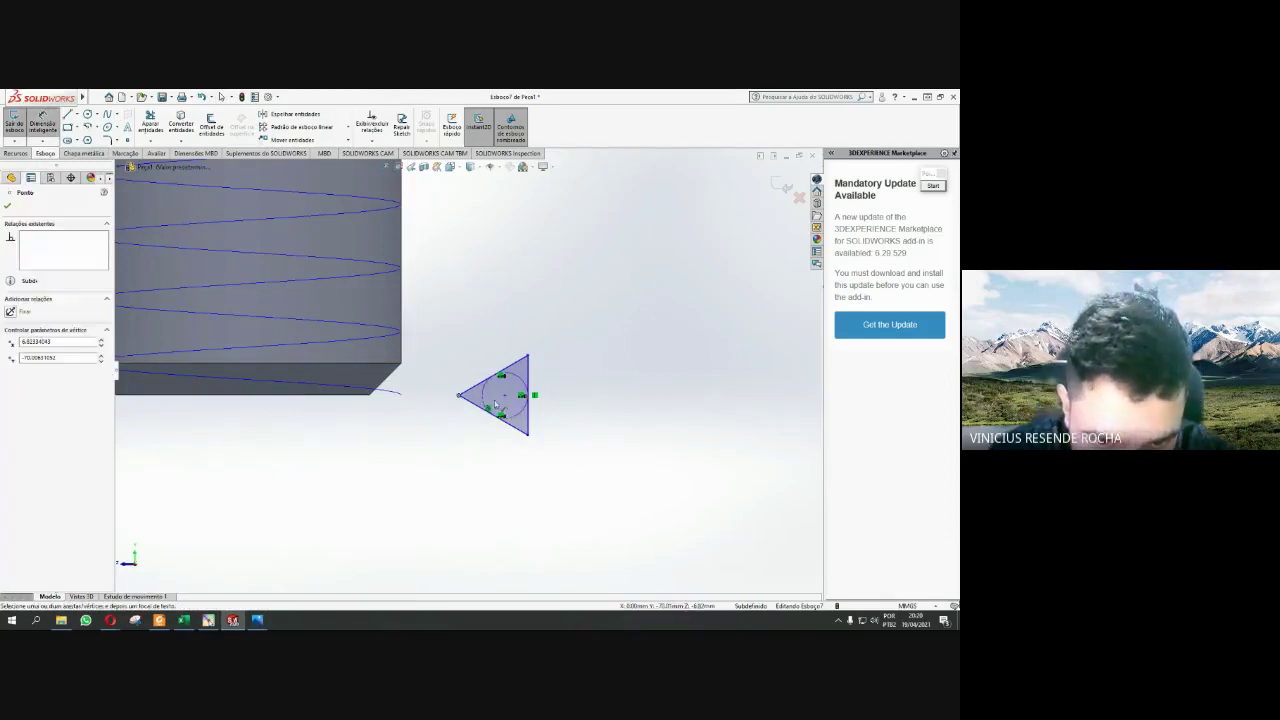
pyautogui.click(458, 395)
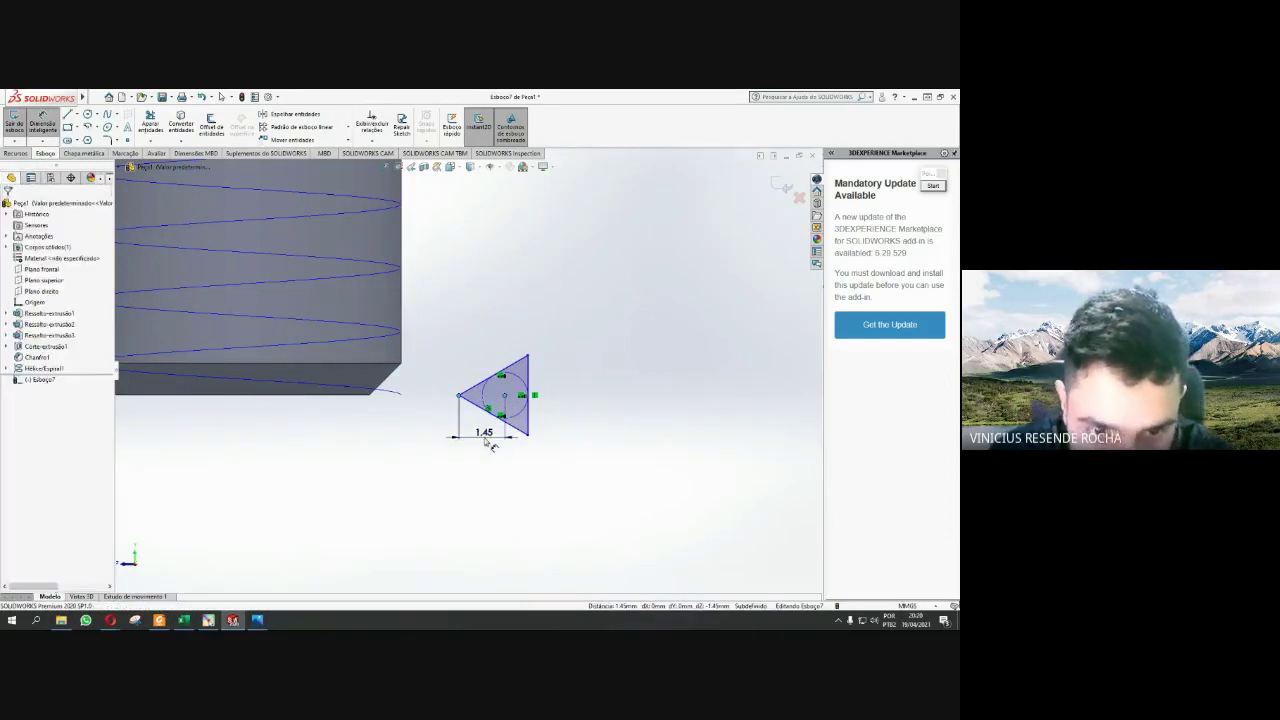
pyautogui.click(493, 447)
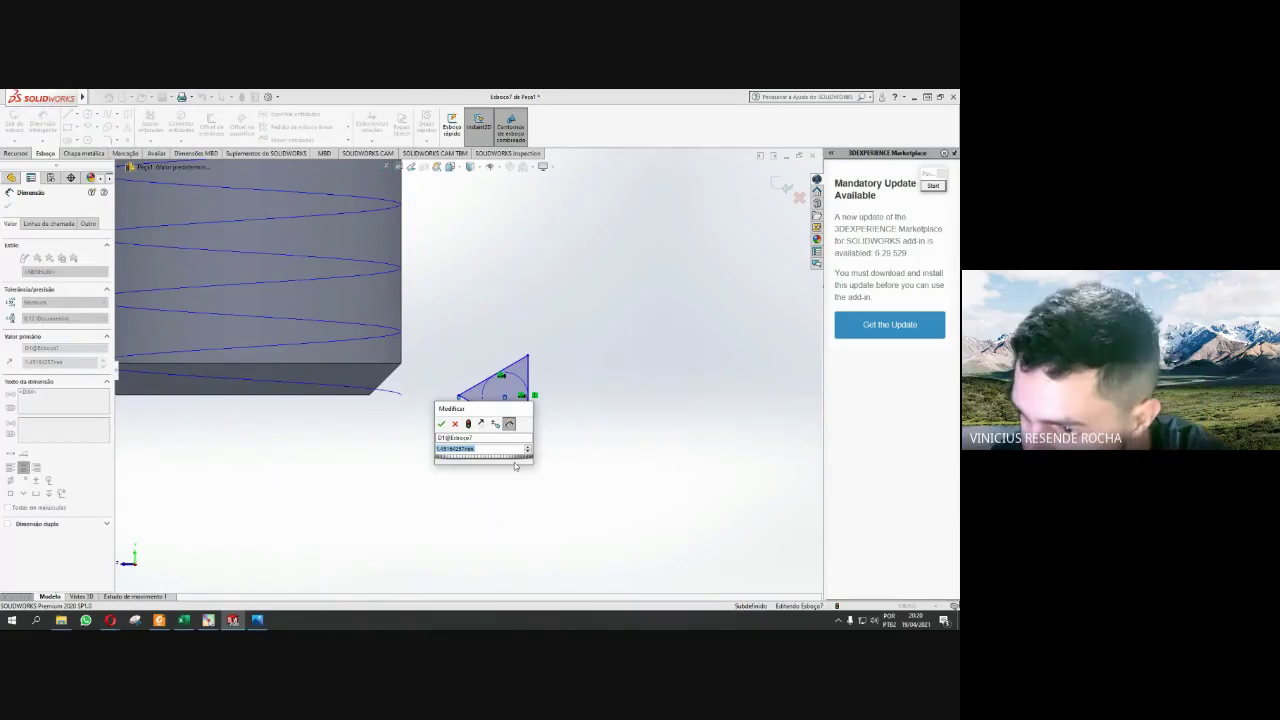
pyautogui.write('0,69')
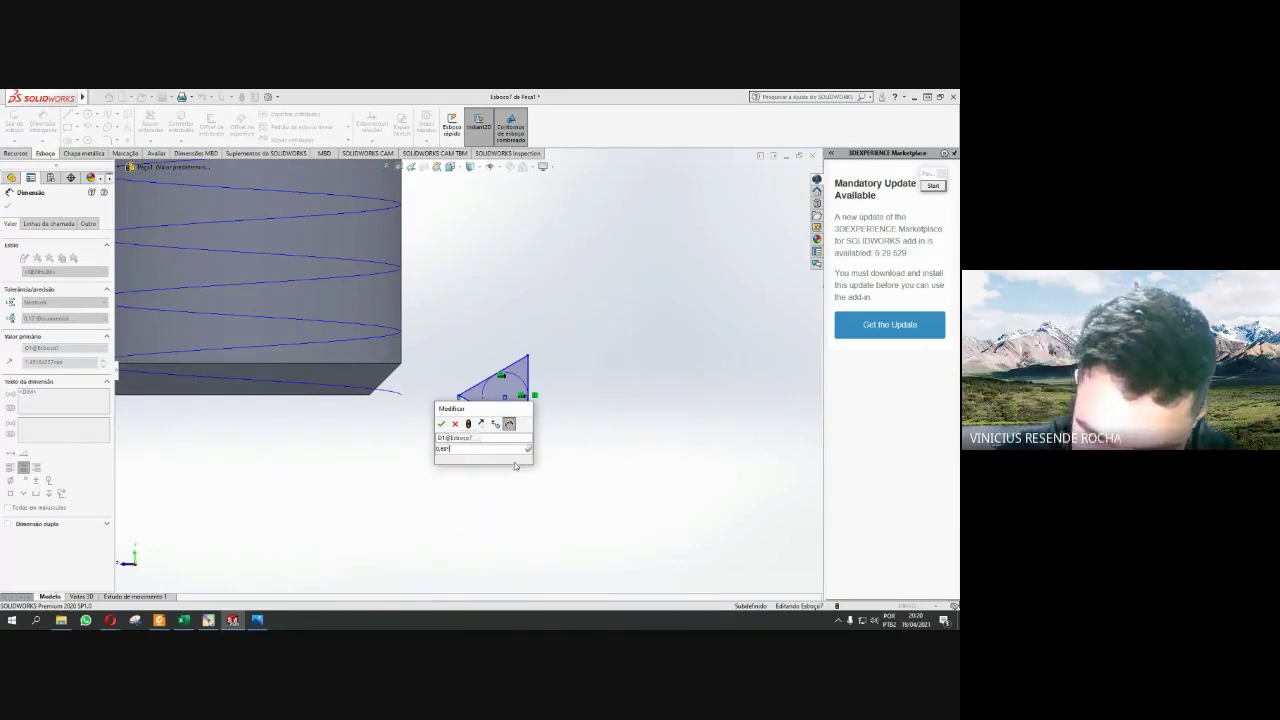
pyautogui.write('*2')
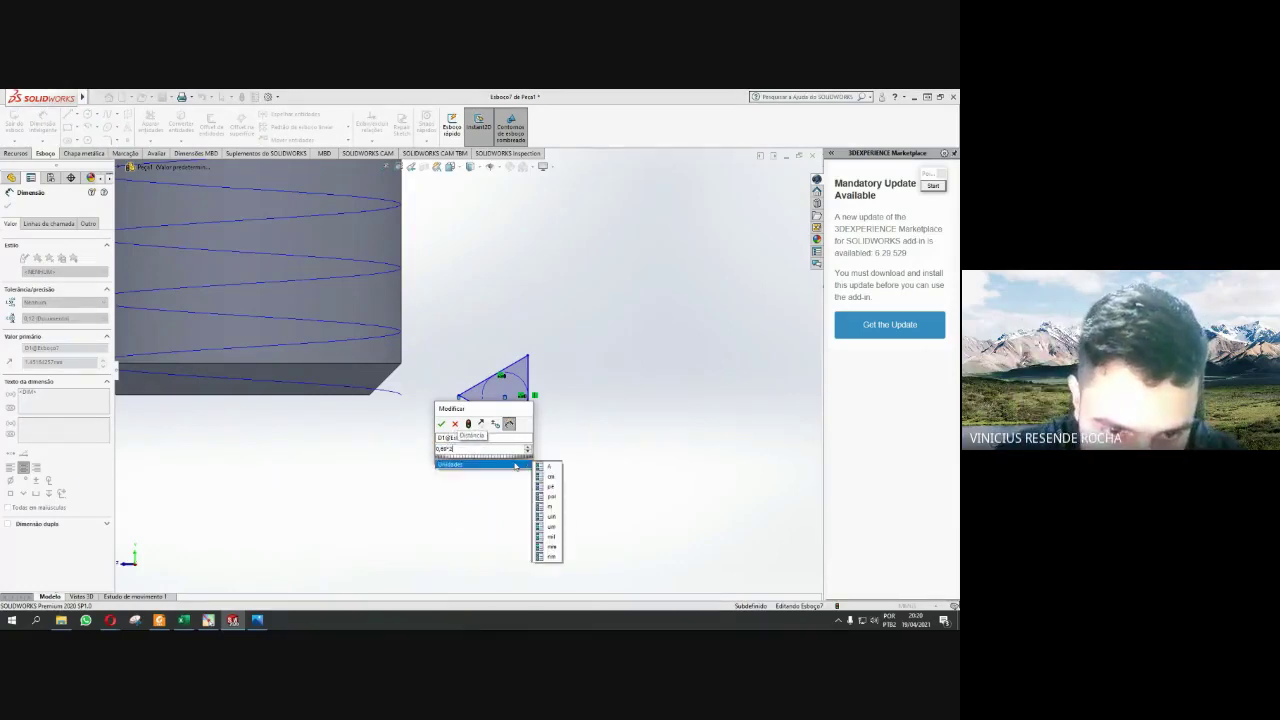
pyautogui.press('Return')
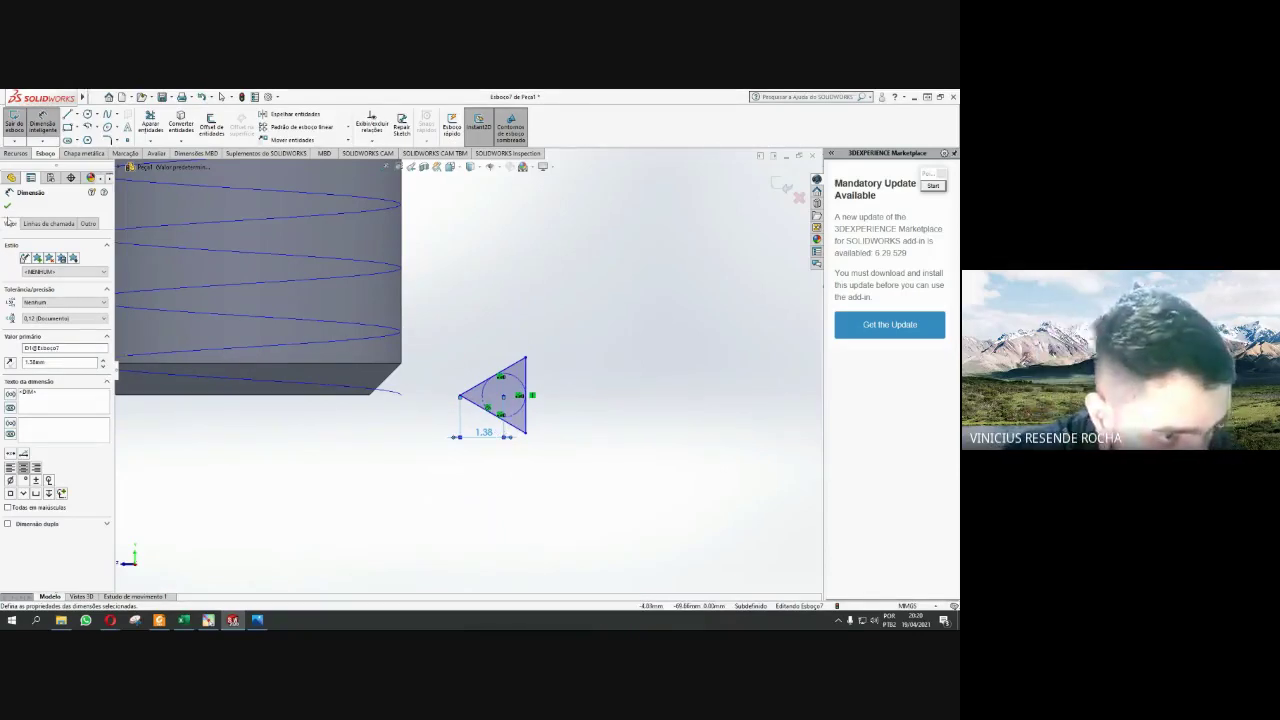
pyautogui.click(7, 205)
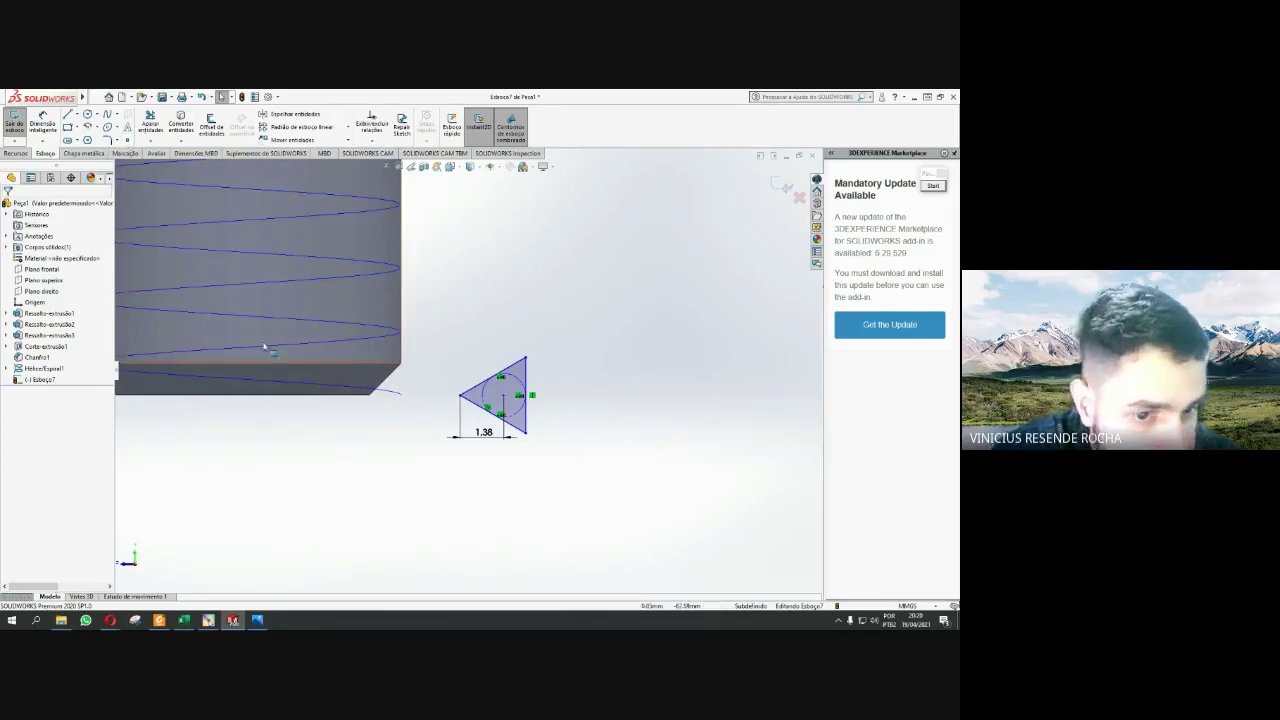
pyautogui.click(404, 400)
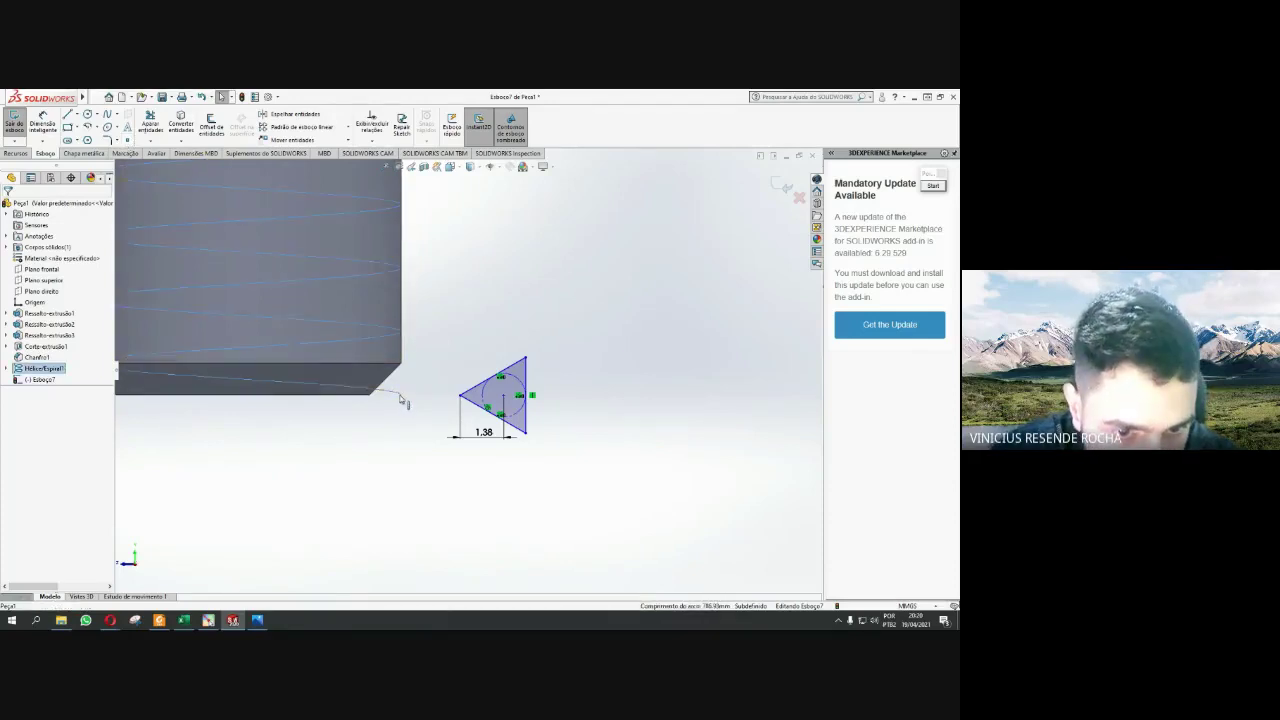
pyautogui.press('Escape')
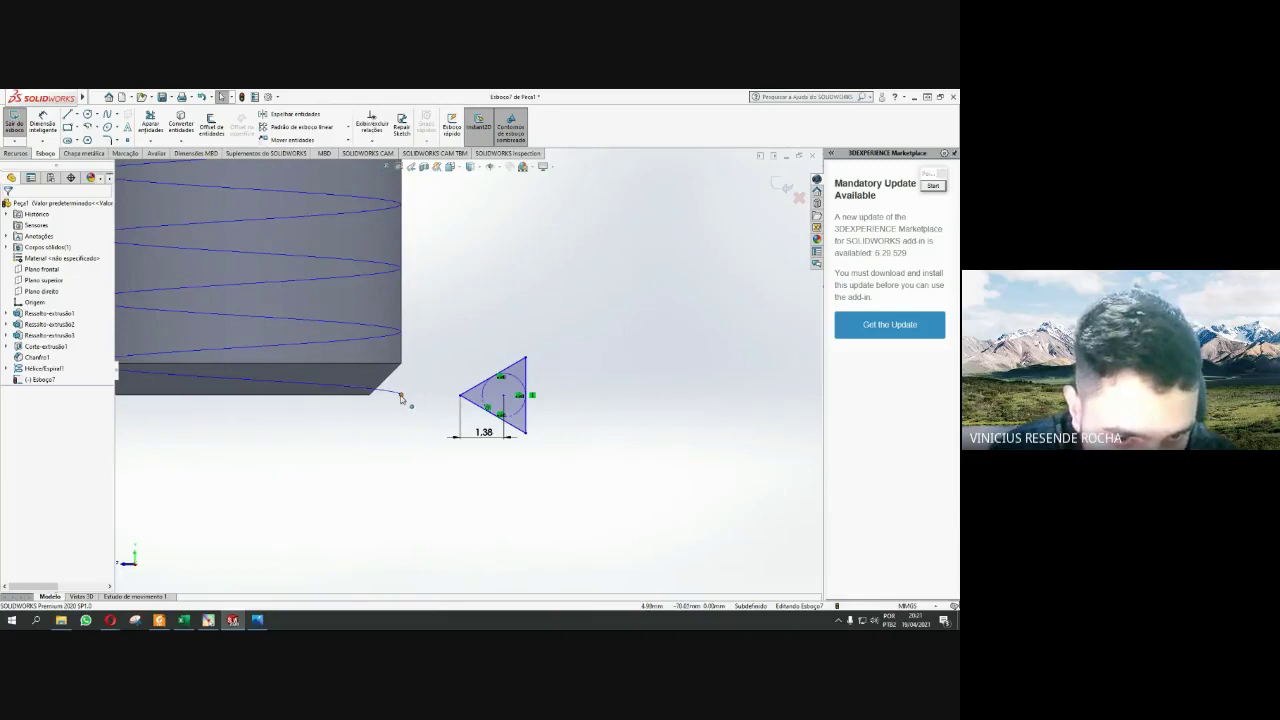
pyautogui.click(401, 396)
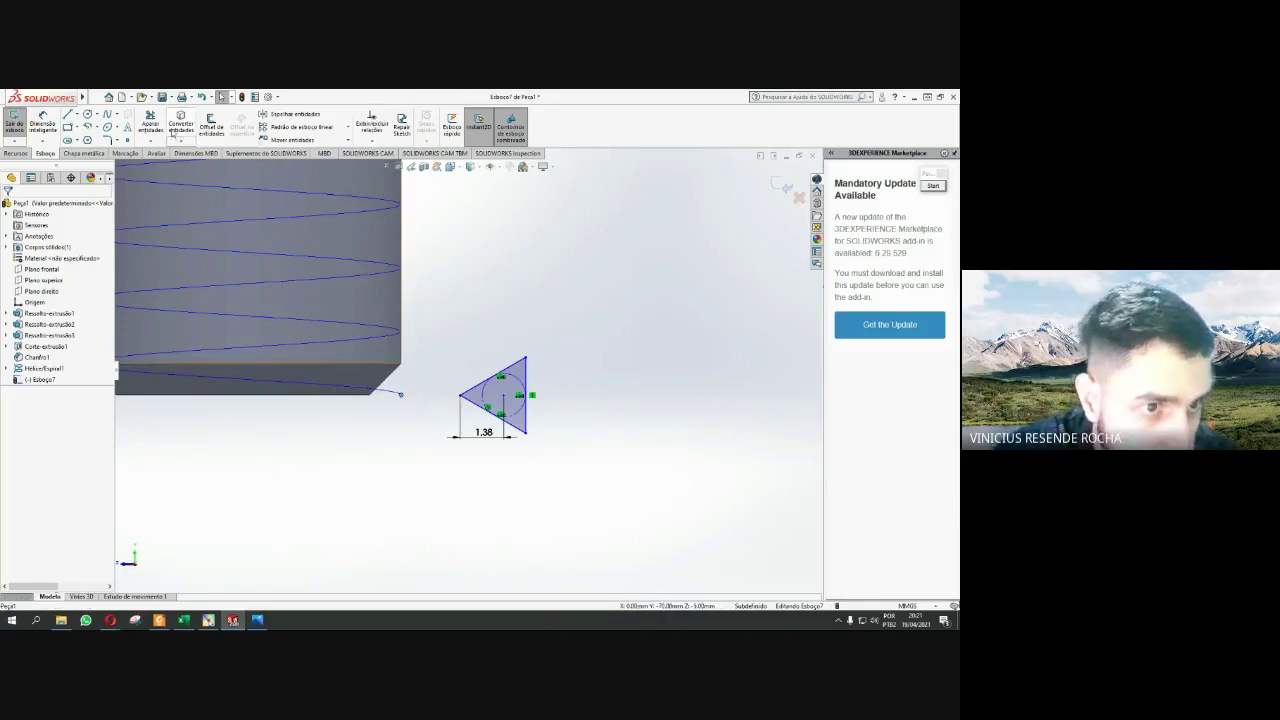
pyautogui.click(180, 130)
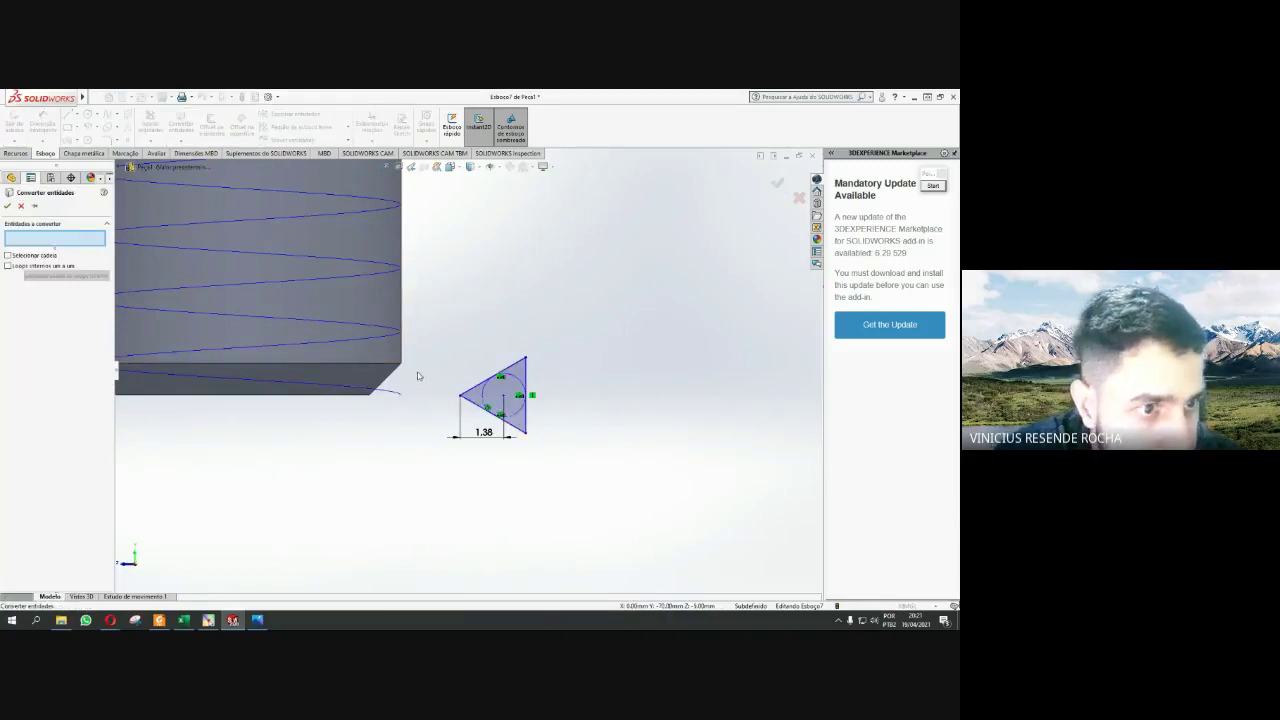
pyautogui.click(19, 205)
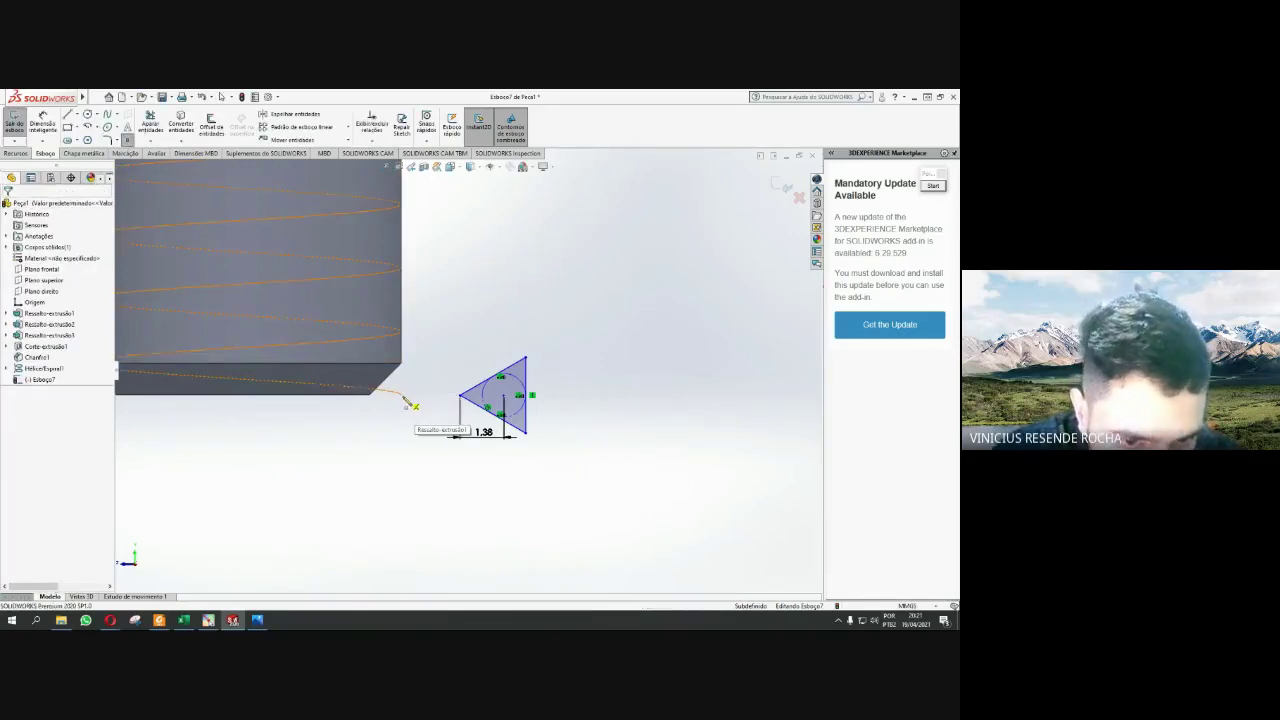
pyautogui.click(408, 403)
pyautogui.scroll(-3, 437, 447)
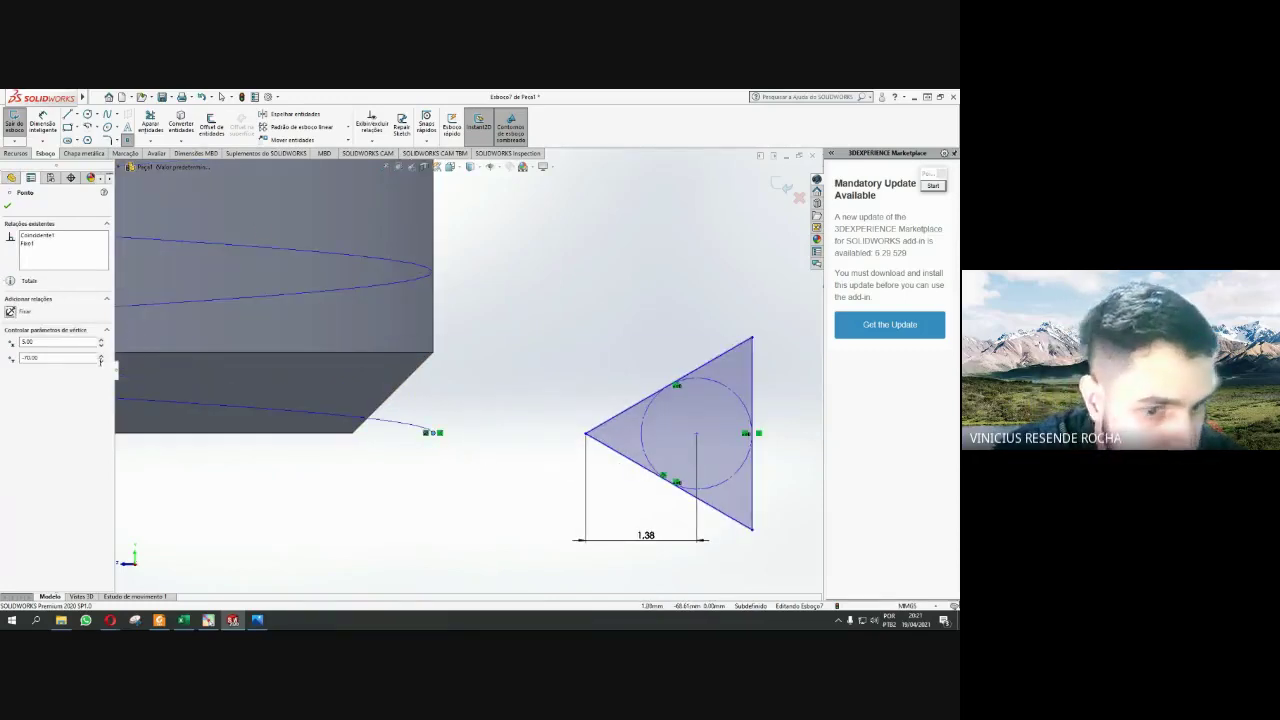
# - Make the triangle's centre coincident with the helix end point
pyautogui.click(12, 312)
pyautogui.press('Escape')
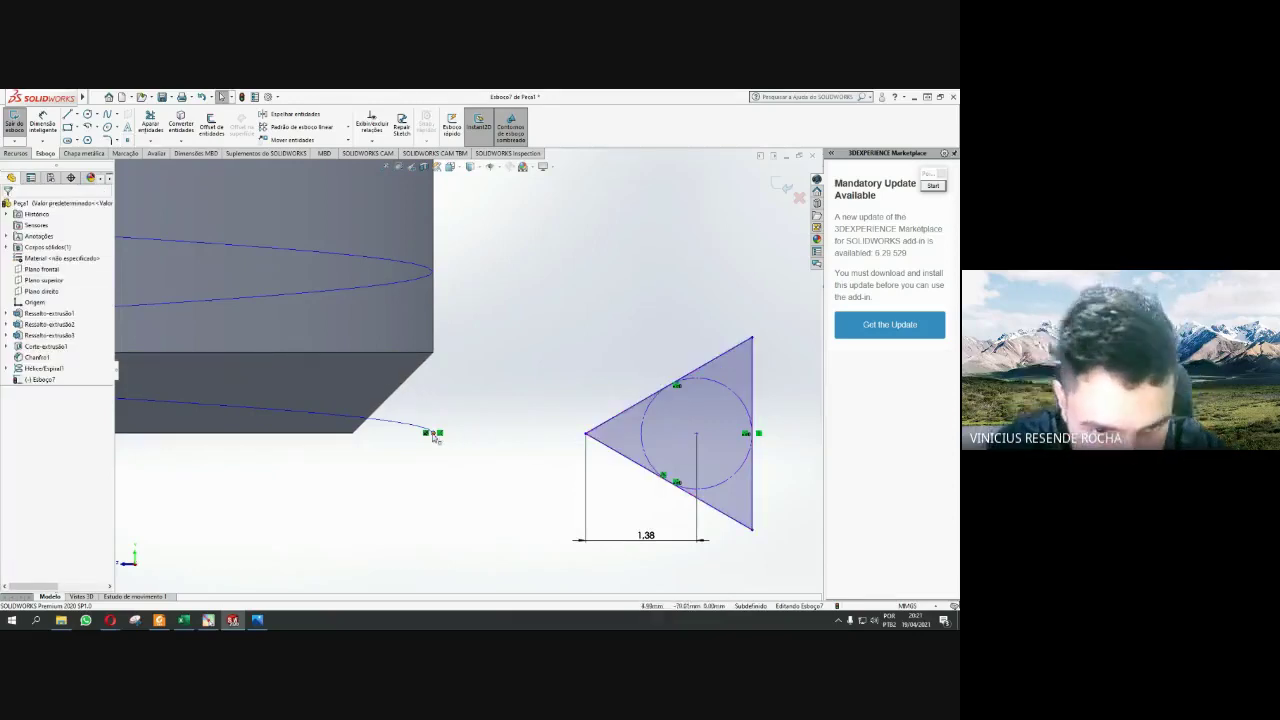
pyautogui.click(434, 435)
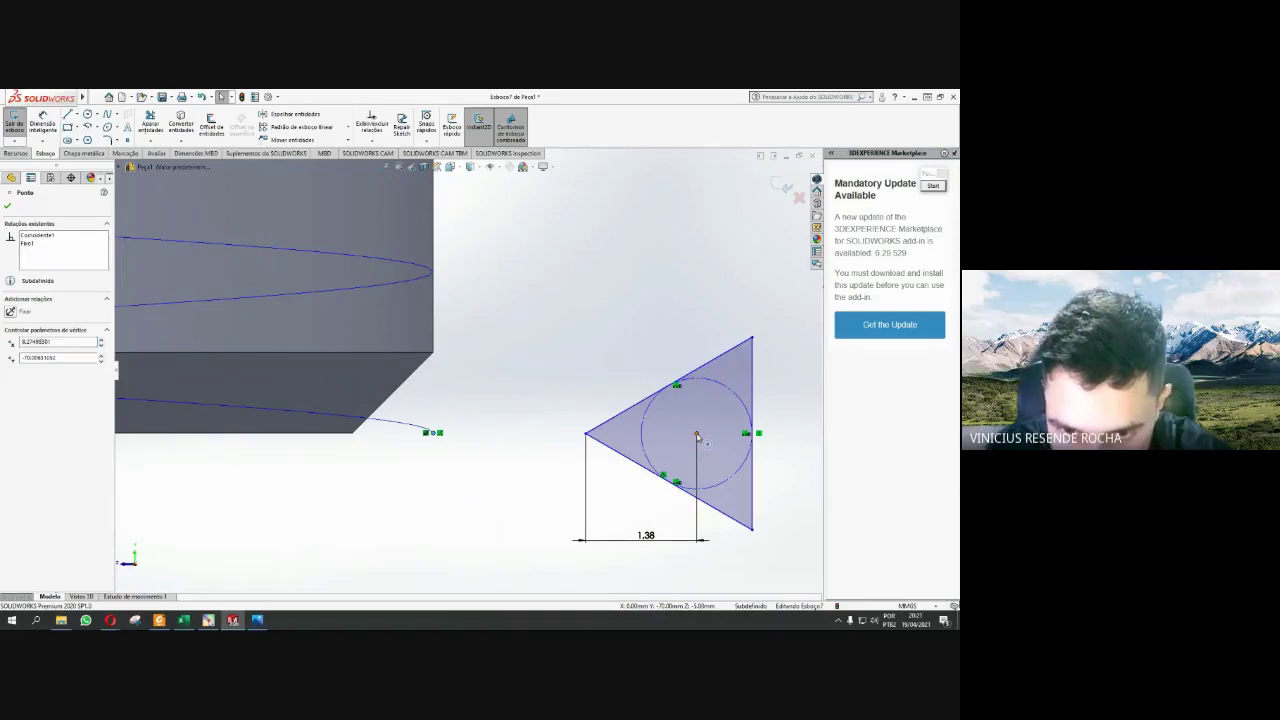
pyautogui.keyDown('ctrl'); pyautogui.click(697, 437); pyautogui.keyUp('ctrl')
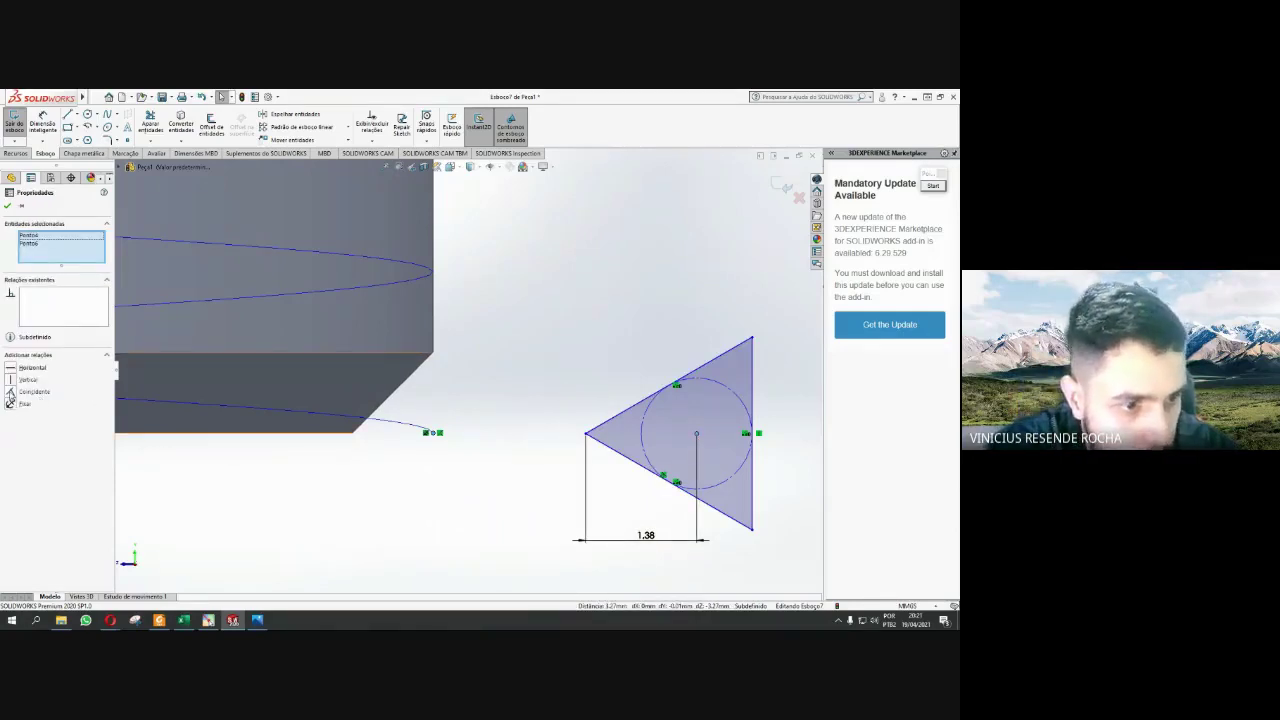
pyautogui.click(11, 393)
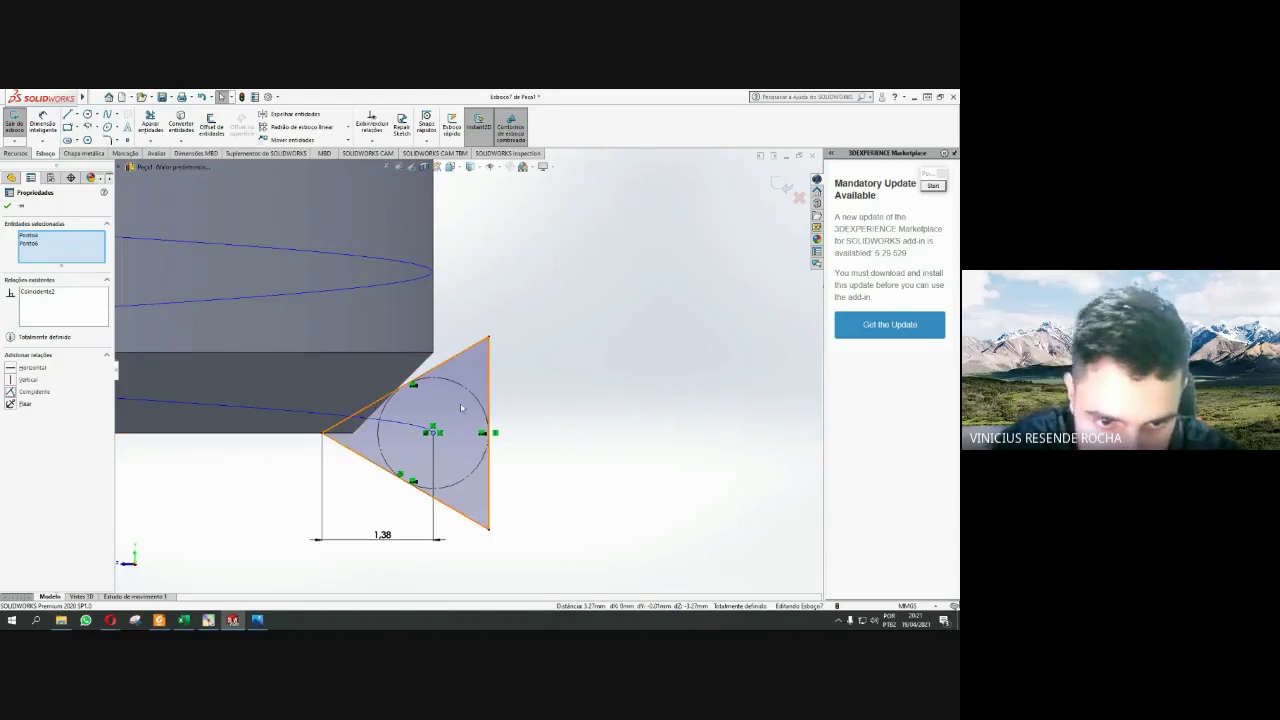
# - Delete the leftover sketch point at the triangle's centre and dismiss the warnings
pyautogui.click(433, 433)
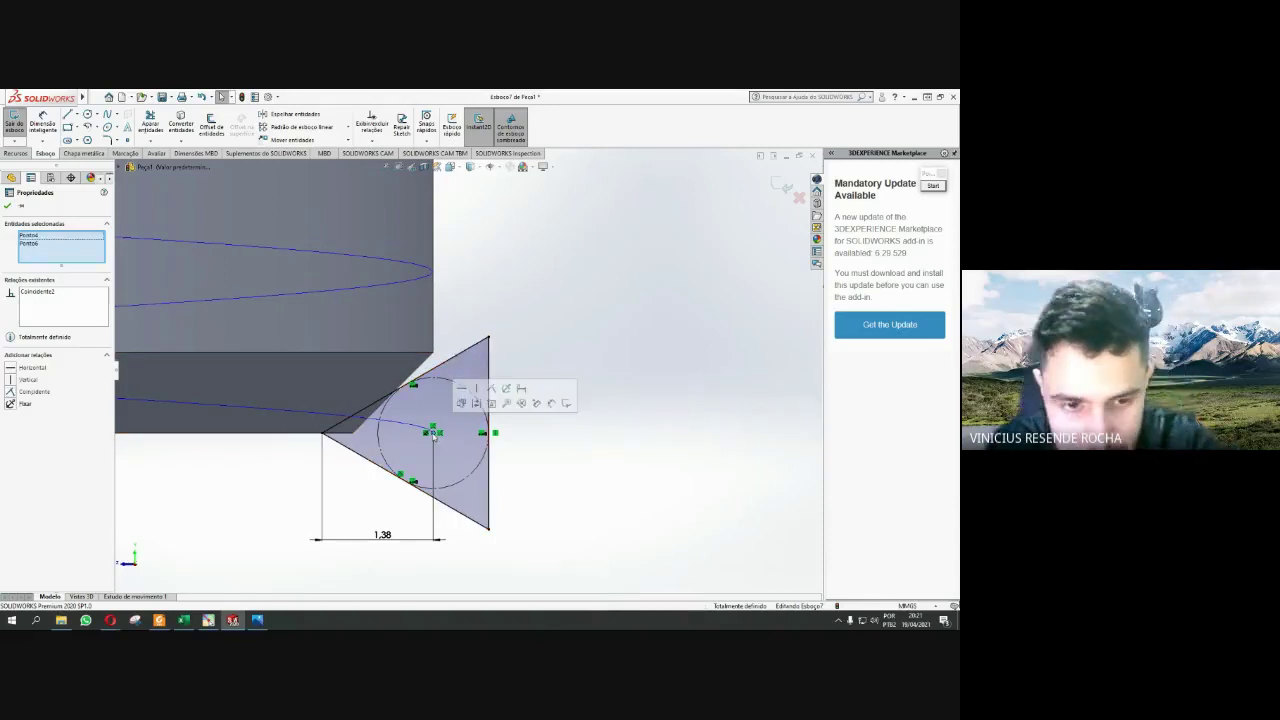
pyautogui.press('Delete')
pyautogui.click(423, 354)
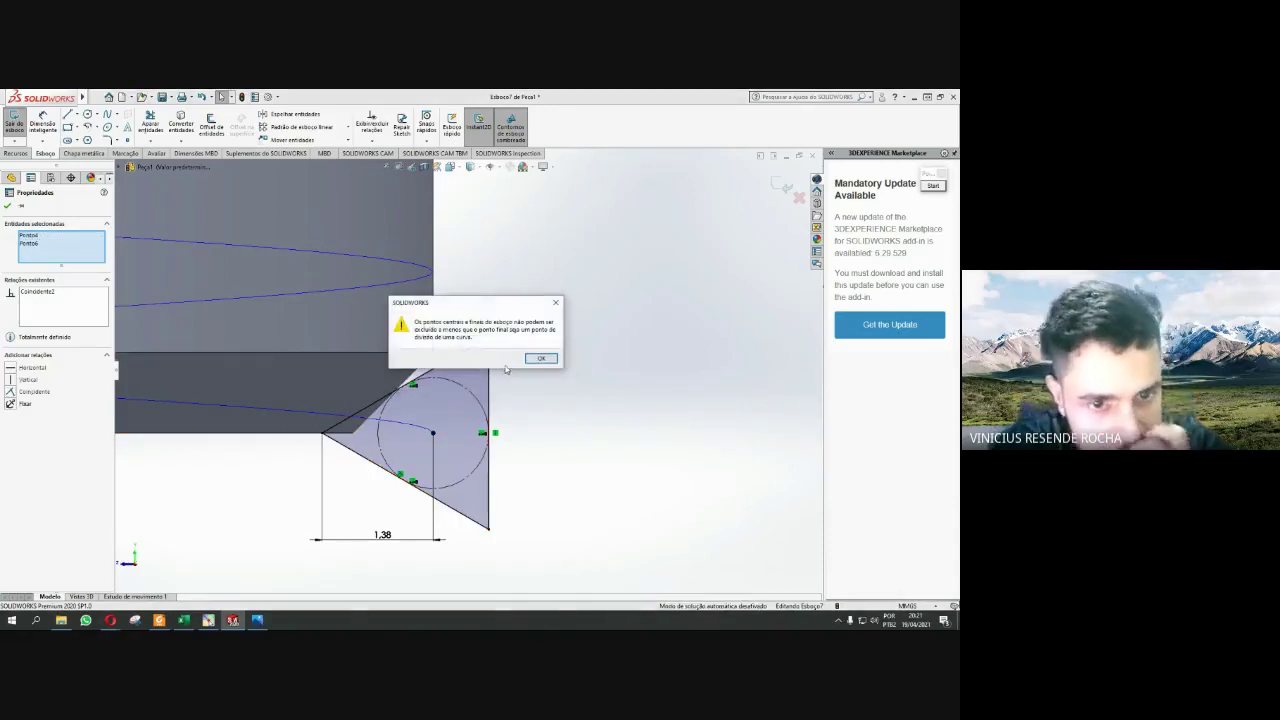
pyautogui.click(540, 358)
pyautogui.scroll(2, 470, 372)
pyautogui.scroll(1, 465, 376)
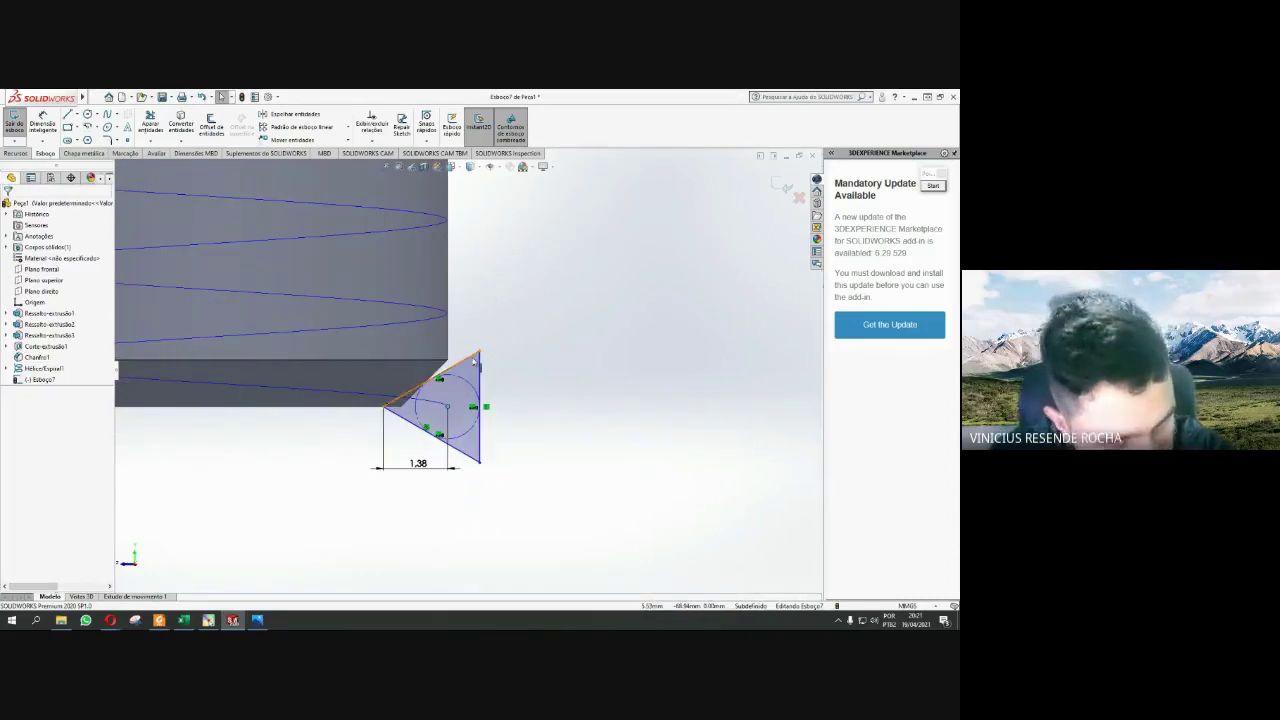
# - Cut the thread with a Swept Cut of Esboço7 along Hélice/Espiral1
pyautogui.click(783, 185)
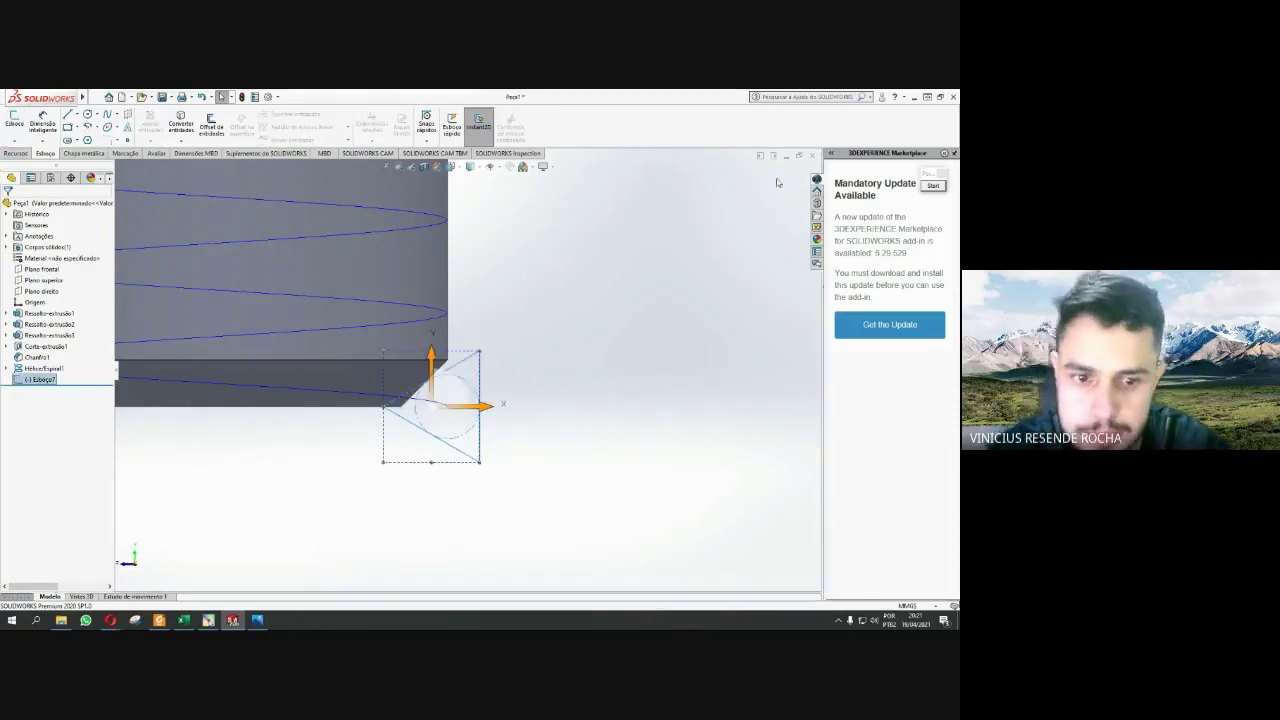
pyautogui.scroll(5, 475, 330)
pyautogui.moveTo(475, 334)
pyautogui.mouseDown(button='middle')
pyautogui.moveTo(492, 284)
pyautogui.moveTo(514, 289)
pyautogui.mouseUp(button='middle')
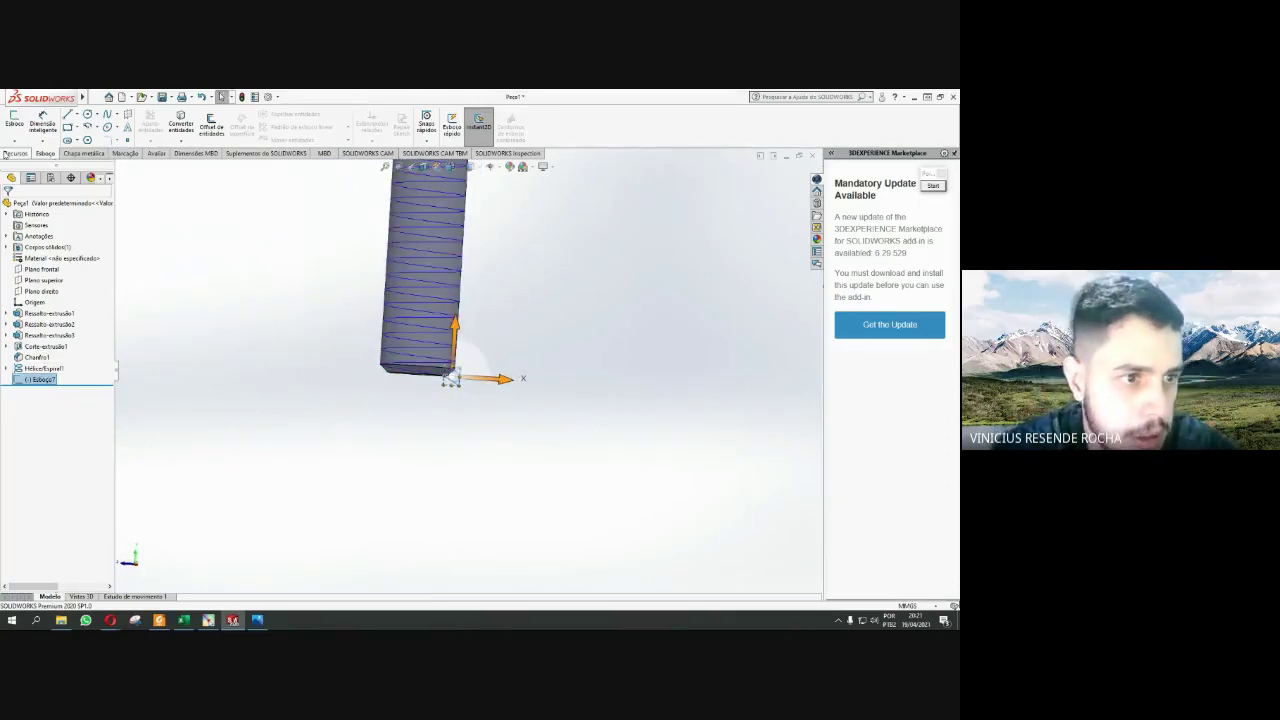
pyautogui.click(6, 154)
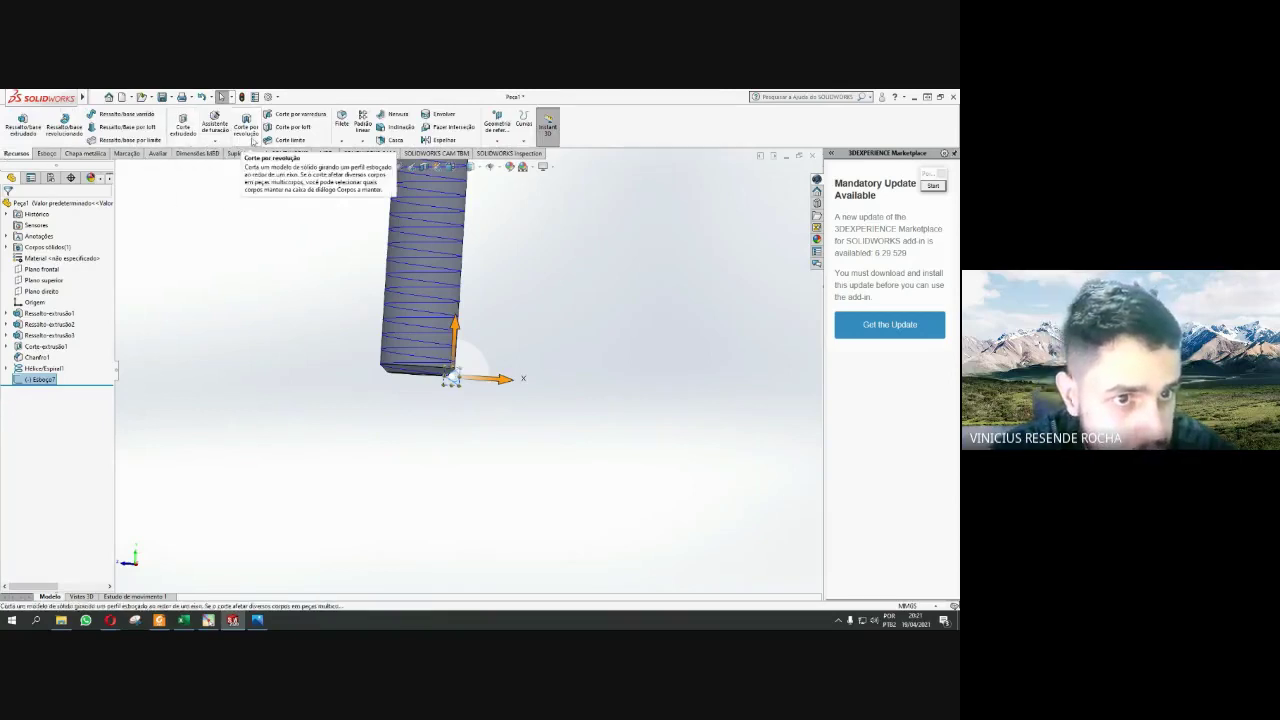
pyautogui.click(318, 117)
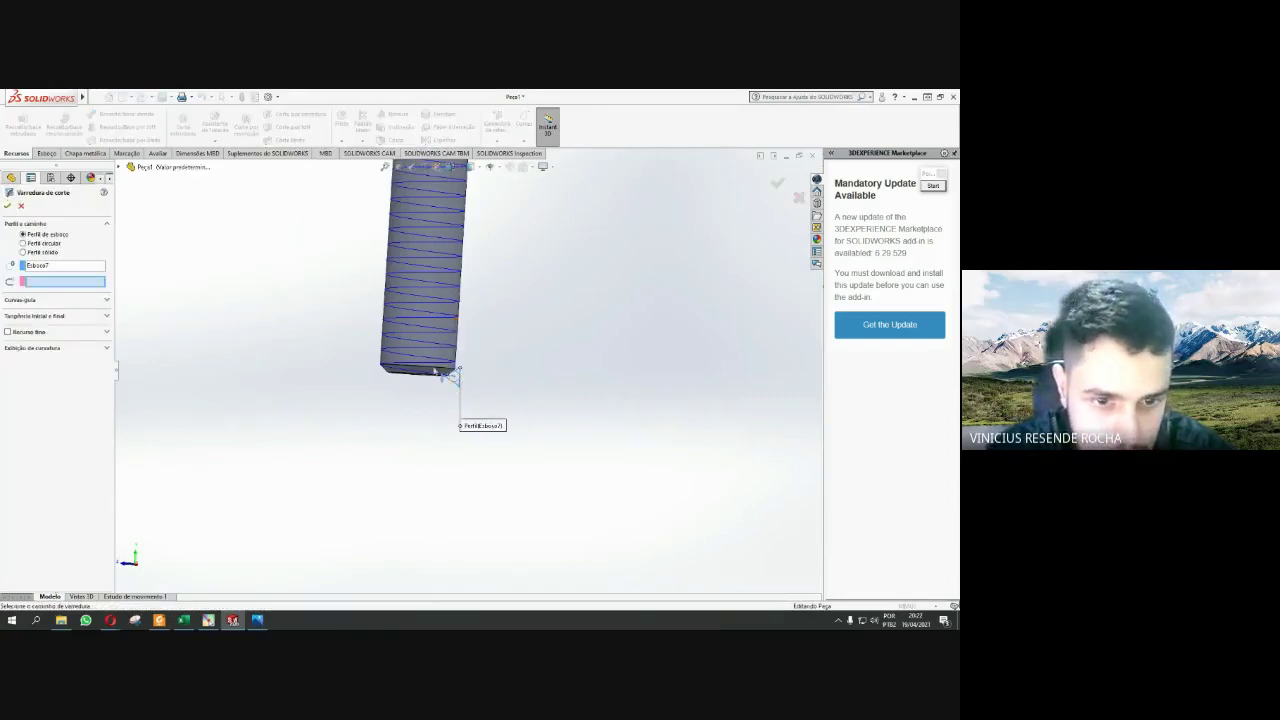
pyautogui.scroll(-2, 435, 370)
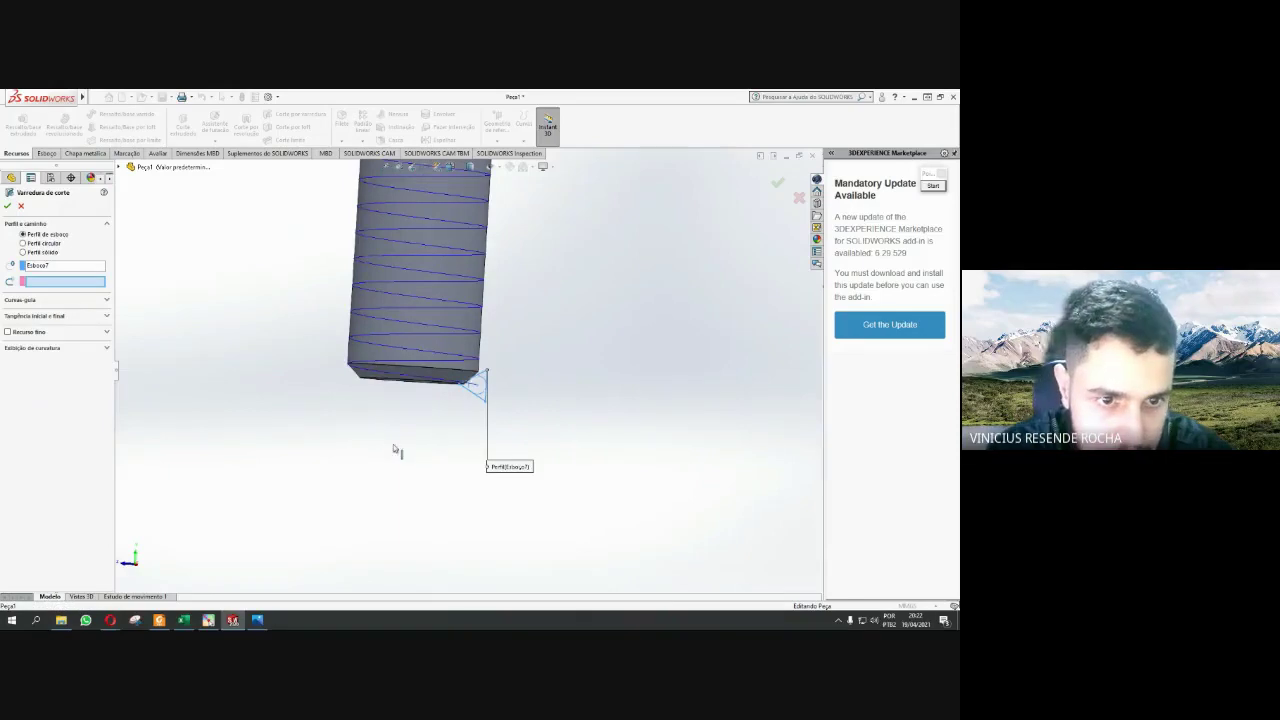
pyautogui.click(415, 356)
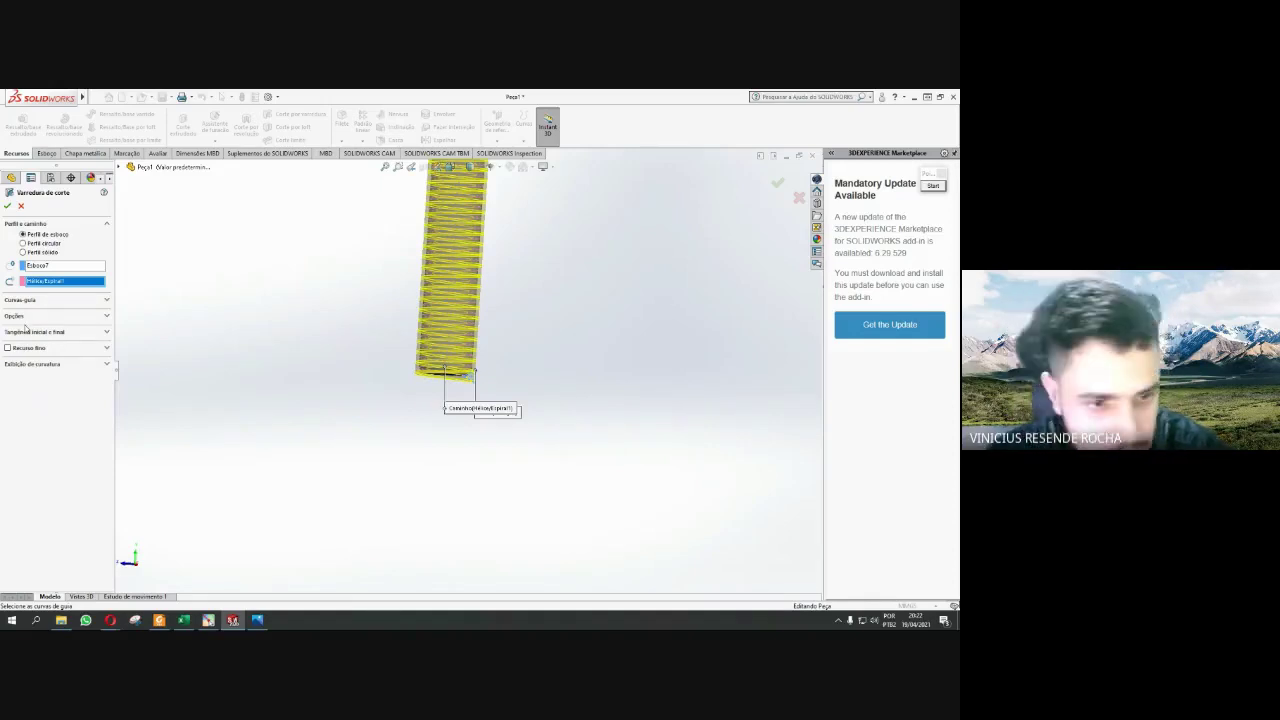
pyautogui.click(8, 206)
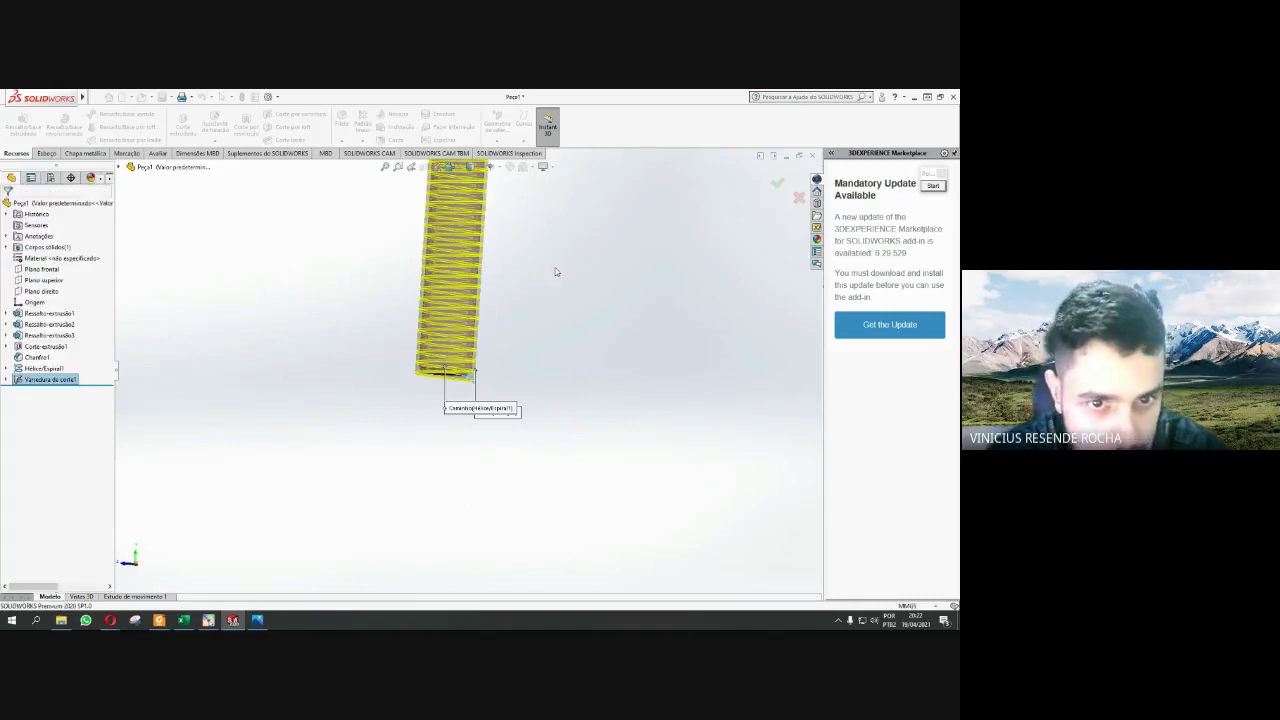
pyautogui.moveTo(549, 268); pyautogui.dragTo(461, 287, button='middle')
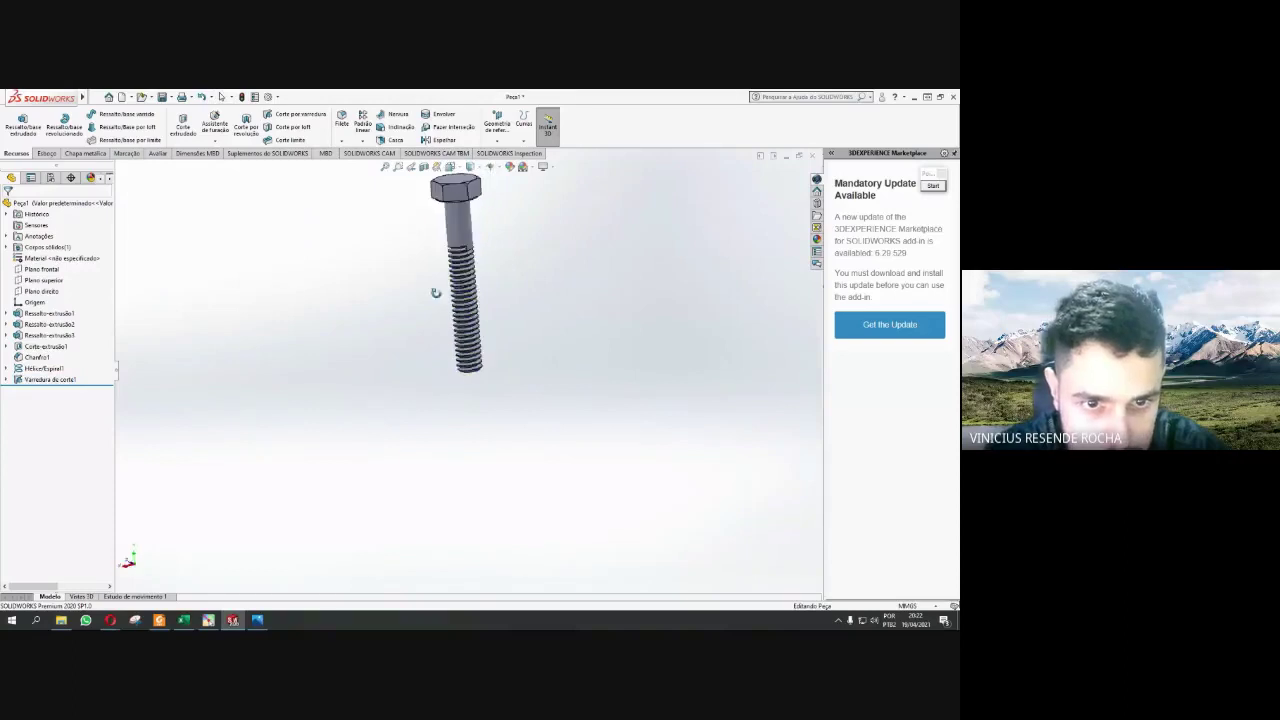
# - Hide the Hélice/Espiral1 helix curve
pyautogui.scroll(-5, 435, 320)
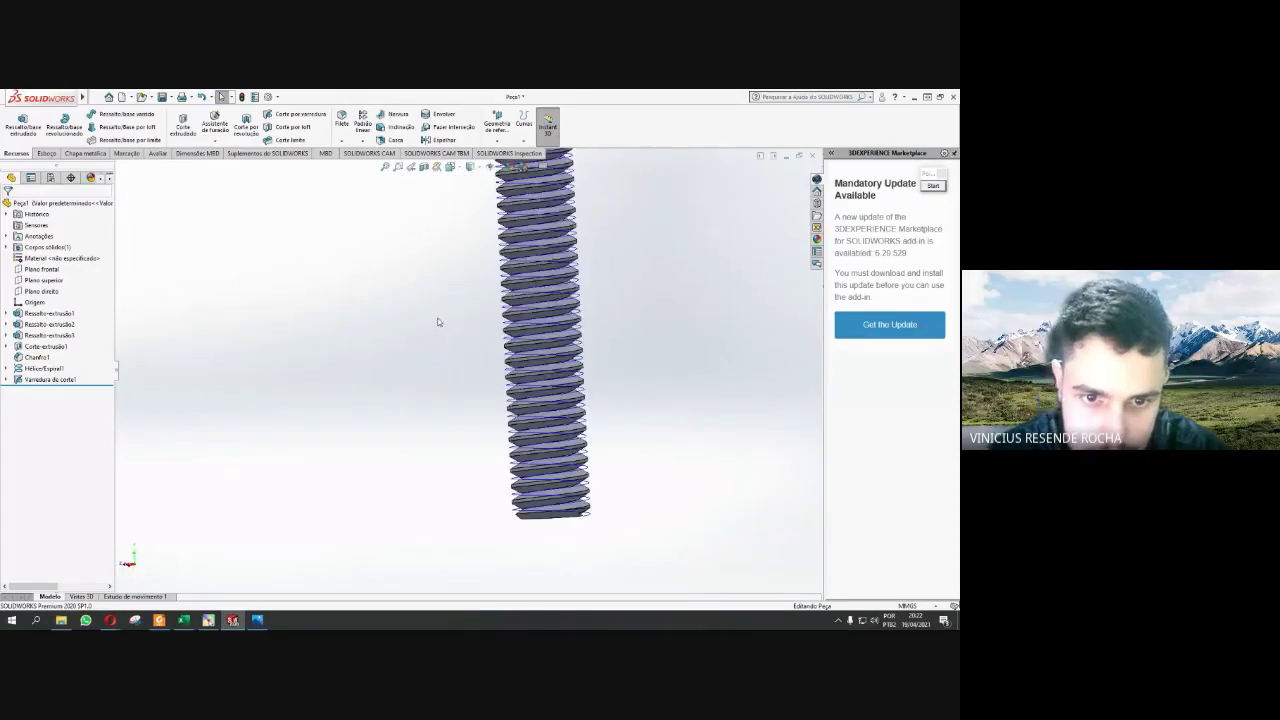
pyautogui.scroll(2, 454, 317)
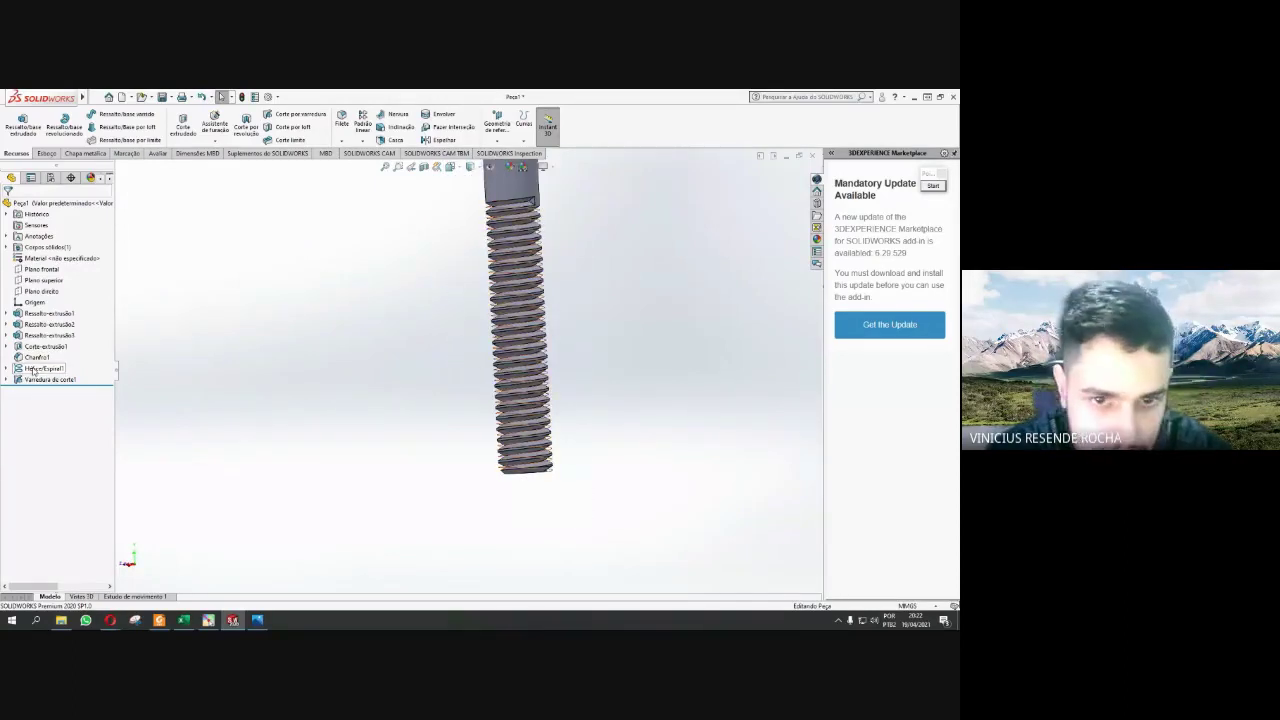
pyautogui.click(35, 369)
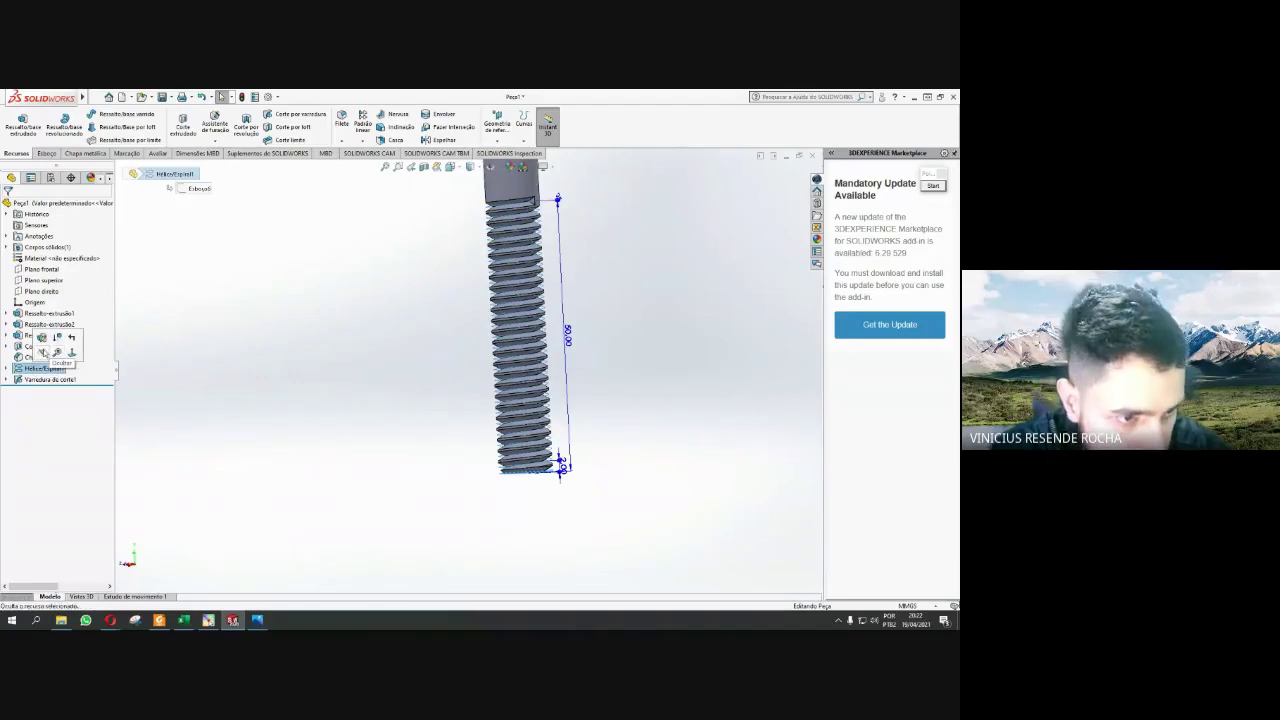
pyautogui.click(522, 258)
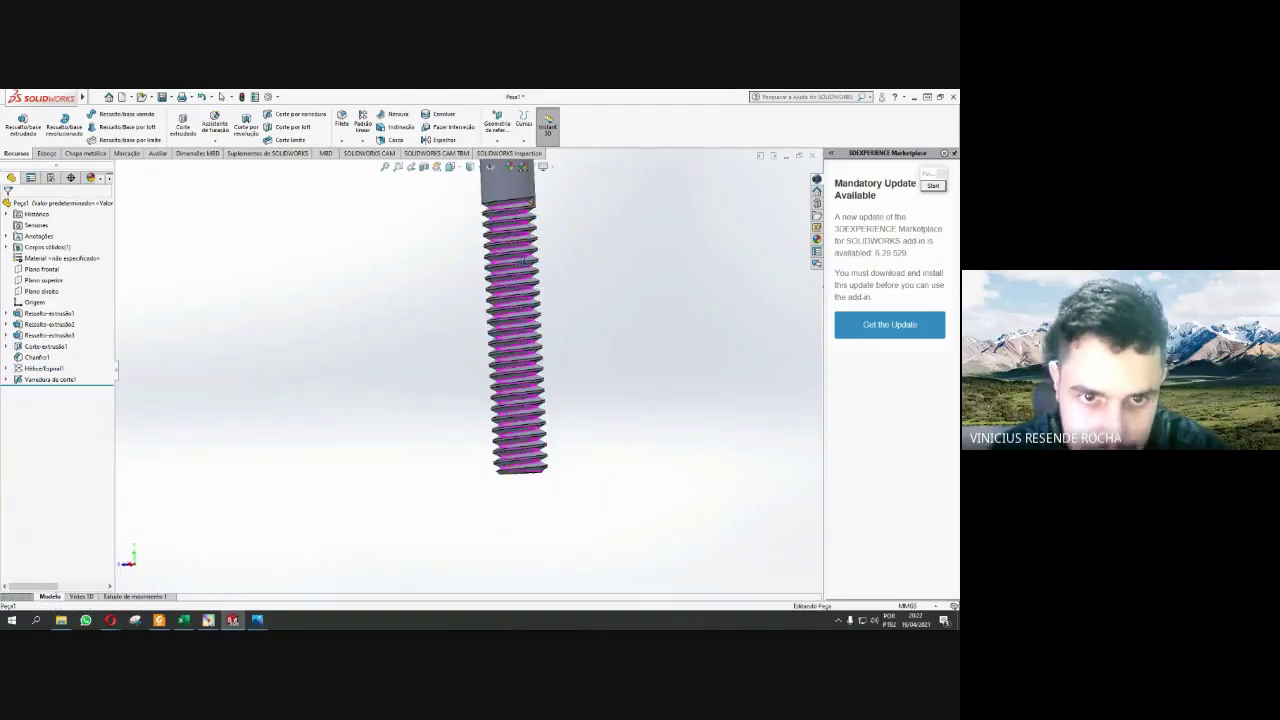
# - Start sketch Esboço8 on the triangular face where the thread cut starts
pyautogui.moveTo(523, 258); pyautogui.dragTo(566, 249, button='middle')
pyautogui.click(583, 394)
pyautogui.moveTo(583, 394)
pyautogui.mouseDown(button='middle')
pyautogui.moveTo(546, 440)
pyautogui.moveTo(557, 304)
pyautogui.mouseUp(button='middle')
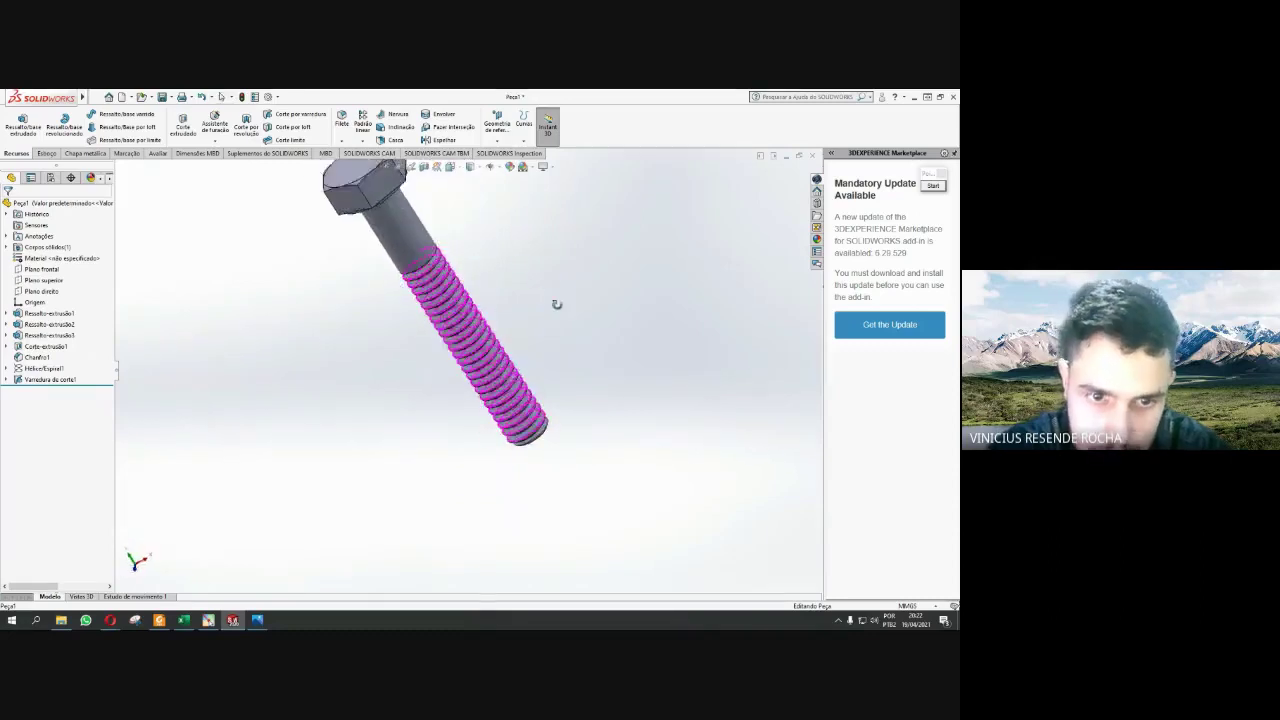
pyautogui.moveTo(557, 304); pyautogui.dragTo(451, 369, button='middle')
pyautogui.scroll(-2, 460, 295)
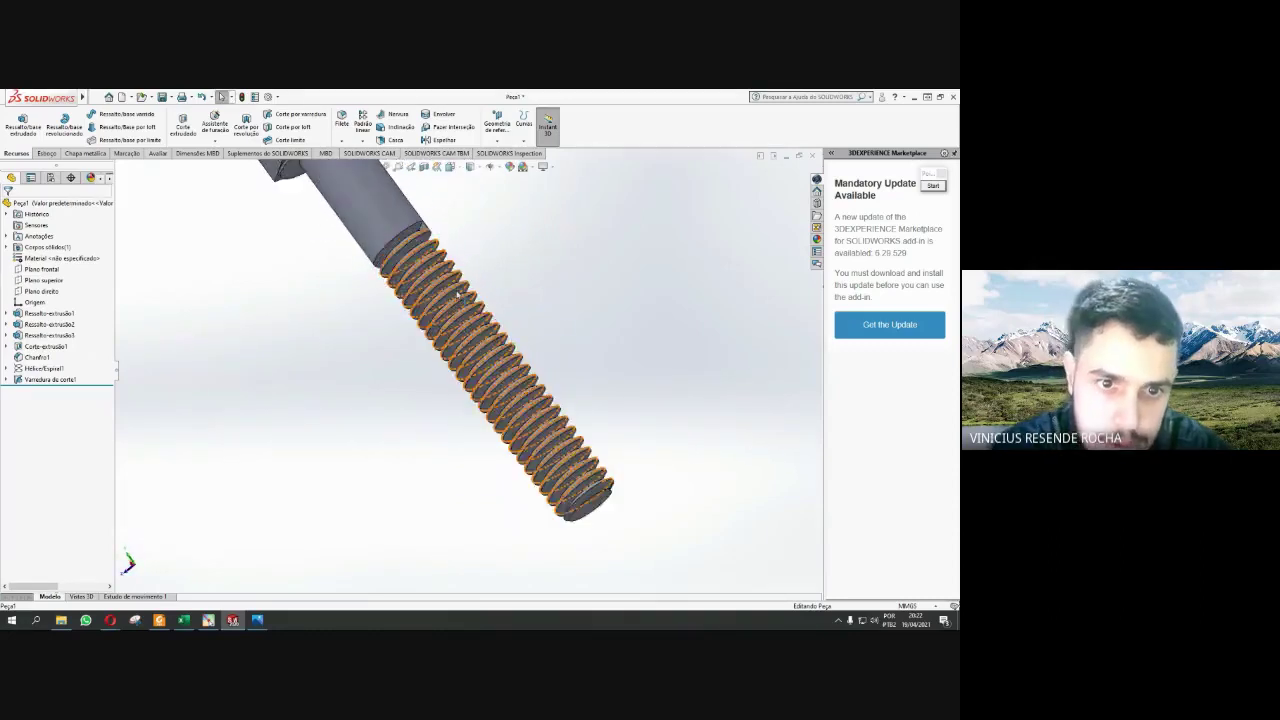
pyautogui.scroll(-1, 456, 290)
pyautogui.scroll(-1, 450, 282)
pyautogui.scroll(-2, 446, 278)
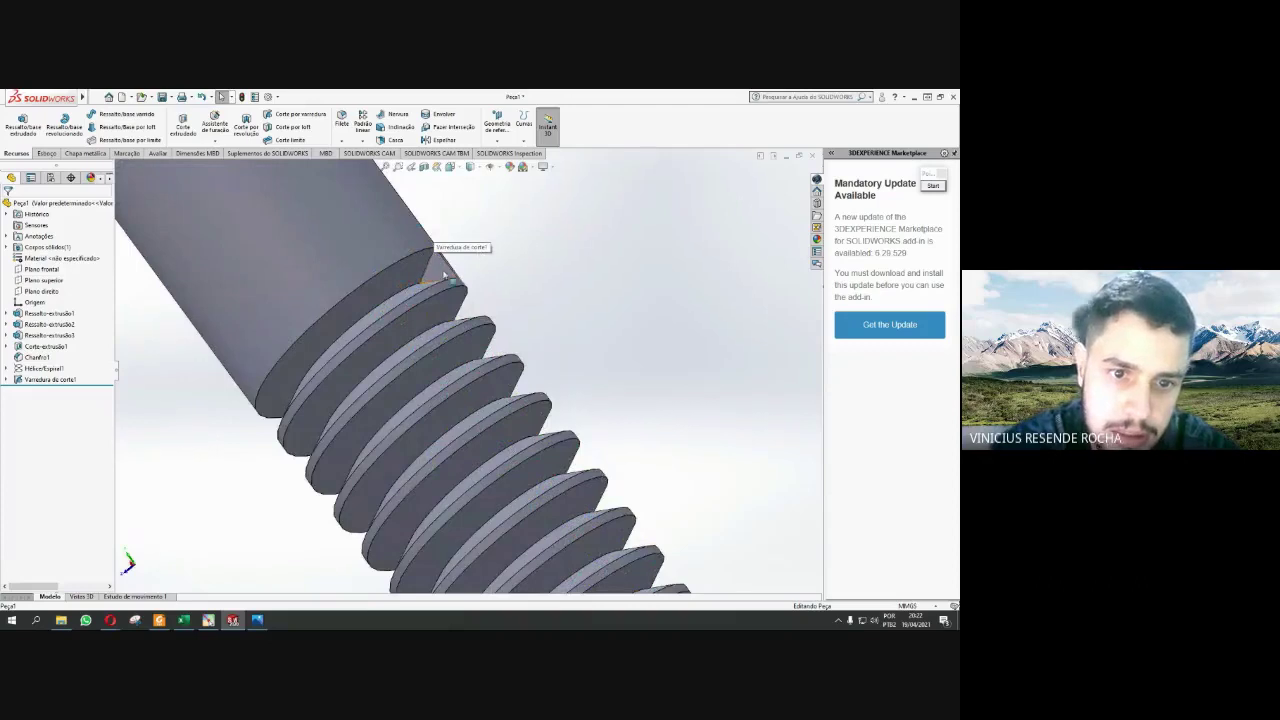
pyautogui.scroll(1, 607, 385)
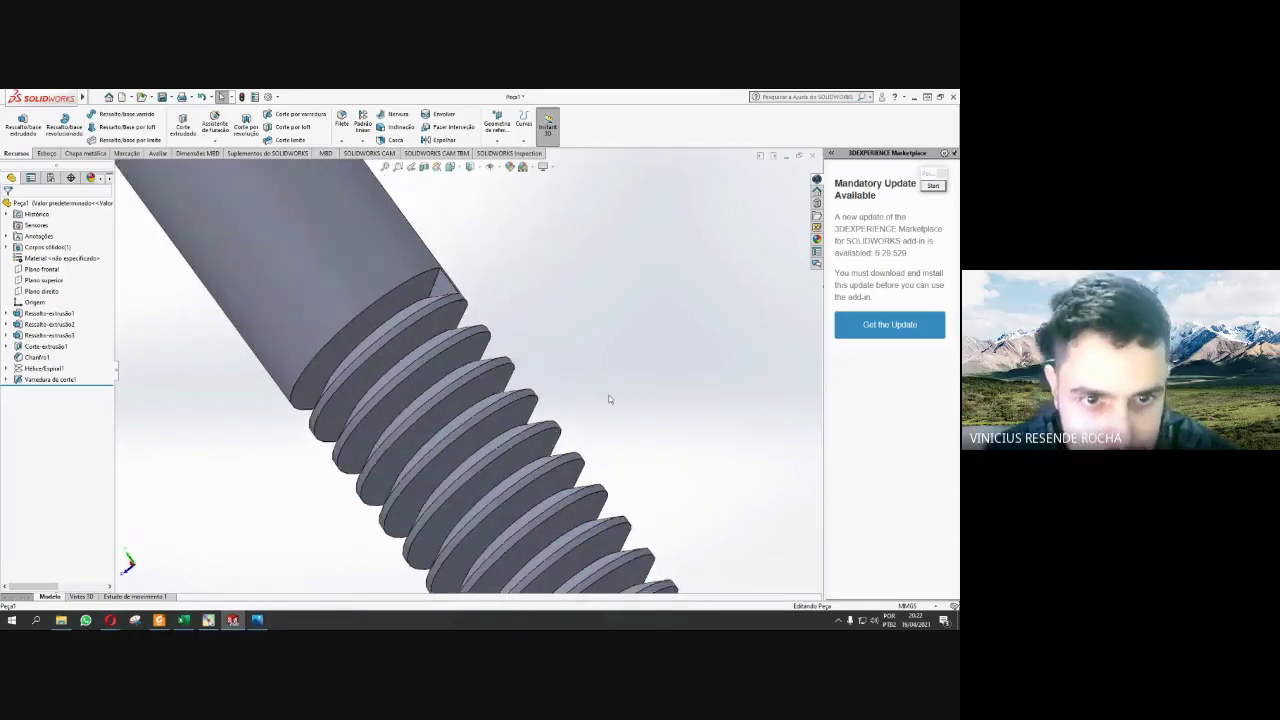
pyautogui.scroll(1, 608, 397)
pyautogui.moveTo(608, 400)
pyautogui.mouseDown(button='middle')
pyautogui.moveTo(478, 305)
pyautogui.moveTo(455, 318)
pyautogui.mouseUp(button='middle')
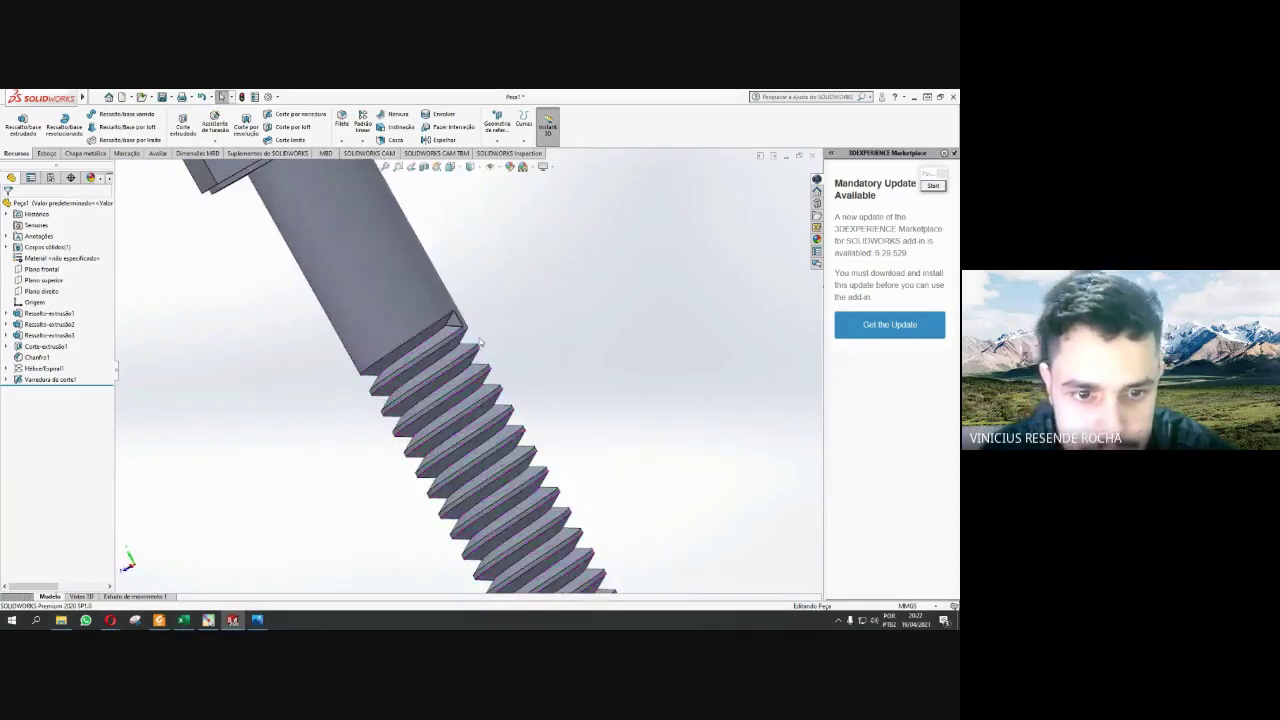
pyautogui.click(455, 320)
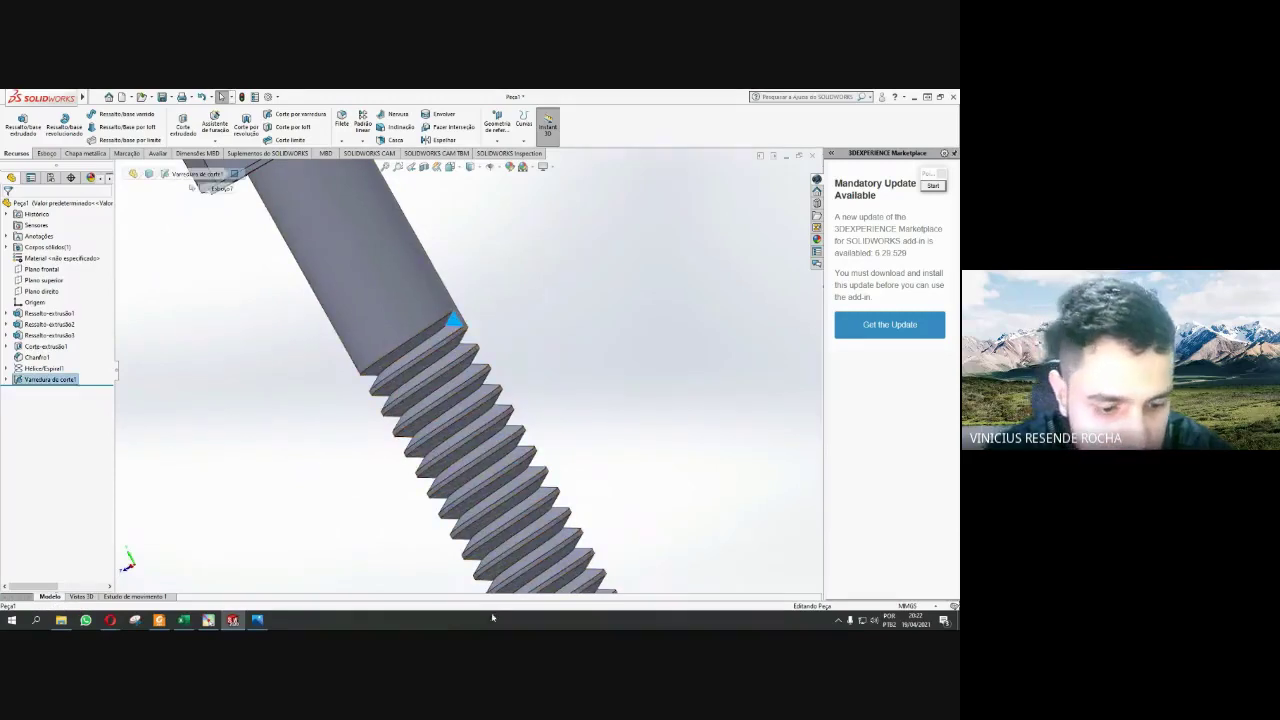
pyautogui.hotkey('ctrl', '1')
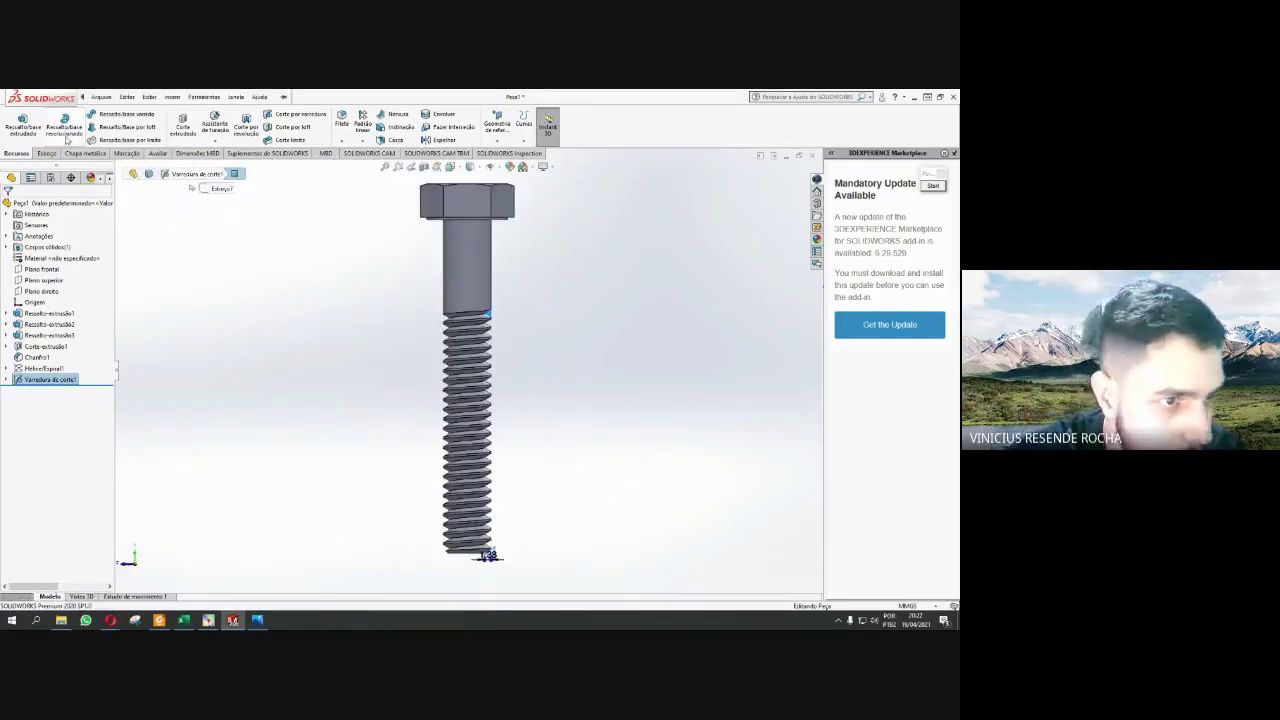
pyautogui.click(15, 125)
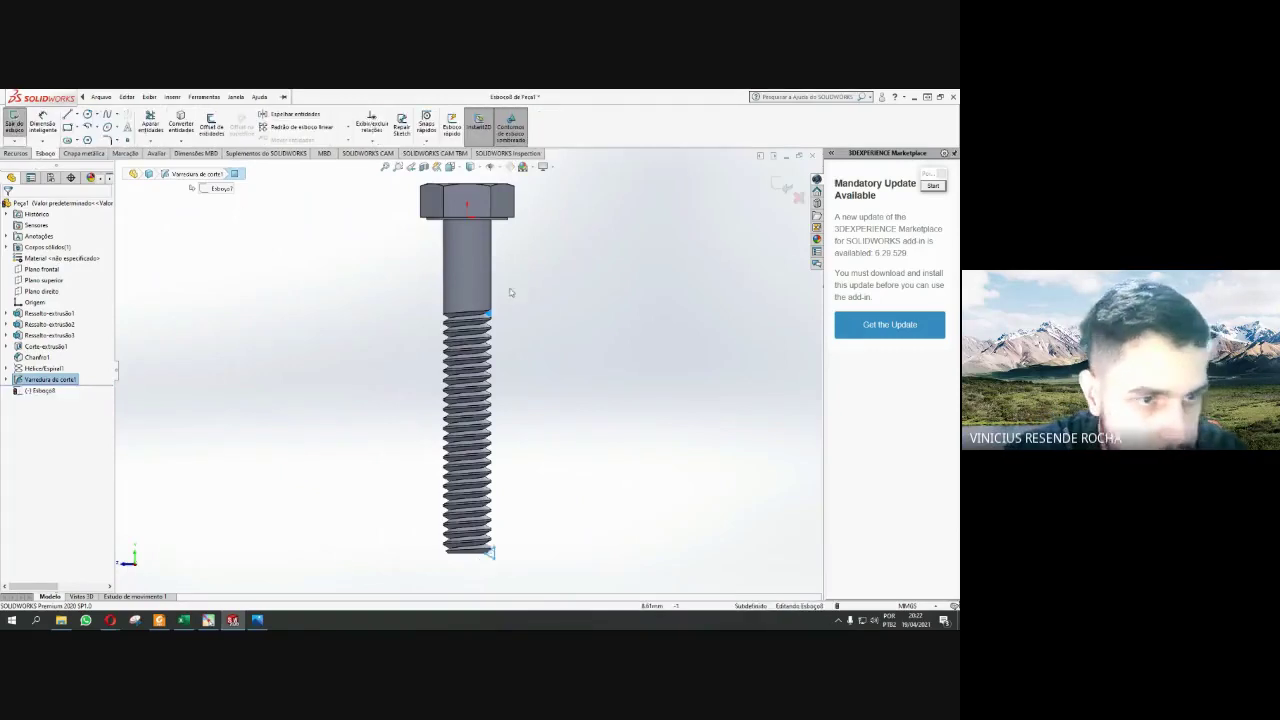
# - Convert the triangular thread-start face outline into the sketch and exit it
pyautogui.scroll(-4, 505, 300)
pyautogui.scroll(-3, 520, 395)
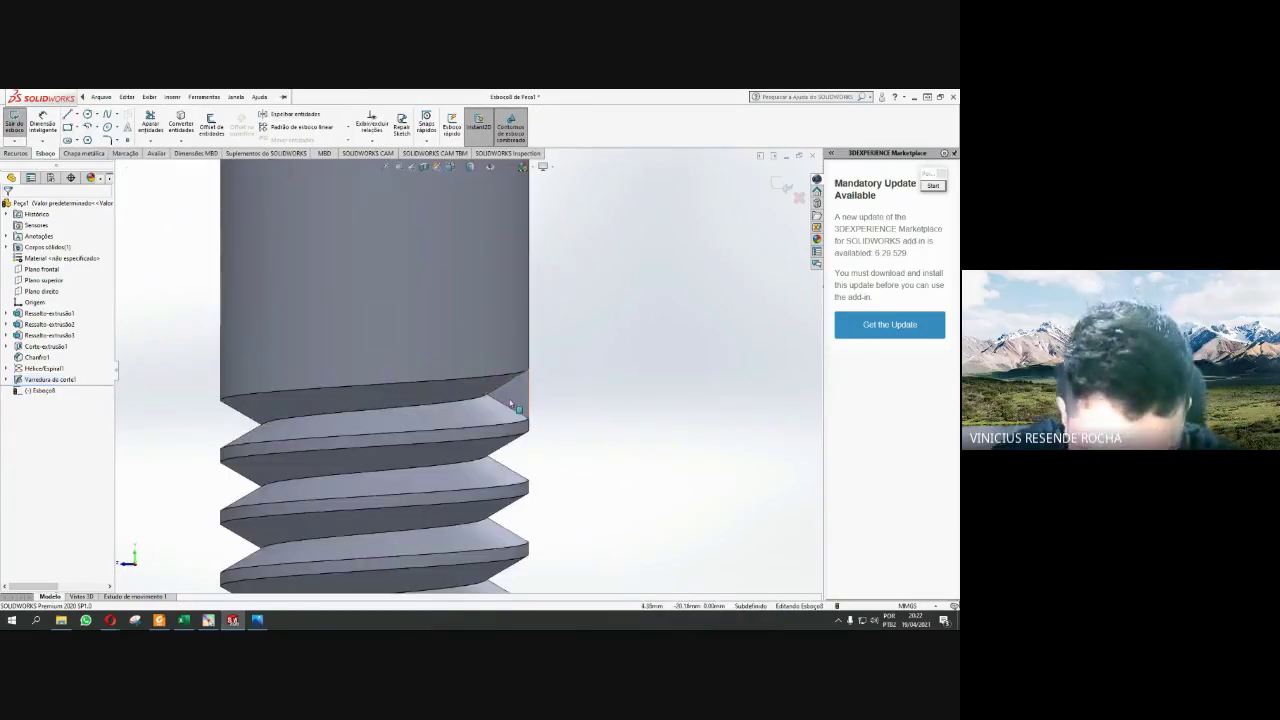
pyautogui.click(510, 403)
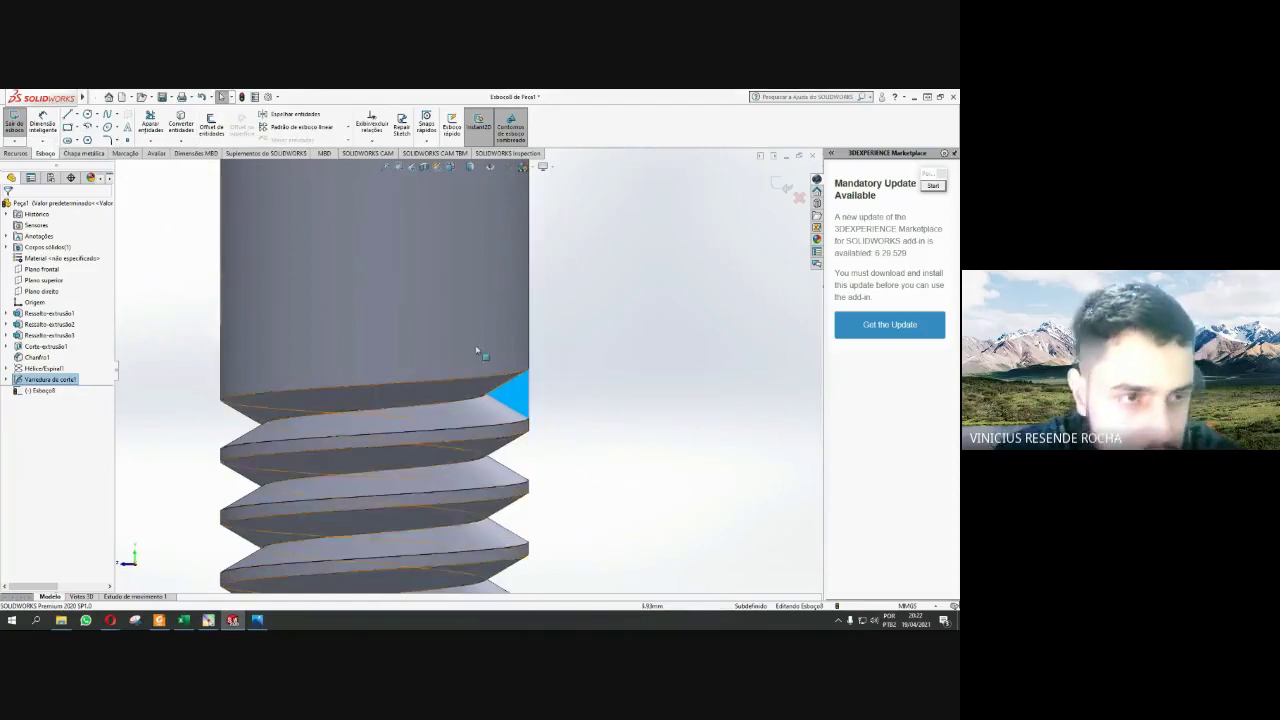
pyautogui.click(181, 126)
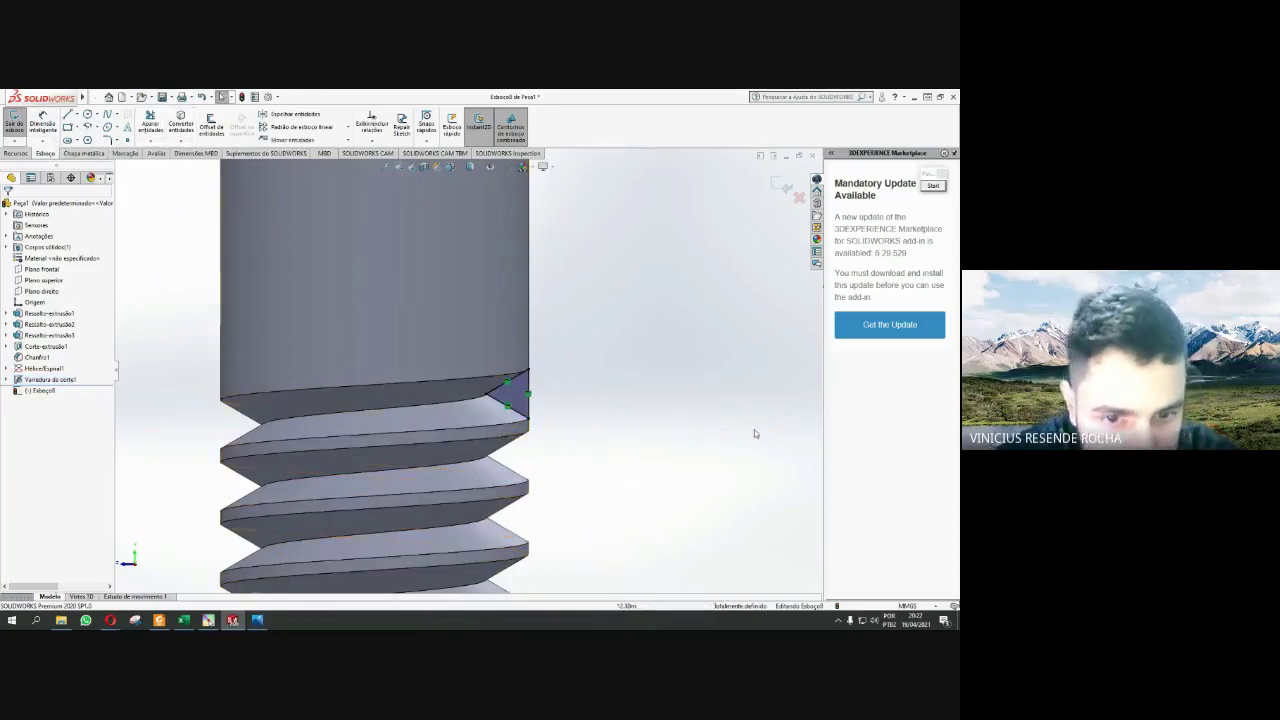
pyautogui.click(783, 186)
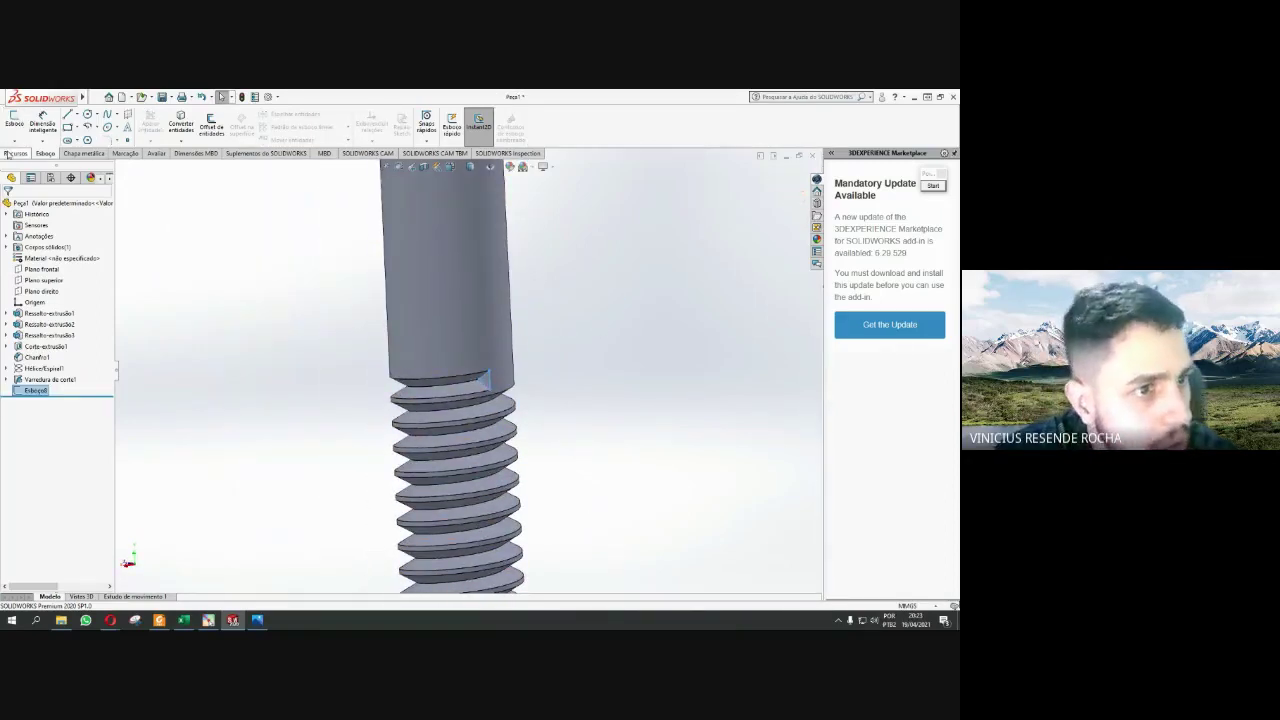
# - Extrude-cut the triangle with increased depth to trim the thread's abrupt start
pyautogui.click(15, 153)
pyautogui.click(183, 127)
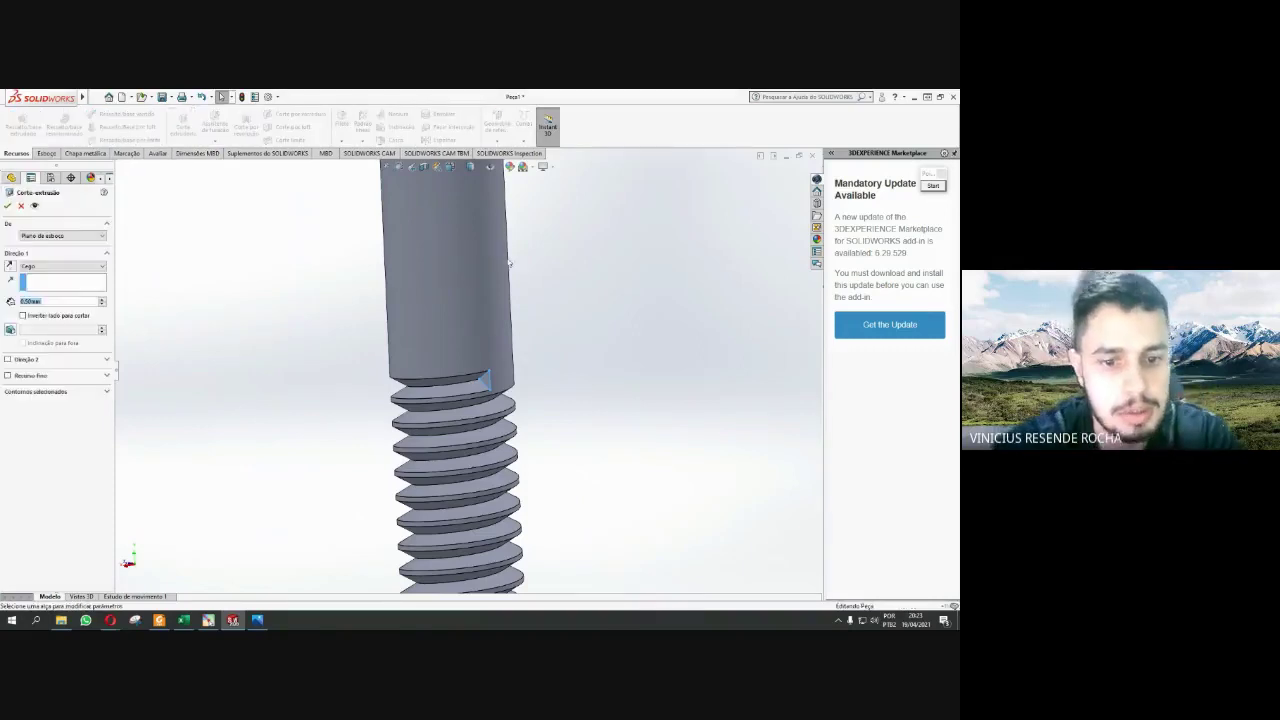
pyautogui.click(102, 299)
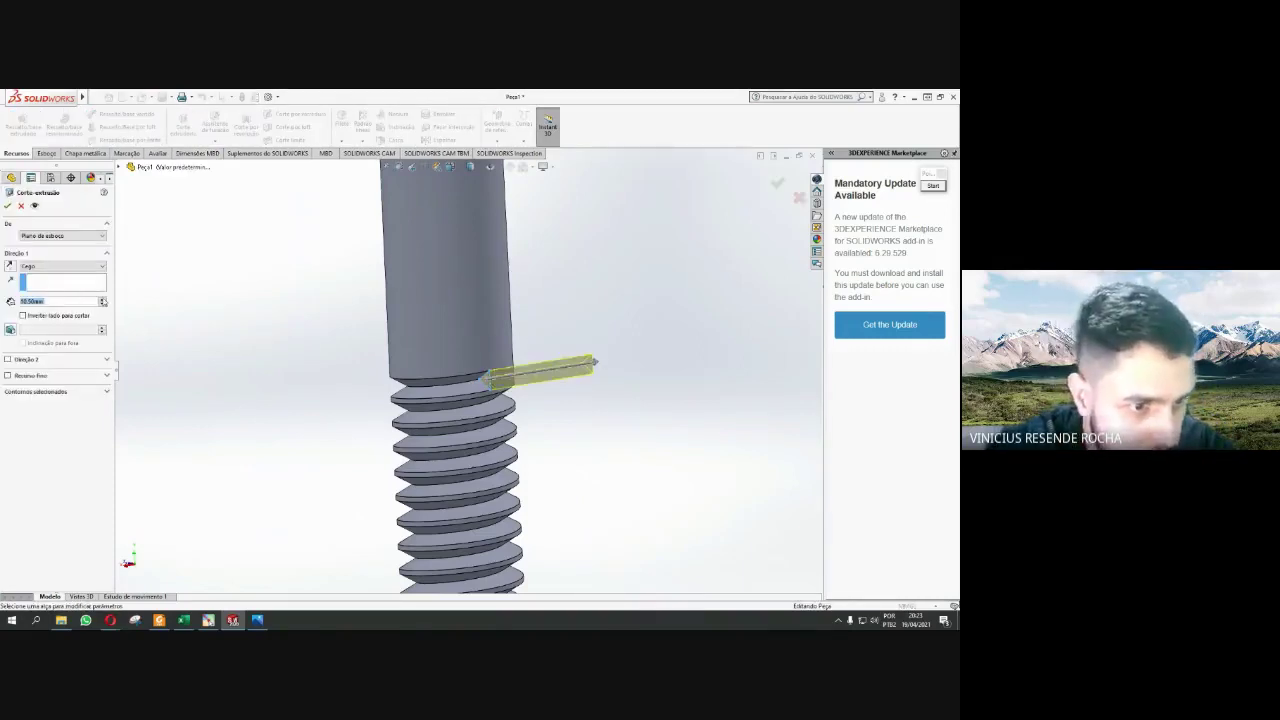
pyautogui.click(8, 206)
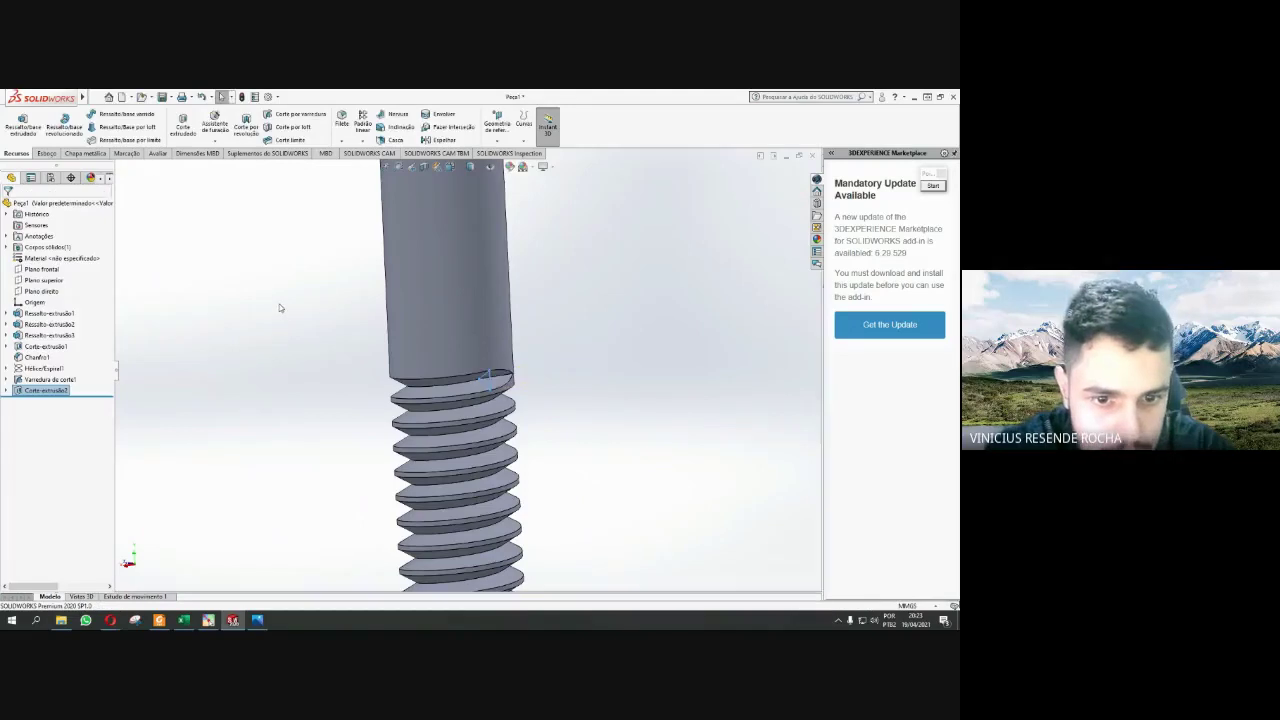
pyautogui.moveTo(366, 363)
pyautogui.mouseDown(button='middle')
pyautogui.moveTo(274, 420)
pyautogui.moveTo(331, 391)
pyautogui.moveTo(351, 357)
pyautogui.mouseUp(button='middle')
pyautogui.scroll(2, 649, 403)
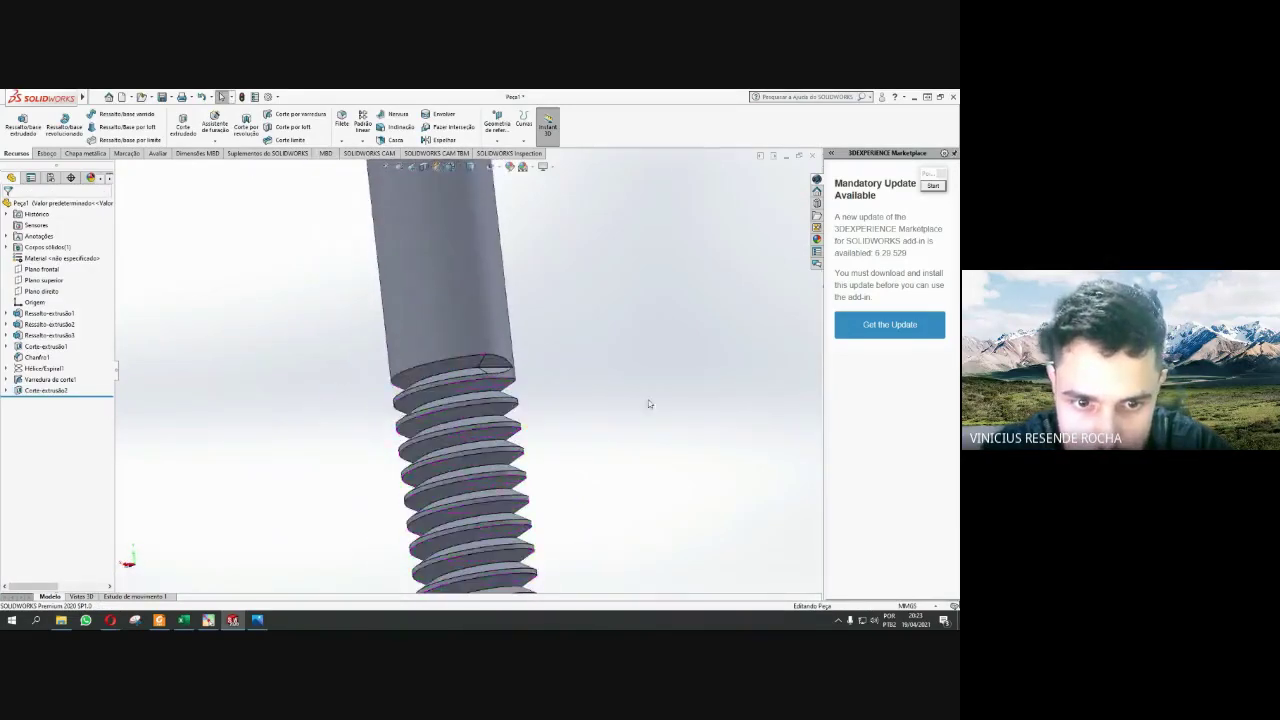
pyautogui.scroll(2, 580, 403)
pyautogui.scroll(2, 497, 374)
pyautogui.moveTo(497, 374)
pyautogui.mouseDown(button='middle')
pyautogui.moveTo(543, 374)
pyautogui.moveTo(600, 517)
pyautogui.moveTo(711, 469)
pyautogui.moveTo(689, 427)
pyautogui.moveTo(623, 466)
pyautogui.moveTo(486, 374)
pyautogui.moveTo(507, 359)
pyautogui.mouseUp(button='middle')
pyautogui.write('para')
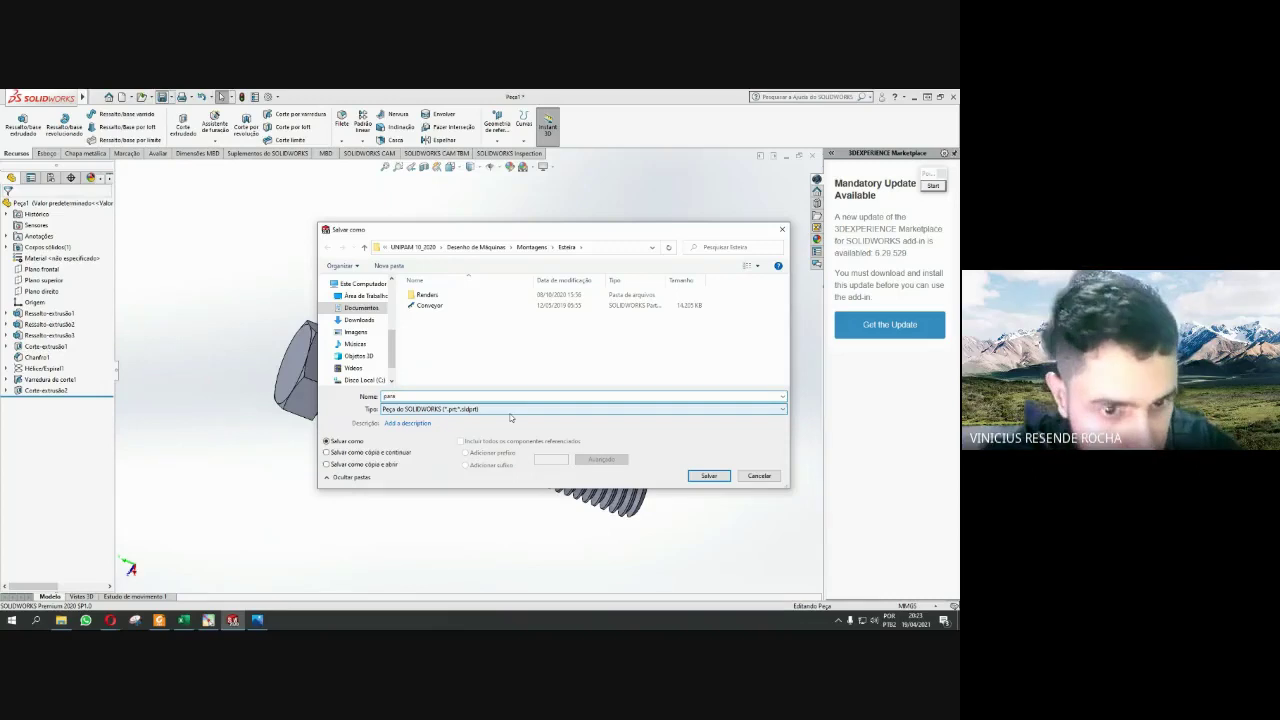
# - Save the part as 'parafuso sextavado' in Desenho de Máquinas > Peças para teste
pyautogui.write('fuso')
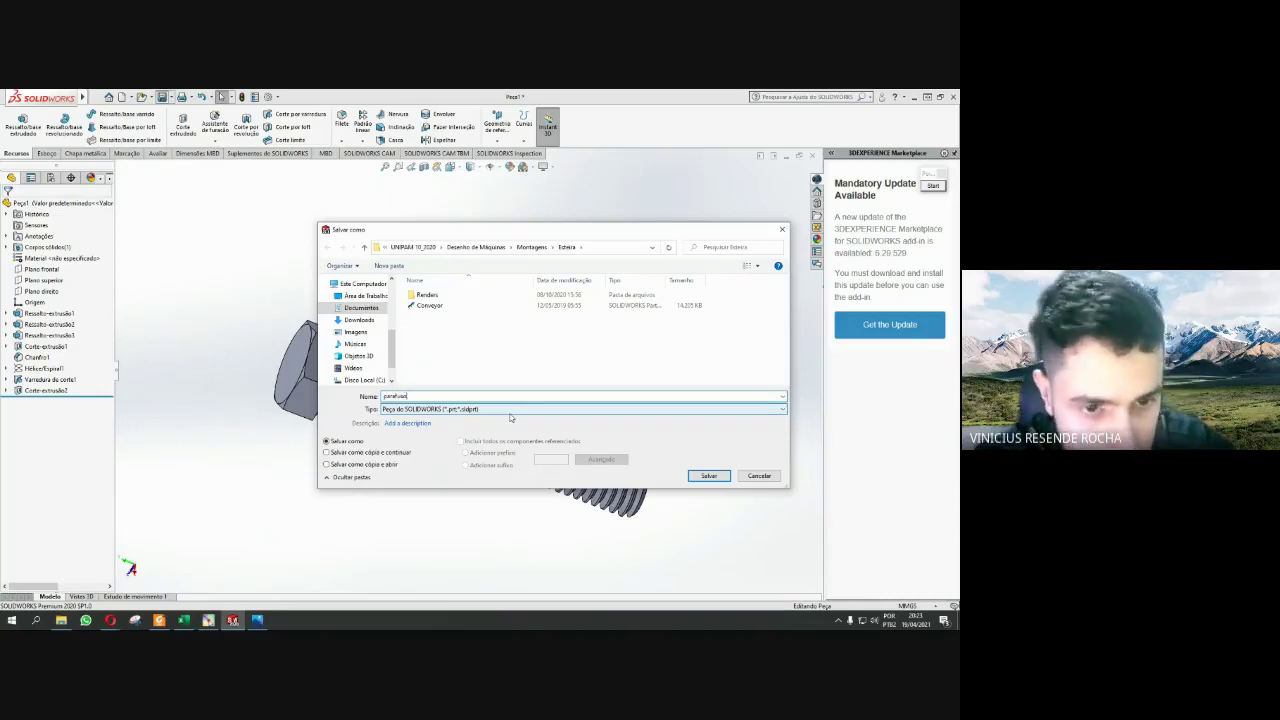
pyautogui.write(' sextavado')
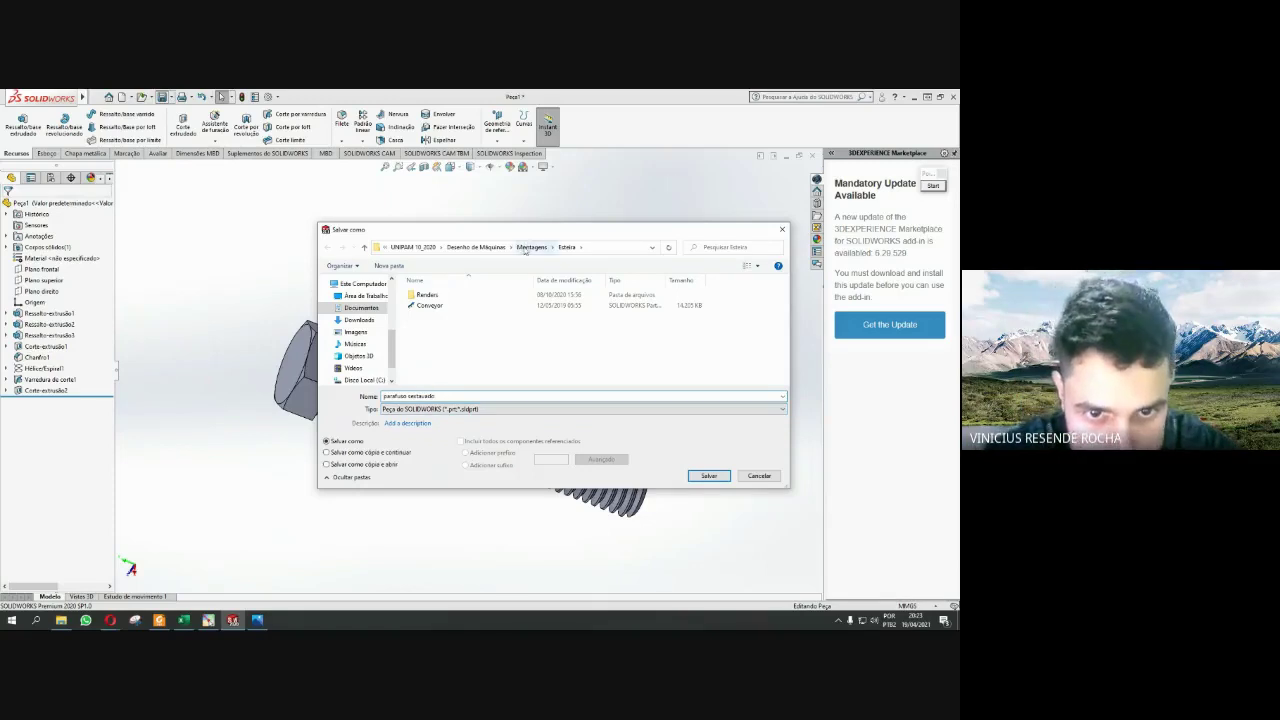
pyautogui.click(476, 247)
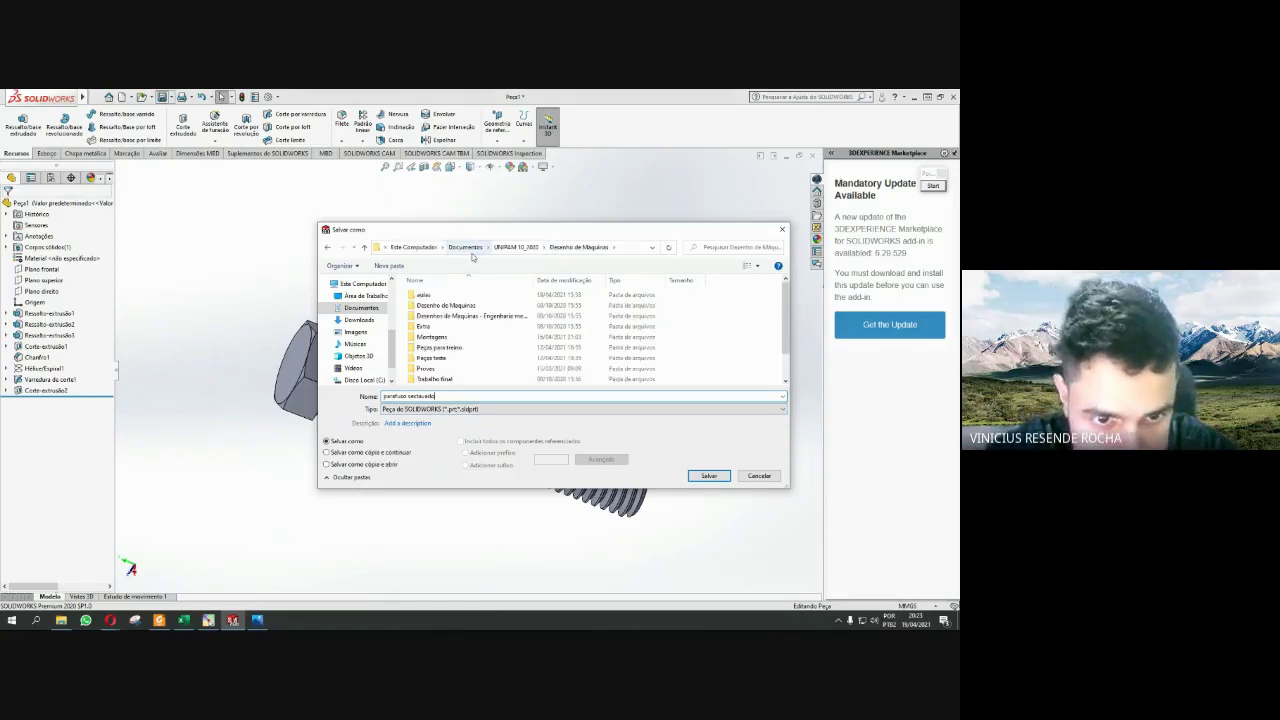
pyautogui.doubleClick(452, 358)
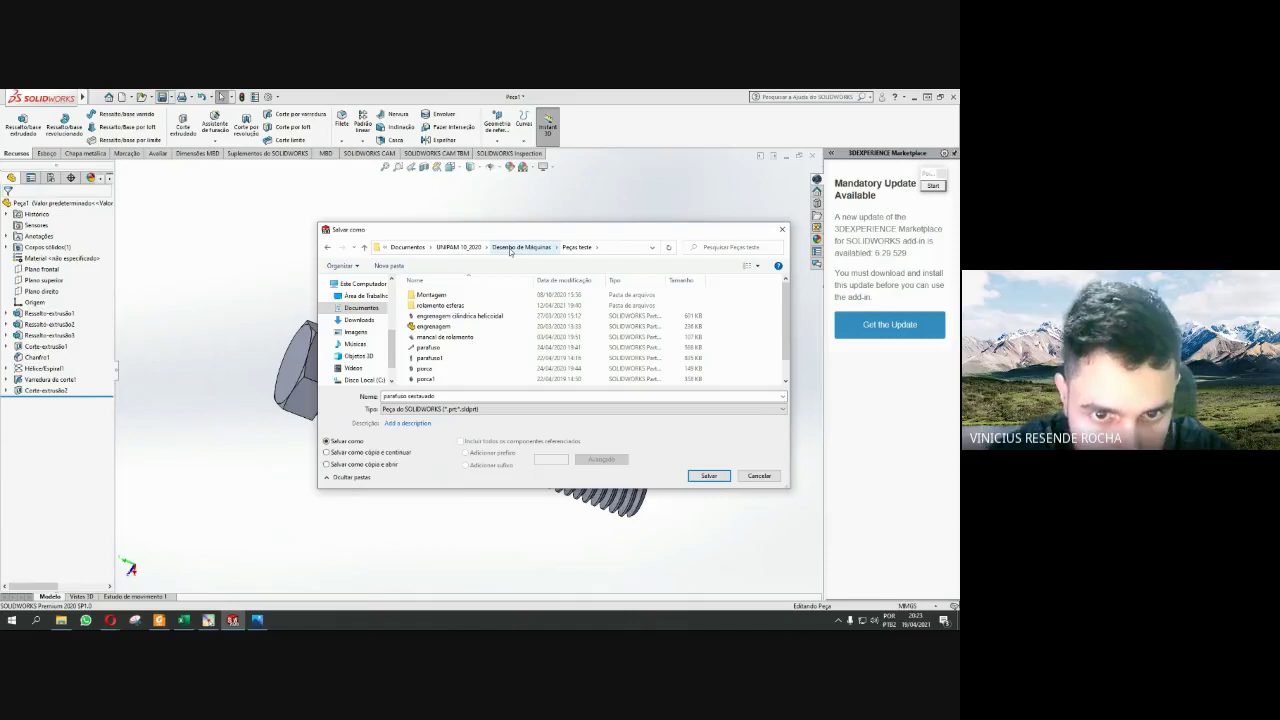
pyautogui.click(536, 247)
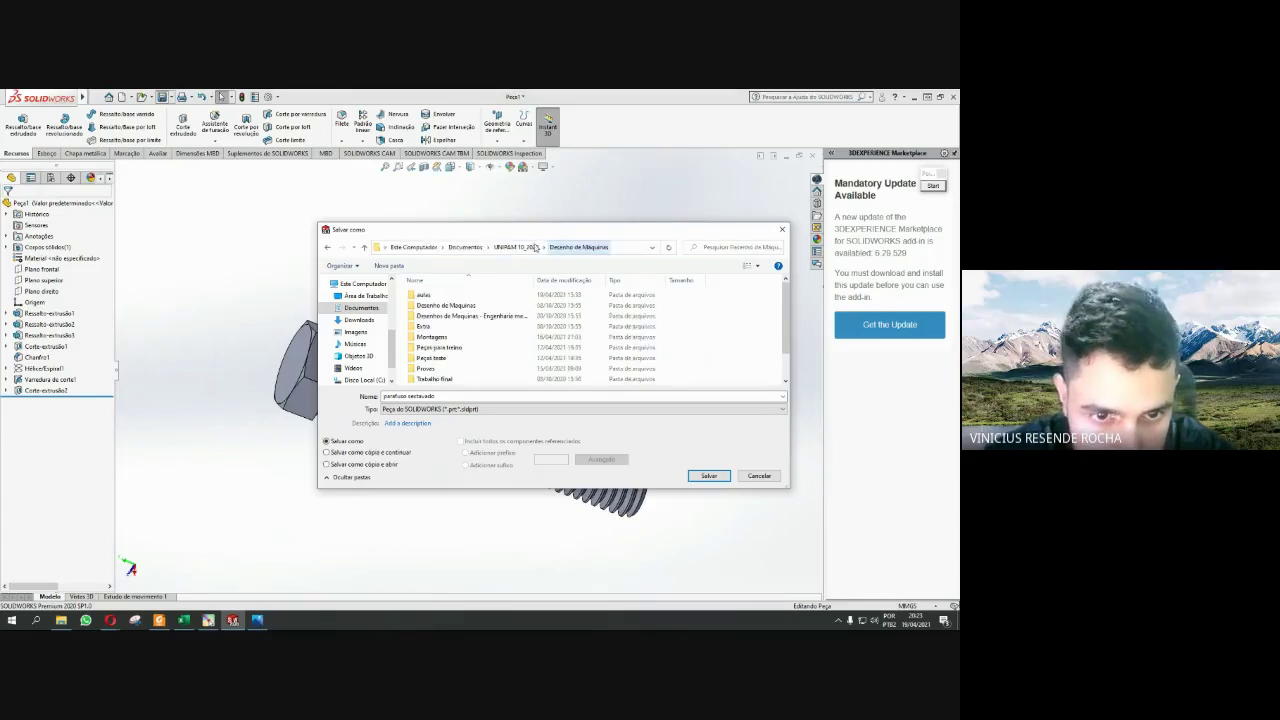
pyautogui.doubleClick(456, 349)
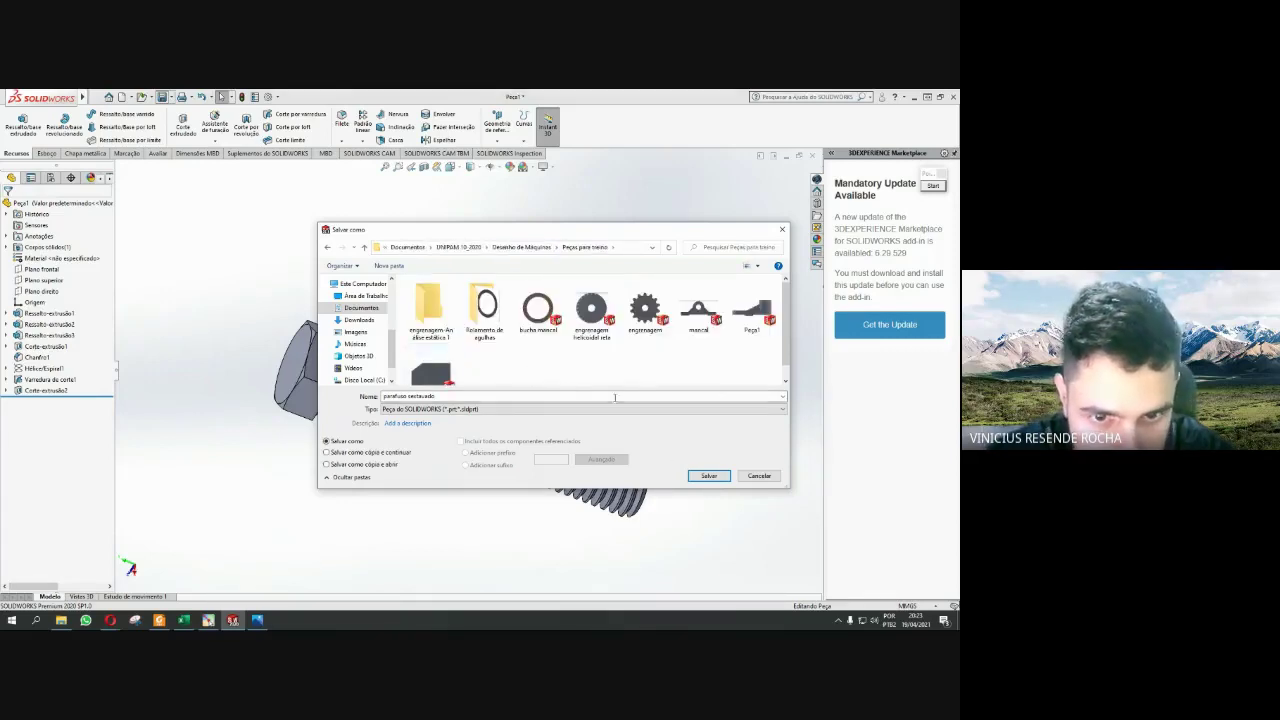
pyautogui.click(707, 476)
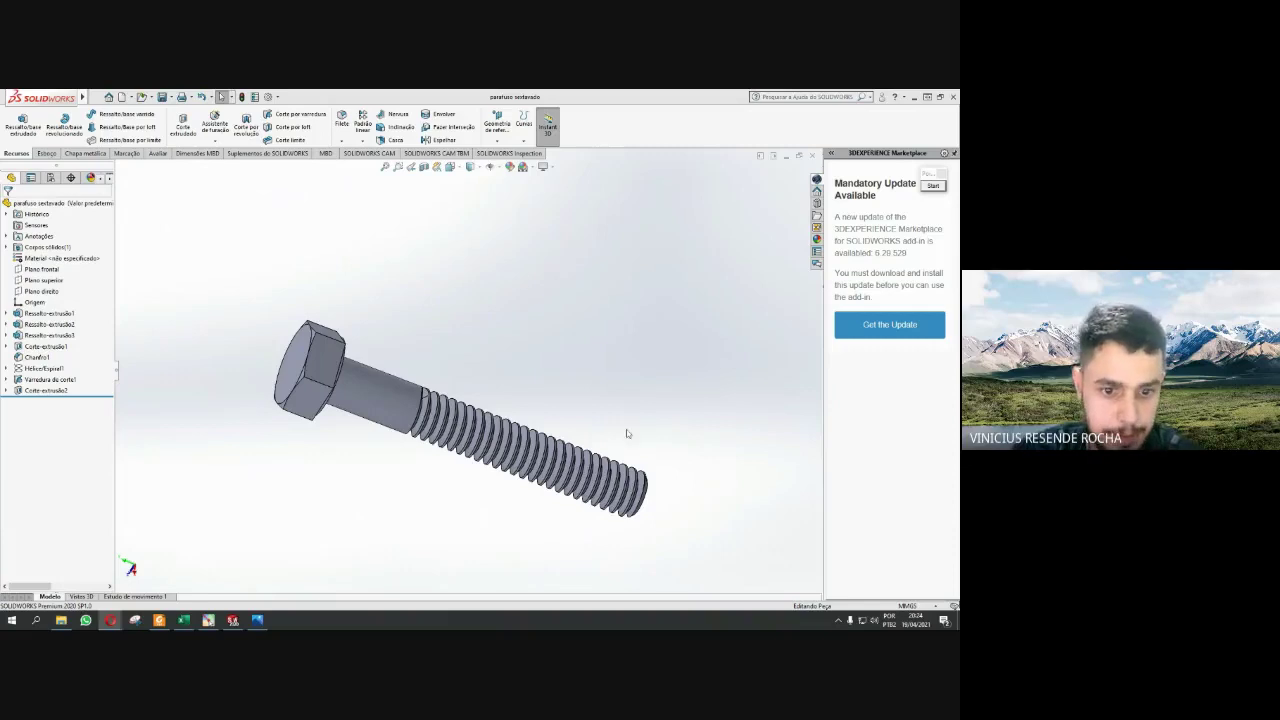
pyautogui.moveTo(640, 360); pyautogui.dragTo(615, 380, button='middle')
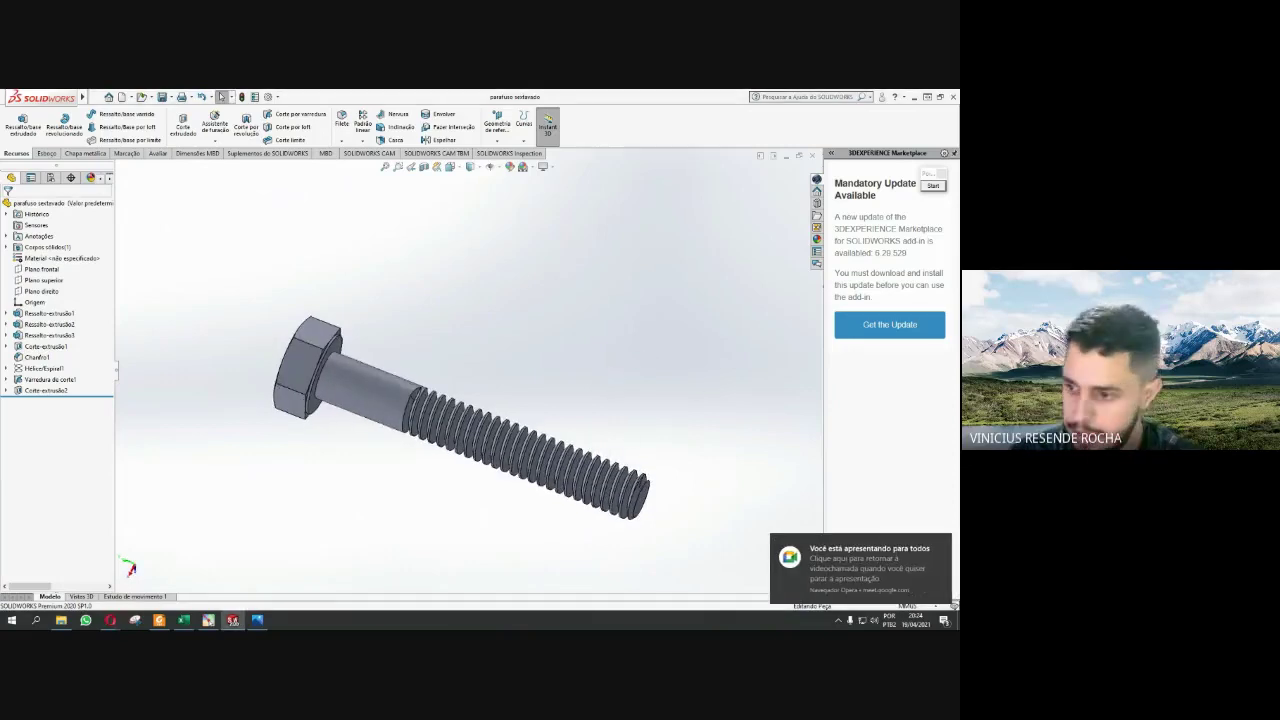